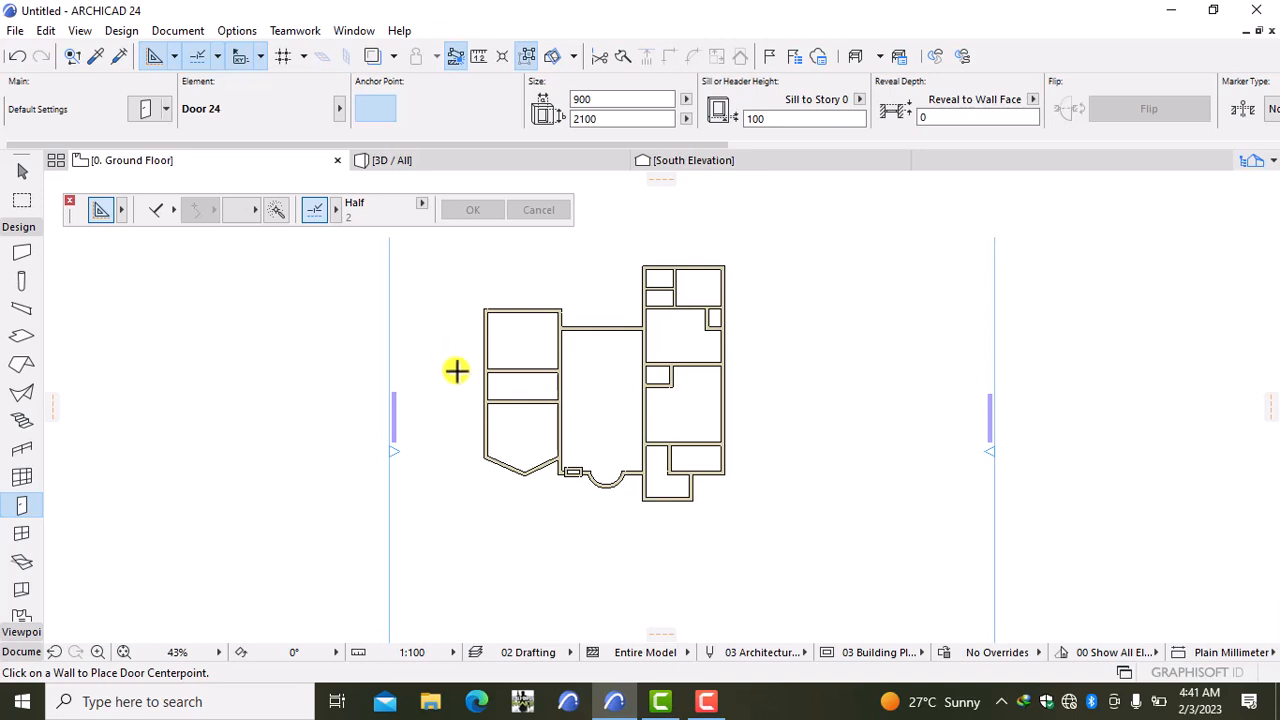
Step: Inspect the building's walls in the 3D view from another angle, and return to the Ground Floor plan
left_click(463, 165)
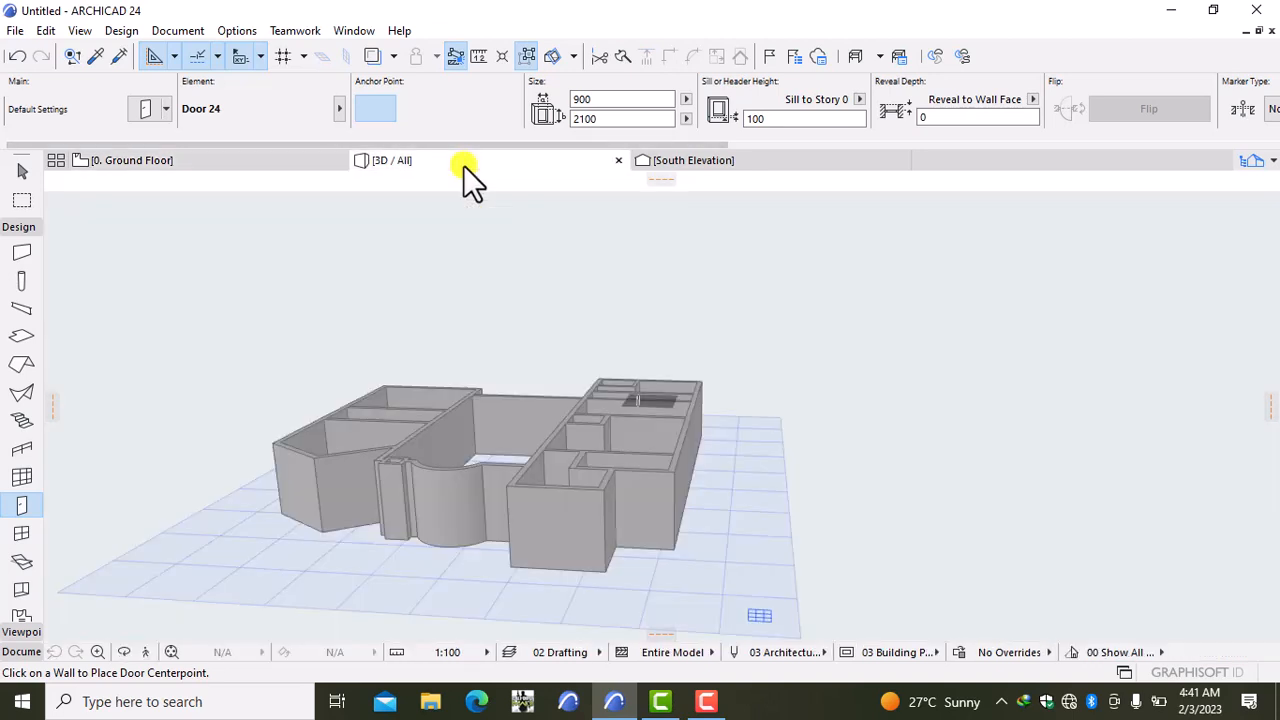
scroll(602, 368, "up", 1)
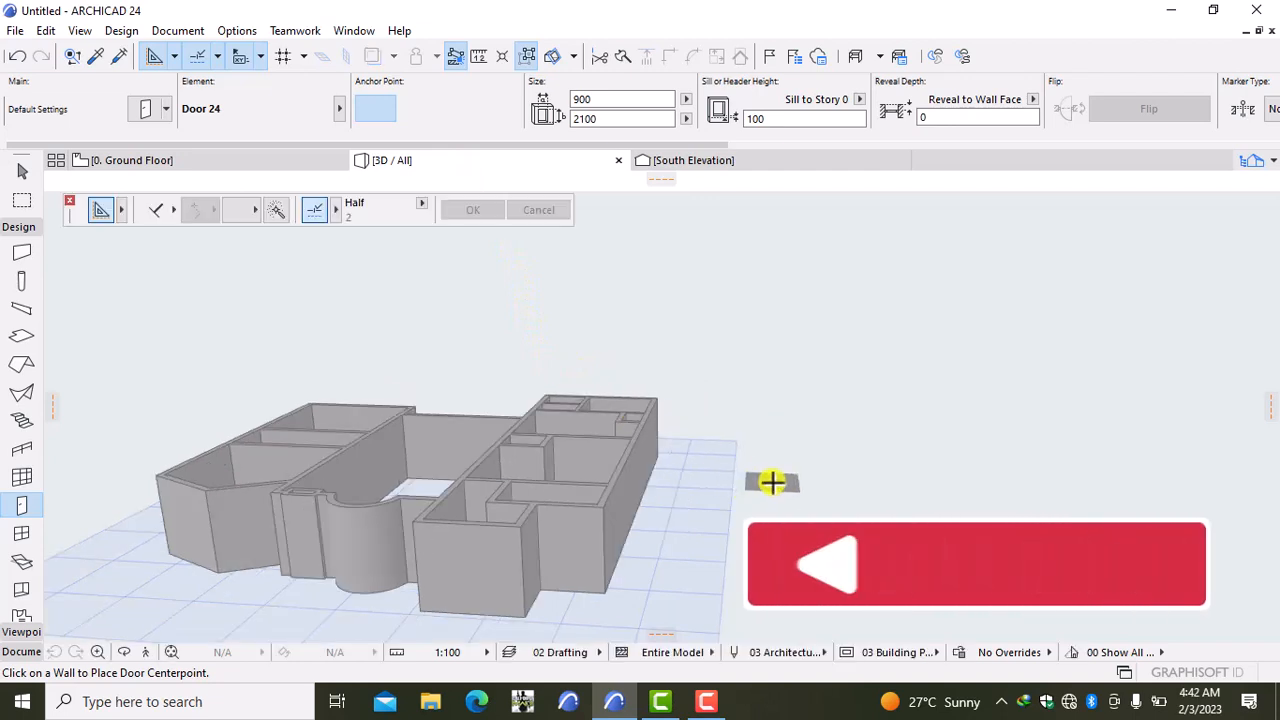
right_click(768, 482)
left_click(800, 398)
left_click_drag(771, 404, 723, 414)
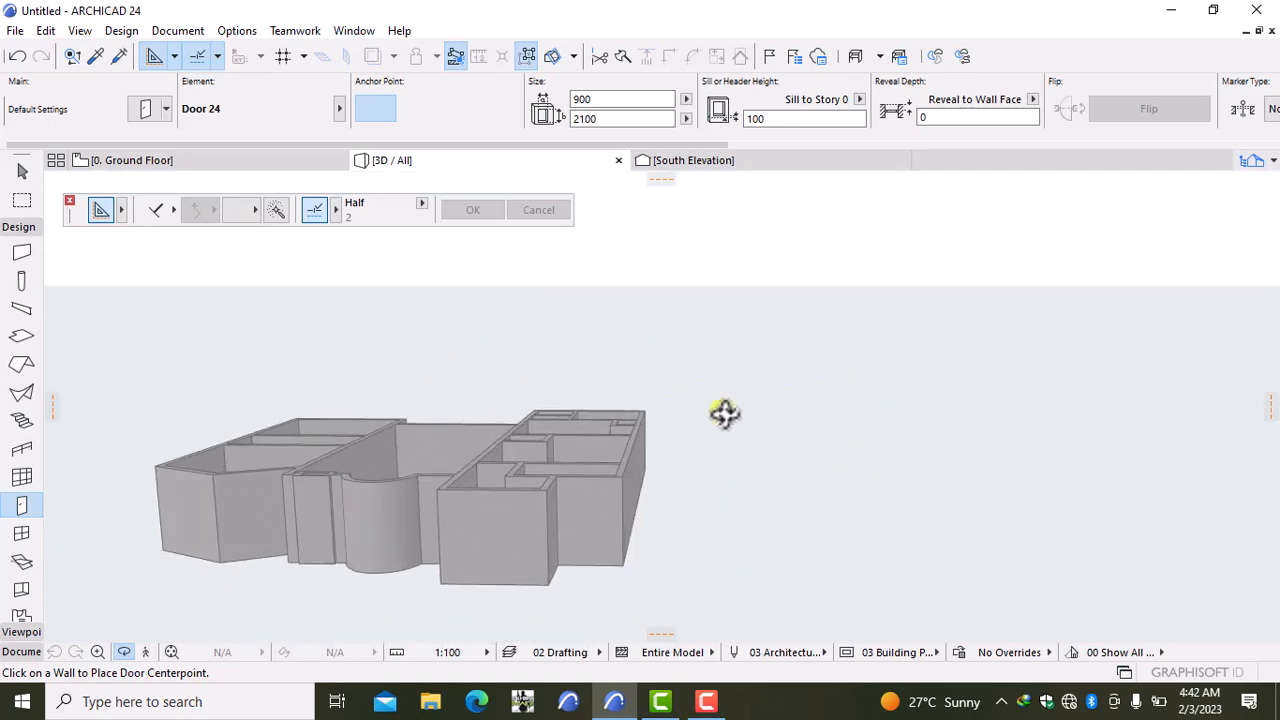
left_click(146, 163)
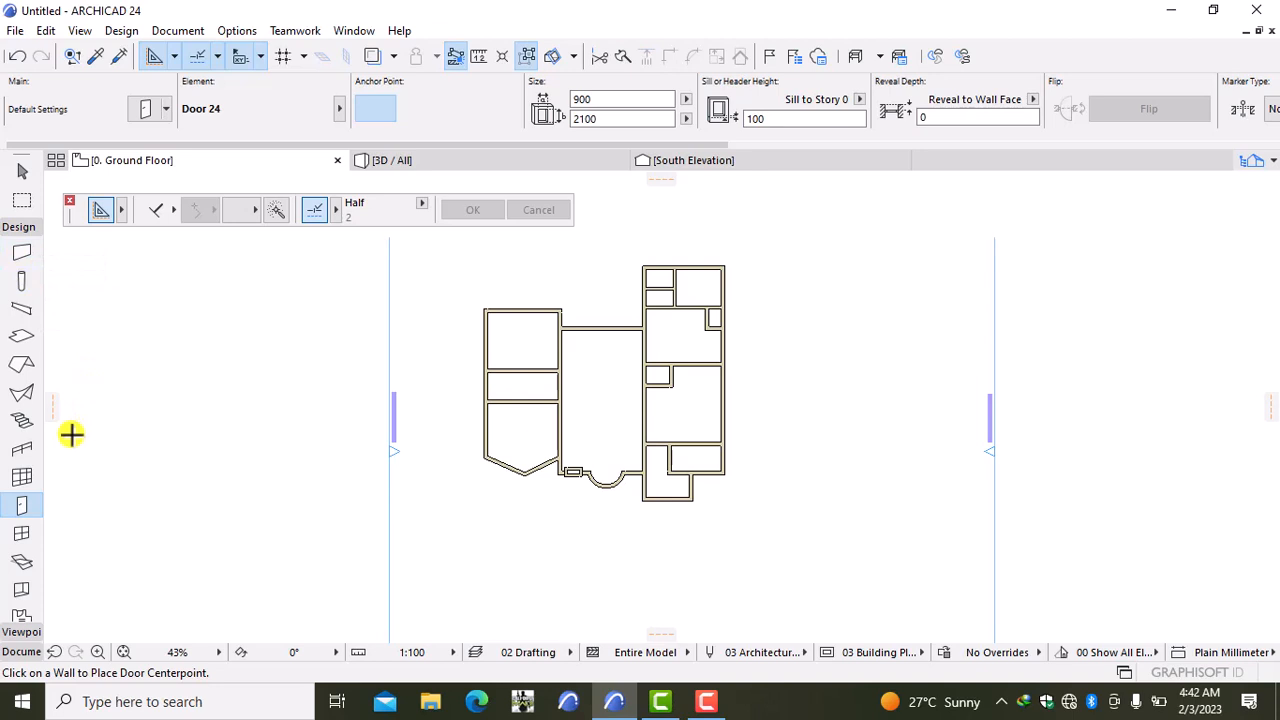
Step: In the default settings of Door 24, set the sill height to 0 and the door height to 2500
double_click(22, 505)
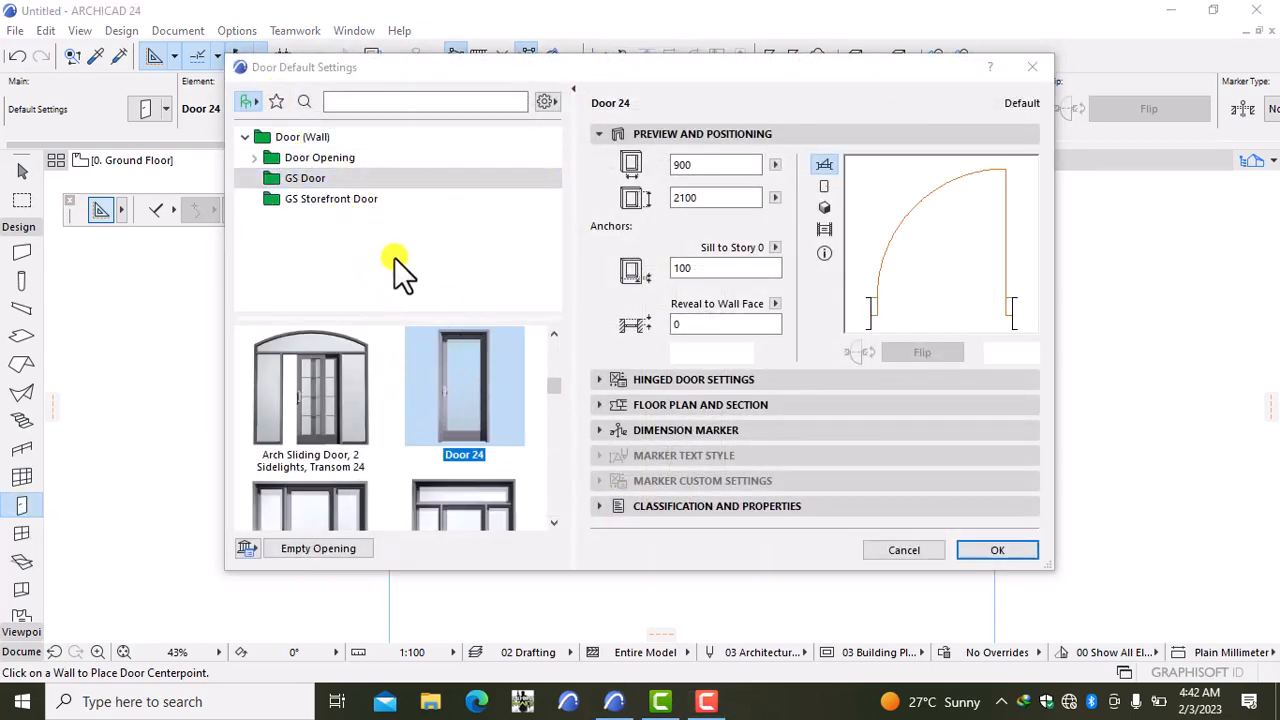
left_click_drag(550, 386, 564, 349)
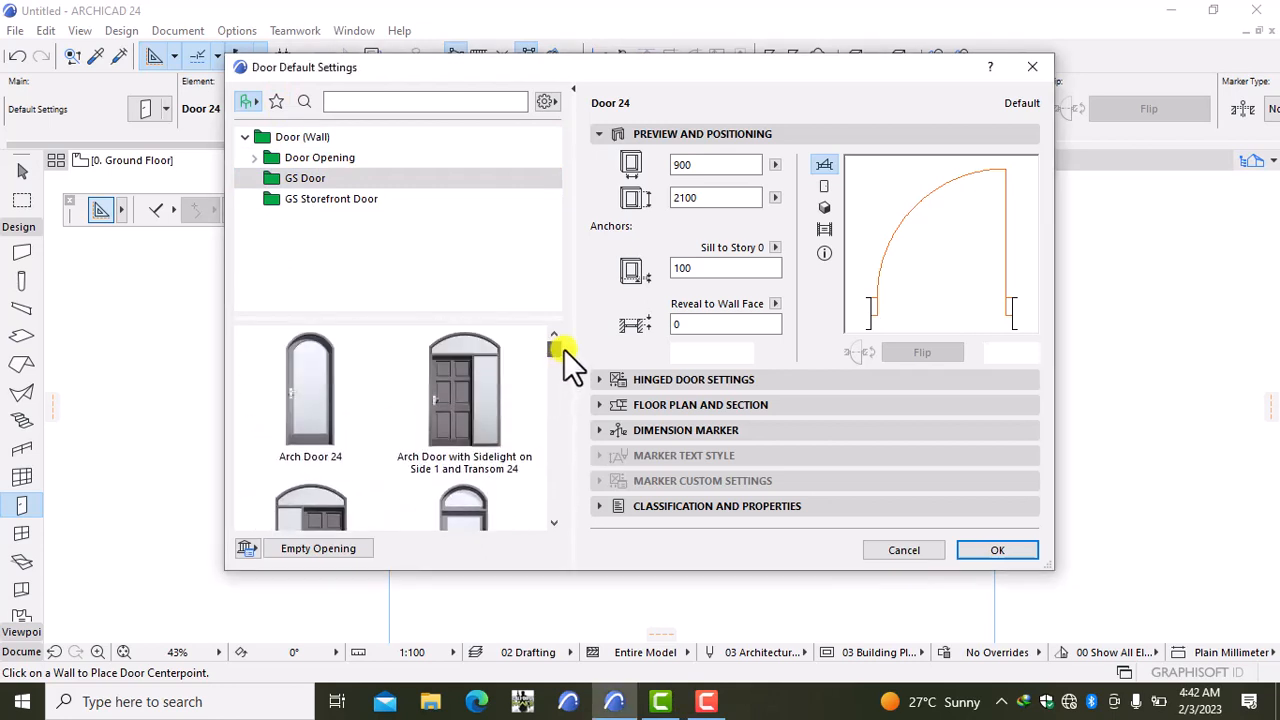
left_click_drag(564, 349, 548, 382)
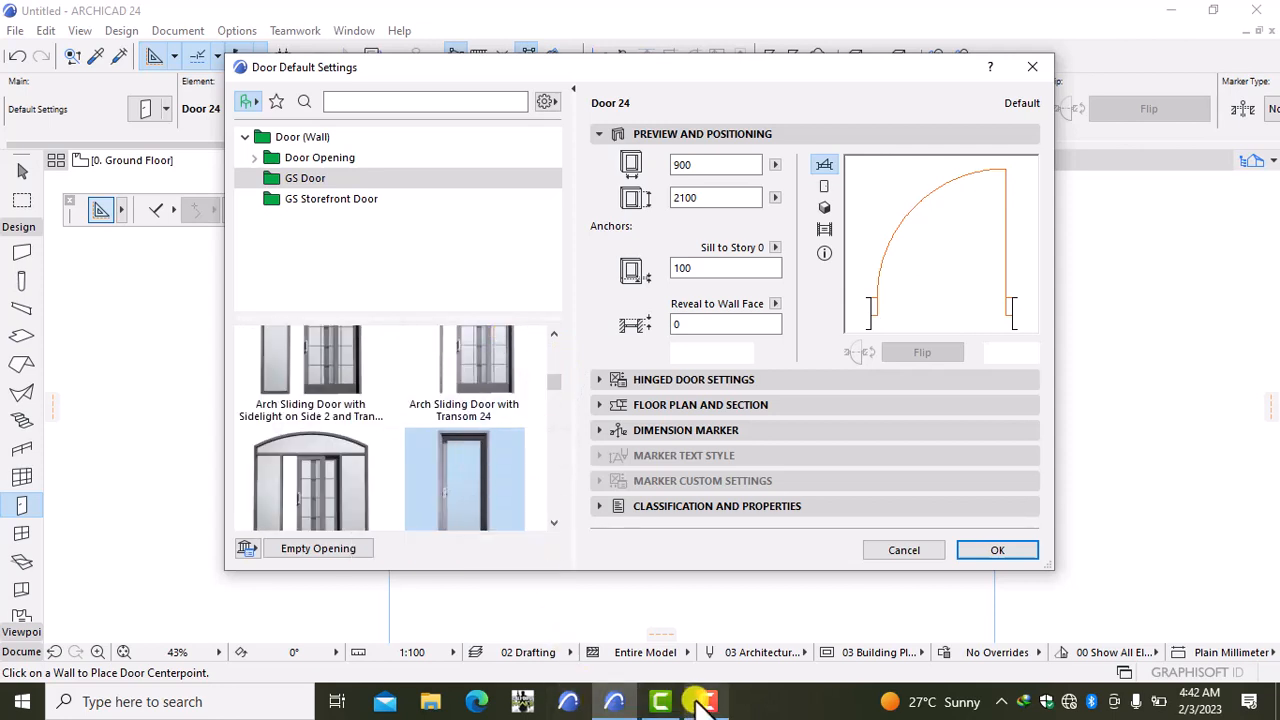
left_click(703, 268)
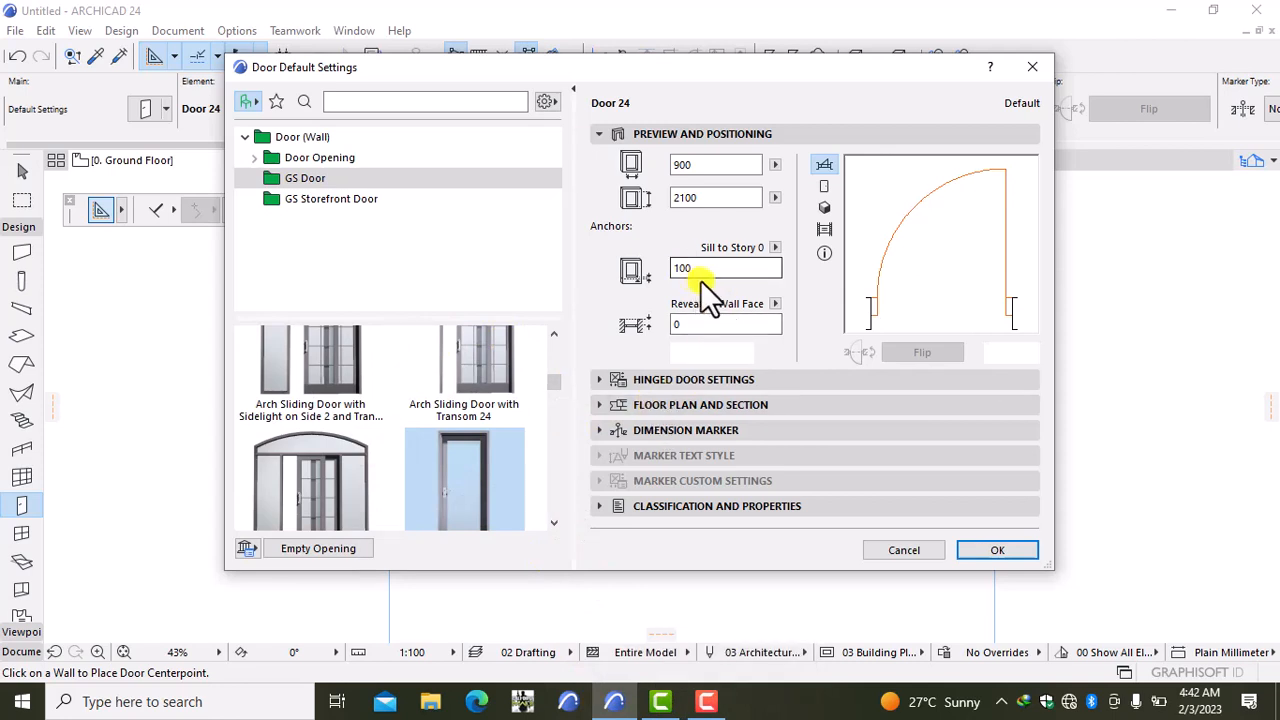
left_click(708, 269)
key("BackSpace")
key("BackSpace")
key("BackSpace")
type("0")
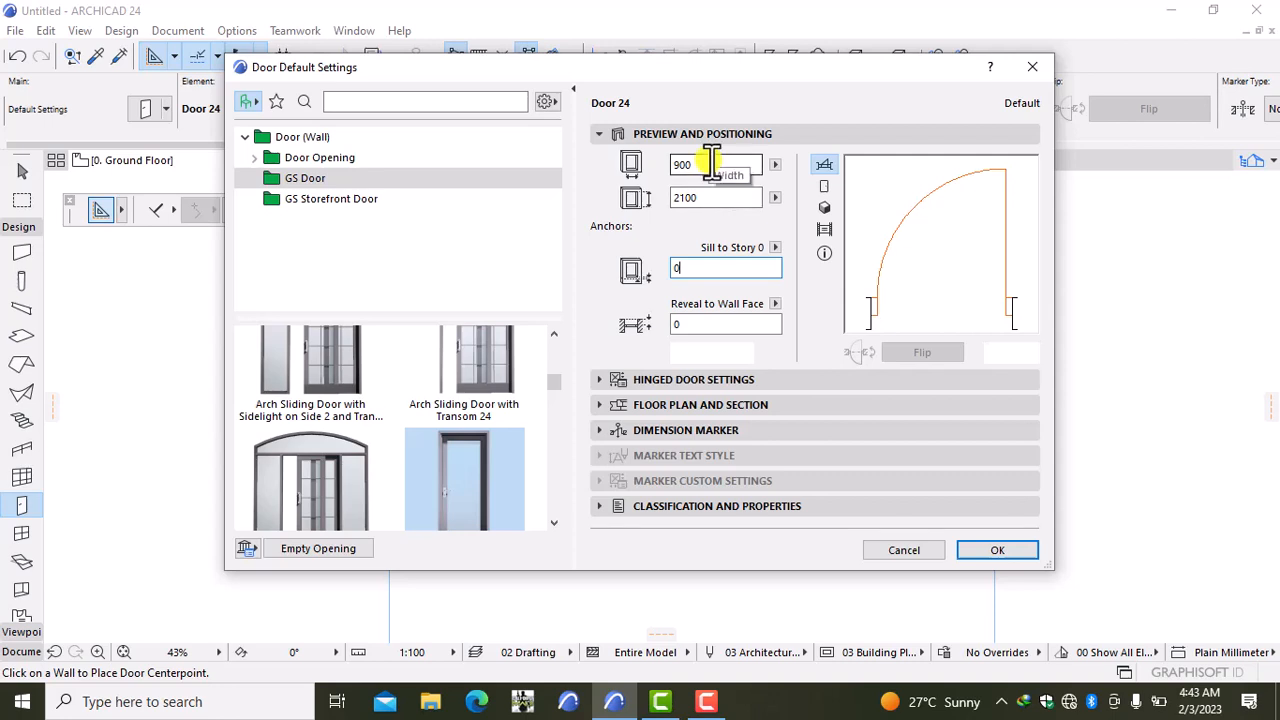
left_click(708, 198)
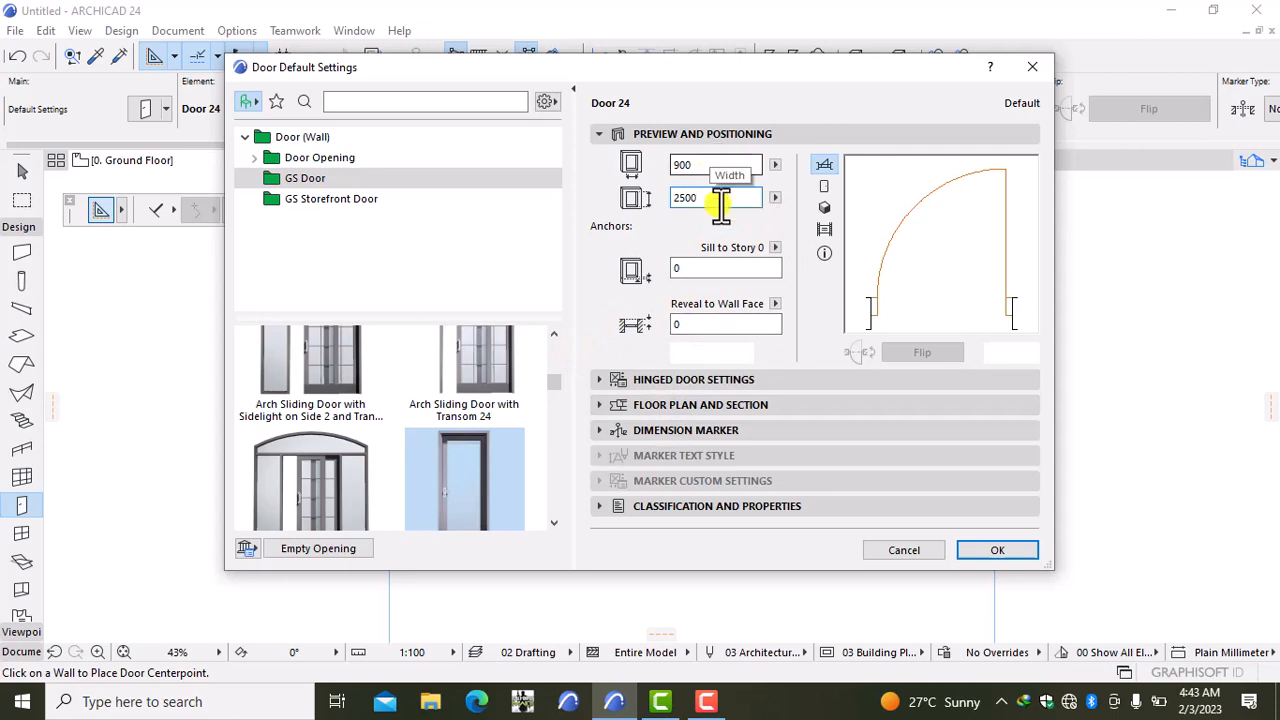
Step: Give the hinged door the Style 15 leaf and the Knob 6 handle
left_click(705, 378)
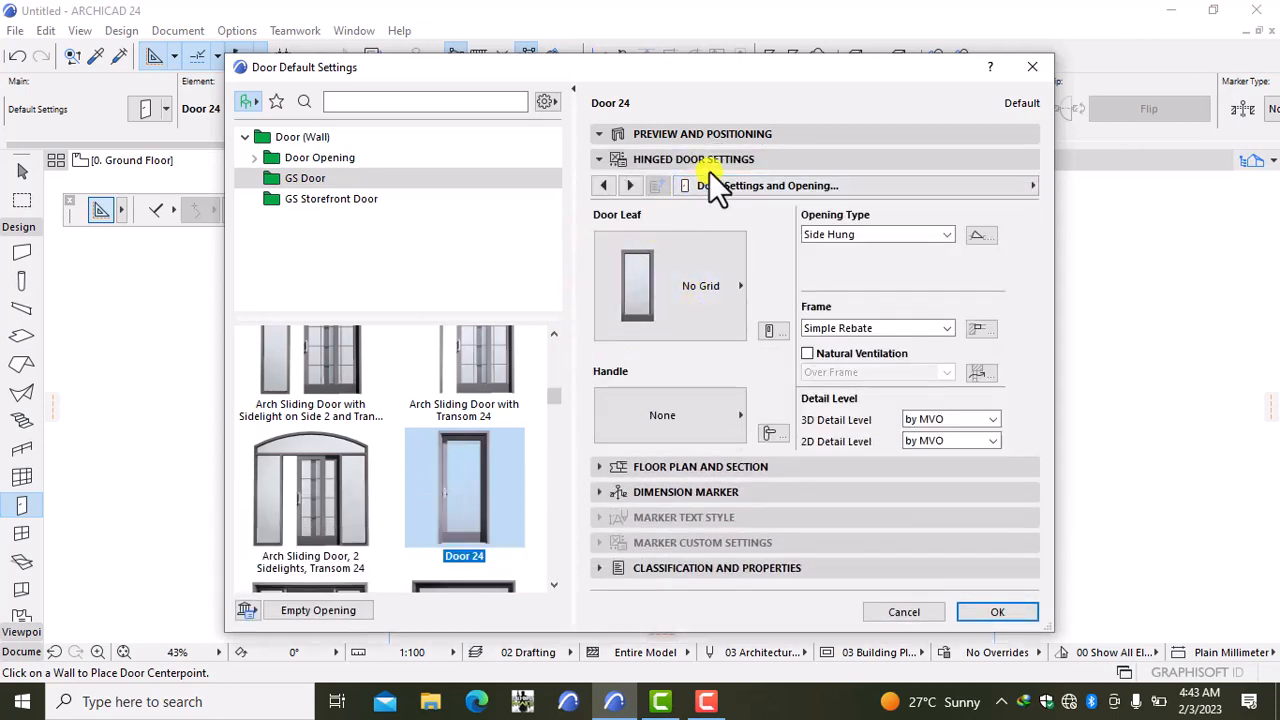
left_click(692, 300)
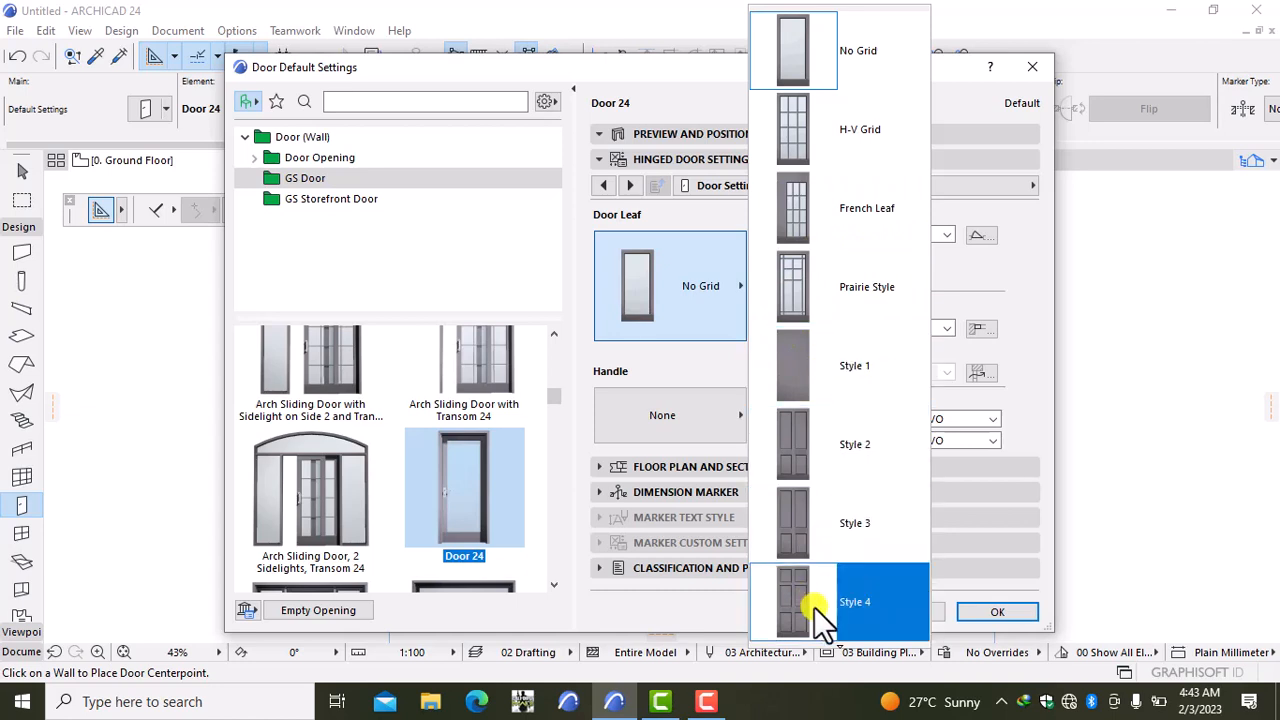
scroll(803, 617, "down", 5)
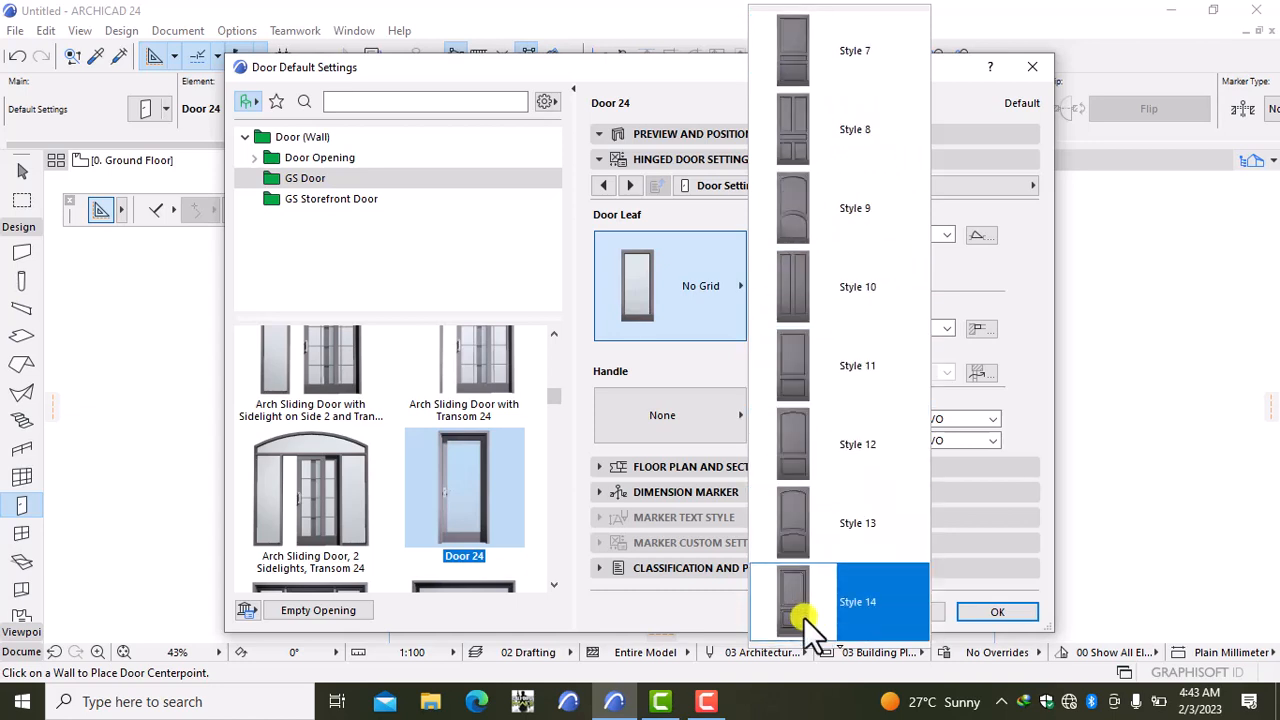
scroll(803, 617, "down", 3)
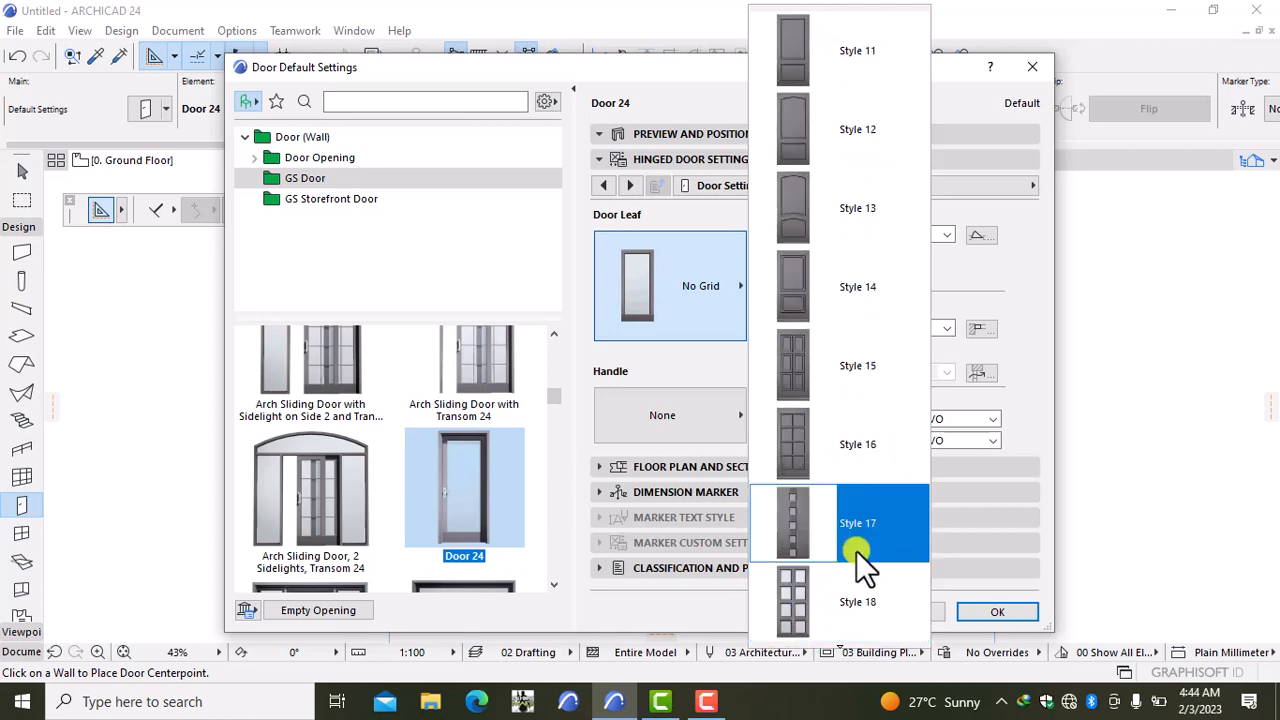
left_click(867, 366)
left_click(692, 400)
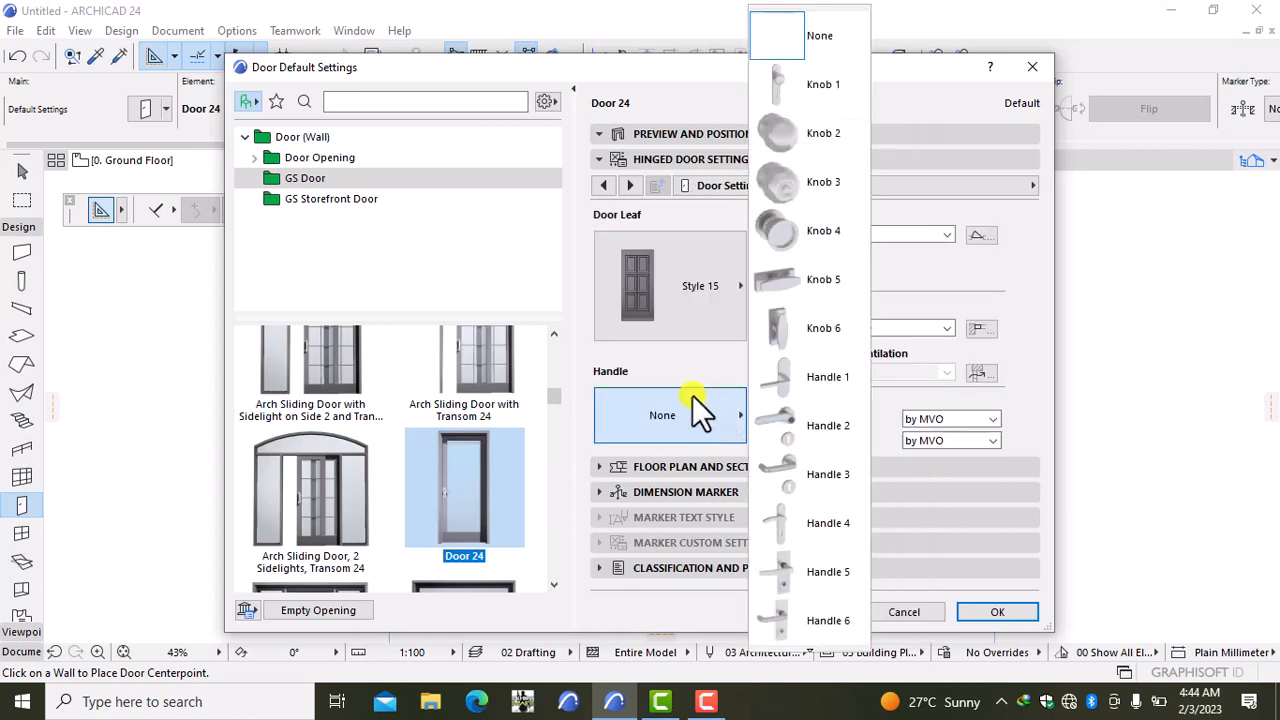
left_click(820, 321)
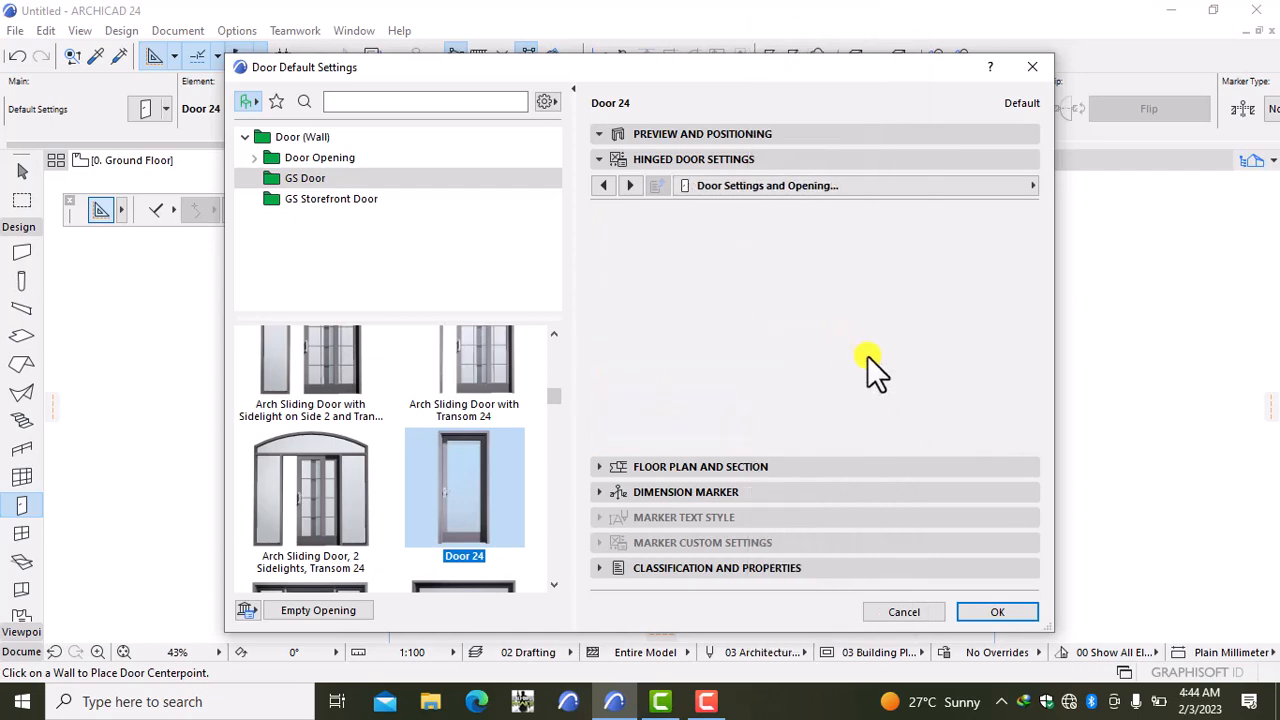
Step: Override the model view options for the door's 3D projections and turn off its opening line
left_click(845, 185)
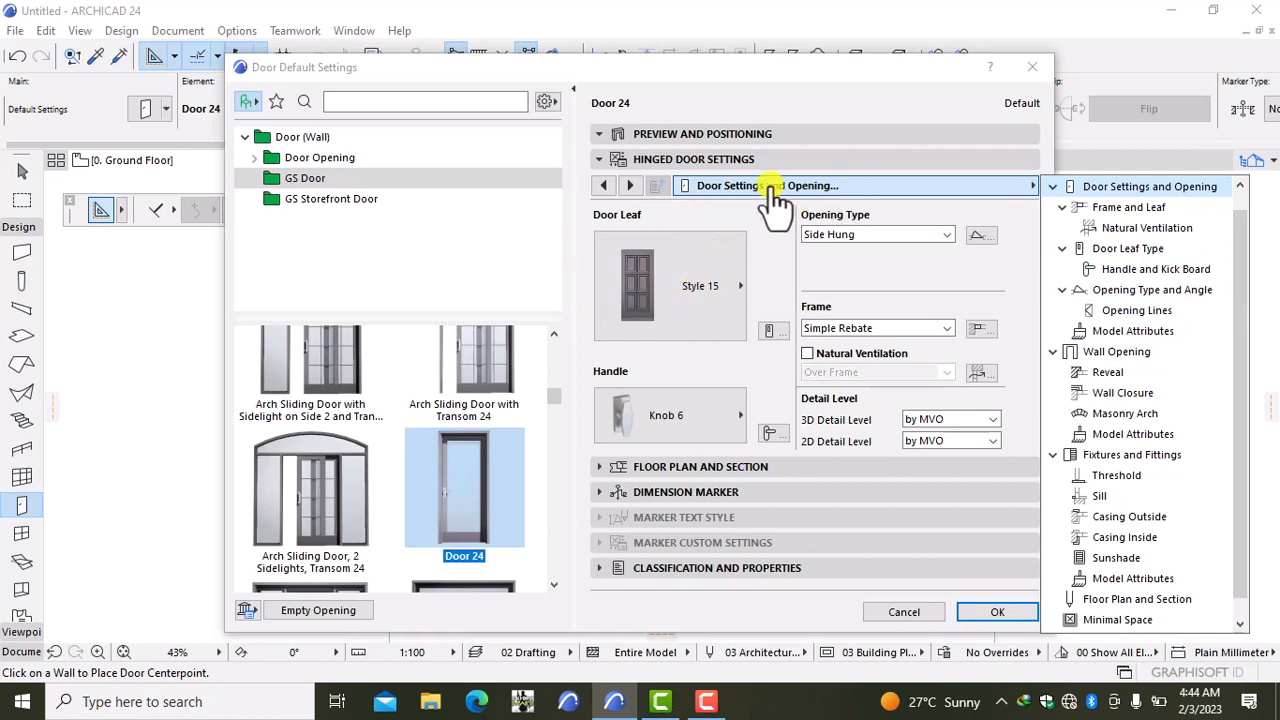
left_click(1128, 311)
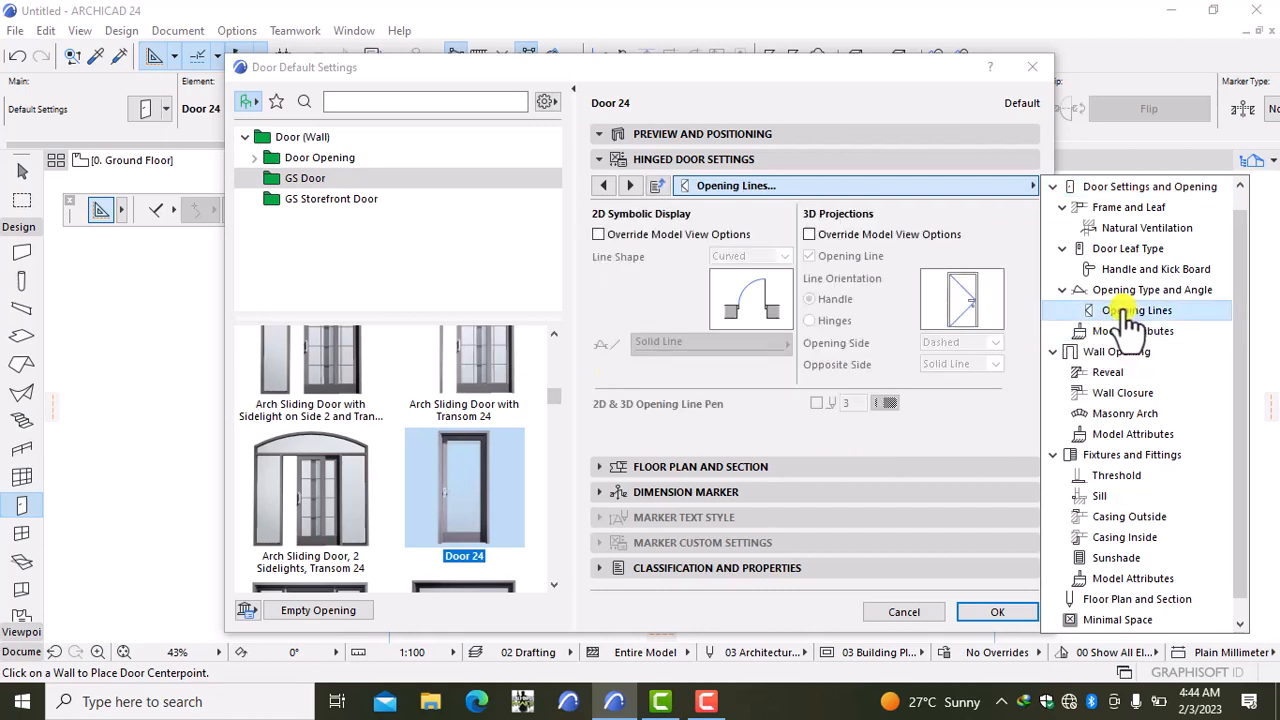
left_click(809, 234)
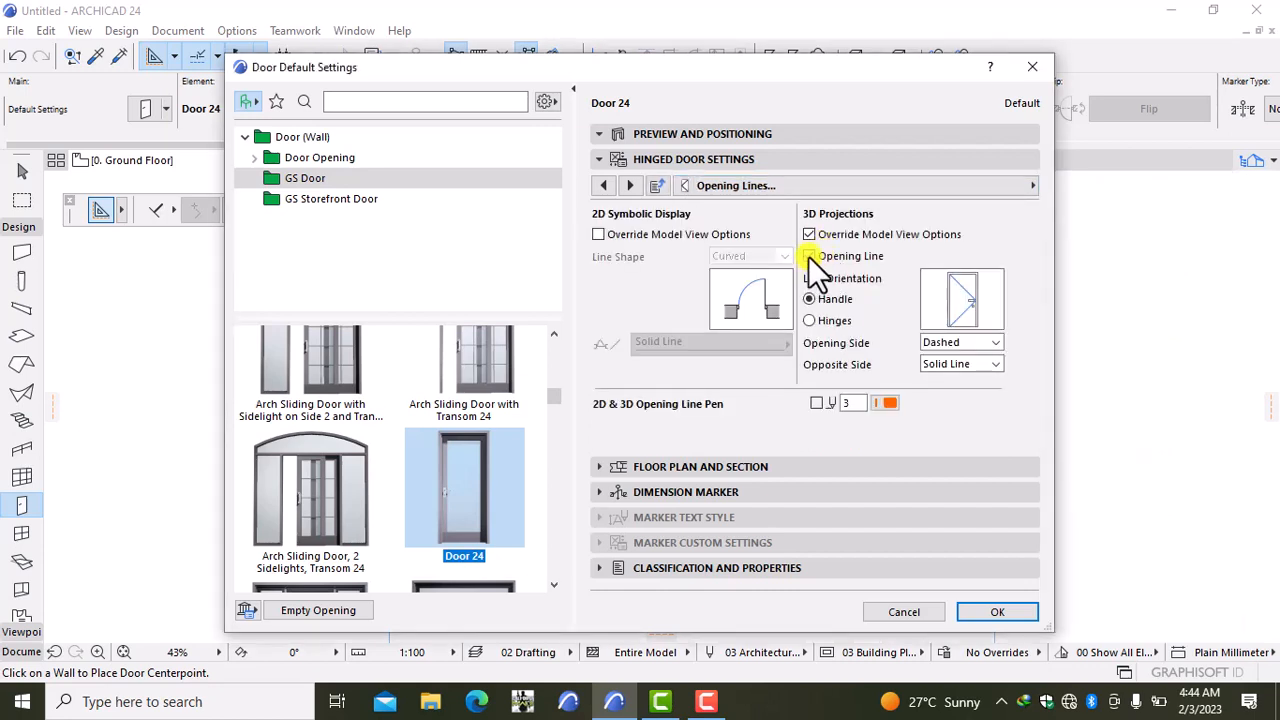
left_click(809, 256)
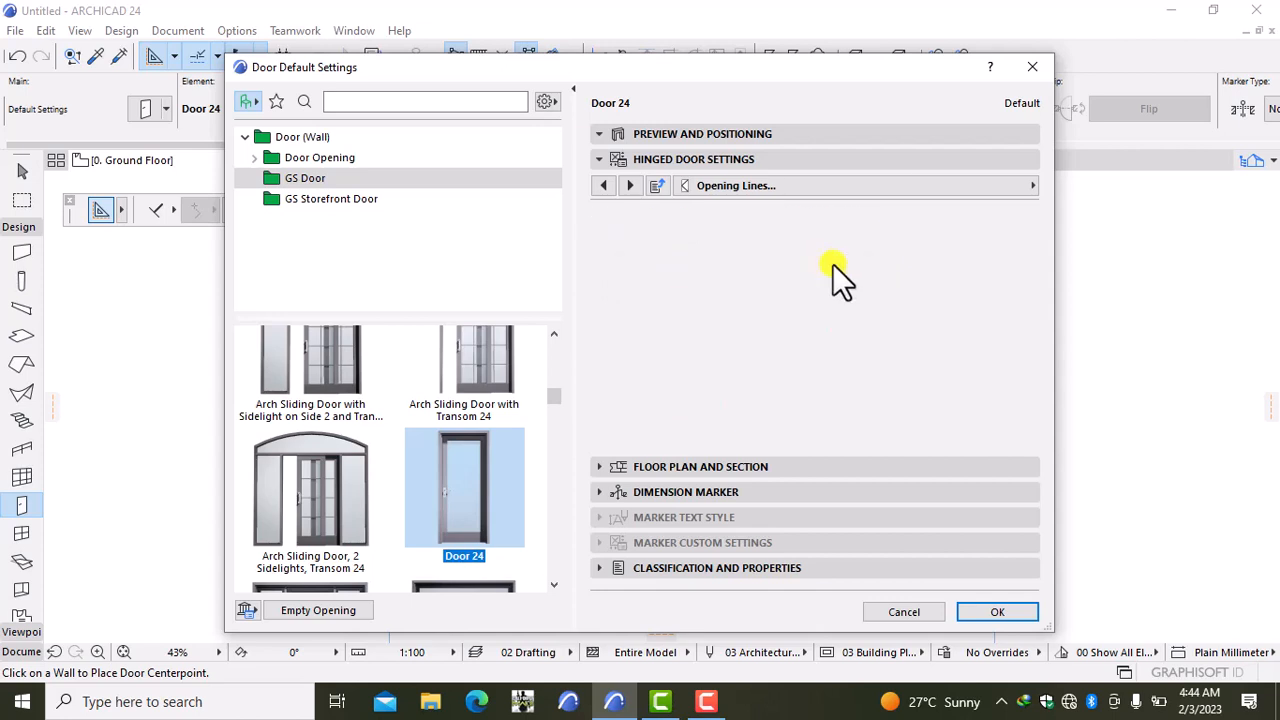
Step: Enable uniform door surfaces in the door's model attributes and set the frame and leaf surfaces to Wood - Mahogany Horizontal
left_click(877, 188)
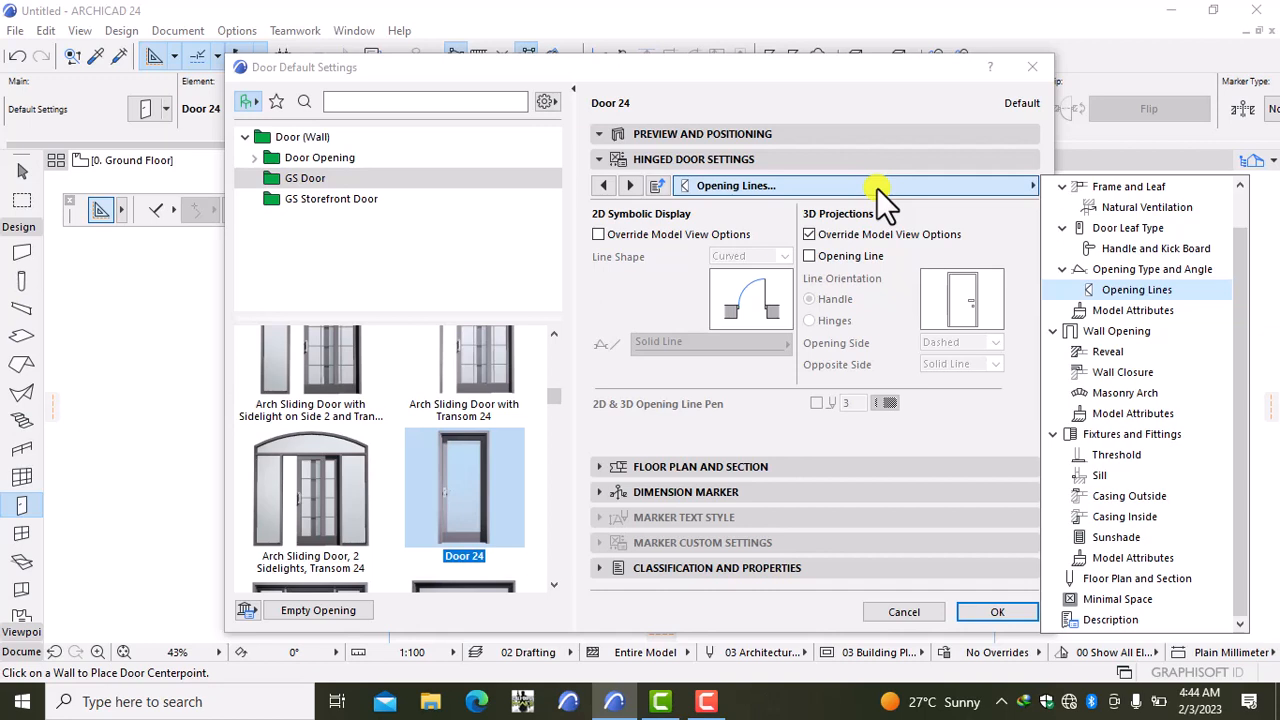
left_click(810, 234)
left_click(1150, 311)
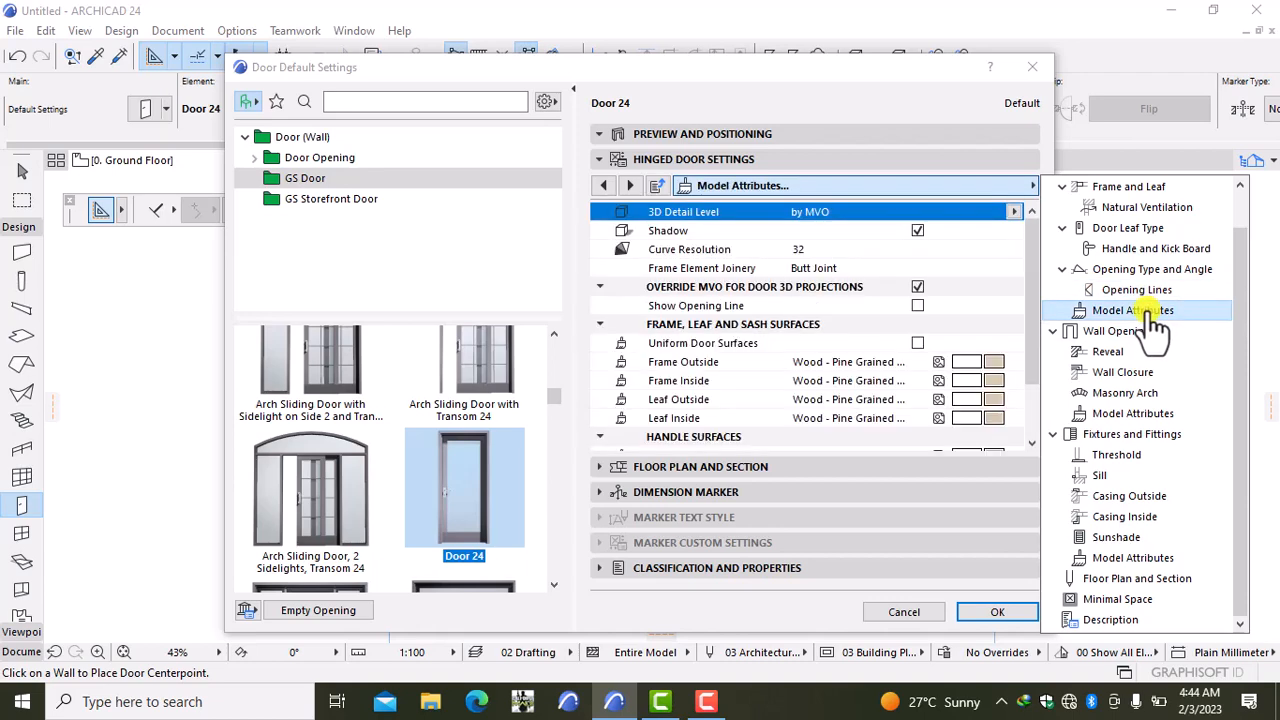
left_click(1033, 329)
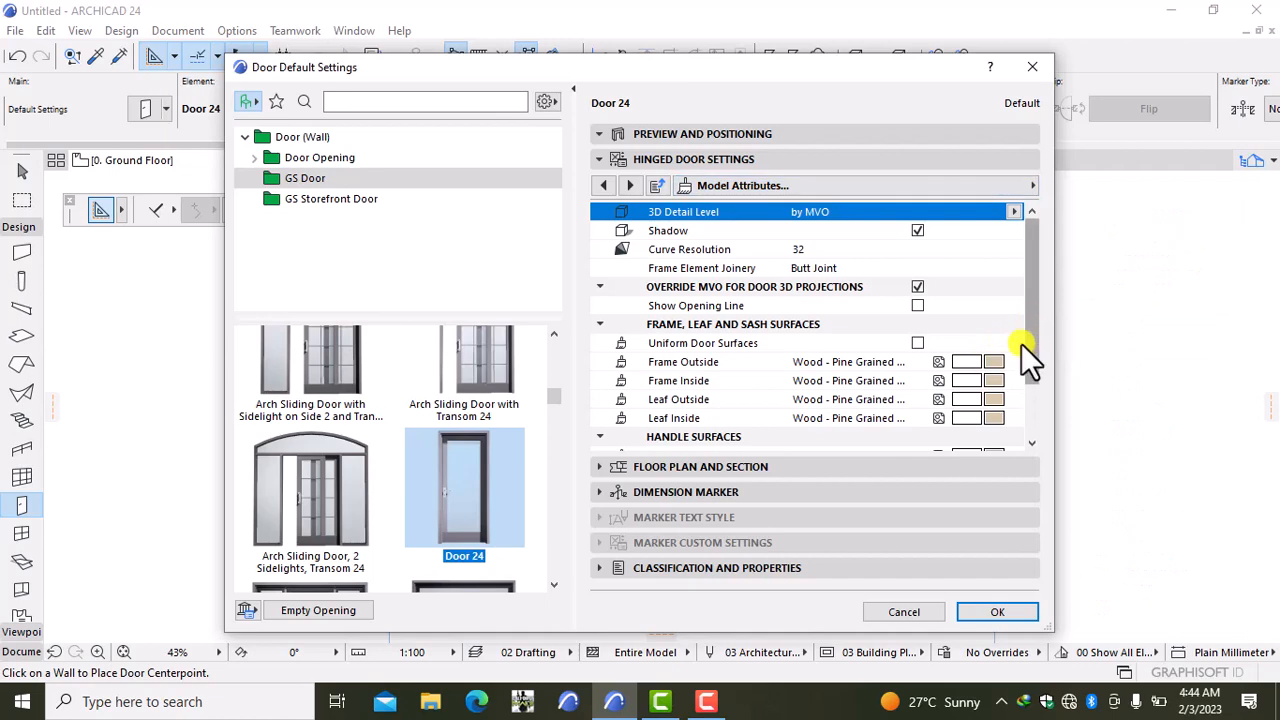
left_click_drag(1026, 347, 1030, 378)
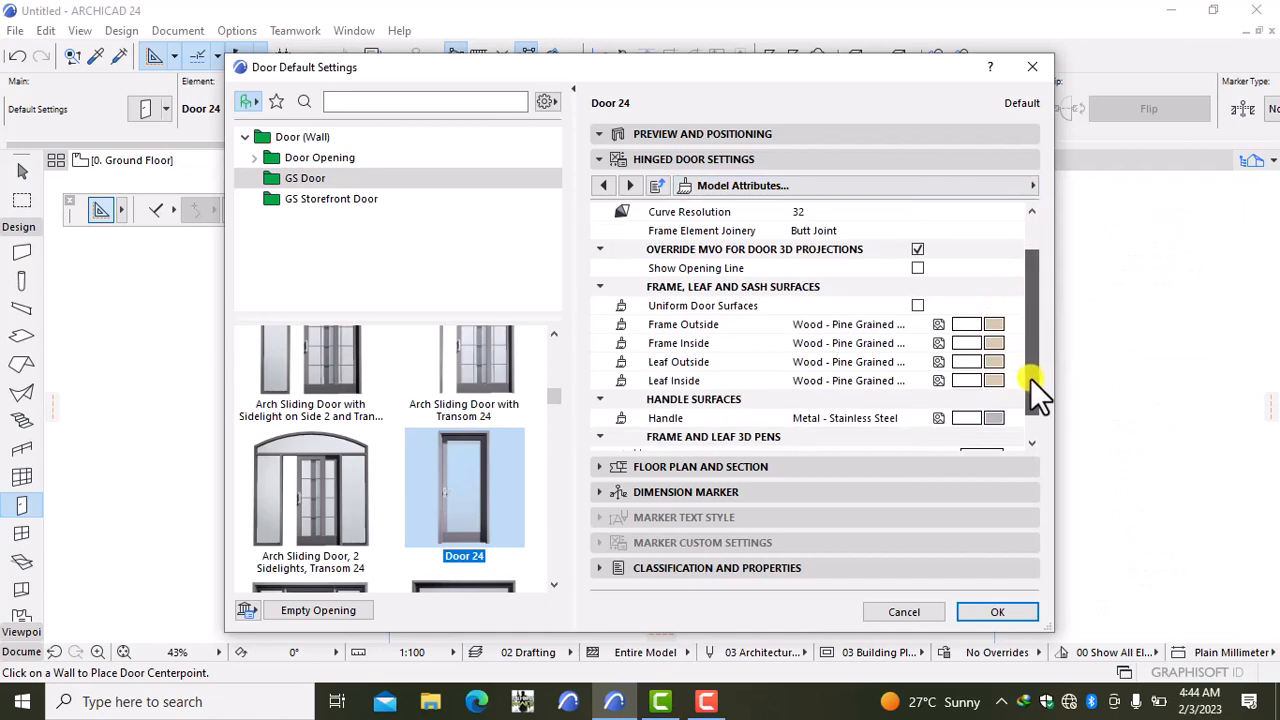
left_click(917, 304)
left_click(986, 326)
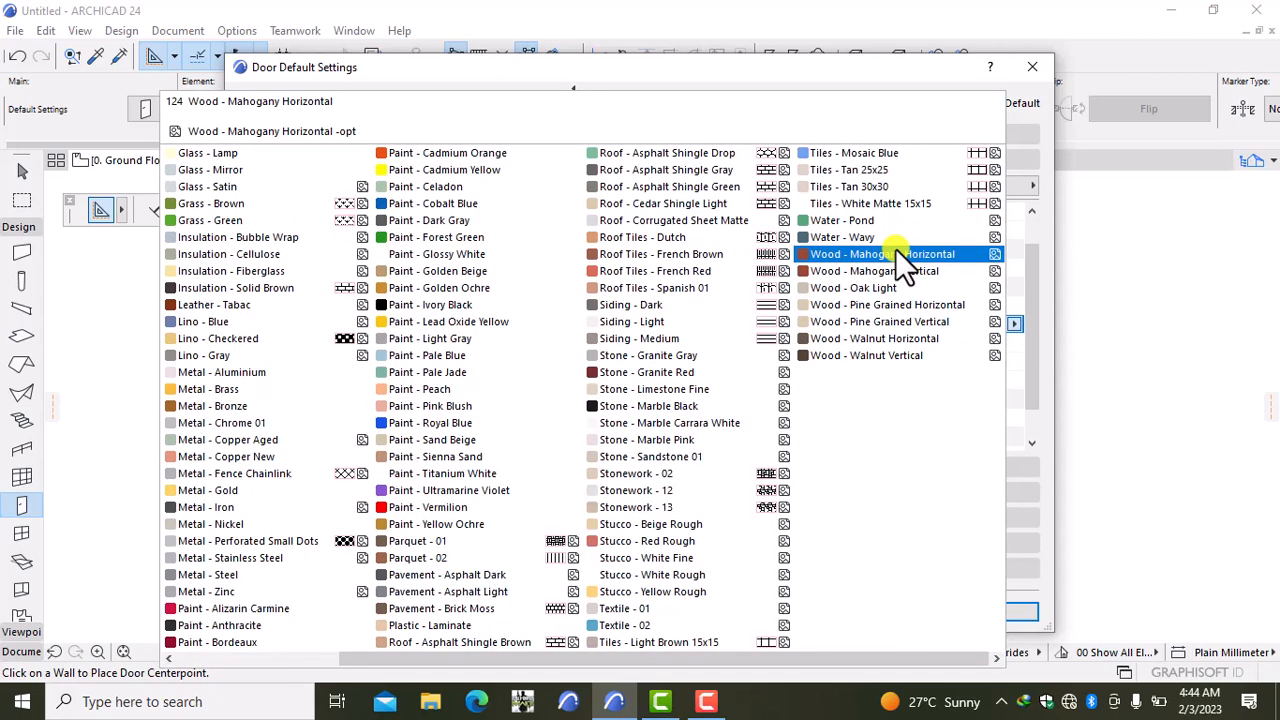
left_click(897, 254)
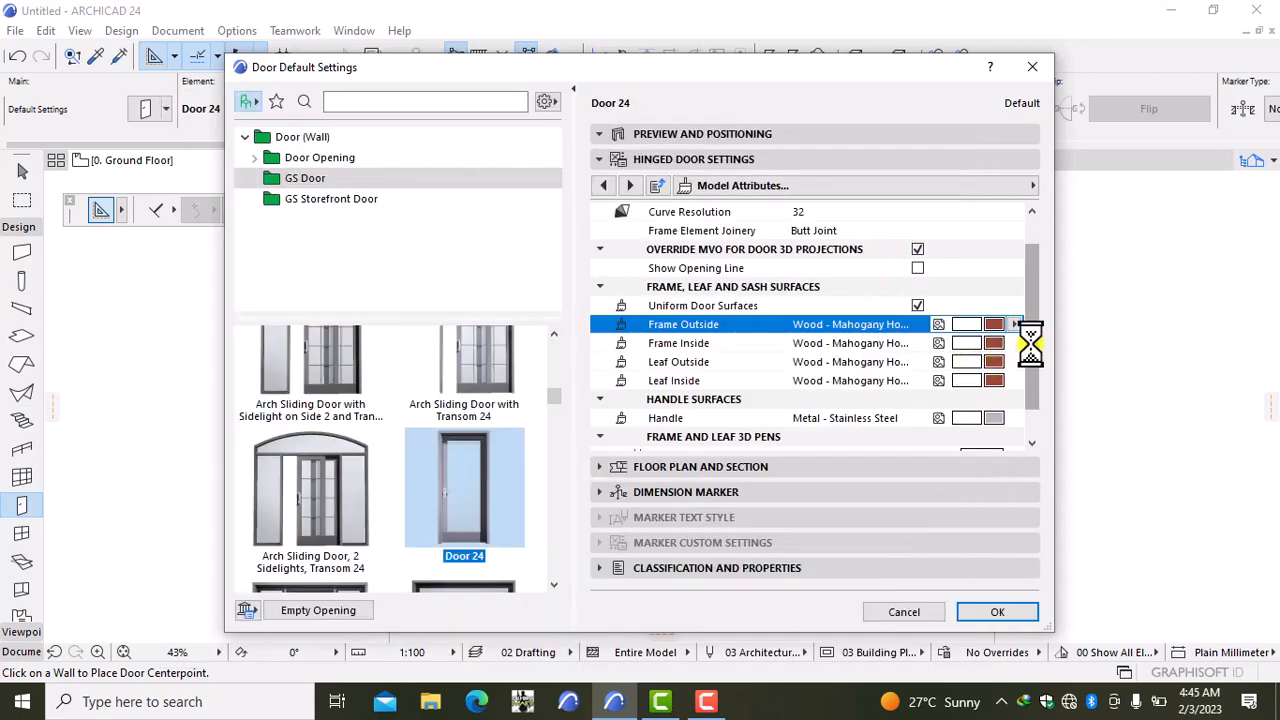
scroll(1028, 335, "down", 2)
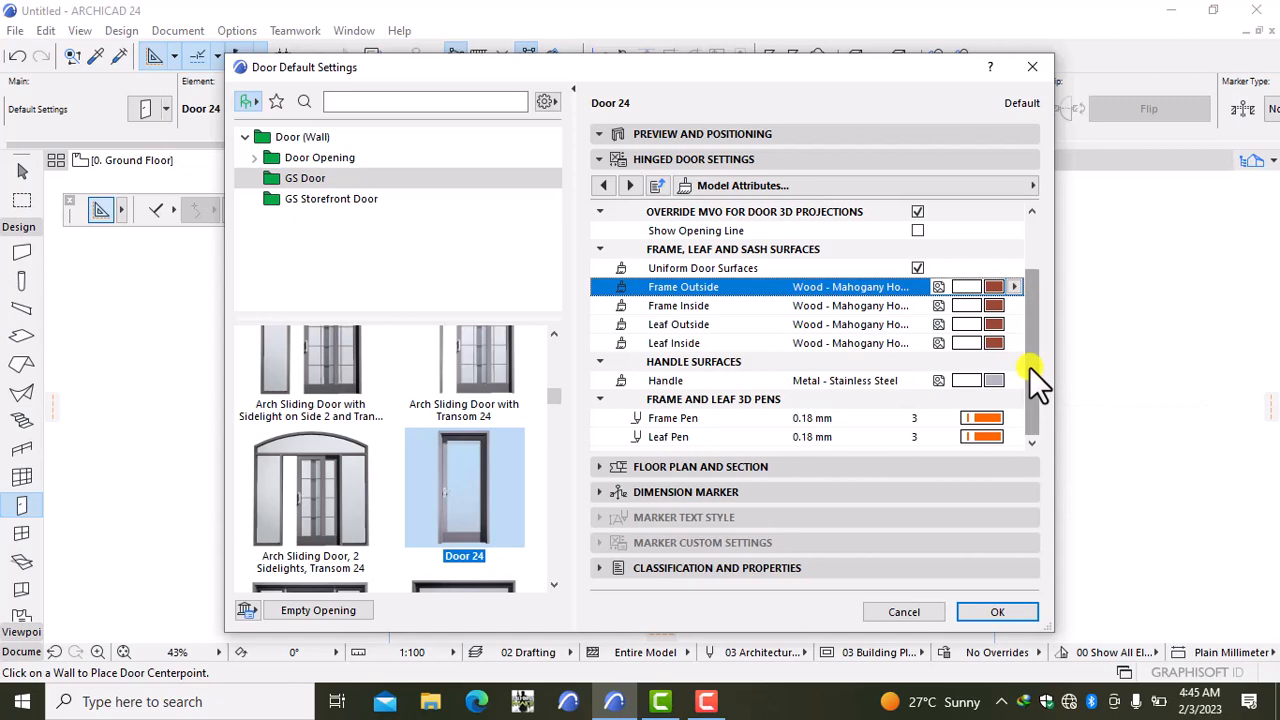
scroll(1031, 340, "up", 2)
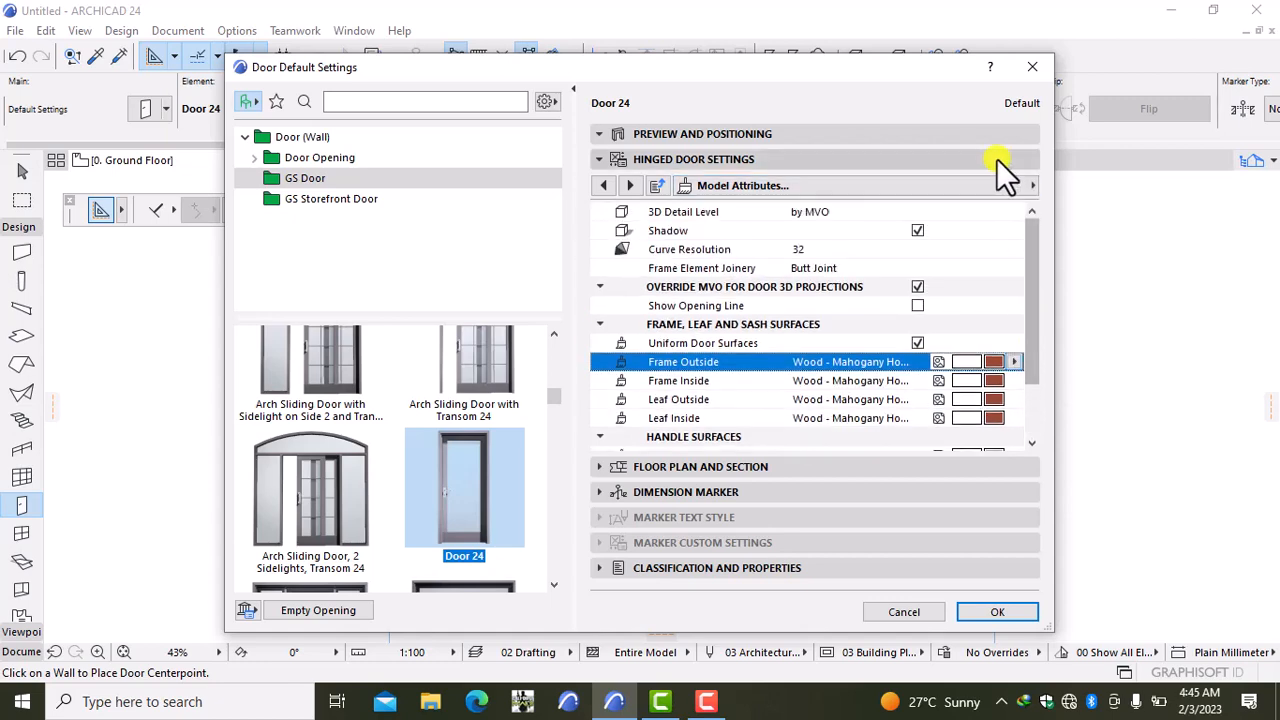
Step: Set the side widths of the door's outside casing to 100 and turn off uniform casing widths
left_click(985, 185)
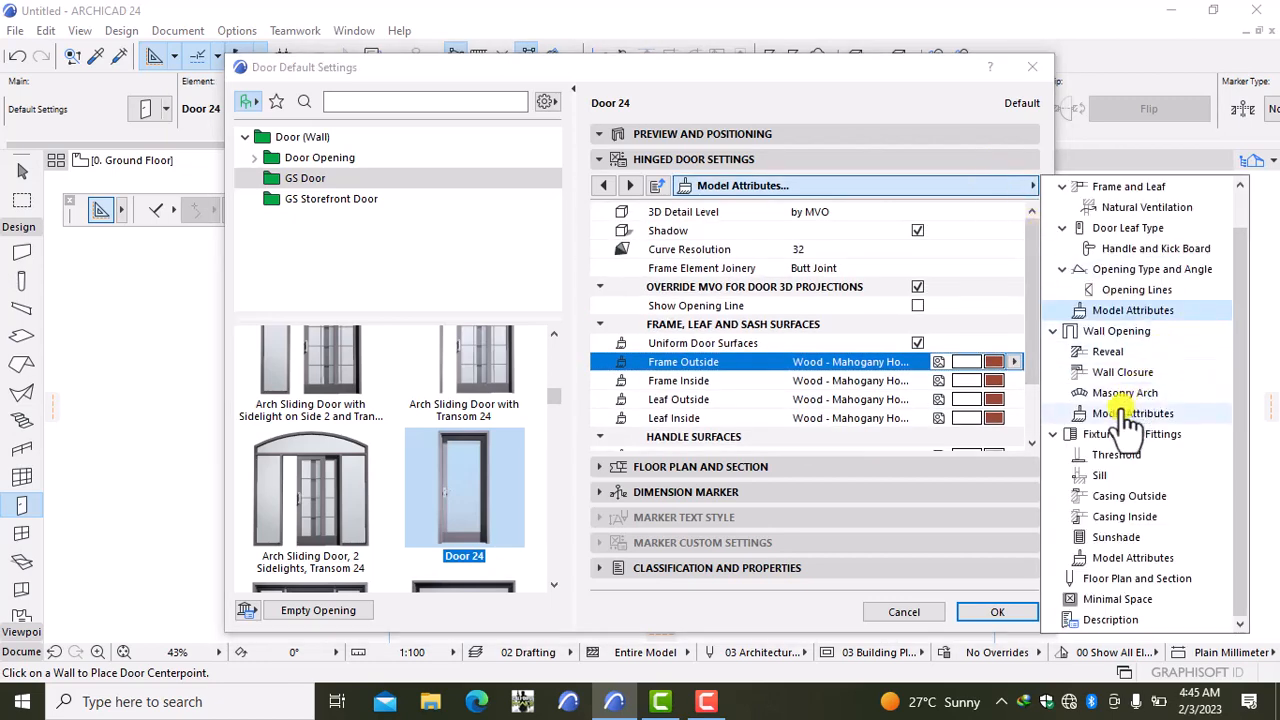
left_click(1120, 497)
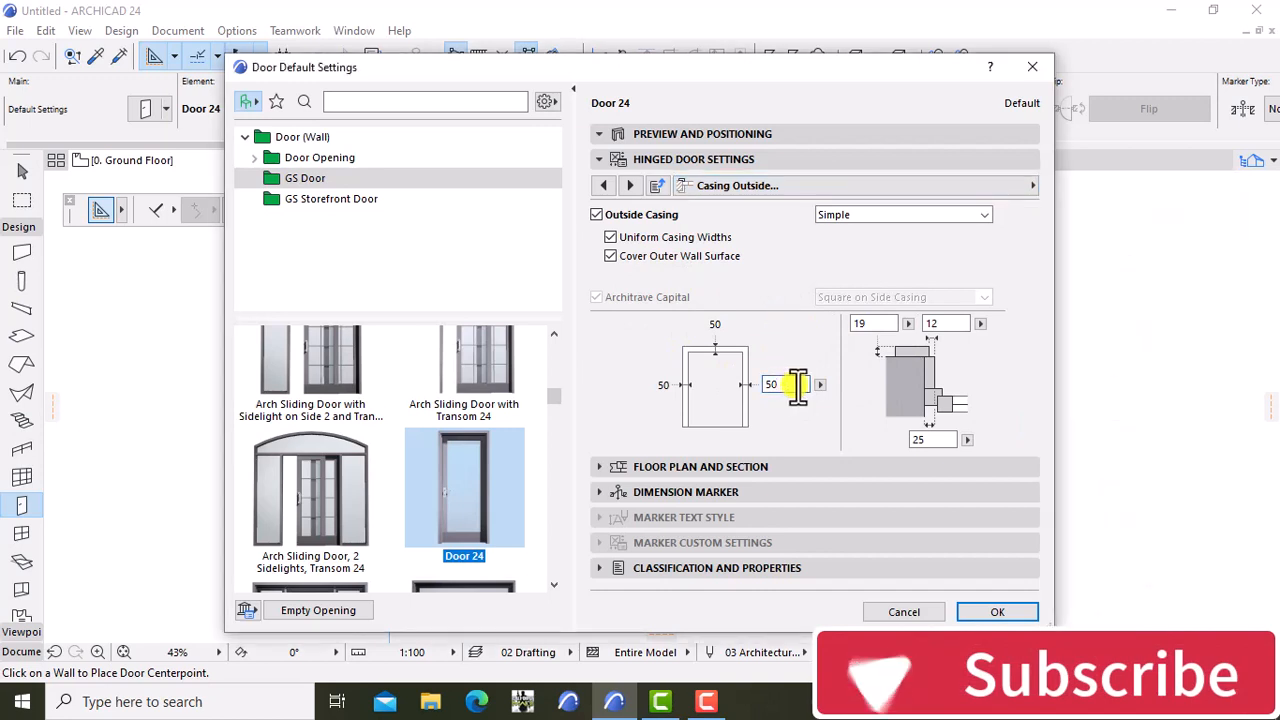
type("100")
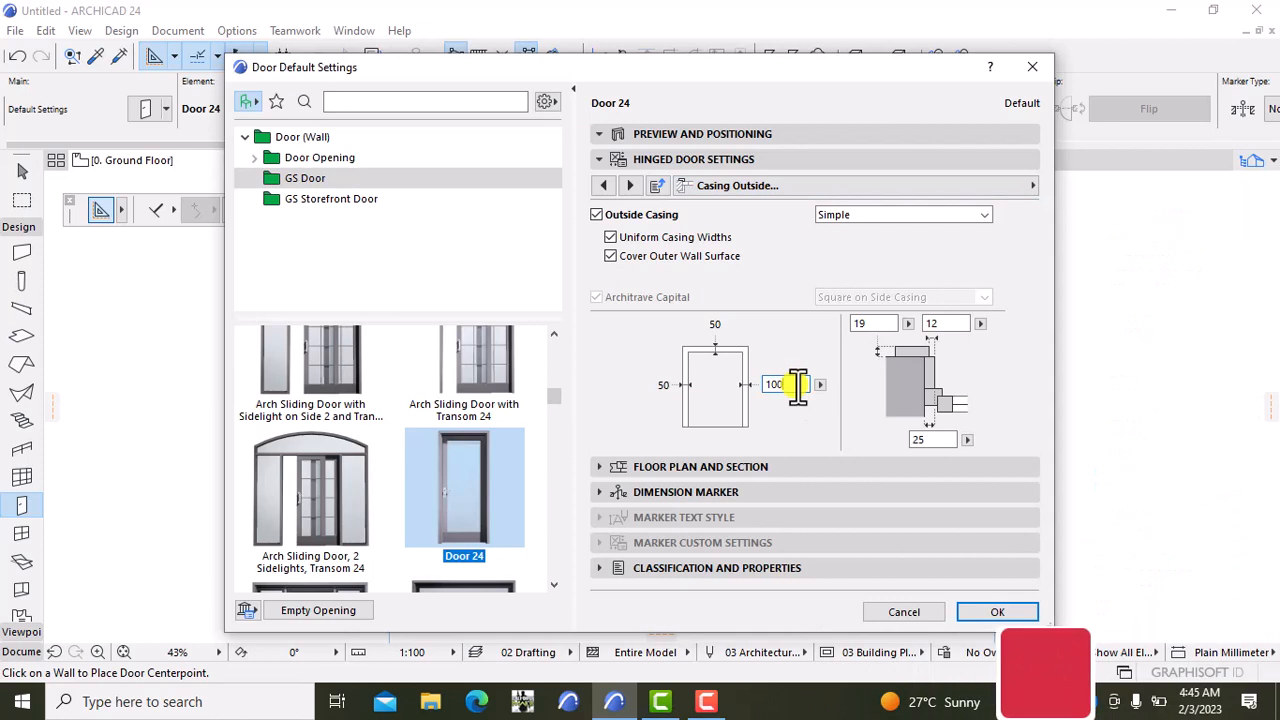
key("Return")
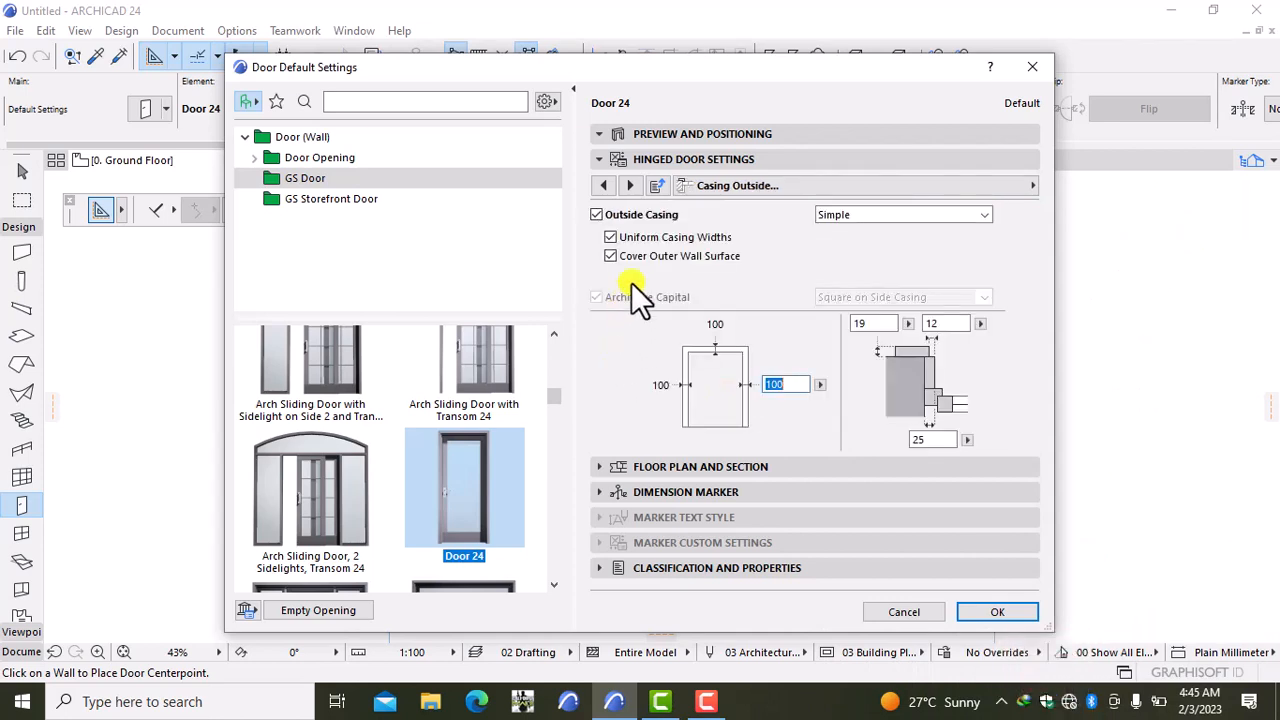
left_click(611, 236)
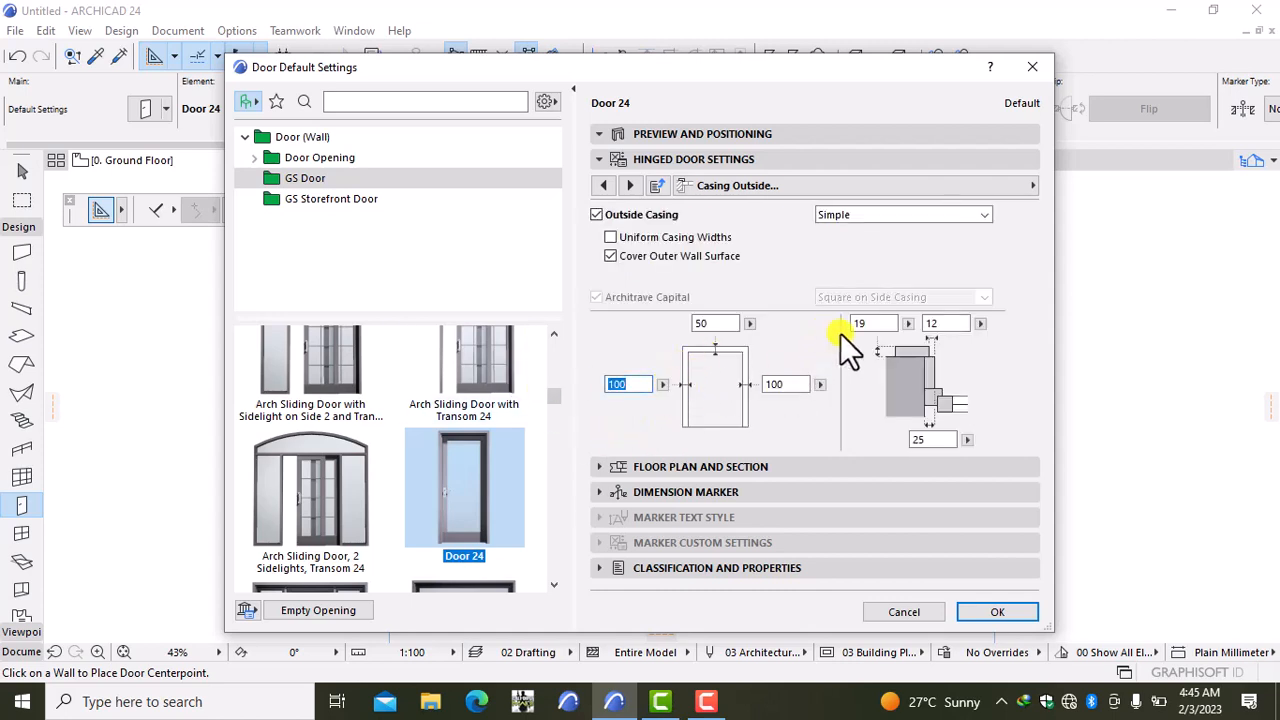
Step: Set the outside and inside casing surfaces to Paint - Glossy White and accept the door's default settings
left_click(964, 185)
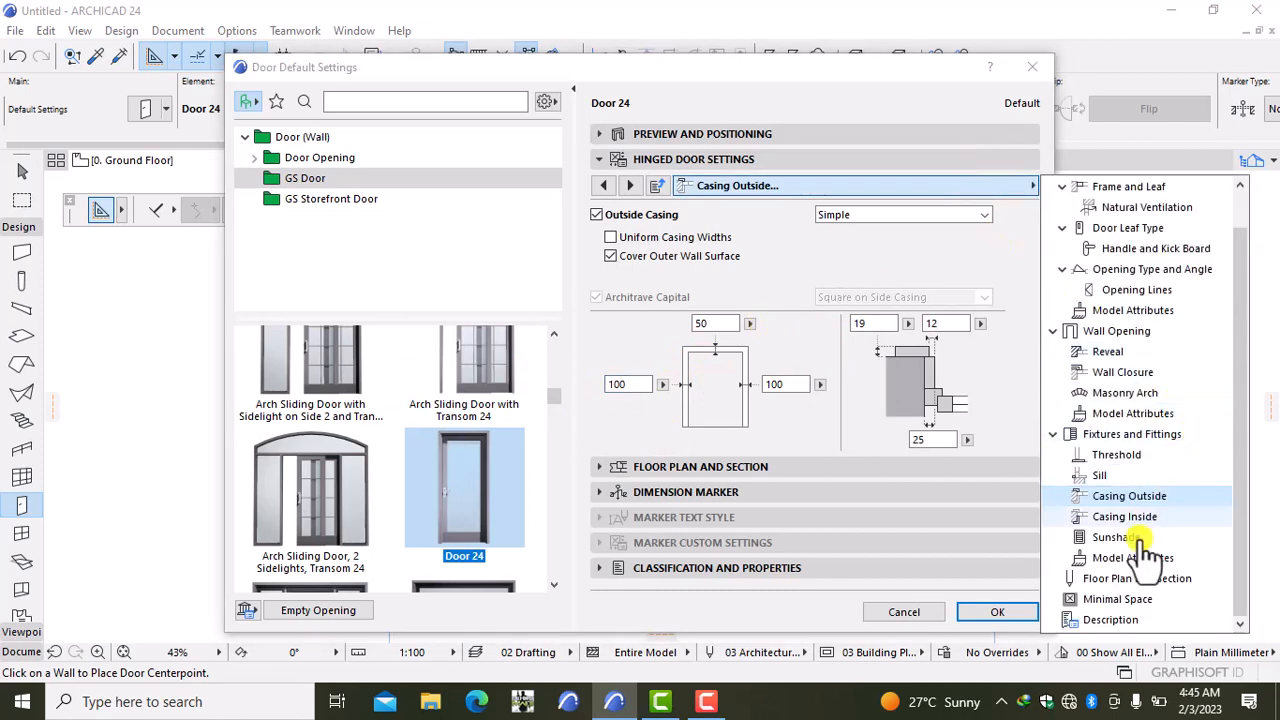
left_click(1120, 557)
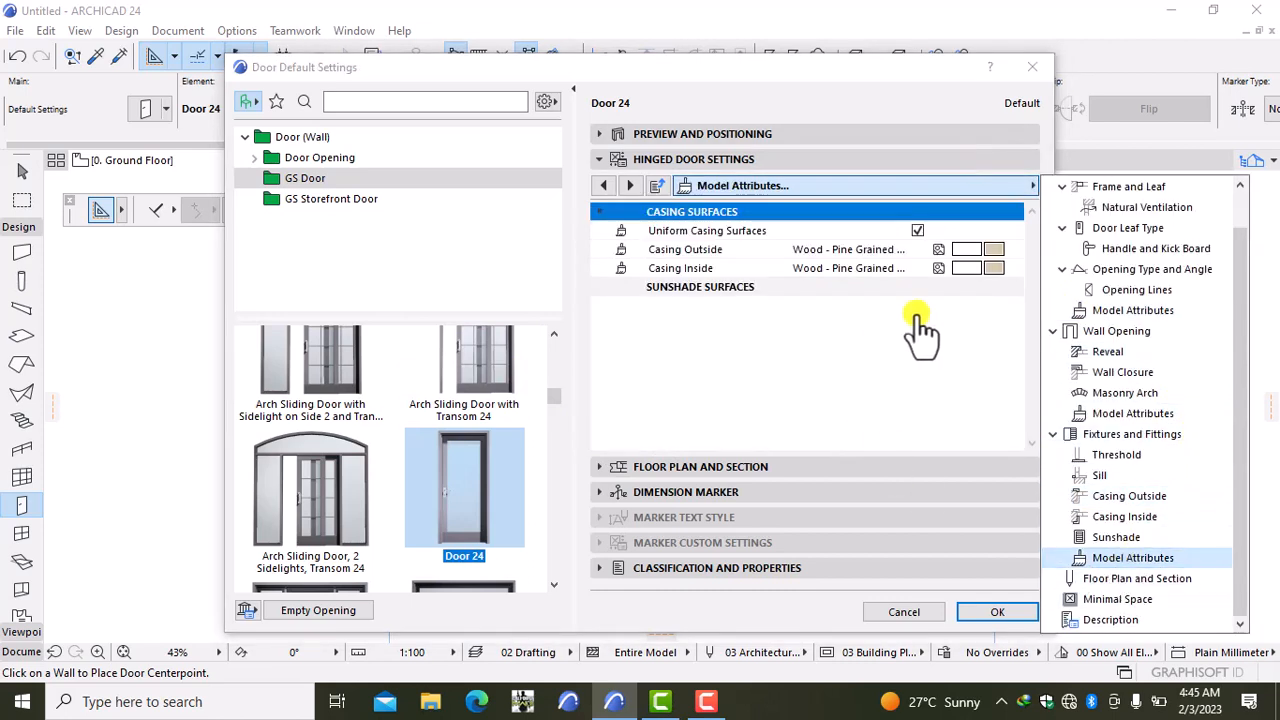
left_click(970, 252)
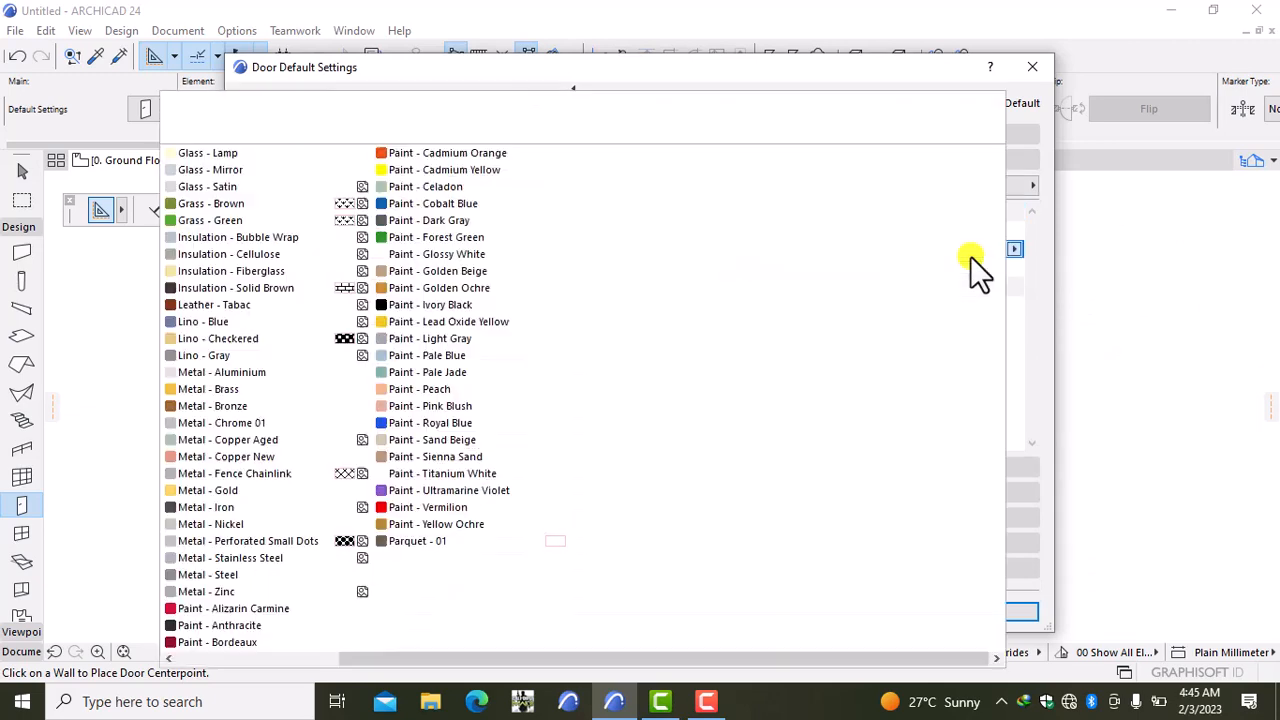
left_click(437, 254)
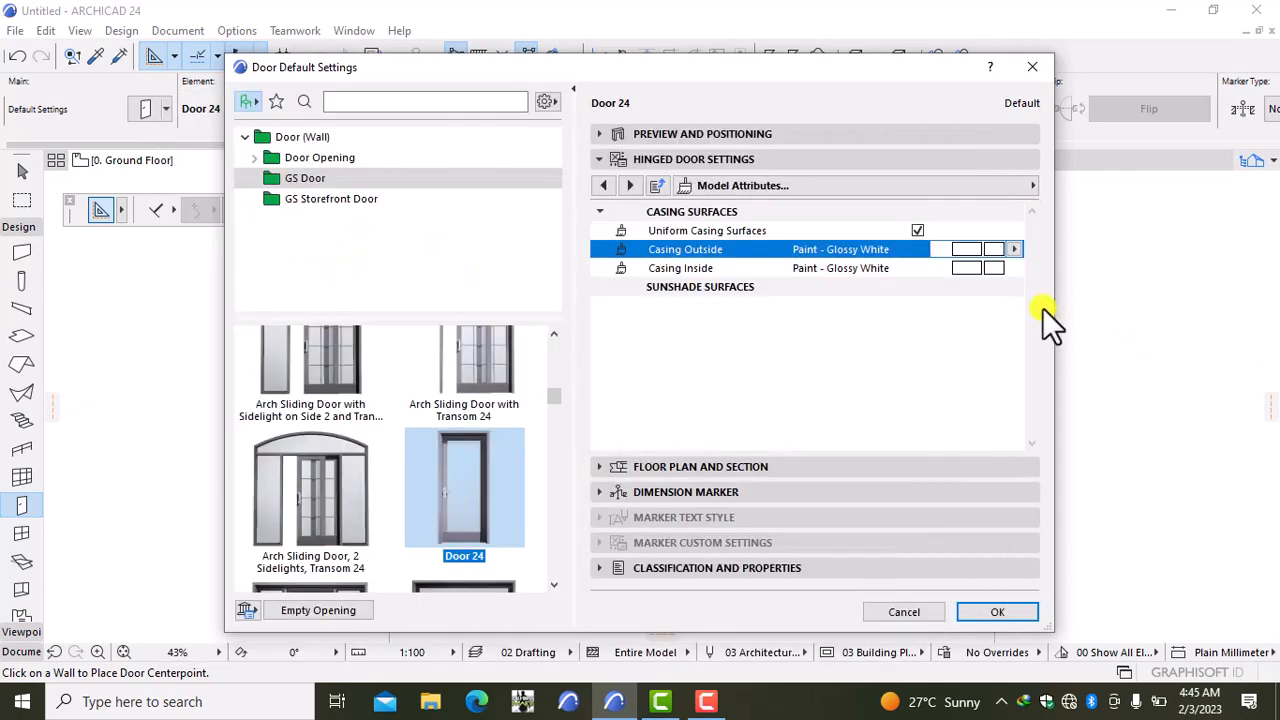
left_click(988, 606)
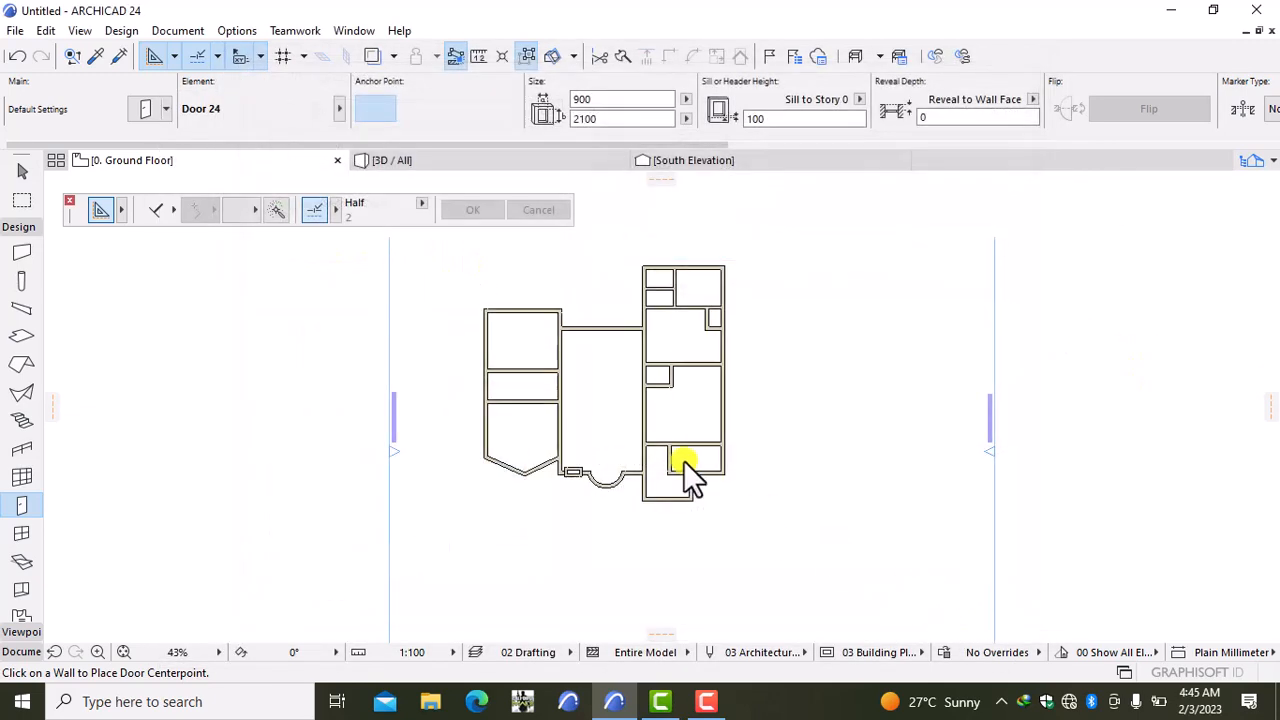
Step: Place doors at the east ends of both walls enclosing the west wing's narrow middle room, hinged on the east and swinging into the adjoining rooms
scroll(560, 430, "up", 4)
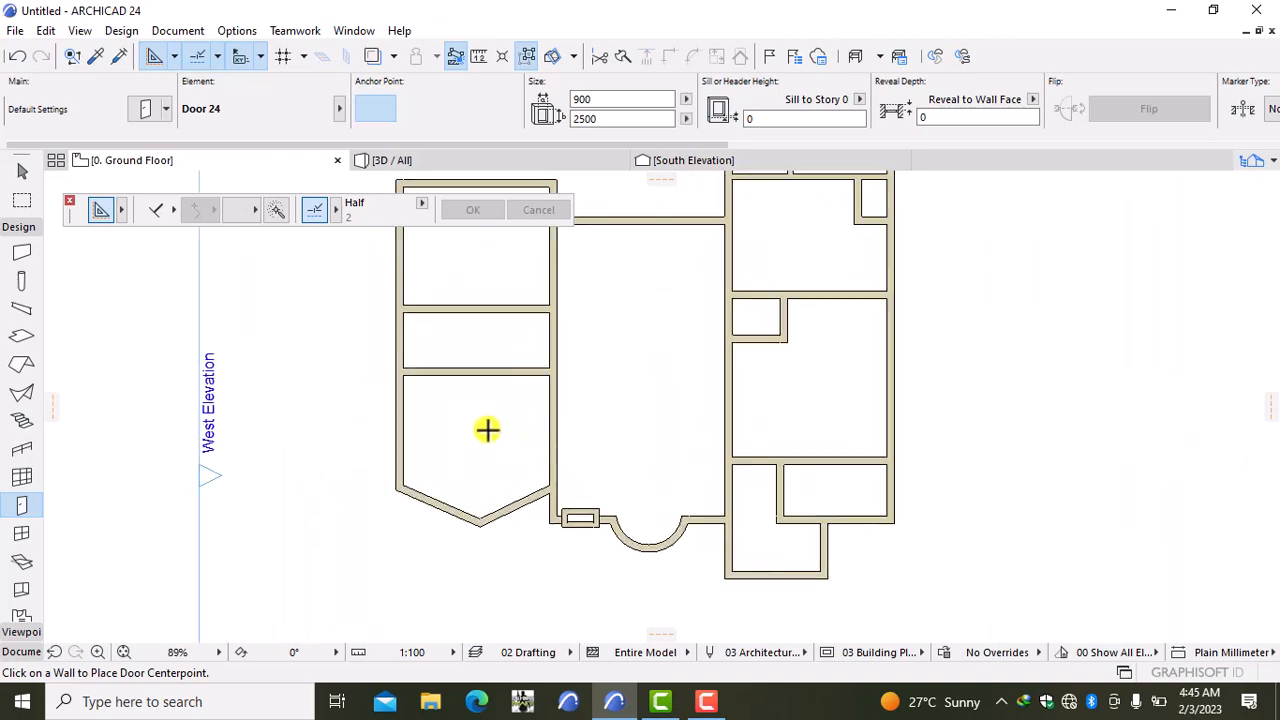
middle_click_drag(487, 430, 486, 508)
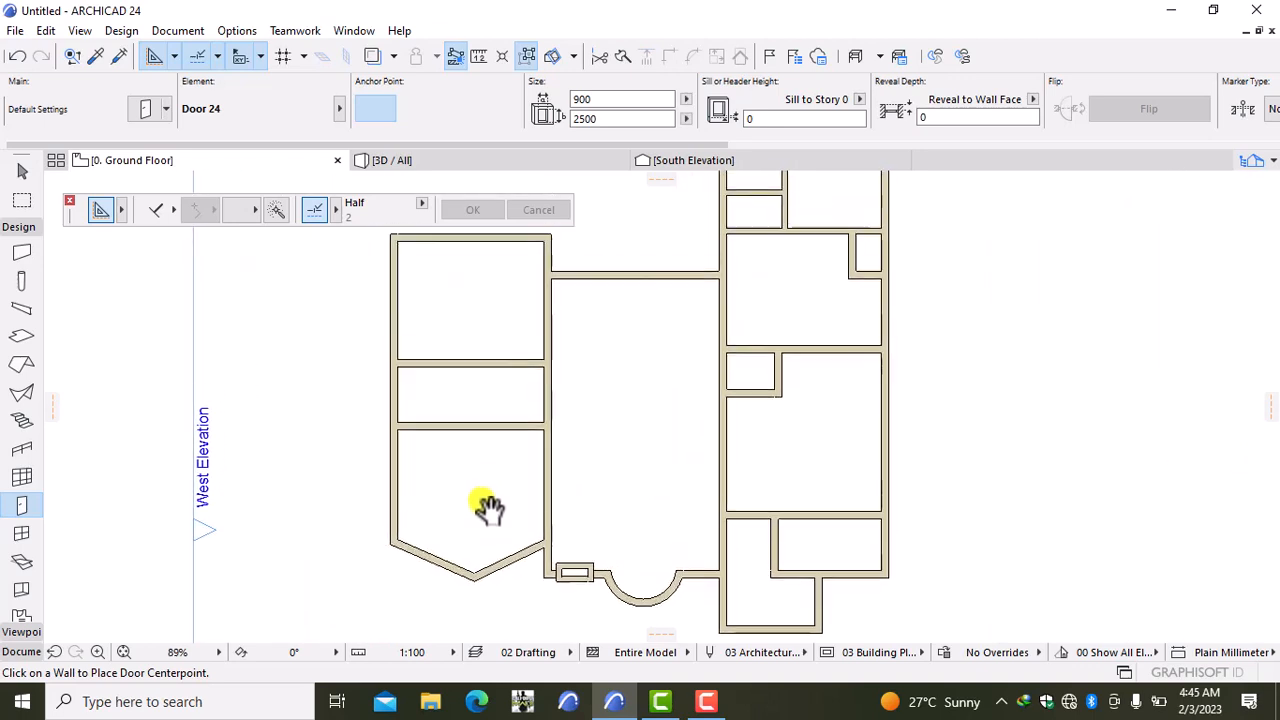
scroll(503, 406, "up", 4)
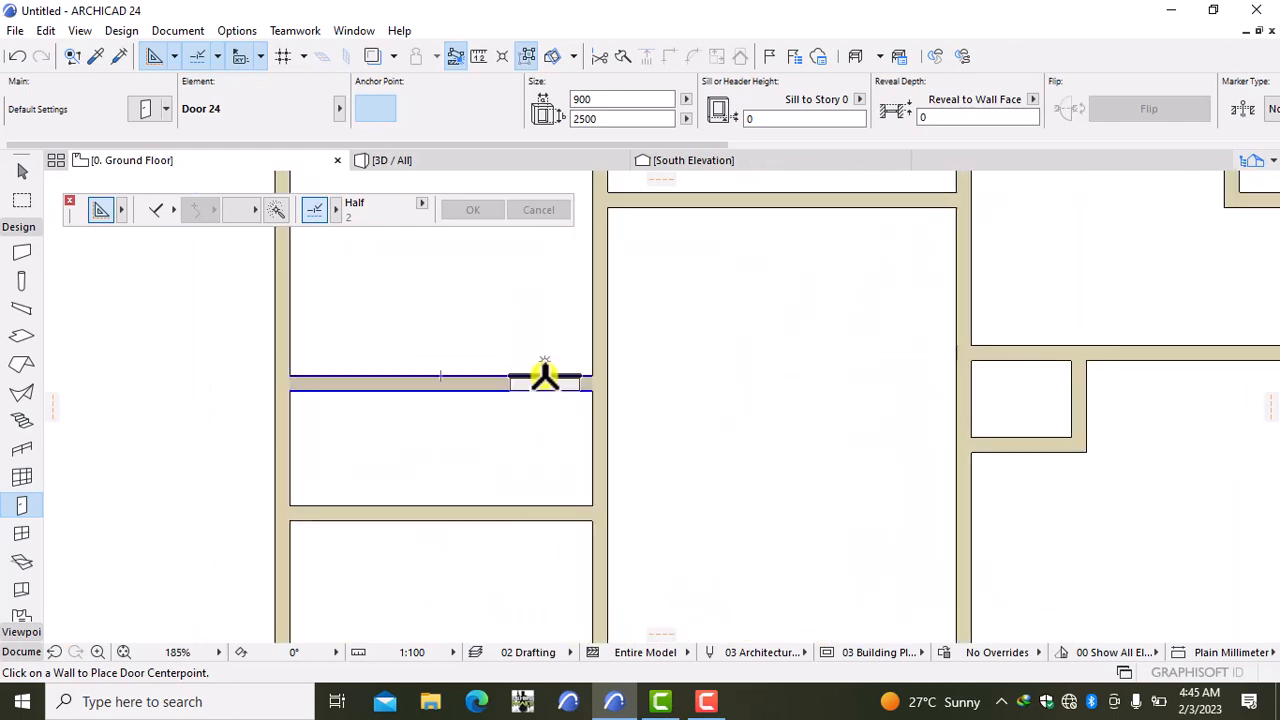
left_click(544, 377)
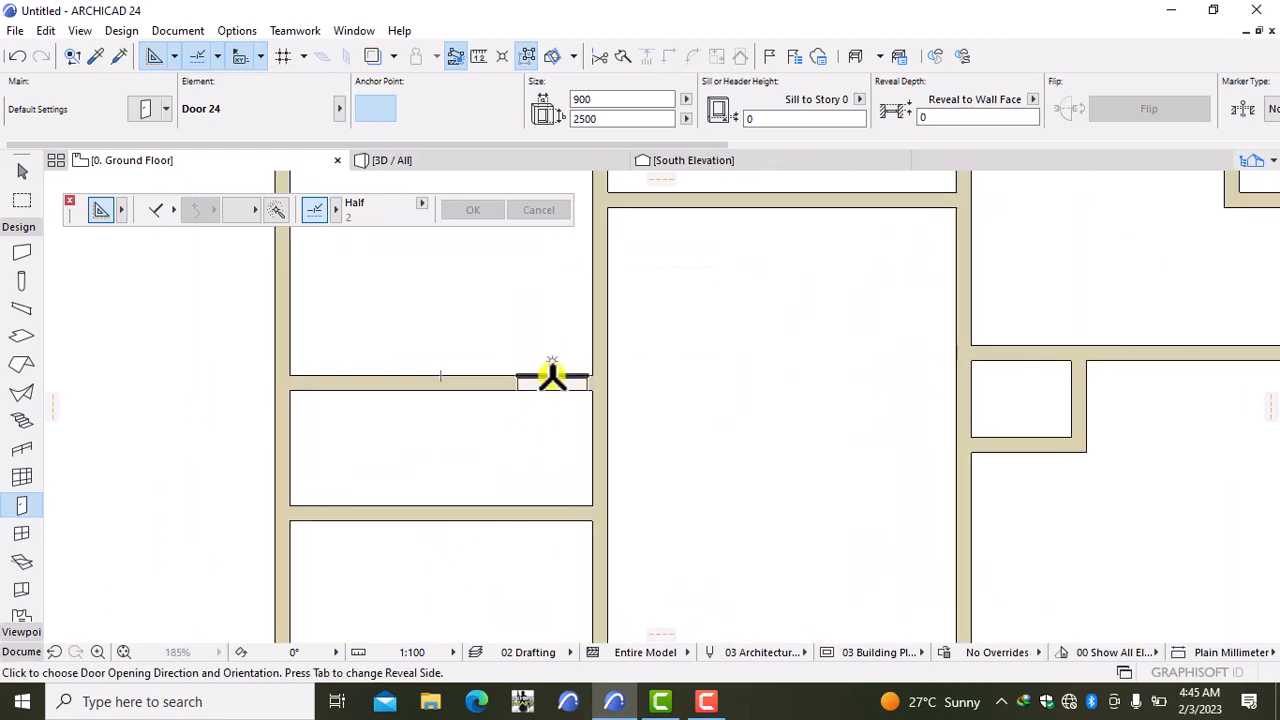
left_click(612, 362)
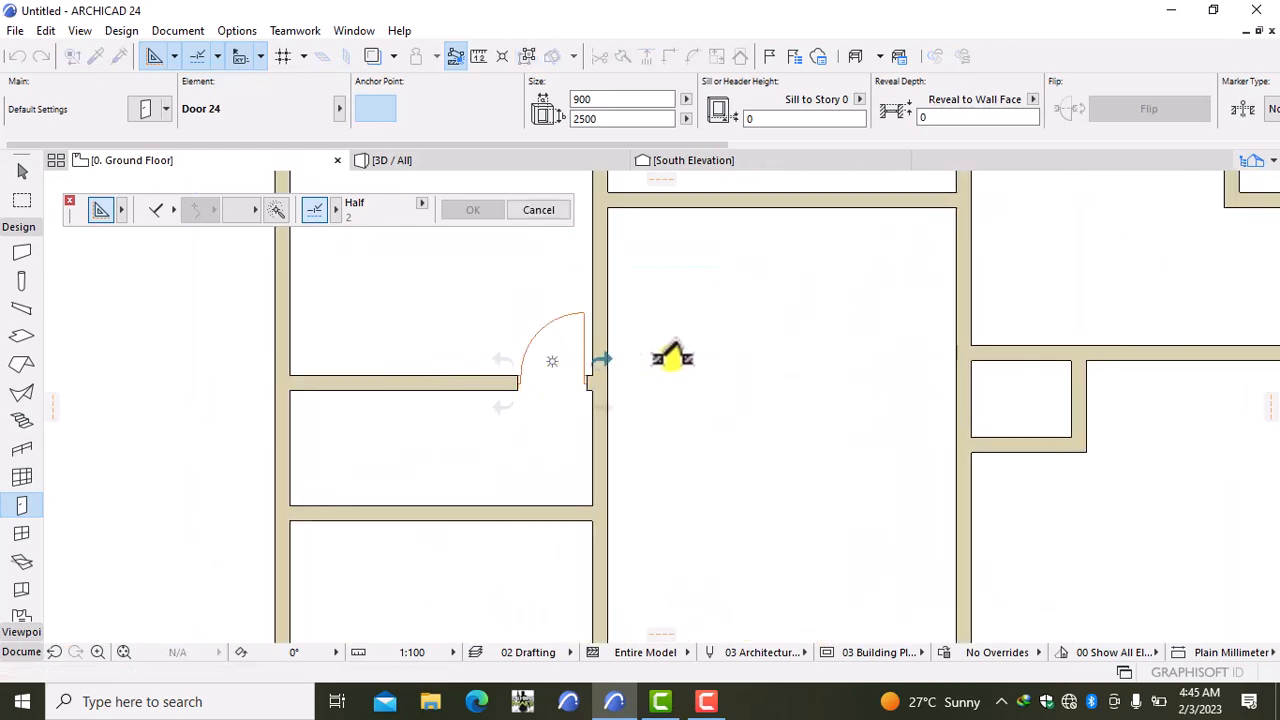
left_click(552, 520)
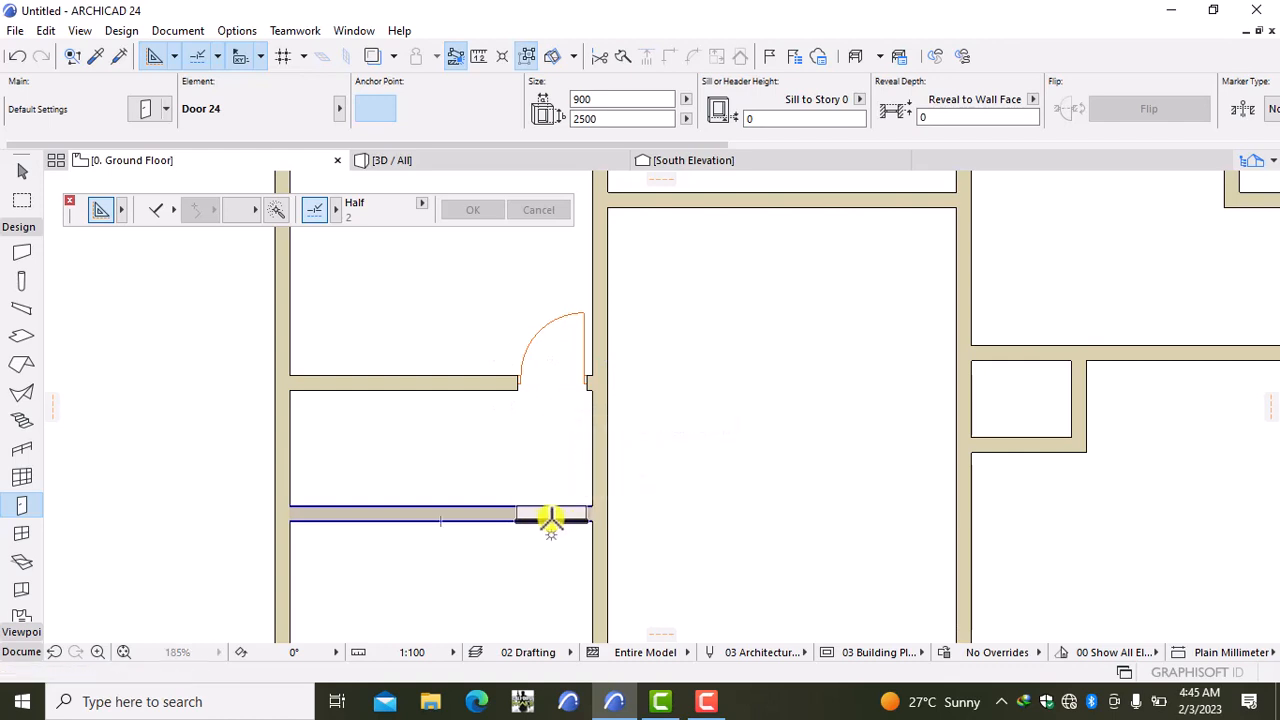
left_click(705, 552)
Step: Place doors in the north and south walls of the small lobby in the east wing, hinged on the west and swinging out of the lobby
scroll(803, 491, "down", 2)
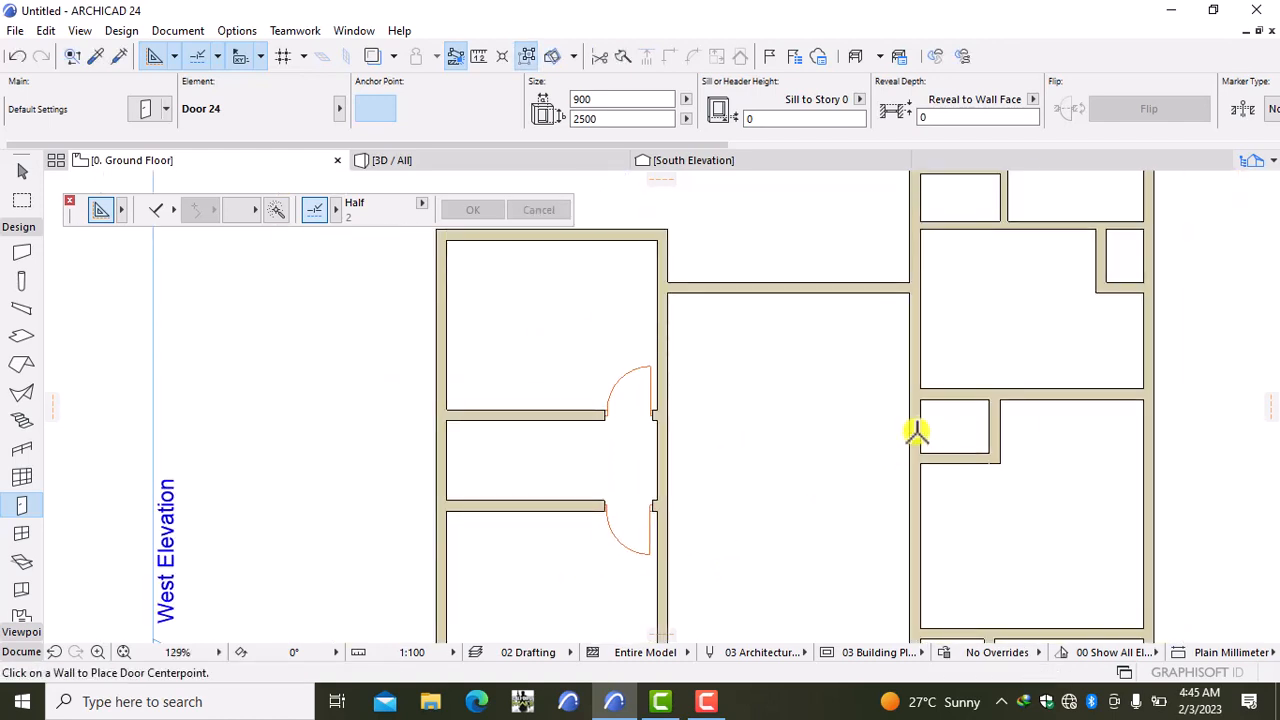
left_click(948, 390)
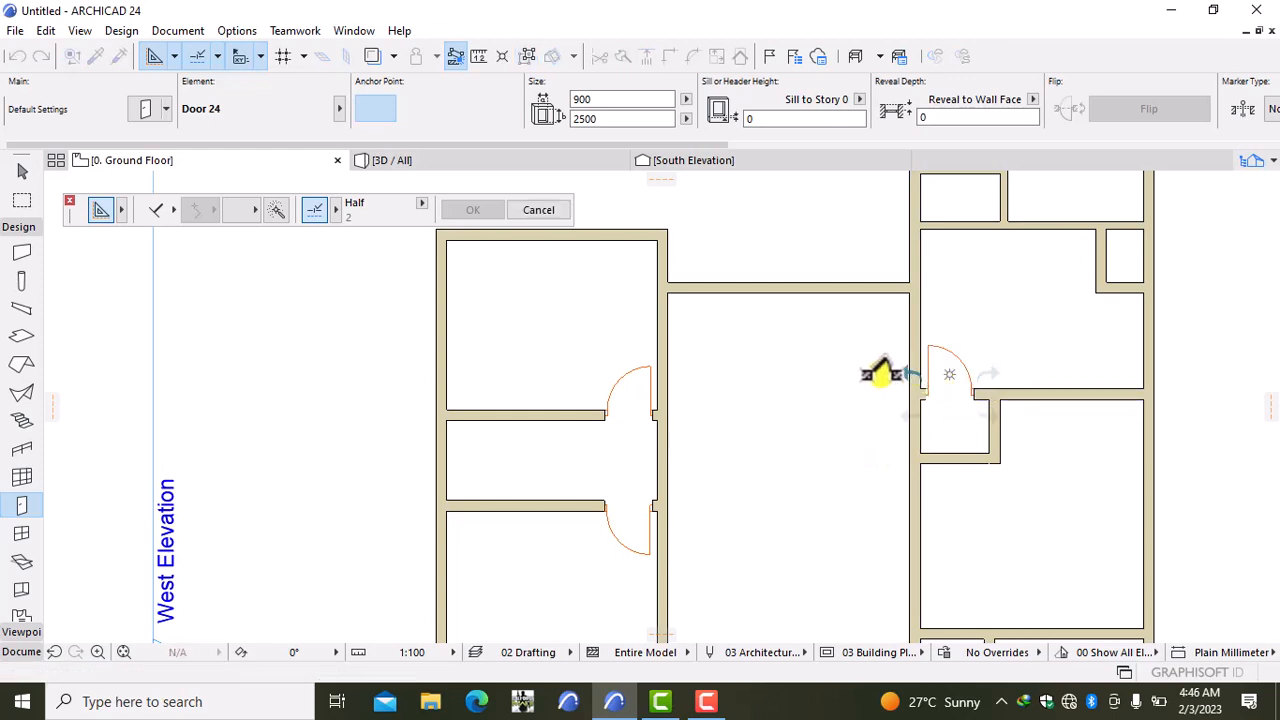
left_click(880, 373)
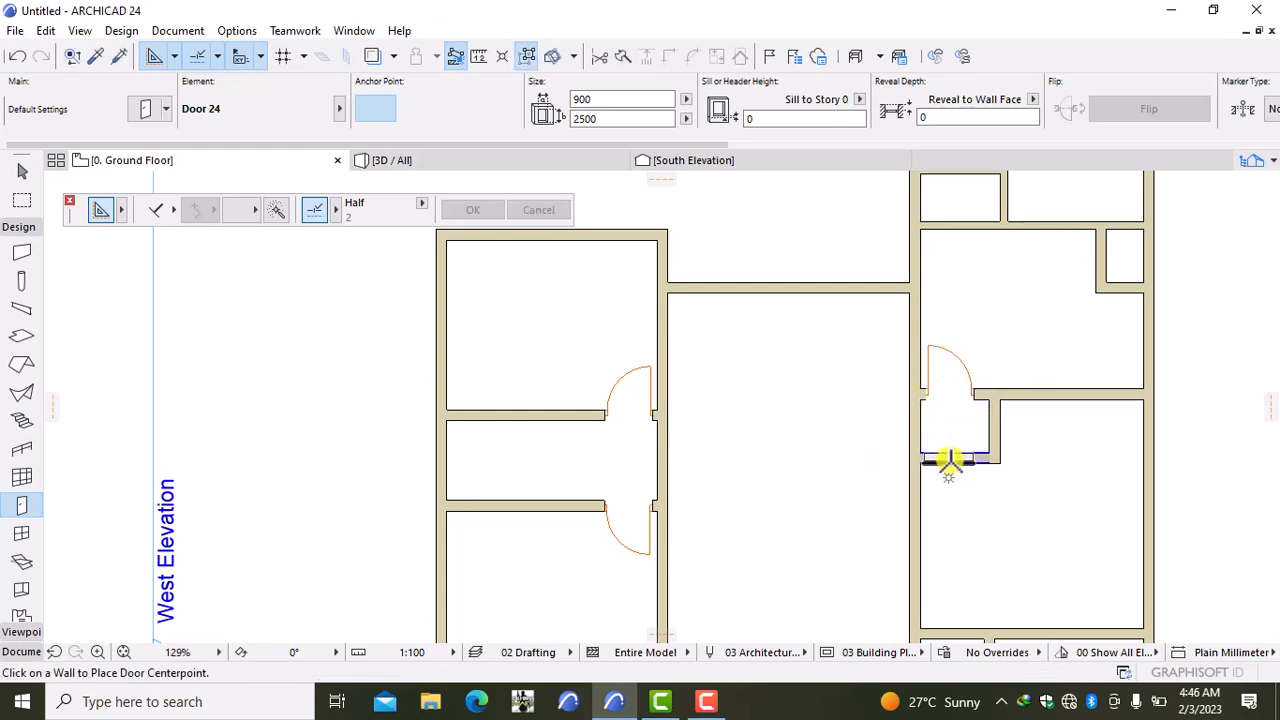
left_click(950, 461)
left_click(849, 517)
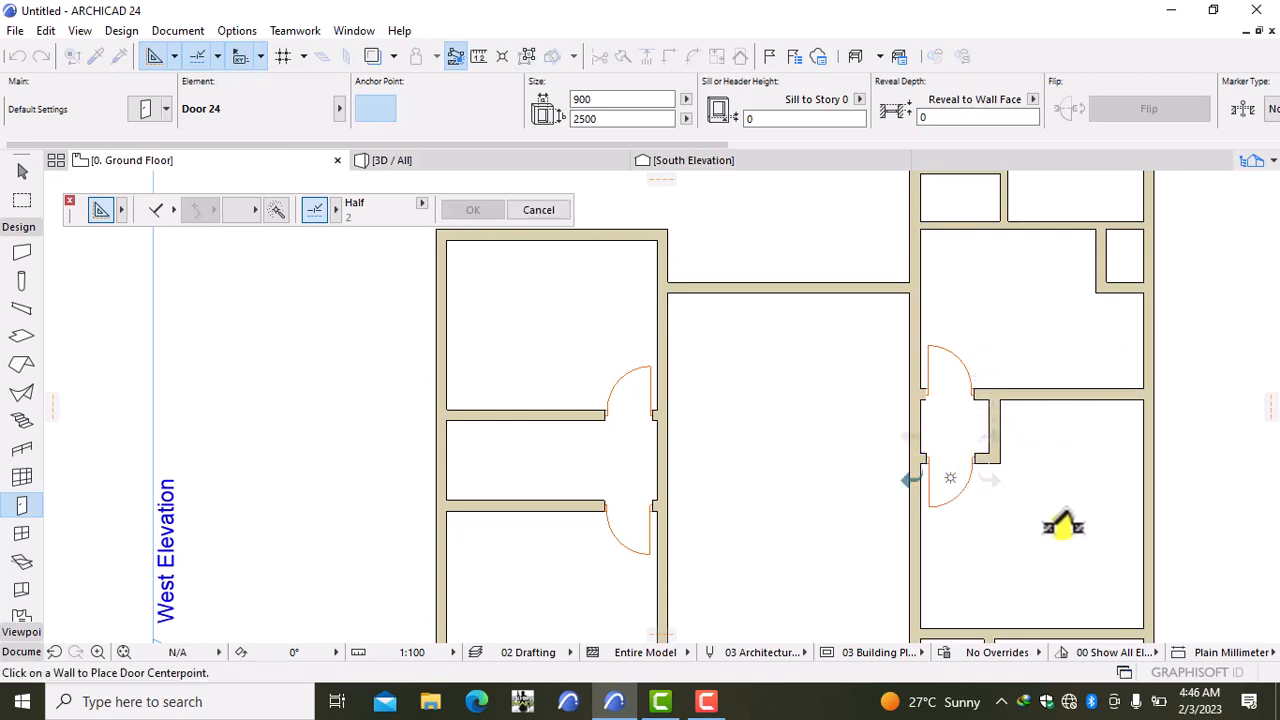
Step: Place a door in the north wall of the east wing's southeast room, near its west end, hinged on the west and swinging into that room
scroll(1085, 528, "down", 3)
scroll(1085, 528, "down", 1)
middle_click_drag(1080, 528, 1023, 451)
scroll(1022, 489, "up", 2)
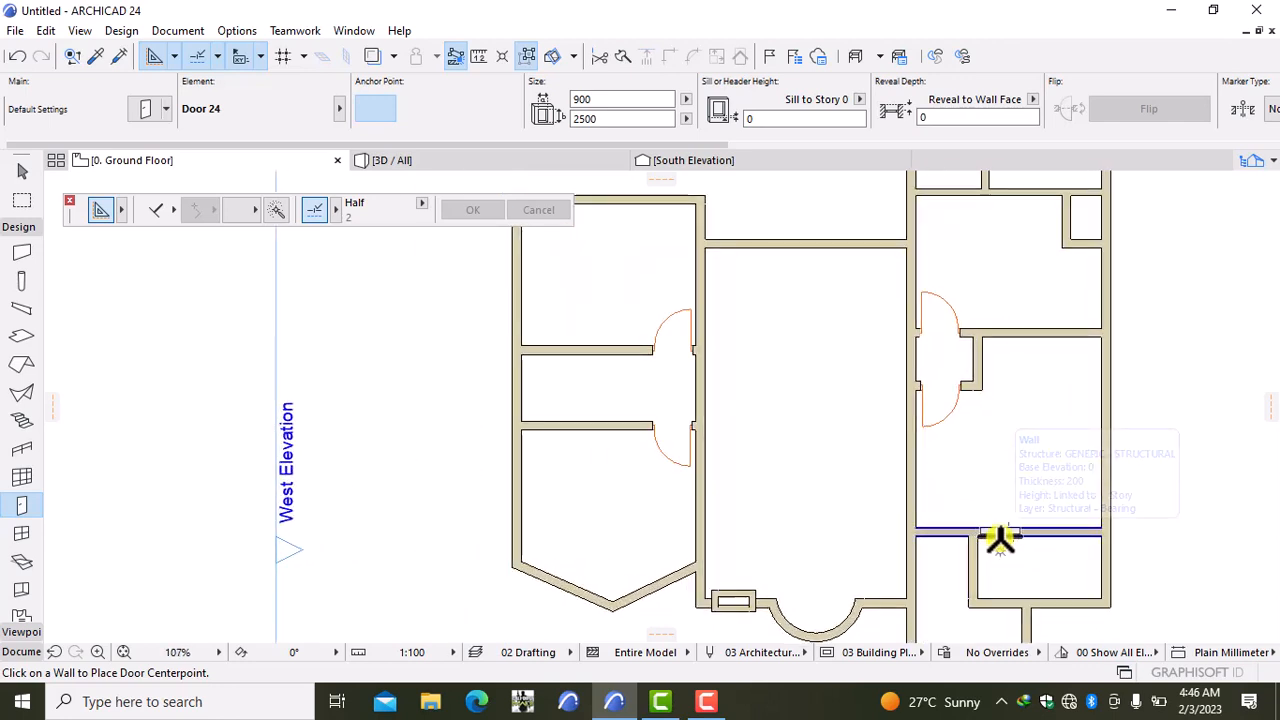
left_click(1003, 540)
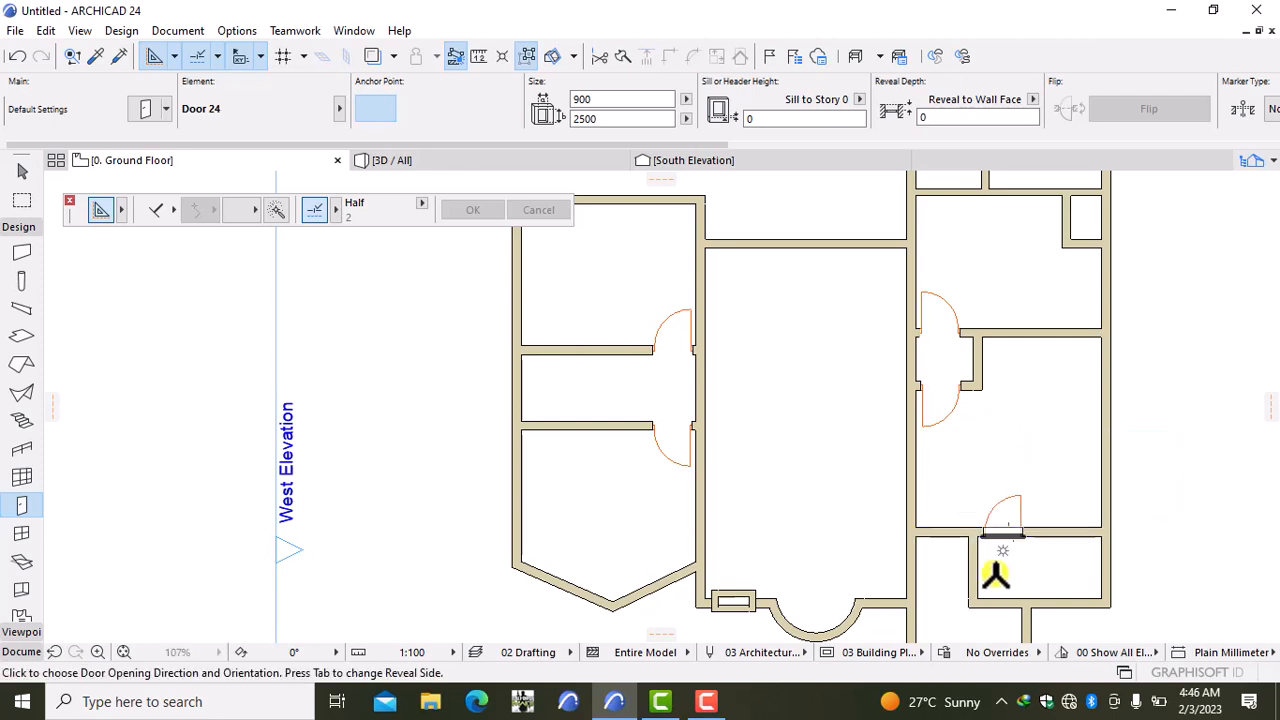
left_click(940, 574)
scroll(938, 576, "down", 3)
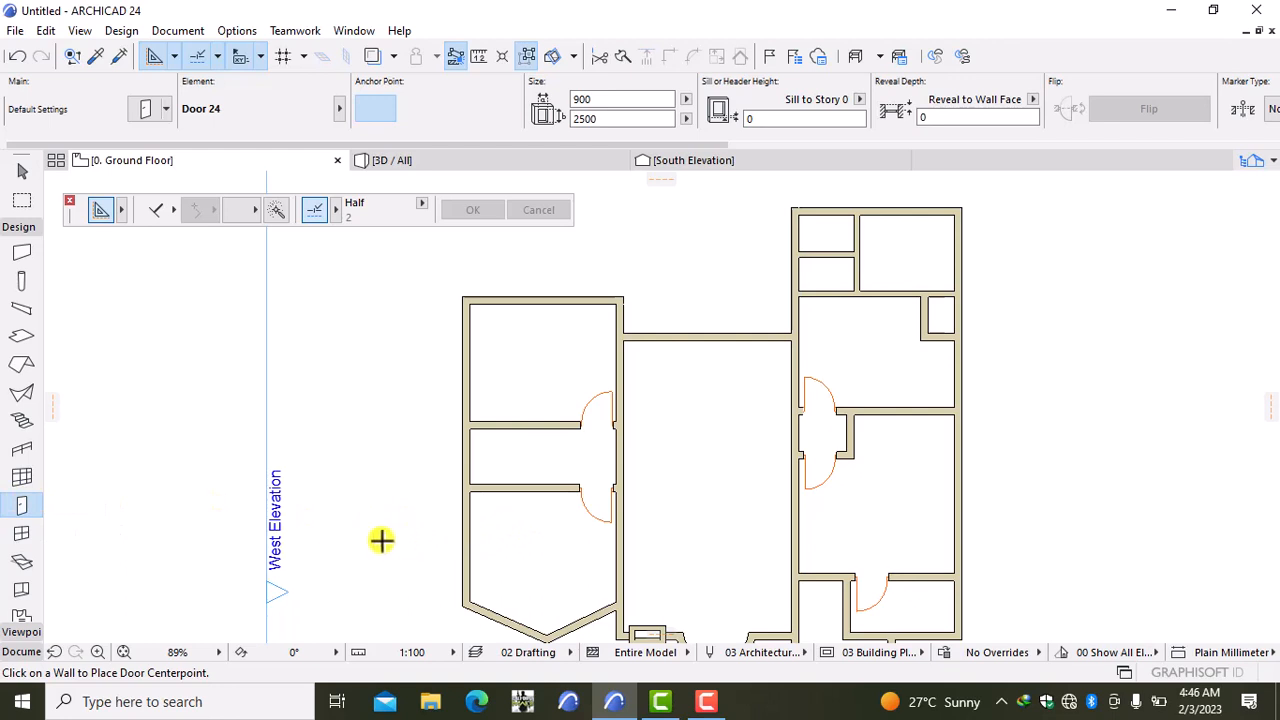
Step: Draw a partition wall across the west wing's narrow middle room, starting 1200 from its northeast inner corner with the reference line at the Inside Face
left_click(22, 252)
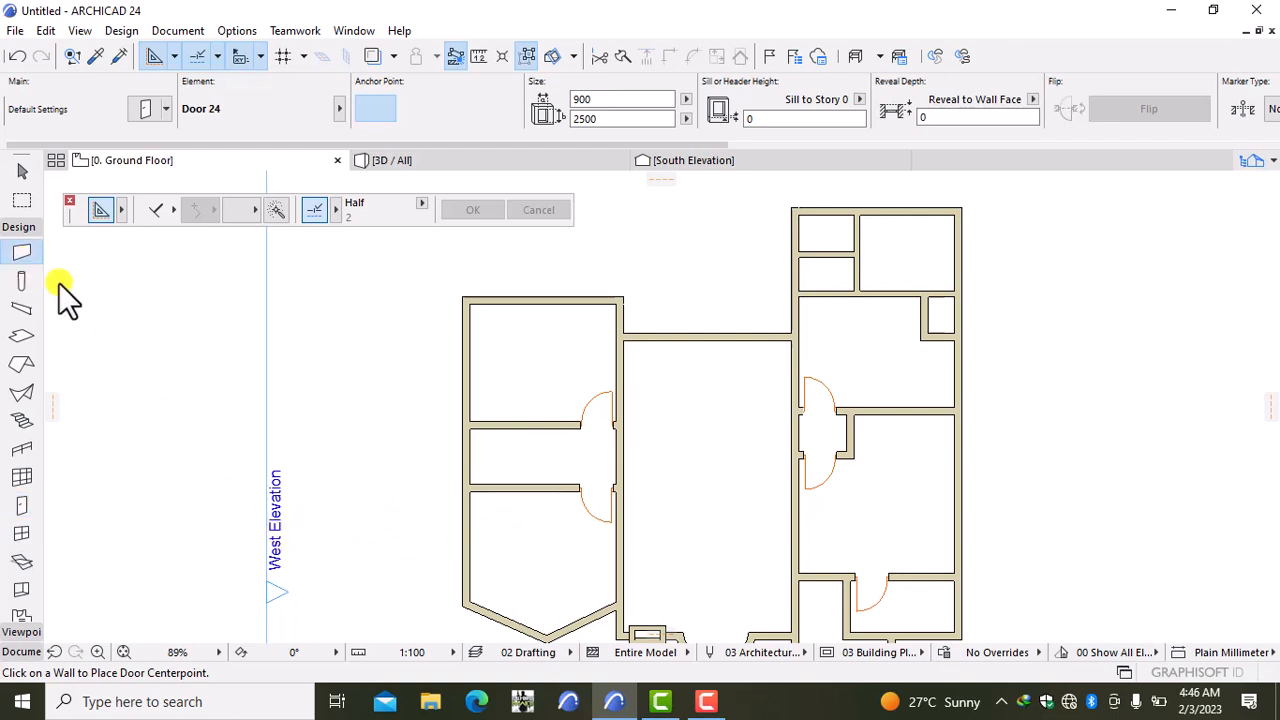
scroll(822, 594, "up", 5)
middle_click_drag(710, 562, 758, 632)
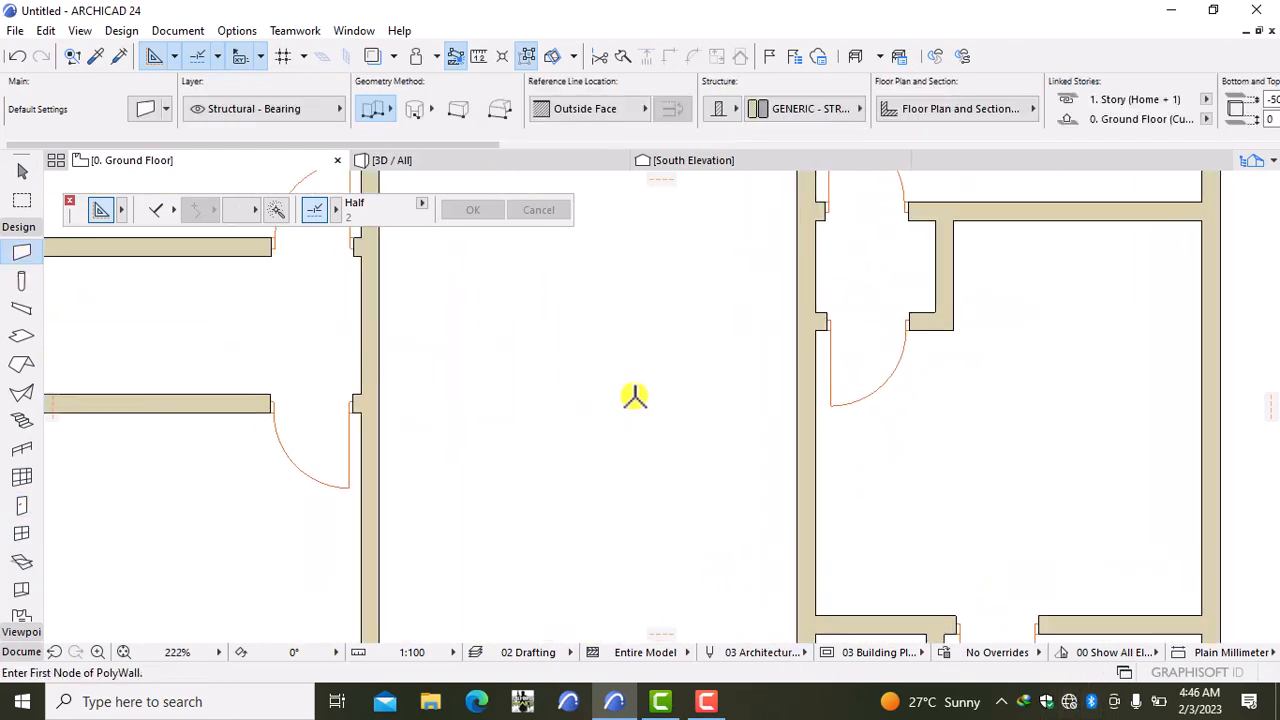
scroll(474, 391, "down", 3)
middle_click_drag(474, 391, 860, 603)
scroll(806, 495, "up", 5)
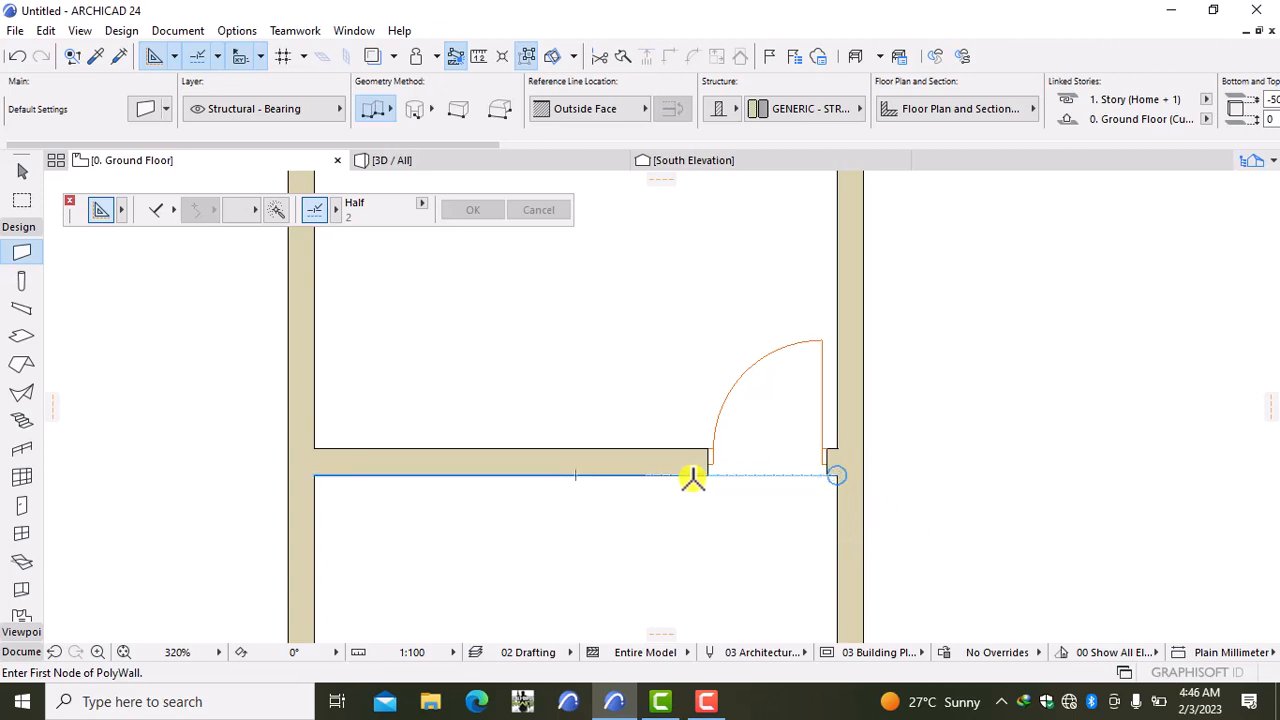
type("1200")
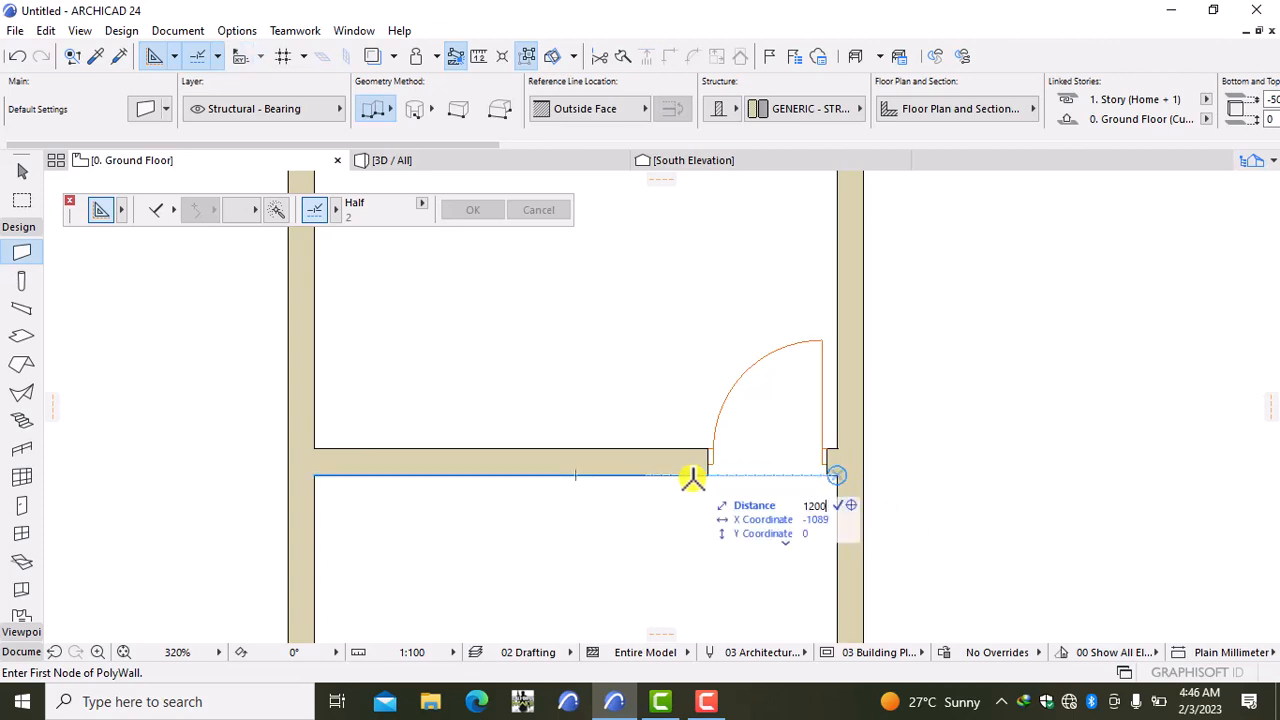
key("Return")
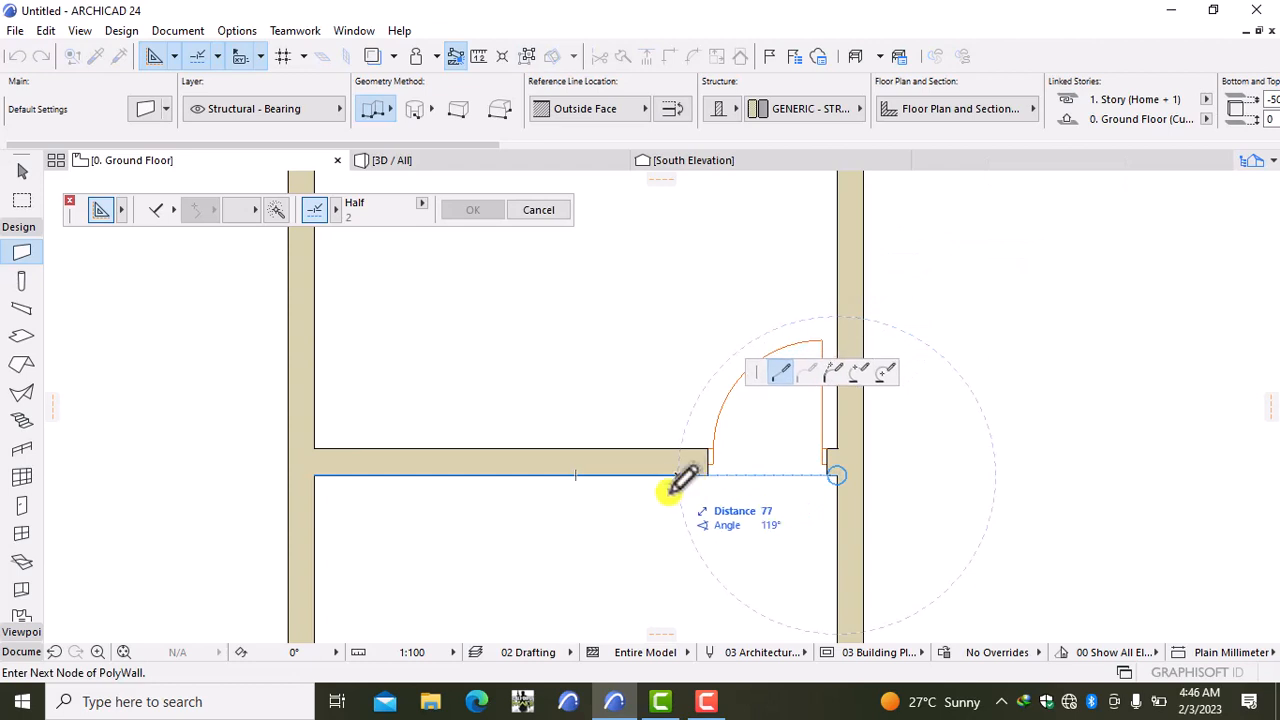
left_click(587, 110)
left_click(695, 149)
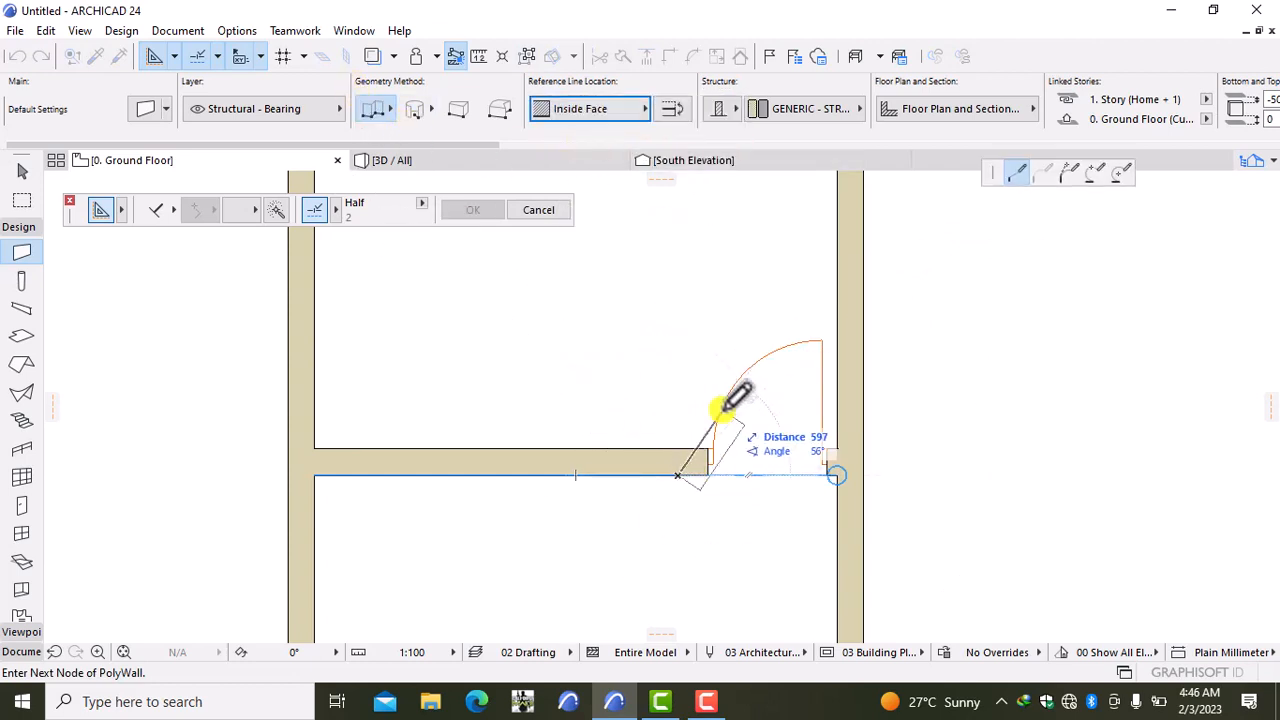
middle_click_drag(689, 554, 725, 377)
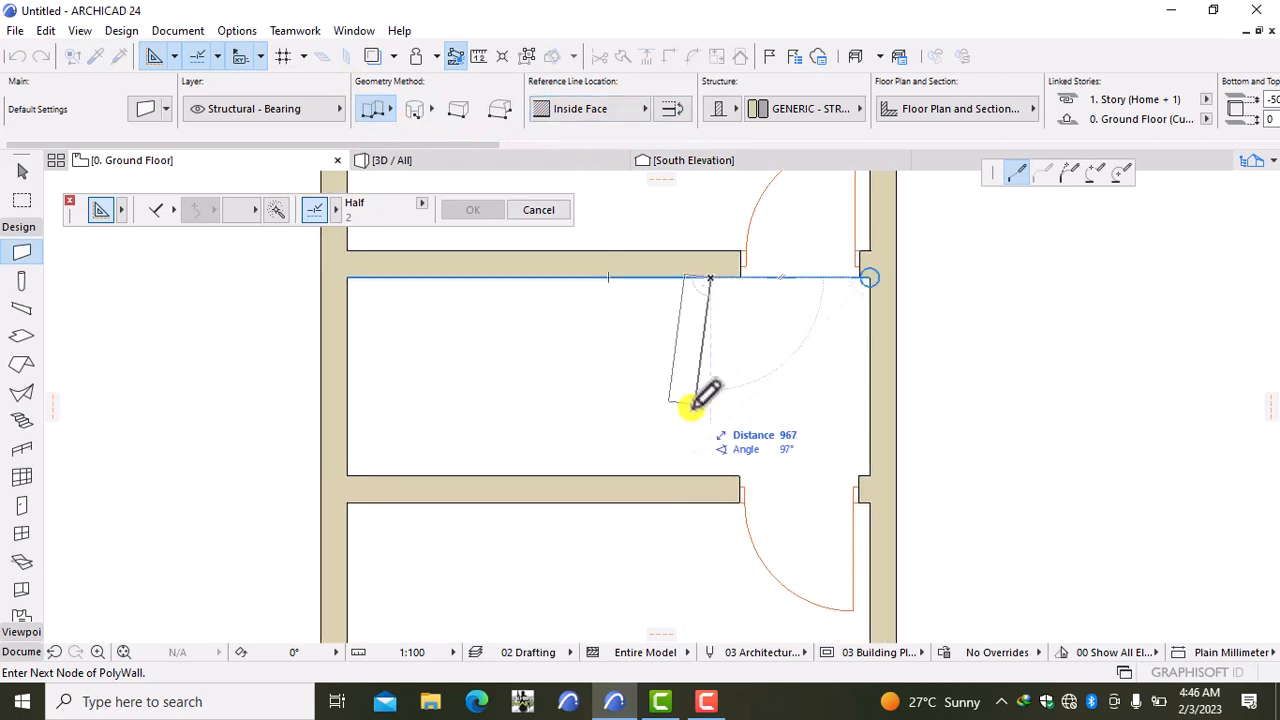
double_click(710, 473)
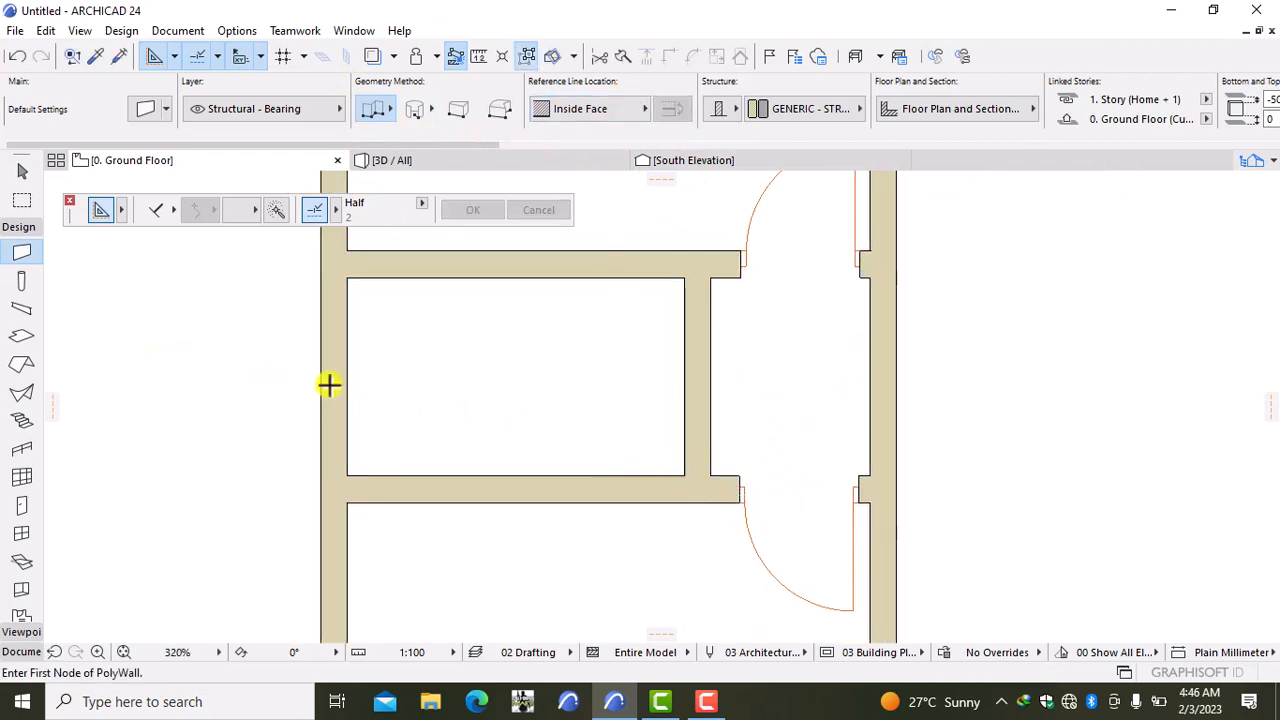
Step: Reuse an existing door's settings to place a door in the new partition, hinged on the south and swinging into the small west room
scroll(615, 449, "down", 5)
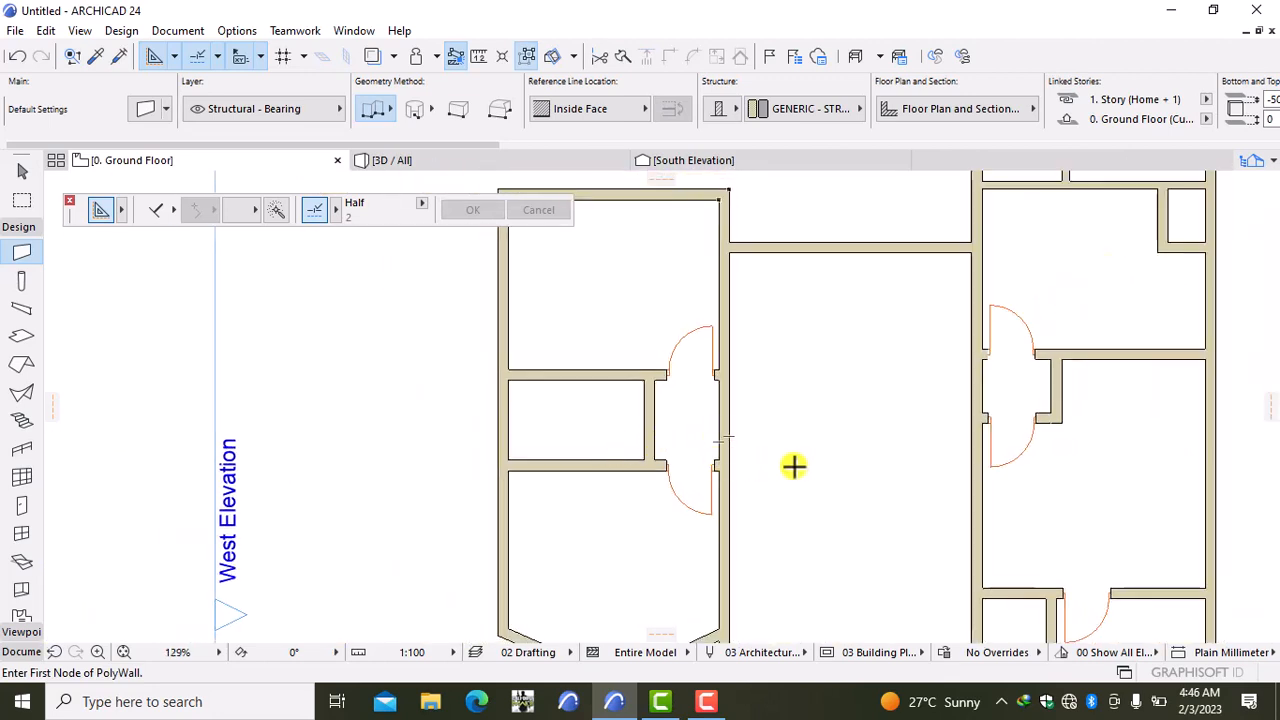
left_click(670, 374, "alt")
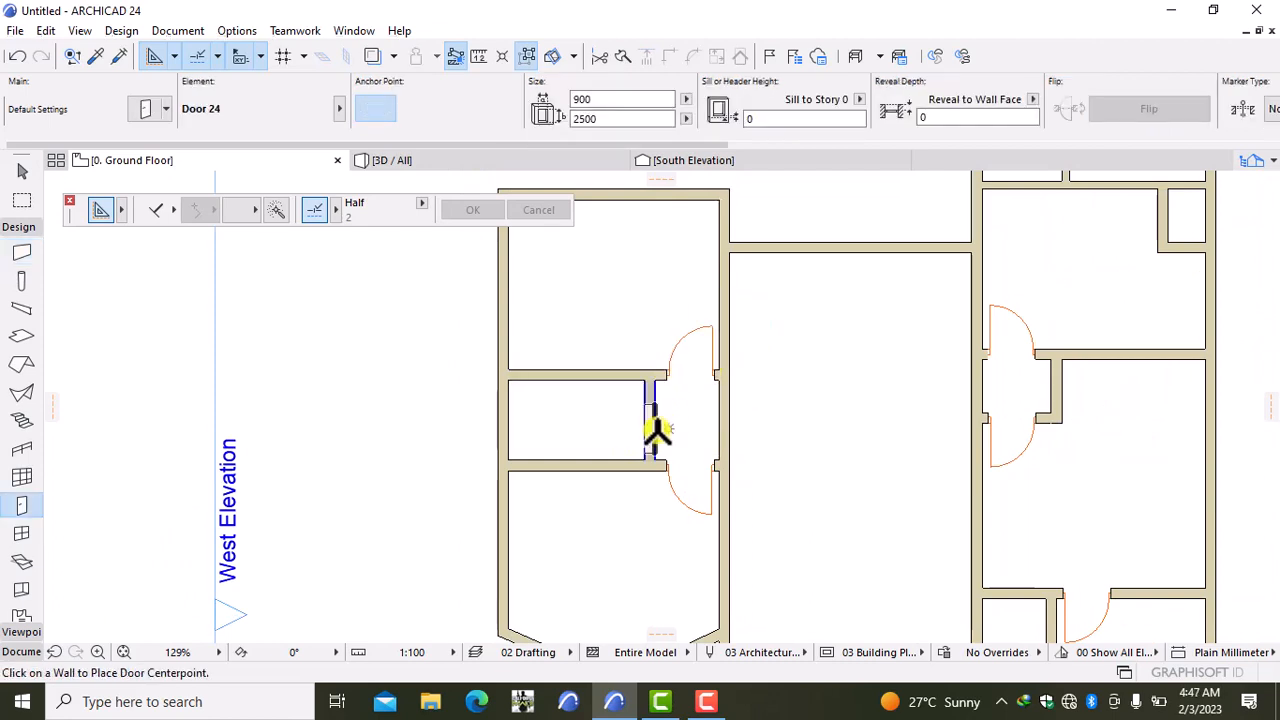
left_click(646, 432)
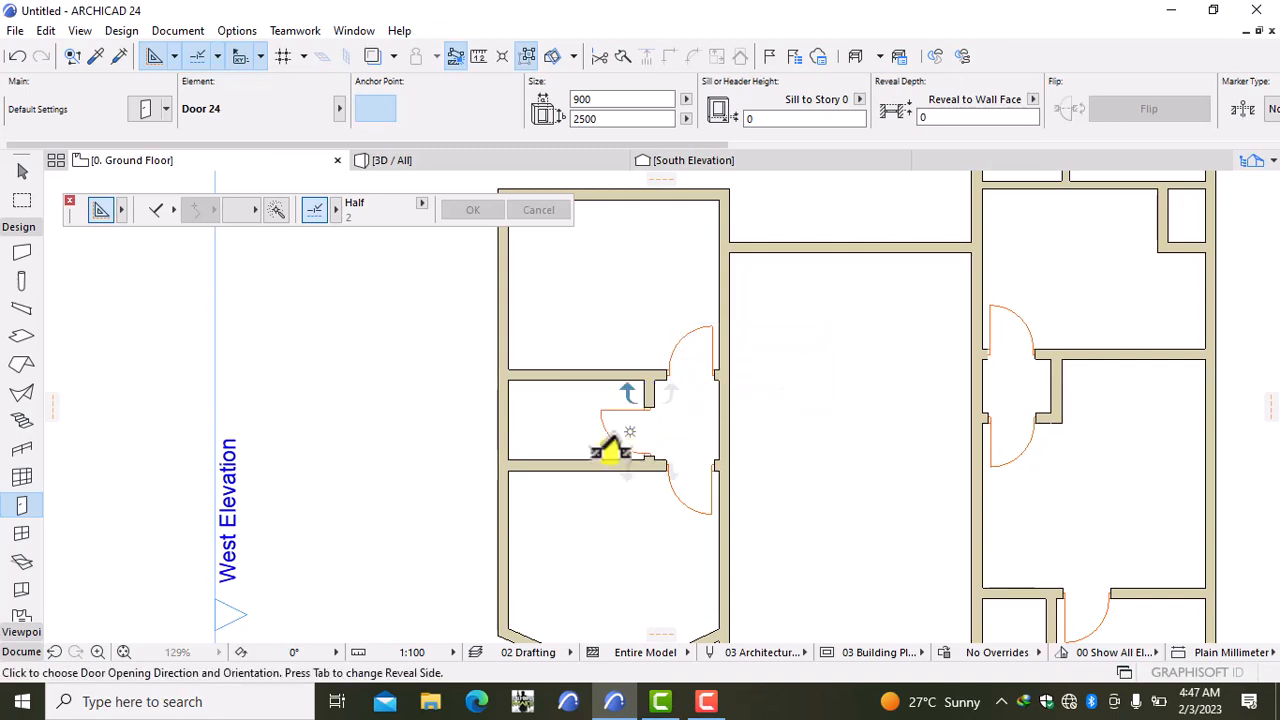
left_click(624, 485)
Step: Place a door near the south end of the central hall's east wall, hinged on the north and swinging east into the entrance room
scroll(627, 485, "down", 3)
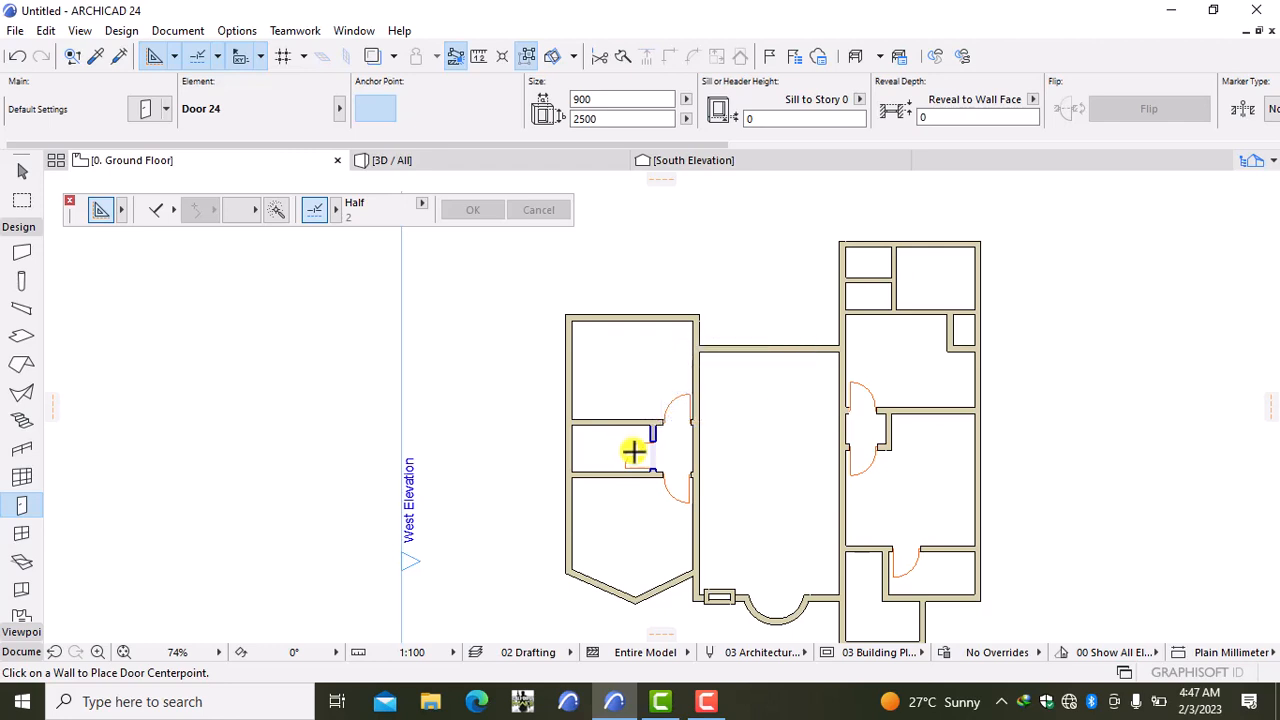
scroll(633, 455, "up", 2)
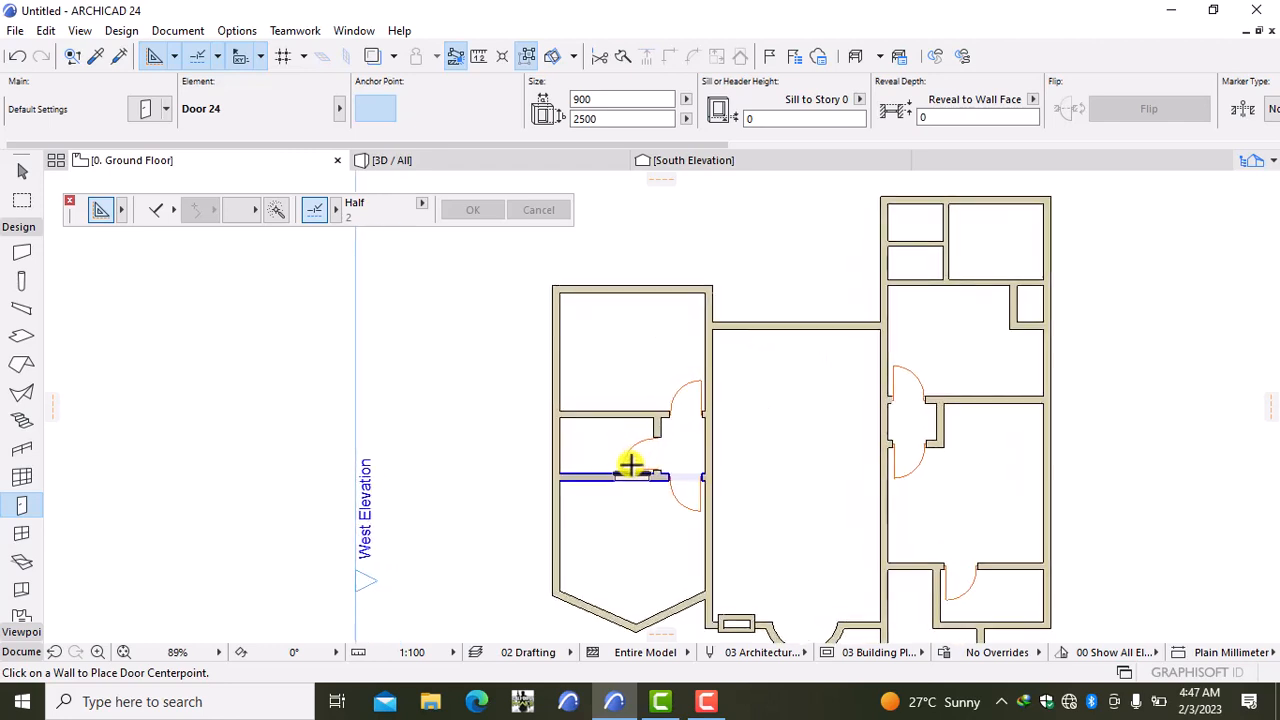
middle_click_drag(623, 466, 529, 409)
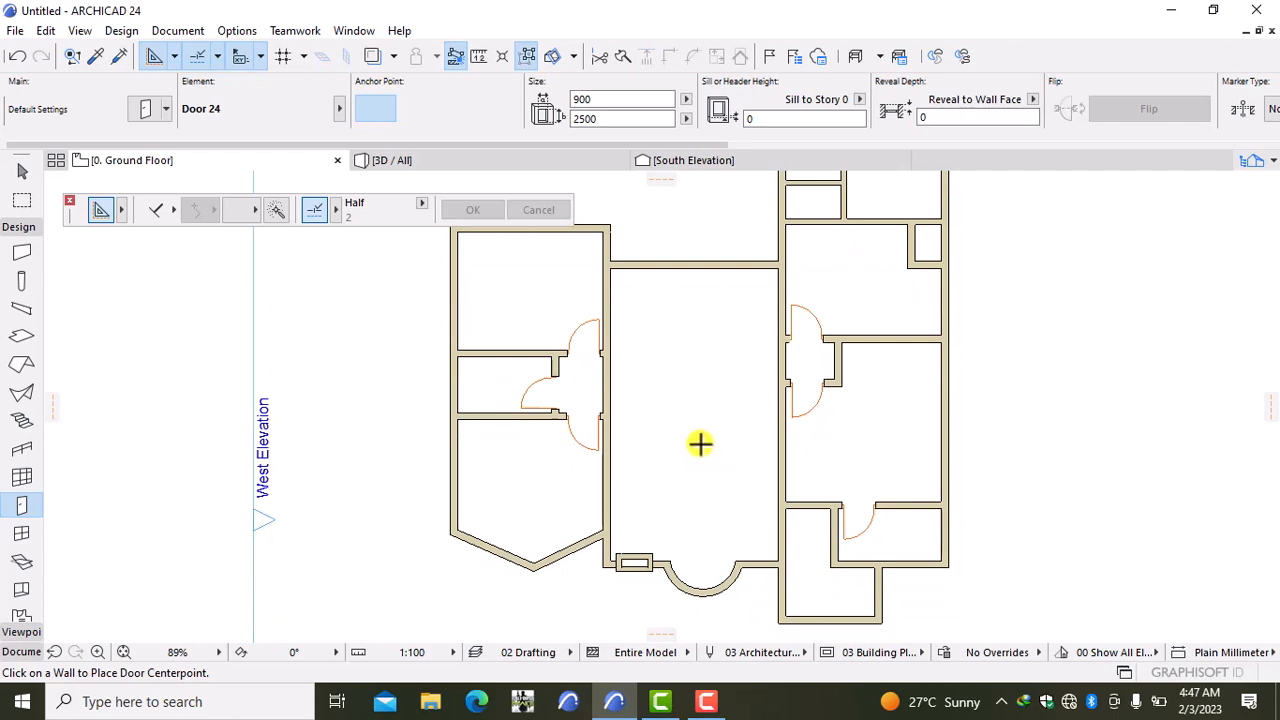
left_click(539, 386)
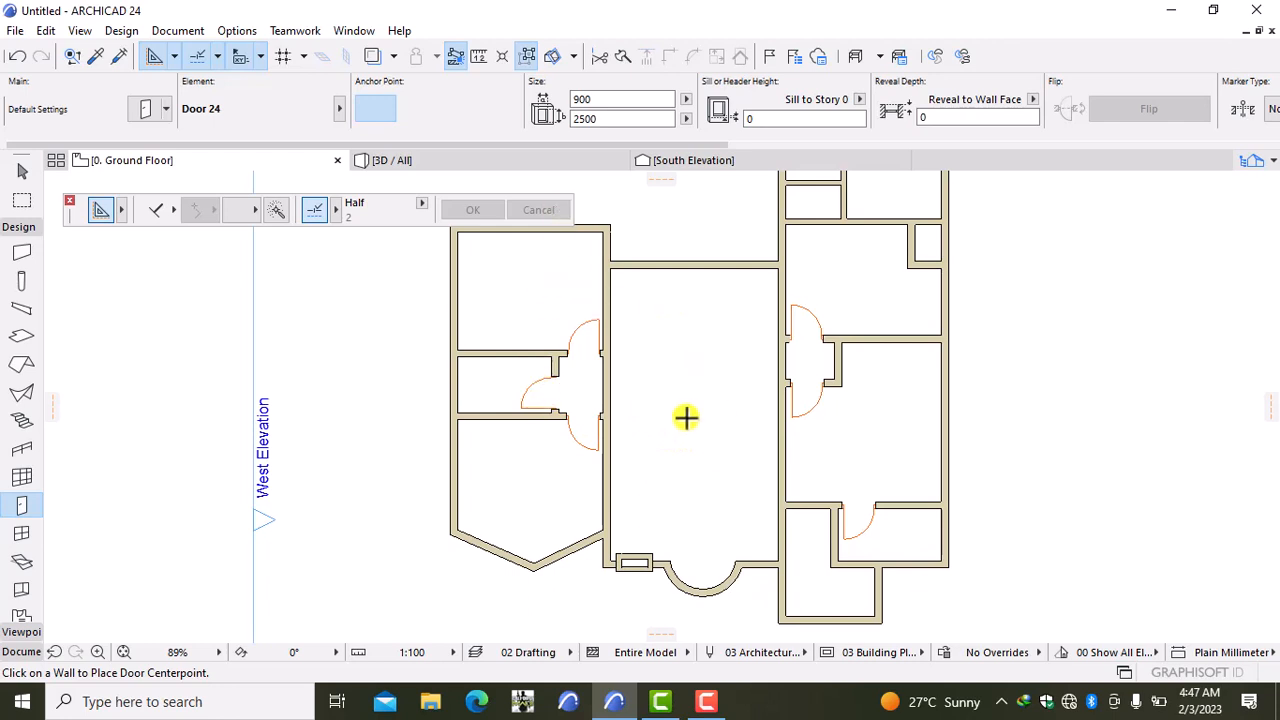
middle_click_drag(681, 419, 540, 410)
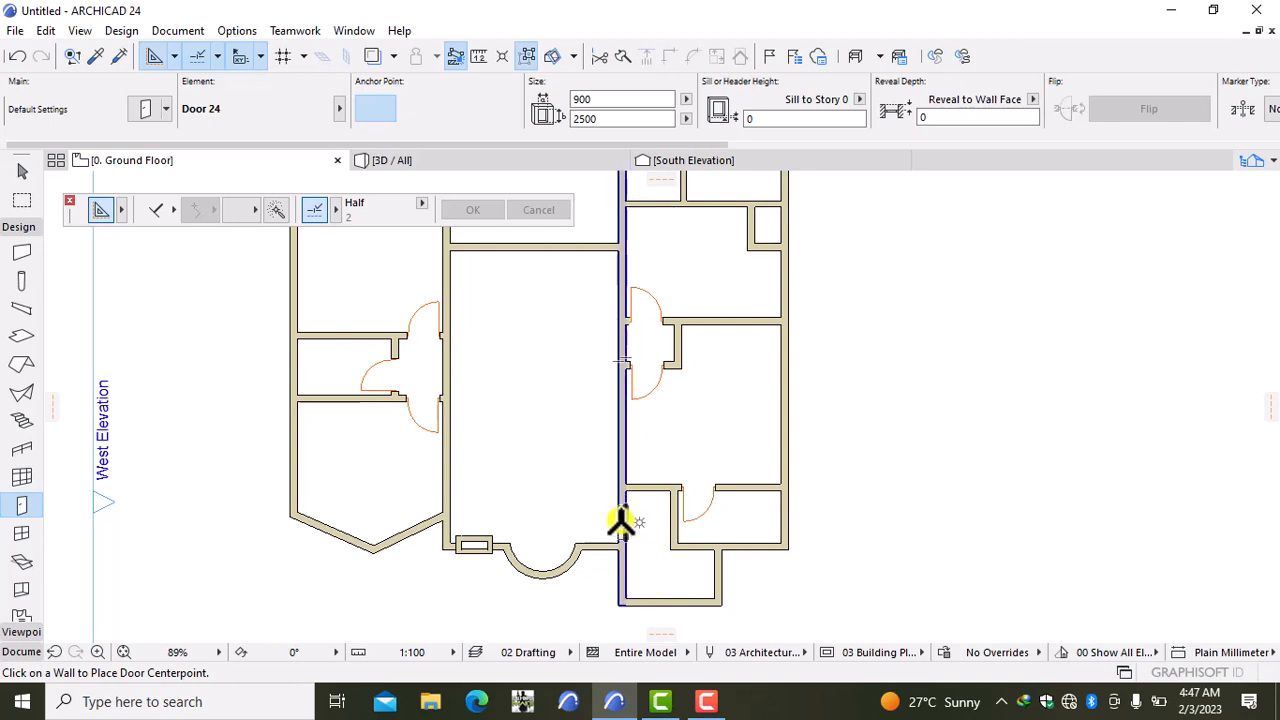
scroll(621, 521, "up", 3)
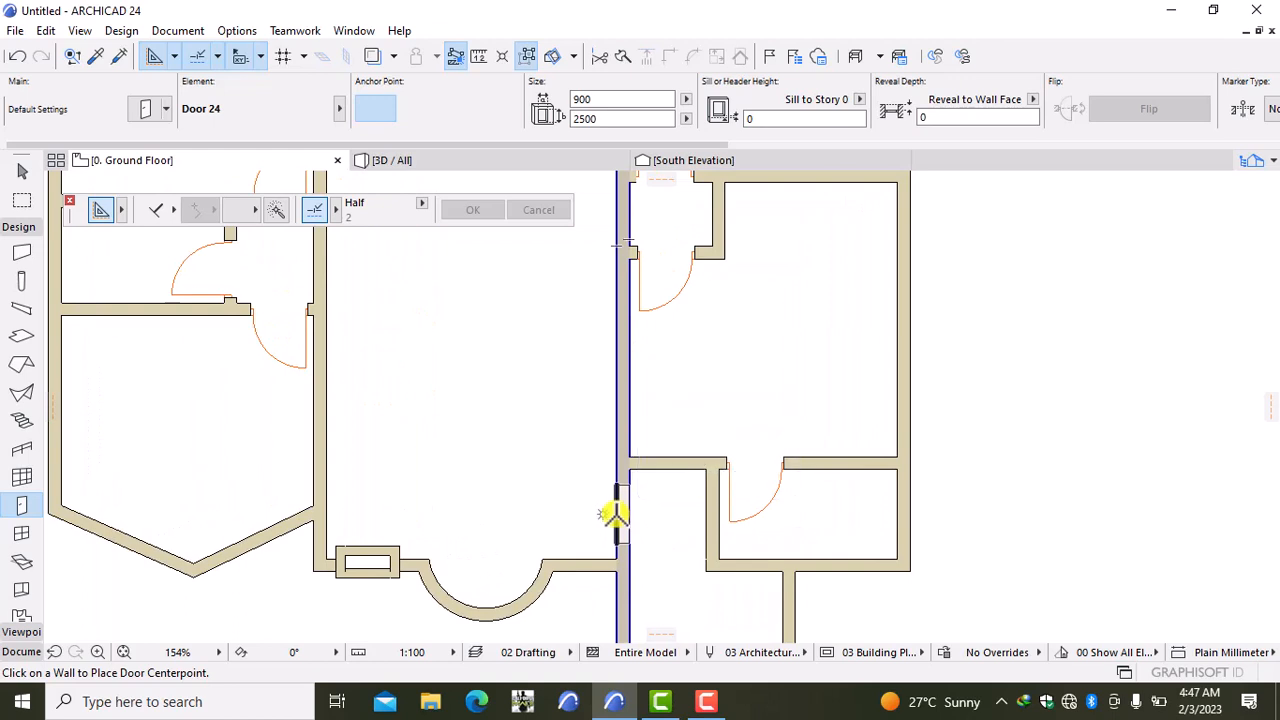
left_click(615, 515)
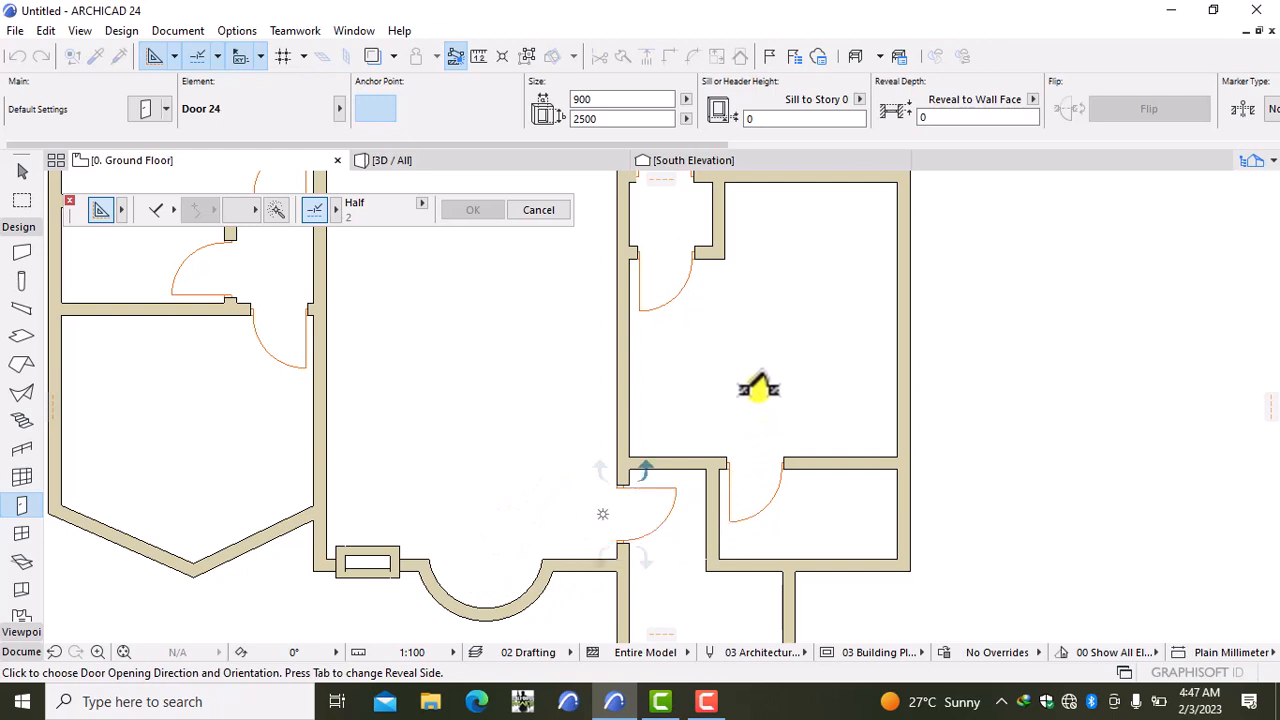
left_click(745, 350)
scroll(623, 452, "down", 3)
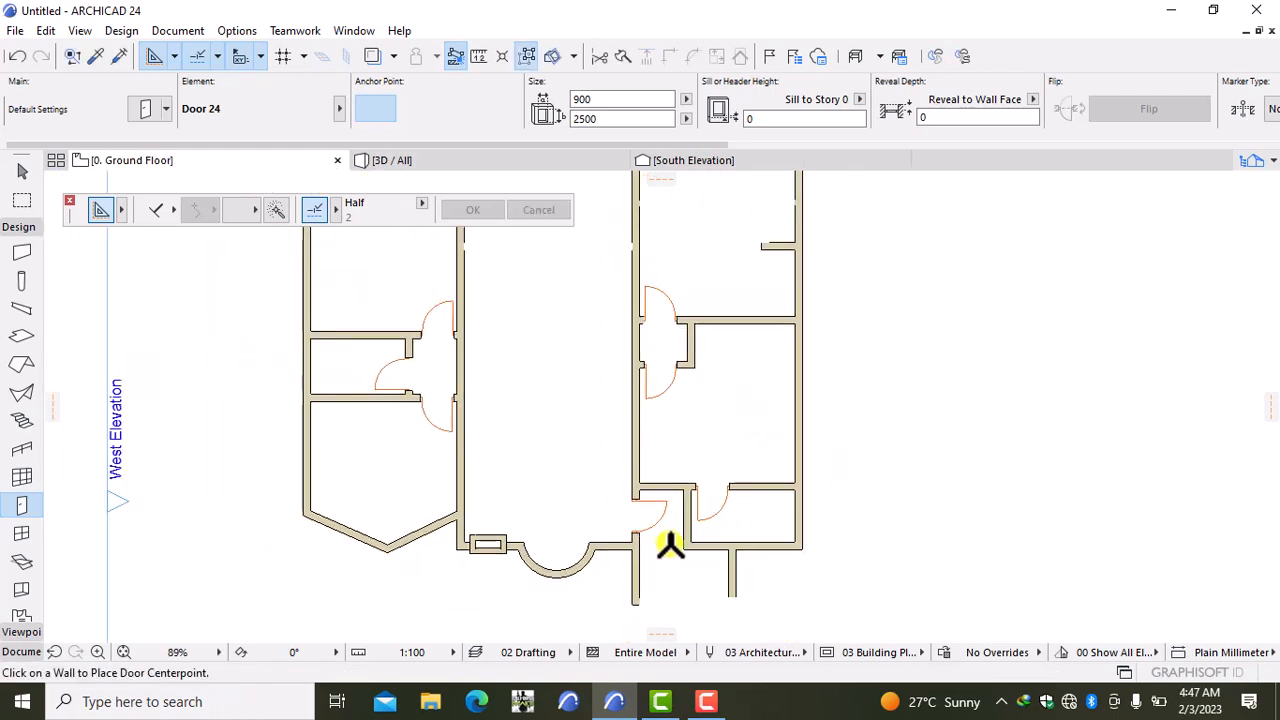
Step: Set the default door's leaf type to Style 18 in the hinged door settings
double_click(20, 503)
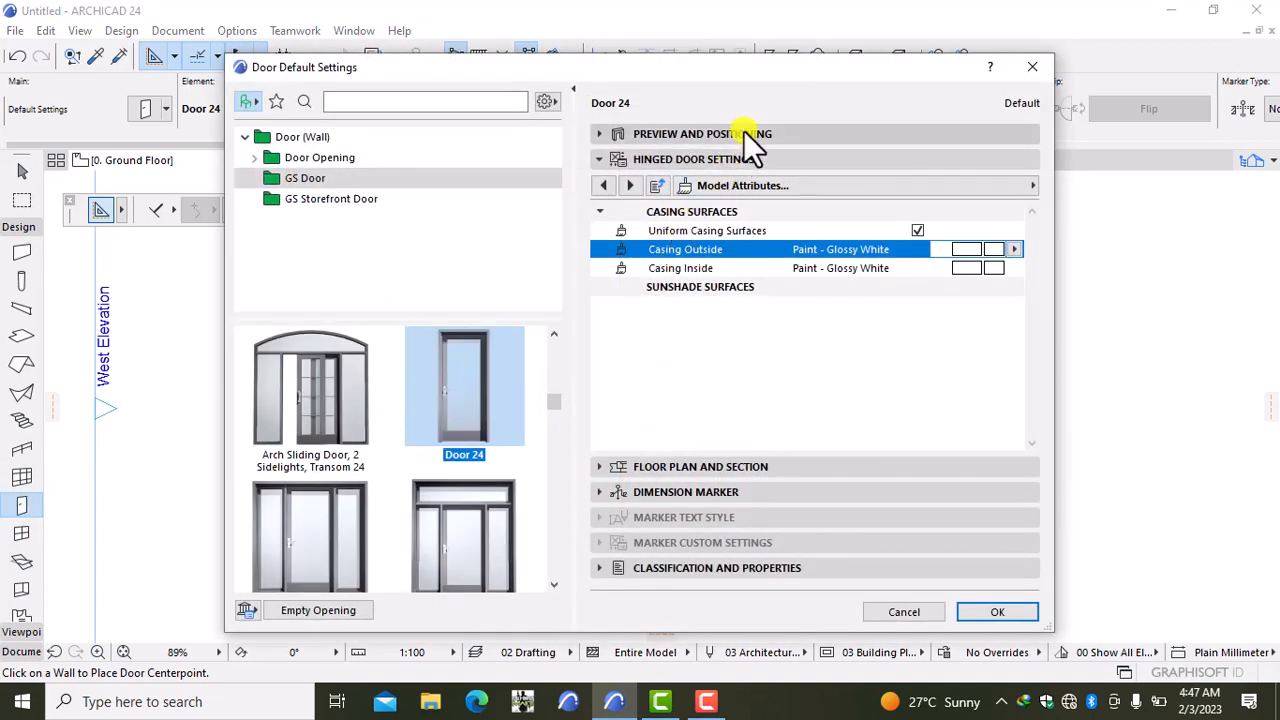
left_click(793, 185)
left_click(1157, 189)
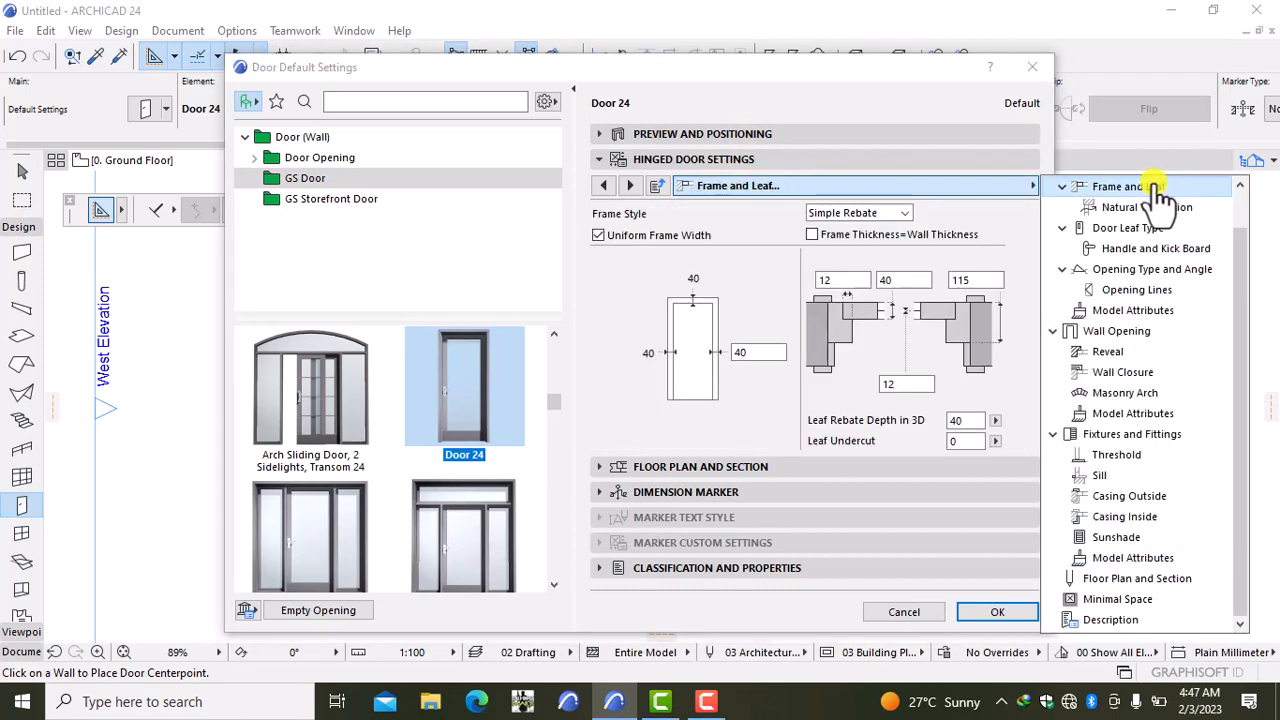
left_click(1160, 208)
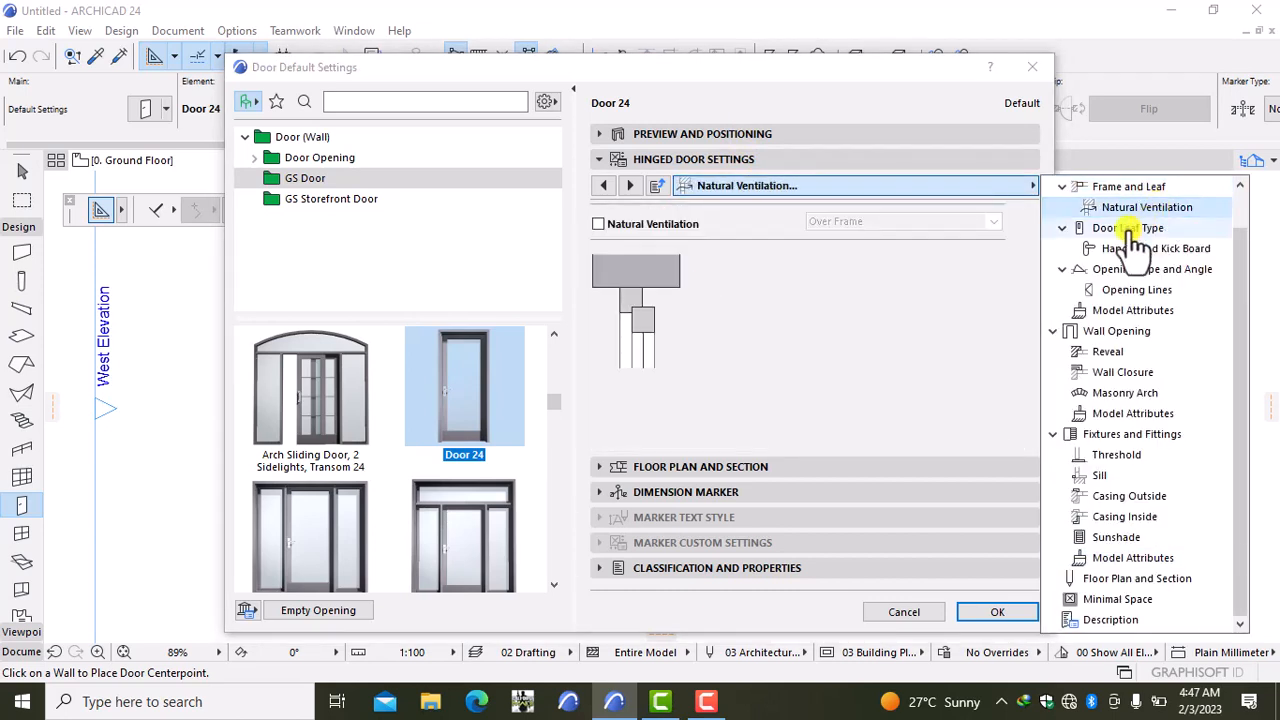
left_click(1135, 230)
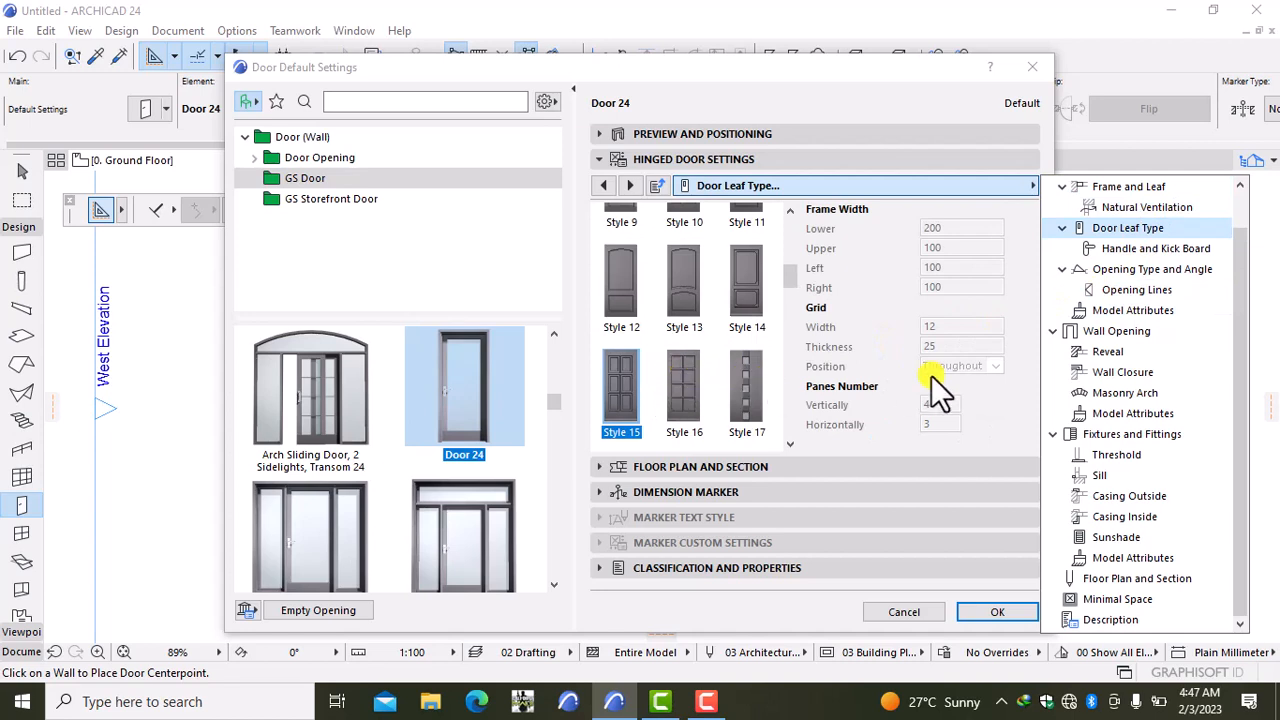
left_click(793, 274)
left_click_drag(784, 281, 785, 306)
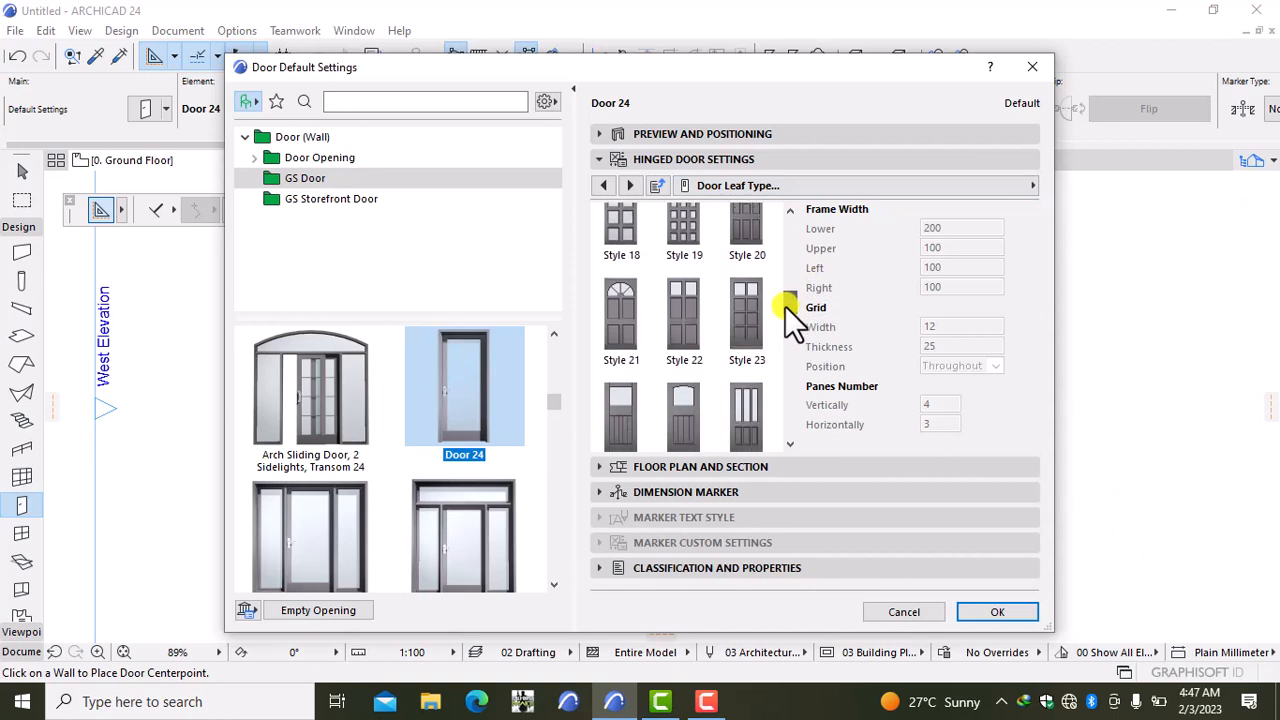
left_click(620, 237)
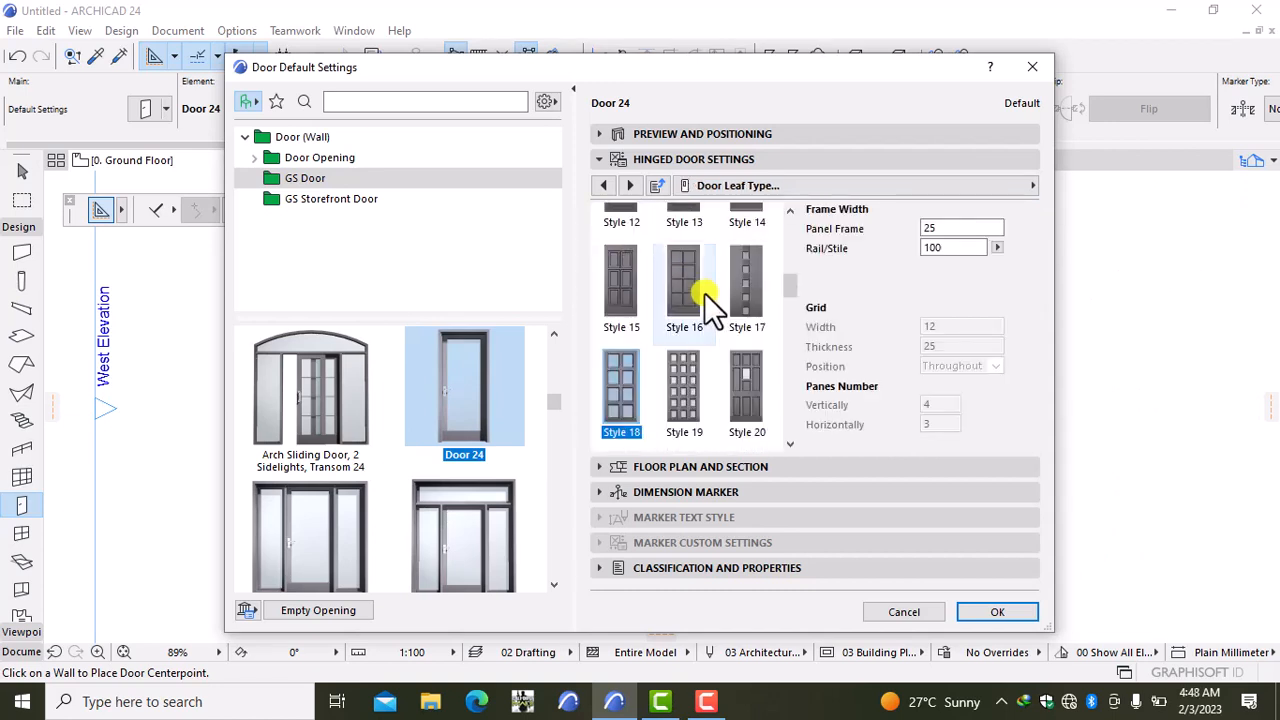
Step: Set the default door's uniform frame and leaf surfaces to Paint - Ivory Black
left_click(810, 184)
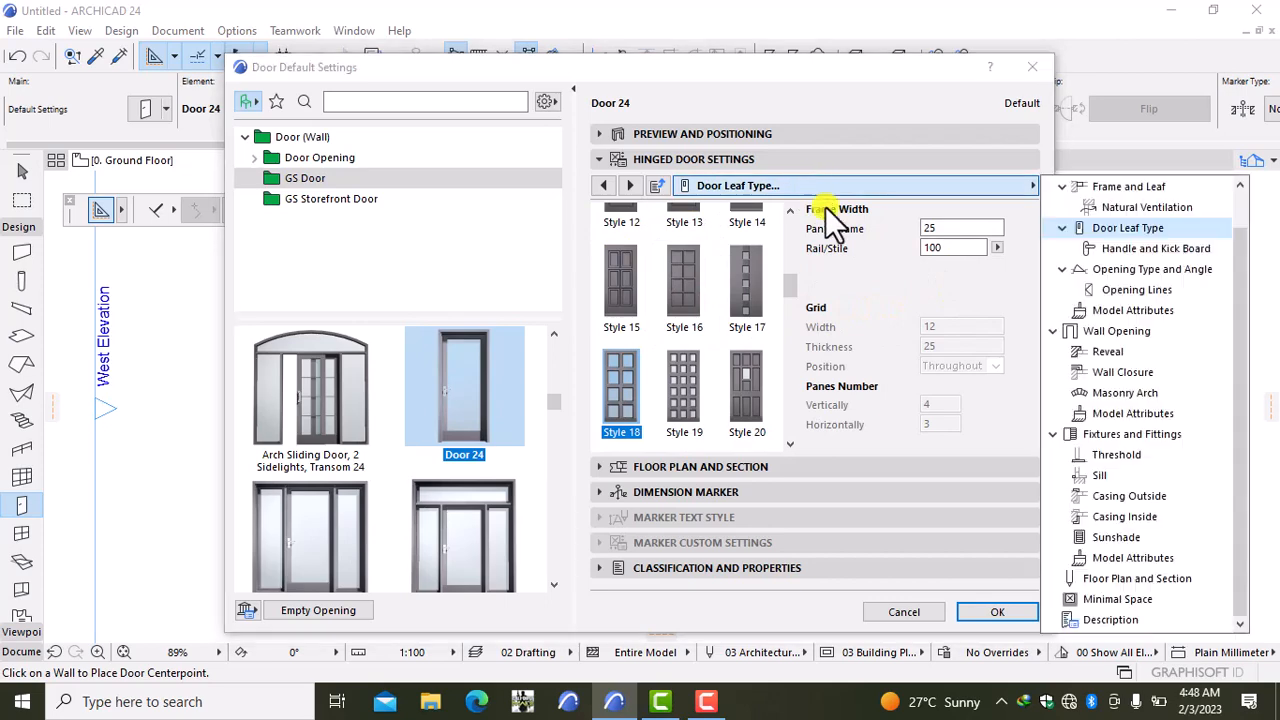
left_click(1135, 311)
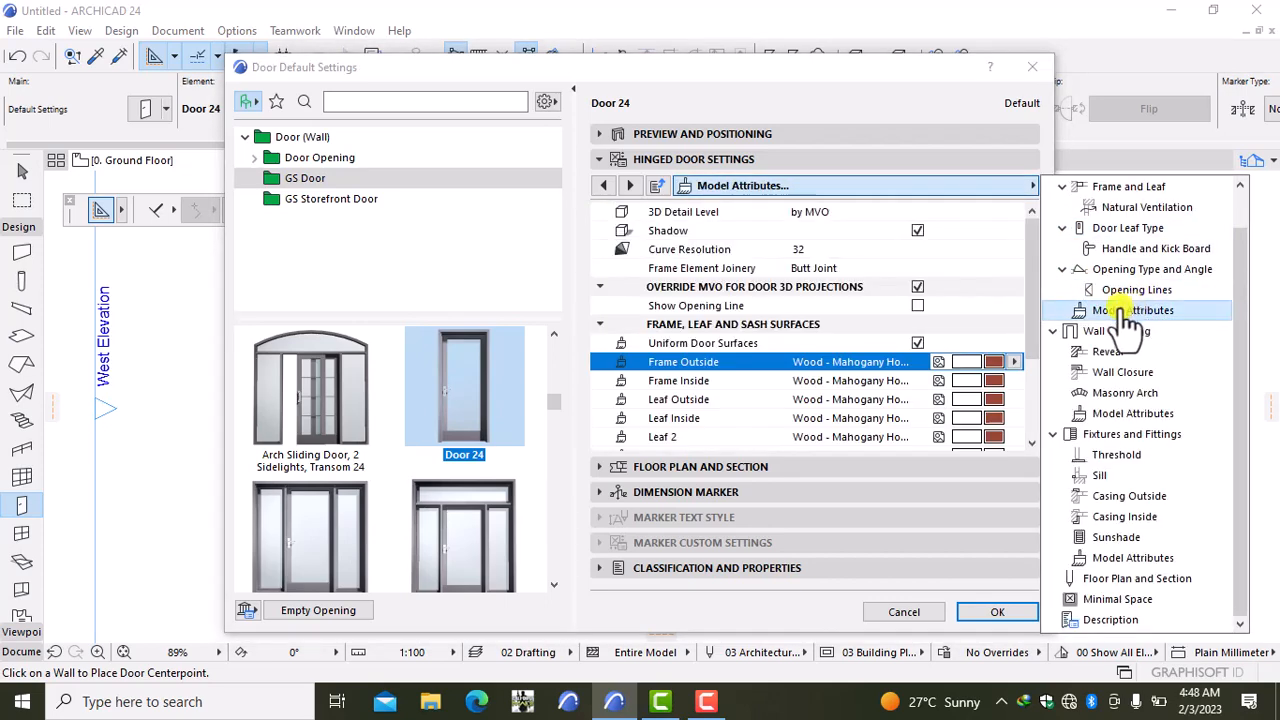
left_click(992, 360)
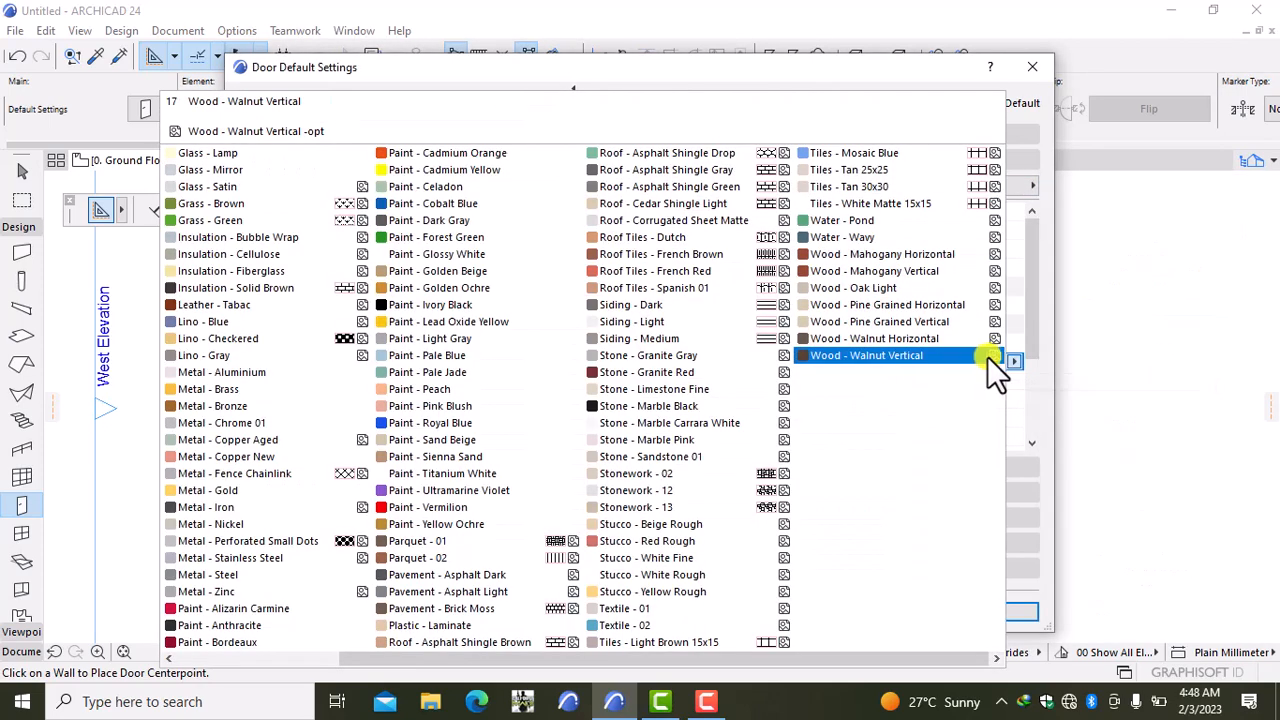
left_click(472, 305)
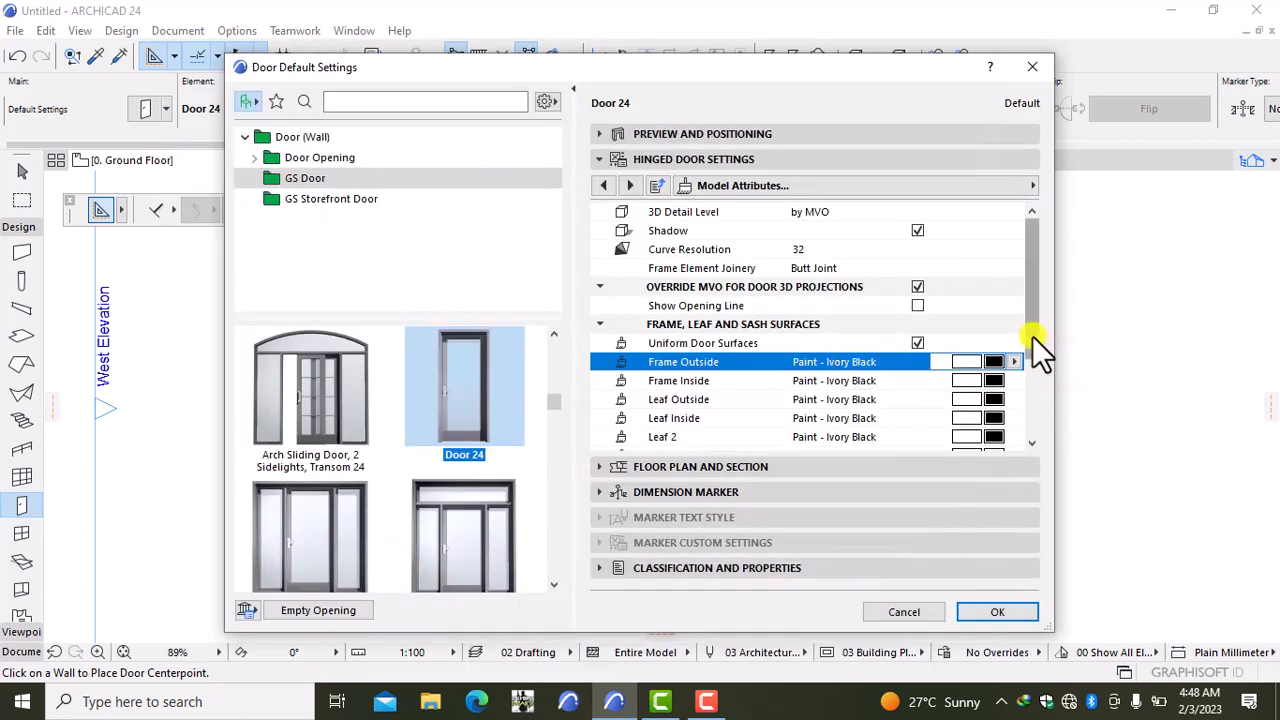
left_click_drag(1032, 336, 1039, 311)
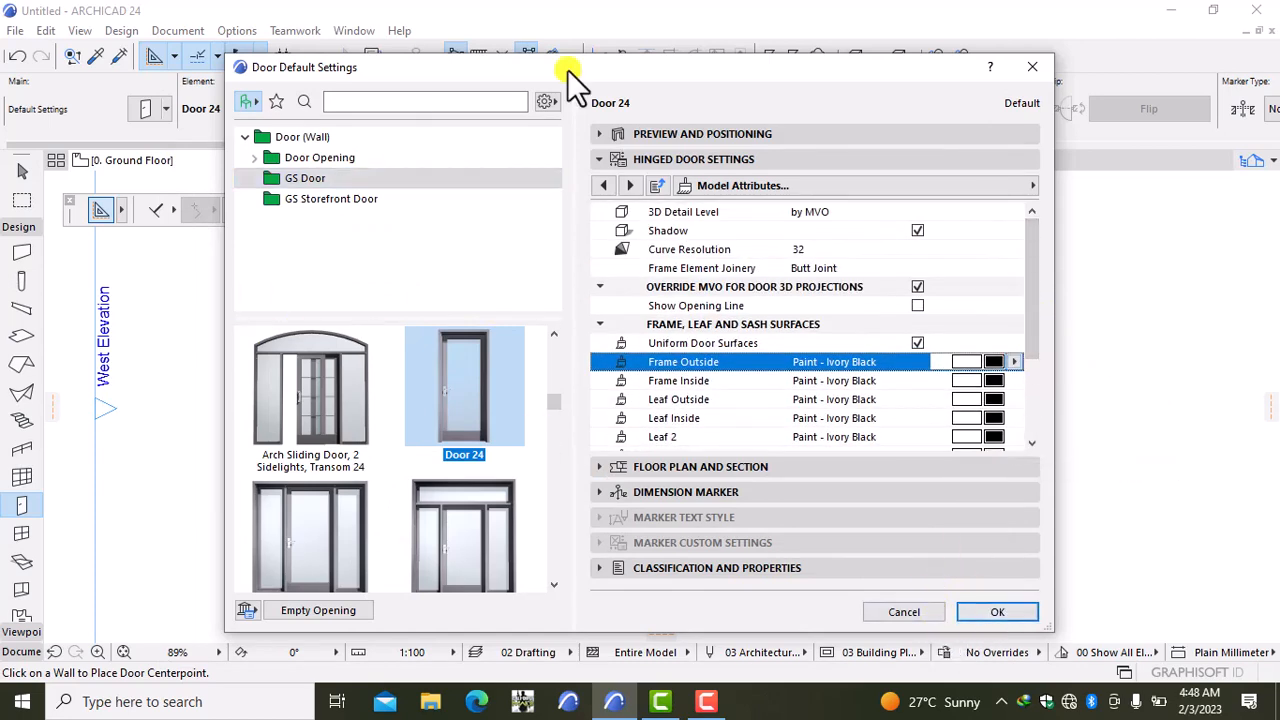
Step: Set the default door width to 1200 and try to place the door in the entrance room's east wall
left_click(797, 133)
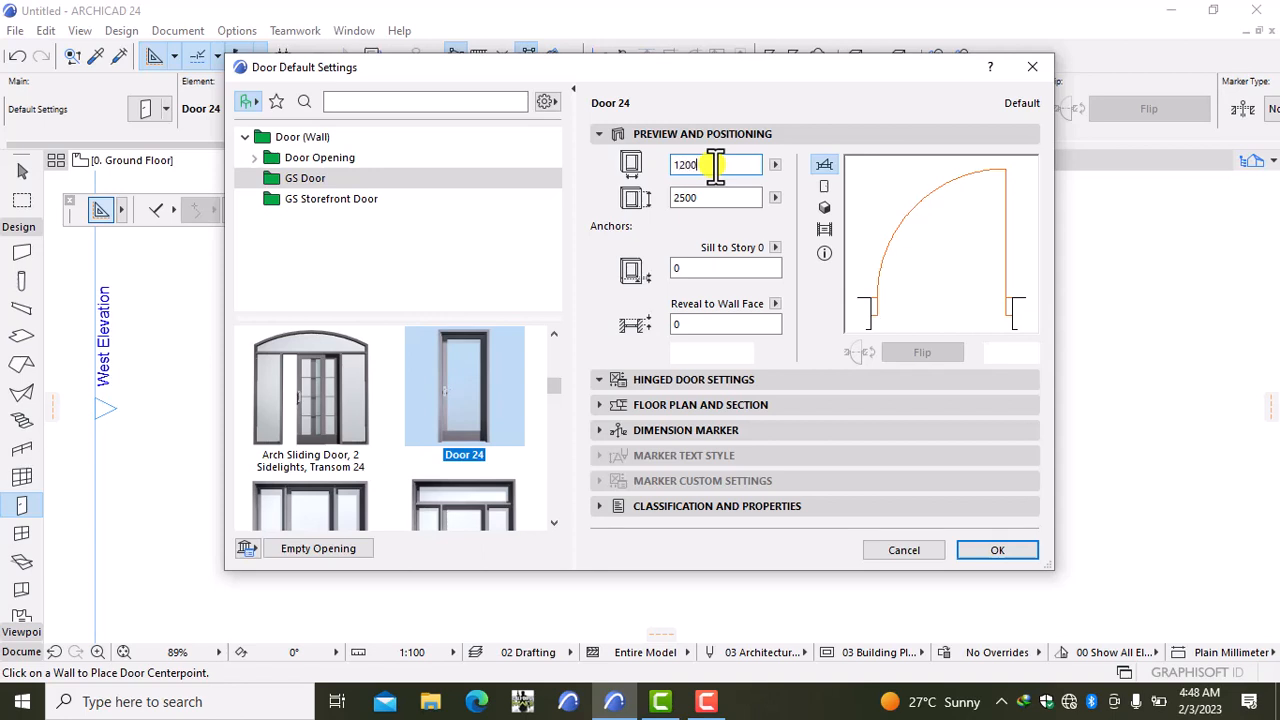
left_click(985, 550)
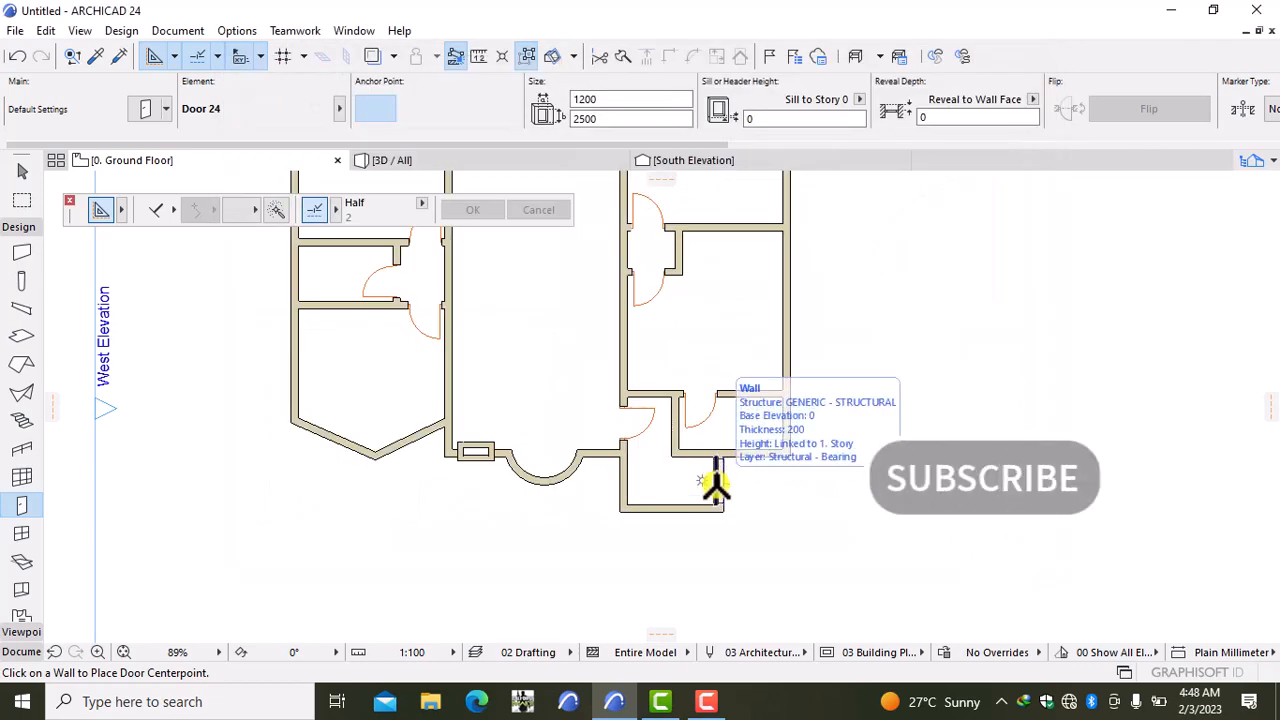
scroll(717, 483, "up", 2)
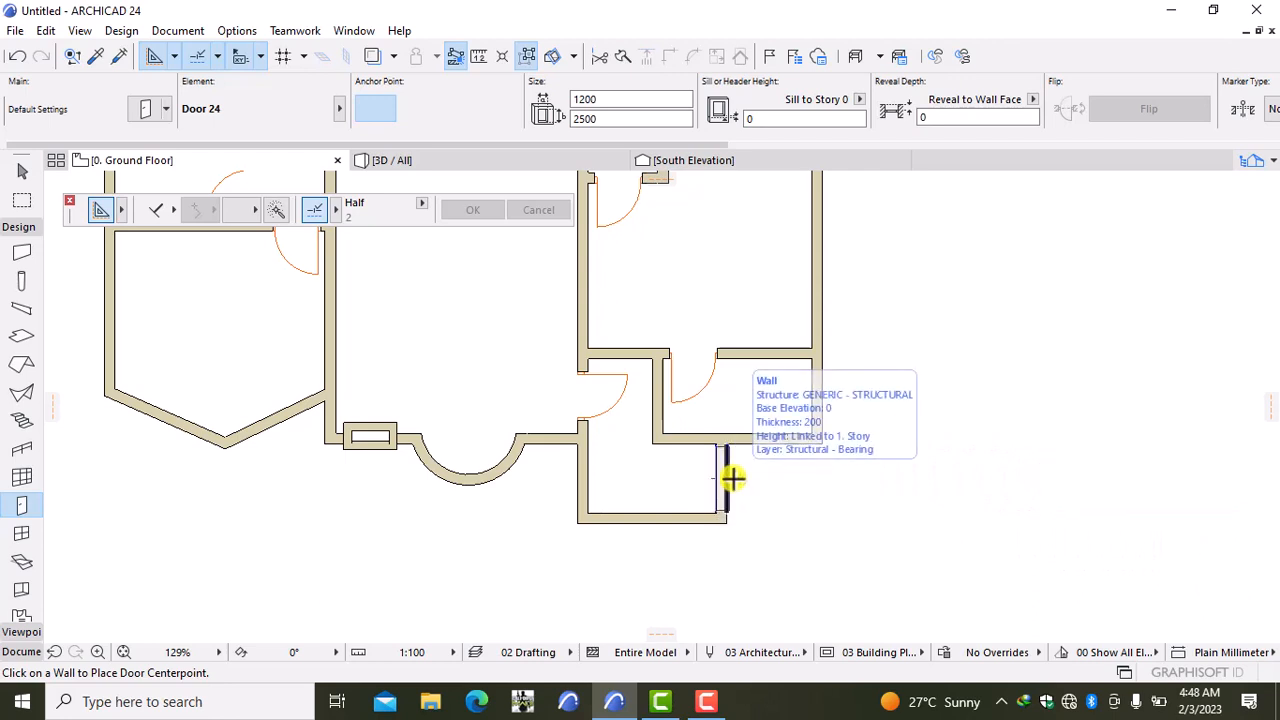
left_click(733, 479)
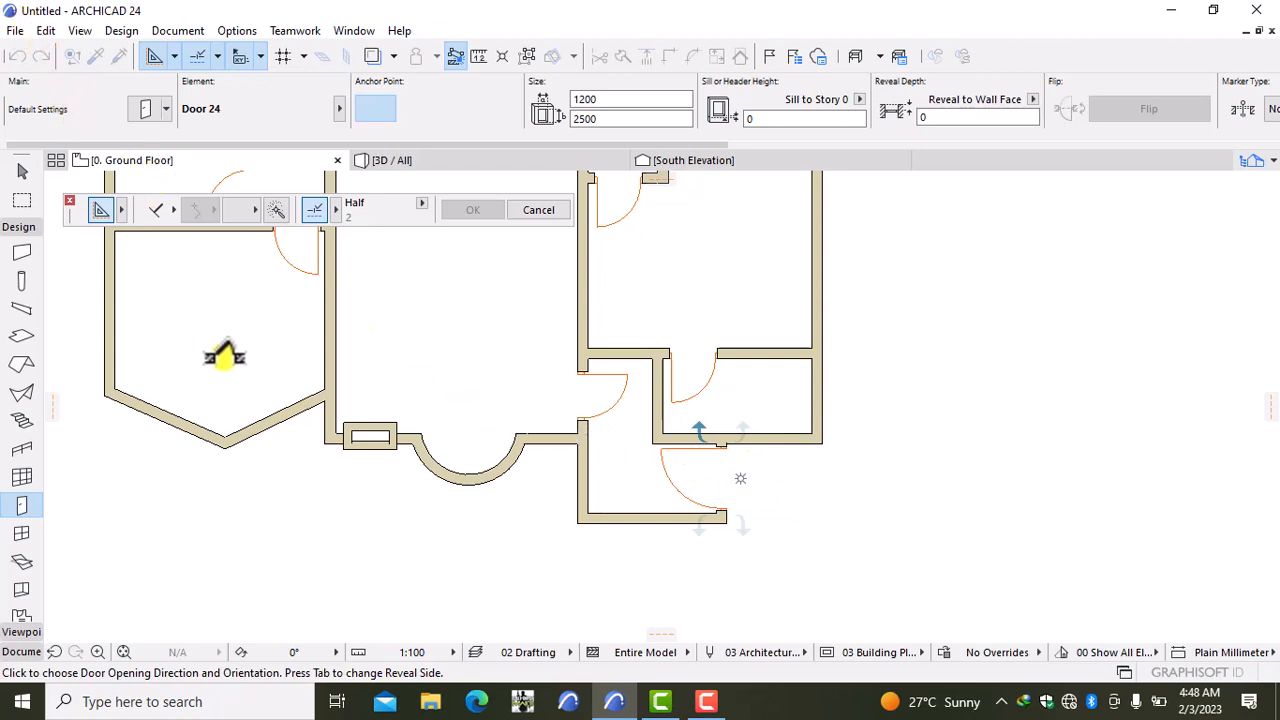
key("Escape")
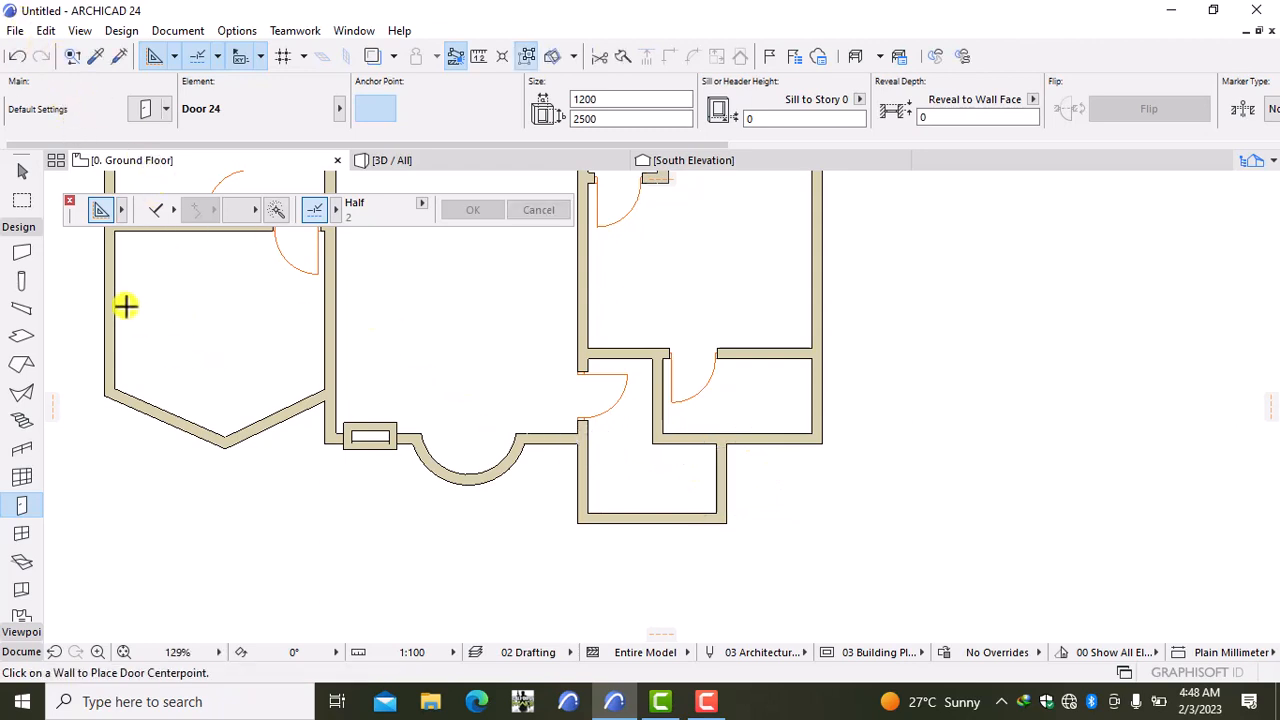
Step: Choose Double Door Asymmetric 24 from the GS Door library as the default door type
double_click(16, 500)
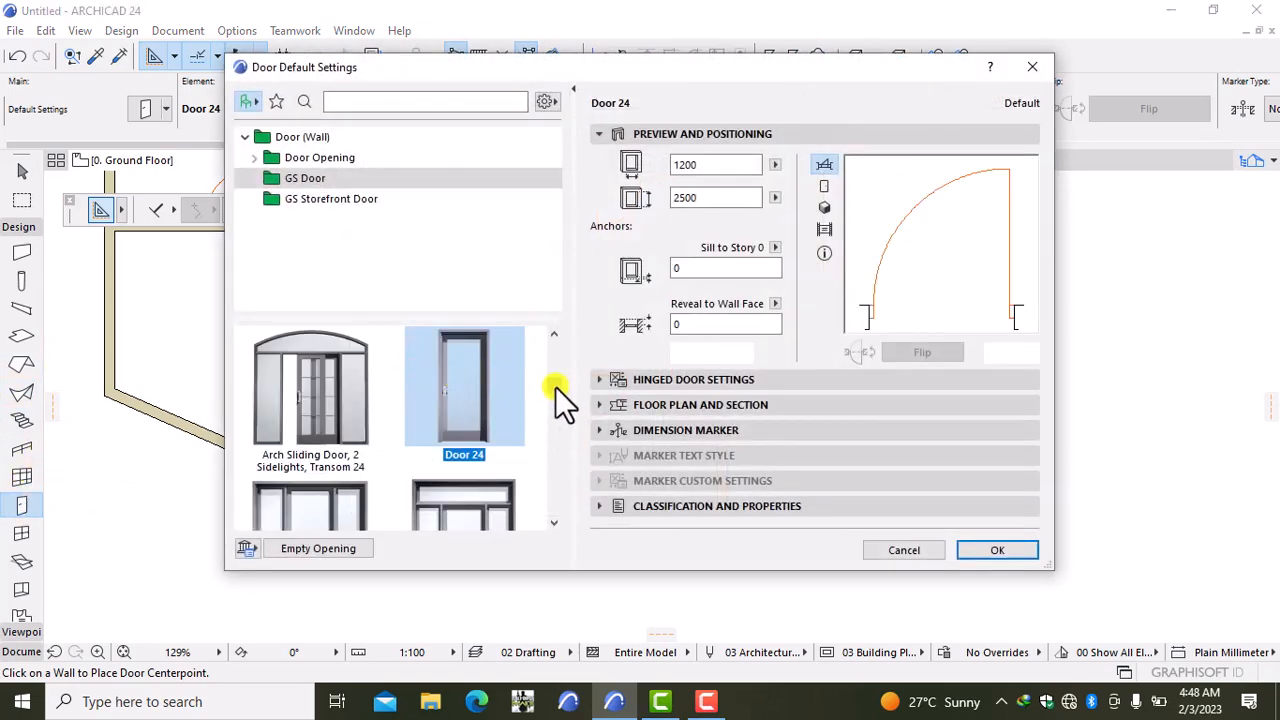
scroll(555, 386, "down", 2)
scroll(553, 367, "down", 3)
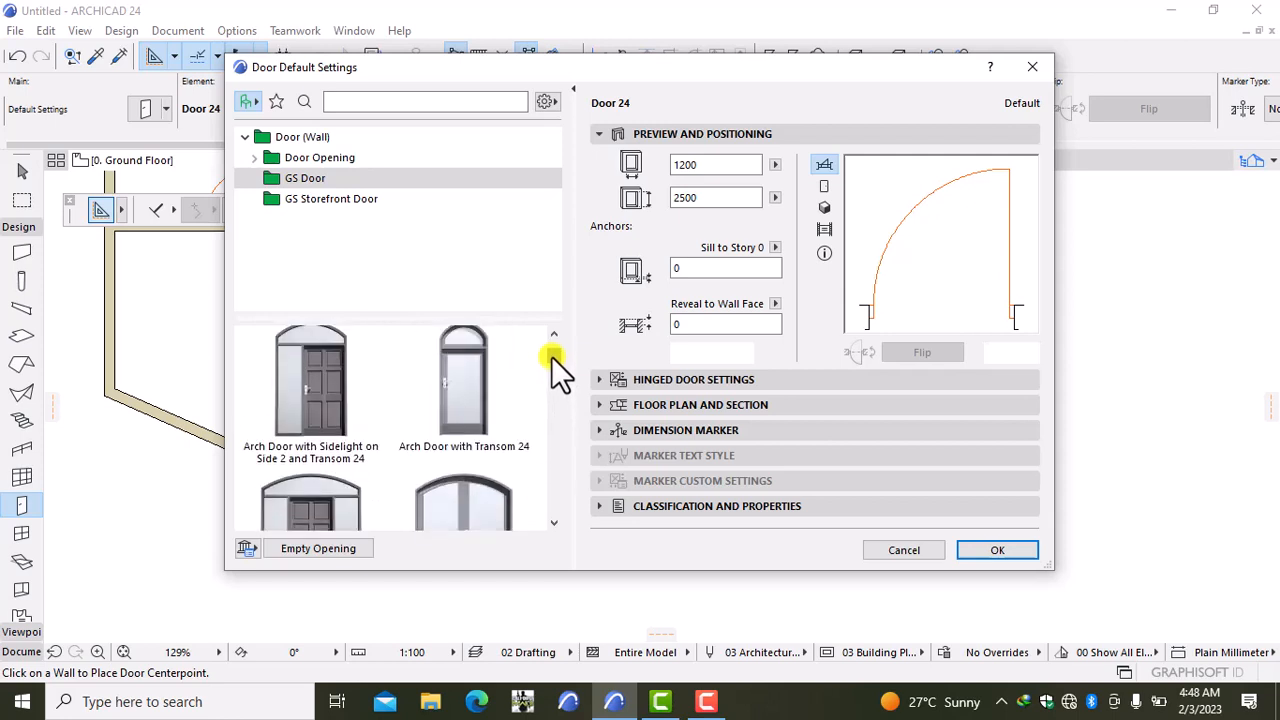
scroll(553, 352, "up", 1)
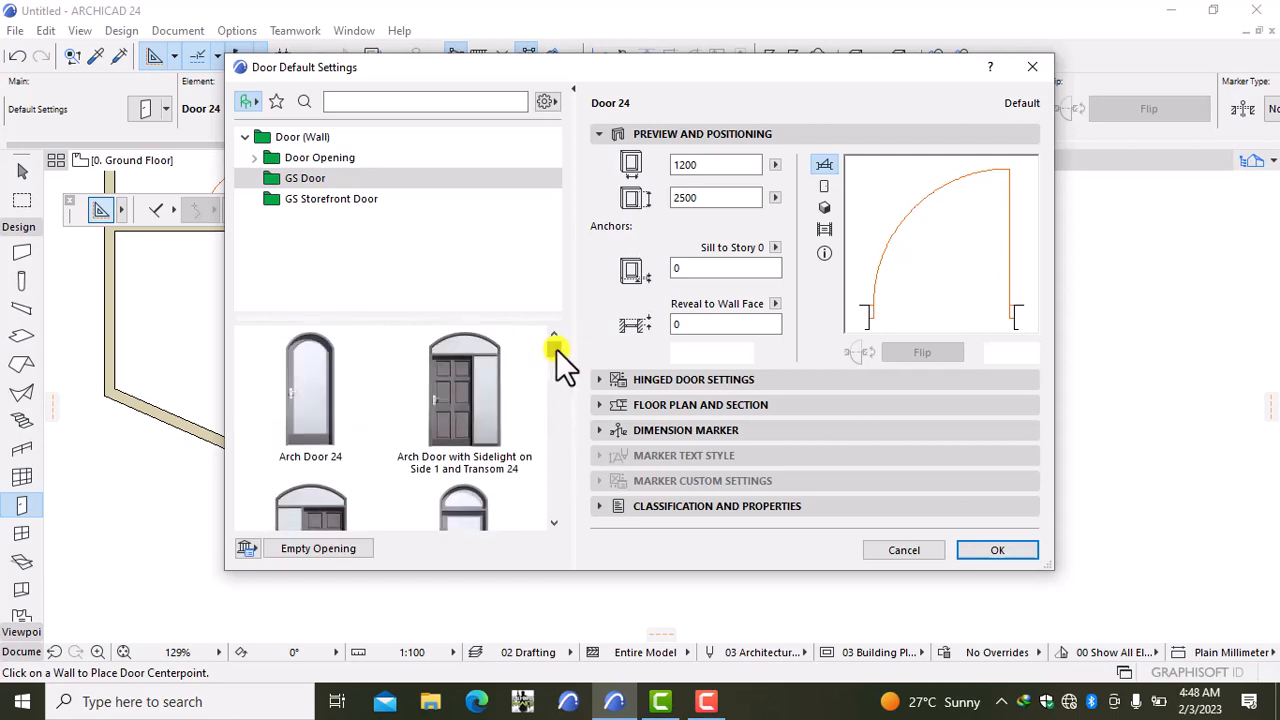
scroll(559, 344, "down", 3)
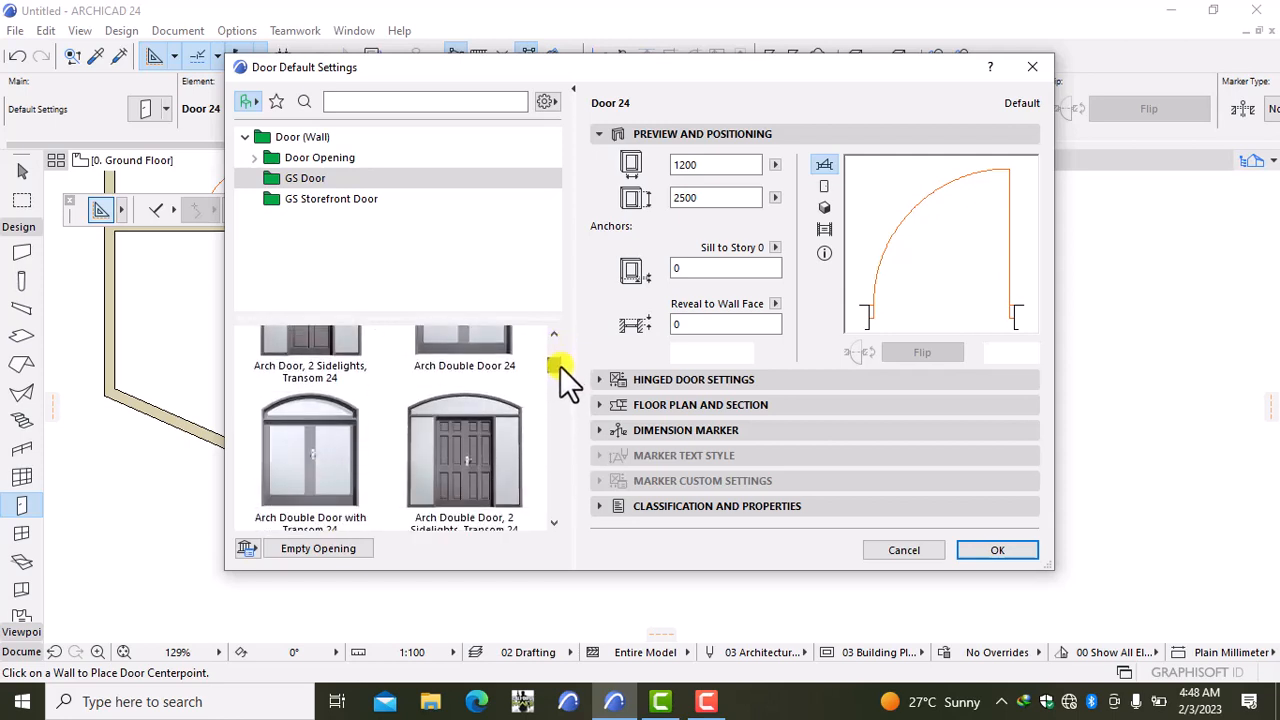
scroll(557, 374, "down", 5)
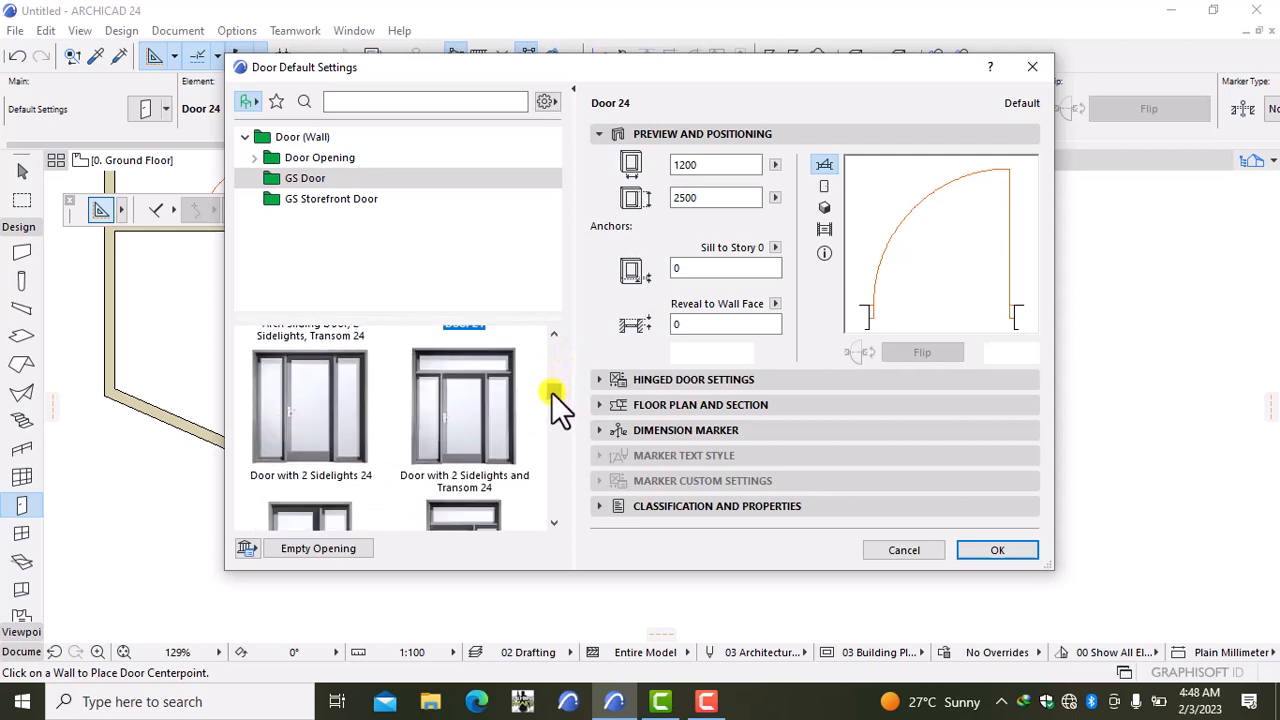
scroll(550, 393, "down", 1)
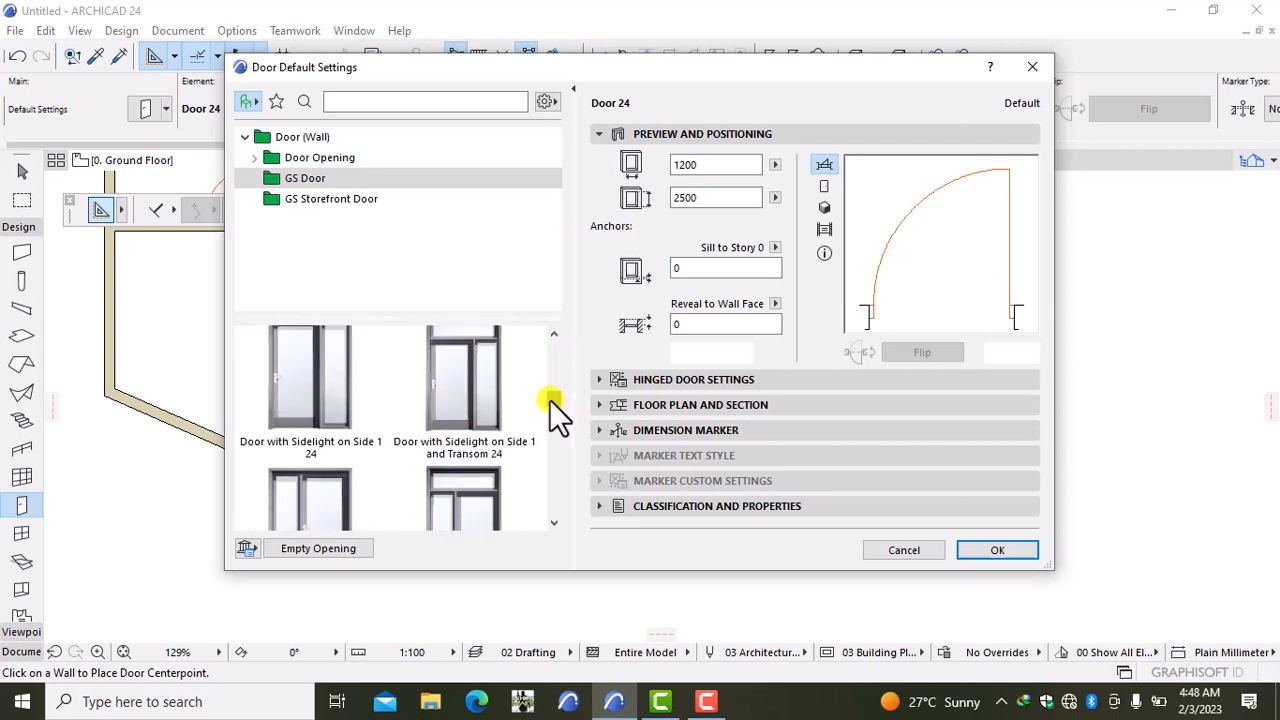
scroll(555, 410, "down", 1)
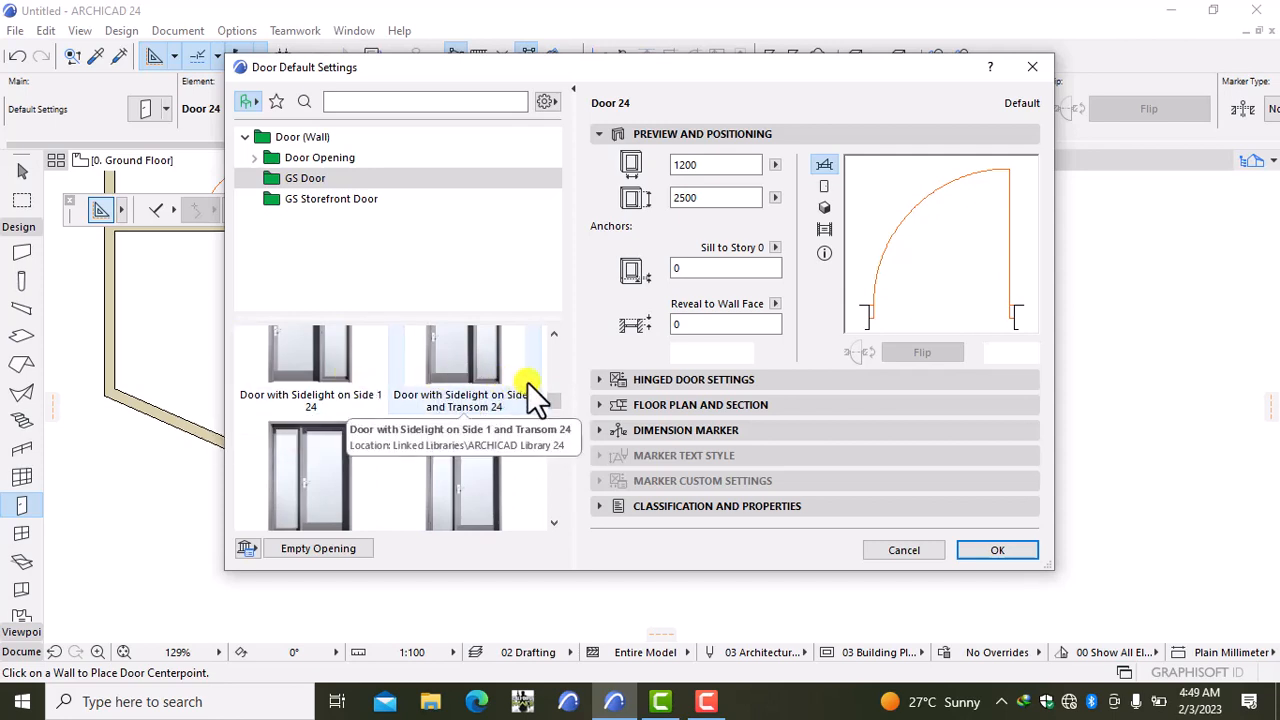
scroll(548, 403, "down", 3)
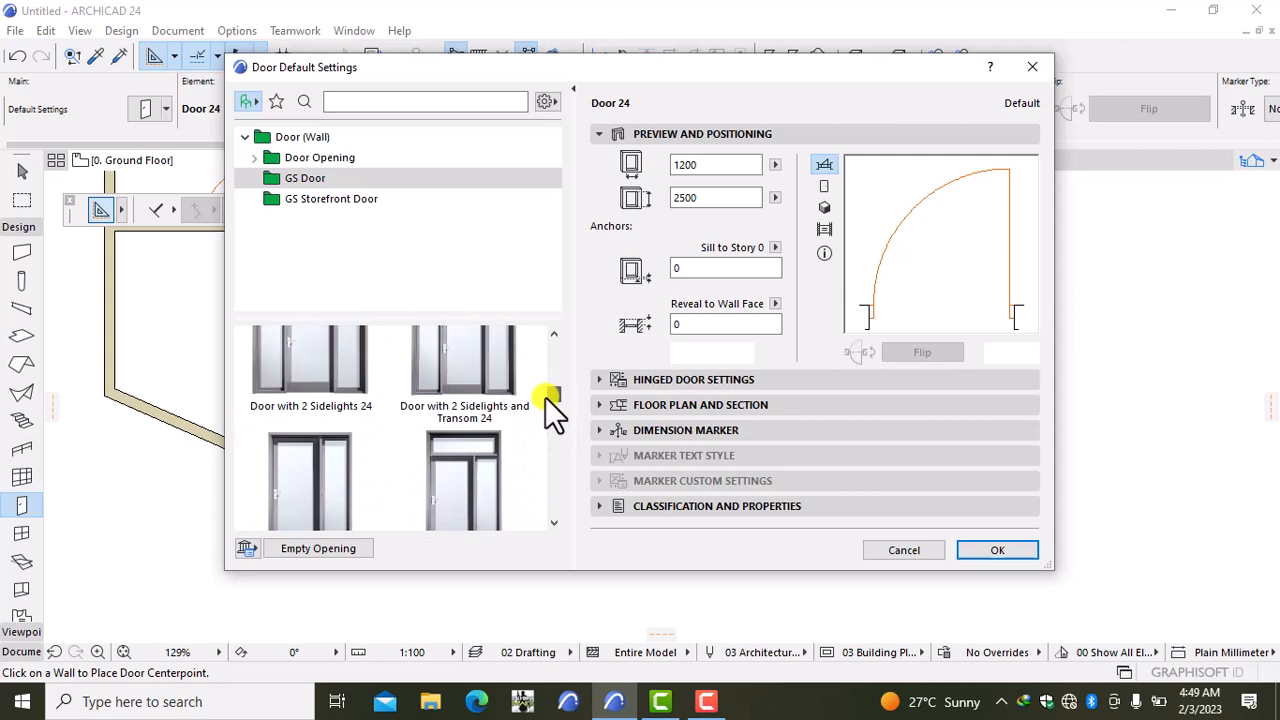
scroll(543, 413, "down", 1)
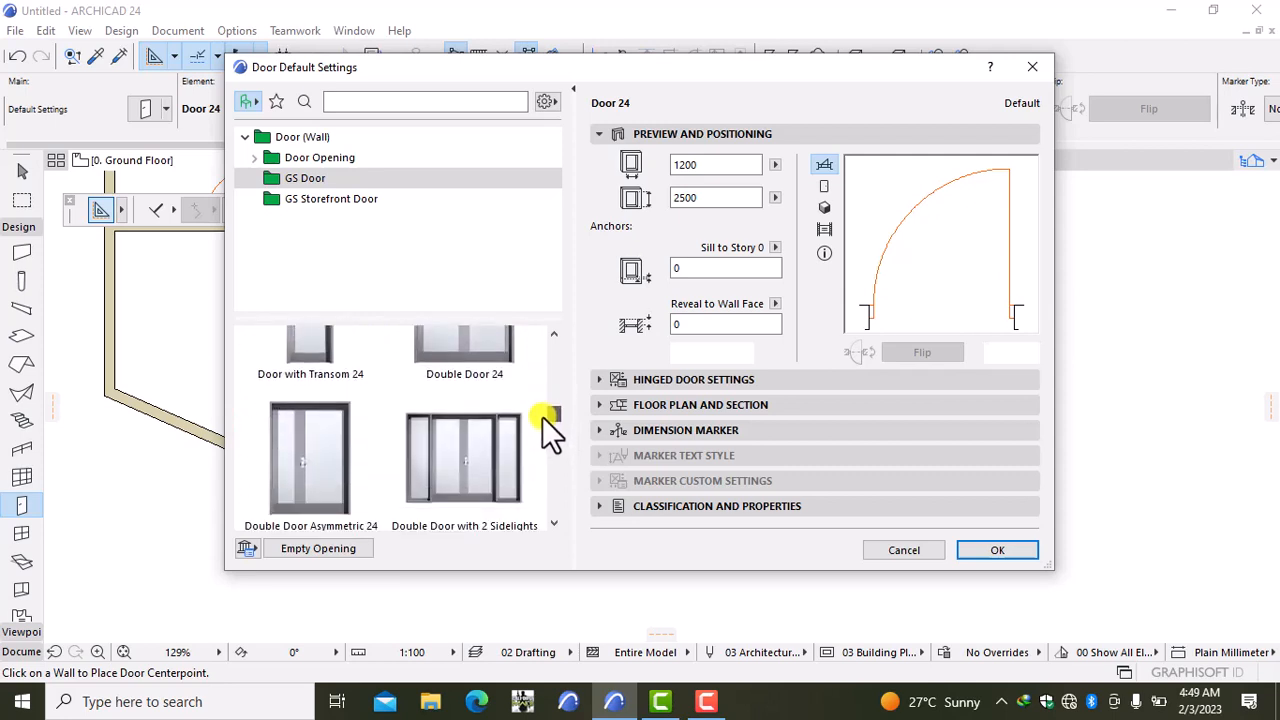
scroll(542, 416, "down", 1)
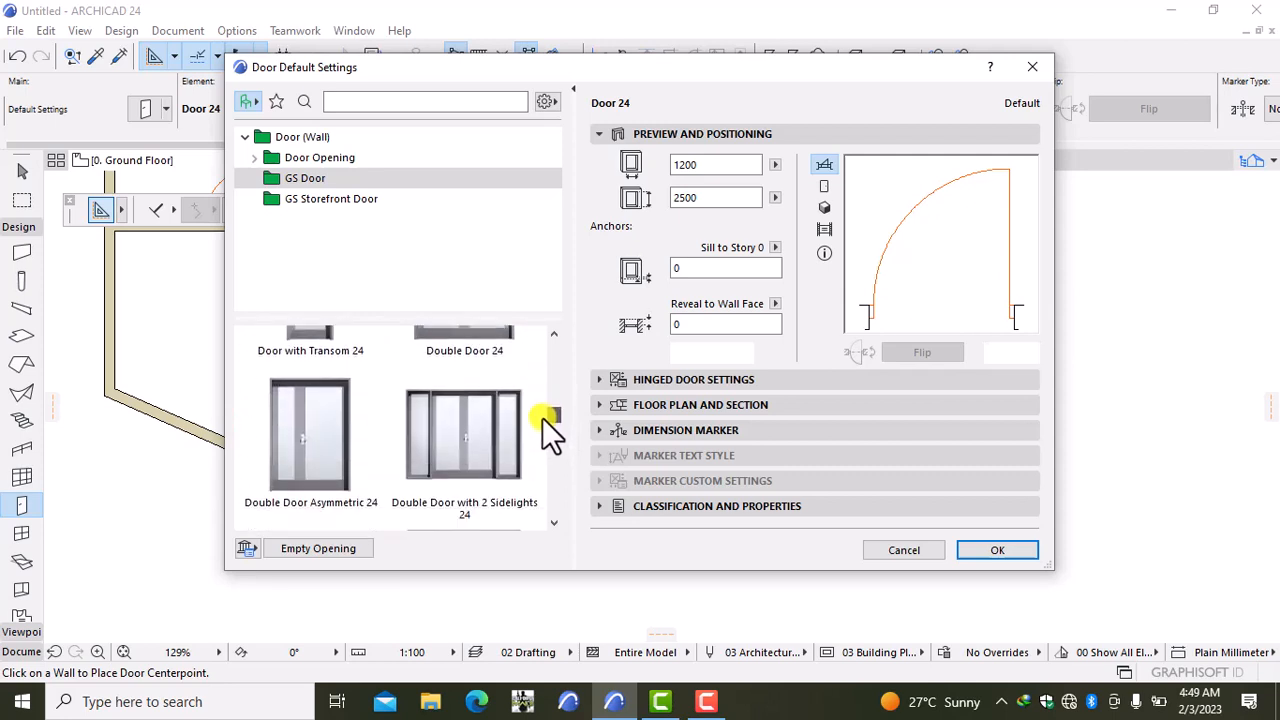
left_click(320, 437)
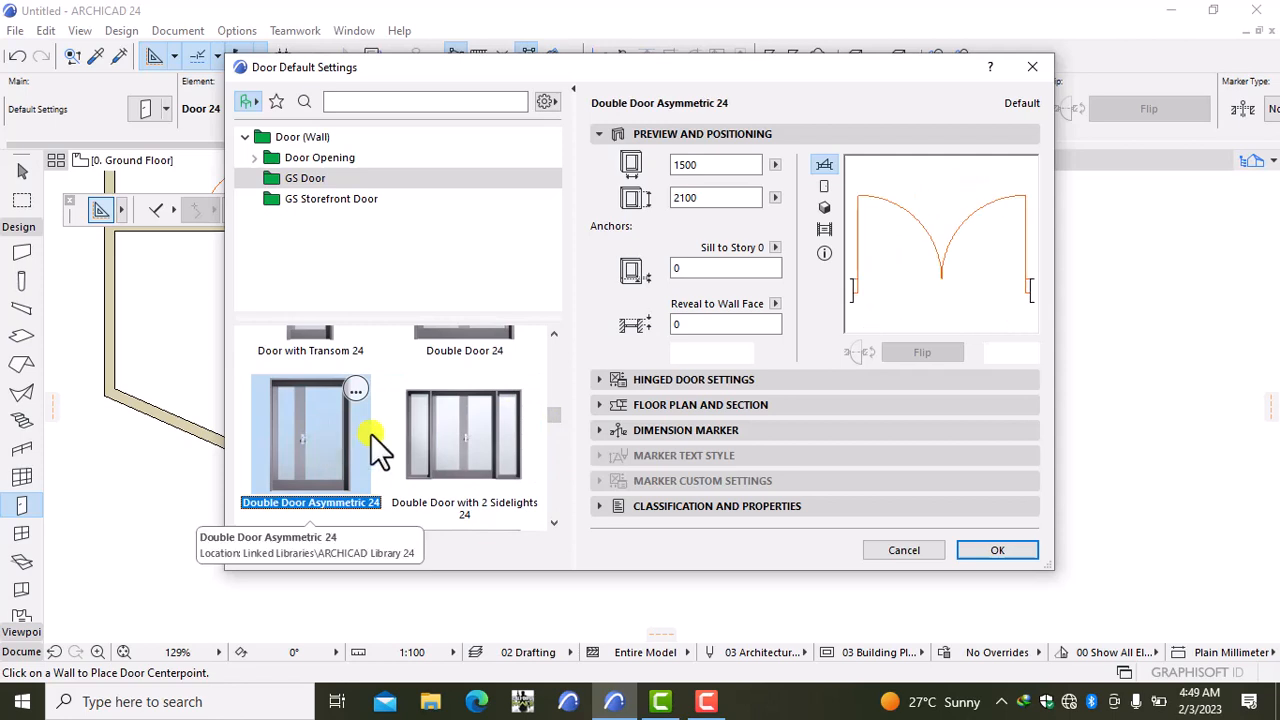
Step: Set the default double door's width to 1200 and its height to 2500
left_click(718, 163)
key("BackSpace")
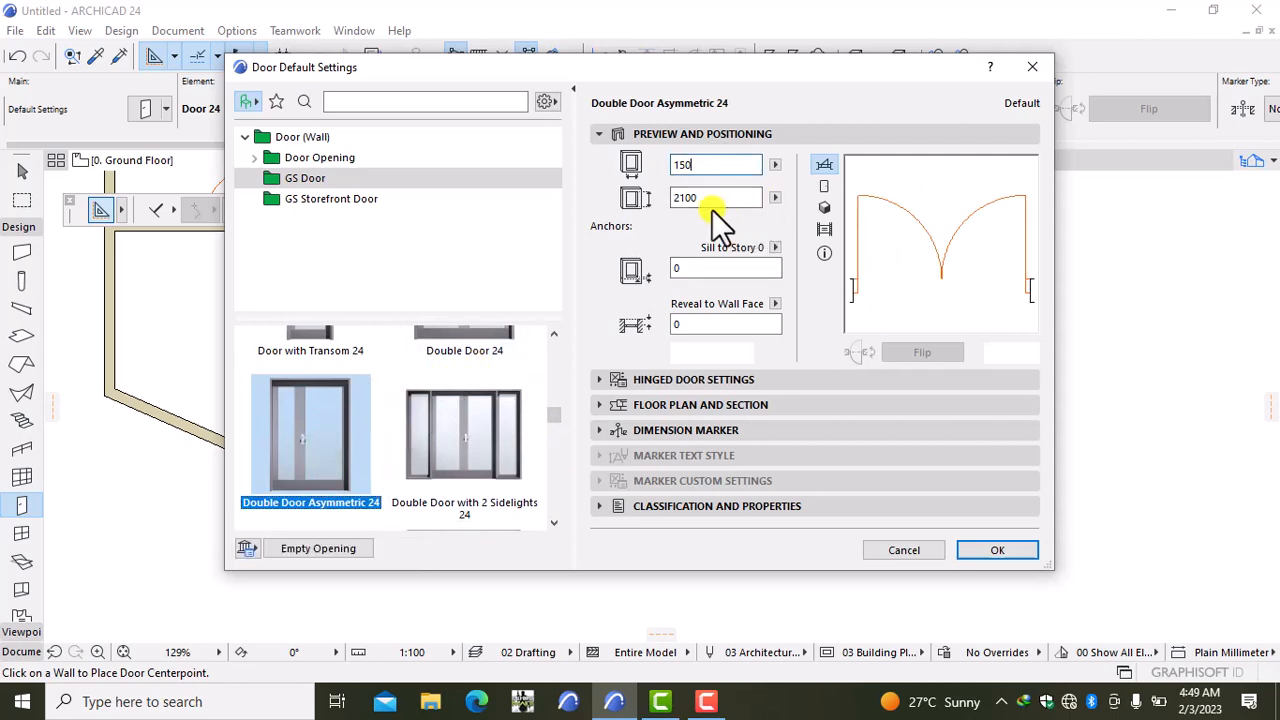
key("BackSpace")
key("BackSpace")
key("BackSpace")
type("1200")
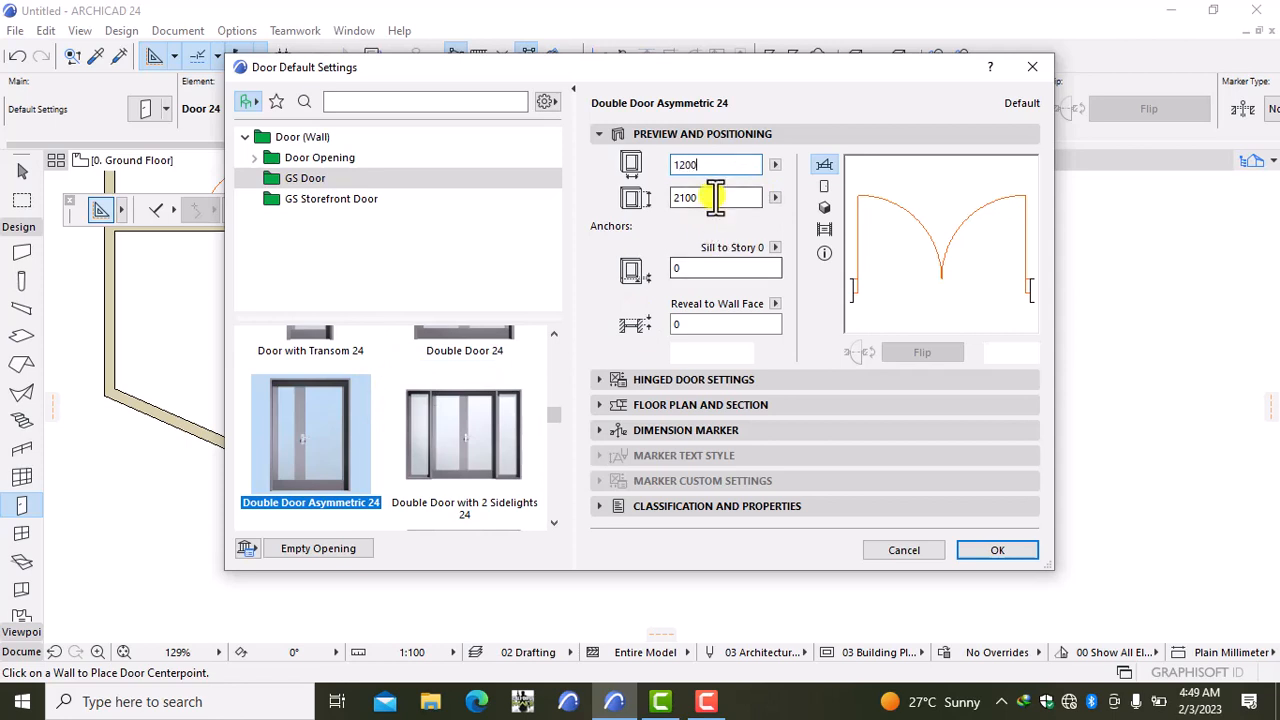
left_click(716, 197)
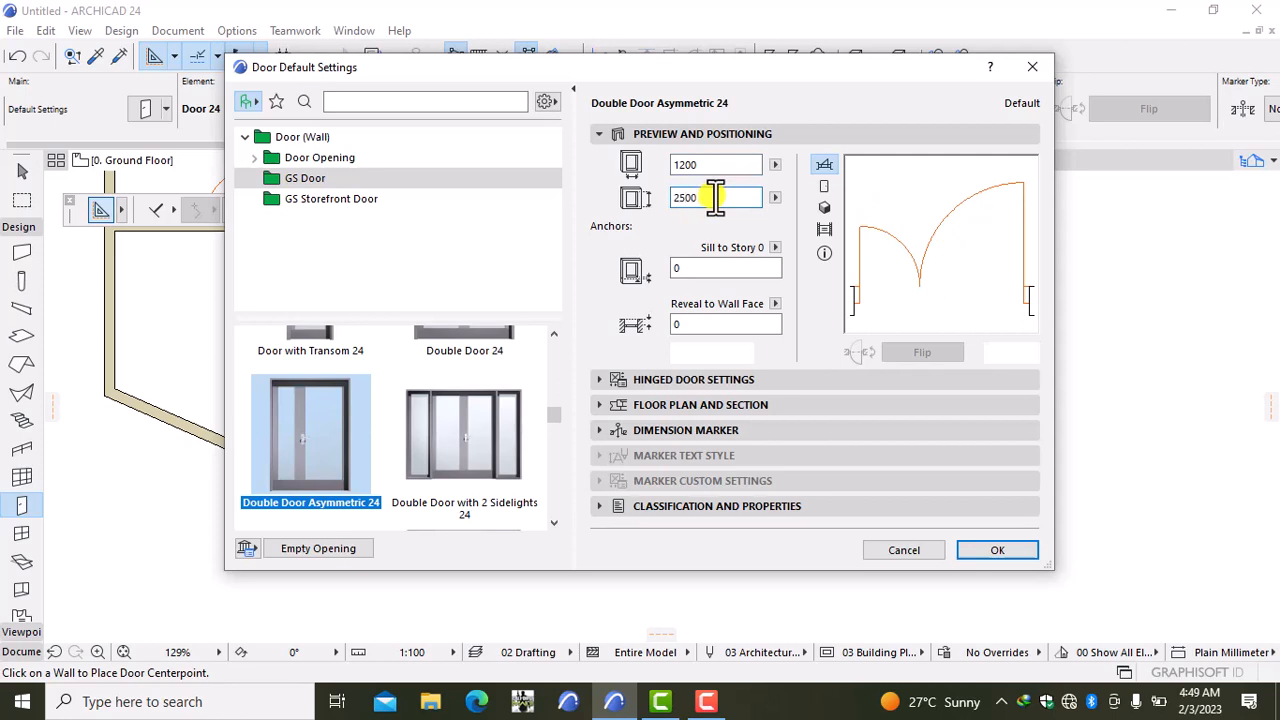
Step: Set the default double door's leaf type to Style 43 and its handle to Handle 3
left_click(772, 379)
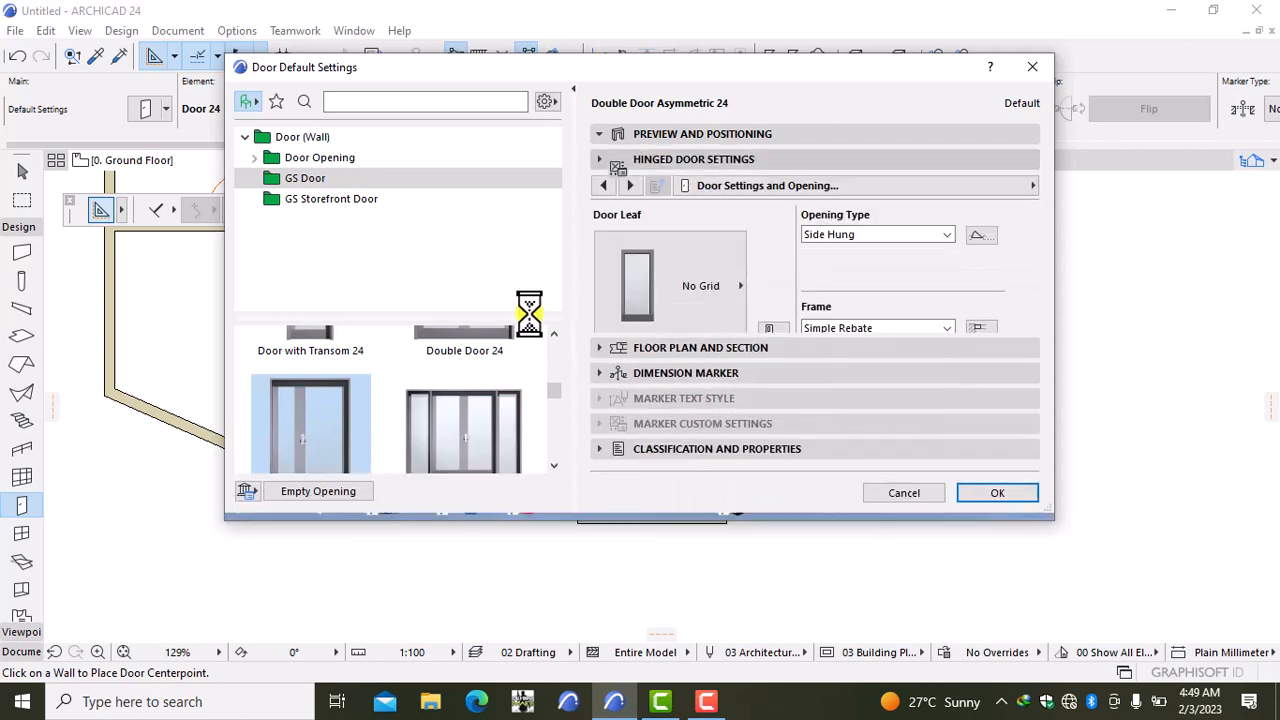
left_click(698, 321)
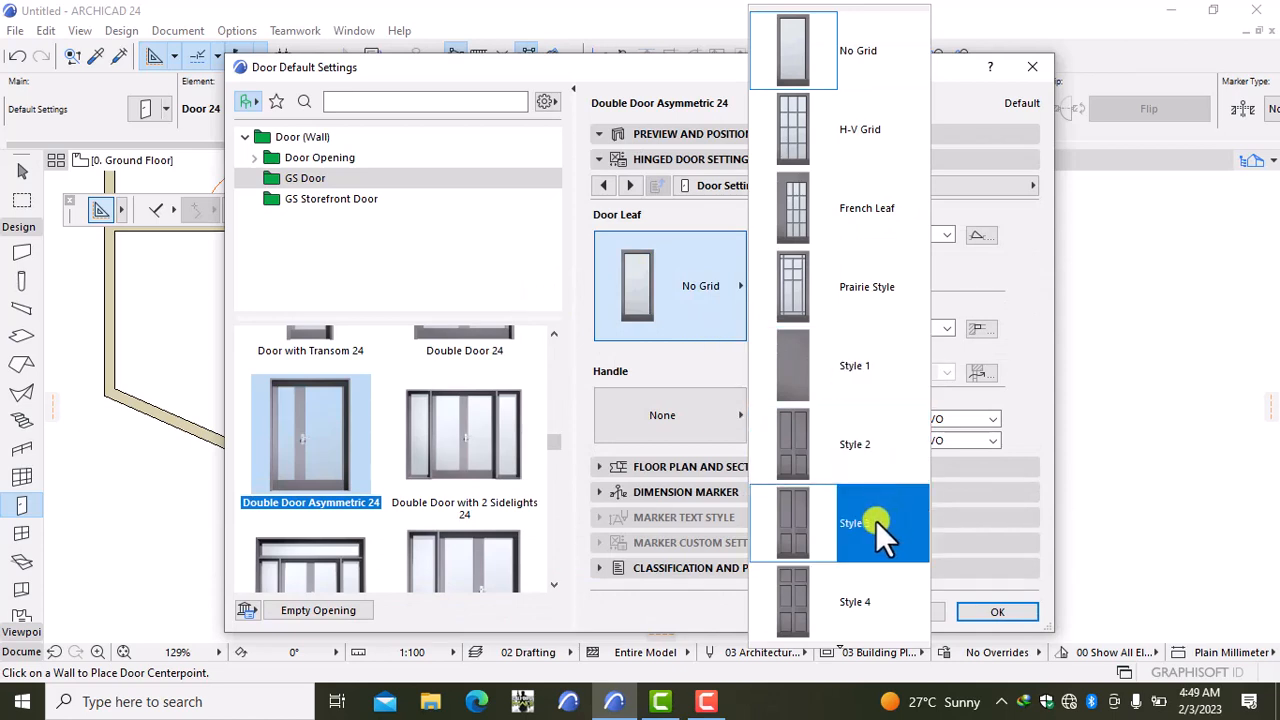
key("Down")
key("Down")
key("Down")
key("Down")
key("Down")
key("Down")
key("Down")
key("Down")
key("Down")
key("Down")
key("Down")
key("Down")
key("Down")
key("Down")
key("Down")
key("Down")
key("Down")
key("Down")
key("Down")
key("Down")
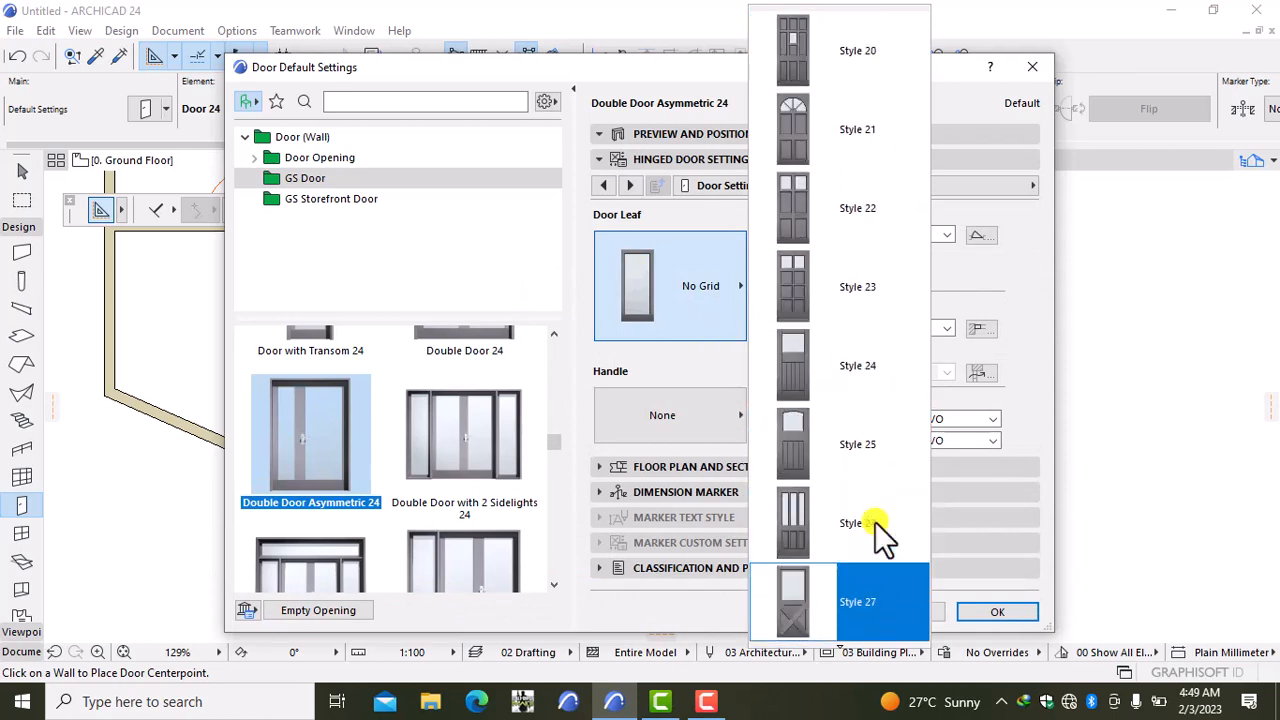
key("Down")
key("Down")
key("Down")
key("Down")
key("Down")
key("Down")
key("Down")
key("Down")
key("Down")
key("Down")
key("Down")
key("Down")
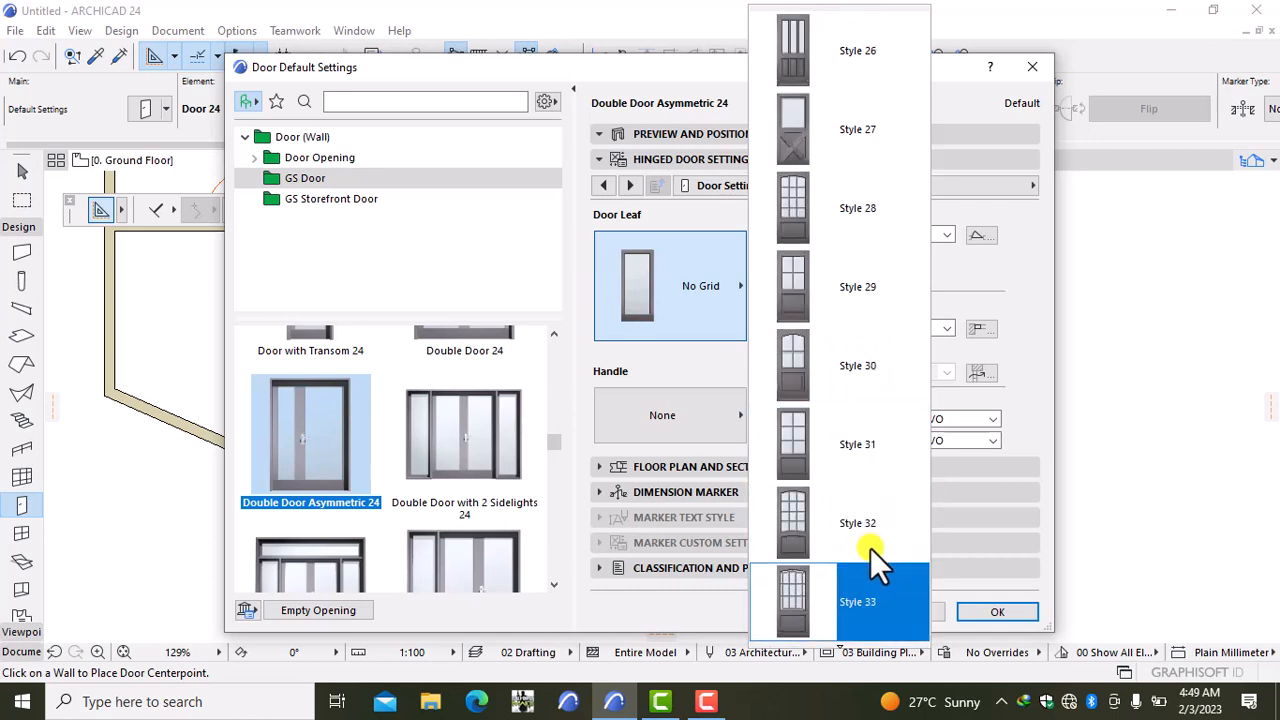
key("Down")
key("Down")
key("Down")
key("Down")
key("Down")
key("Down")
key("Down")
key("Down")
key("Down")
key("Down")
key("Down")
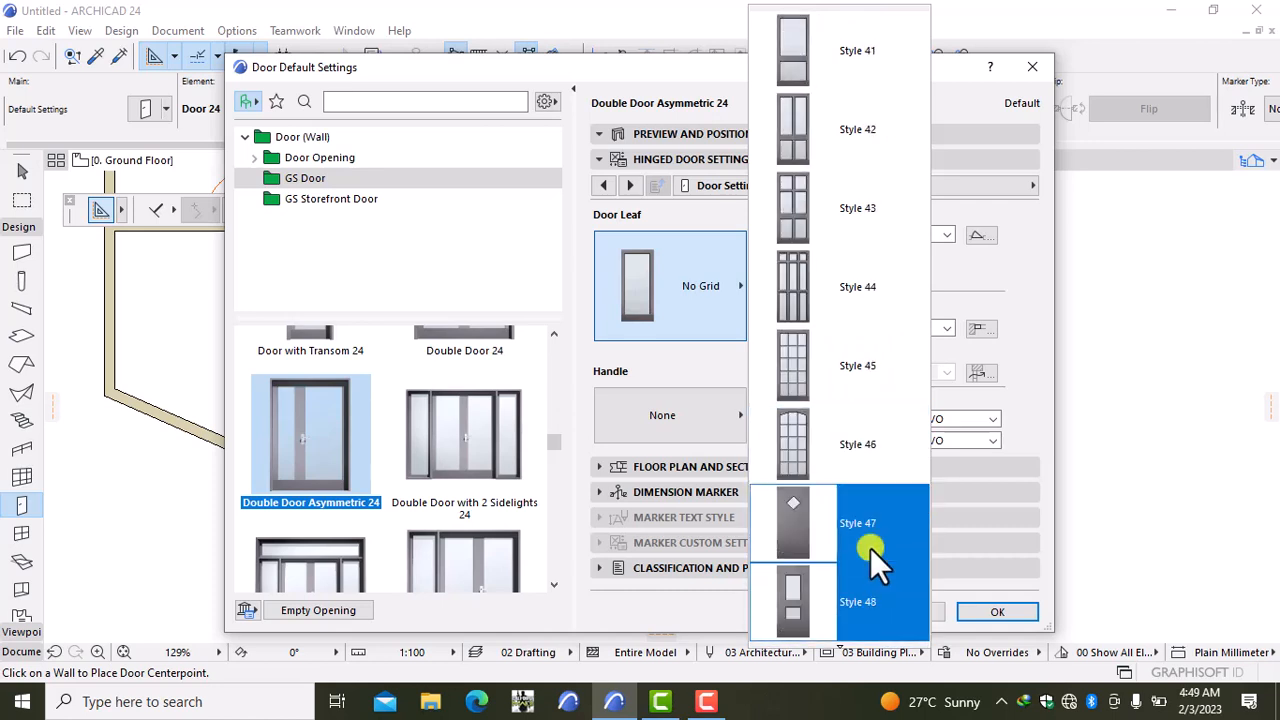
key("Down")
key("Down")
key("Down")
key("Down")
key("Down")
key("Down")
key("Down")
key("Down")
key("Down")
key("Down")
key("Down")
key("Down")
key("Down")
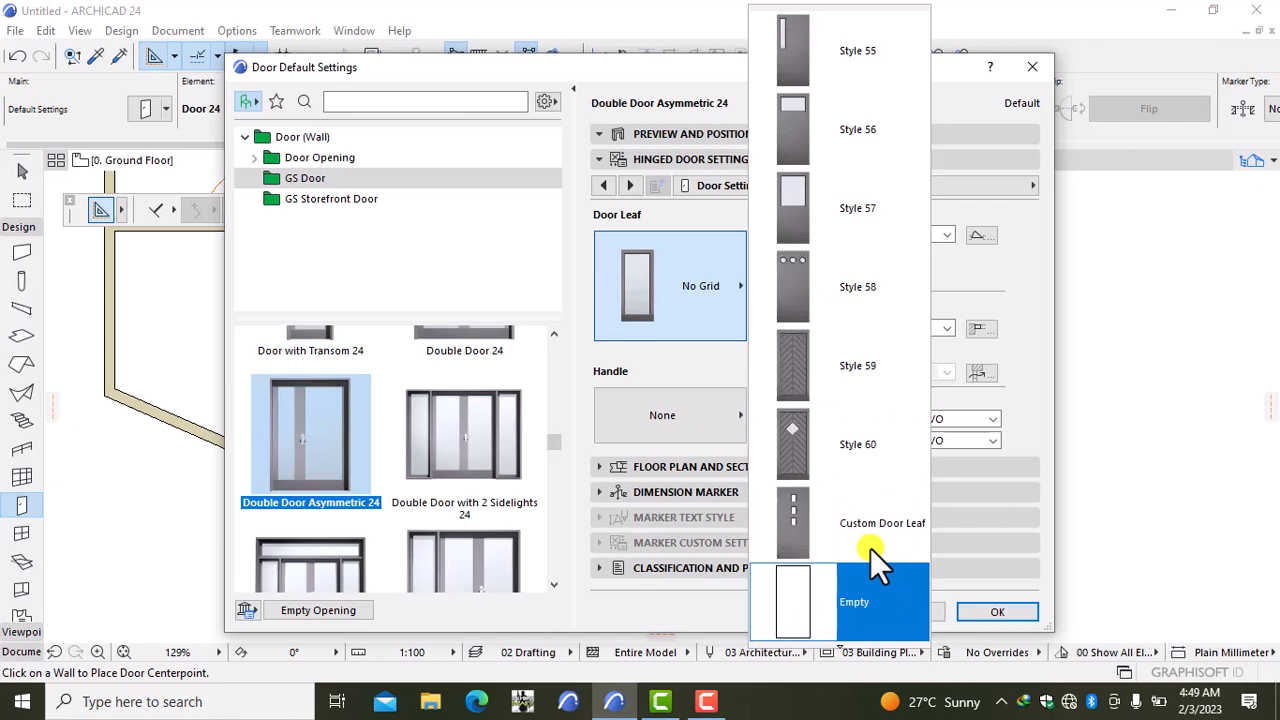
key("Up")
key("Up")
key("Up")
key("Up")
key("Up")
key("Up")
key("Up")
key("Up")
key("Up")
key("Up")
key("Up")
key("Up")
key("Up")
key("Up")
key("Up")
key("Up")
key("Up")
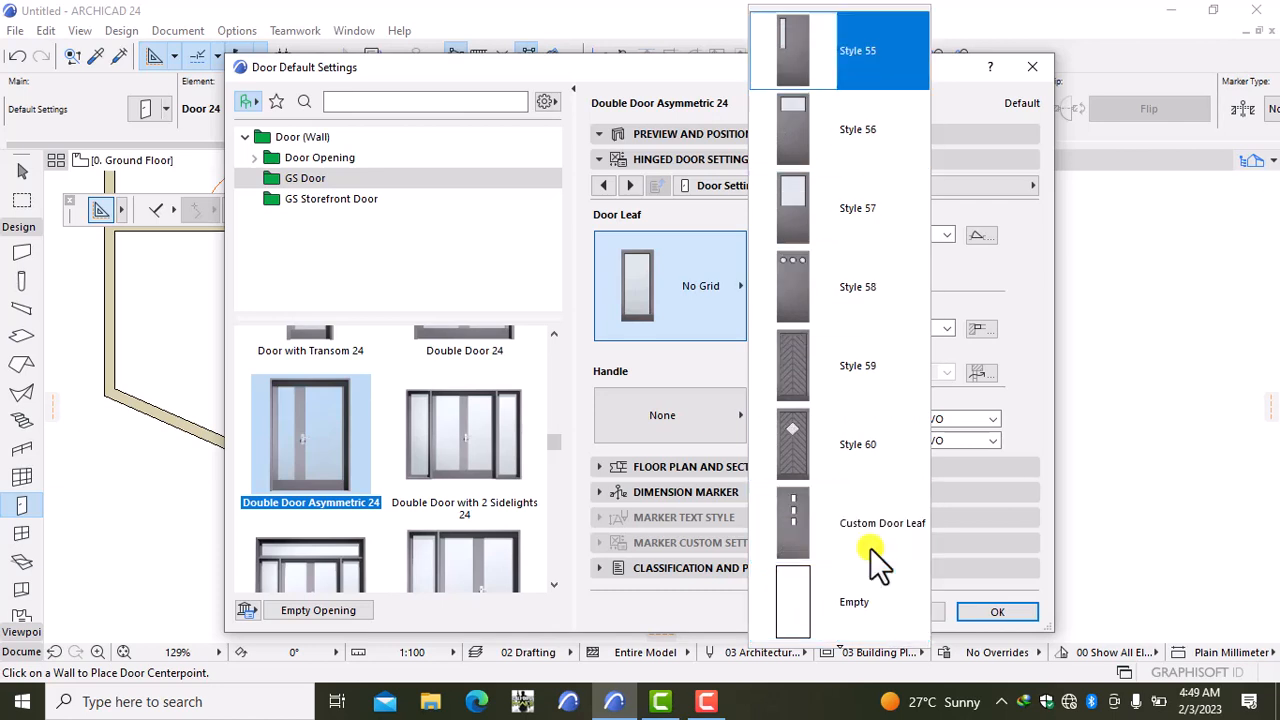
key("Up")
key("Up")
key("Up")
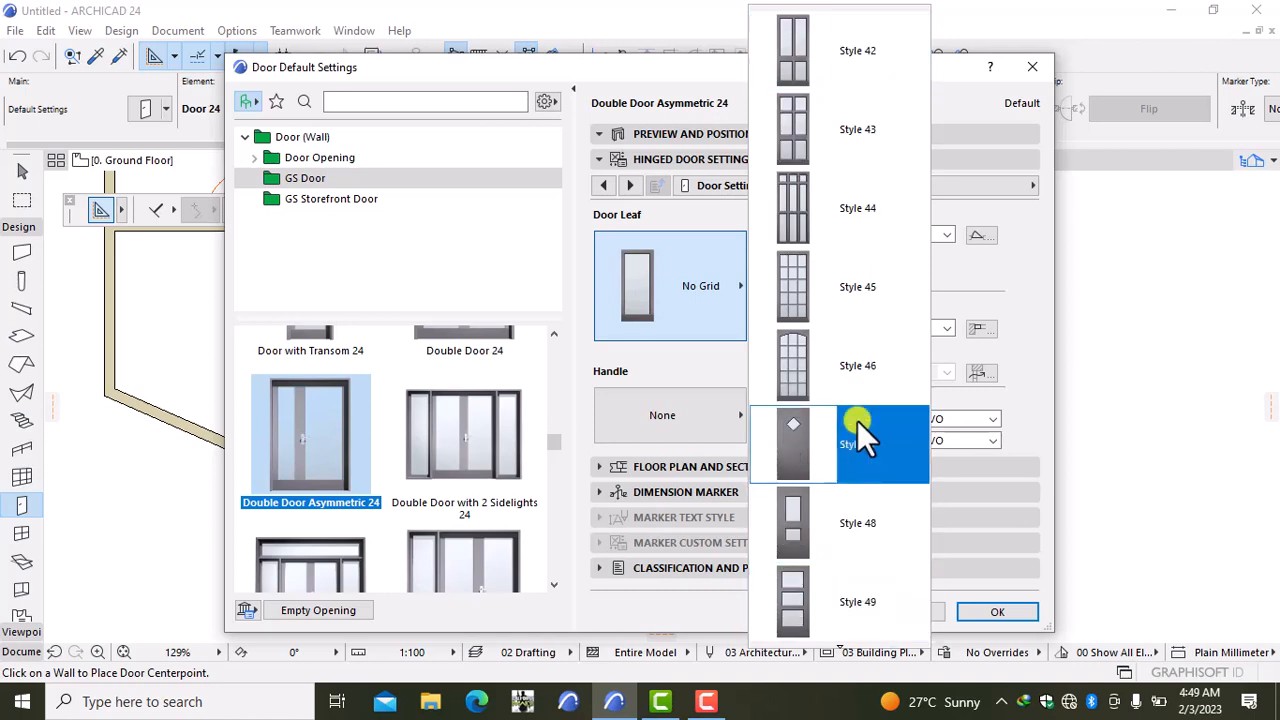
left_click(870, 128)
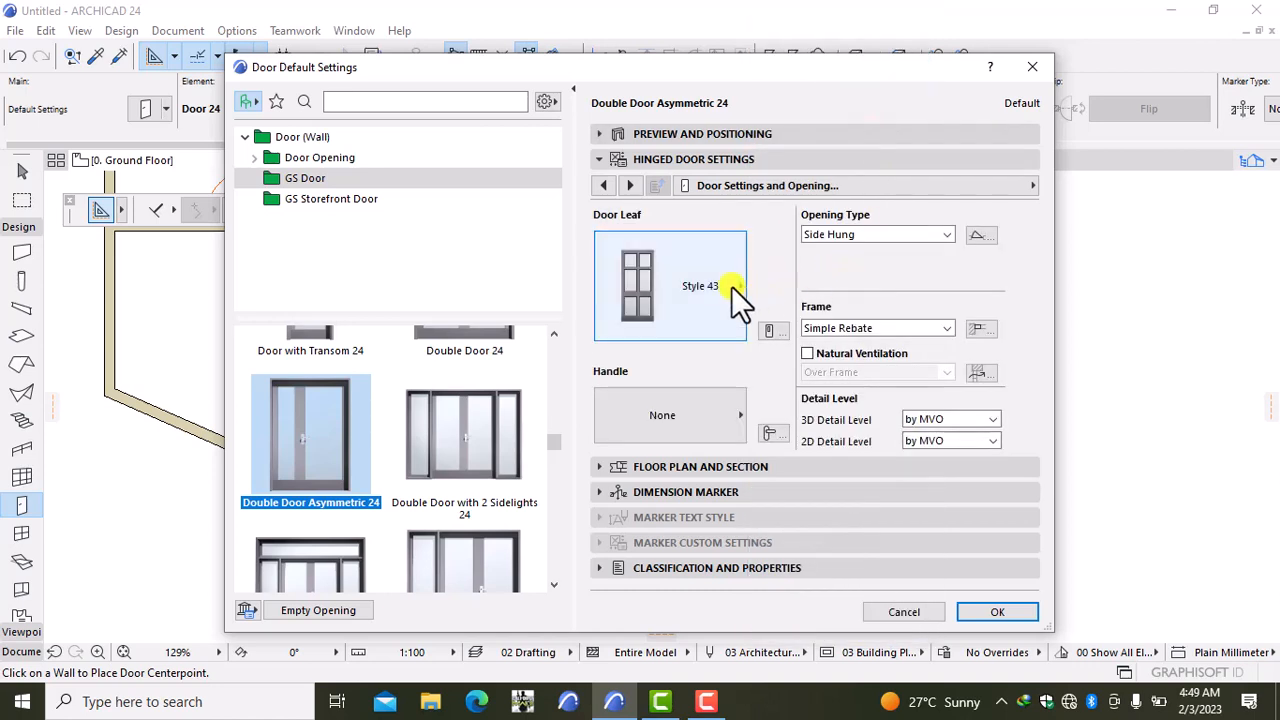
left_click(690, 405)
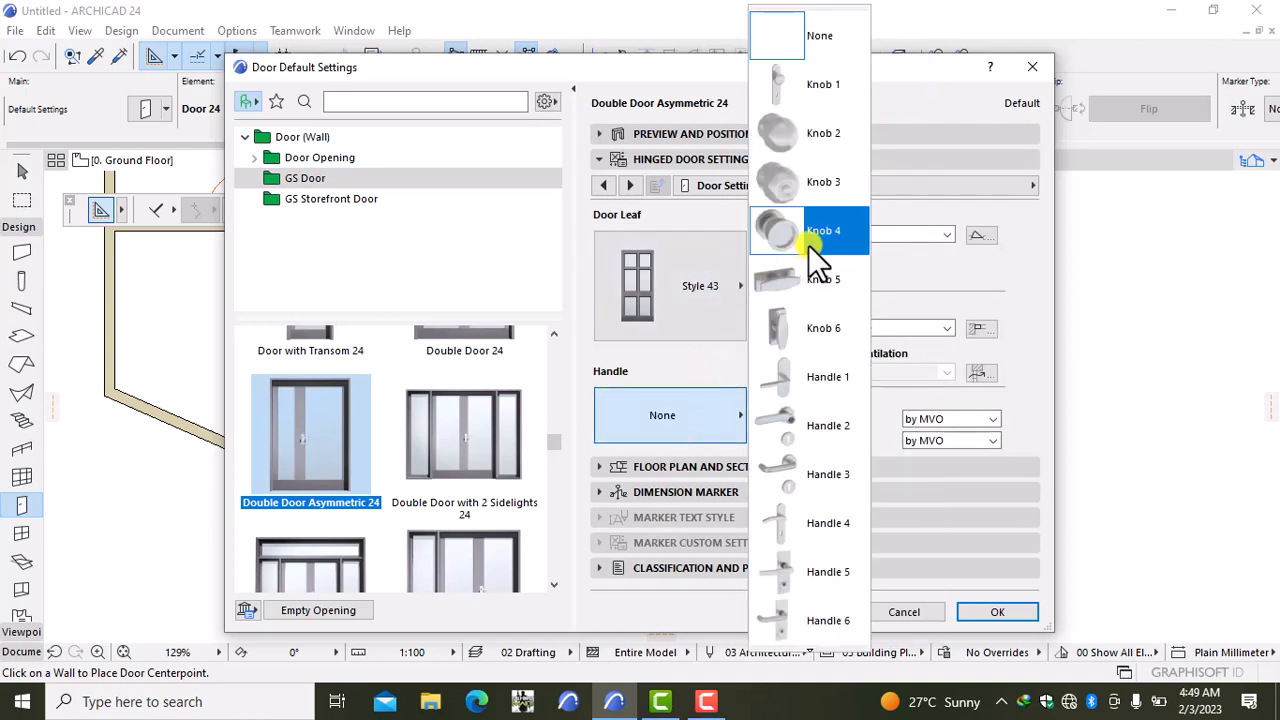
left_click(820, 477)
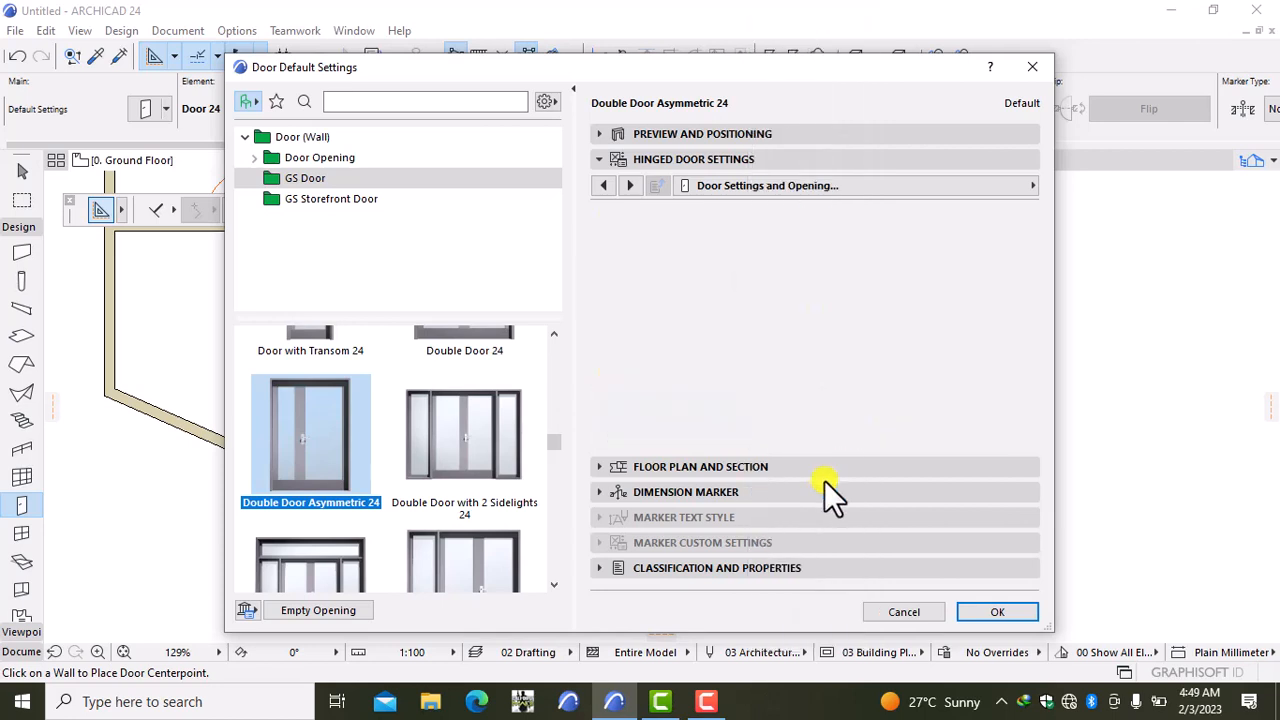
Step: Override the model view options for the door's 3D projections and turn off its opening line
left_click(934, 183)
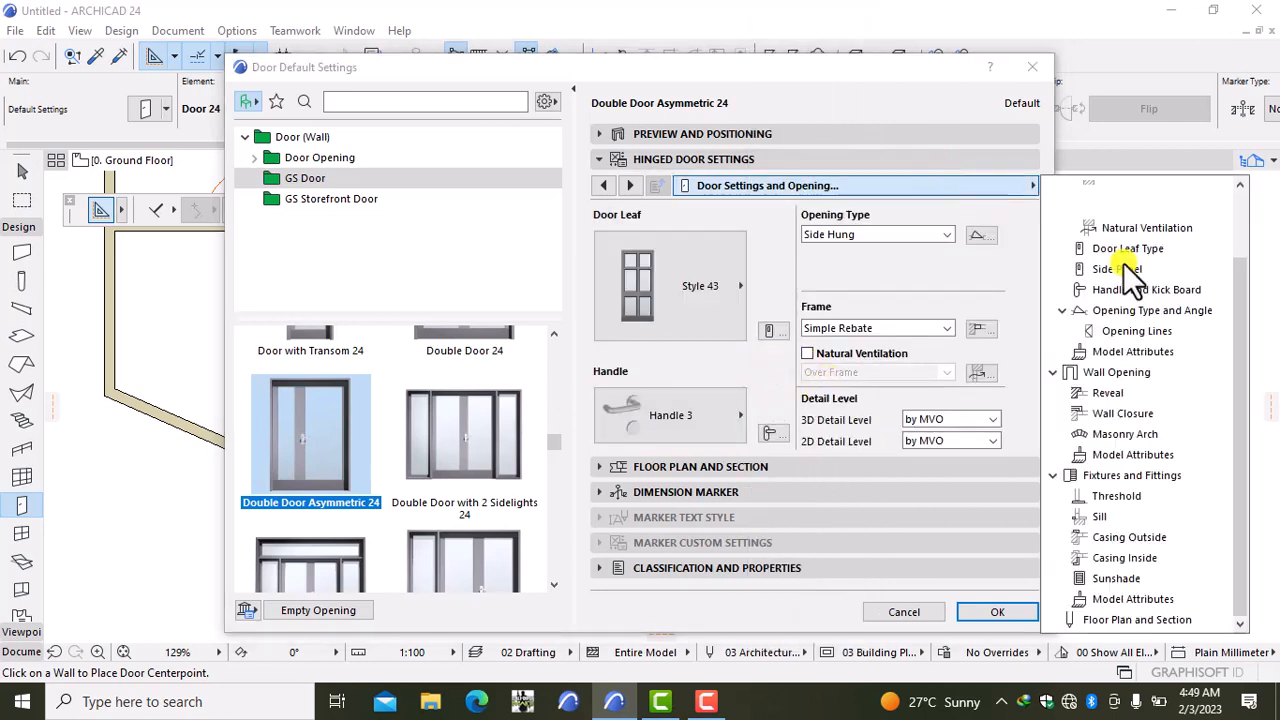
left_click(1132, 331)
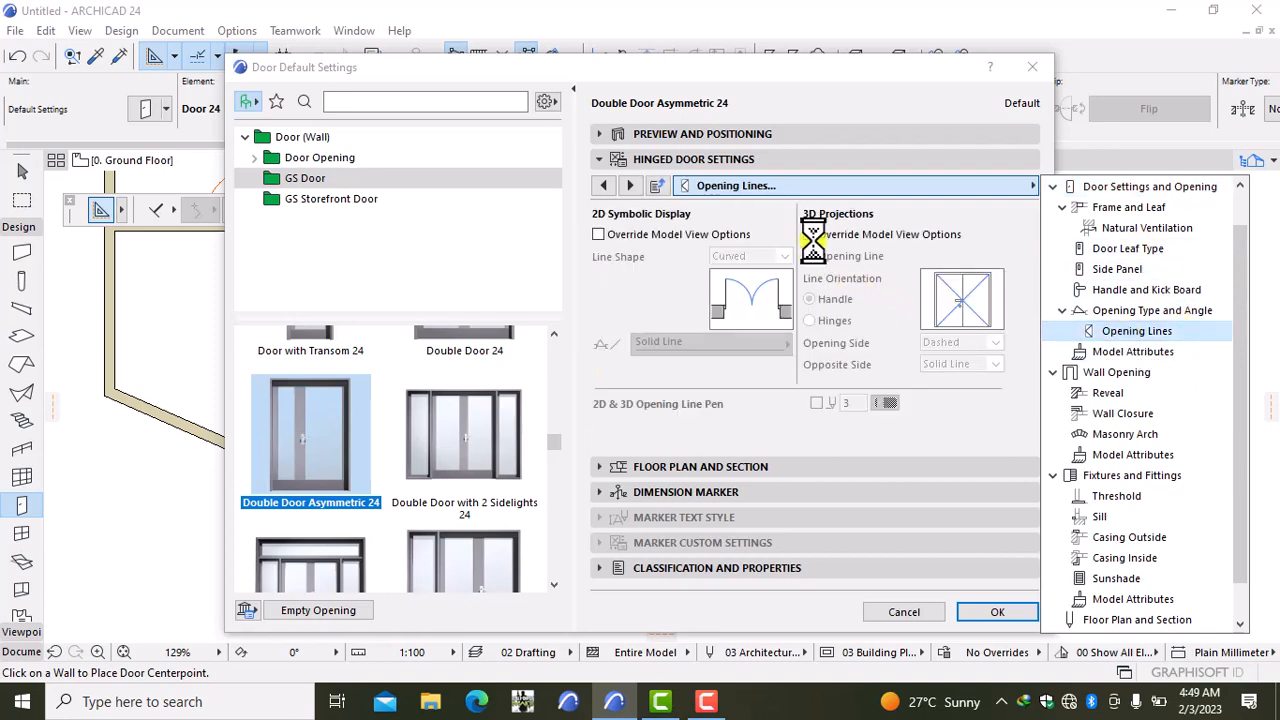
left_click(810, 236)
left_click(809, 234)
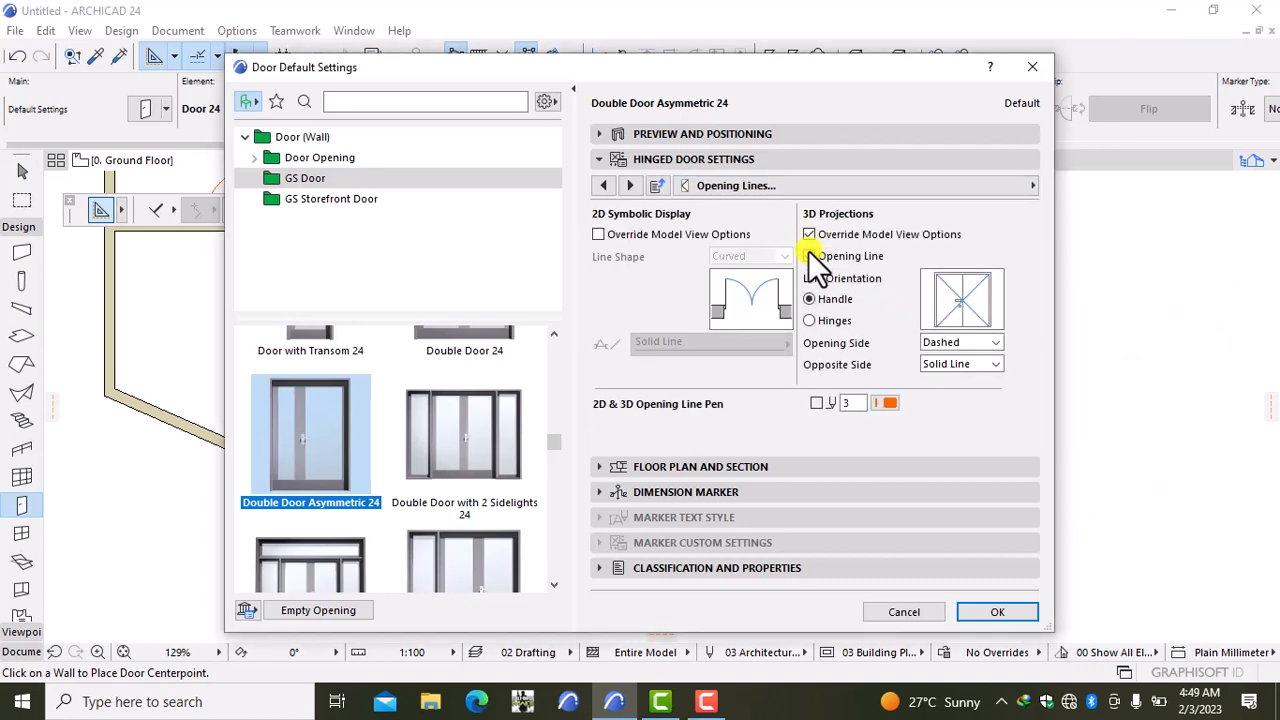
left_click(809, 256)
Step: Make the door's frame and leaf surfaces uniform and set them to Paint - Ivory Black
left_click(912, 186)
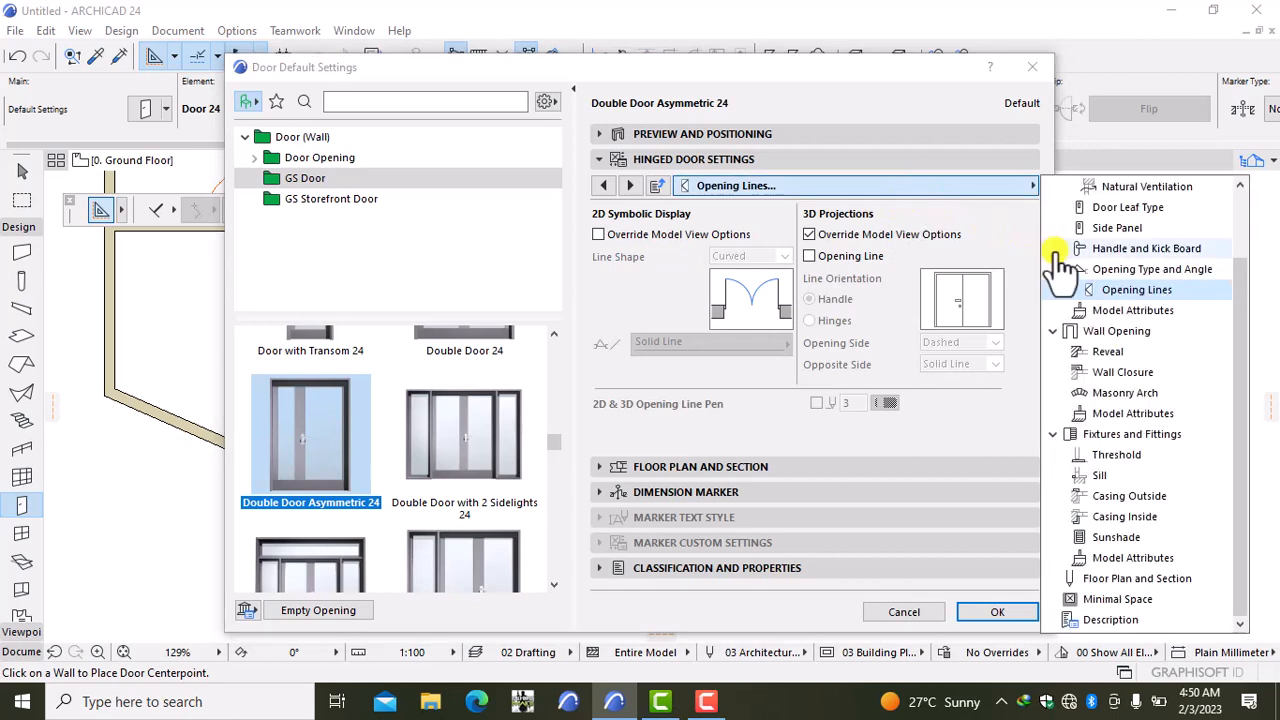
left_click(1118, 311)
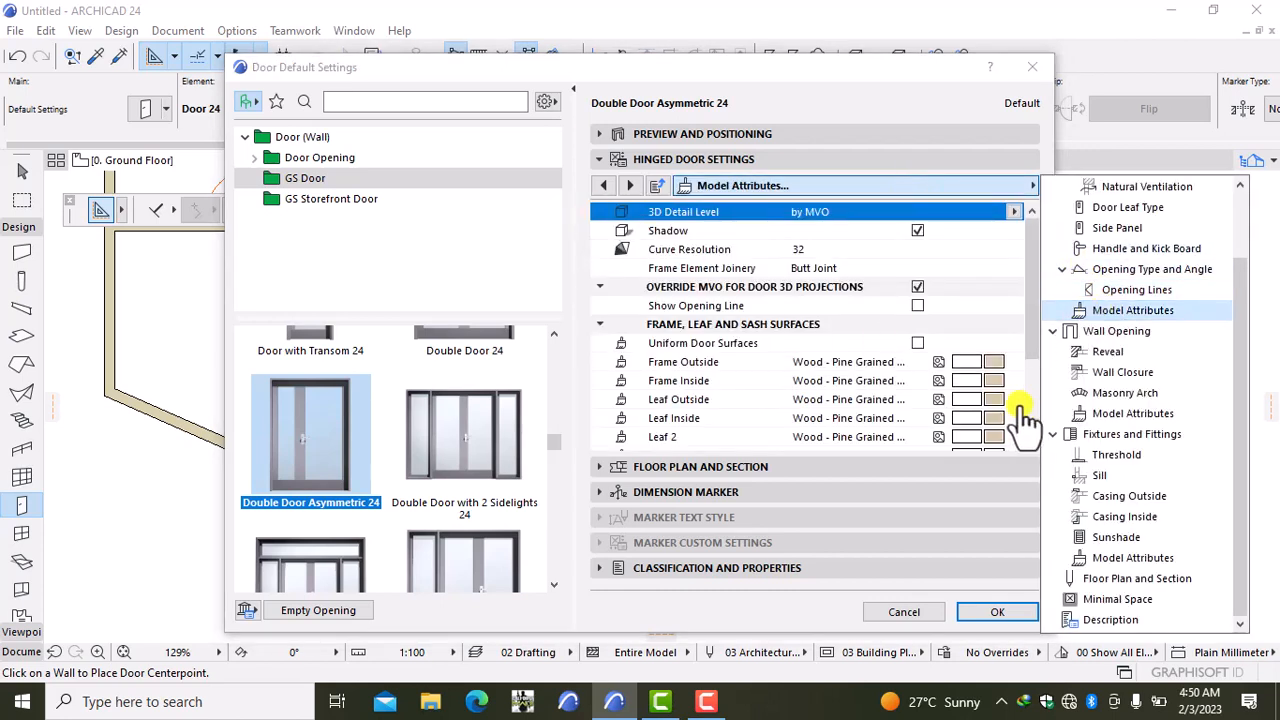
left_click(918, 347)
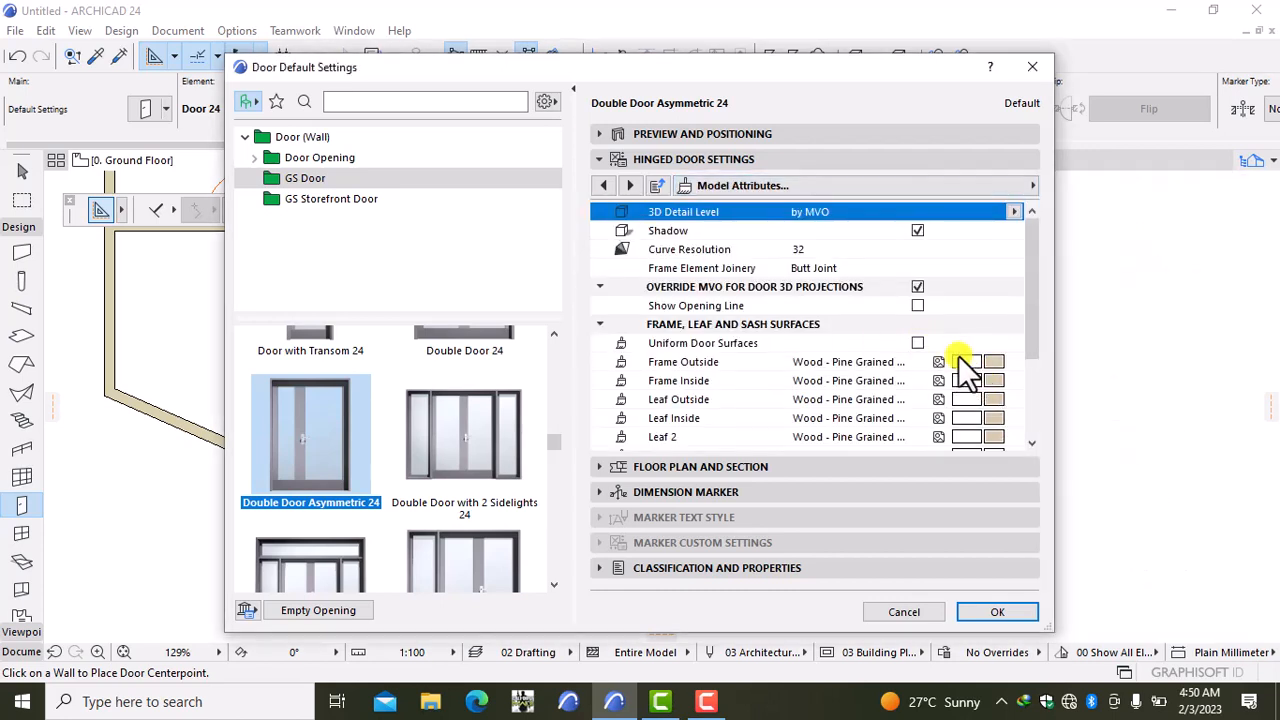
left_click(916, 341)
left_click(997, 359)
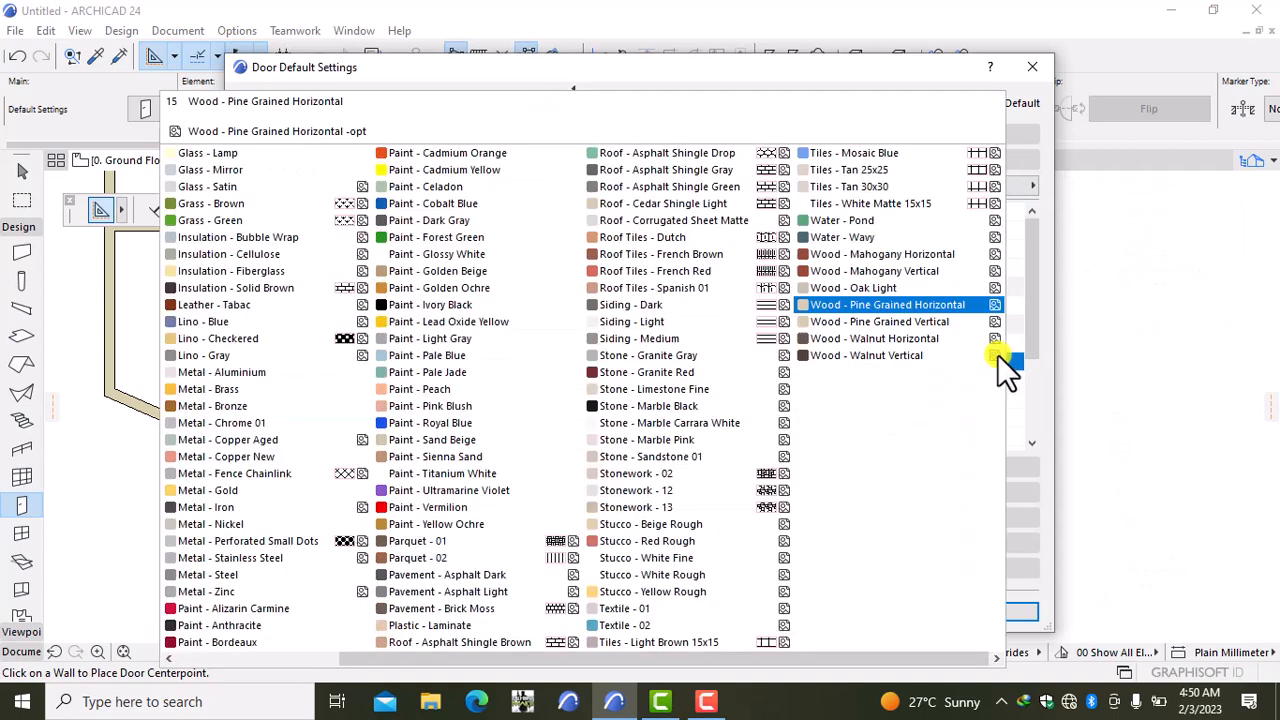
left_click(440, 304)
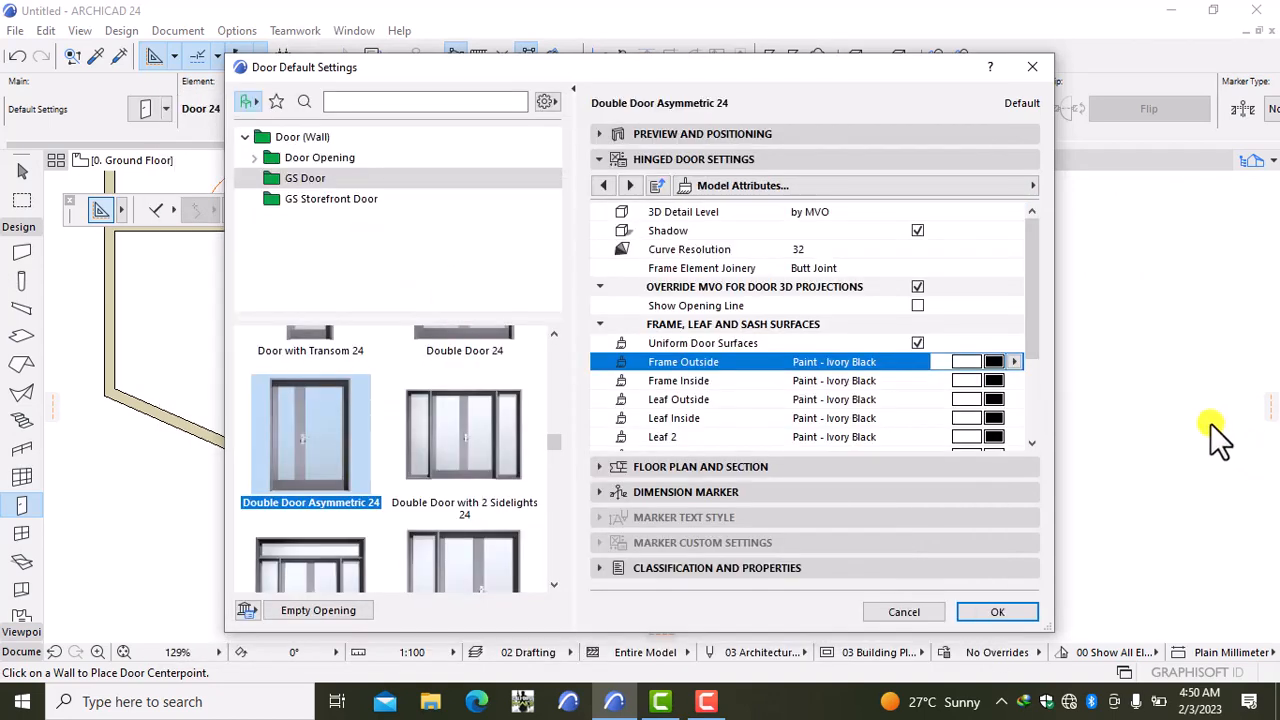
Step: Set the uniform width of the door's outside casing to 100
left_click(965, 186)
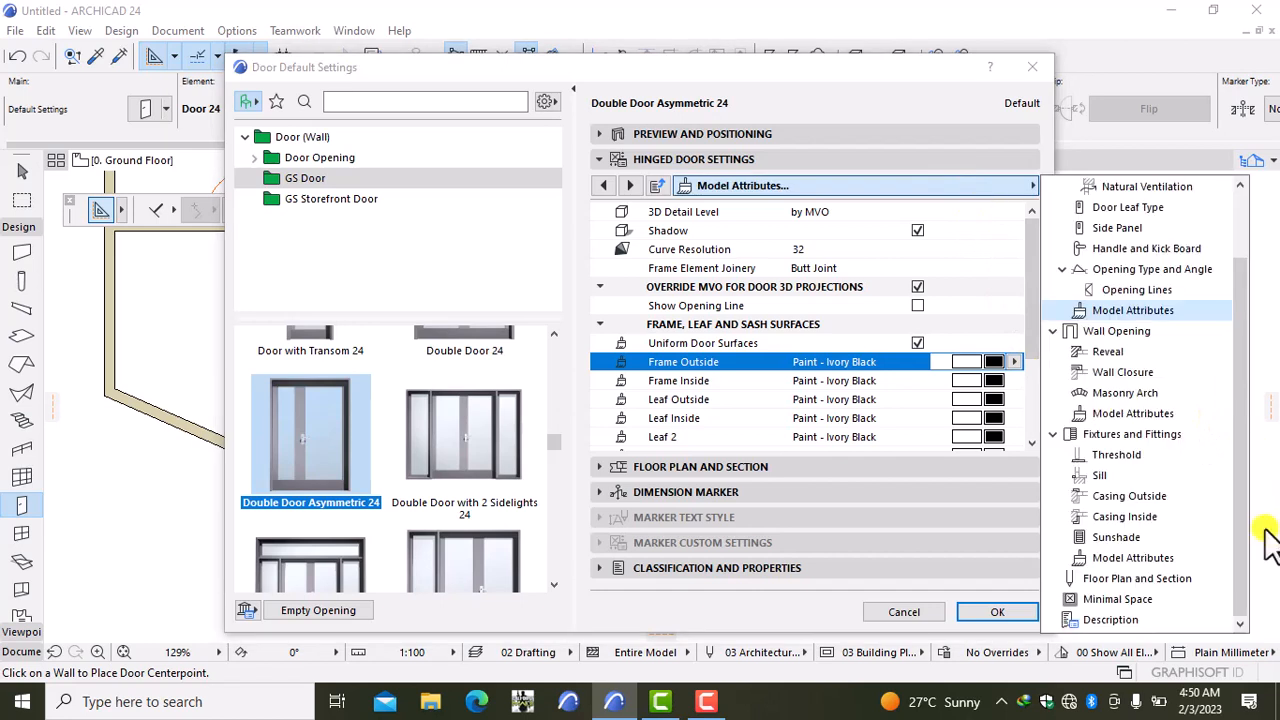
left_click(1135, 498)
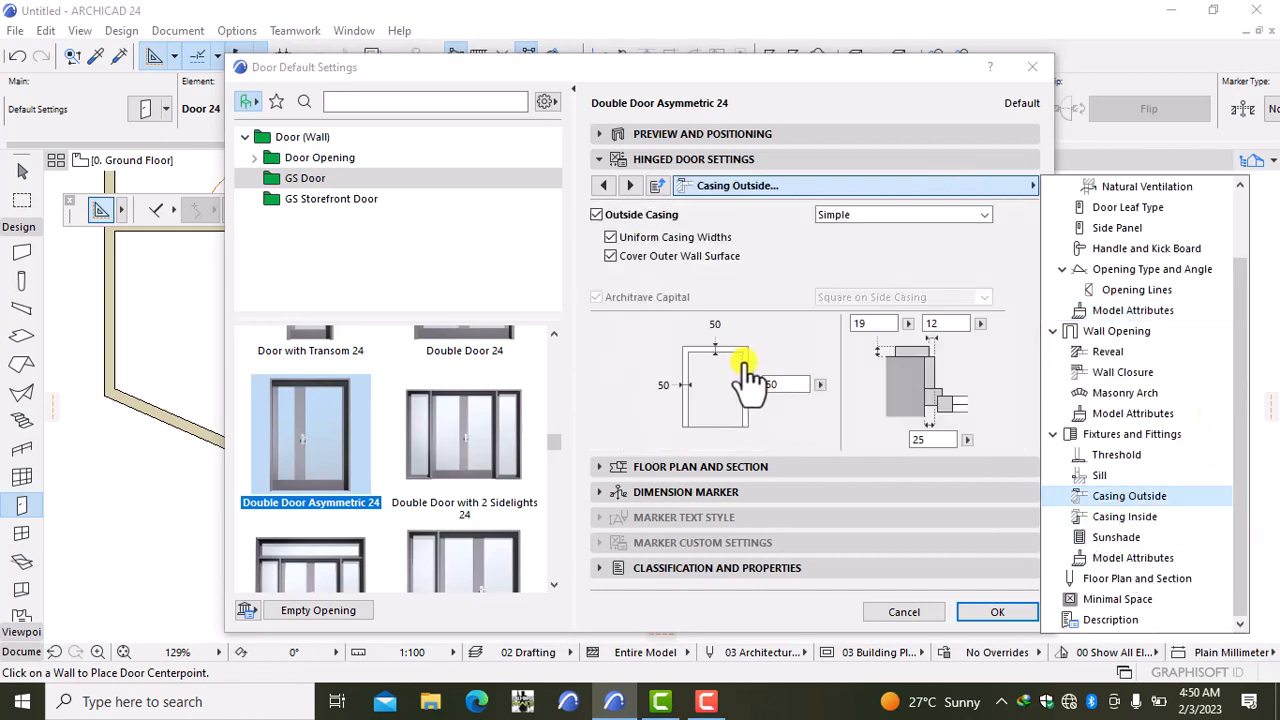
left_click(607, 245)
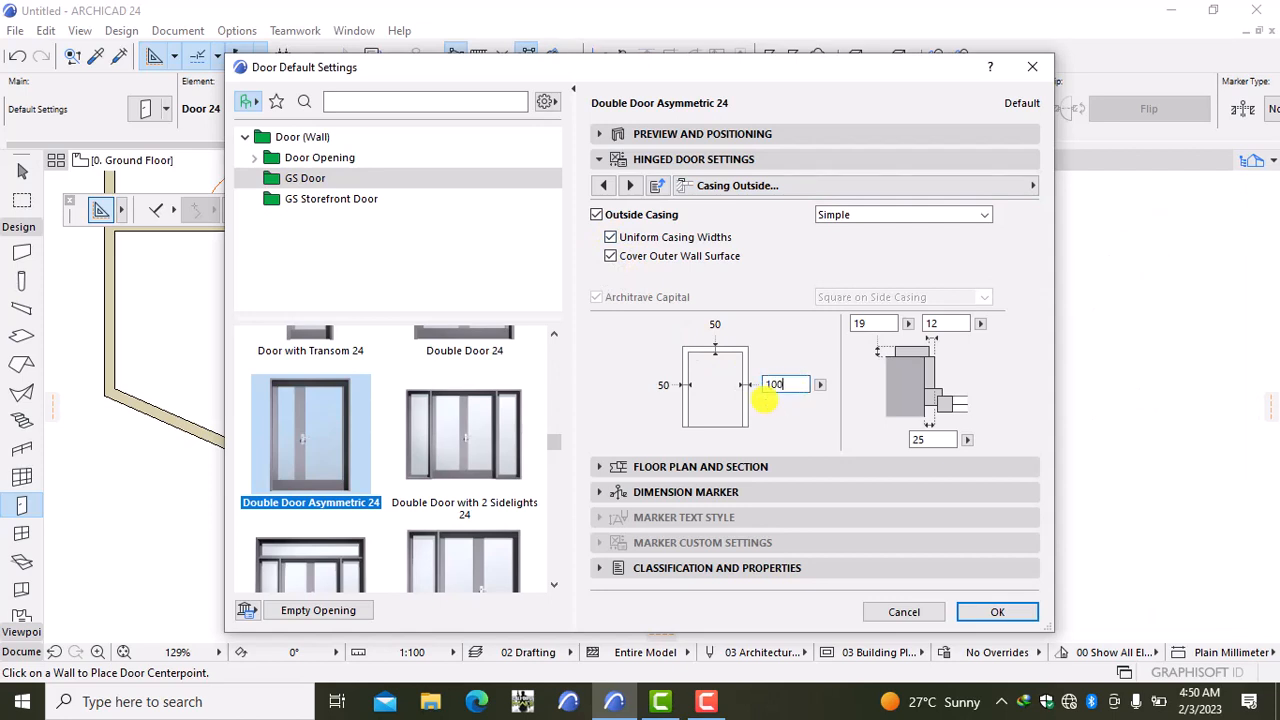
type("100")
key("Return")
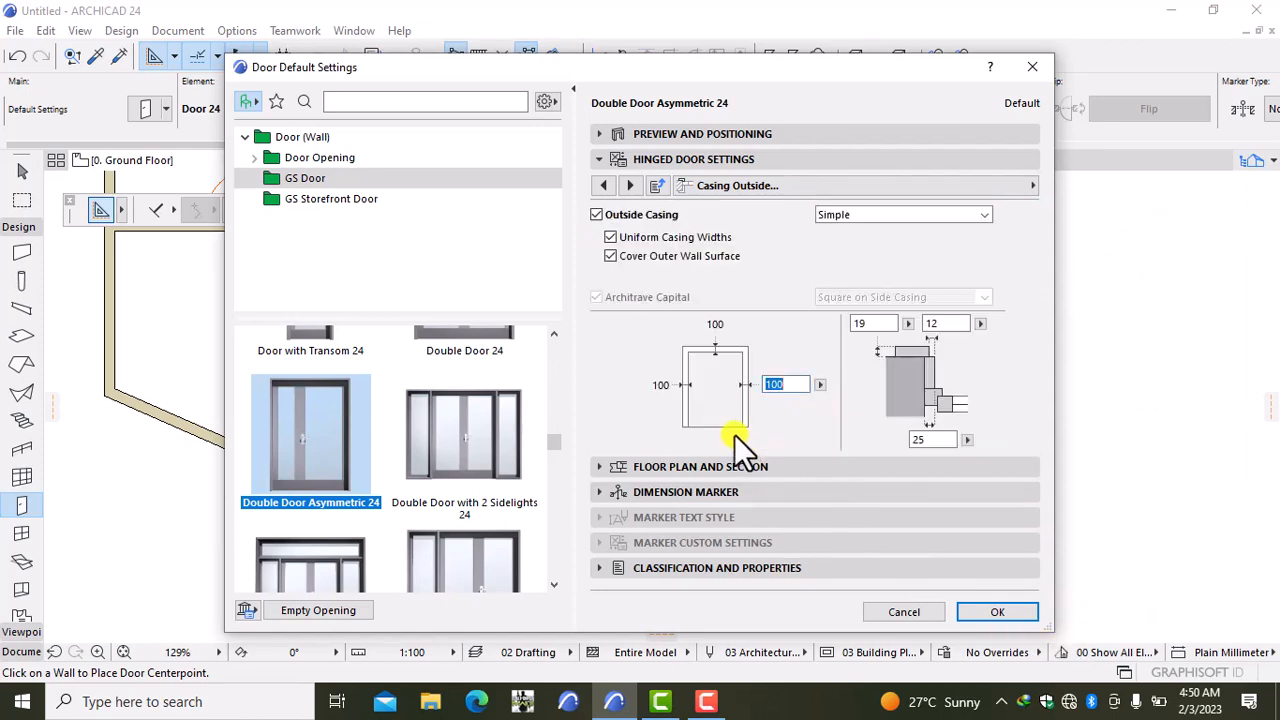
Step: Disable uniform widths for the outside casing, set its left side width to 100, and accept the door settings
left_click(610, 237)
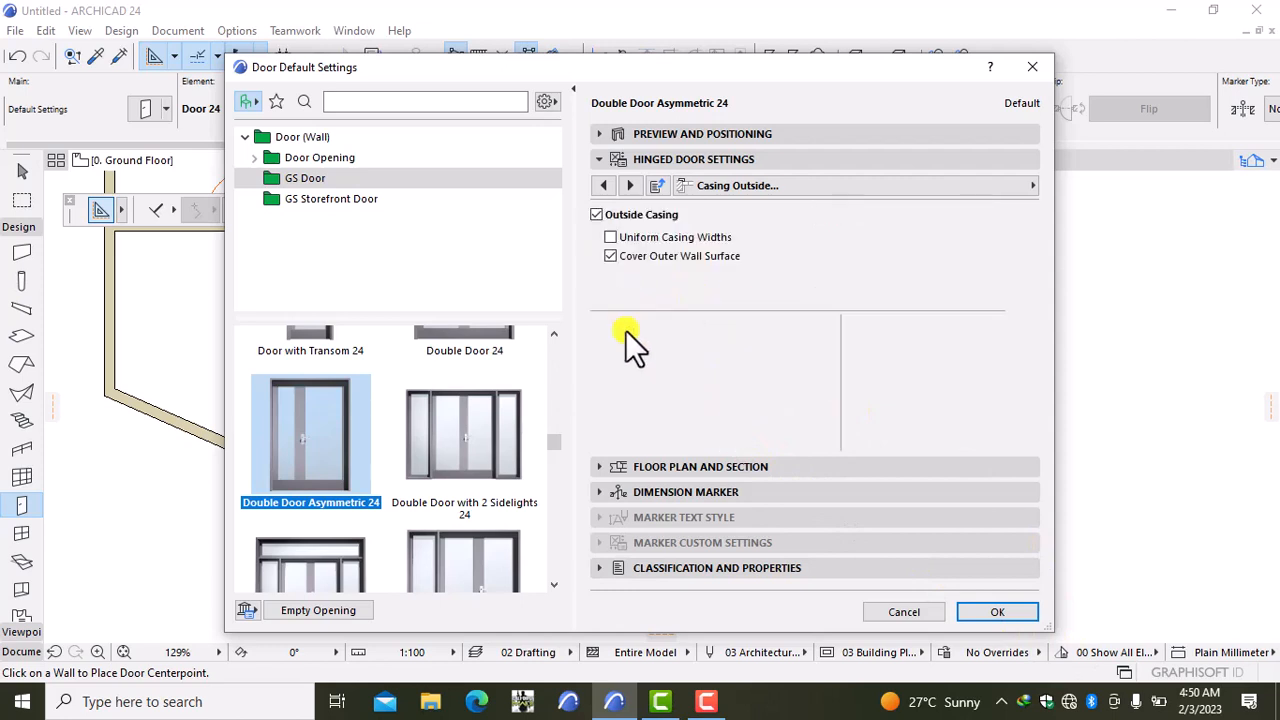
left_click(625, 383)
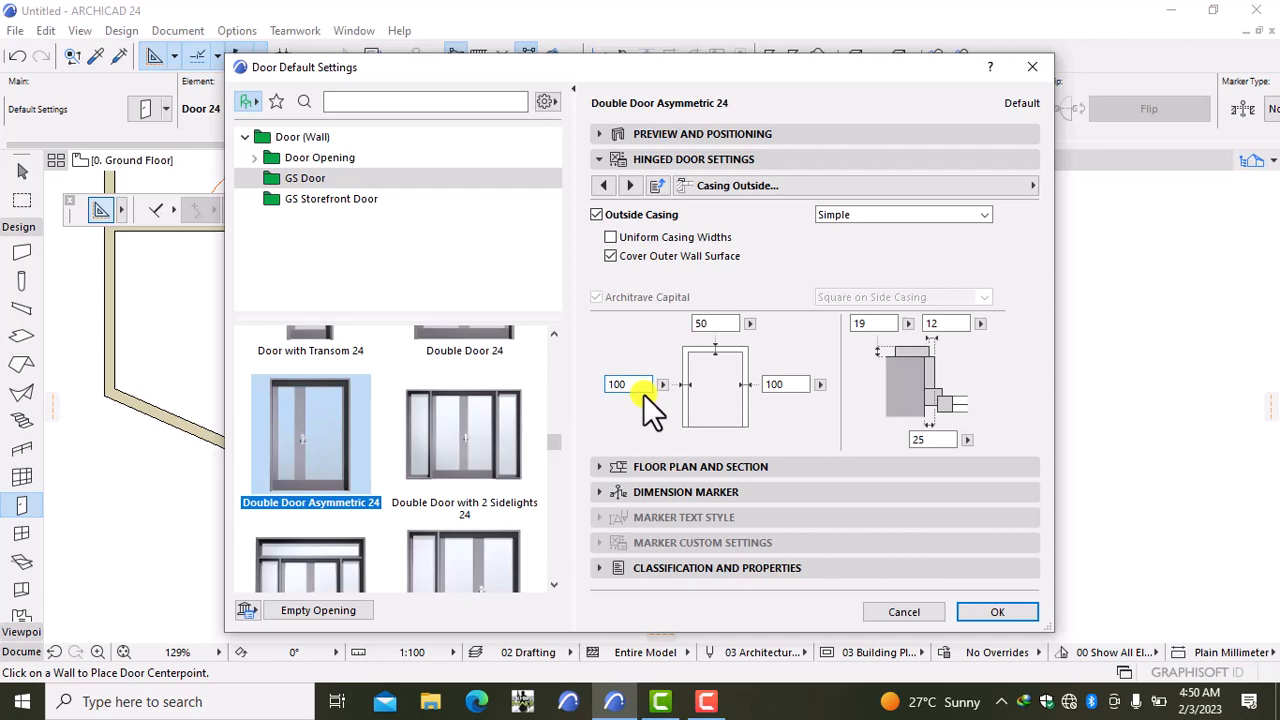
key("Return")
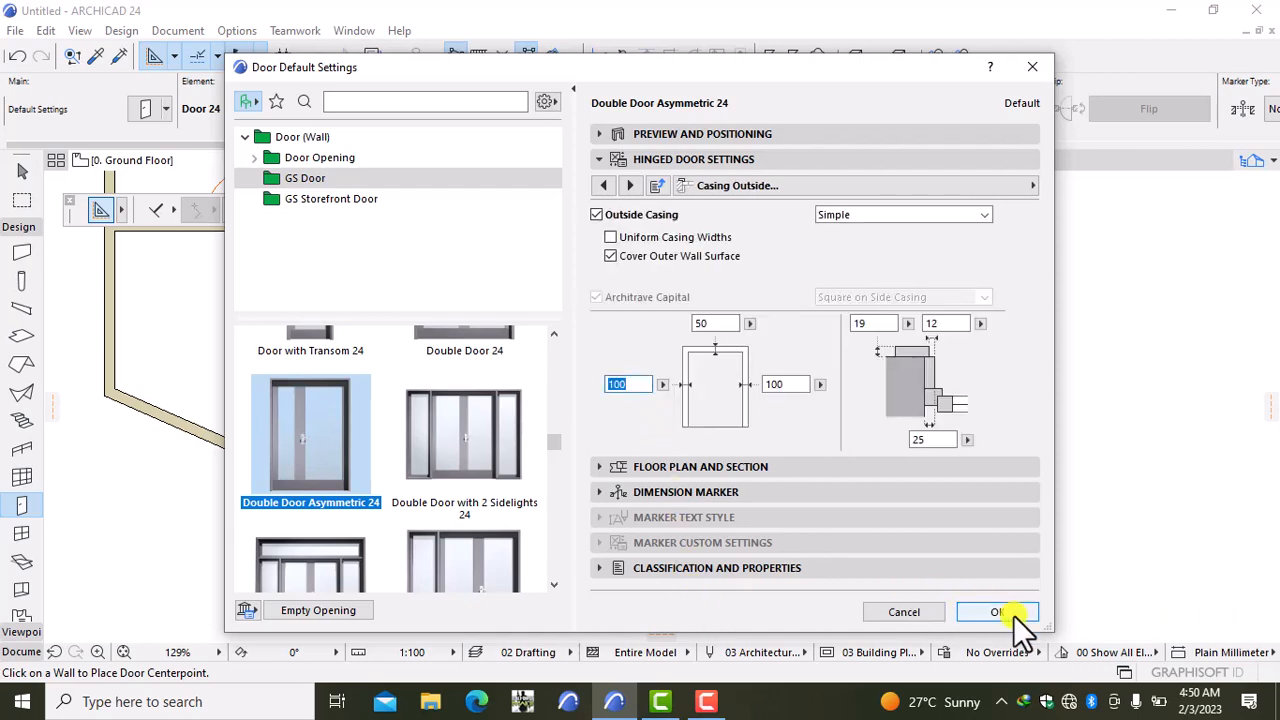
left_click(1000, 612)
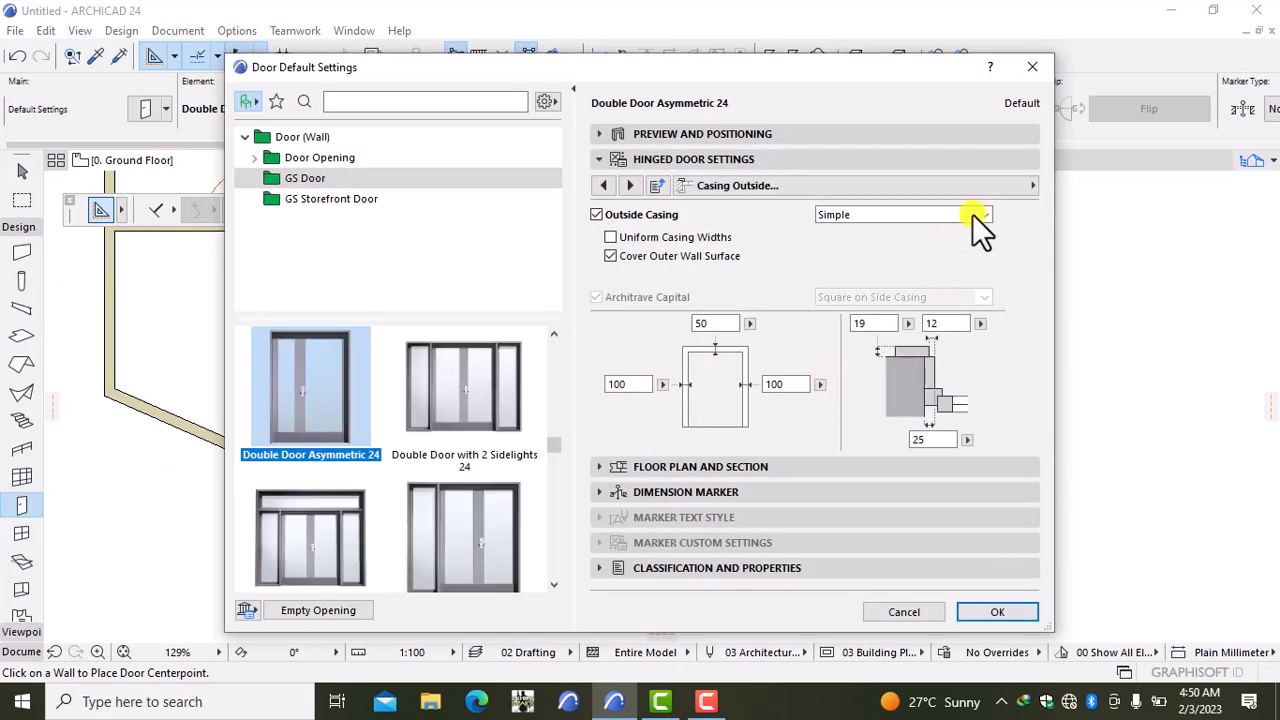
Step: Set the default door's uniform casing surface to Paint - Glossy White and accept the door settings
left_click(989, 190)
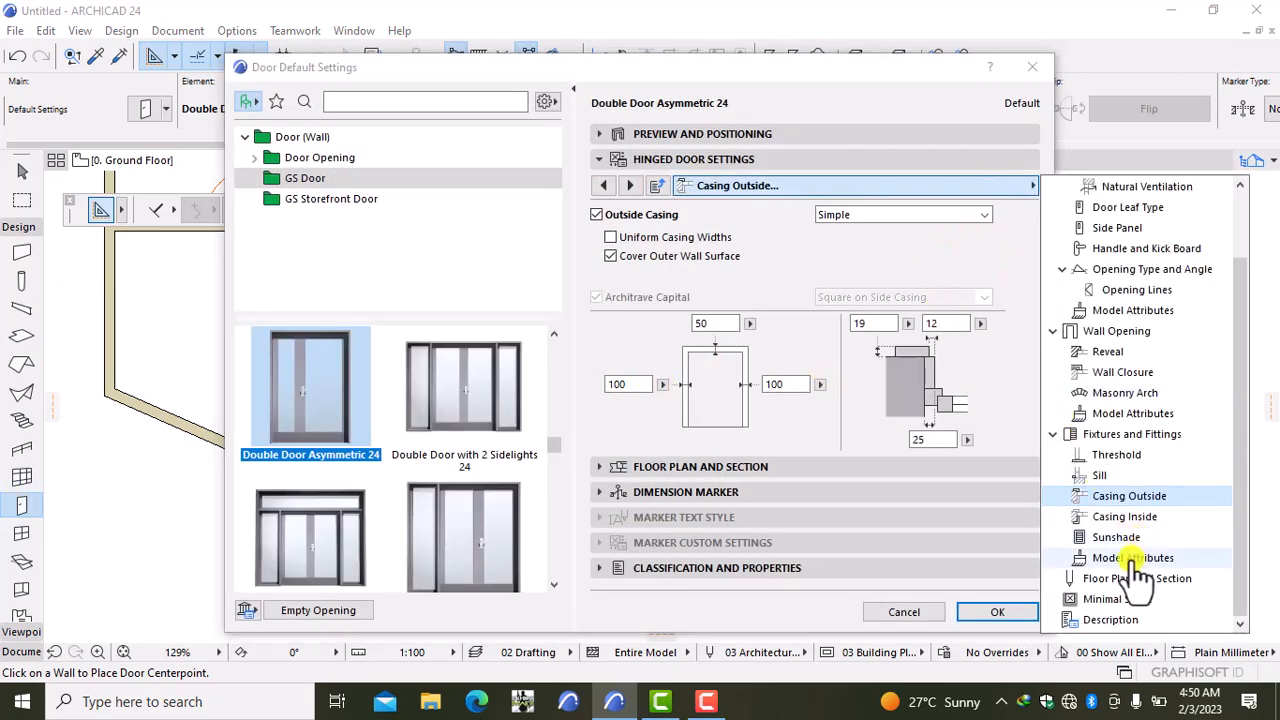
left_click(1133, 558)
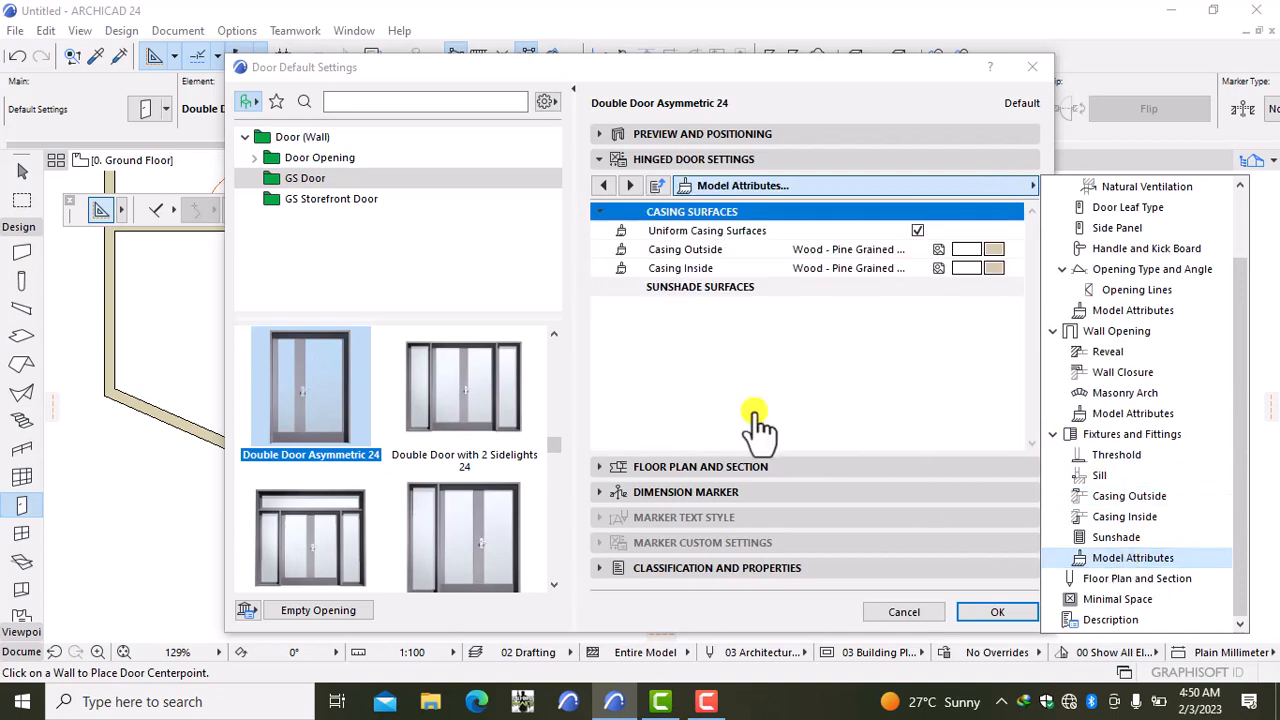
left_click(965, 253)
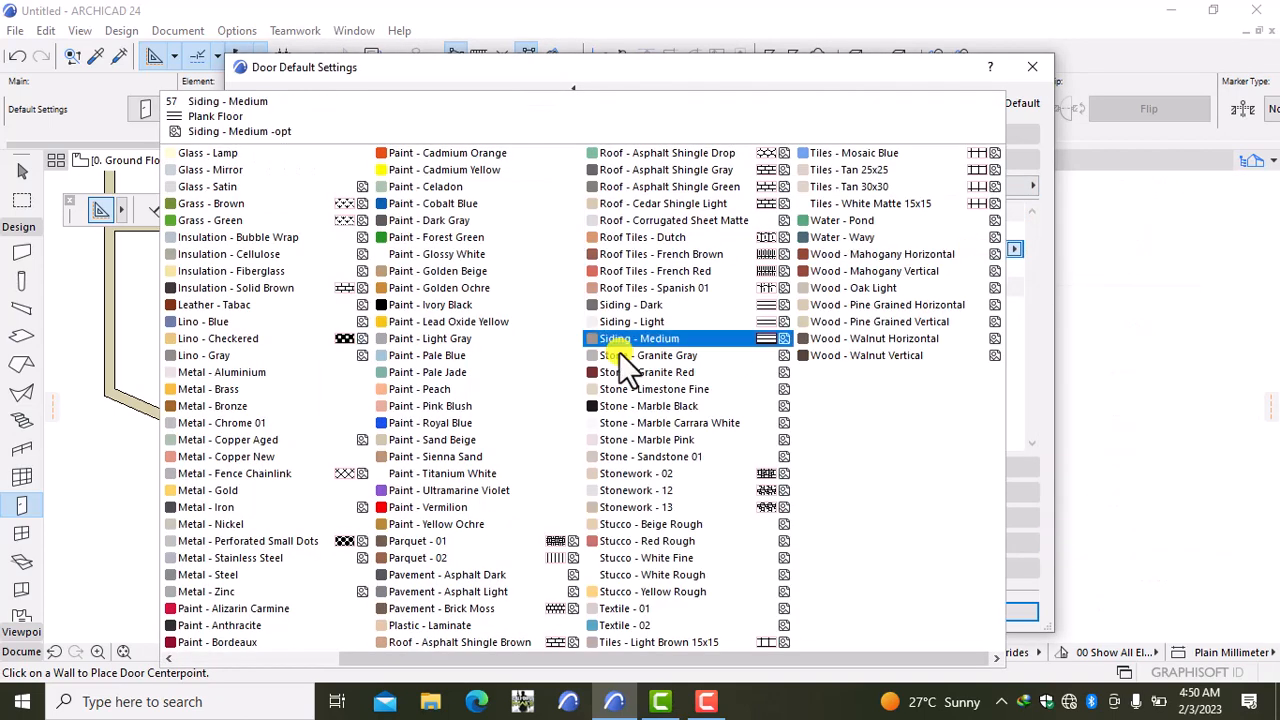
left_click(454, 258)
left_click(980, 610)
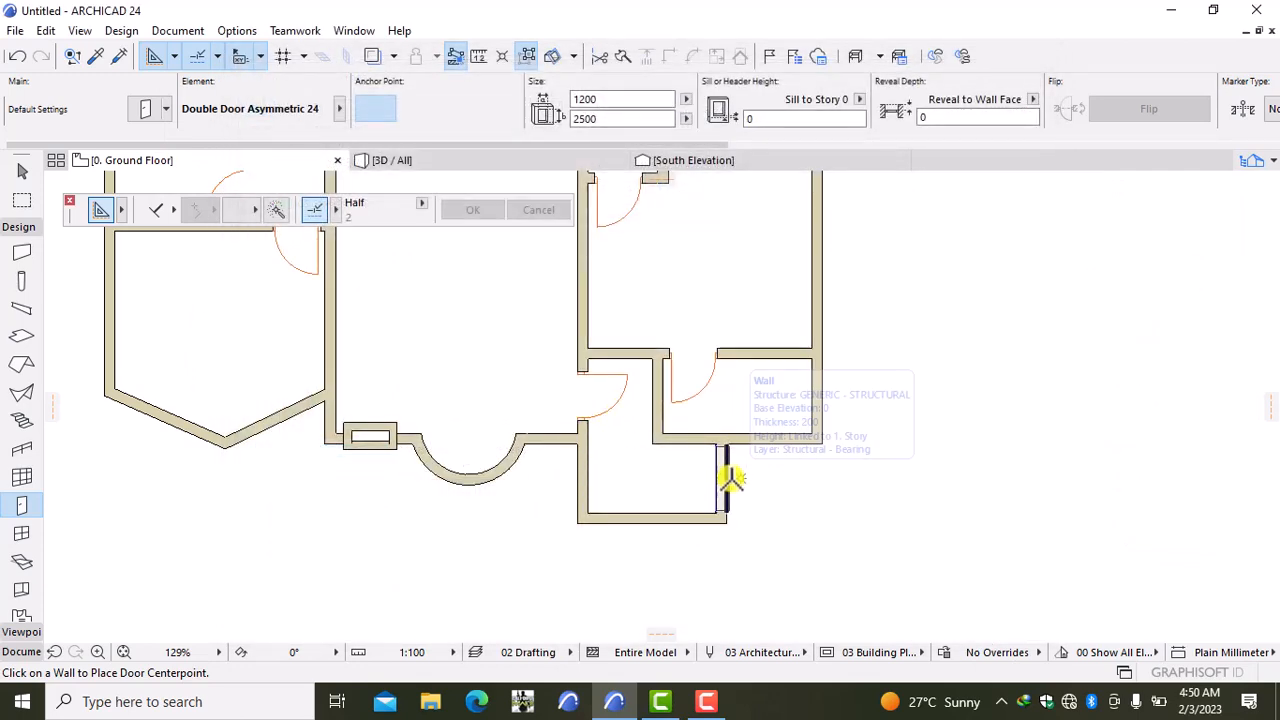
Step: Place the asymmetric double door in the entrance room's east wall, opening outward with the wider leaf to the south, and inspect it in 3D
left_click(729, 479)
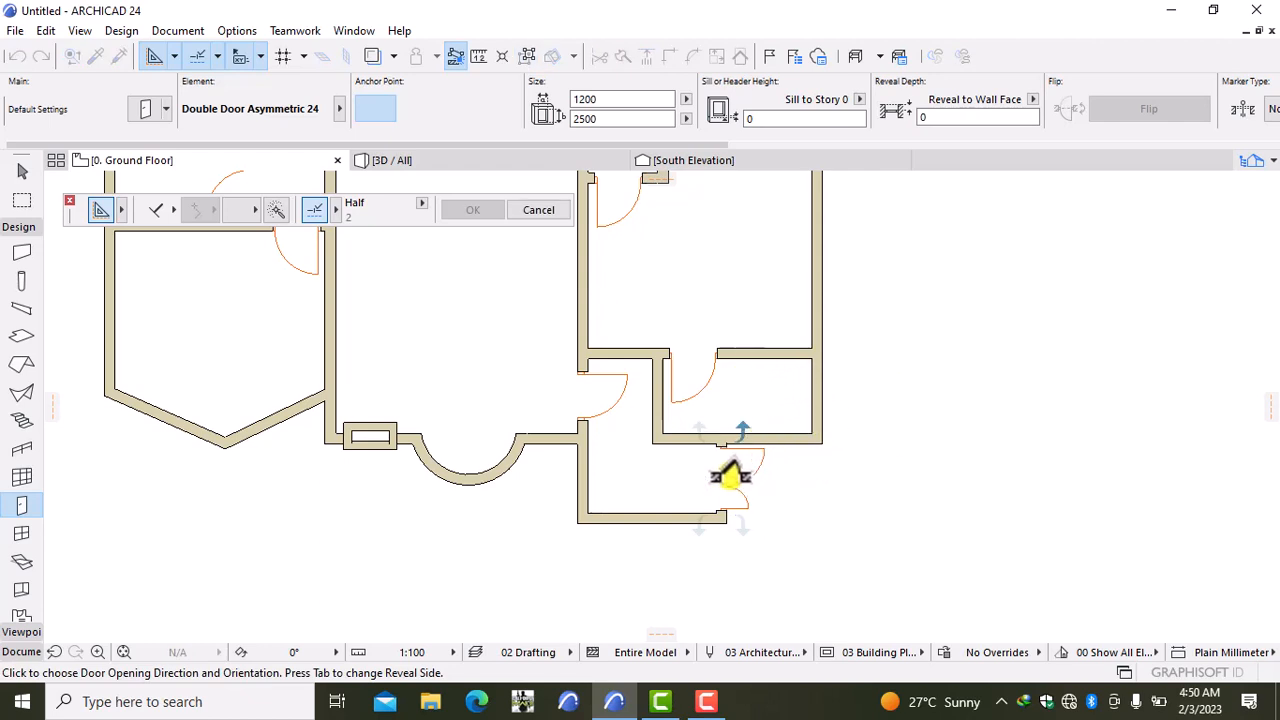
left_click(776, 524)
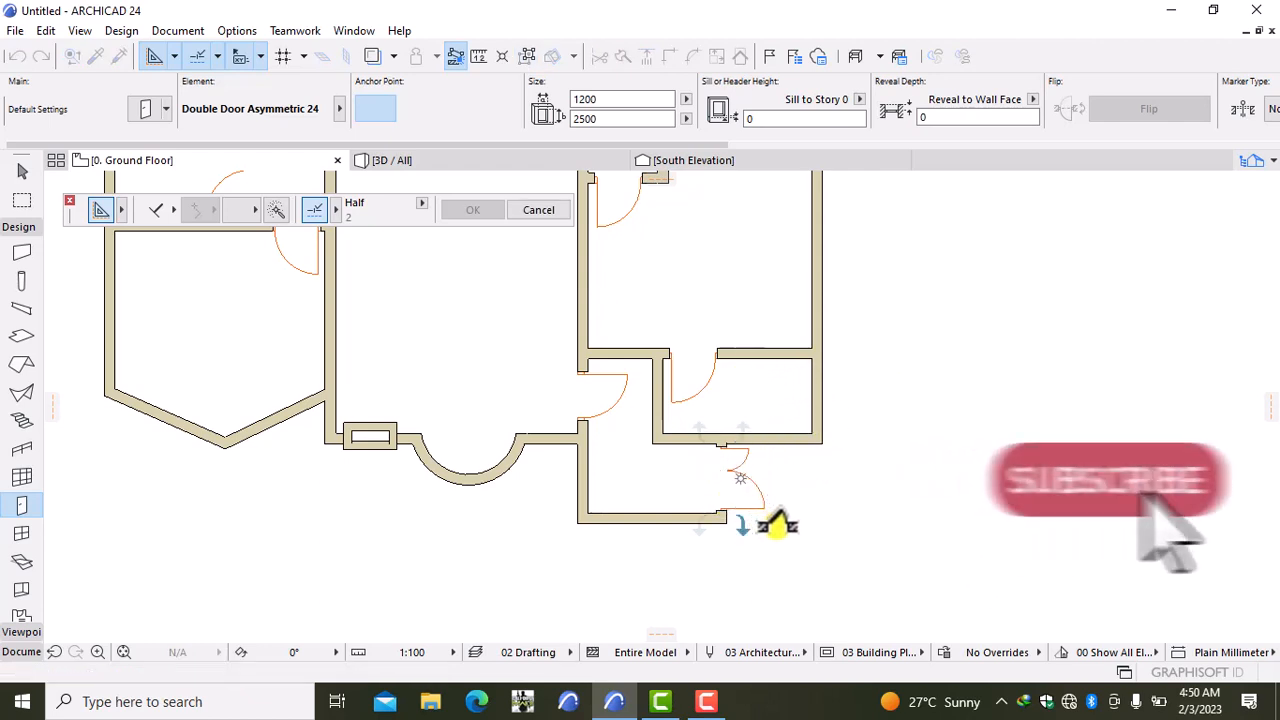
left_click(444, 158)
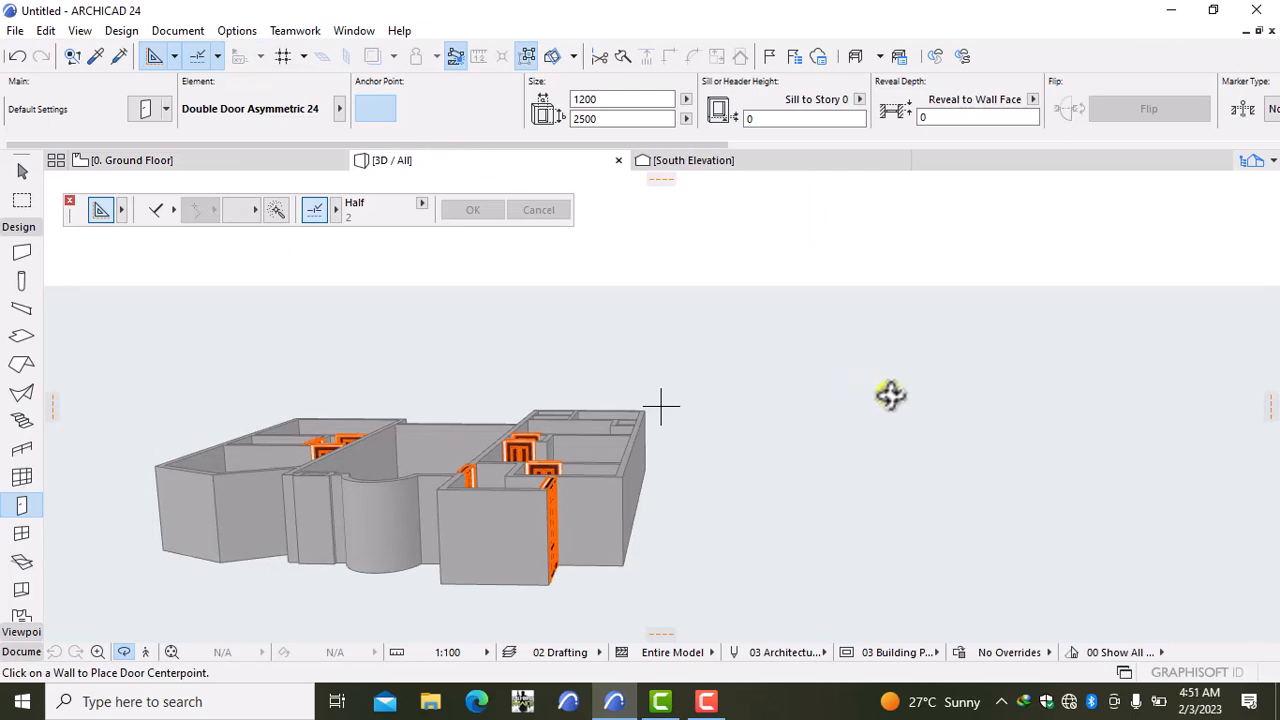
right_click(890, 395)
left_click(941, 438)
left_click_drag(862, 384, 939, 417)
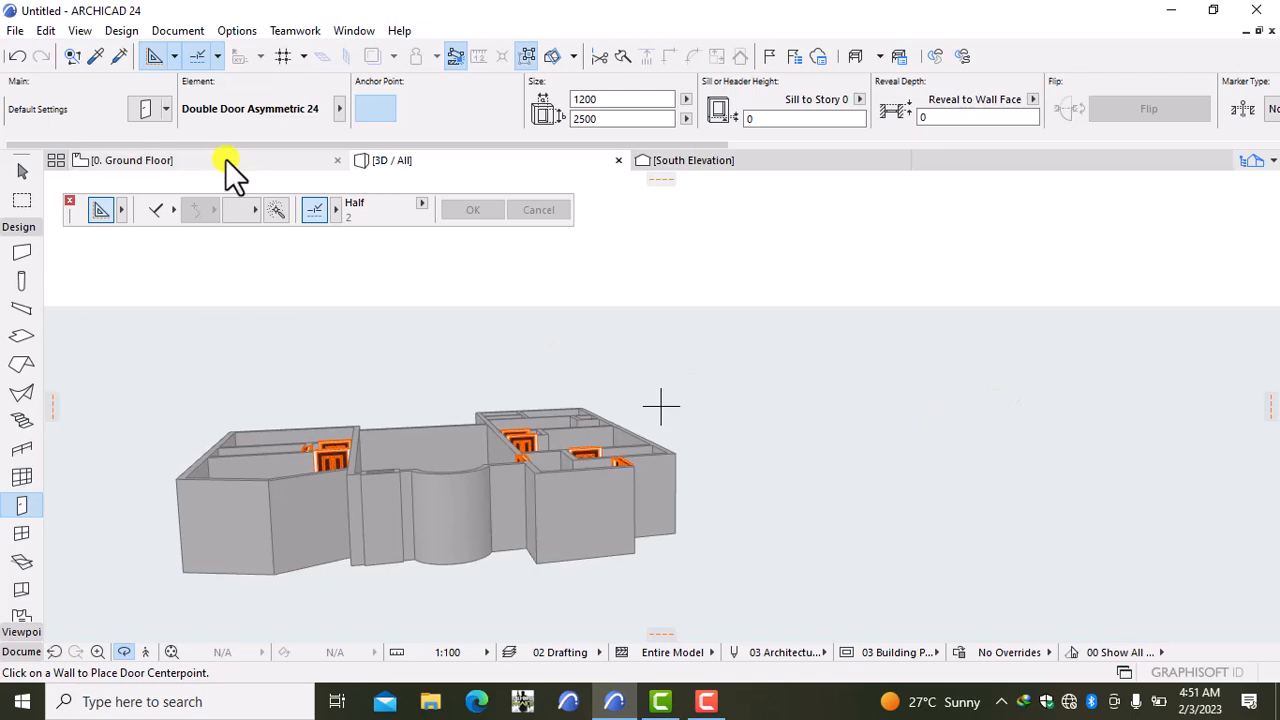
Step: Return to the ground floor plan and choose Door 24 as the default door type
left_click(225, 158)
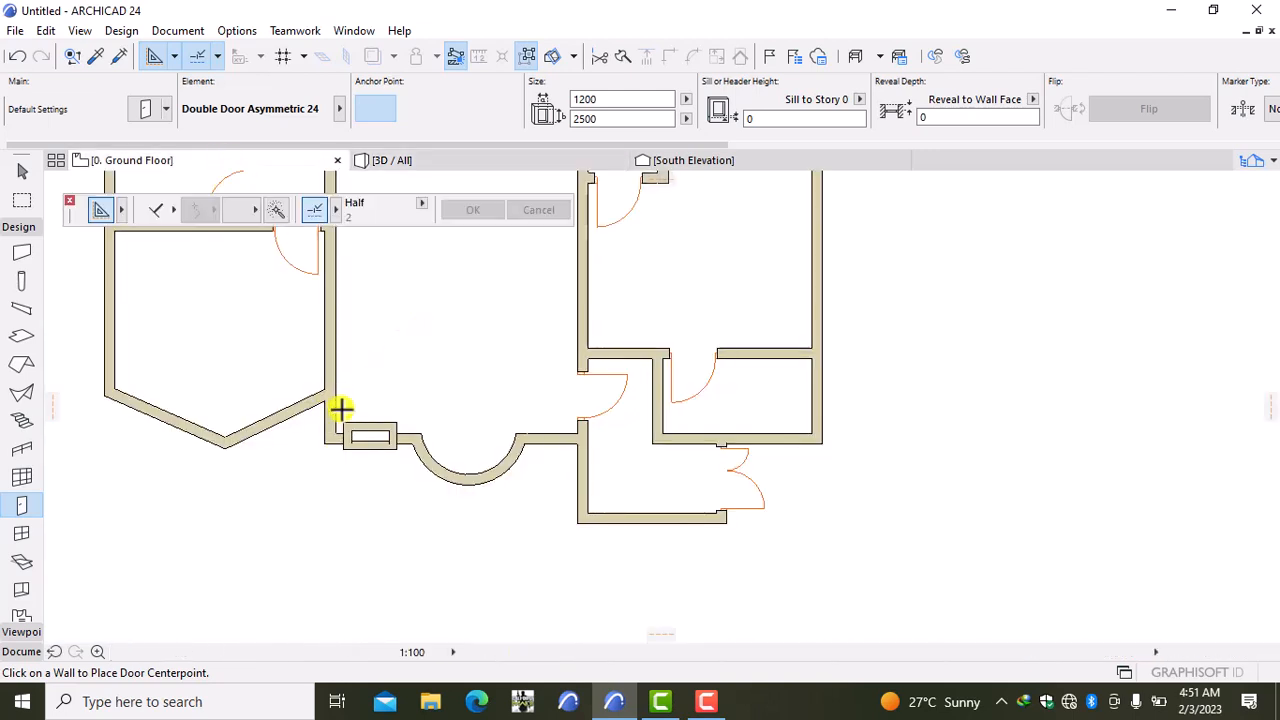
scroll(340, 415, "down", 5)
middle_click_drag(352, 442, 606, 529)
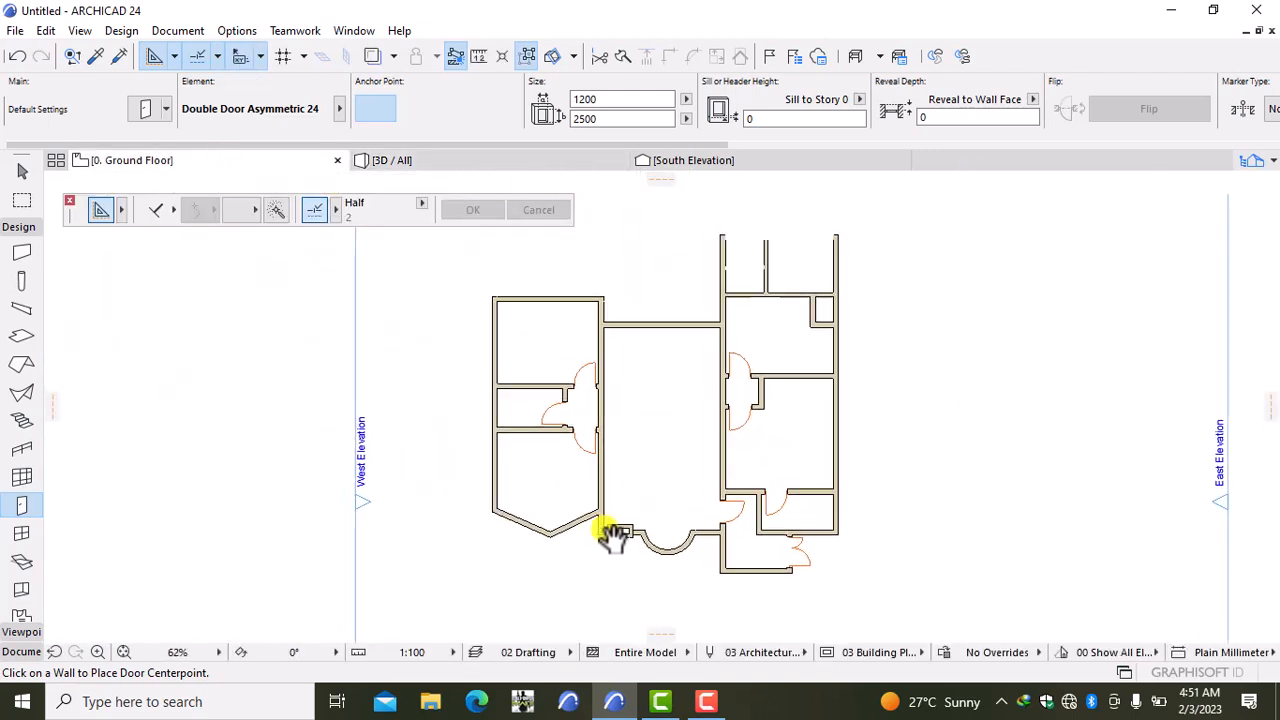
scroll(625, 487, "up", 1)
middle_click_drag(625, 487, 499, 500)
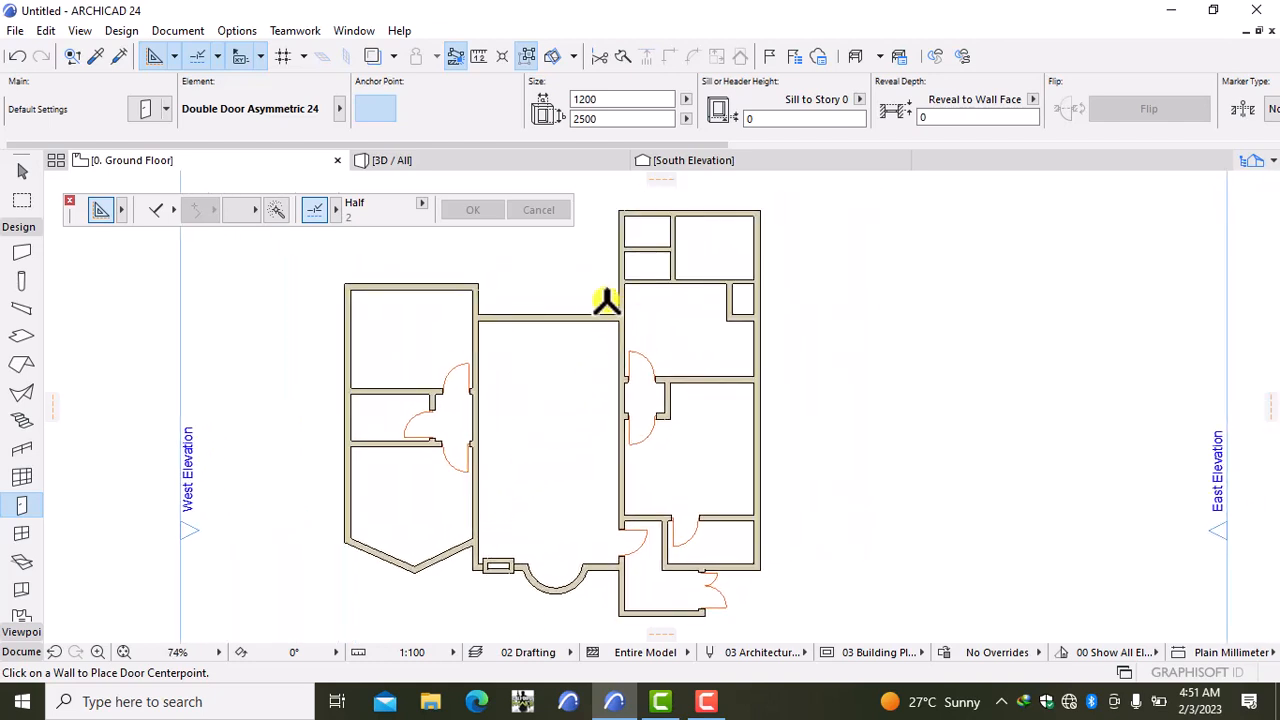
double_click(22, 505)
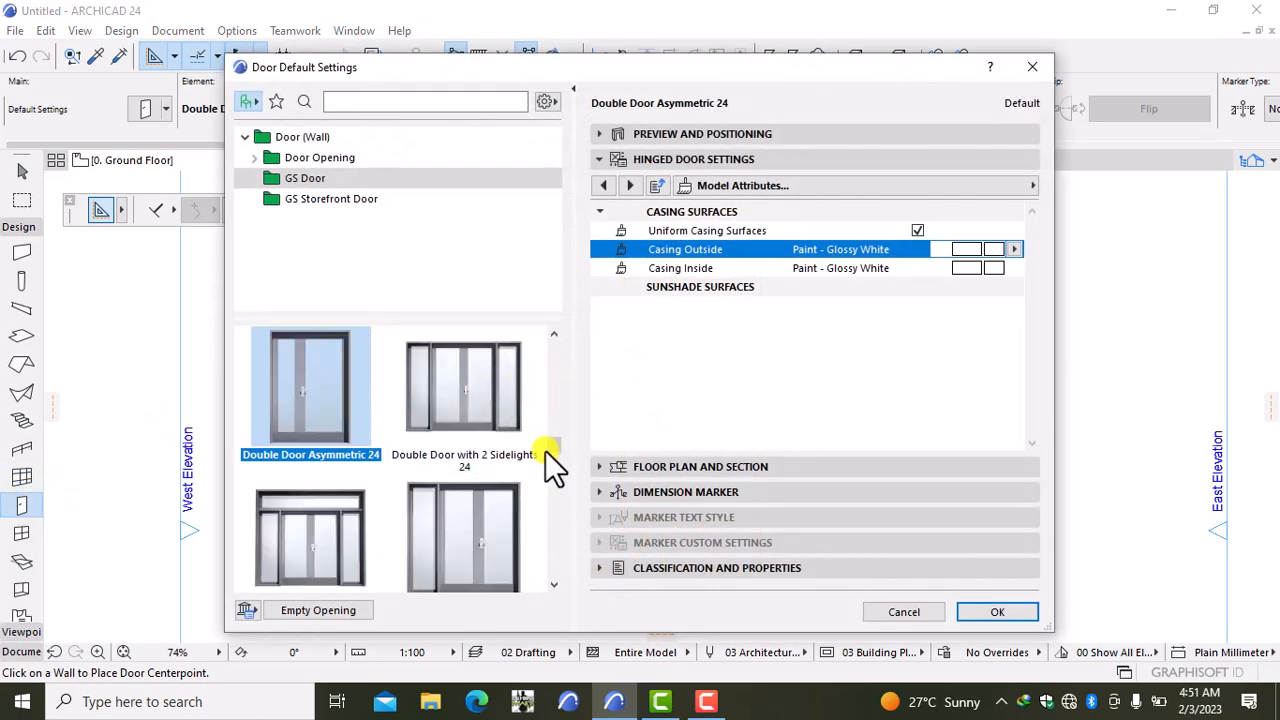
left_click_drag(550, 445, 547, 395)
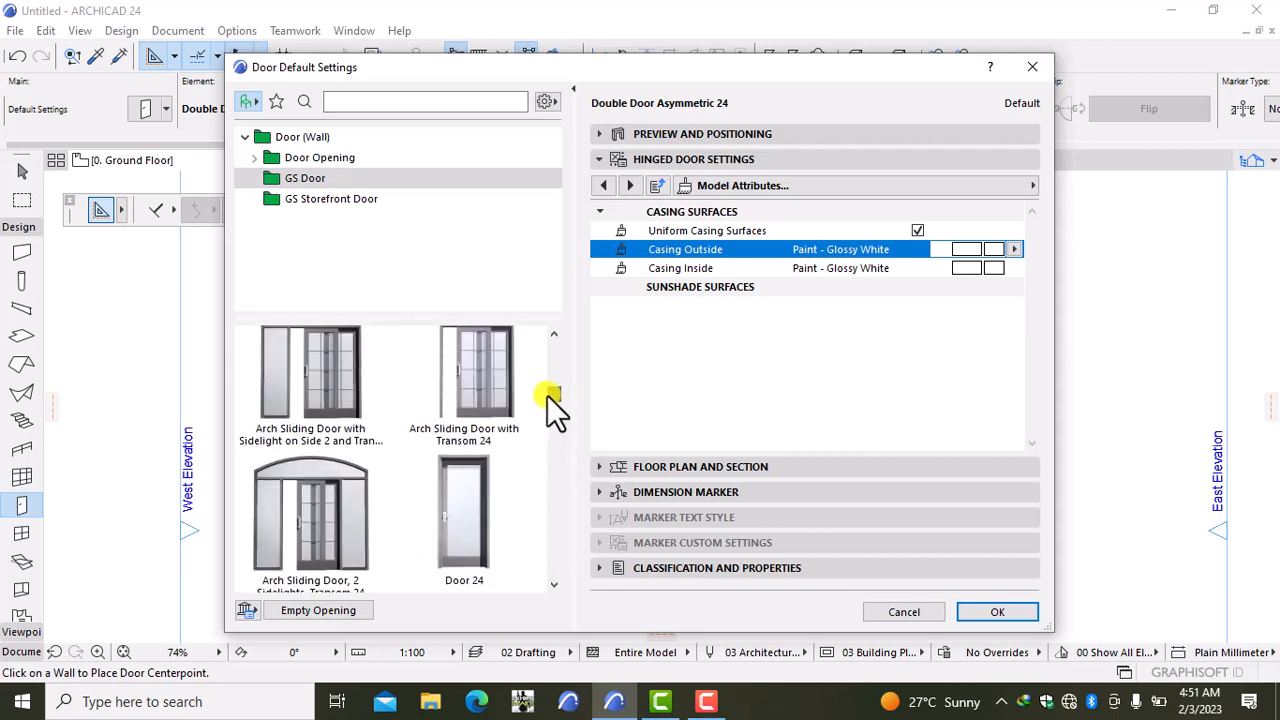
left_click(474, 480)
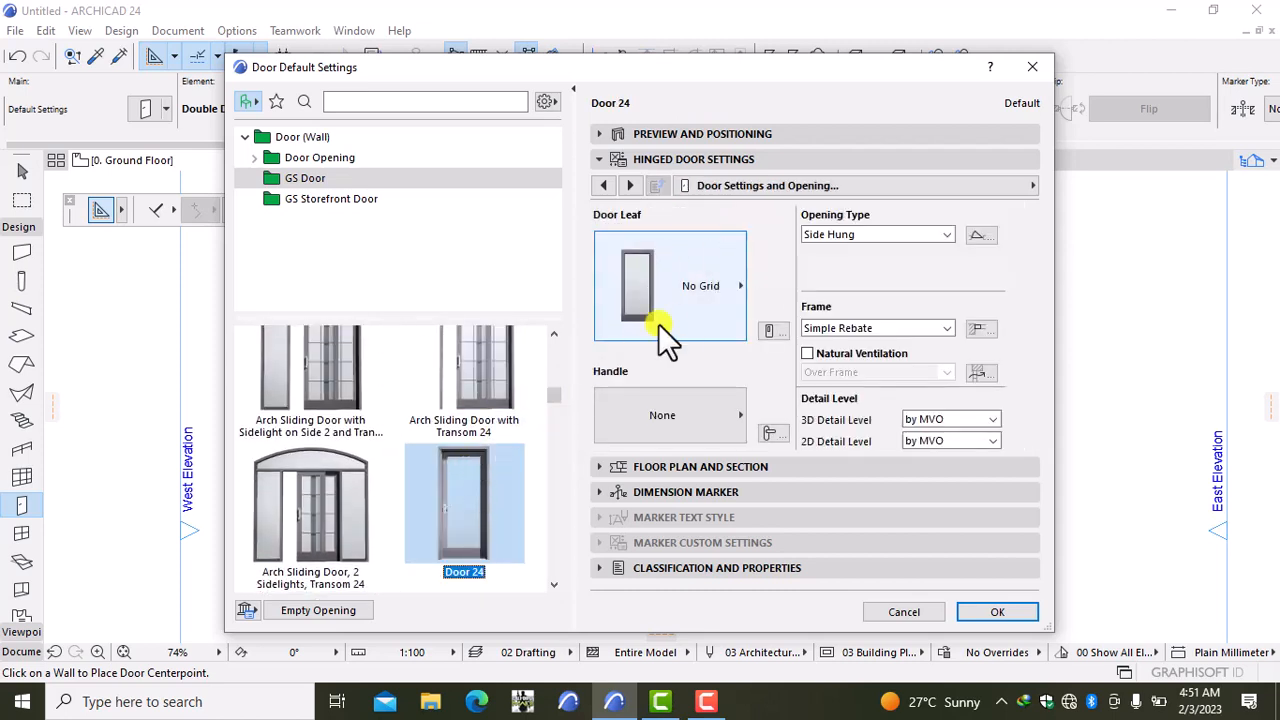
Step: Set the default door's leaf to Style 43 and its handle to Knob 5
left_click(689, 321)
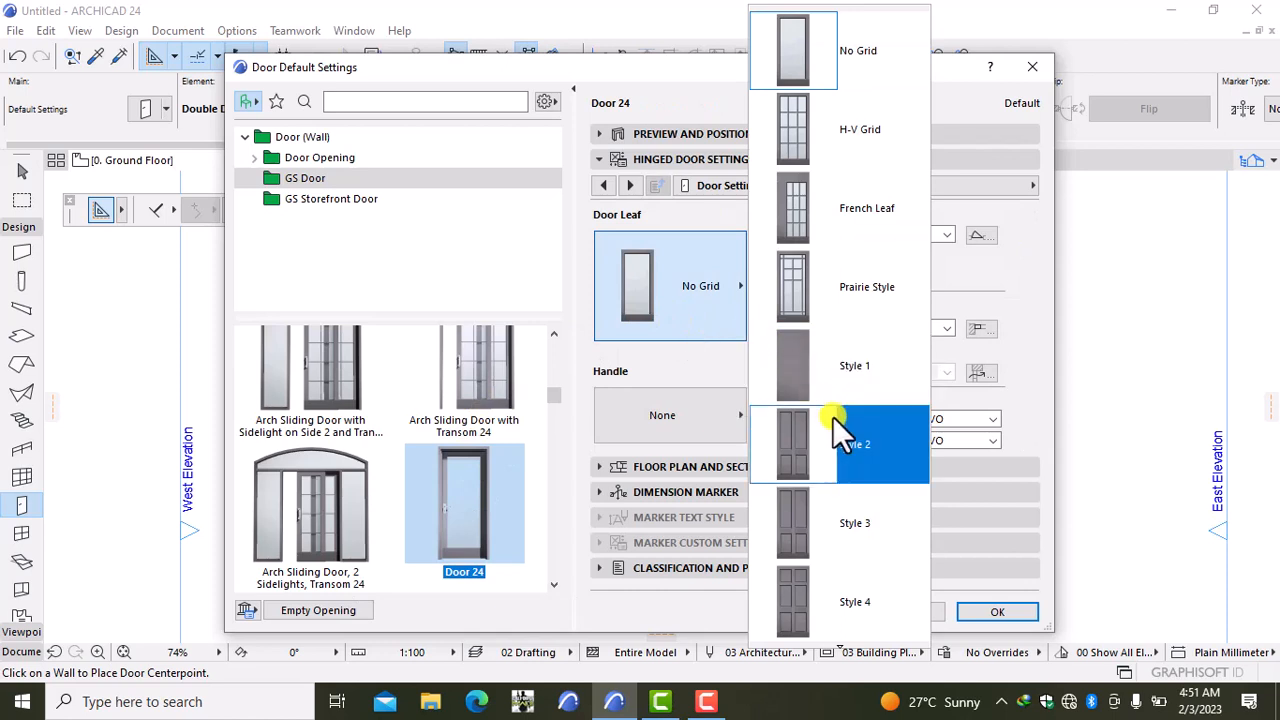
key("Down")
key("Down")
key("Down")
key("Down")
key("Down")
key("Down")
key("Down")
key("Down")
key("Down")
key("Down")
key("Down")
key("Down")
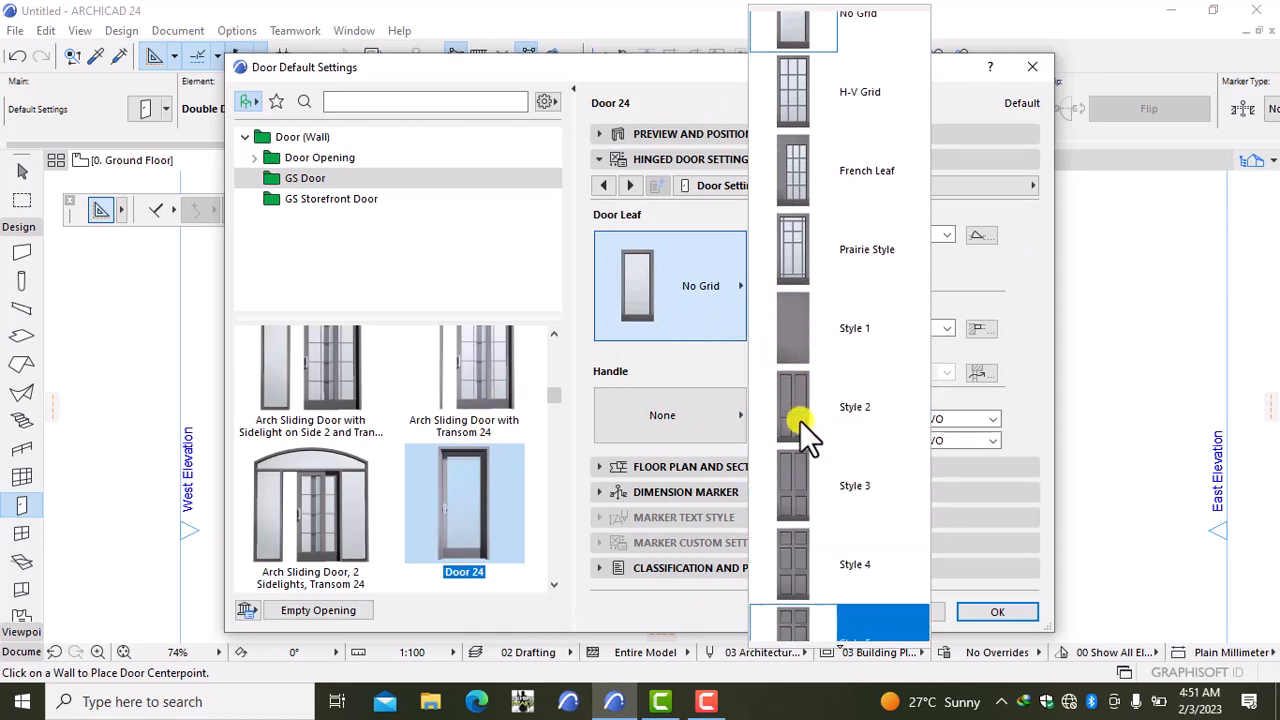
key("Down")
key("Down")
key("Down")
key("Down")
key("Down")
key("Down")
key("Down")
key("Down")
key("Down")
key("Down")
key("Down")
key("Down")
key("Down")
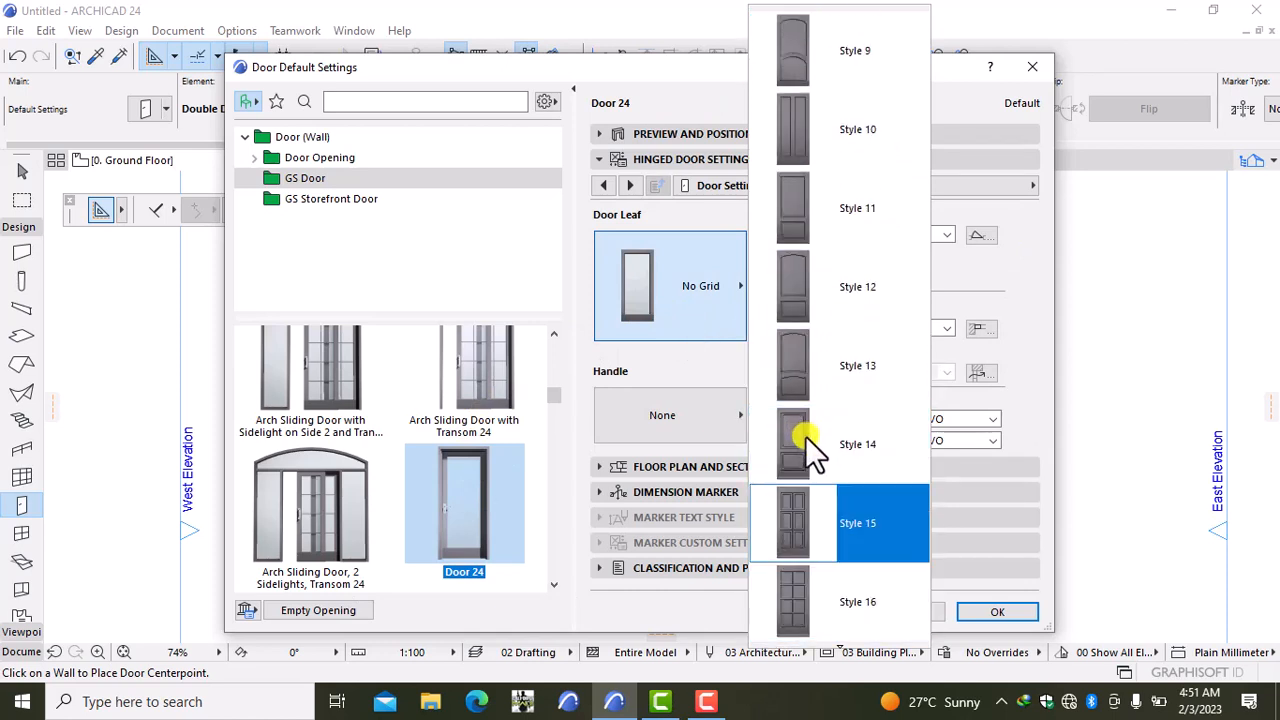
key("Down")
key("Down")
key("Down")
key("Down")
key("Down")
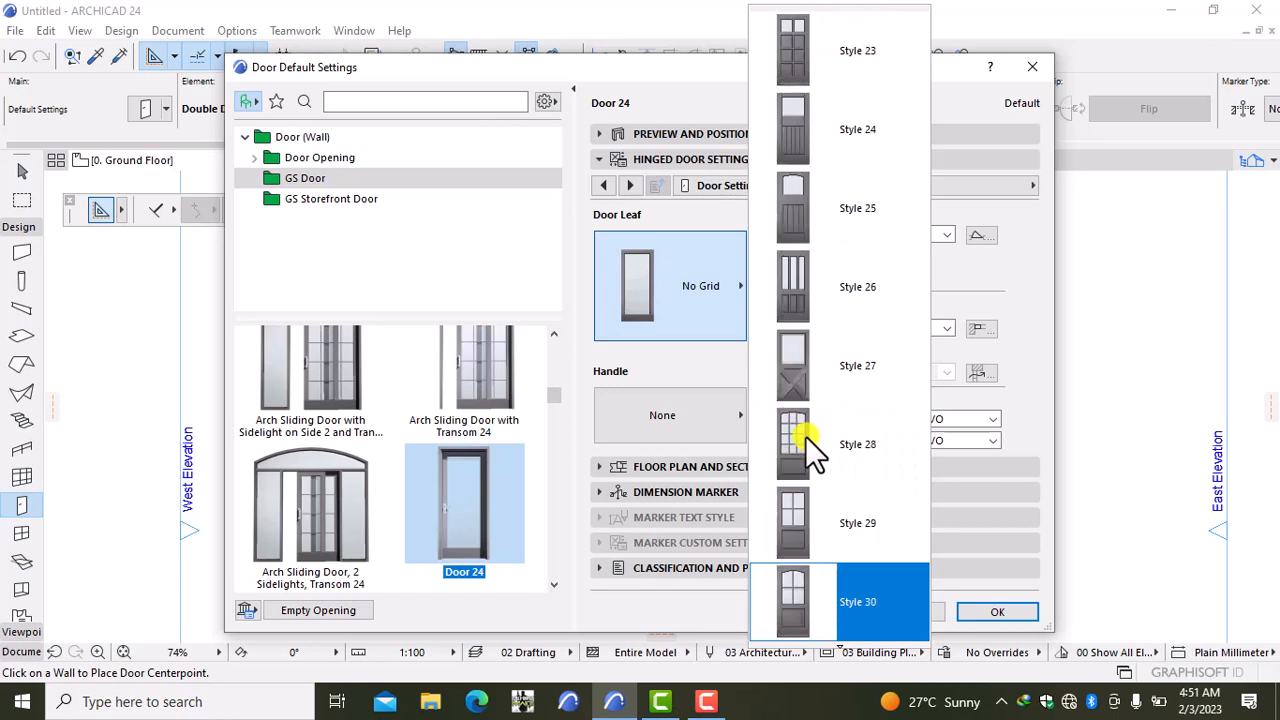
key("Down")
key("Down")
key("Down")
key("Down")
key("Down")
key("Down")
key("Down")
key("Down")
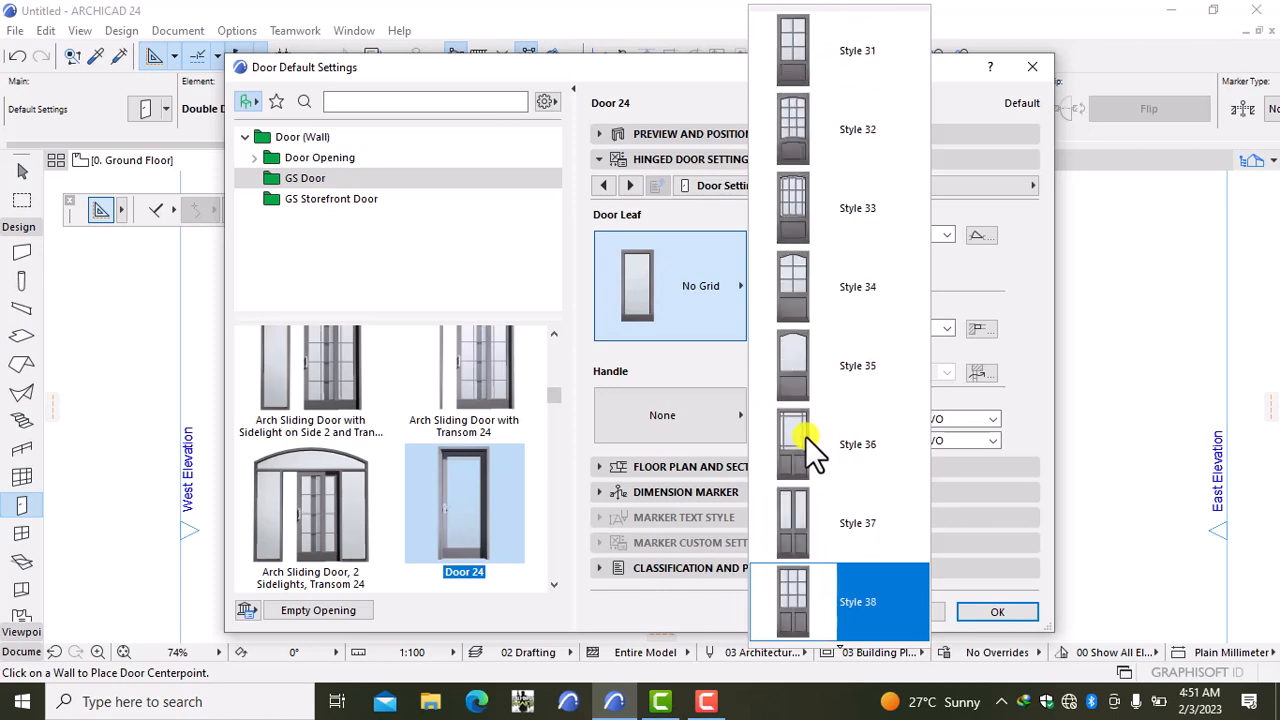
key("Down")
key("Down")
key("Down")
key("Down")
key("Down")
key("Down")
key("Down")
key("Down")
key("Down")
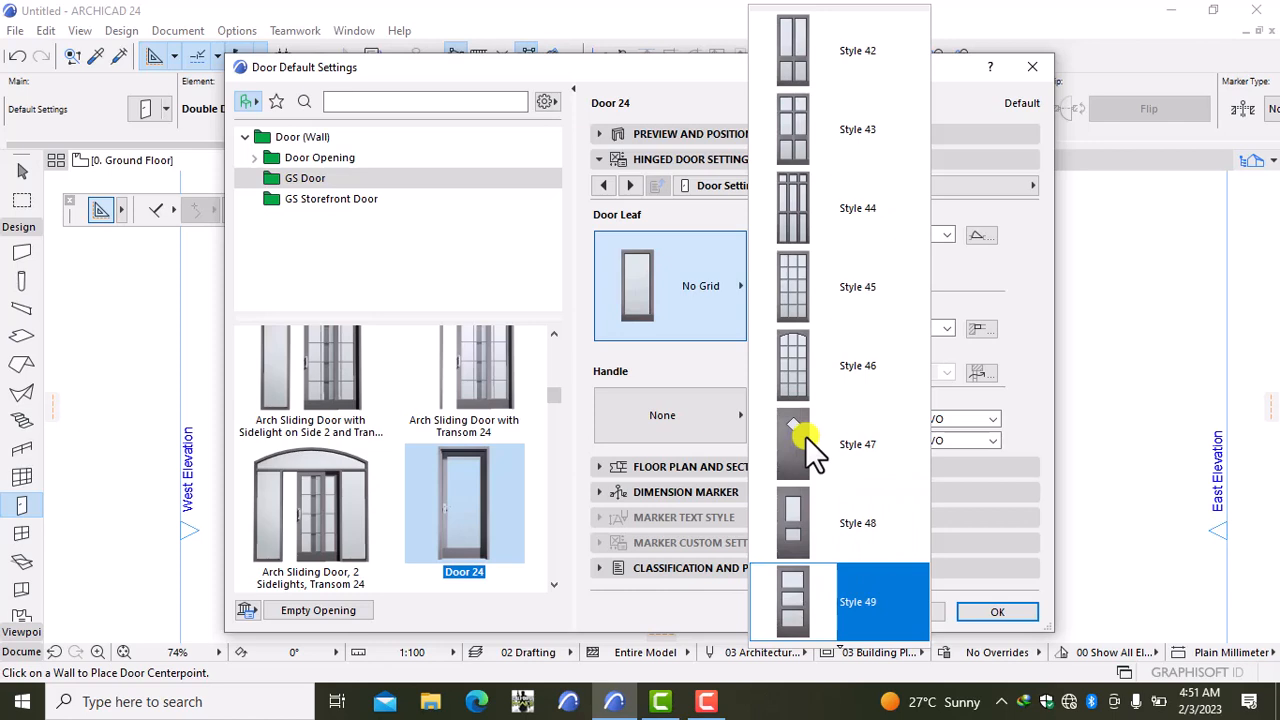
key("Down")
key("Down")
key("Down")
key("Down")
key("Down")
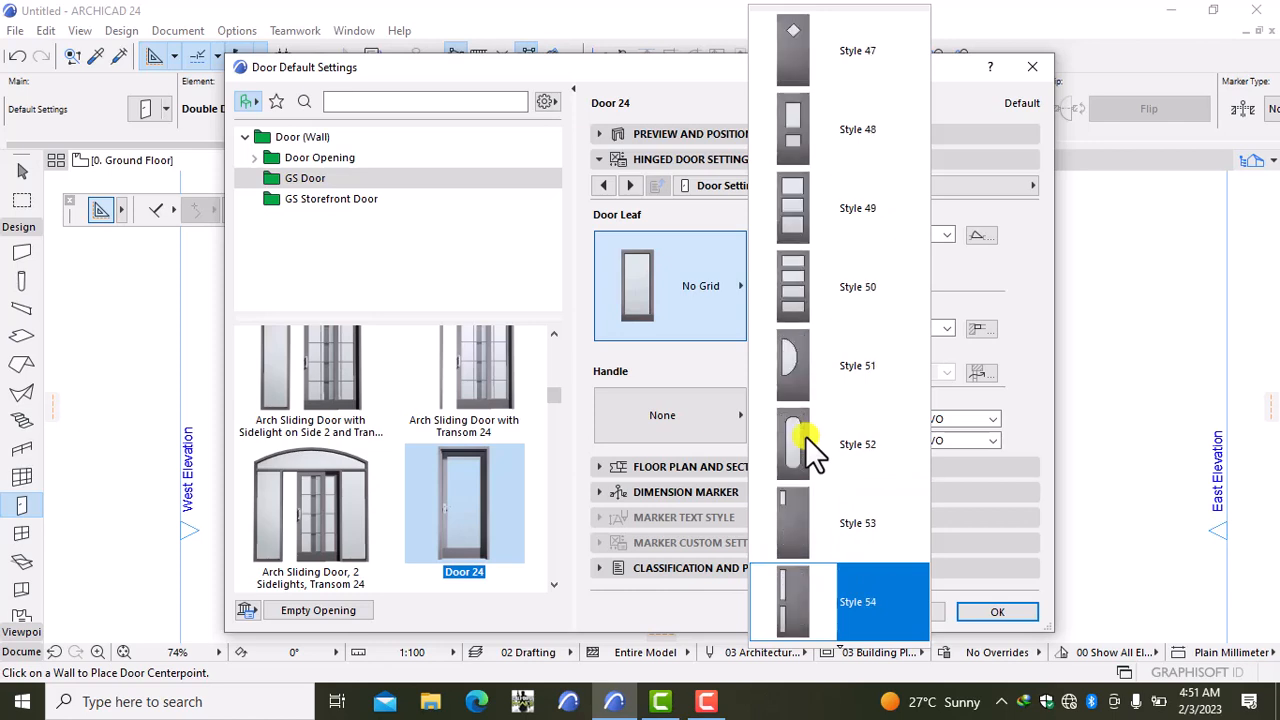
key("Down")
key("Down")
key("Down")
key("Down")
key("Down")
key("Down")
key("Down")
key("Down")
key("Up")
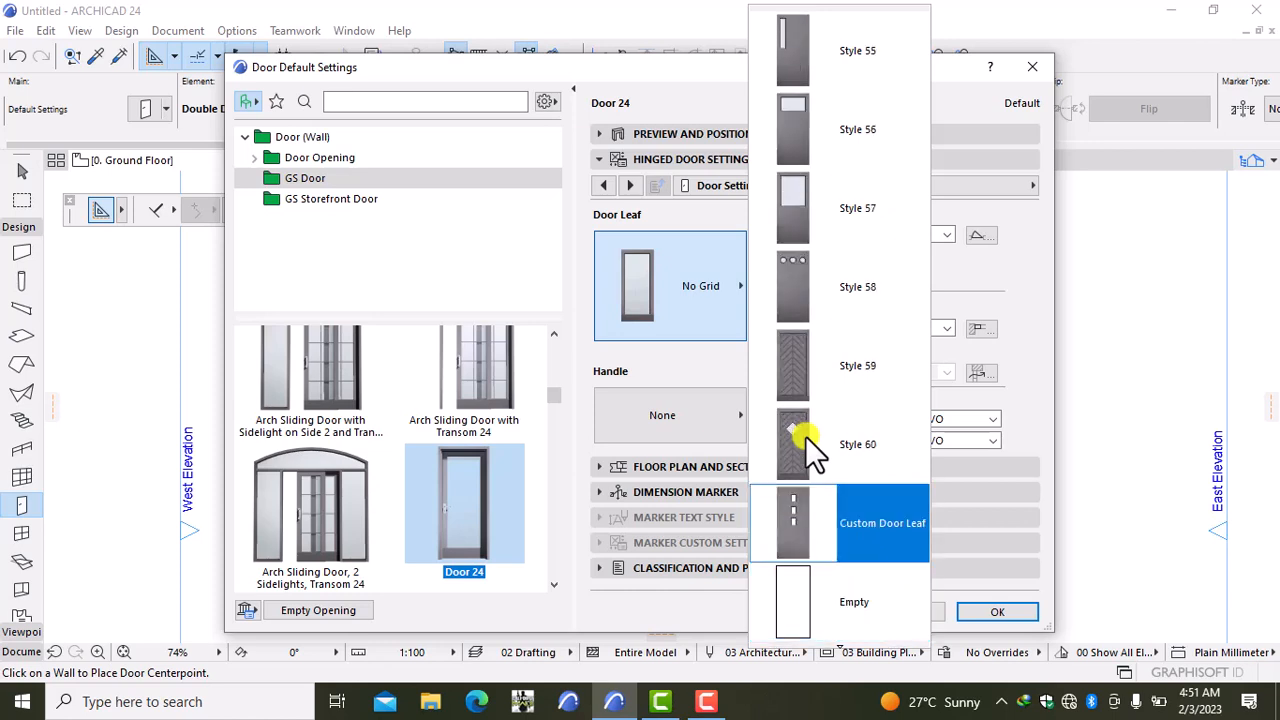
key("Up")
key("Up")
key("Up")
key("Up")
key("Up")
key("Up")
key("Up")
key("Up")
key("Up")
key("Up")
key("Up")
key("Up")
key("Up")
key("Up")
key("Up")
key("Up")
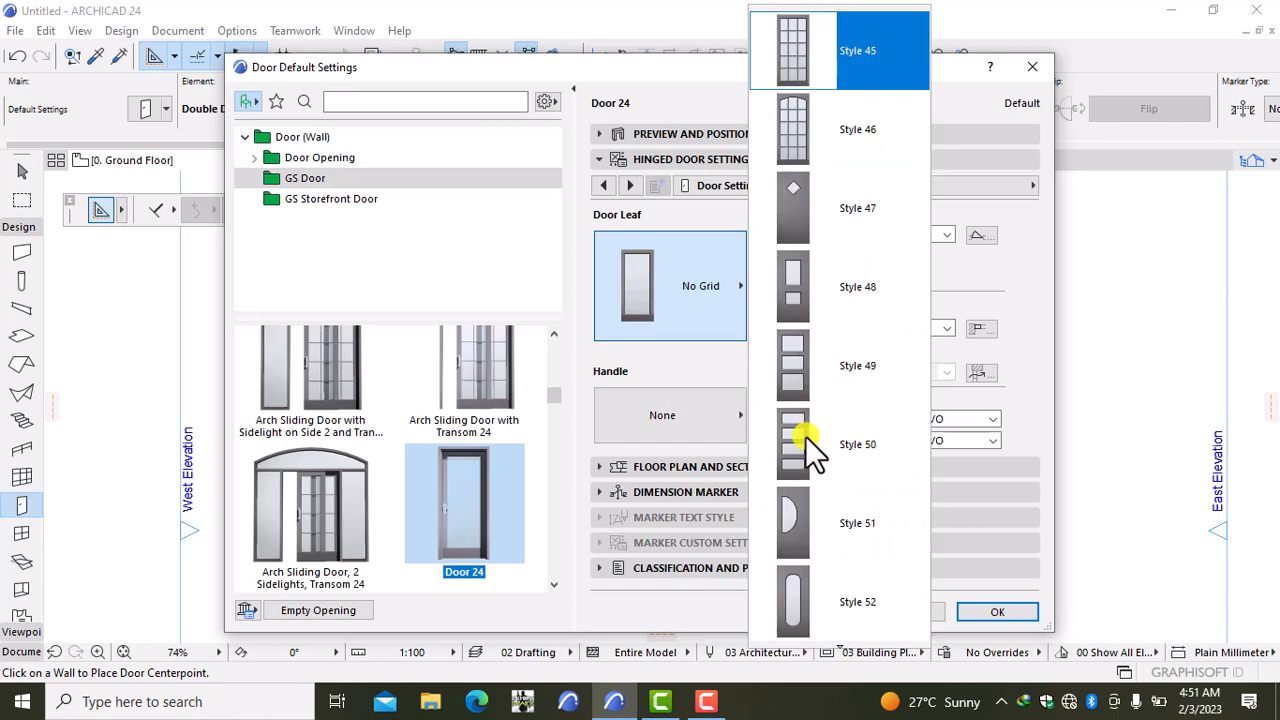
key("Up")
key("Up")
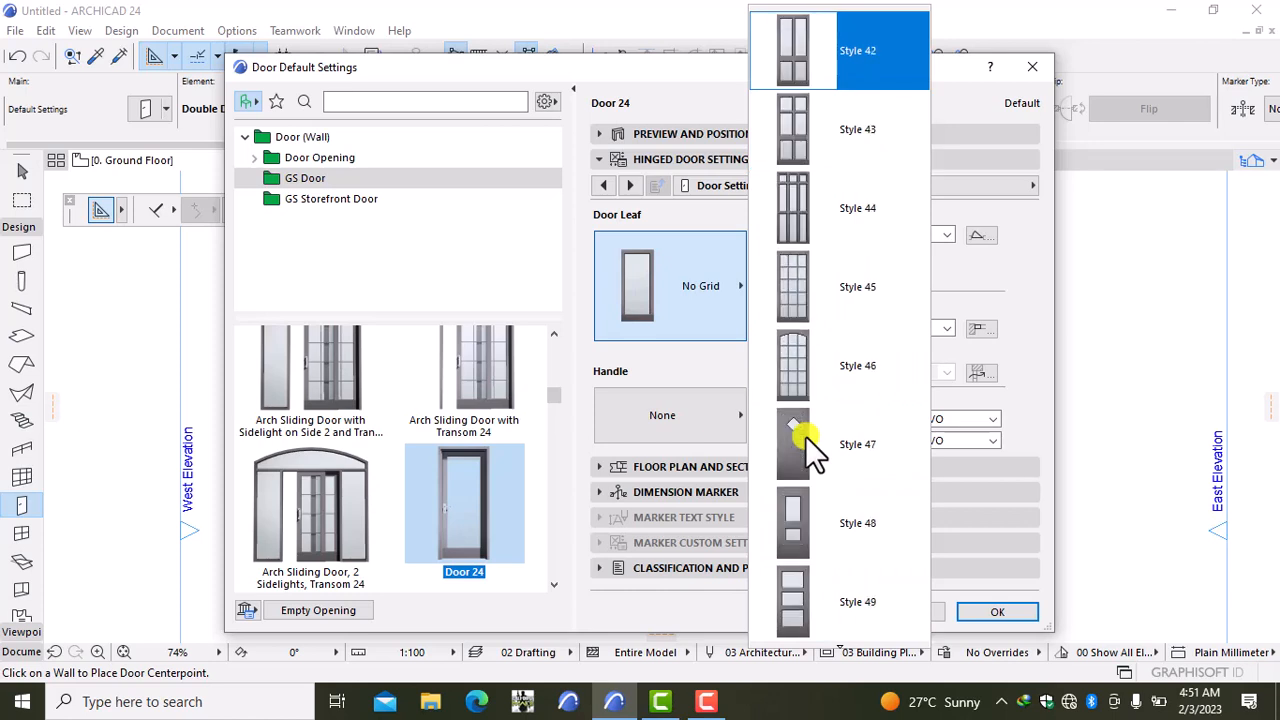
left_click(865, 144)
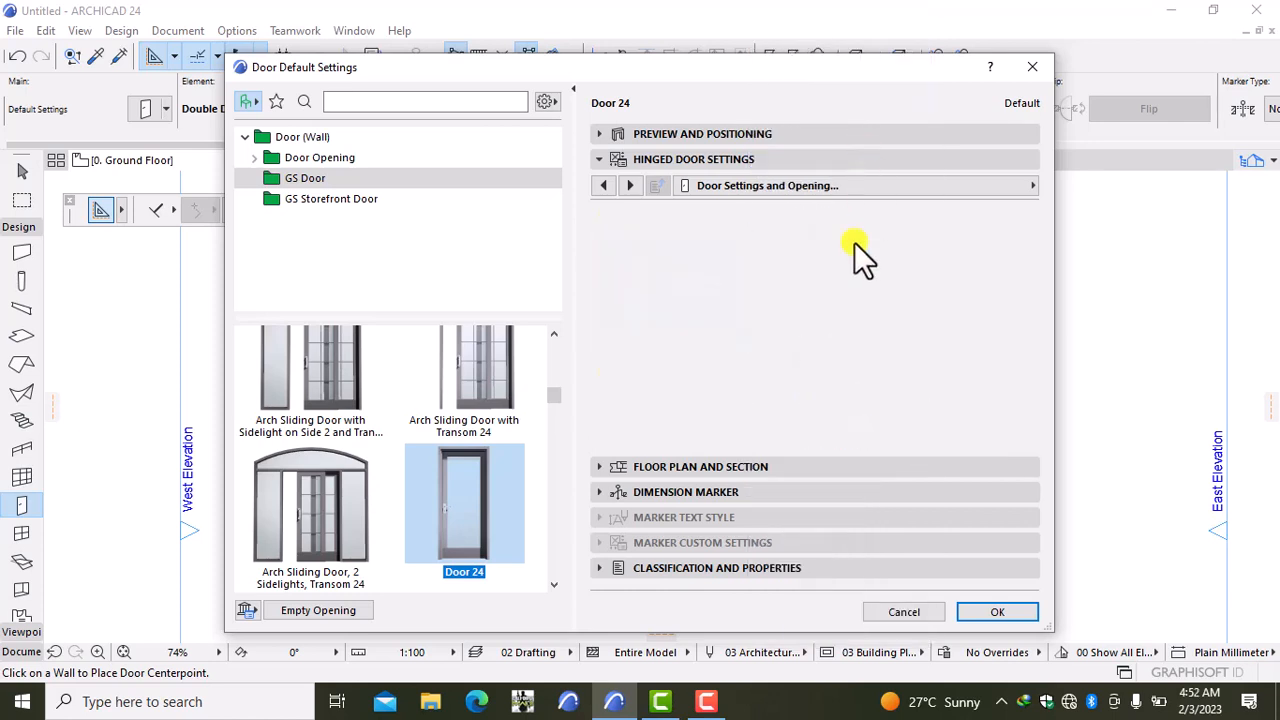
left_click(696, 412)
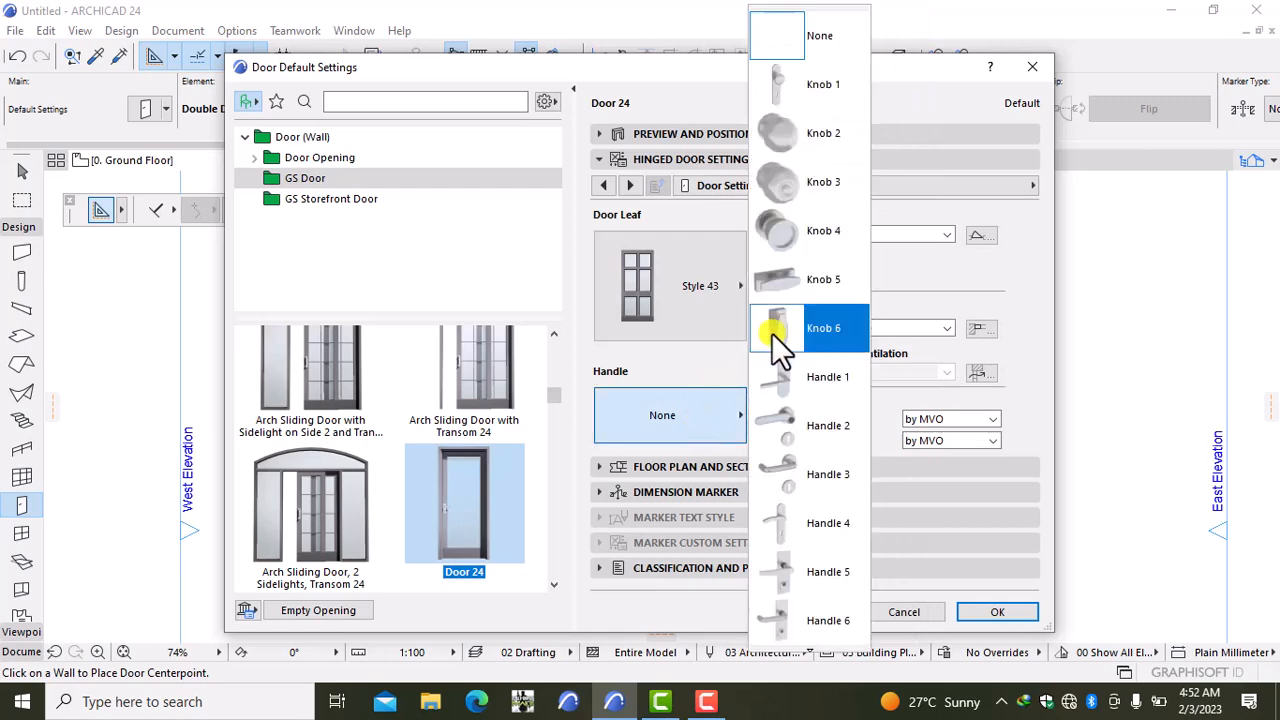
left_click(828, 279)
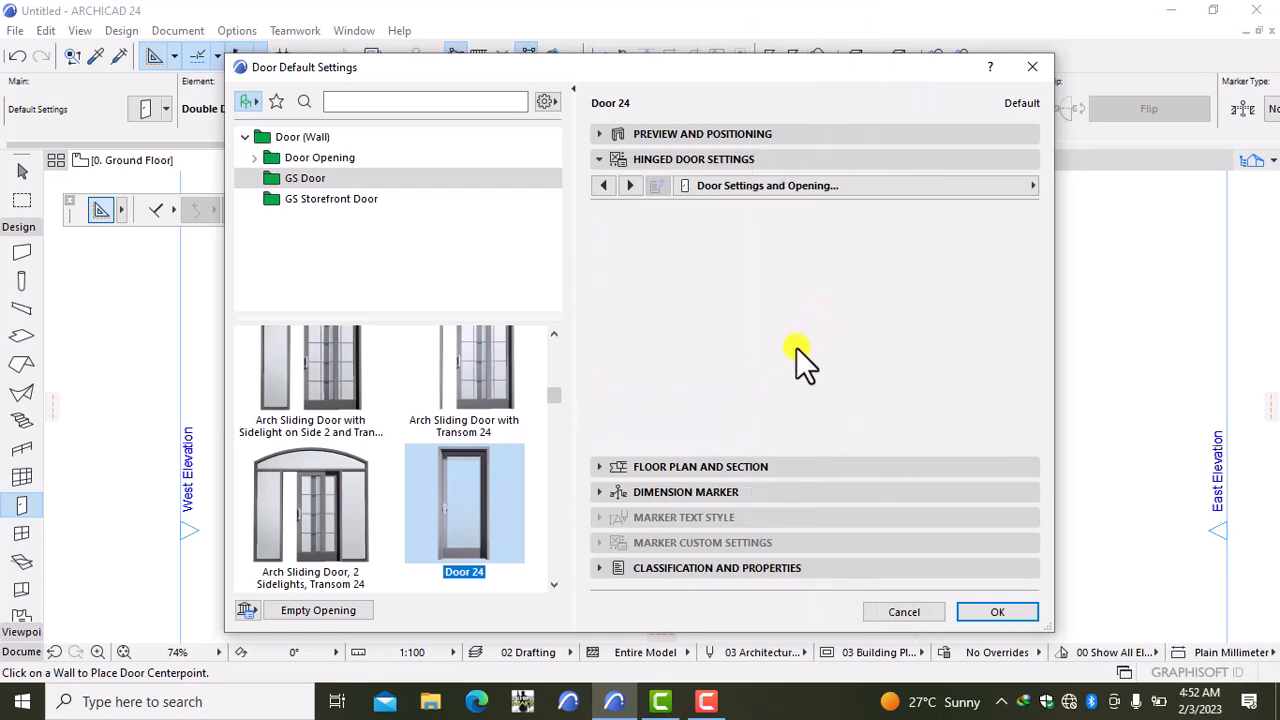
Step: Override the model view options for the door's 3D projections and turn off its opening line
left_click(842, 185)
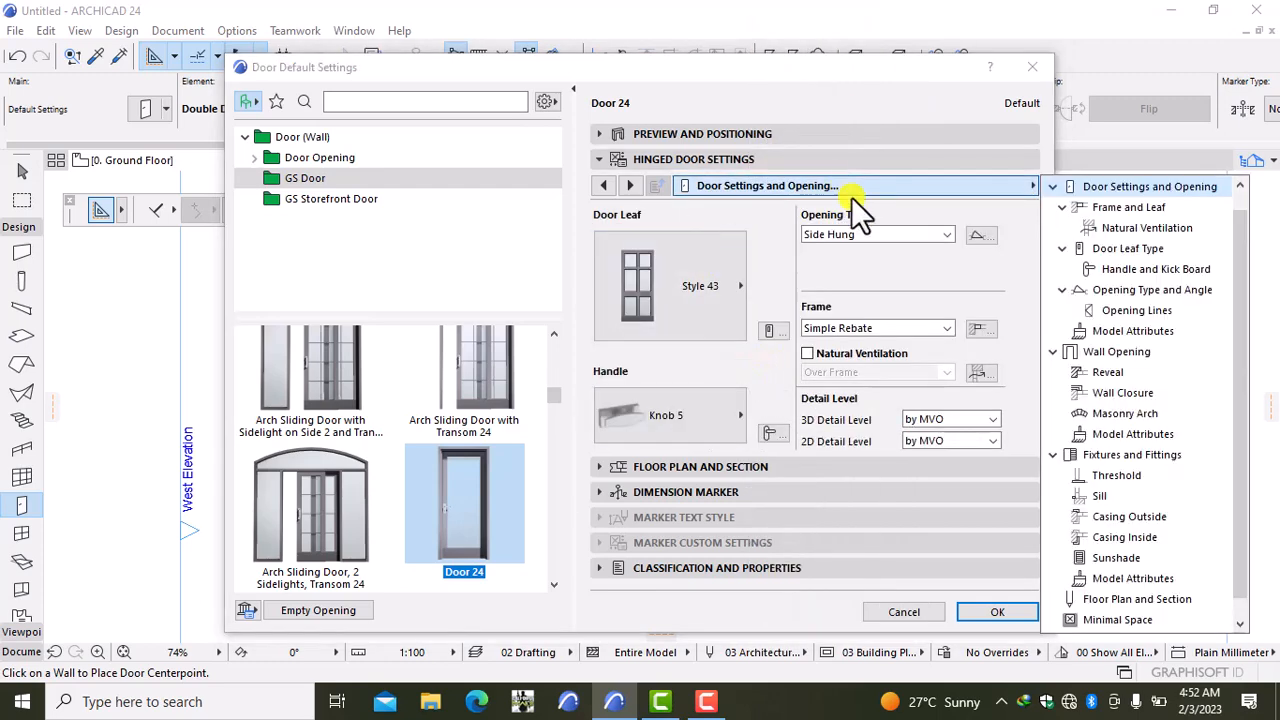
left_click(1160, 310)
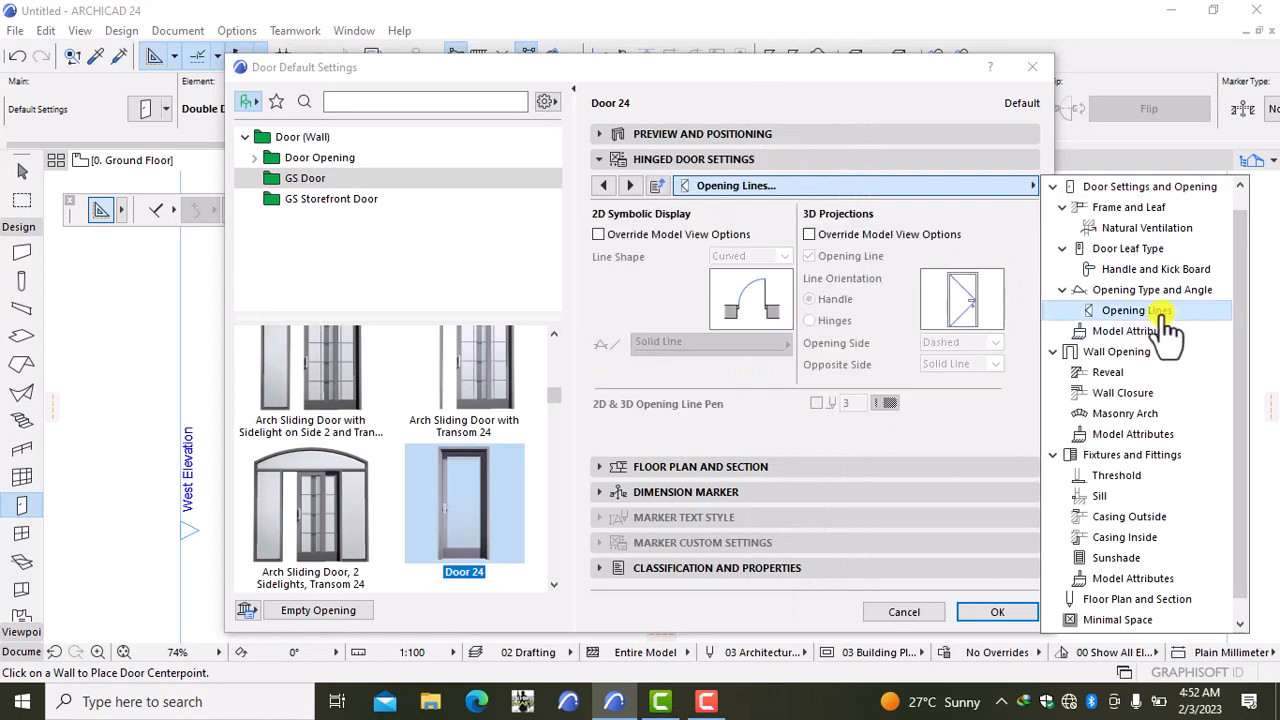
left_click(812, 234)
left_click(811, 234)
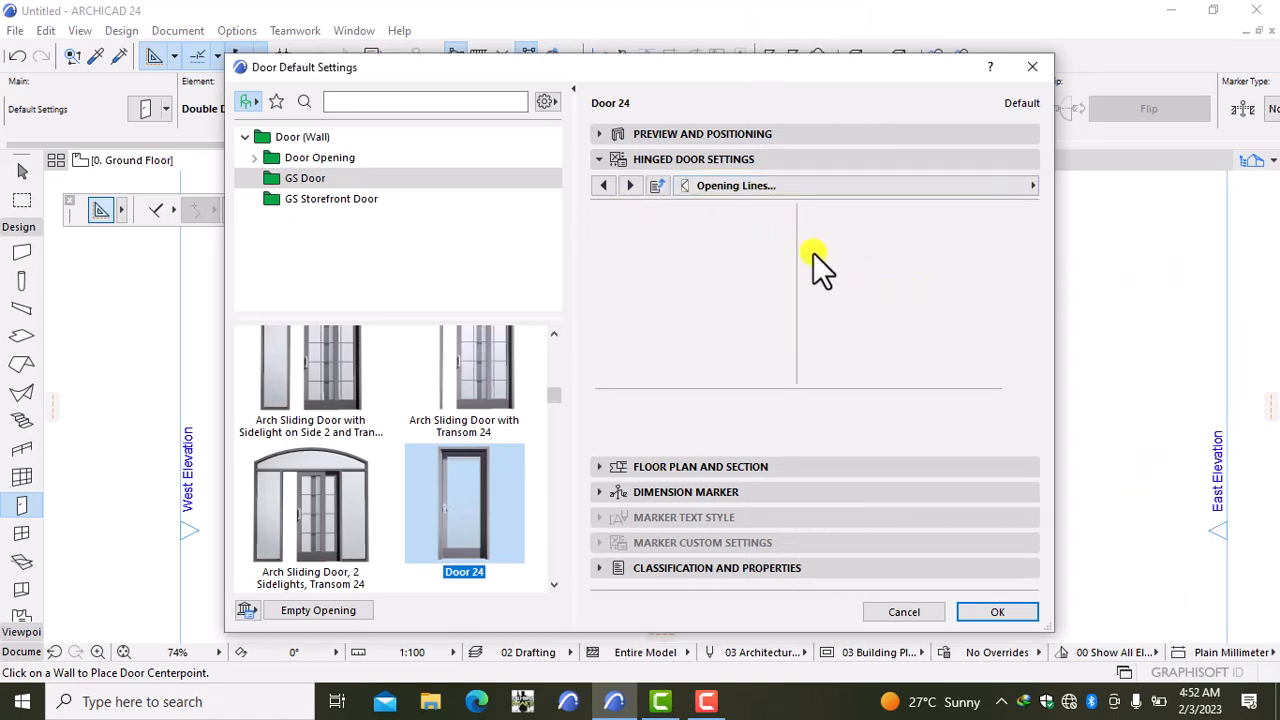
left_click(809, 256)
Step: Set the door's outside frame surface to Paint - Ivory Black and make all door surfaces uniform
left_click(864, 186)
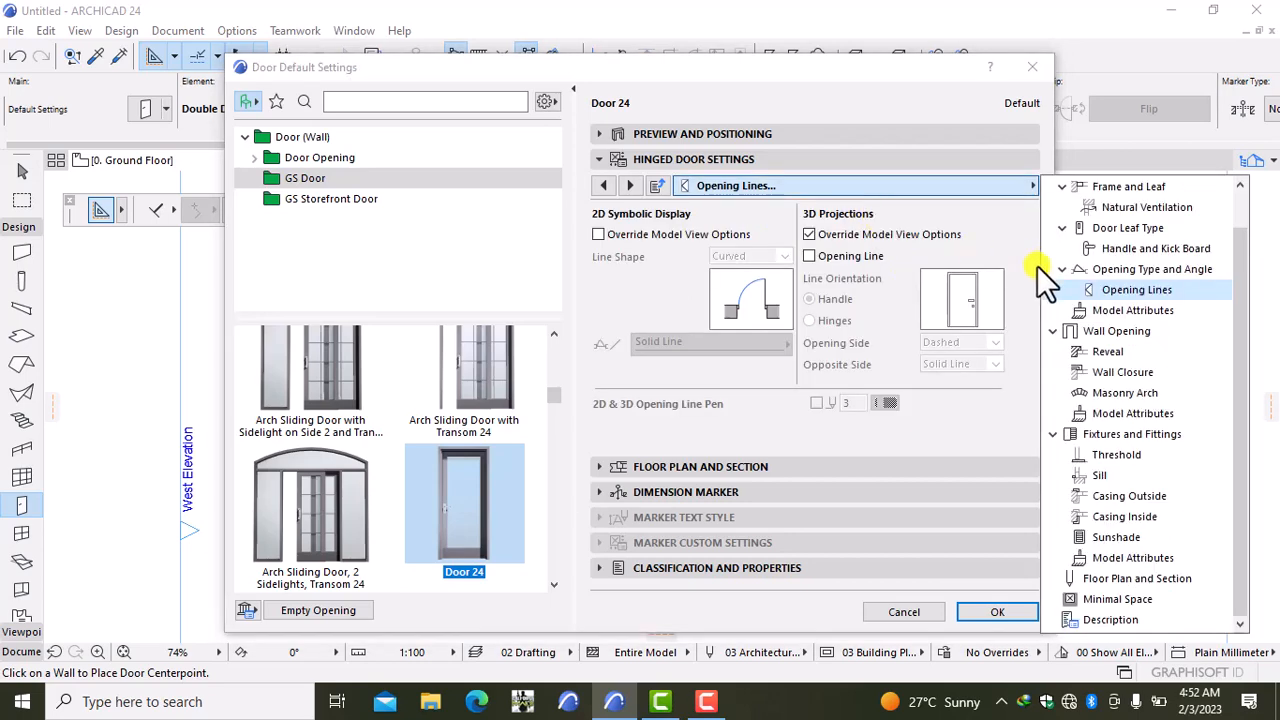
left_click(1128, 310)
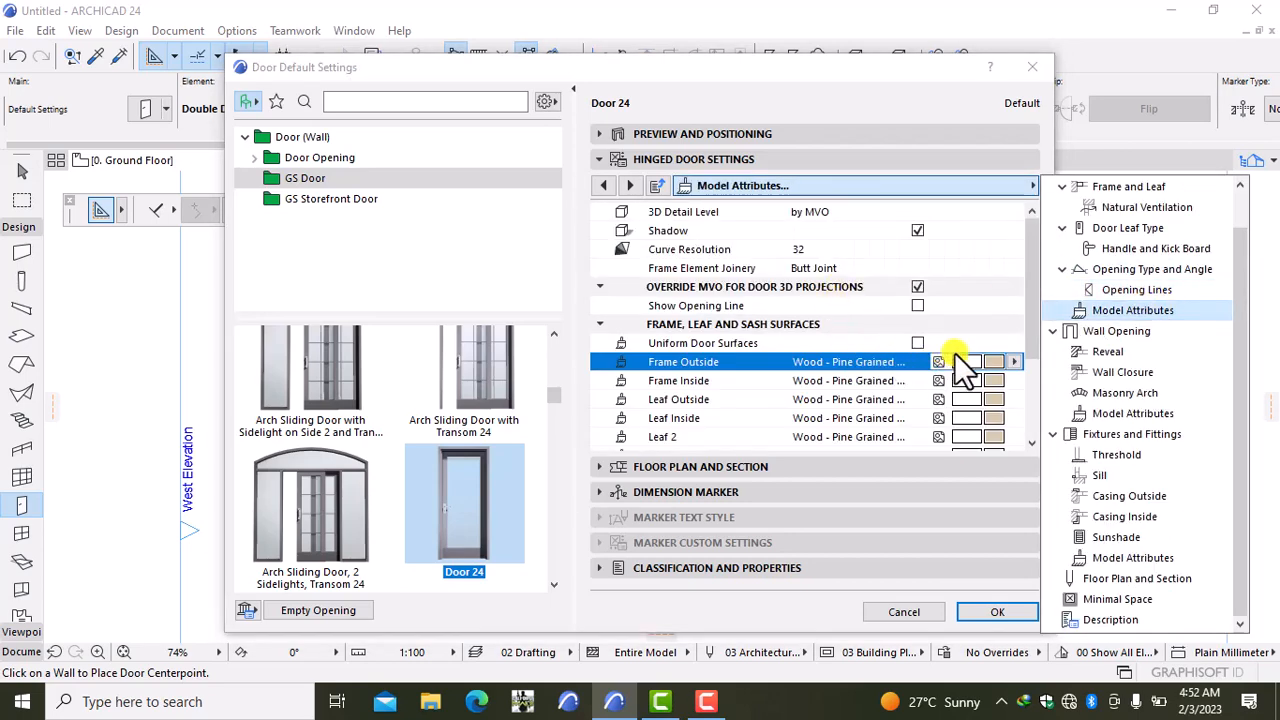
left_click(987, 361)
left_click(420, 302)
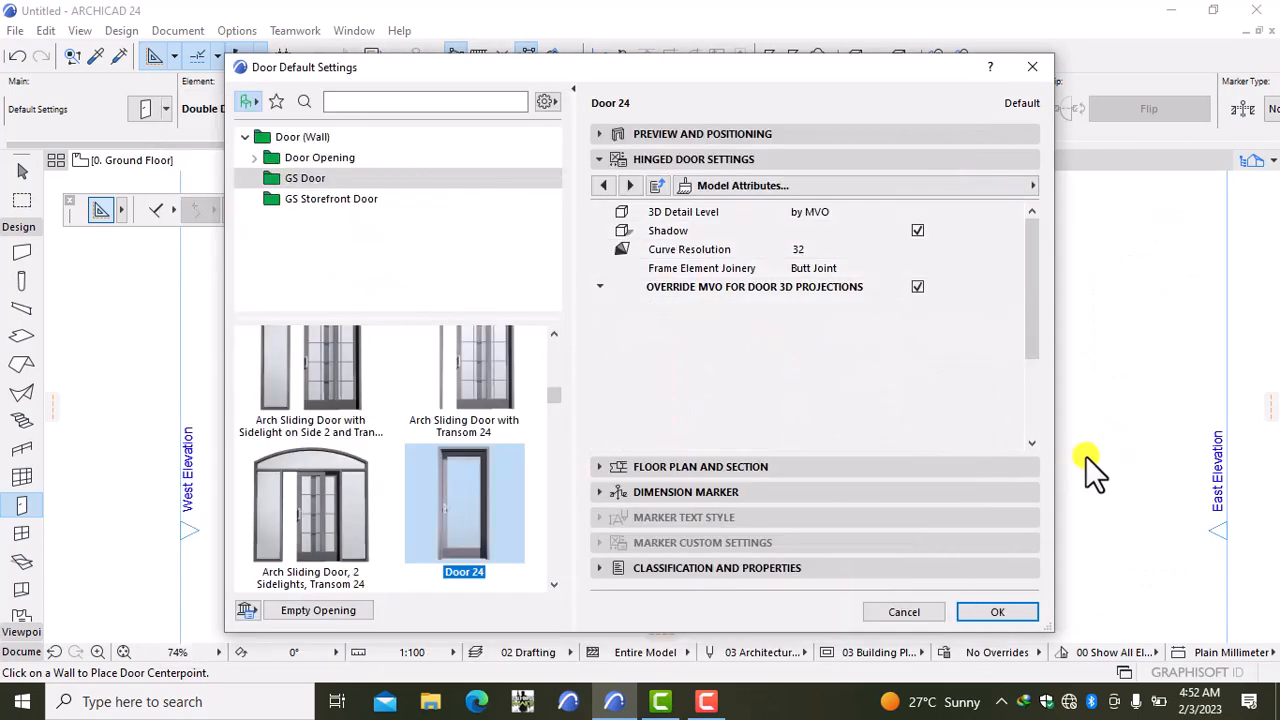
left_click(917, 343)
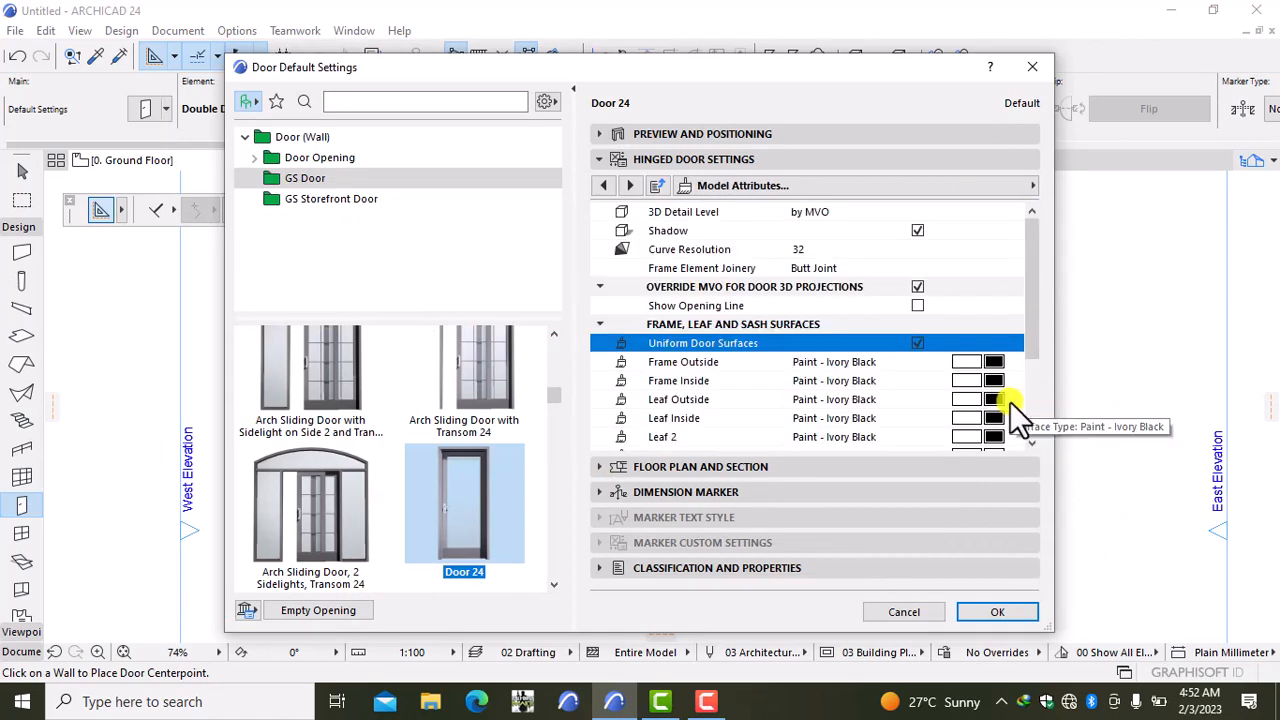
Step: Disable uniform widths for the outside casing and set both its side widths to 100
left_click(935, 190)
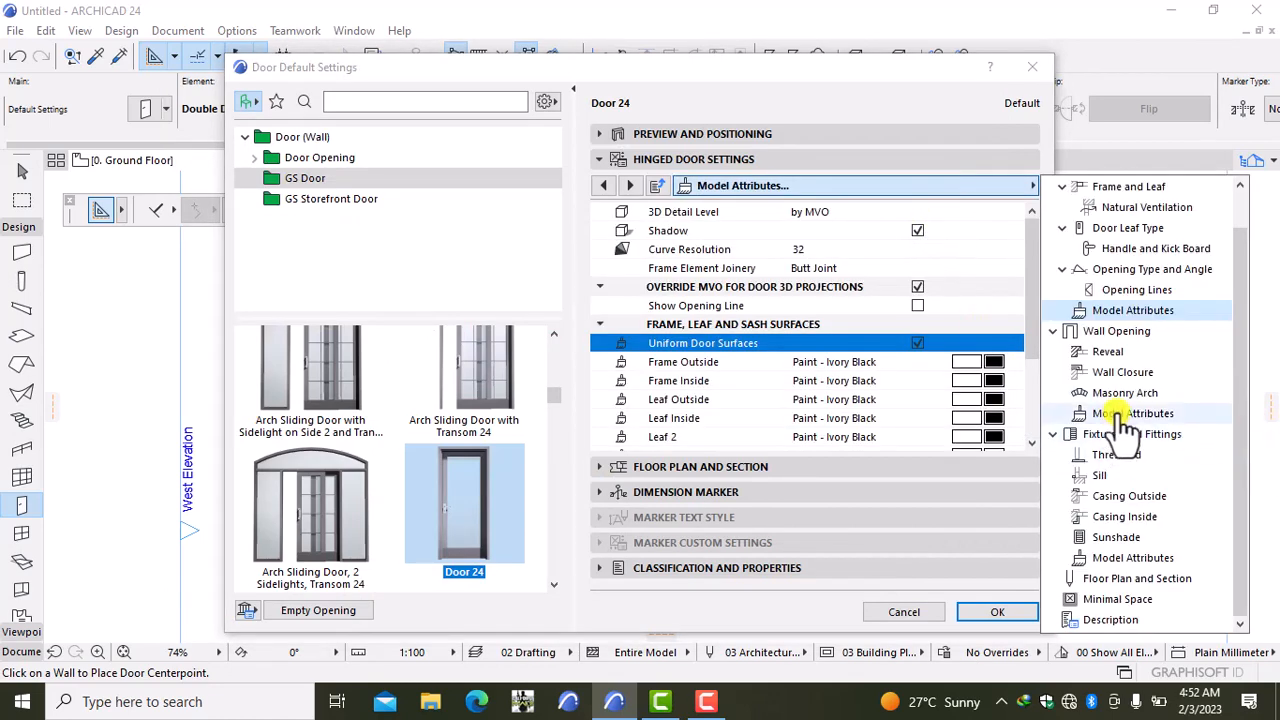
left_click(1124, 494)
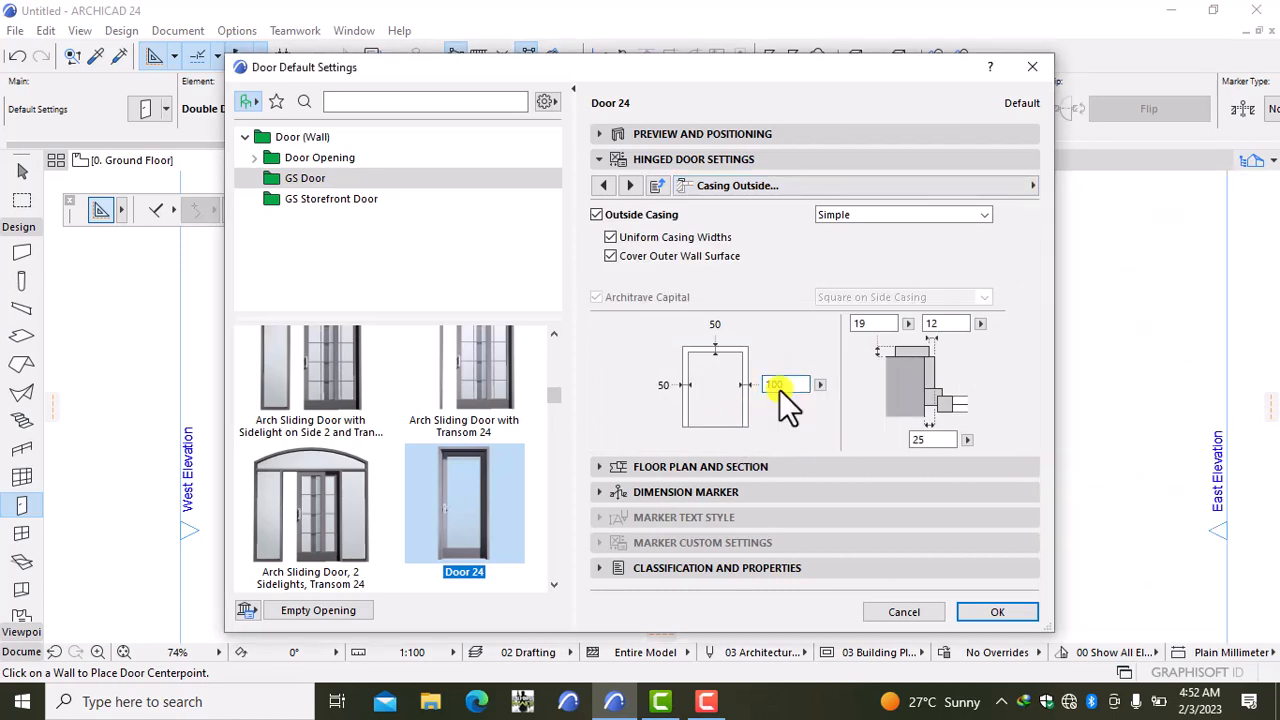
key("Return")
left_click(610, 237)
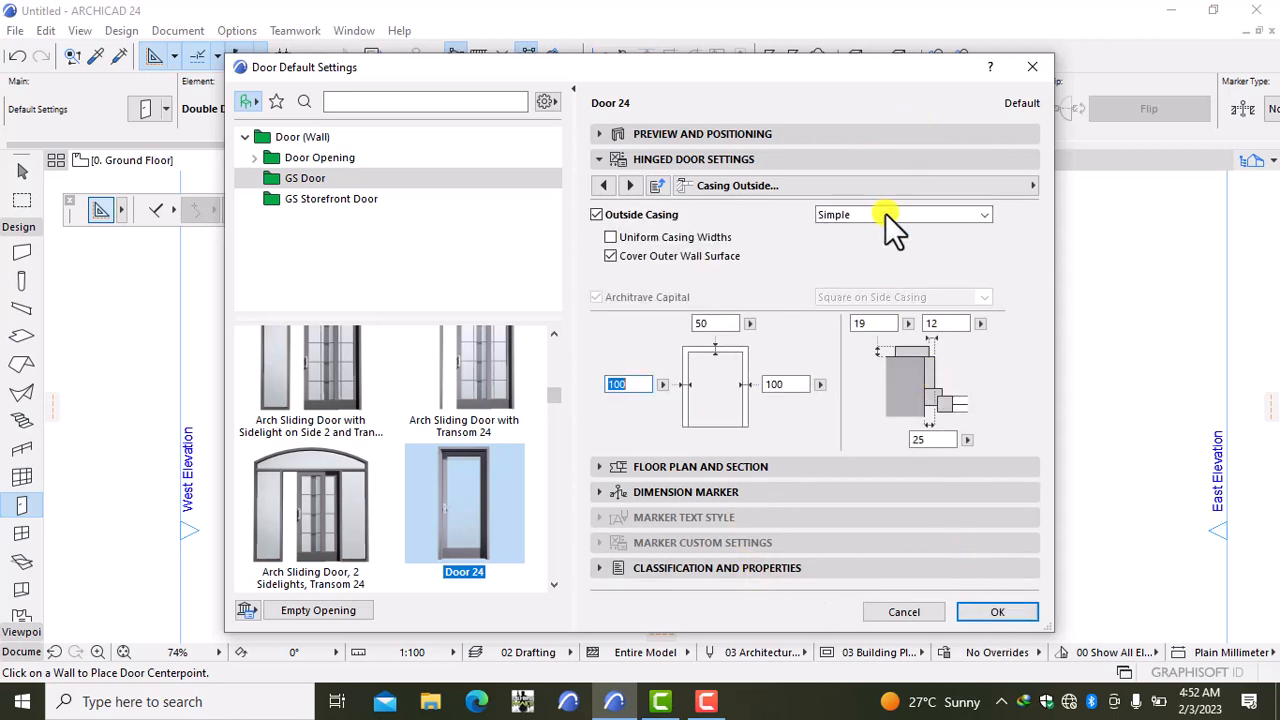
Step: Set the door's outside casing surface to Paint - Glossy White with uniform casing surfaces and accept the default door settings
left_click(908, 184)
left_click(1133, 558)
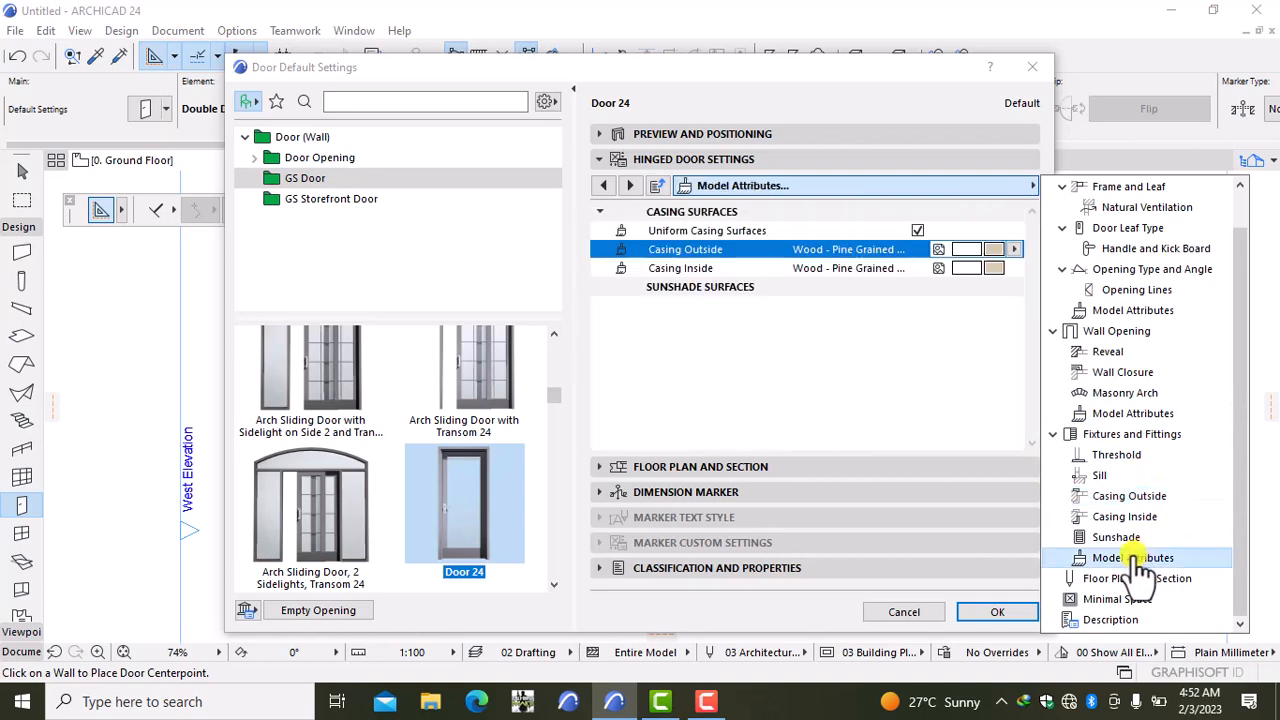
left_click(994, 250)
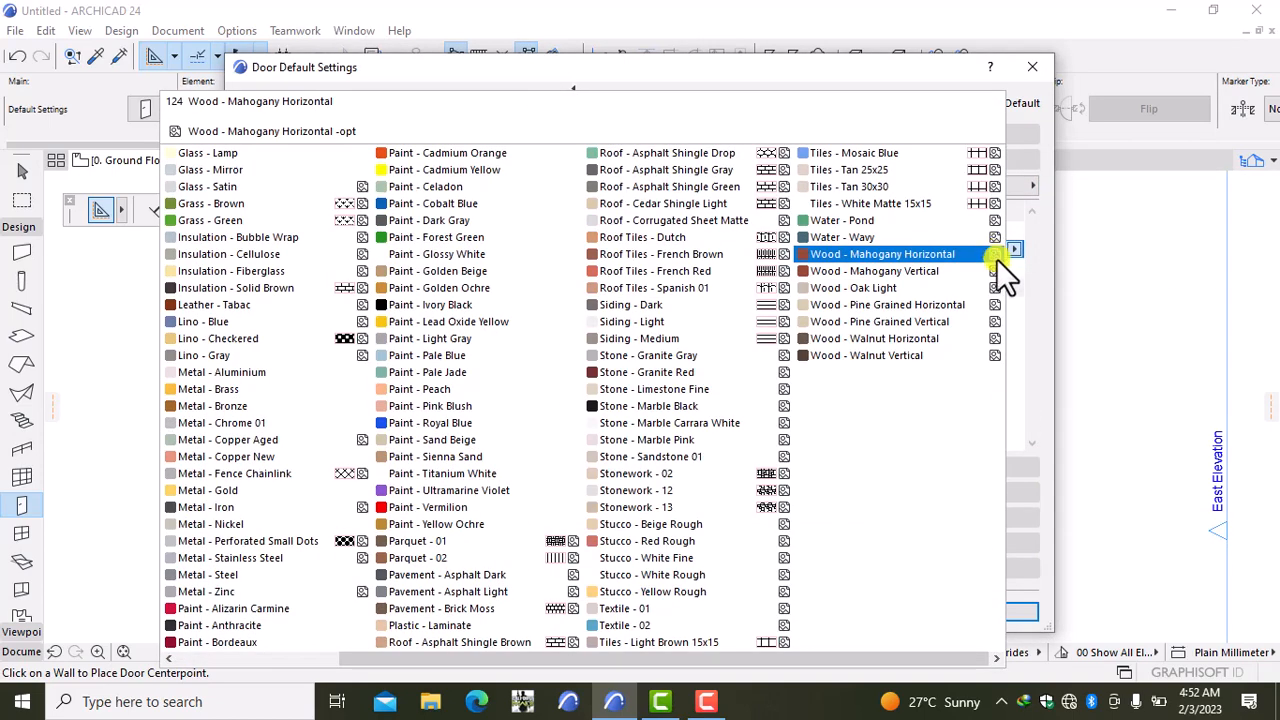
left_click(439, 254)
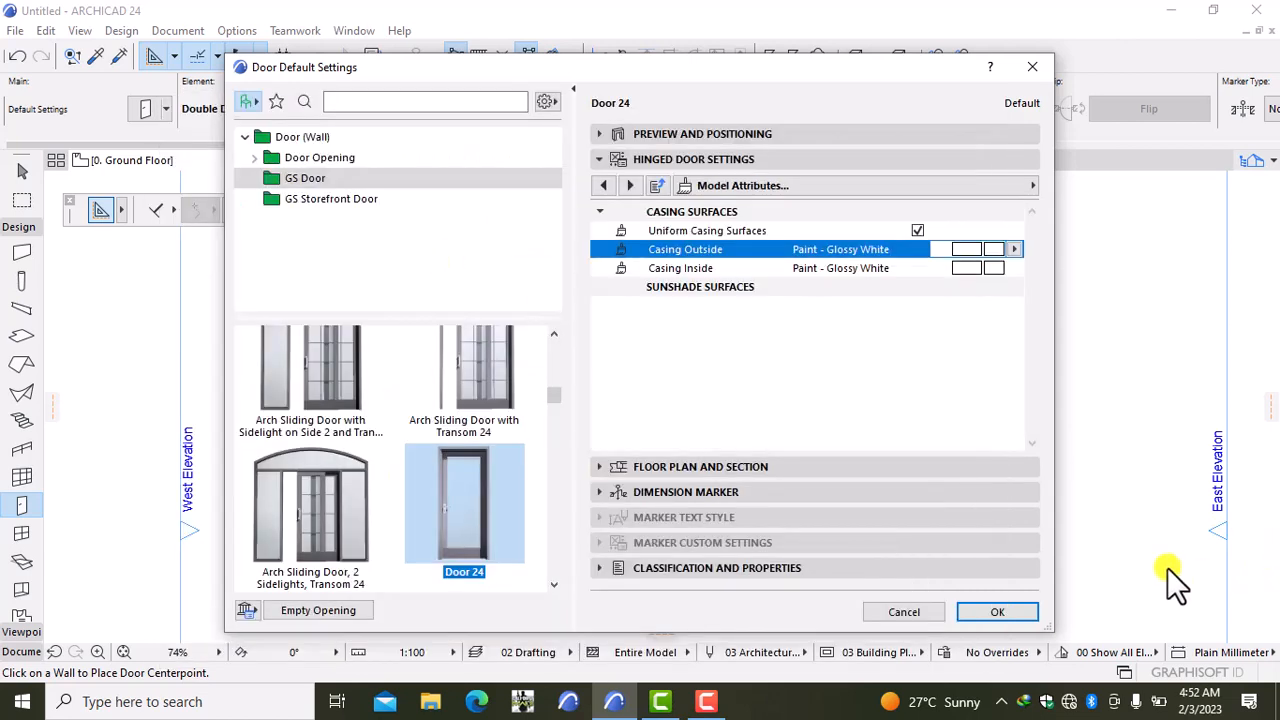
left_click(983, 606)
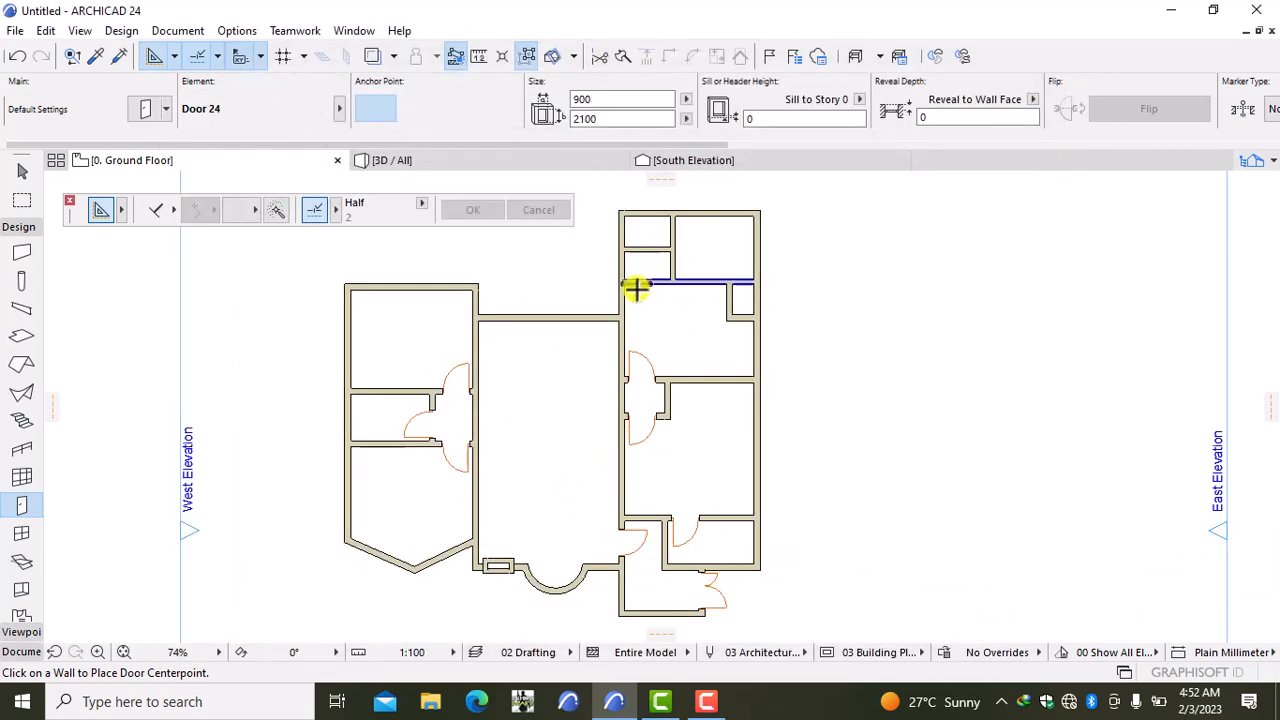
Step: Place Door 24 in the northeast wing's west wall, opening outward, and another in its east wall at the small recess, opening inward
scroll(600, 330, "up", 3)
middle_click_drag(593, 360, 545, 460)
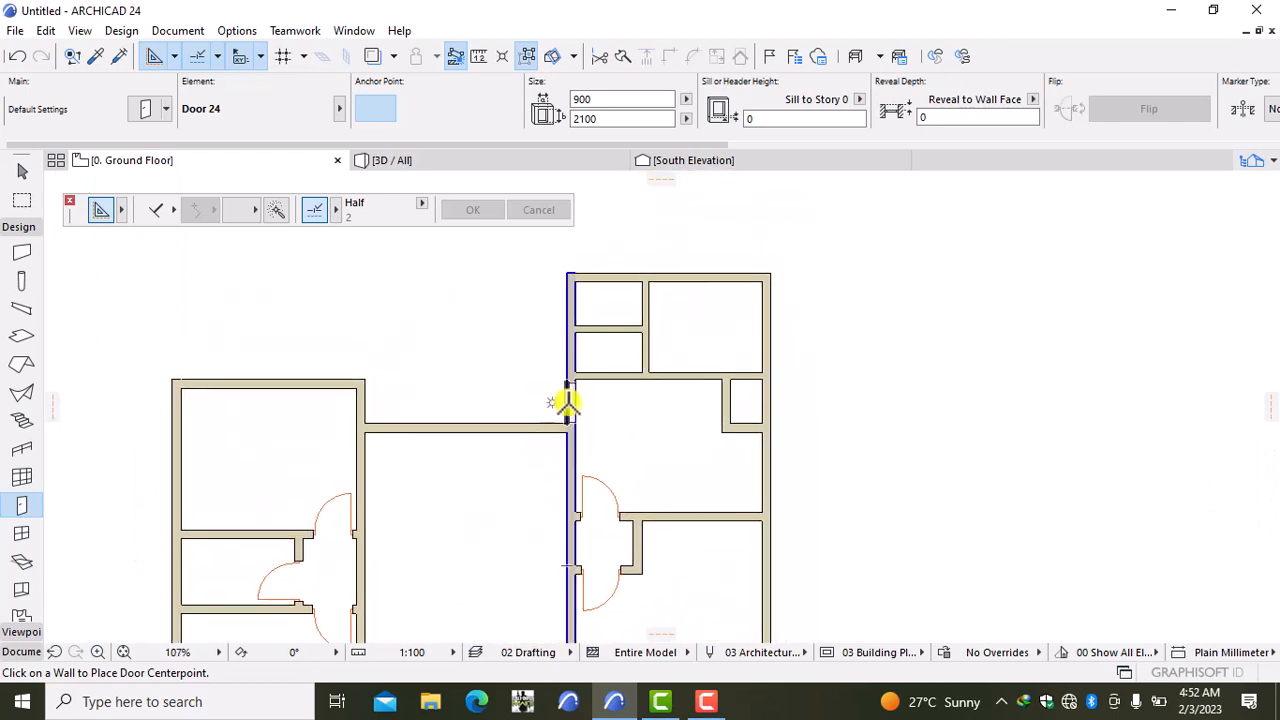
left_click(566, 402)
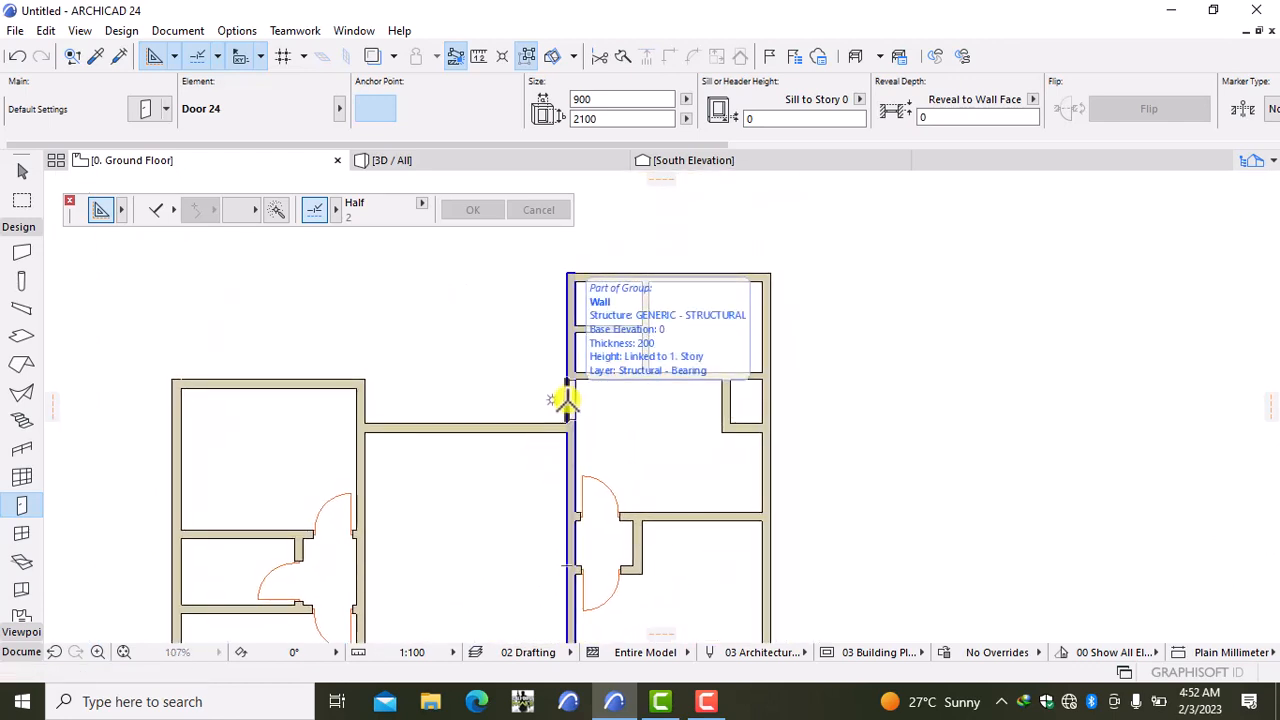
left_click(505, 465)
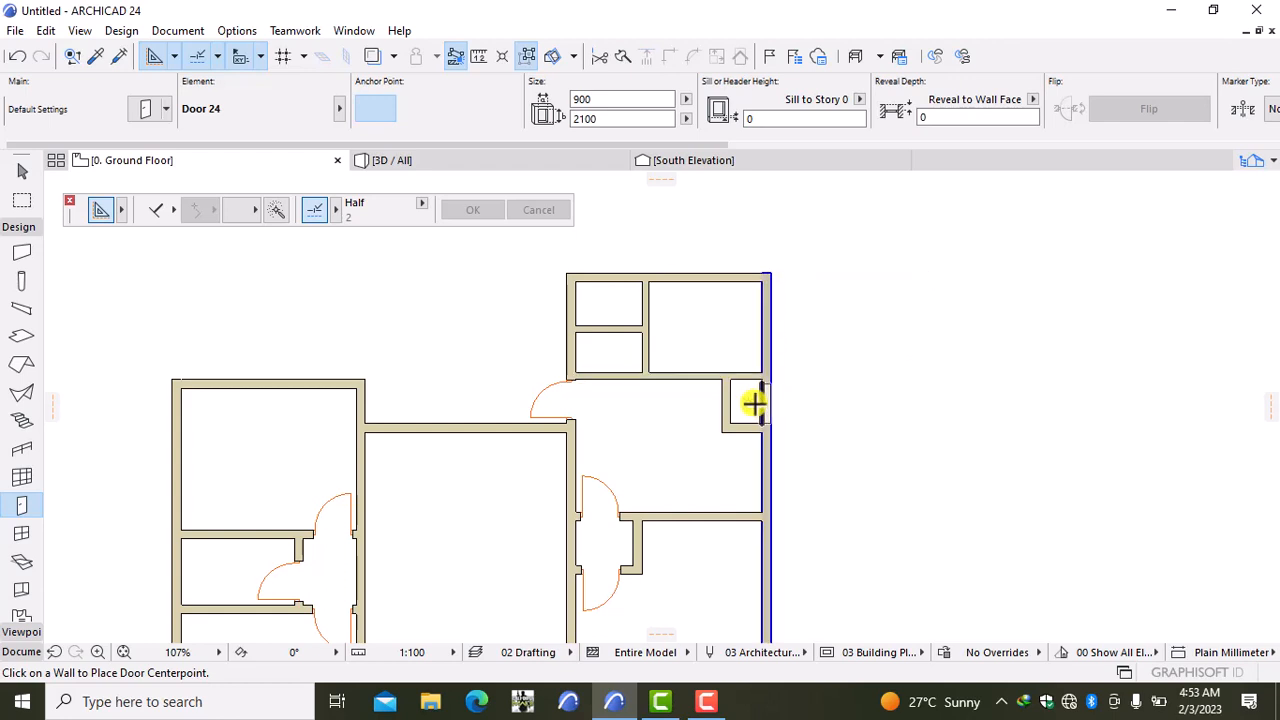
left_click(754, 404)
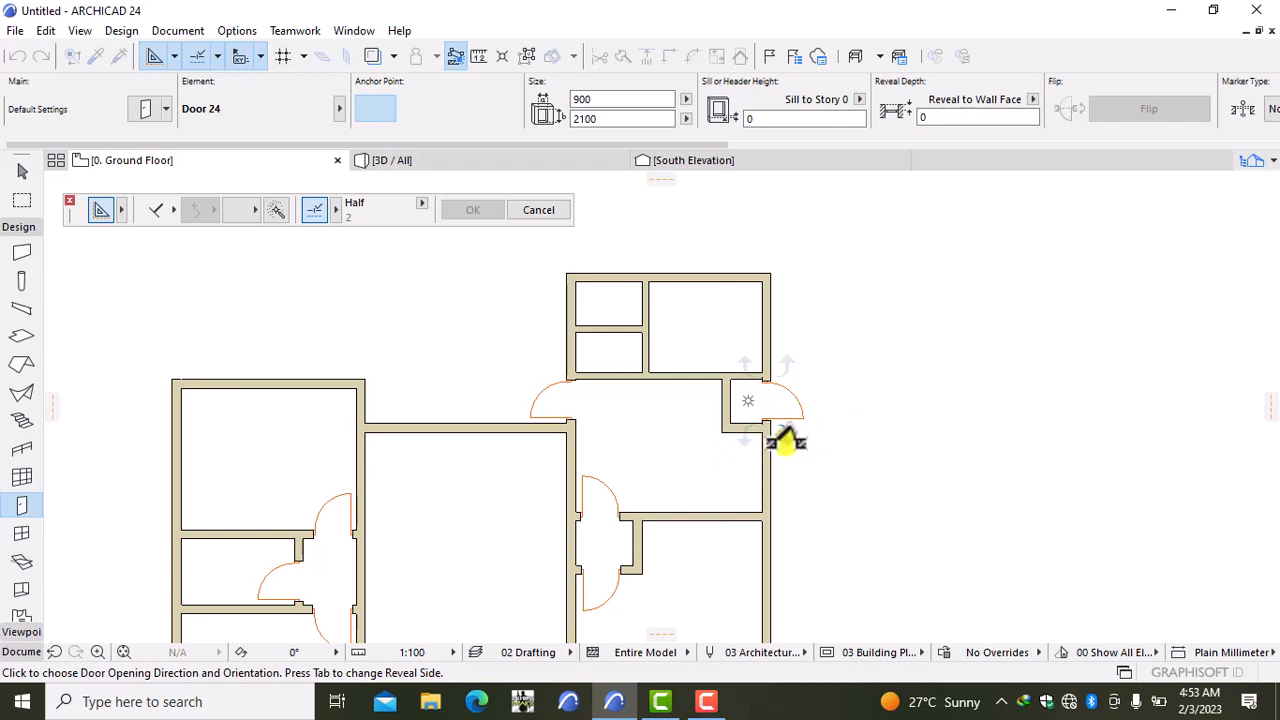
left_click(734, 437)
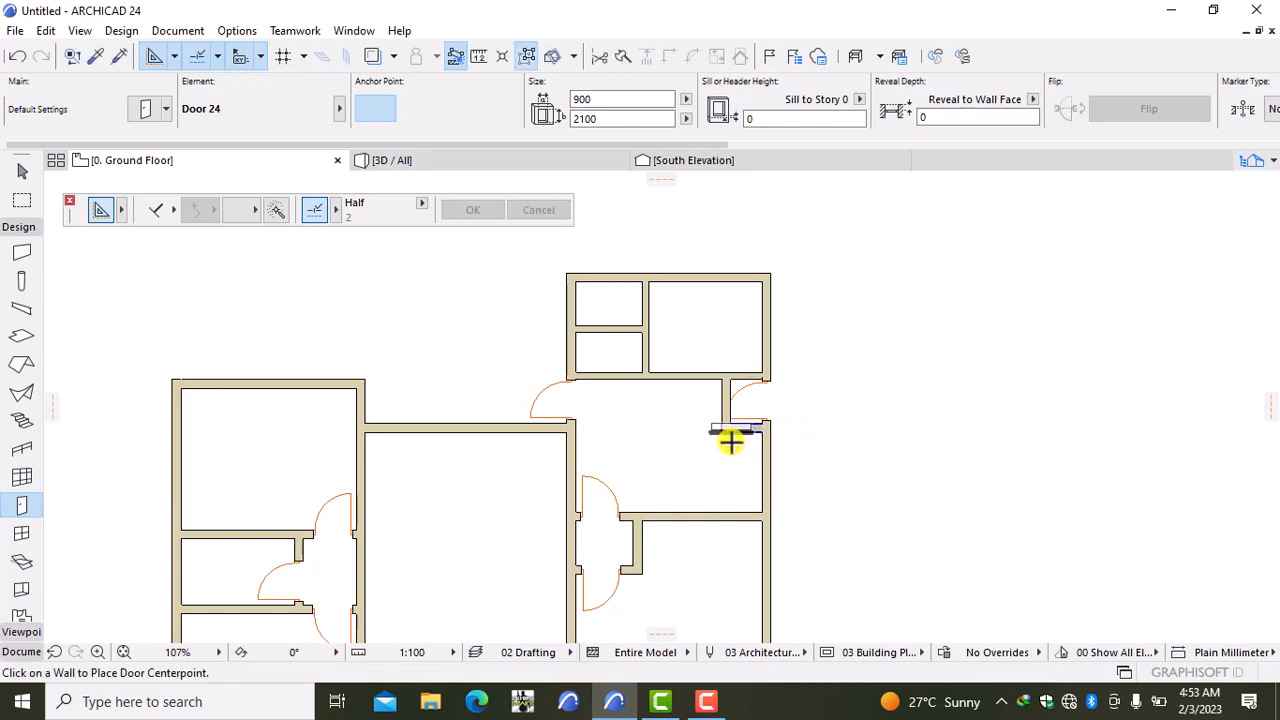
Step: Move the short vertical wall beside the east door's recess 300 mm to the west
scroll(718, 420, "up", 2)
scroll(716, 418, "up", 2)
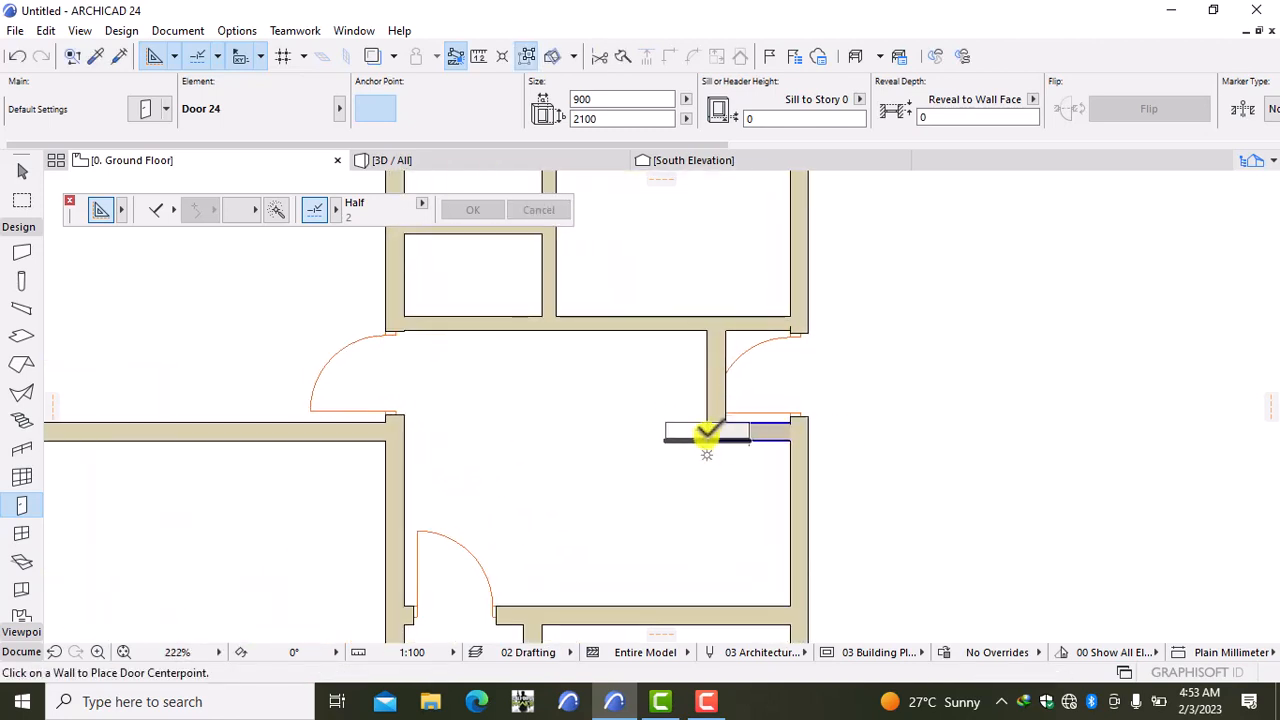
left_click(718, 406, "shift")
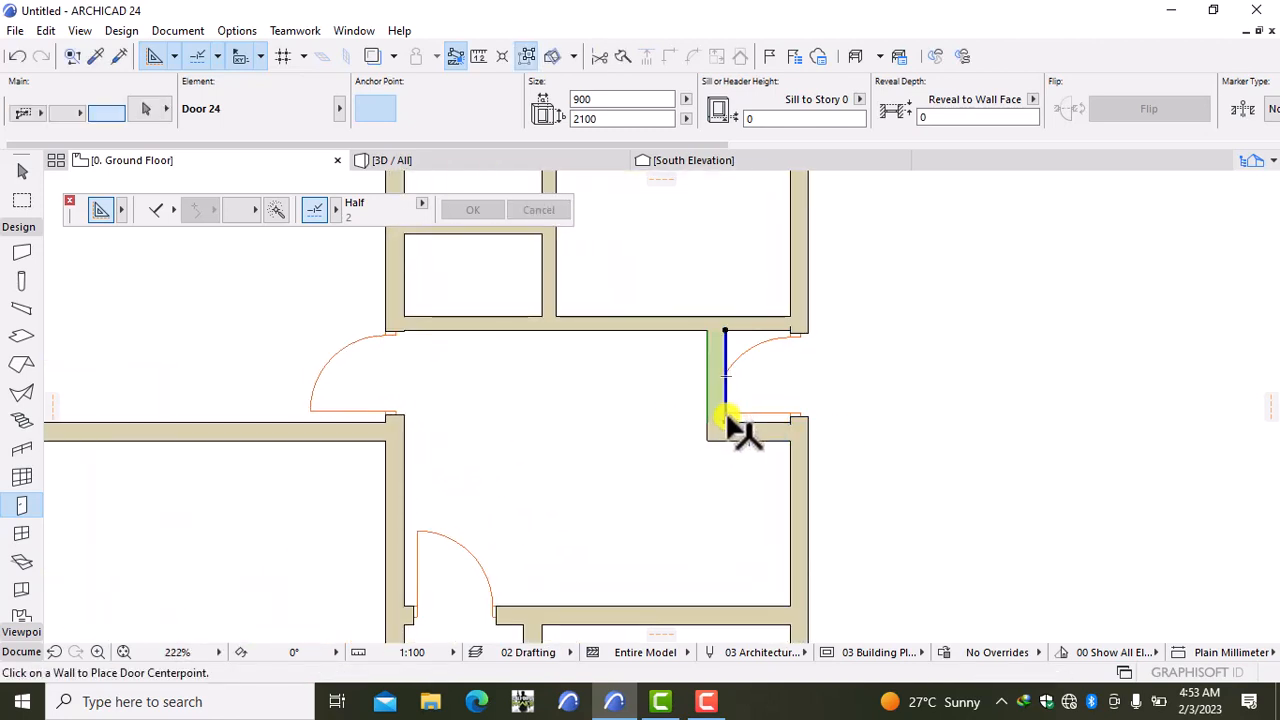
key("ctrl+d")
left_click(936, 421)
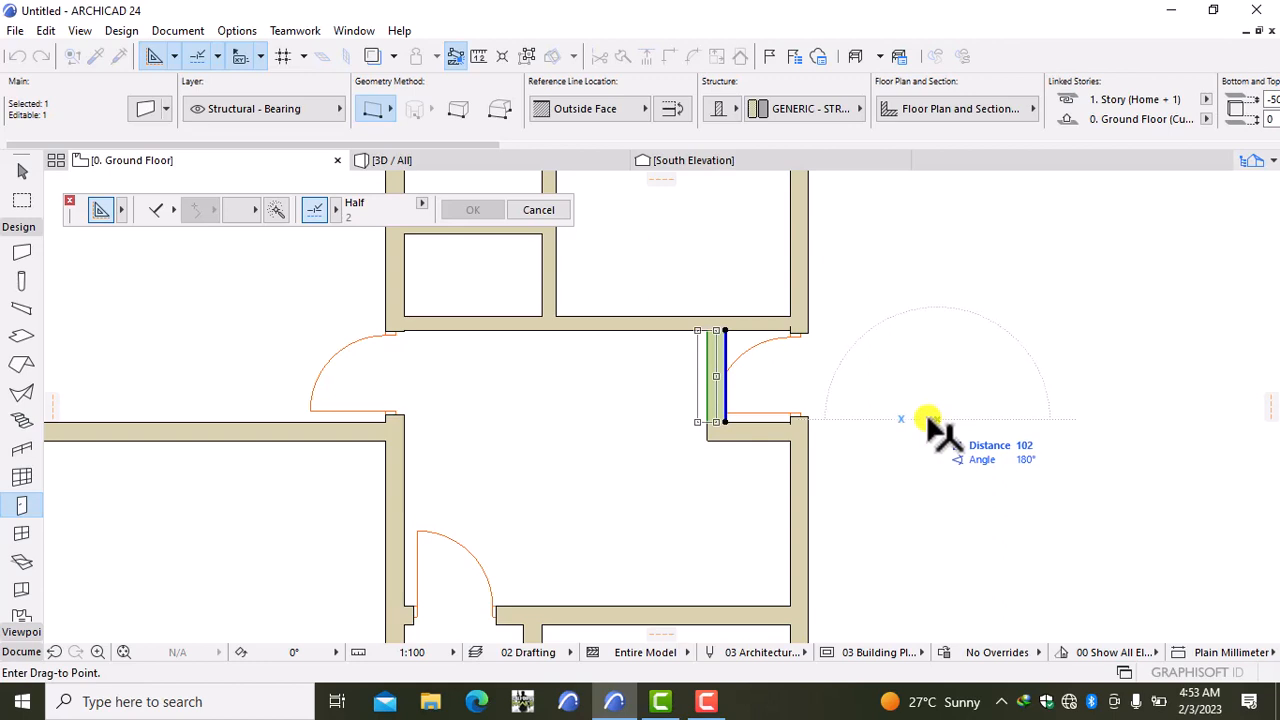
type("300")
key("Return")
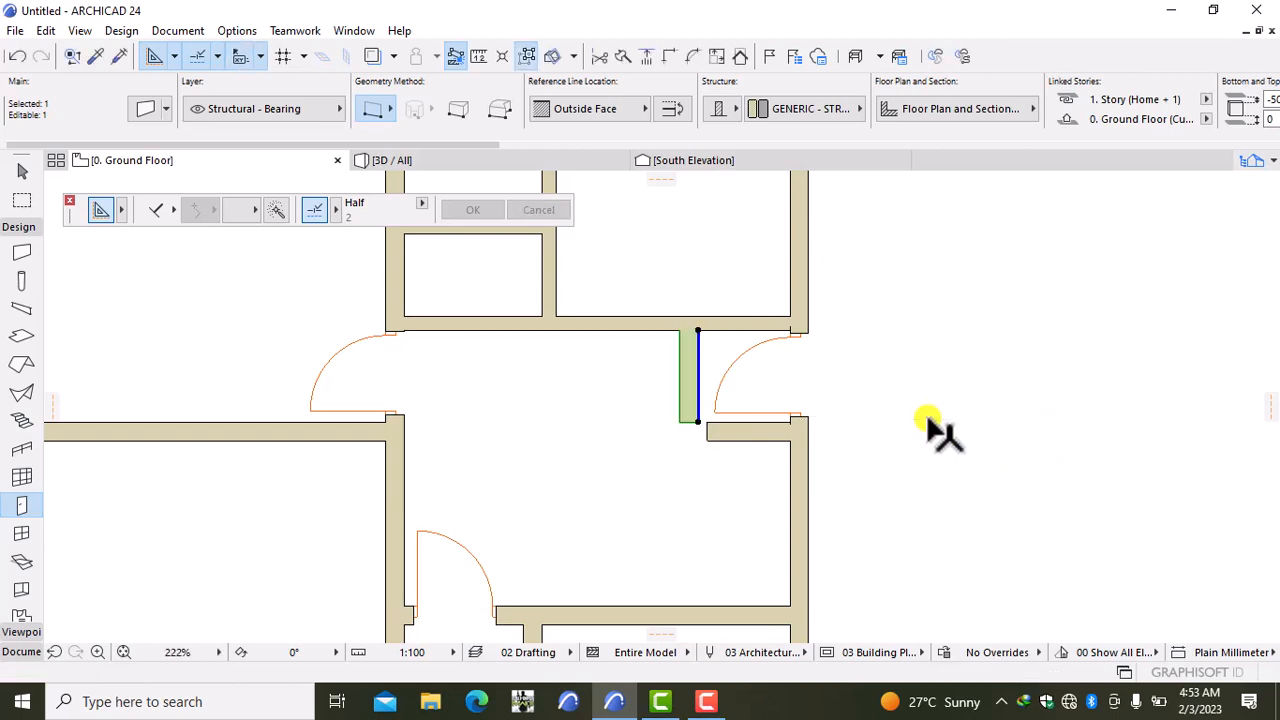
key("Escape")
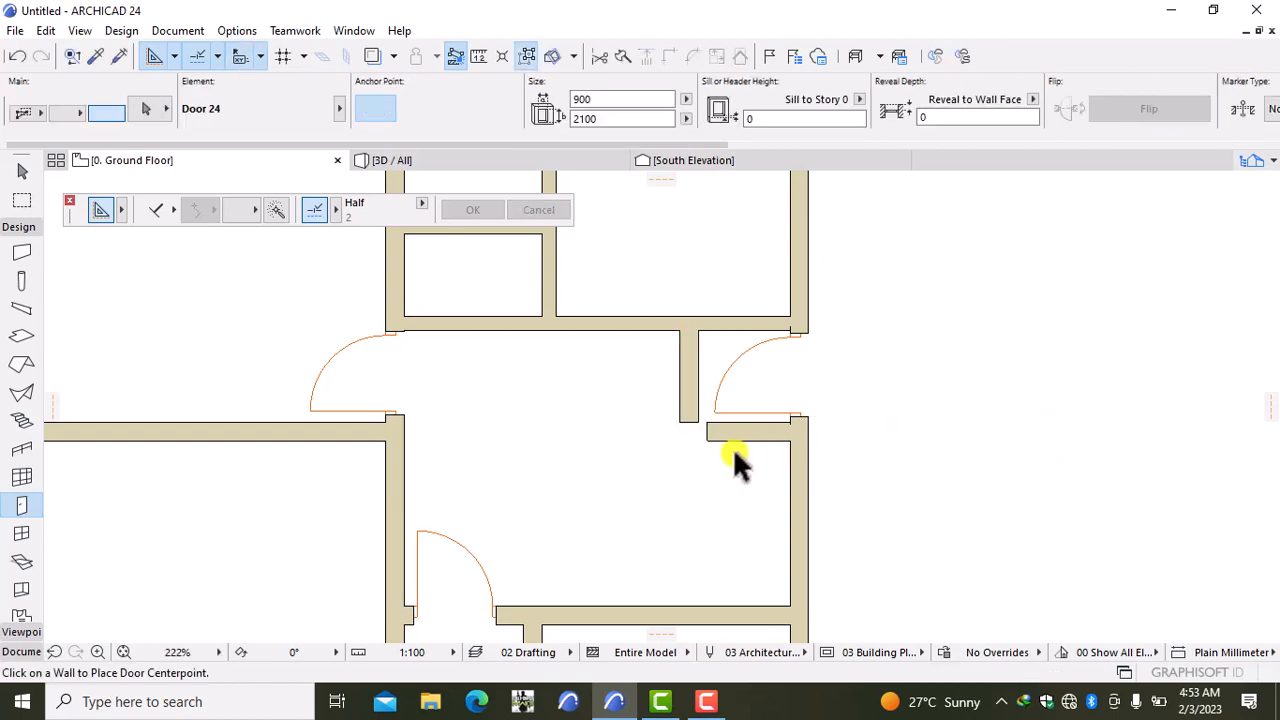
Step: Stretch the short horizontal wall south of the east door westward to close the corner with the moved vertical wall
left_click(707, 422)
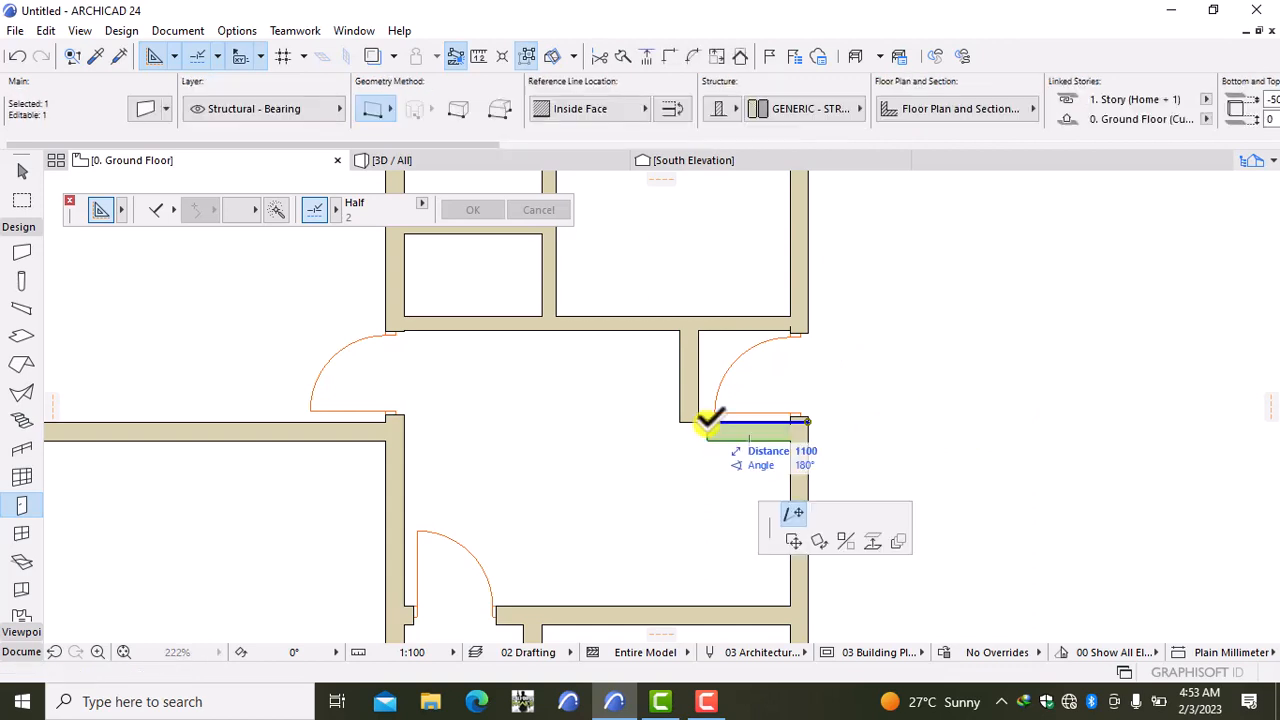
left_click(688, 421)
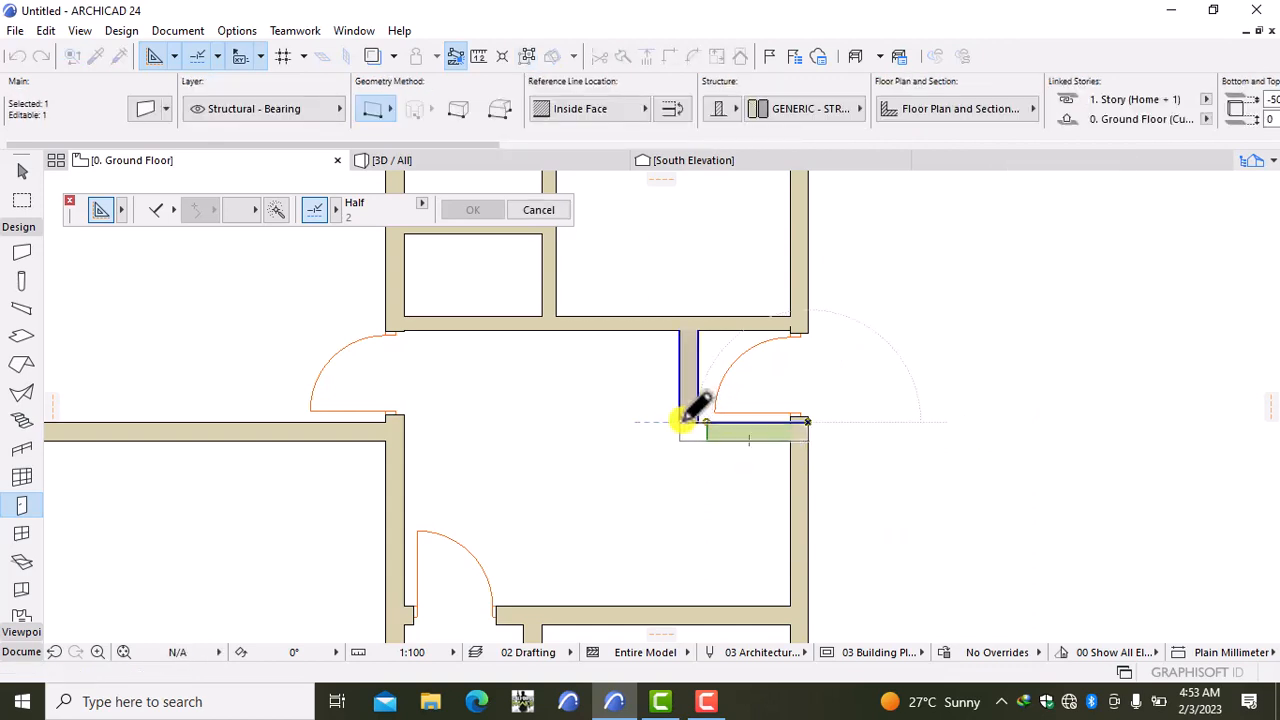
key("Escape")
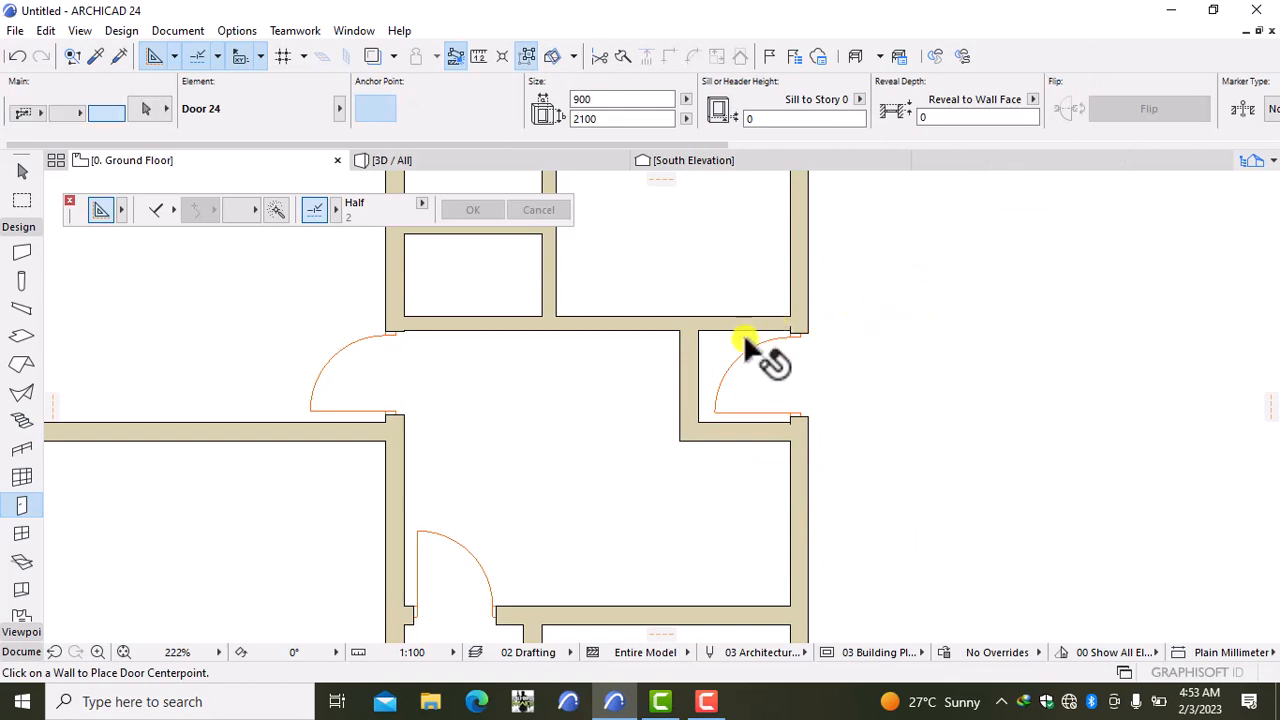
Step: Shorten the long horizontal wall north of the east door so it ends at the moved vertical wall's east face
left_click(803, 329)
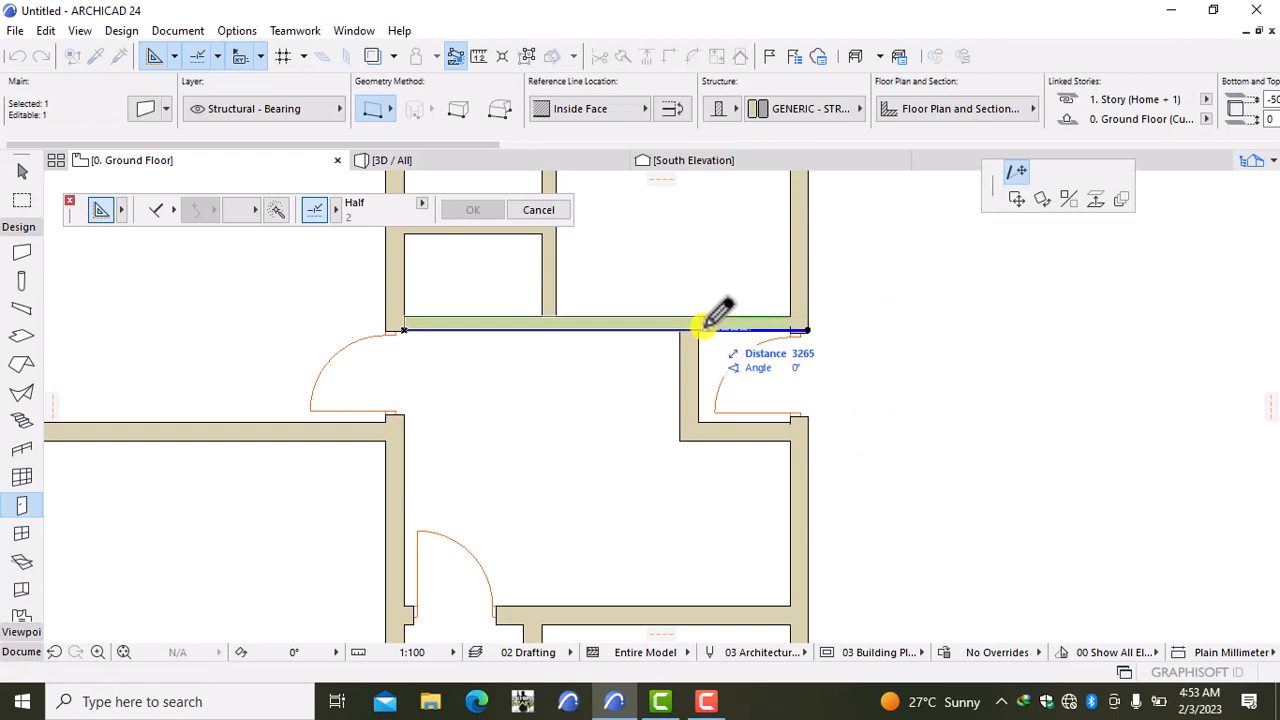
left_click(703, 329)
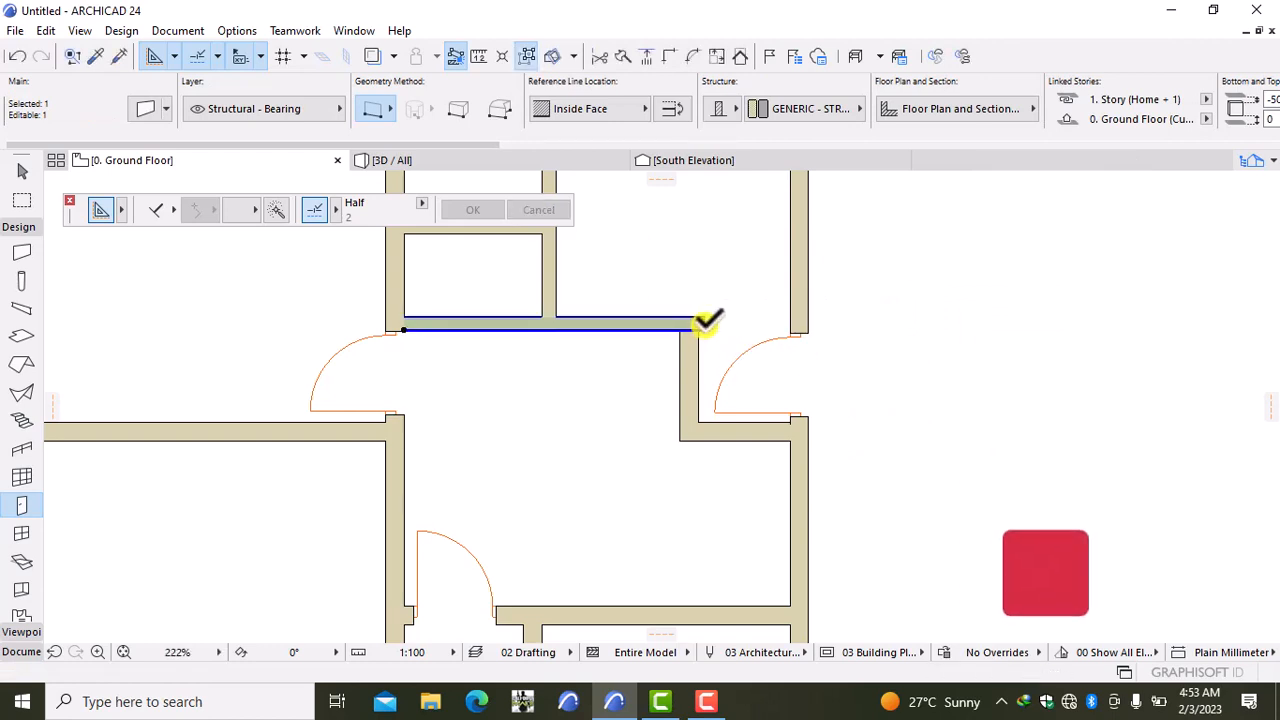
scroll(708, 322, "up", 3)
left_click(699, 330)
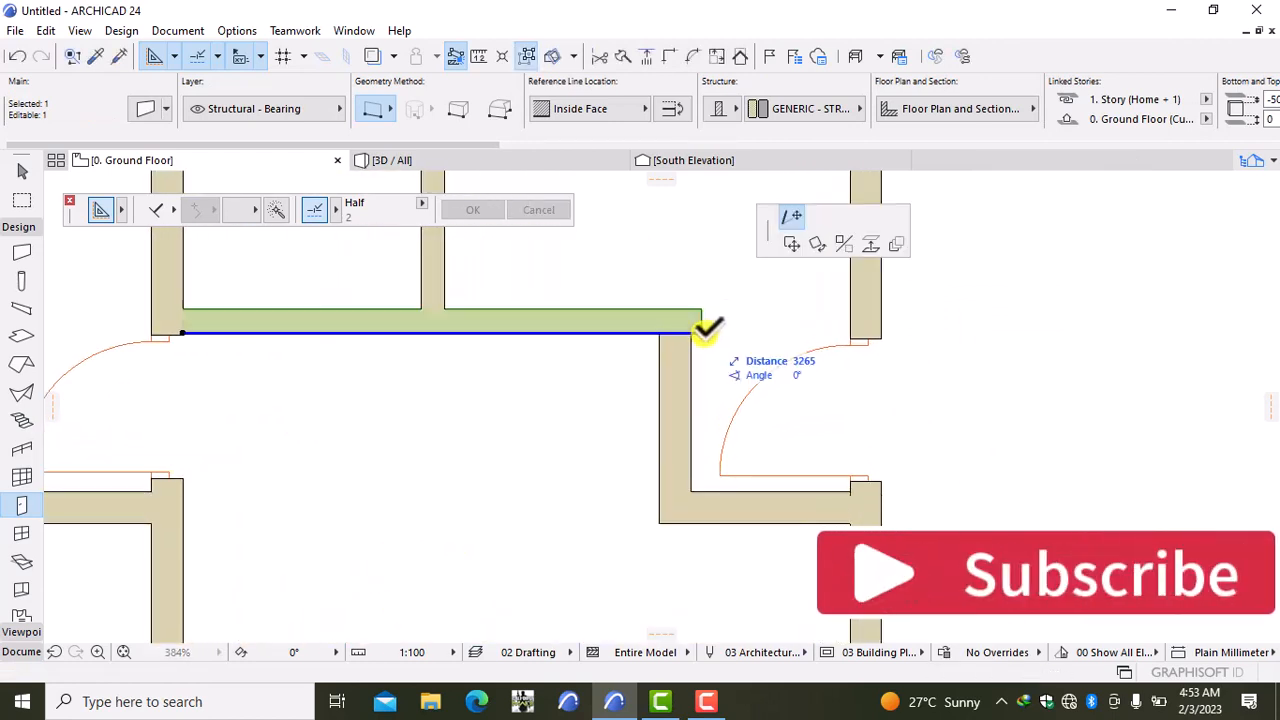
scroll(702, 324, "up", 3)
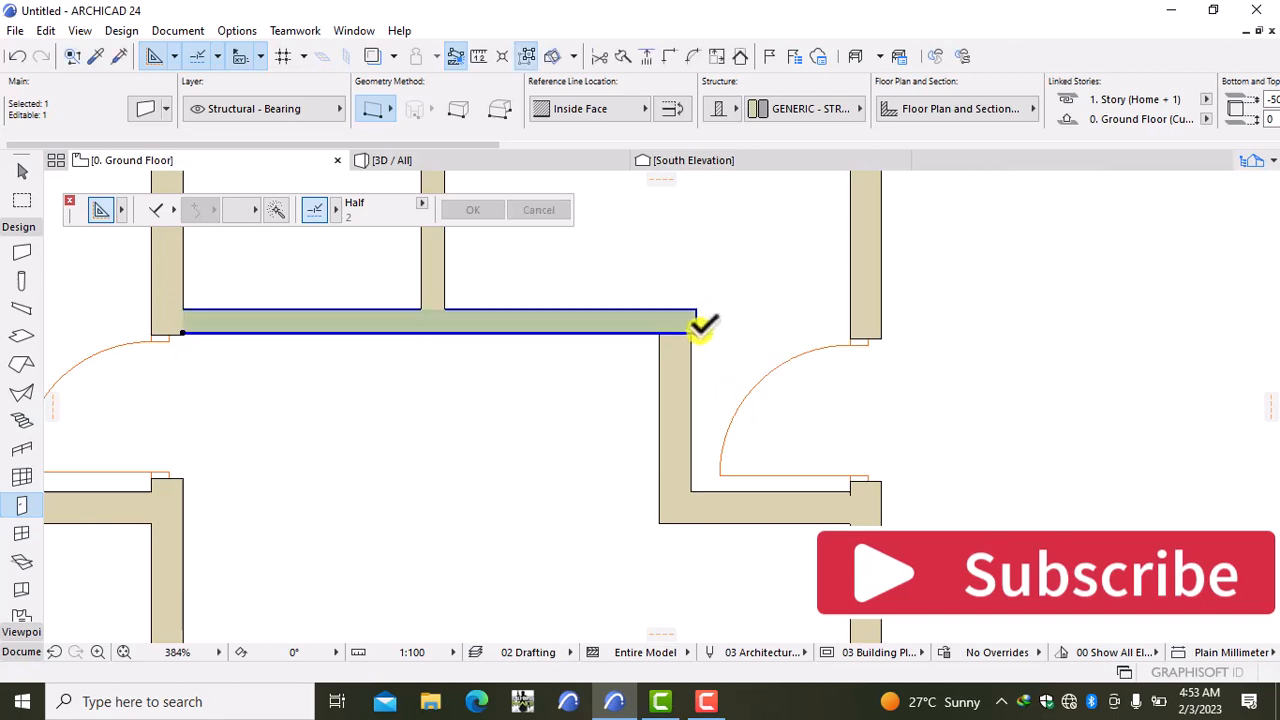
left_click(697, 333)
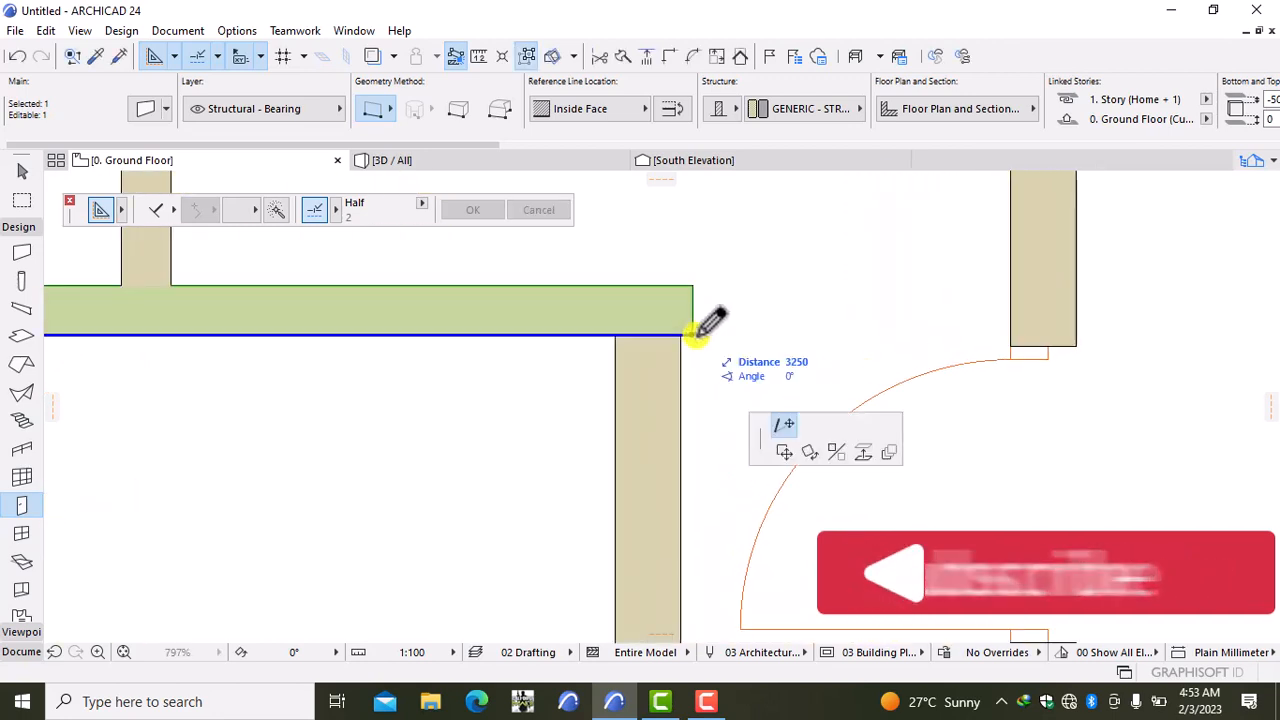
left_click(699, 335)
scroll(700, 336, "down", 5)
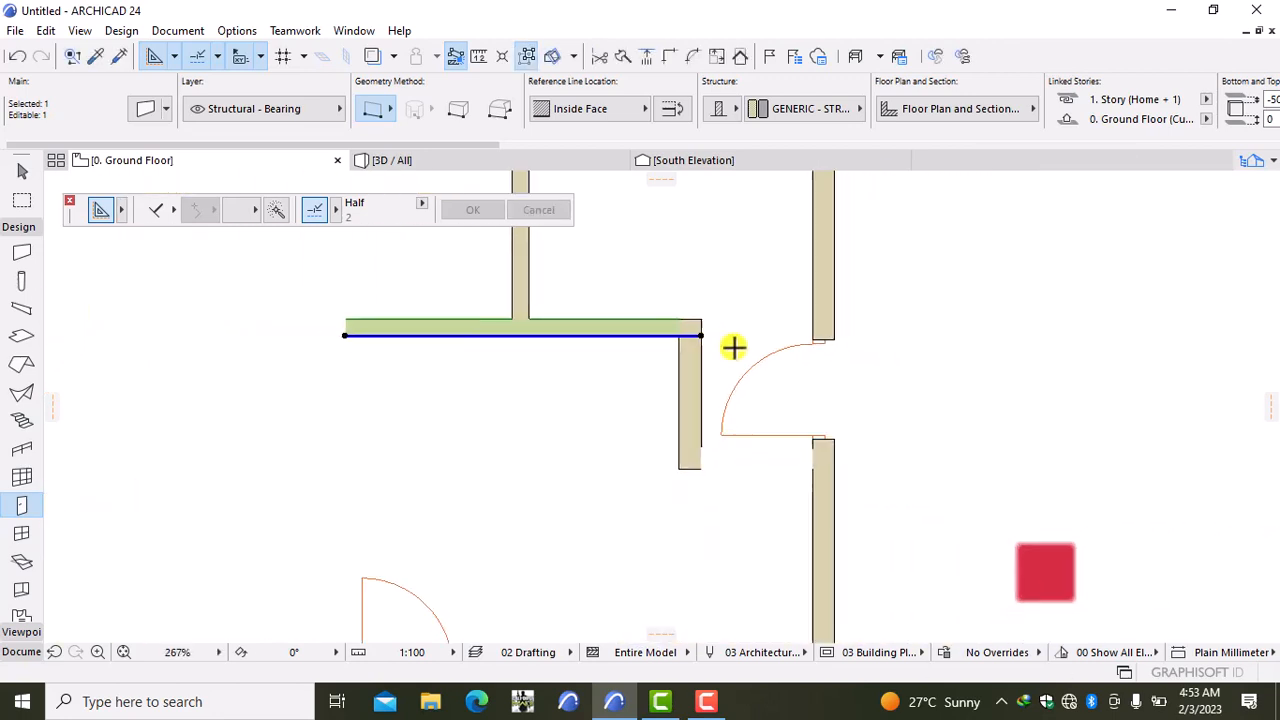
key("Escape")
scroll(869, 373, "down", 2)
scroll(869, 373, "down", 1)
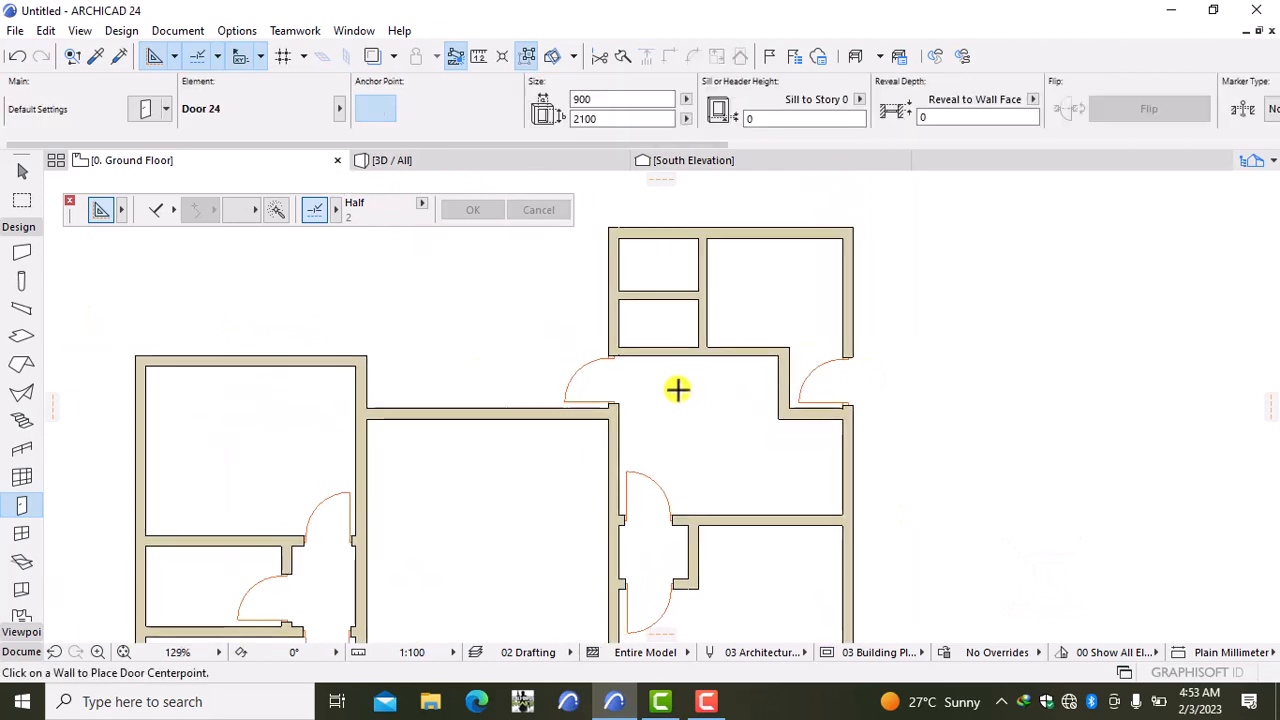
middle_click_drag(677, 389, 686, 423)
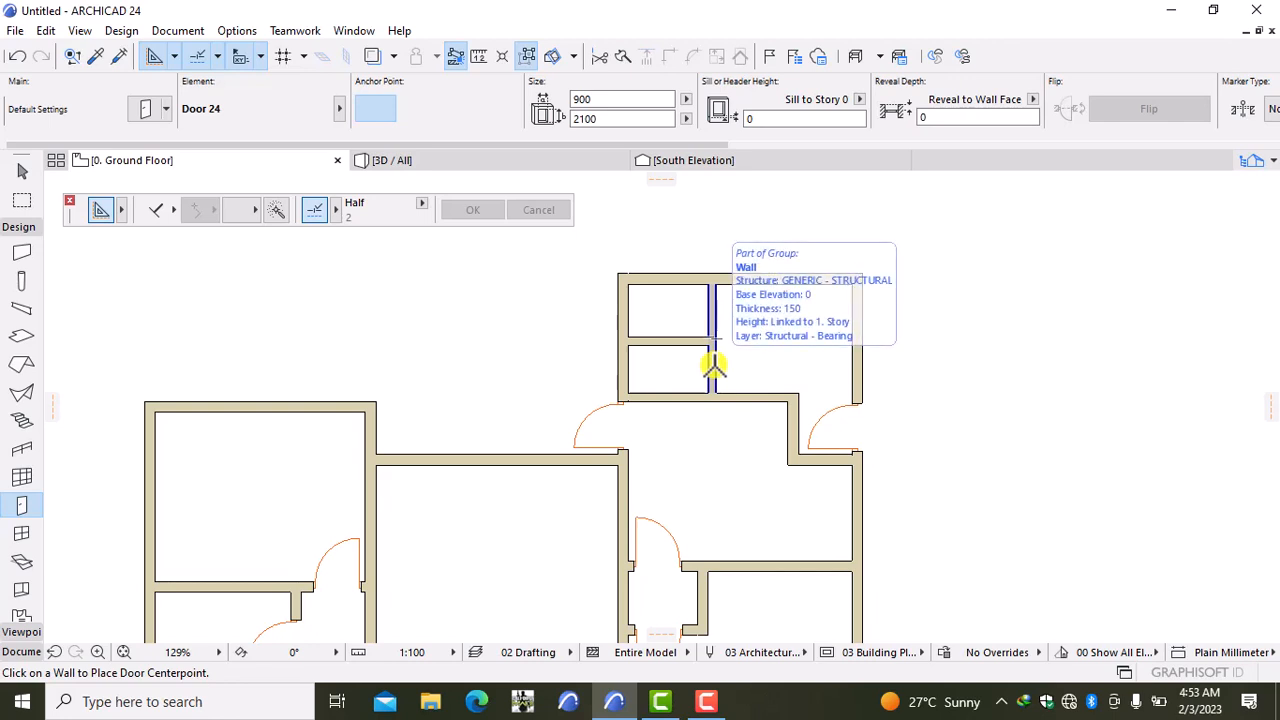
left_click(866, 386)
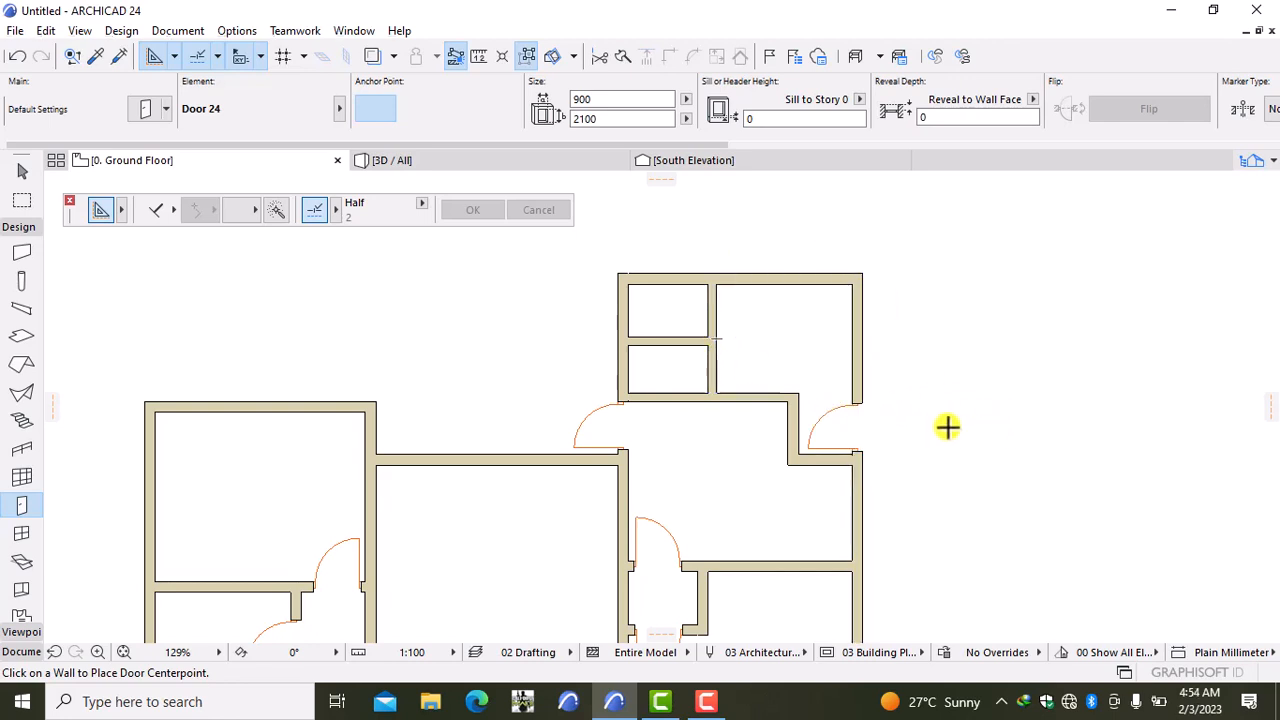
scroll(945, 422, "down", 2)
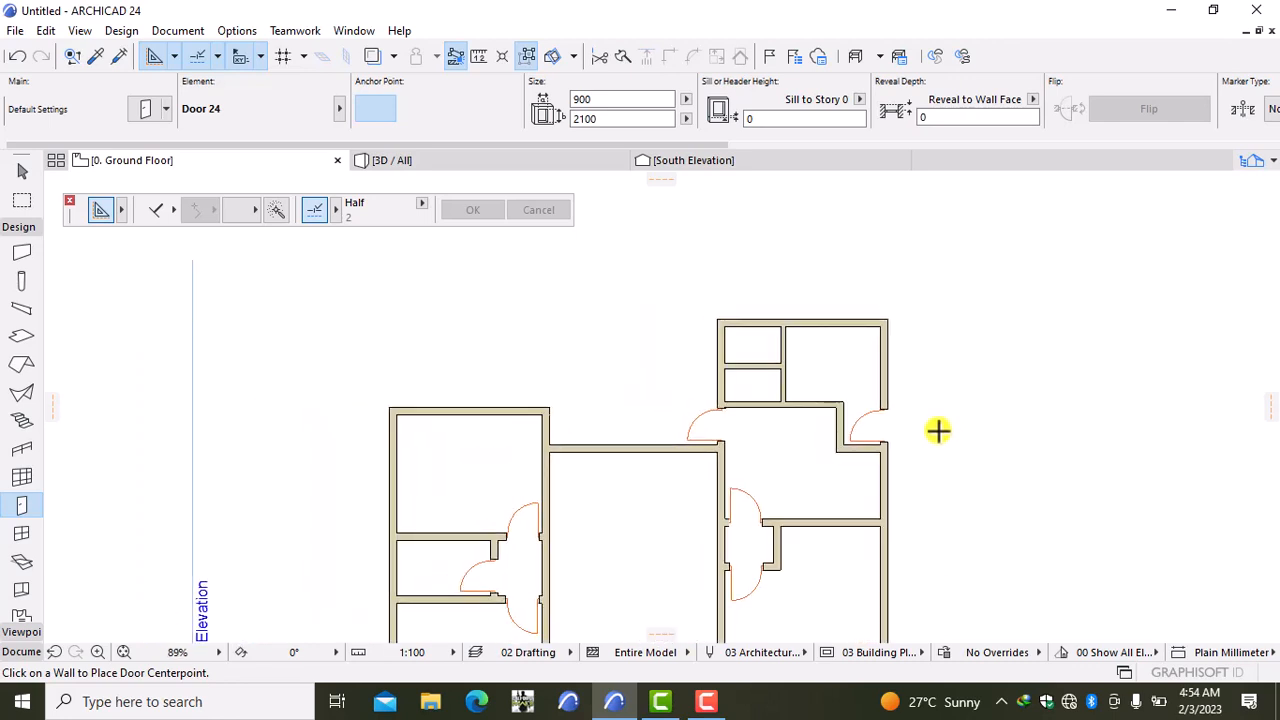
scroll(938, 430, "up", 4)
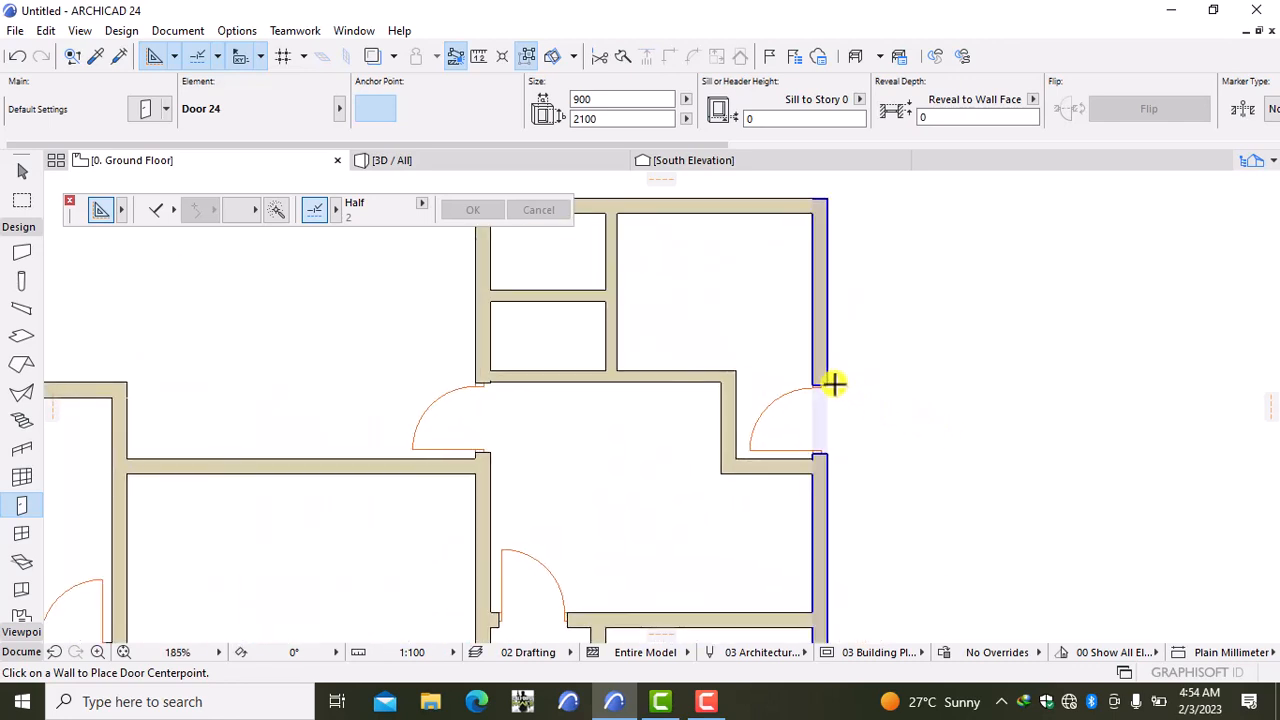
left_click(820, 380)
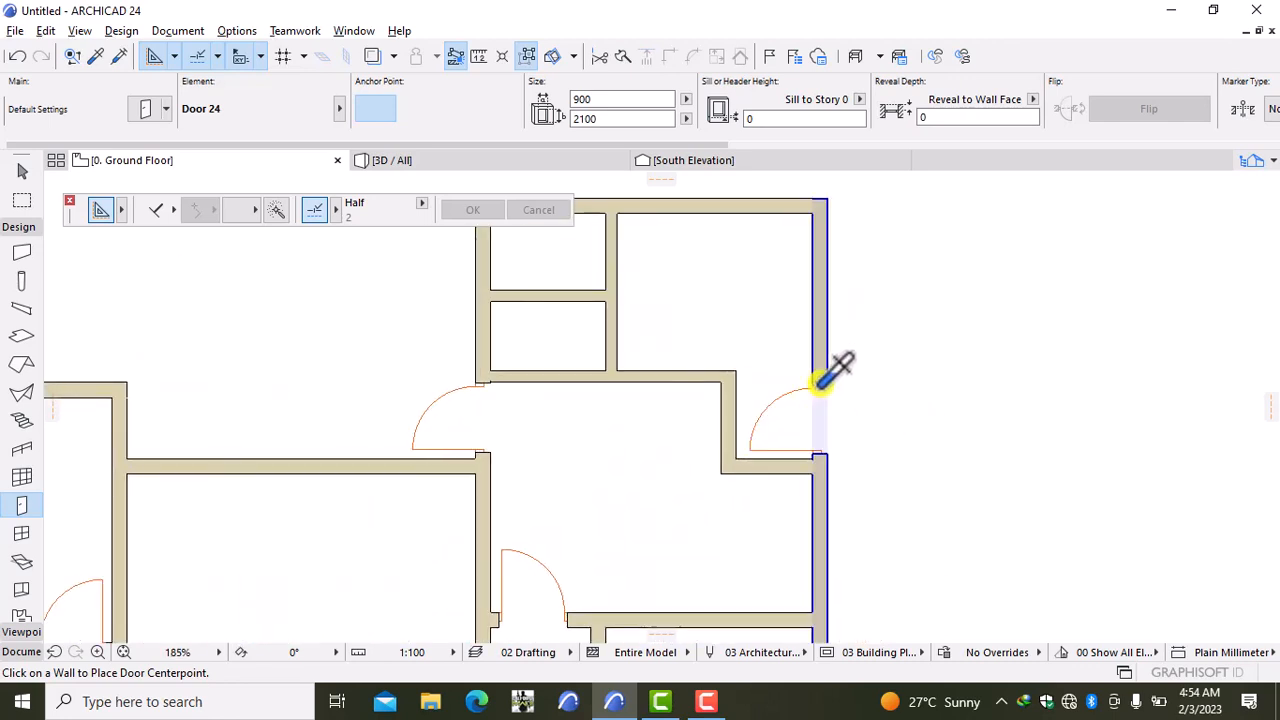
left_click(814, 384)
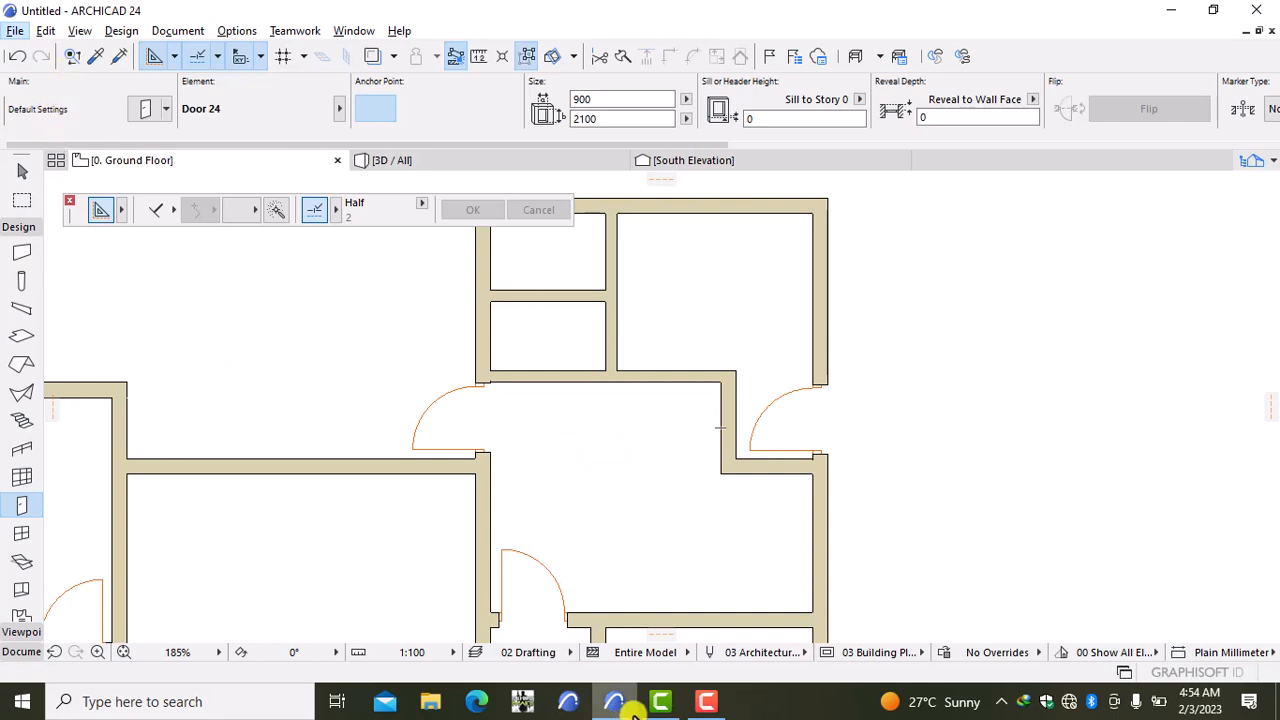
mouse_move(708, 703)
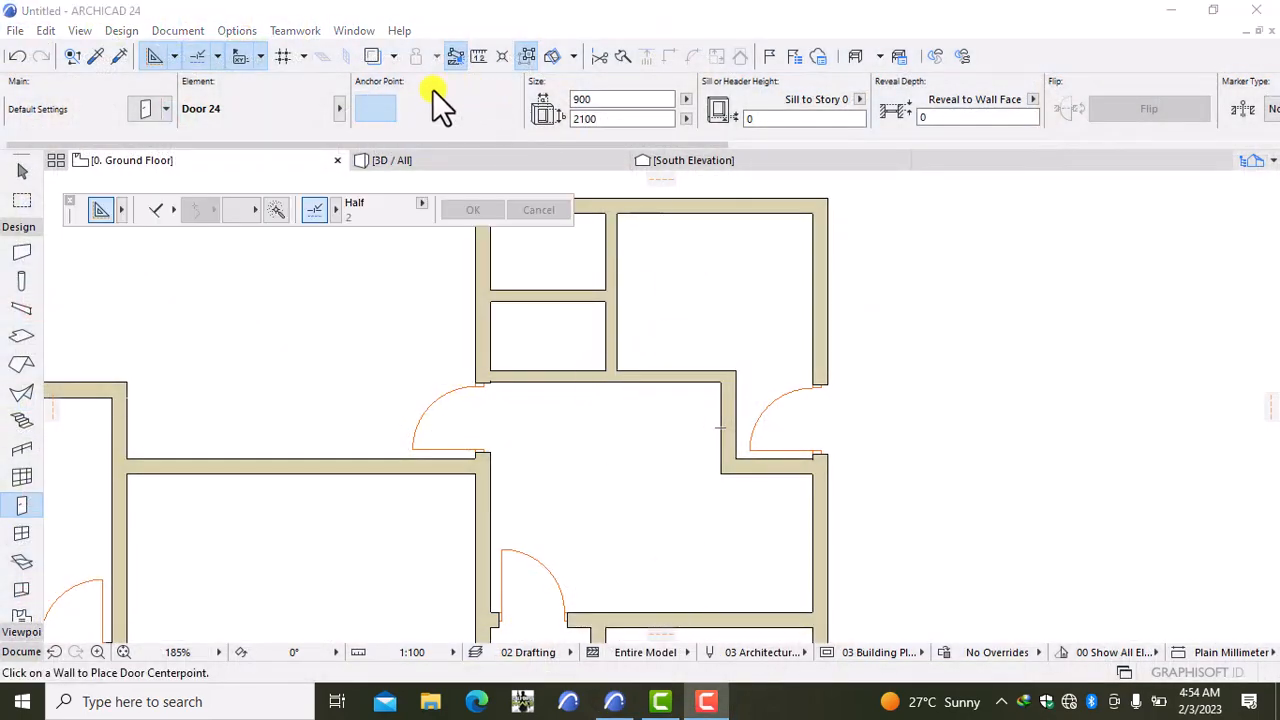
Step: Place Door 24 in the northeast wing's interior vertical wall at the lower small room, opening west into that room
scroll(569, 393, "up", 5)
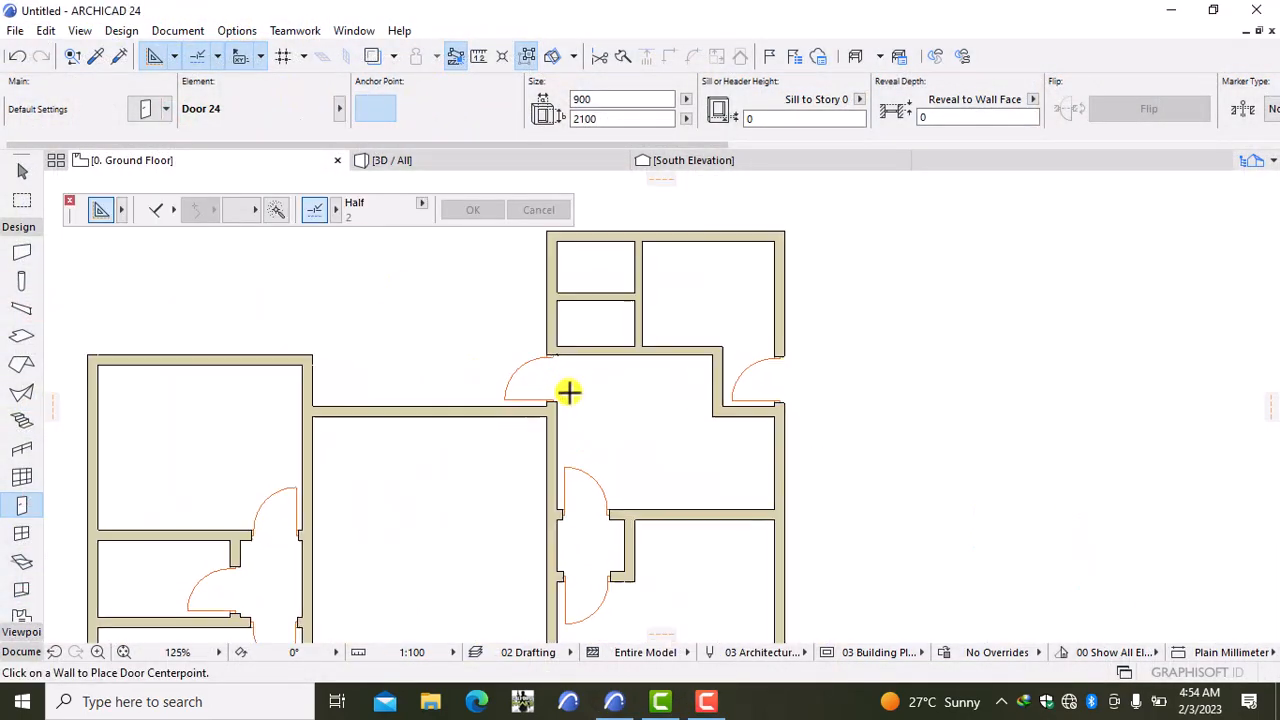
scroll(569, 393, "up", 2)
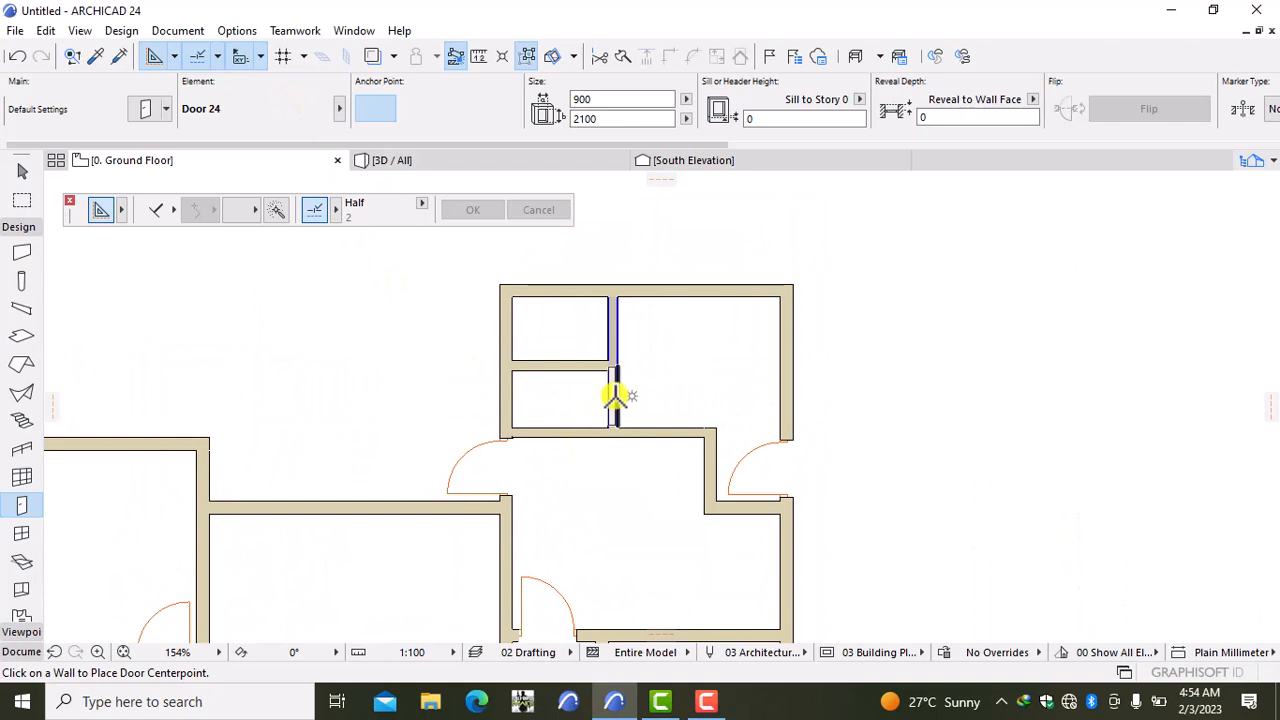
scroll(614, 398, "up", 3)
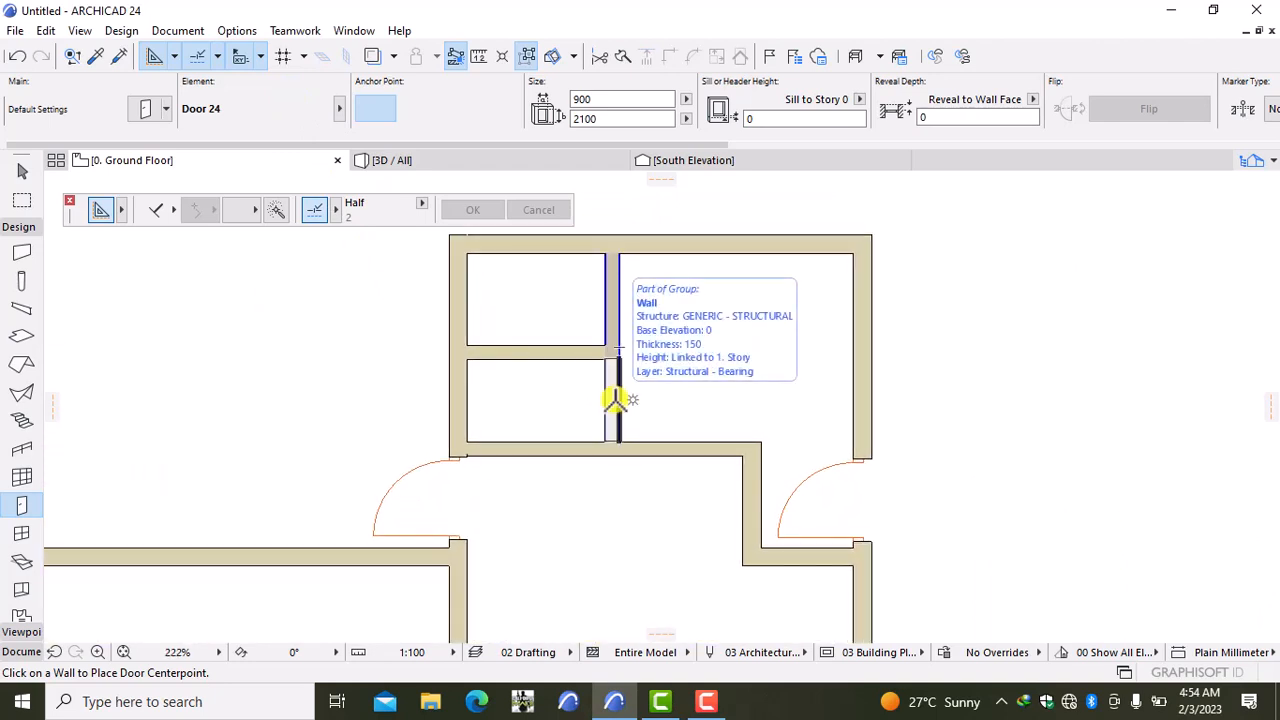
left_click(614, 400)
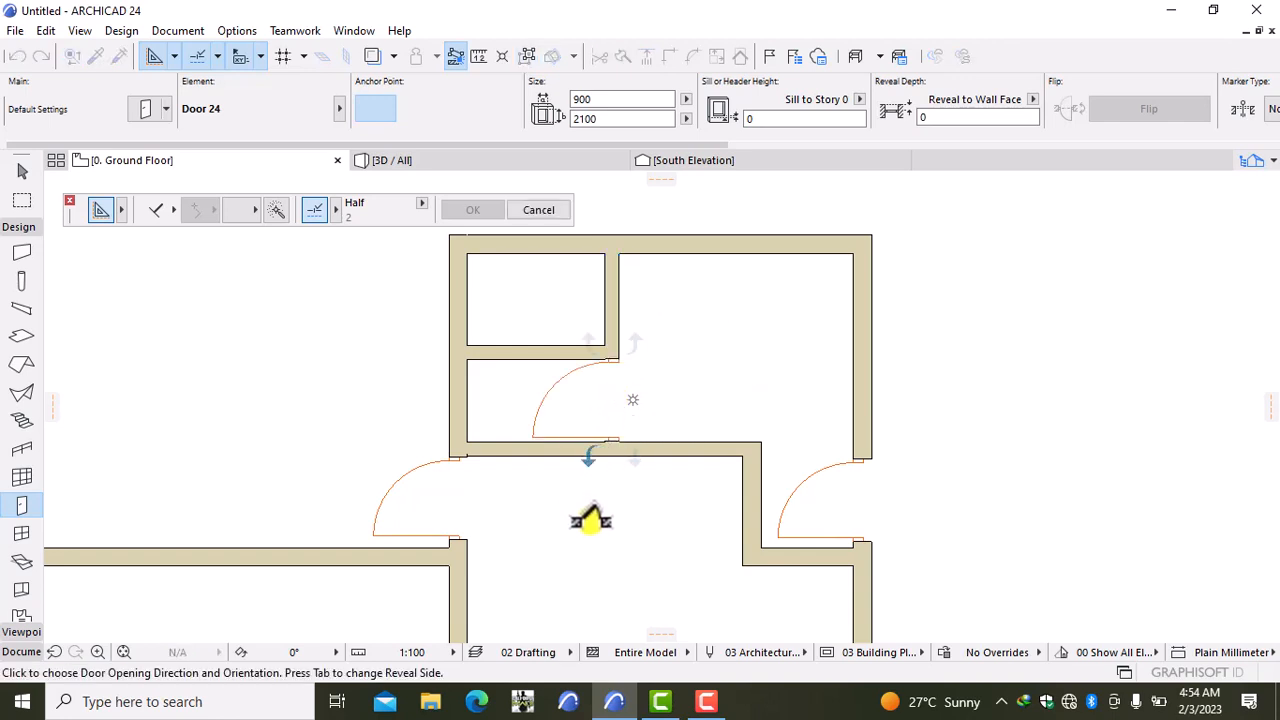
left_click(582, 512)
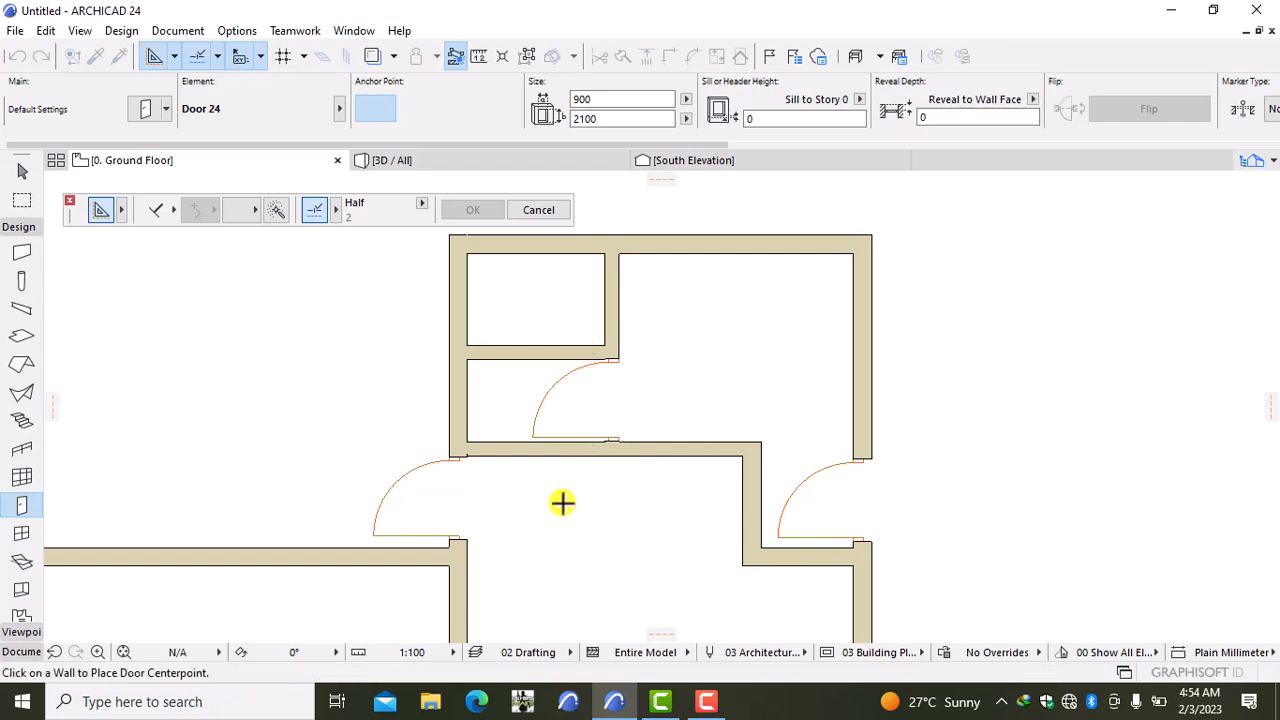
Step: Split the wing's west wall at the south face of the upper small room's bottom wall, keeping the southern part selected
left_click(455, 391, "shift")
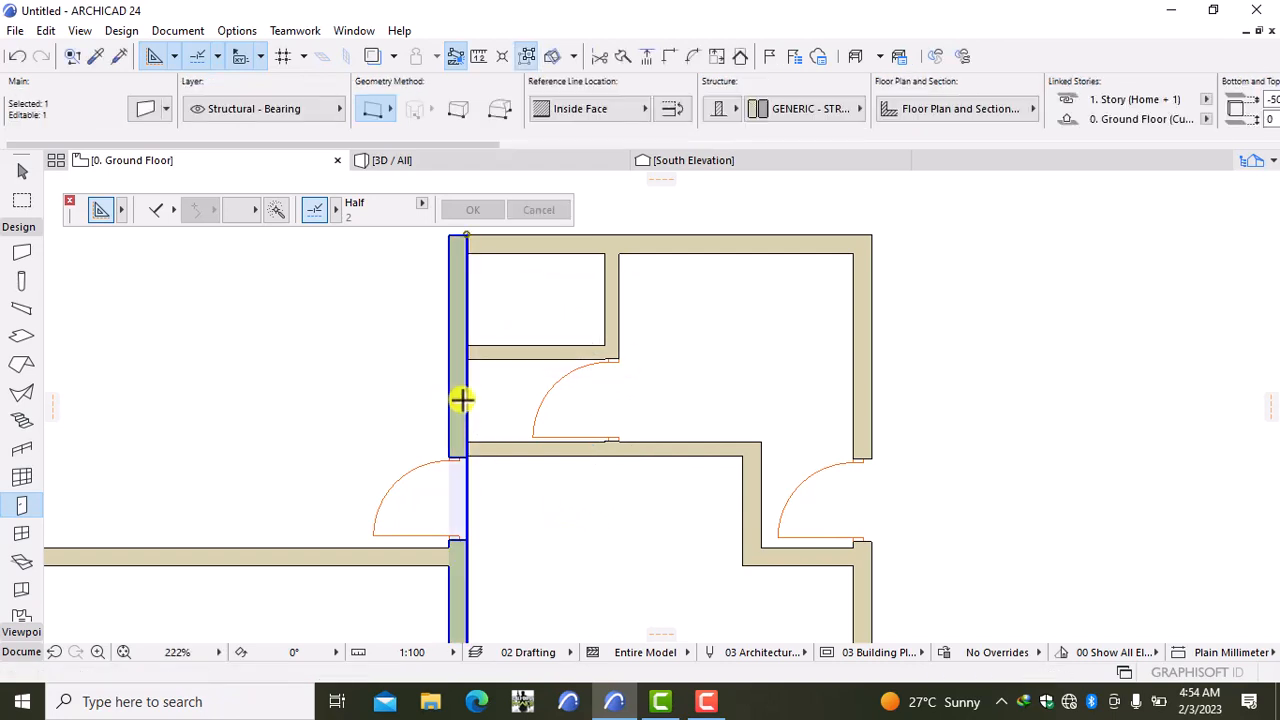
scroll(455, 391, "up", 5)
middle_click_drag(476, 373, 467, 436)
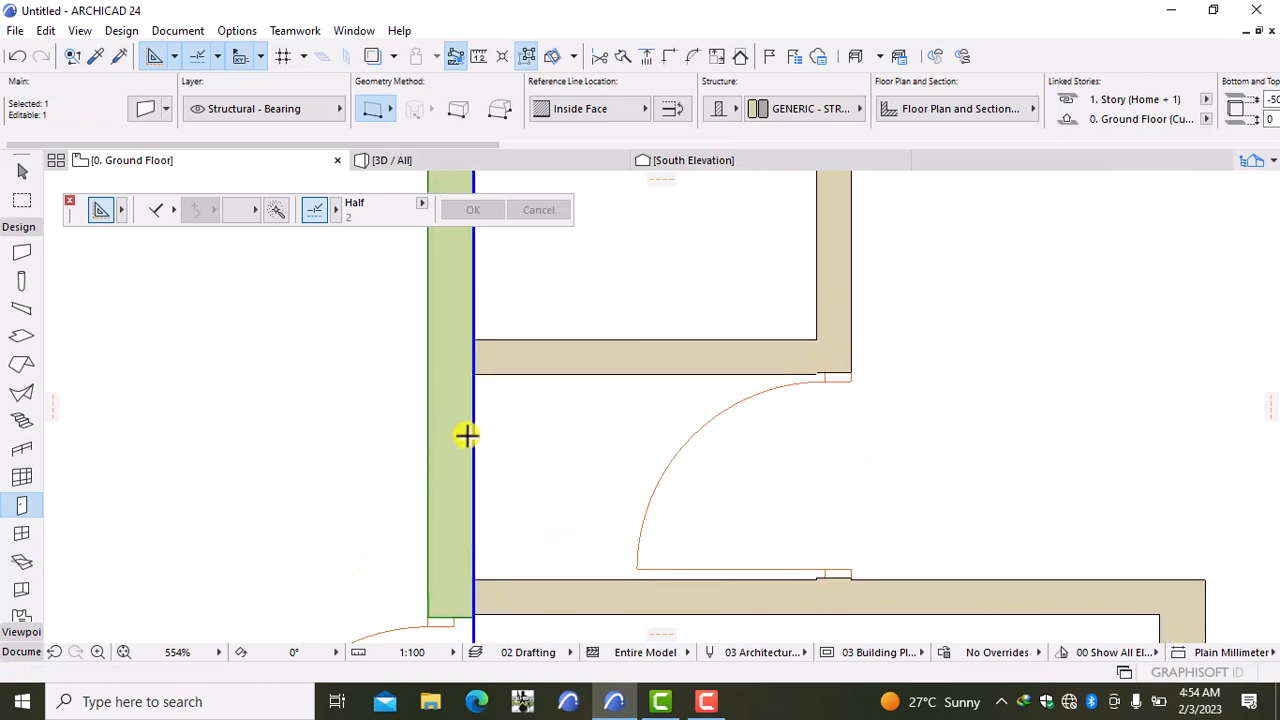
left_click(624, 58)
left_click(476, 372)
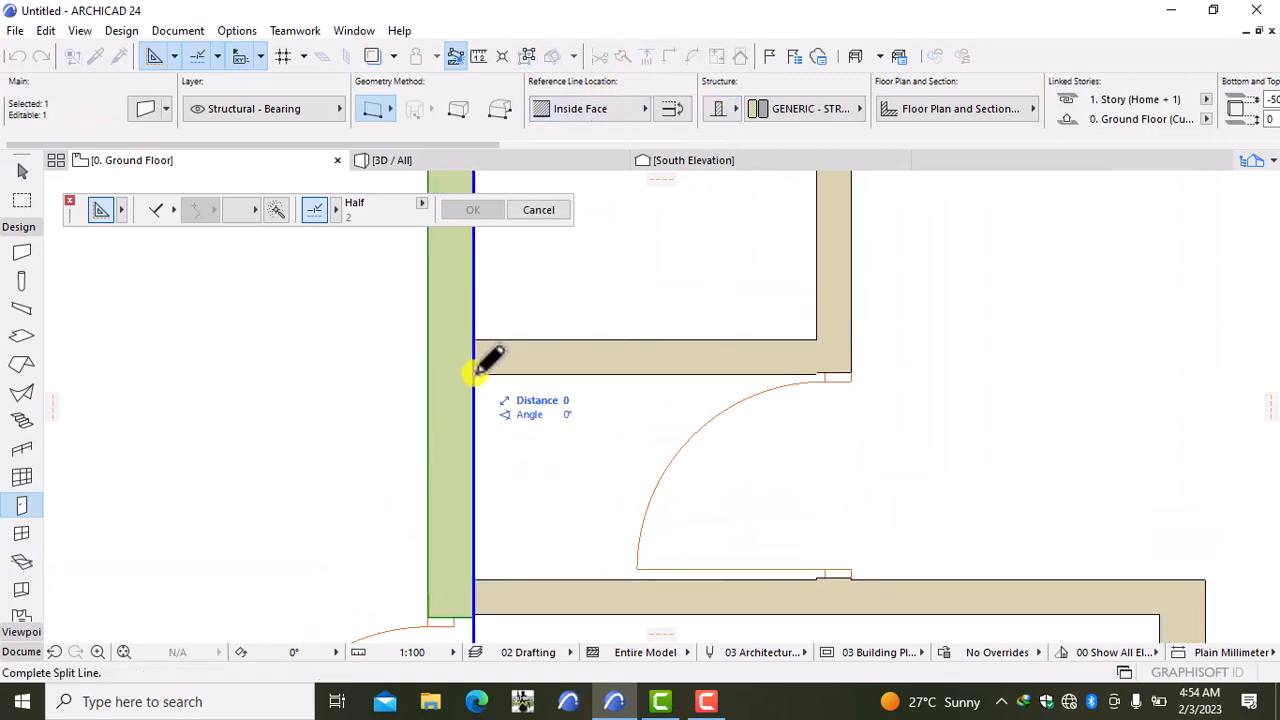
left_click(434, 371)
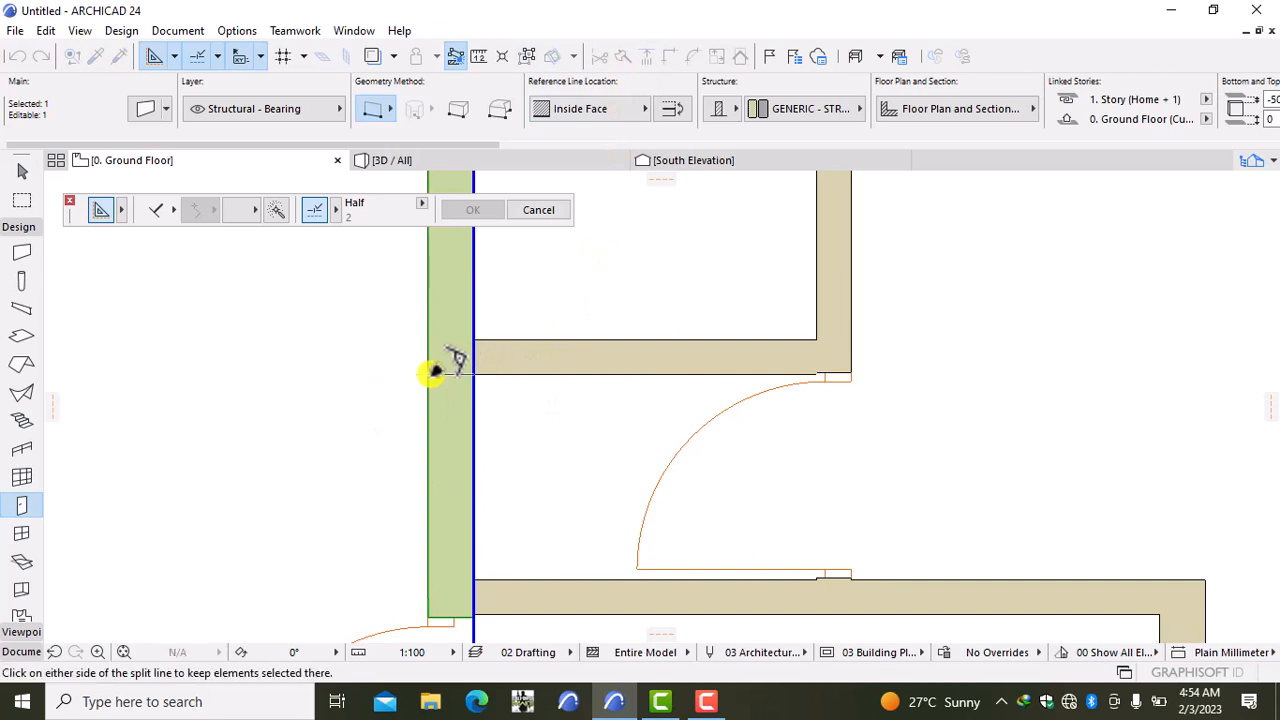
left_click(408, 420)
middle_click_drag(580, 468, 586, 383)
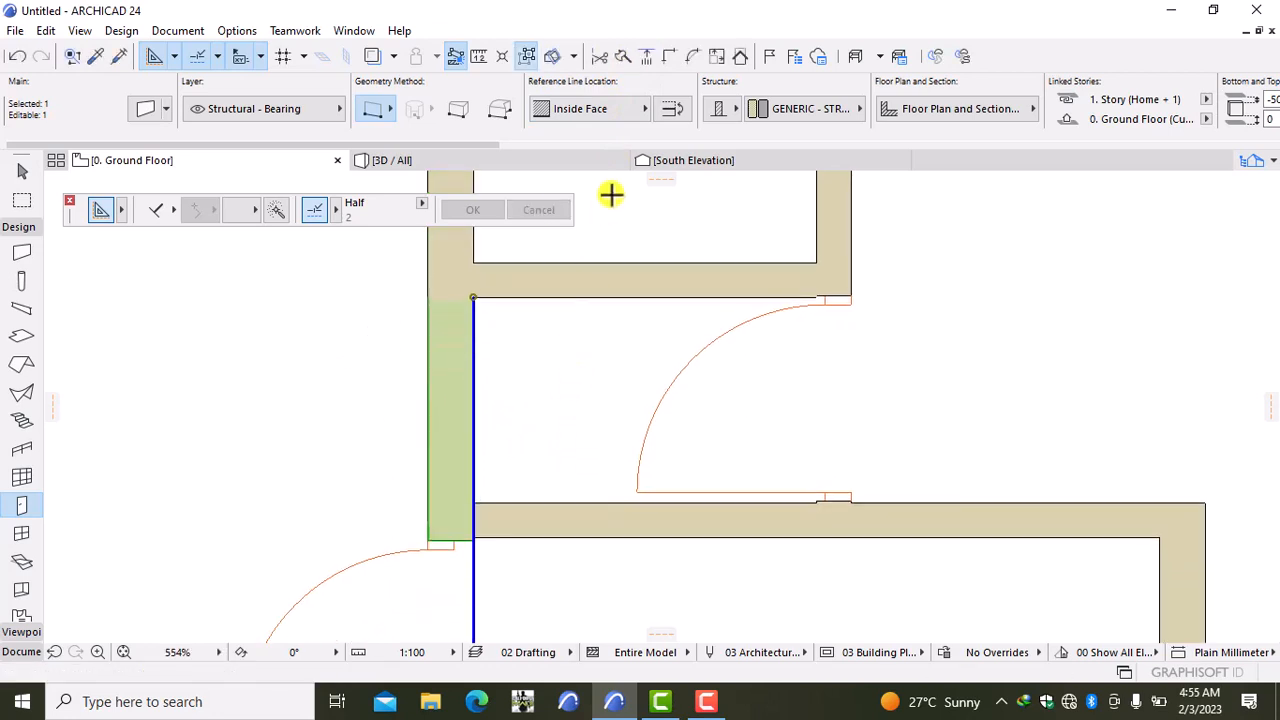
Step: Split the selected west wall again at the north face of the lower small room's bottom wall
left_click(619, 56)
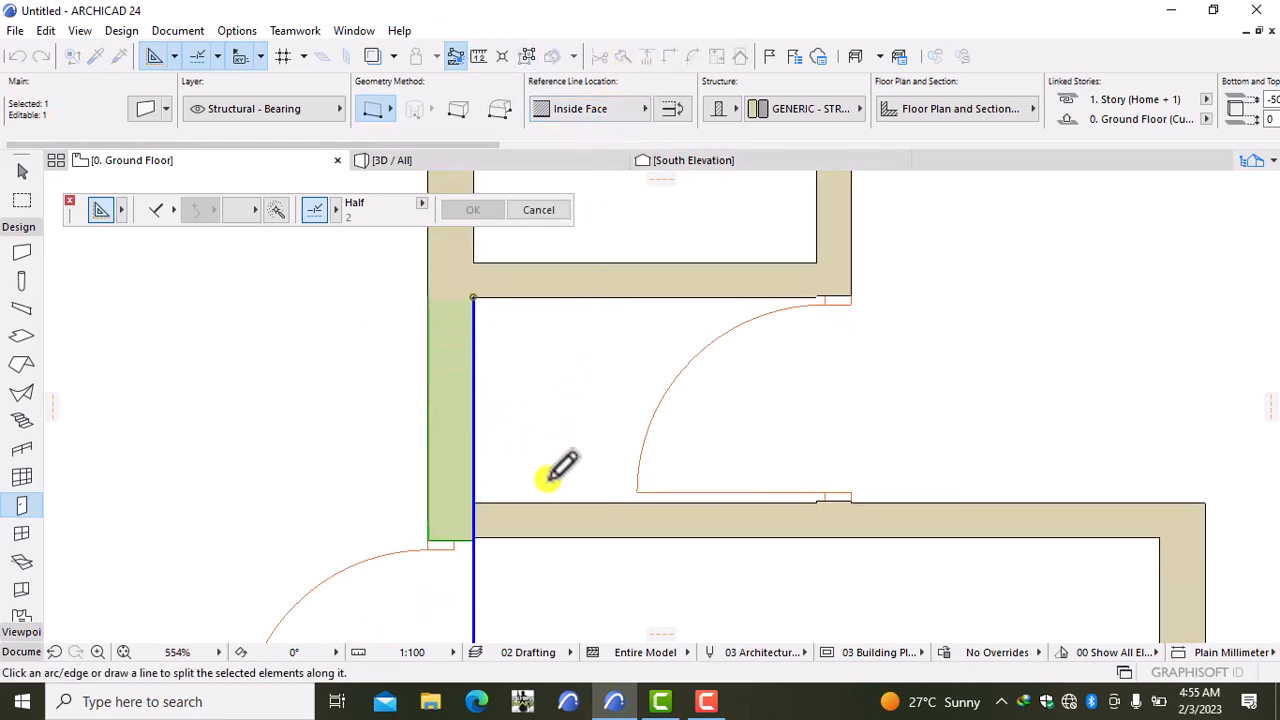
left_click(475, 502)
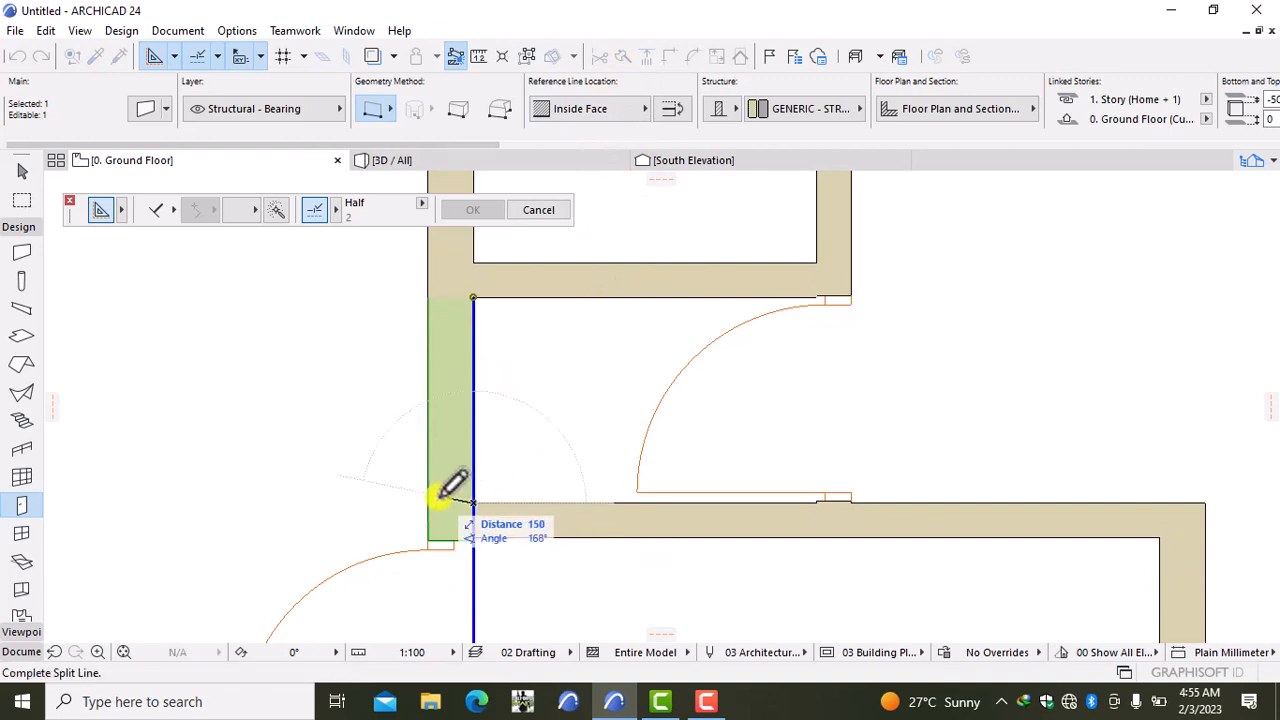
left_click(443, 494)
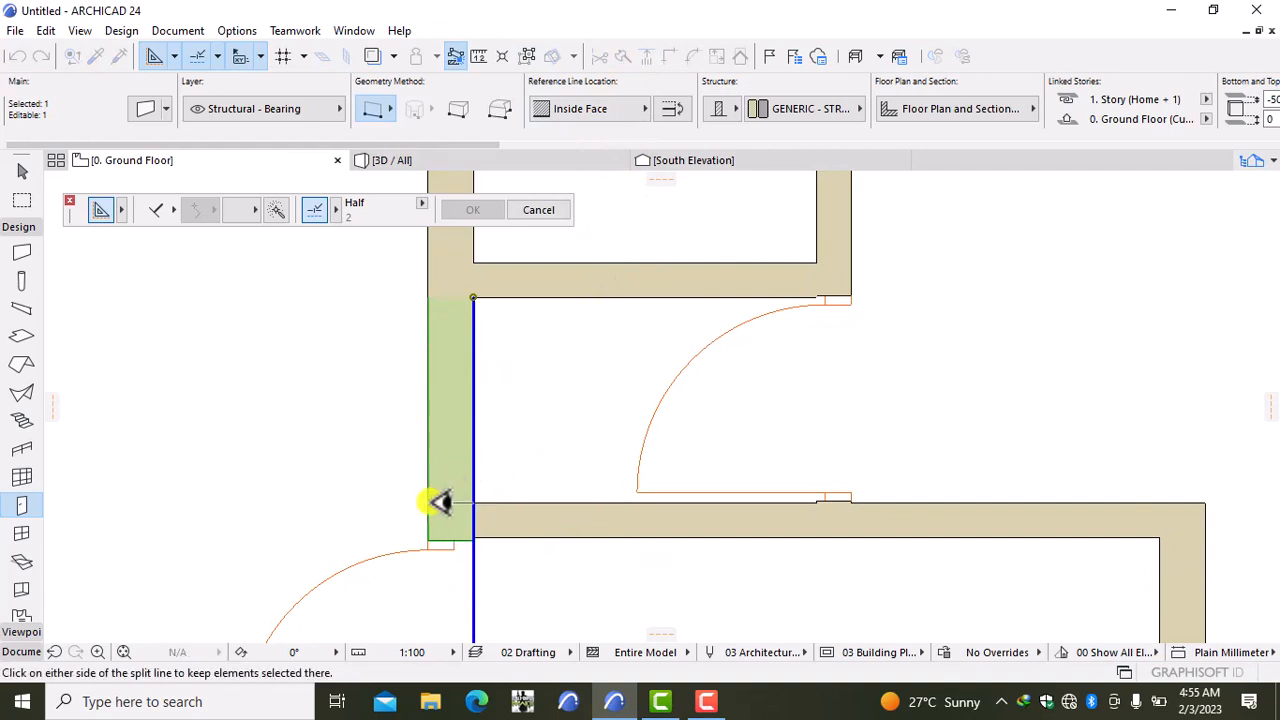
left_click(512, 556)
middle_click_drag(528, 571, 538, 455)
scroll(540, 453, "down", 5)
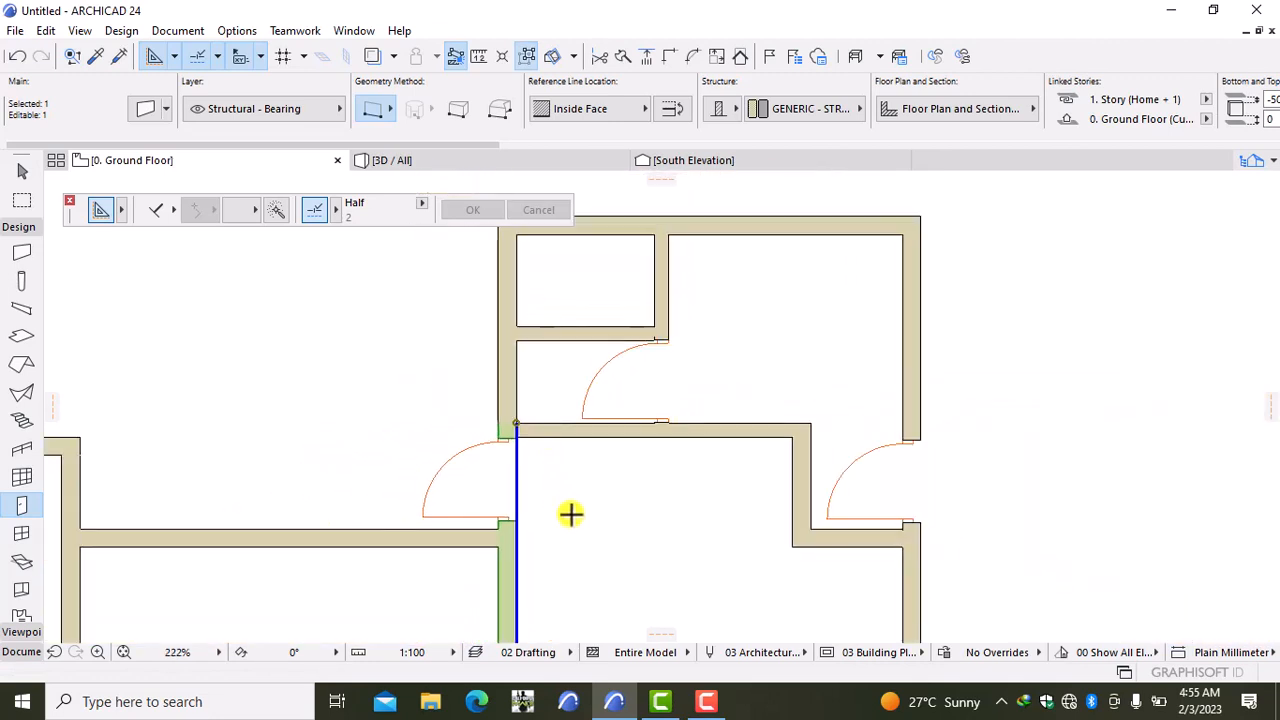
scroll(570, 514, "down", 1)
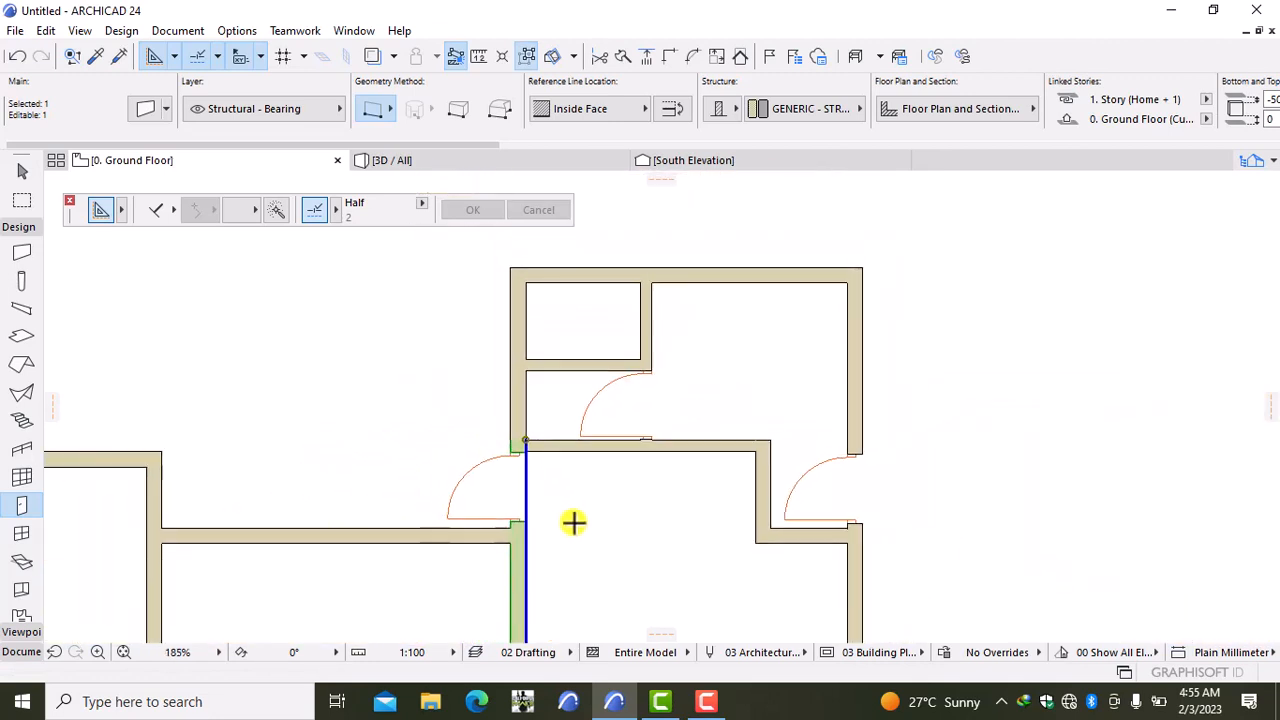
middle_click_drag(573, 520, 609, 431)
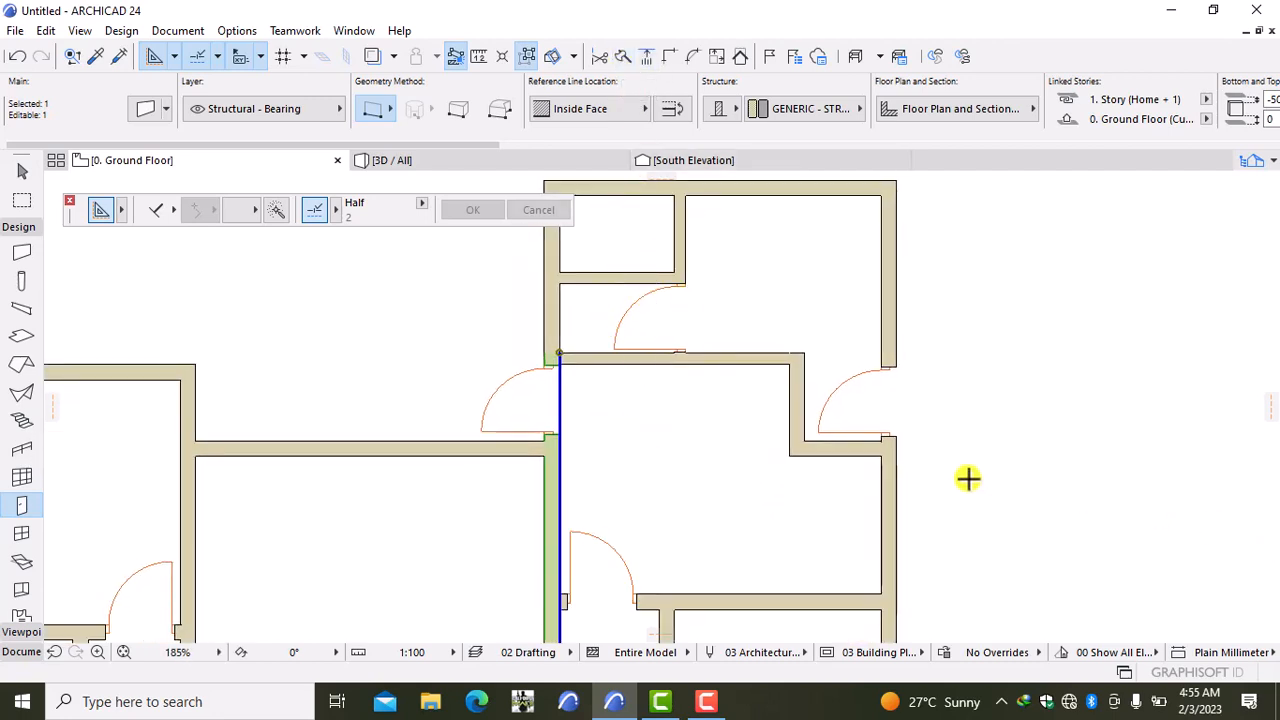
Step: Delete the west wall segment between the two splits to open the lower small room to the outside
key("Escape")
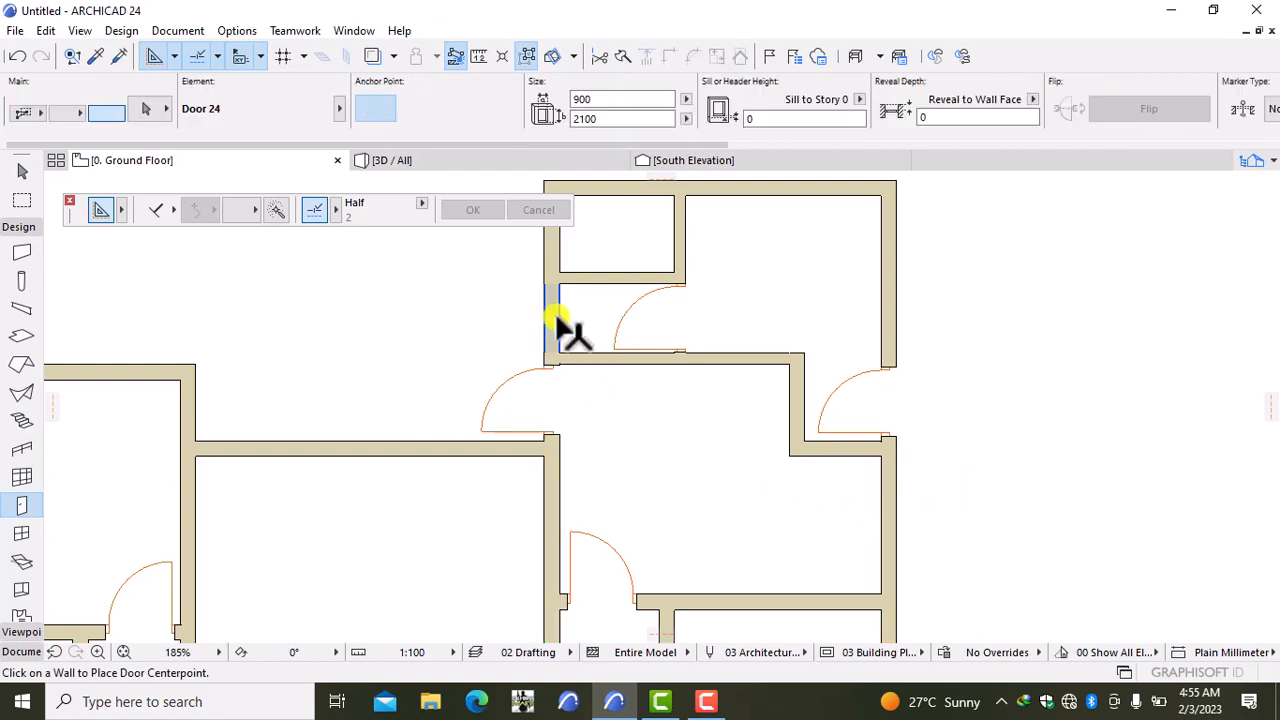
left_click(557, 318, "shift")
key("Delete")
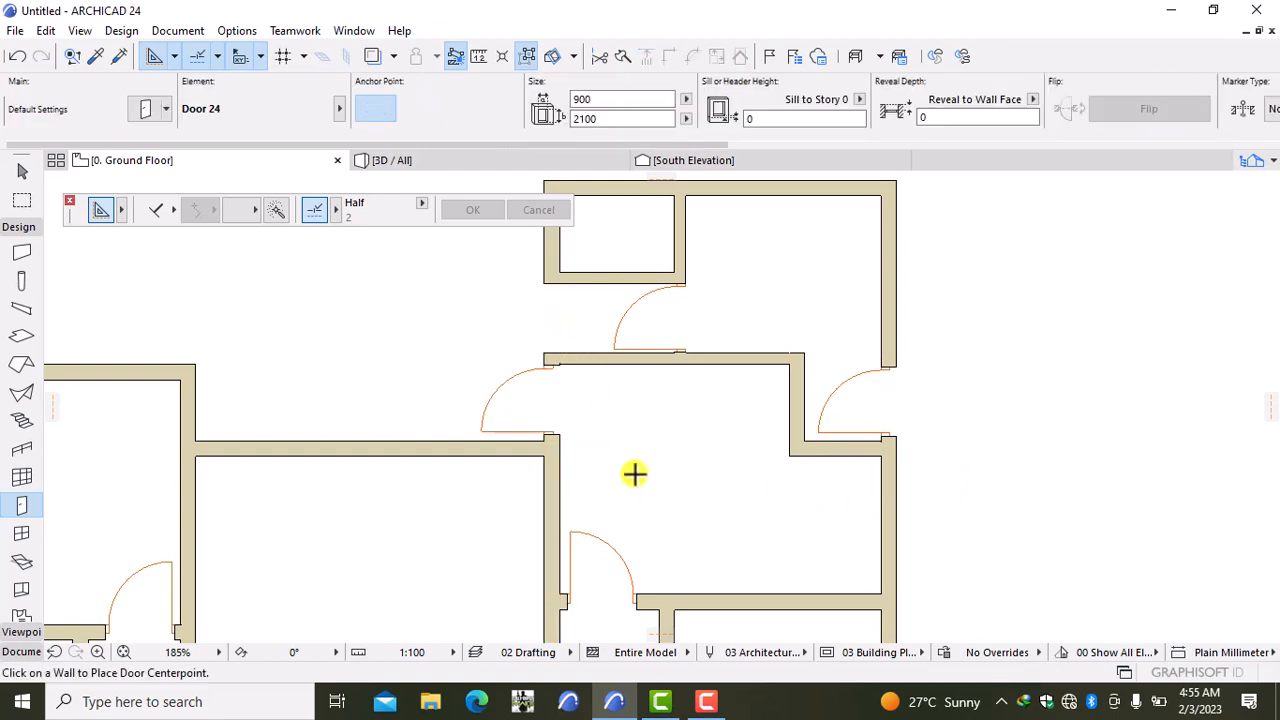
scroll(640, 432, "down", 2)
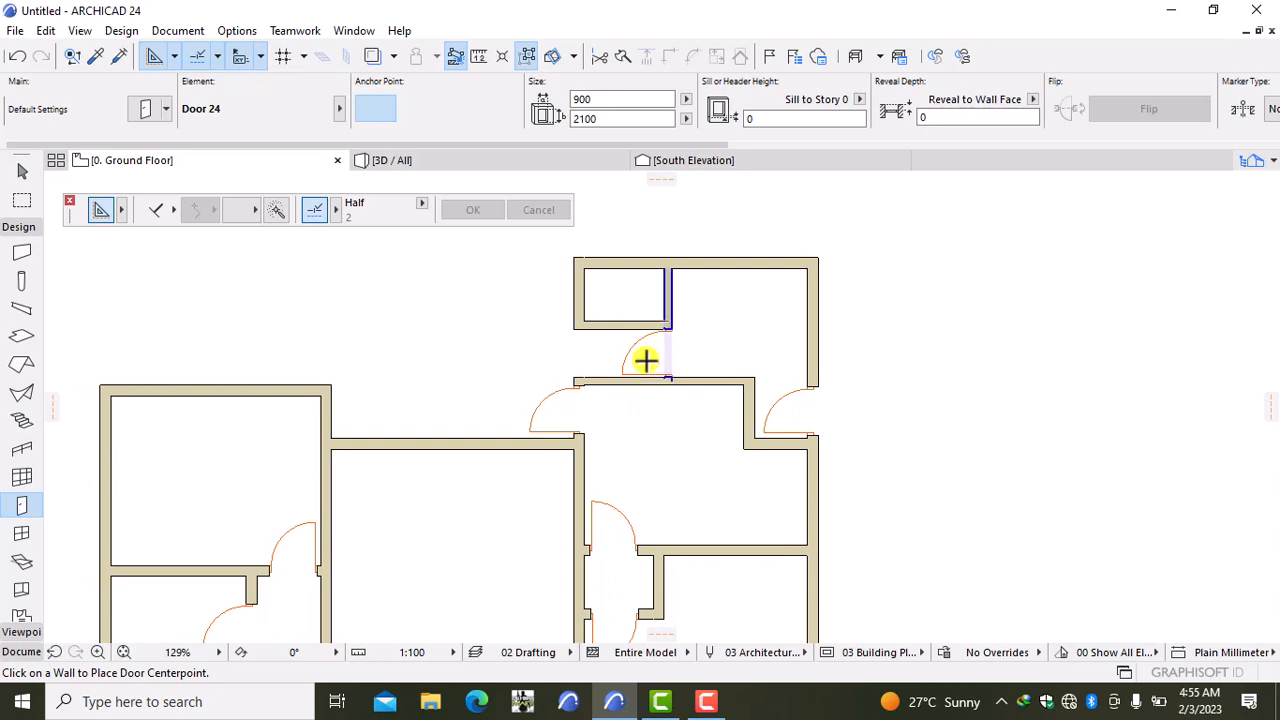
Step: Delete Door 24 from the interior vertical wall east of the opened space
left_click(555, 413)
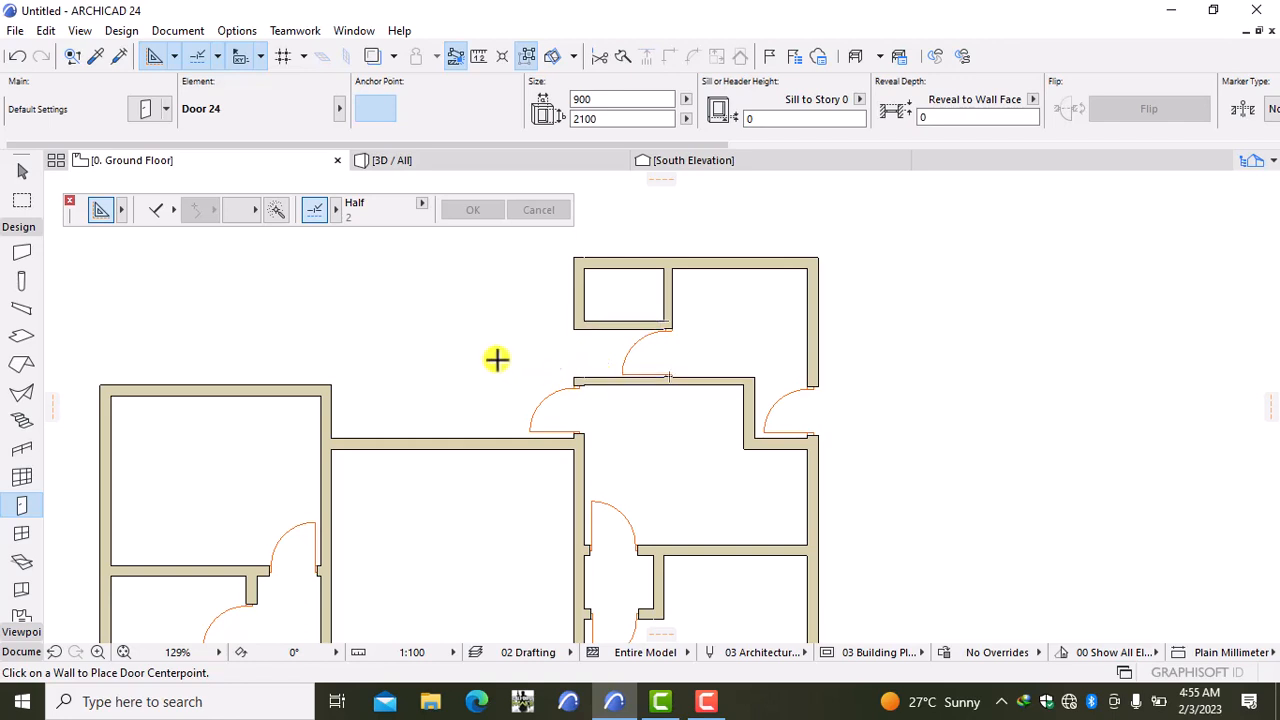
left_click(618, 372)
left_click(718, 345)
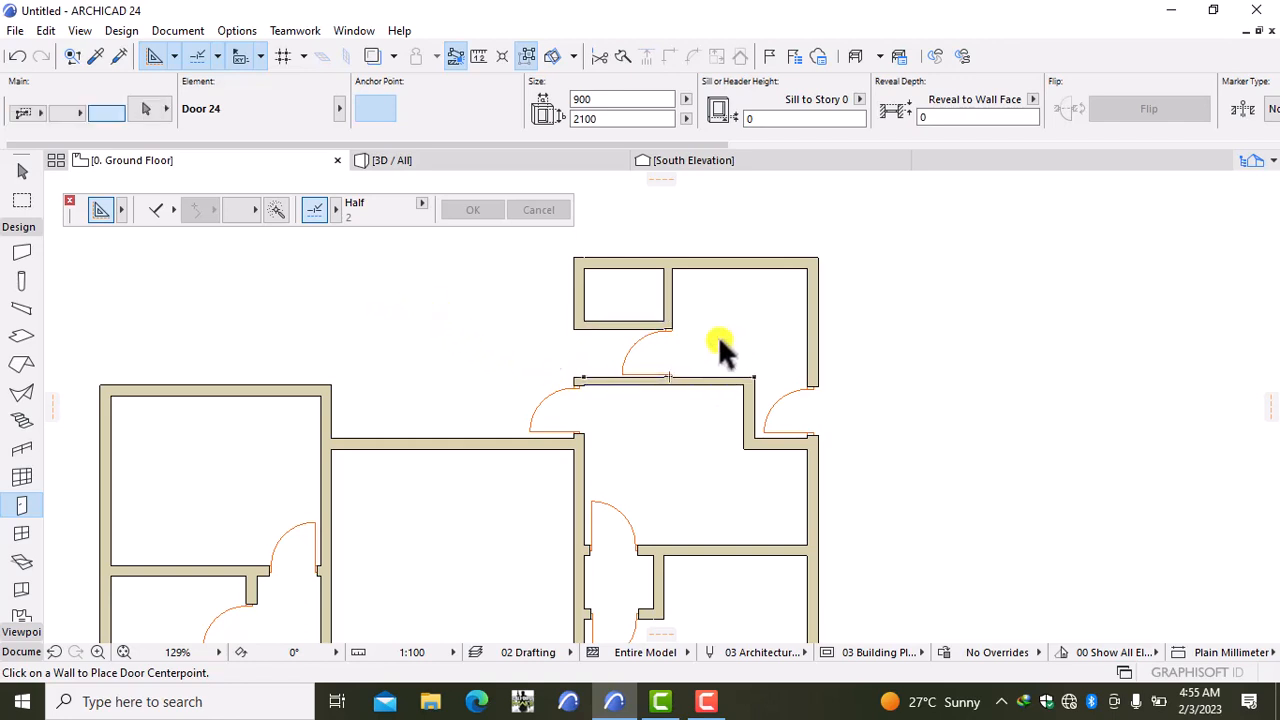
left_click(671, 327, "shift")
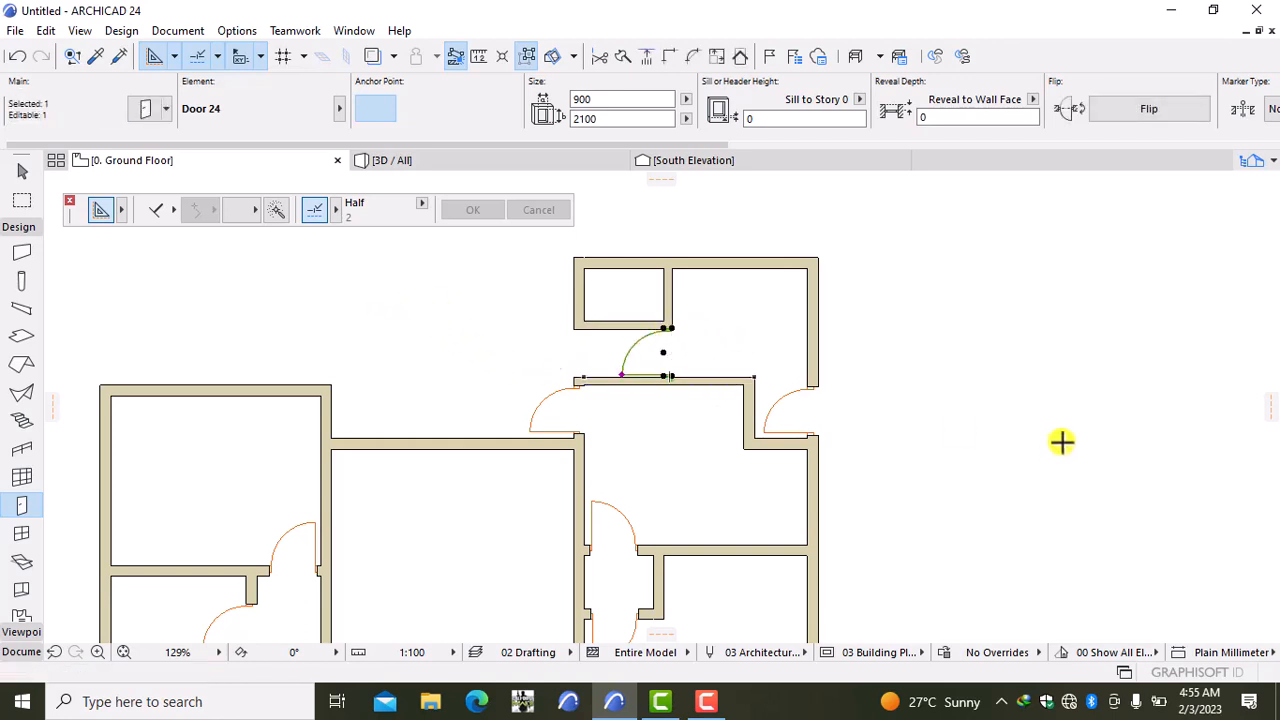
key("Delete")
scroll(760, 438, "up", 3)
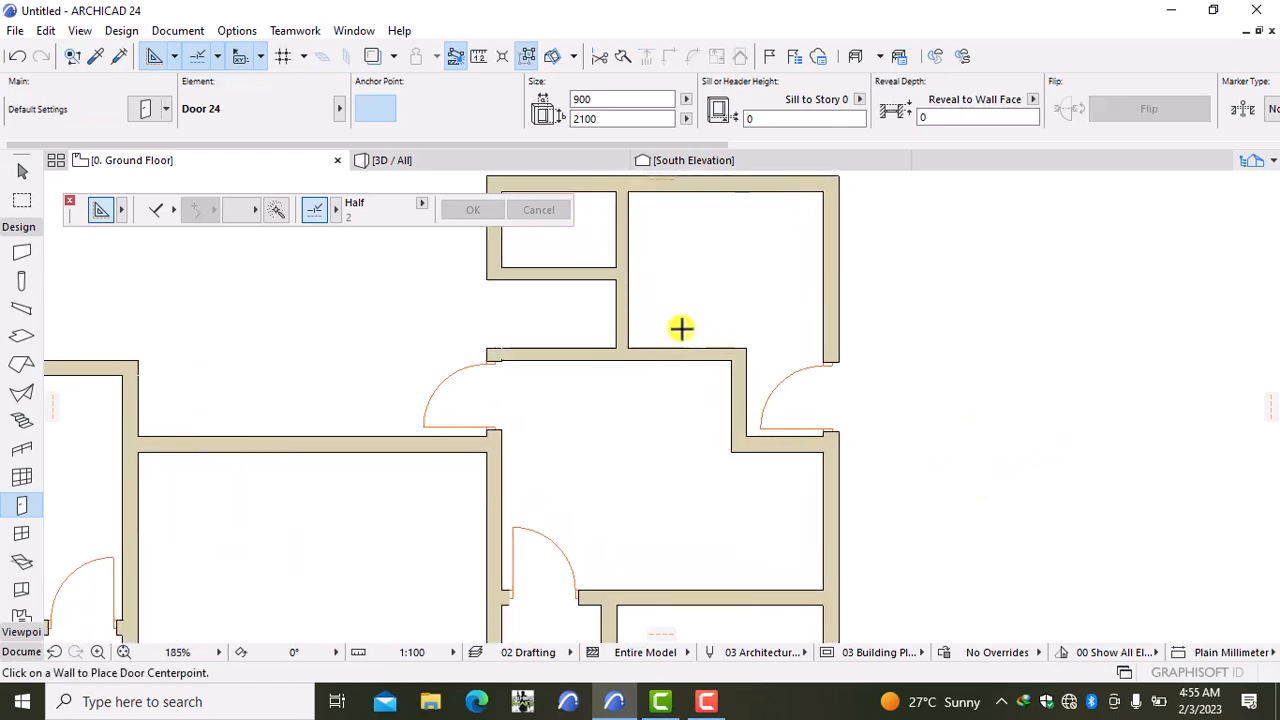
scroll(617, 345, "down", 4)
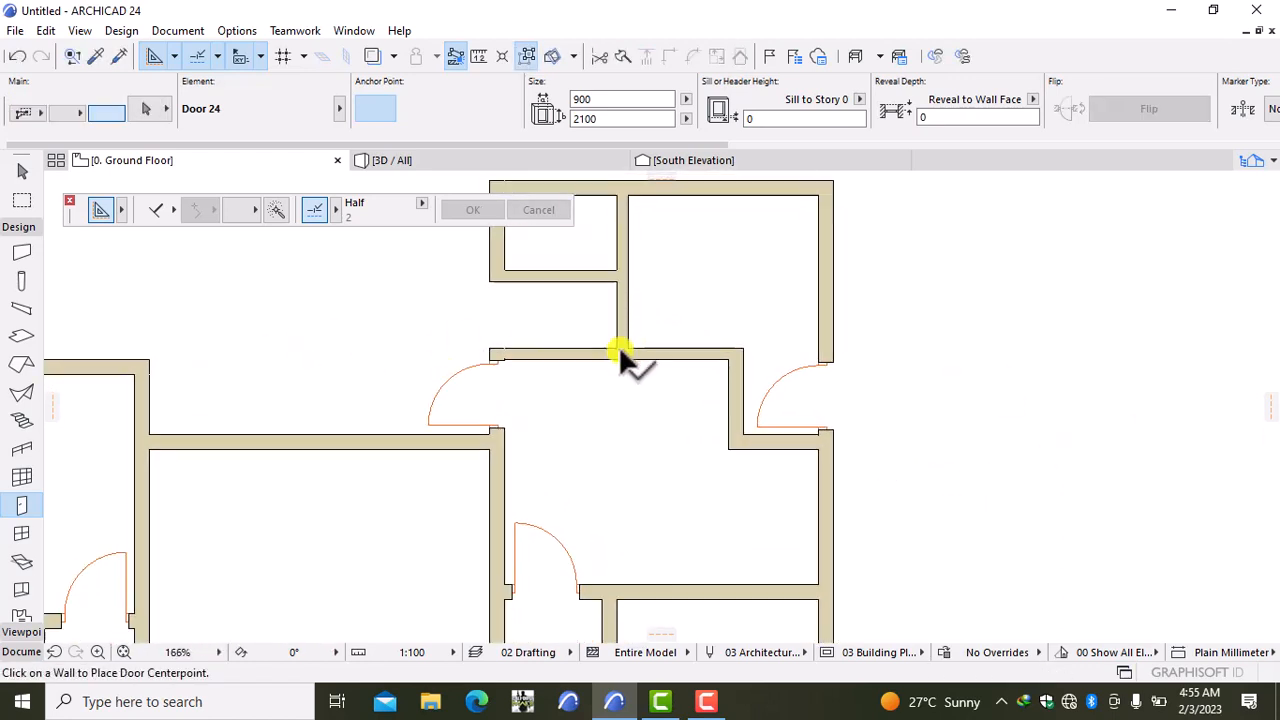
Step: Shorten the interior vertical wall so its south end meets the upper small room's bottom wall
left_click(620, 333, "shift")
scroll(623, 350, "up", 3)
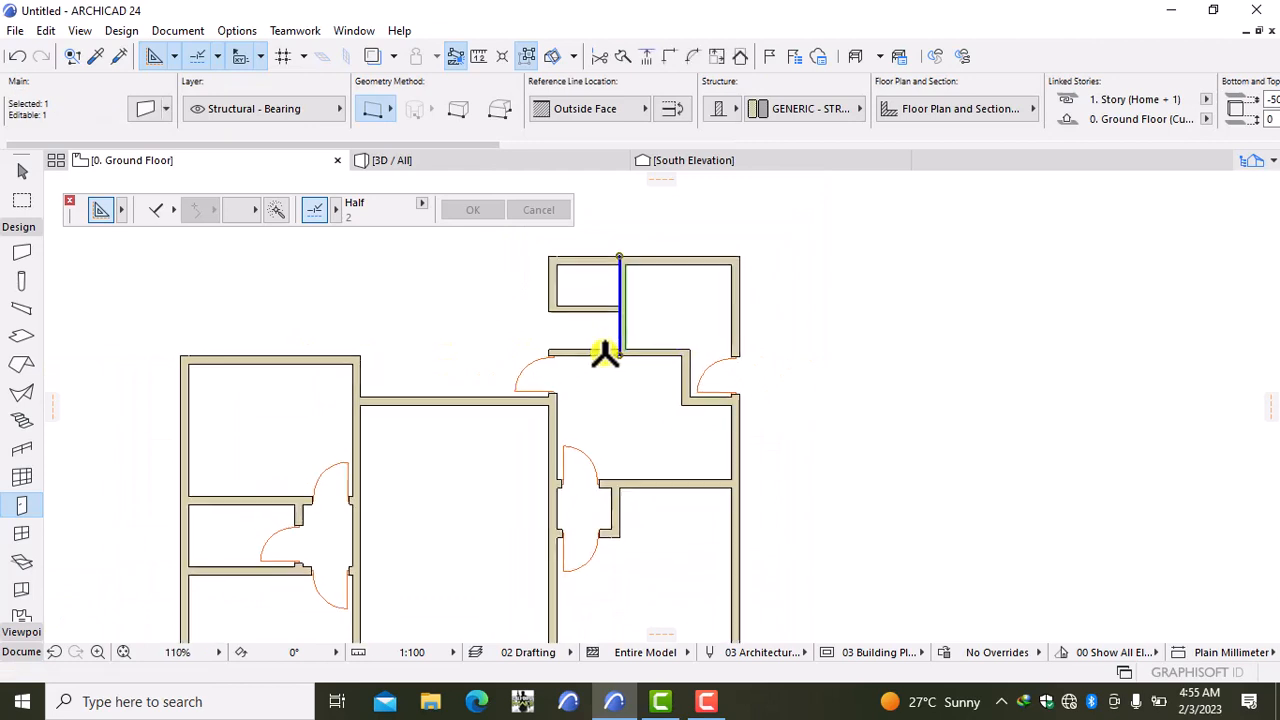
left_click(627, 353)
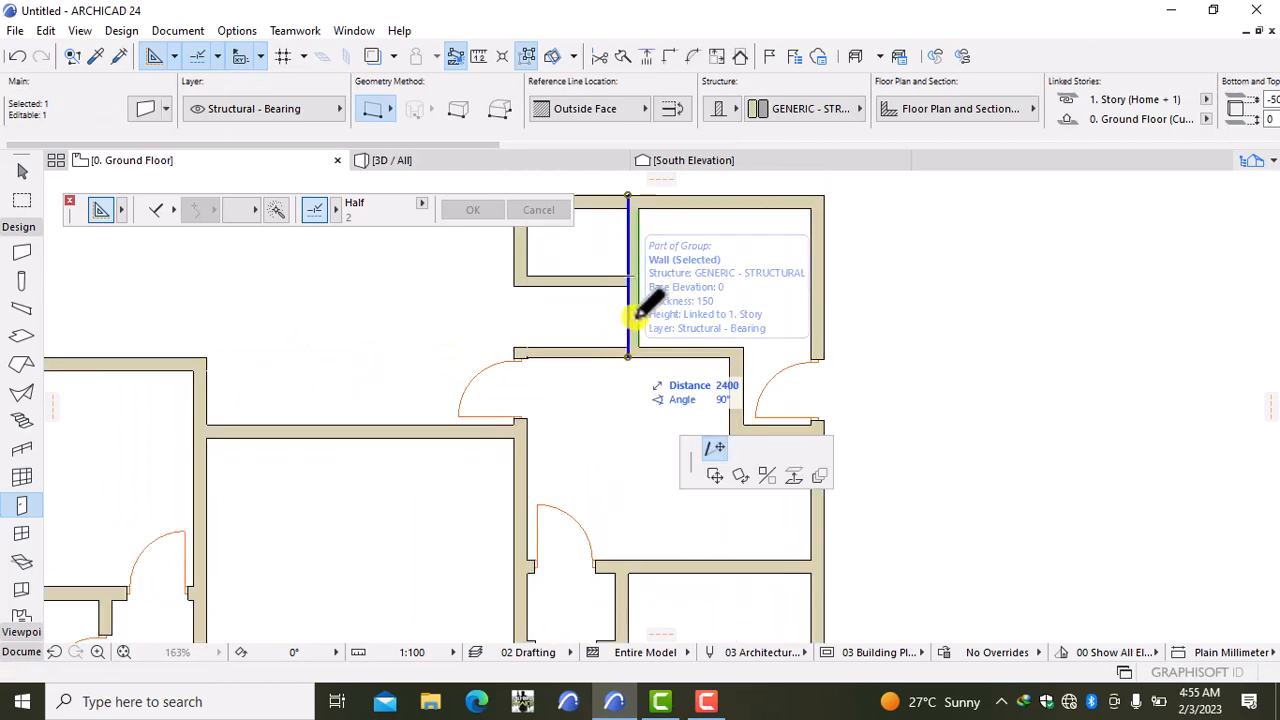
left_click(627, 278)
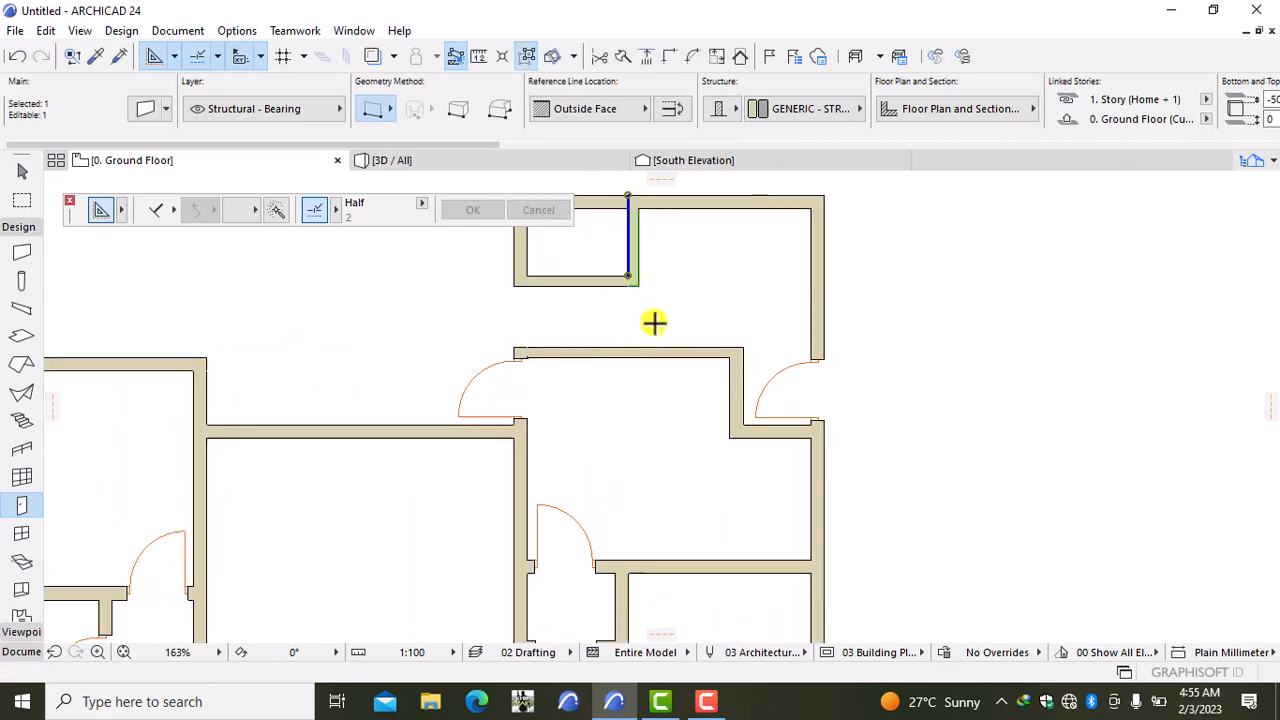
key("Escape")
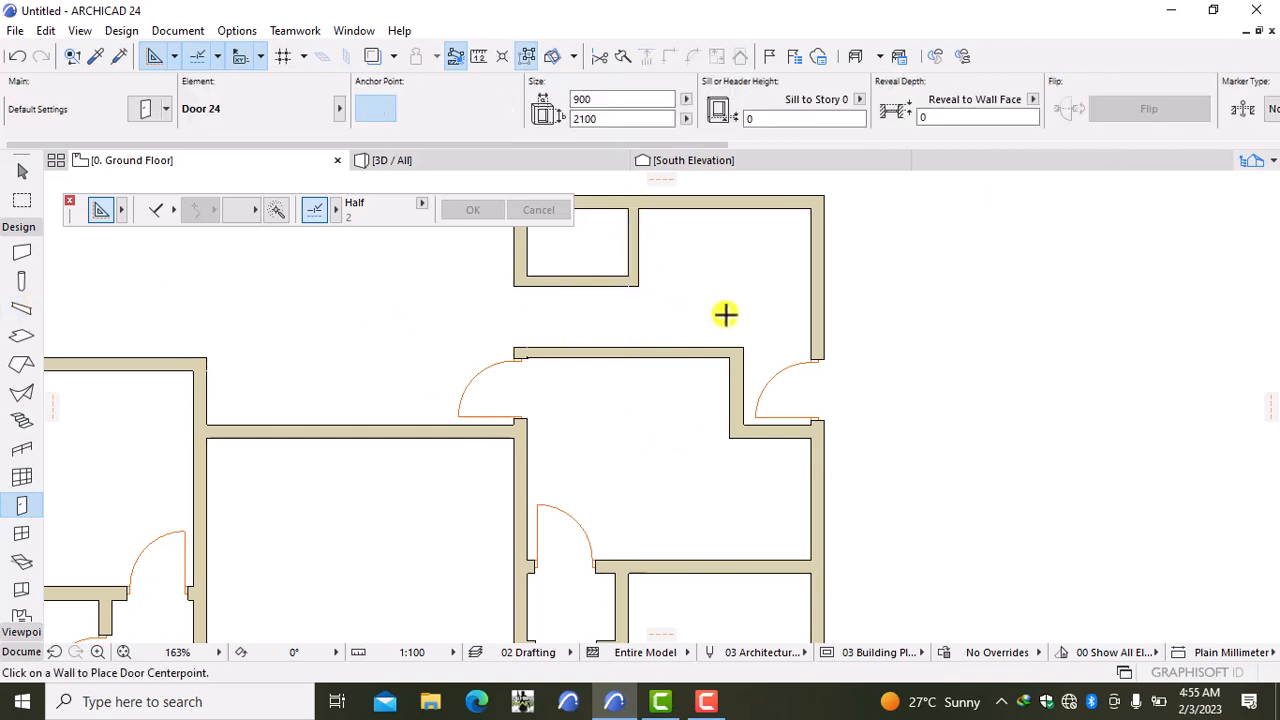
Step: Draw a matching 150 mm vertical wall from the midpoint of the small room's south face down to the horizontal wall below
left_click(633, 262, "alt")
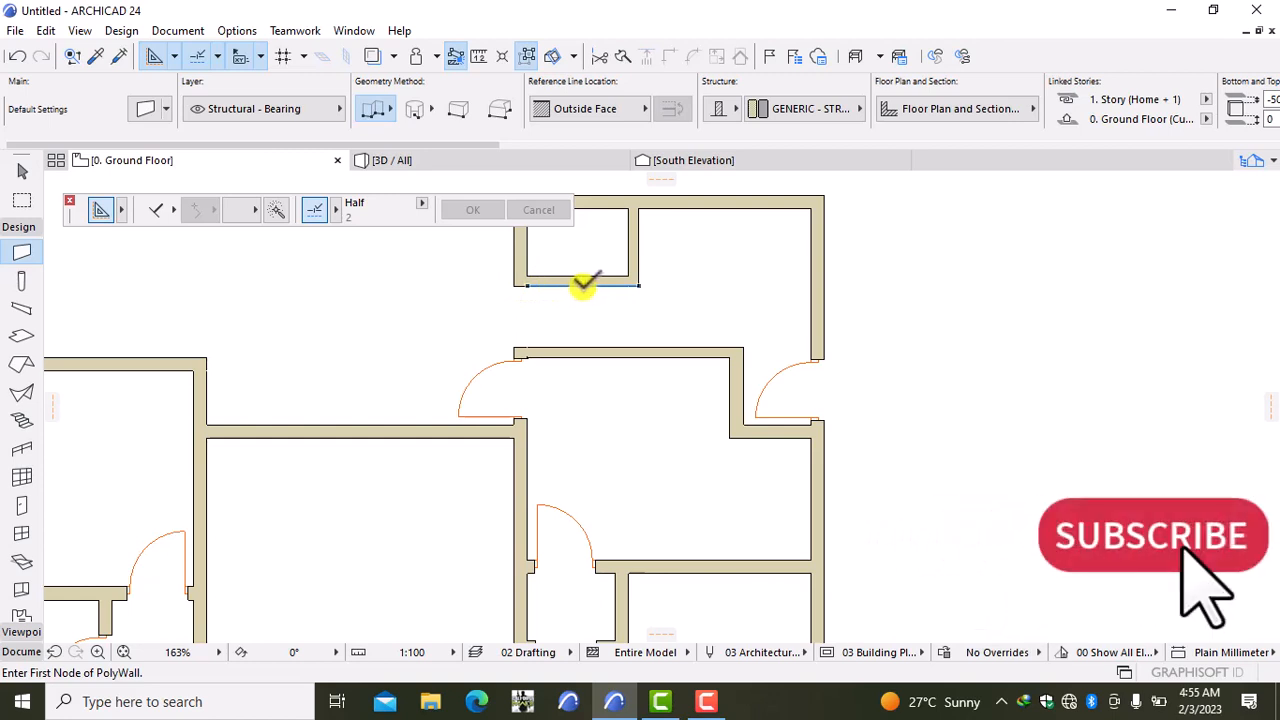
left_click(584, 285)
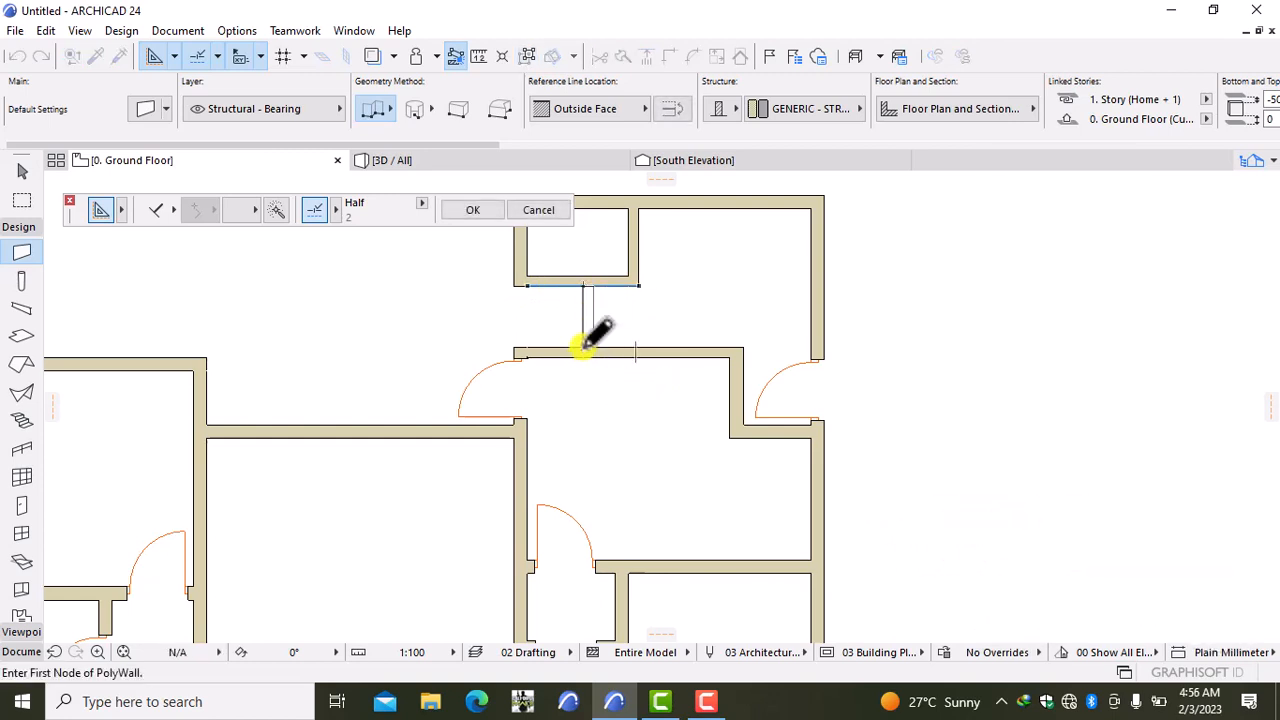
double_click(584, 343)
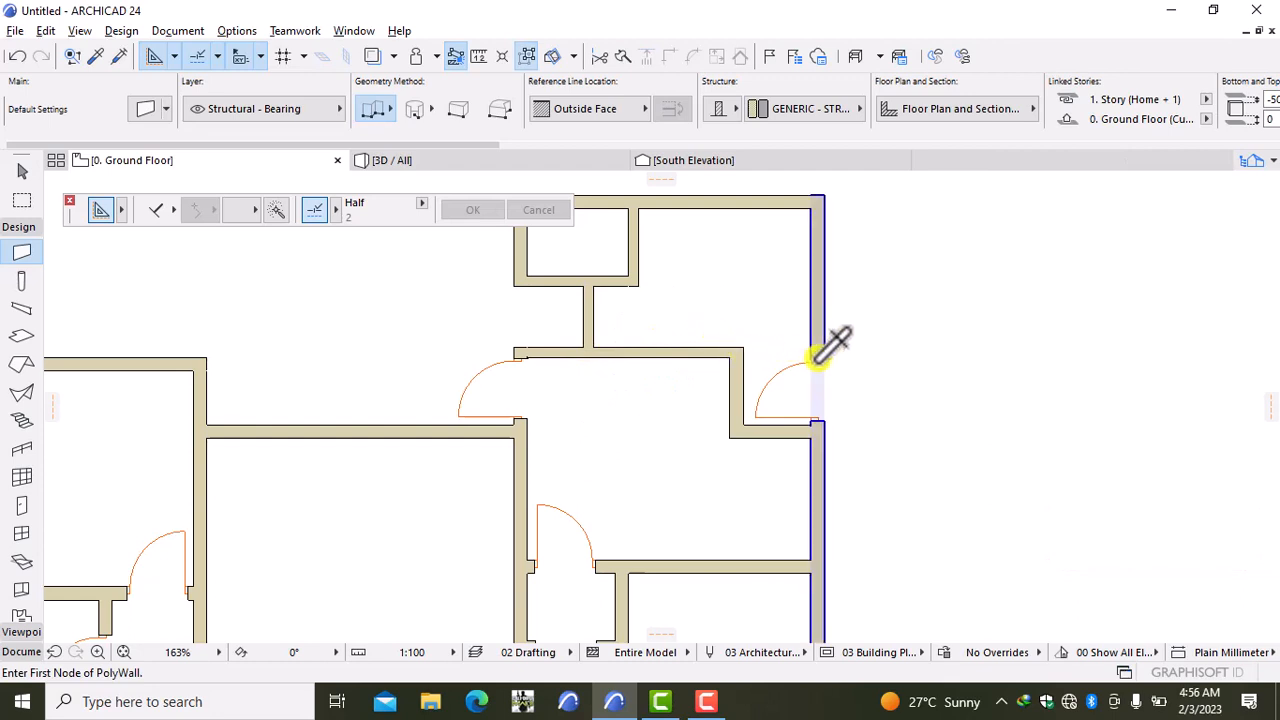
Step: Place Door 24 at the centre of the new short vertical wall, hinged at its south end and opening west
left_click(755, 360, "alt")
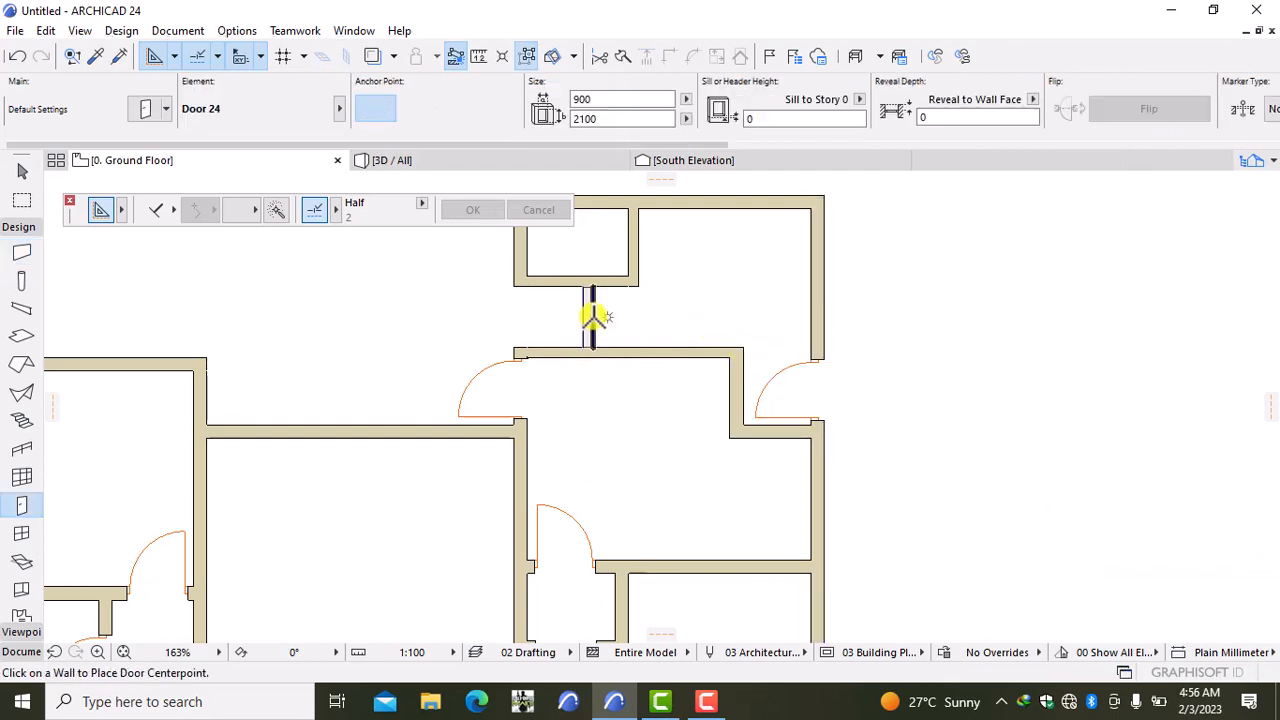
left_click(592, 315)
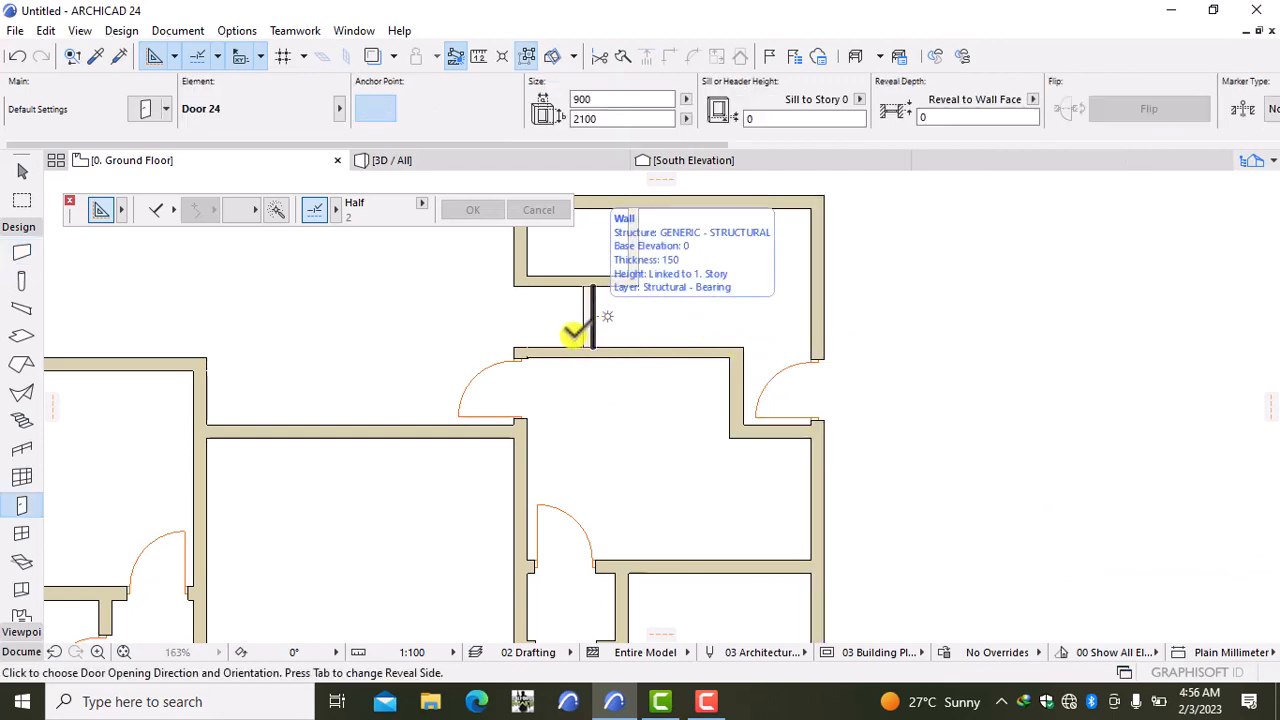
left_click(590, 416)
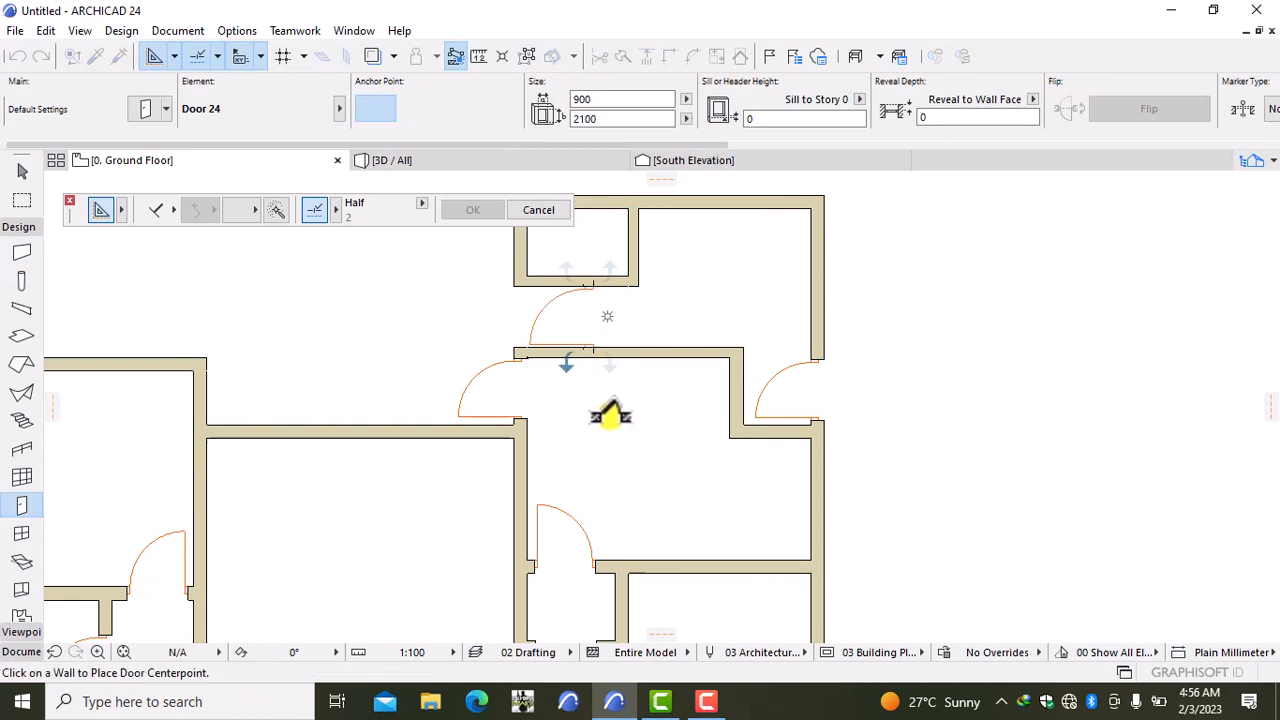
scroll(636, 430, "down", 3)
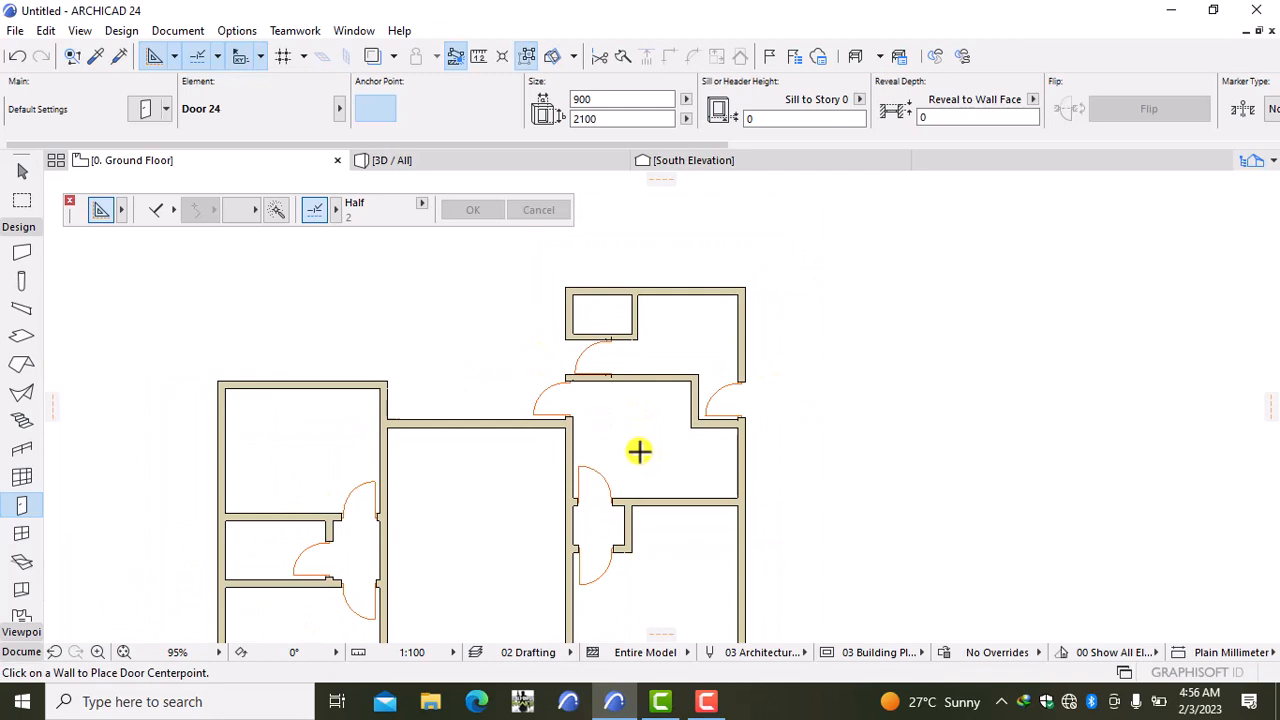
Step: Search the door library for EMPTY and choose Arch Top Door Opening 24 as the default door type
scroll(639, 451, "down", 2)
middle_click_drag(640, 449, 665, 370)
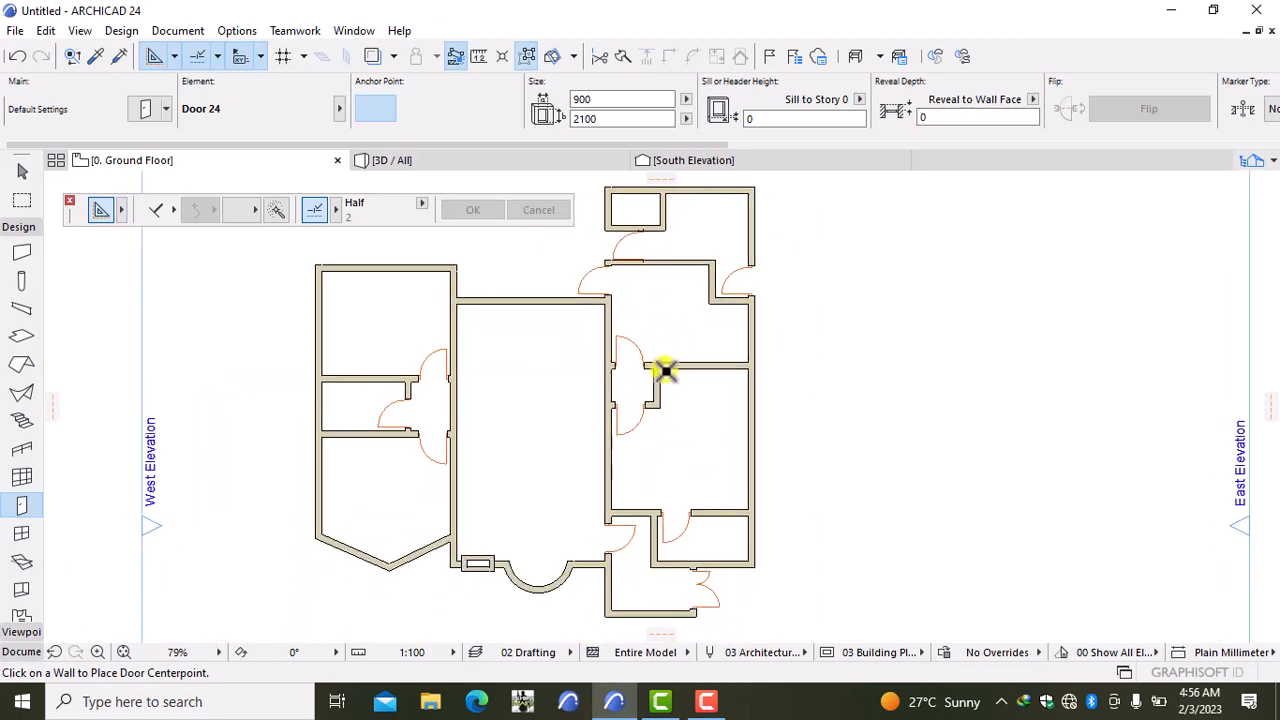
scroll(665, 370, "down", 2)
middle_click_drag(679, 437, 766, 420)
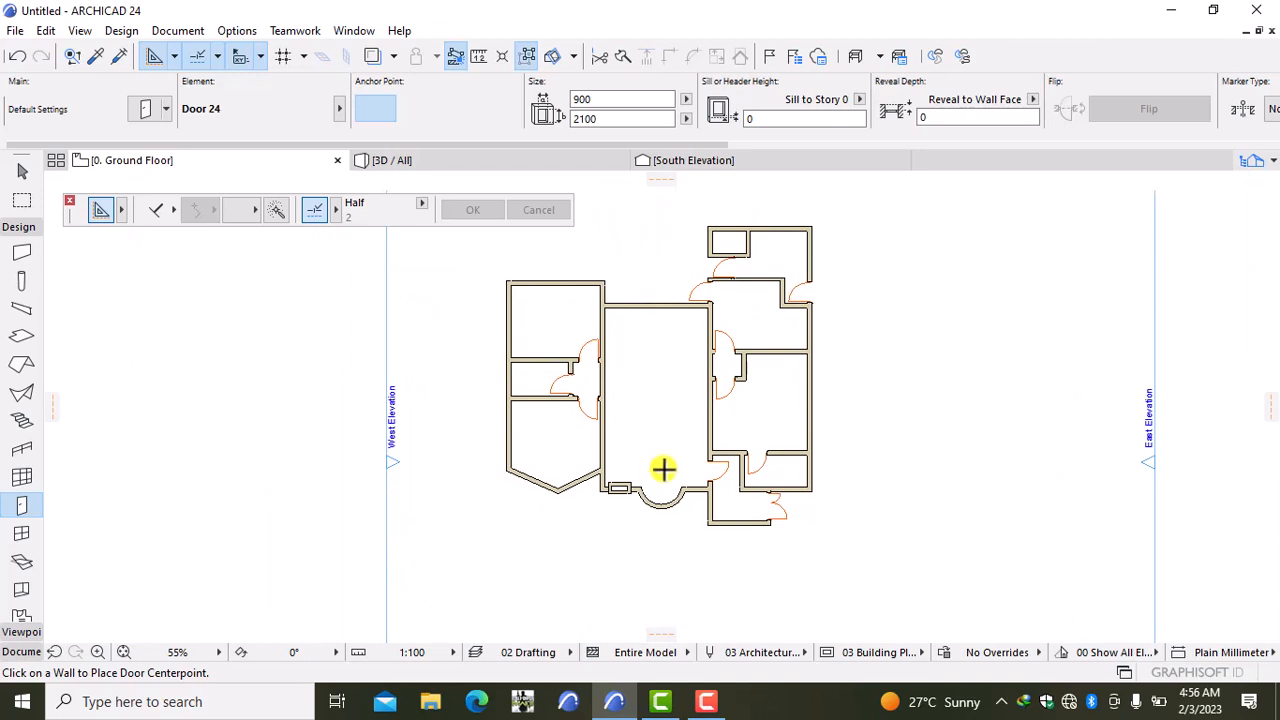
scroll(659, 468, "up", 2)
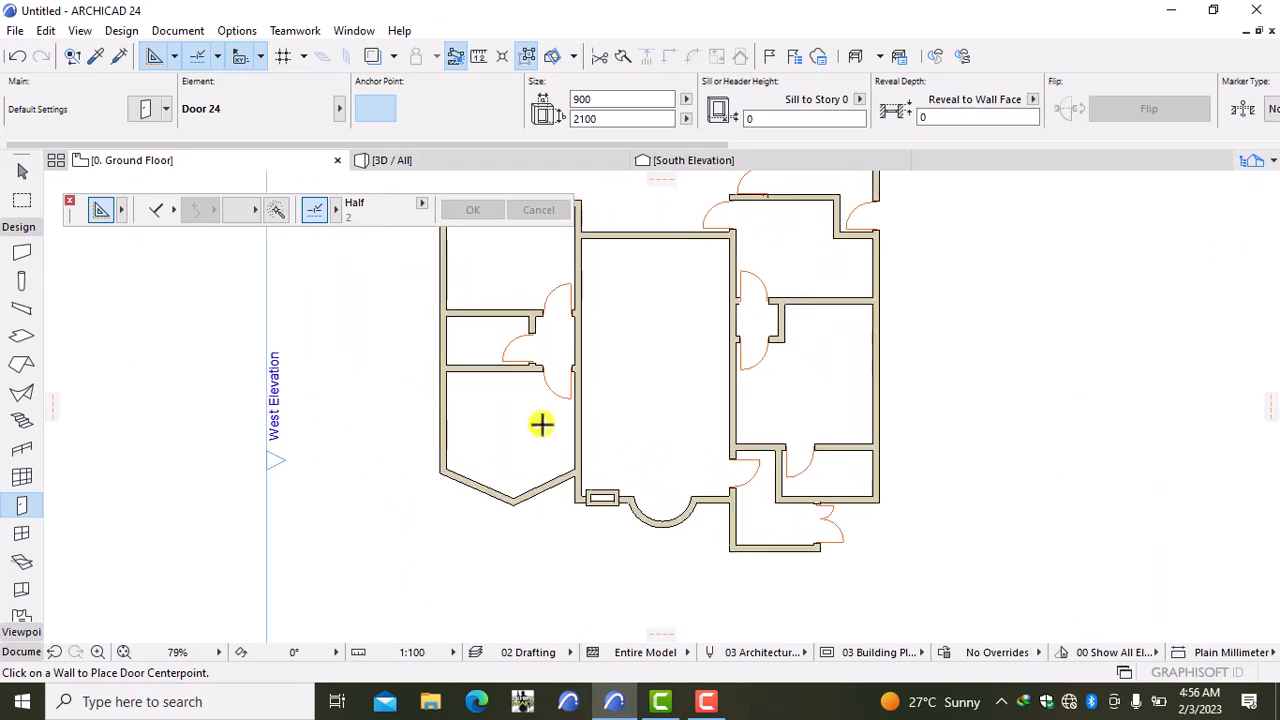
mouse_move(663, 463)
middle_mouse_down()
mouse_move(652, 442)
mouse_move(642, 469)
middle_mouse_up()
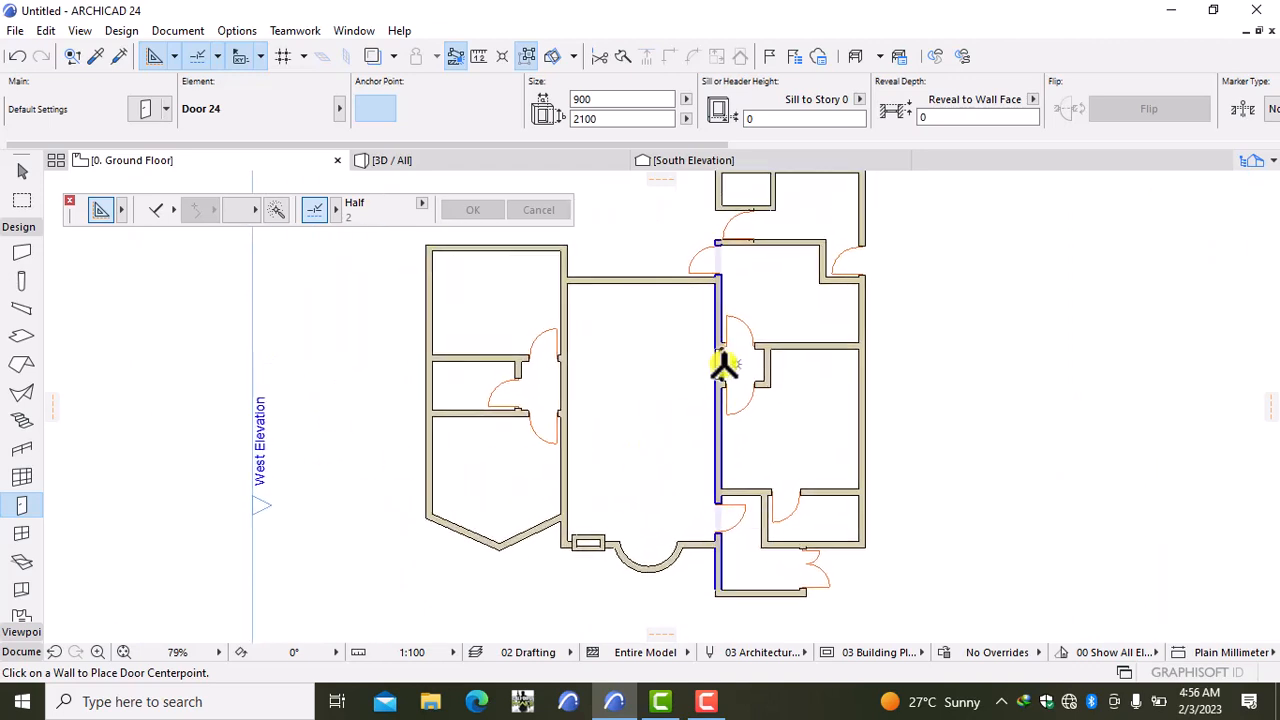
double_click(14, 508)
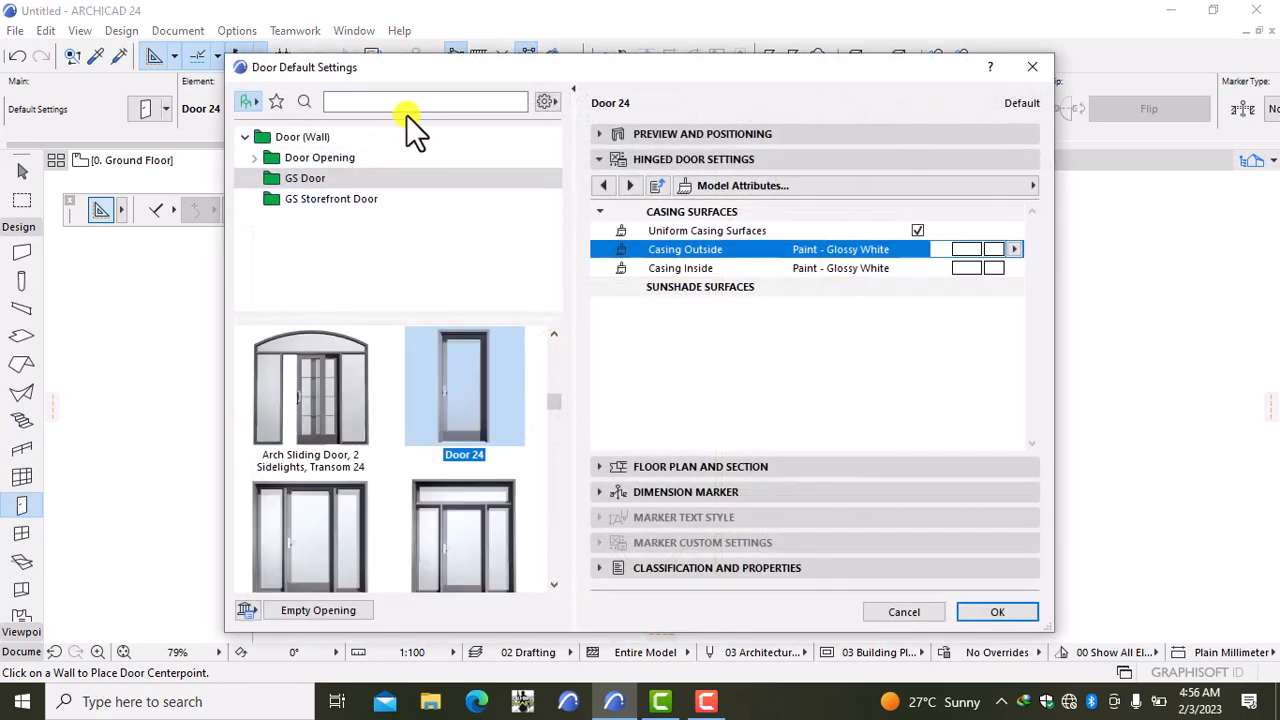
left_click(408, 103)
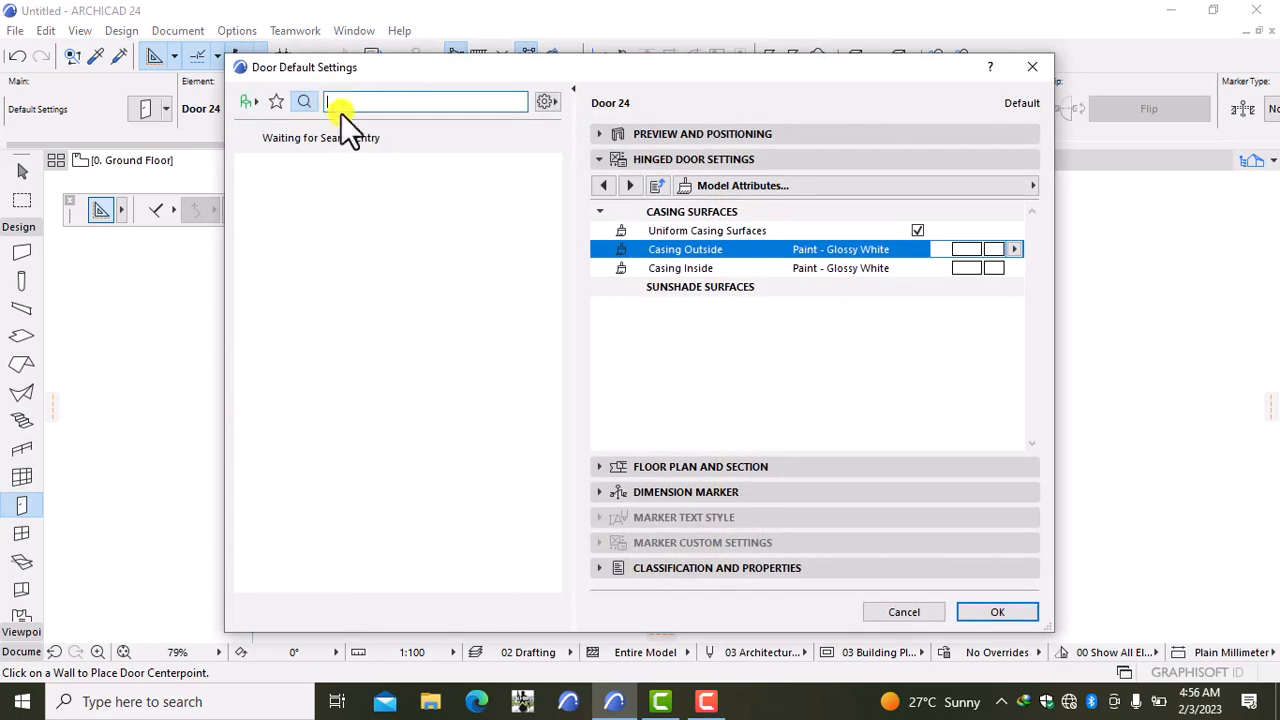
type("EM")
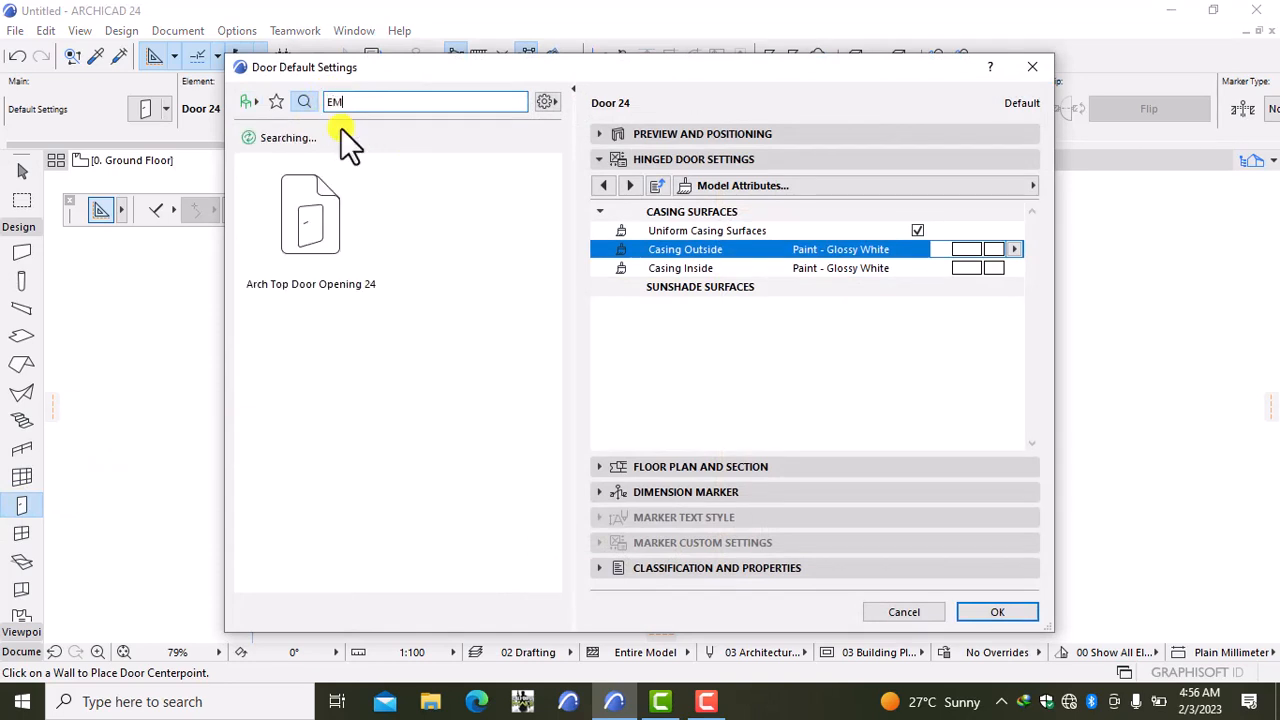
type("PTY")
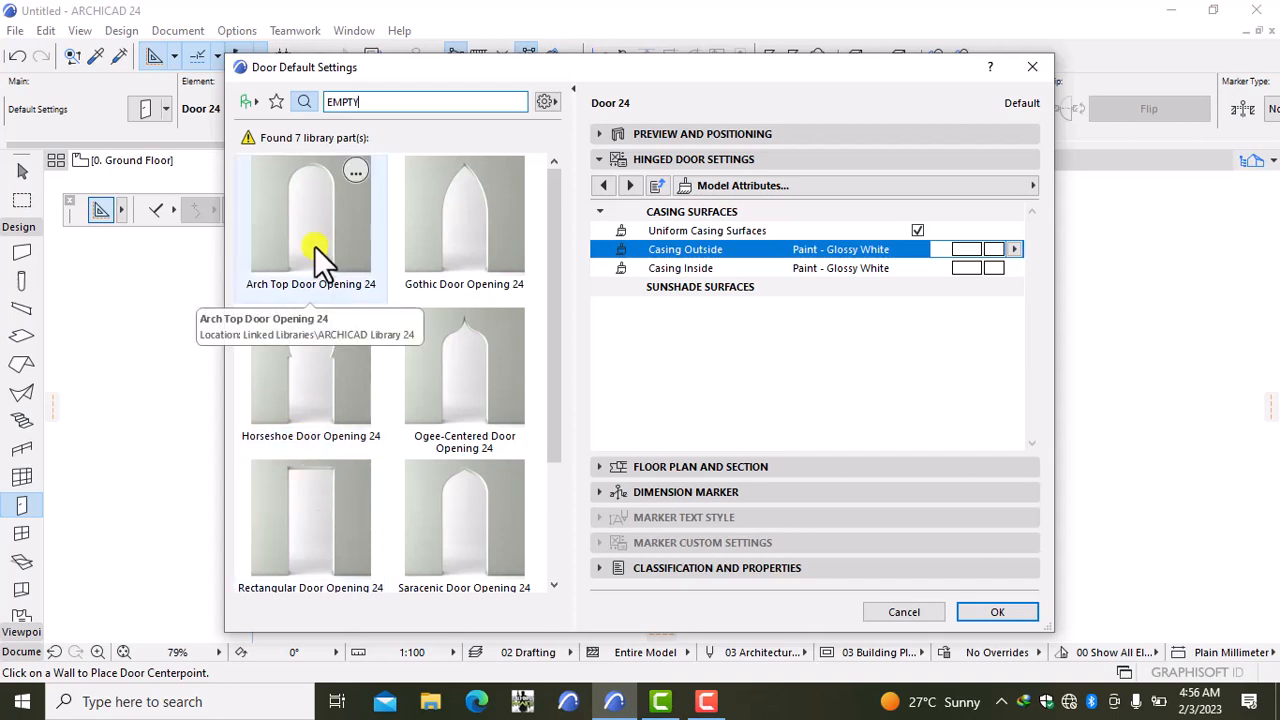
left_click(315, 243)
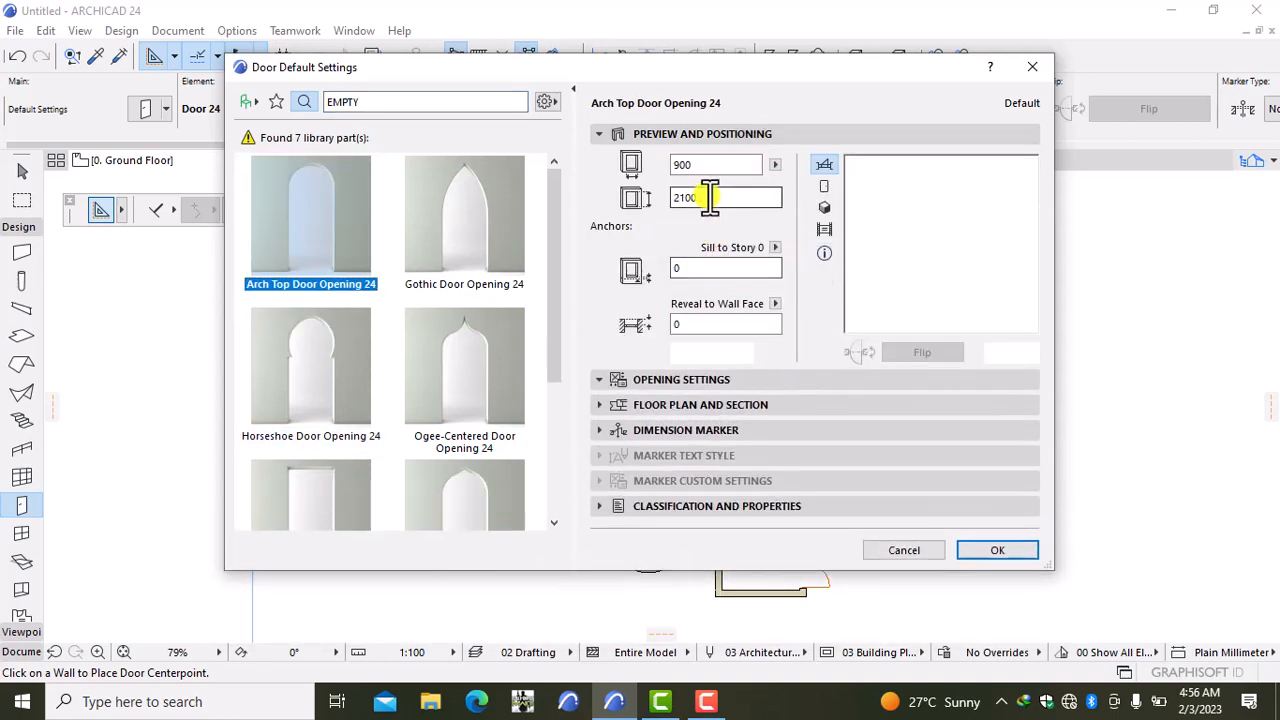
Step: Set the default arch top opening's height to 2500 and its width to 1200
left_click(709, 197)
key("BackSpace")
key("BackSpace")
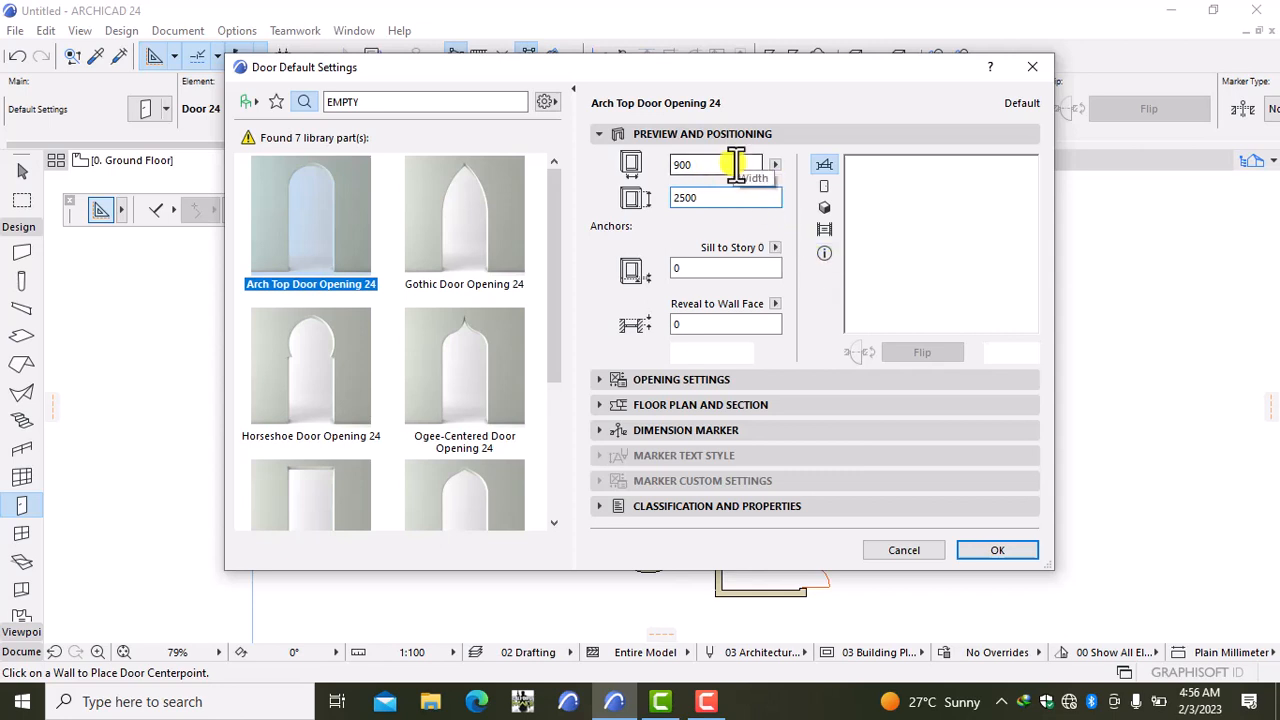
left_click(736, 165)
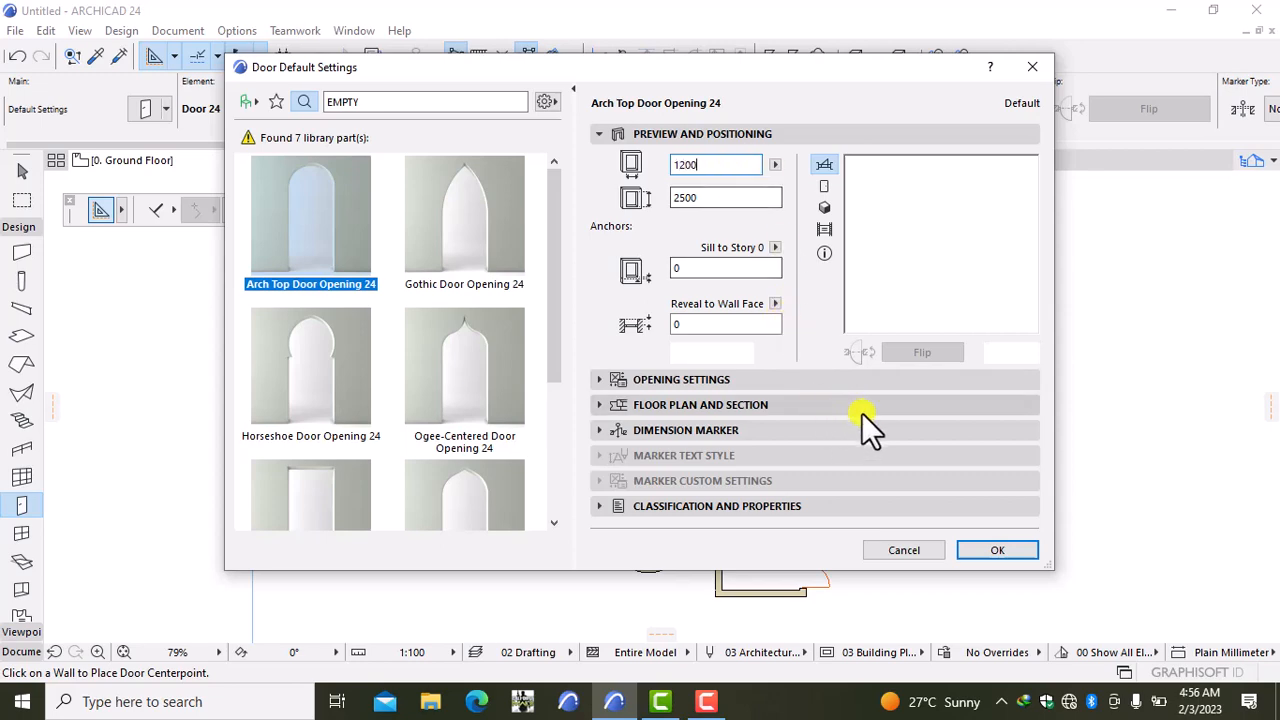
left_click(1006, 547)
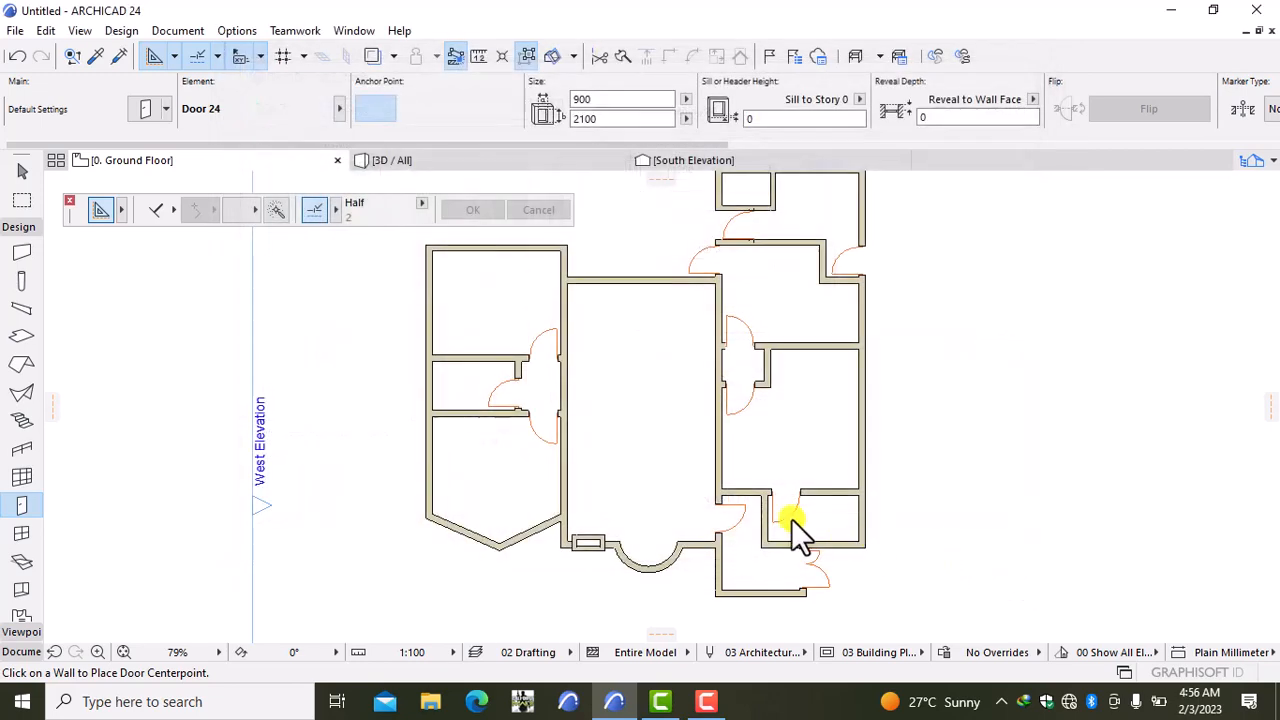
Step: Set the default arch top opening's width to 900 so it suits the small lobby east of the central room
scroll(711, 364, "up", 5)
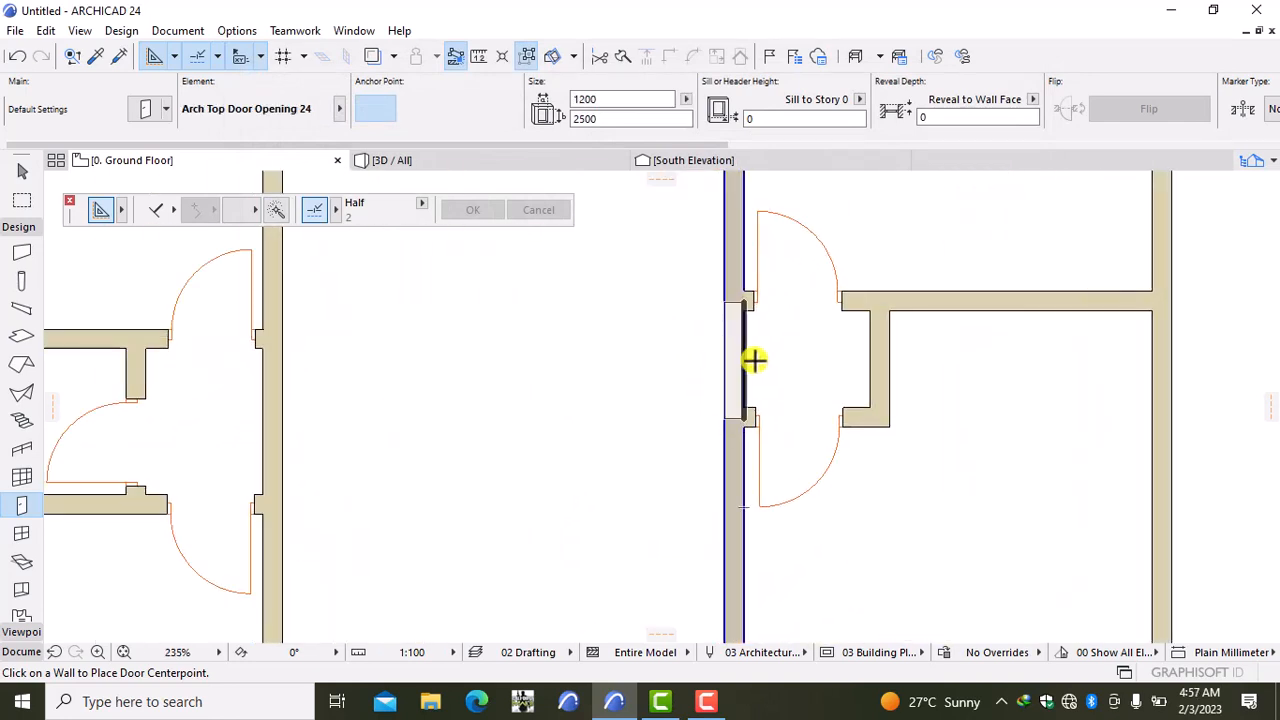
double_click(22, 506)
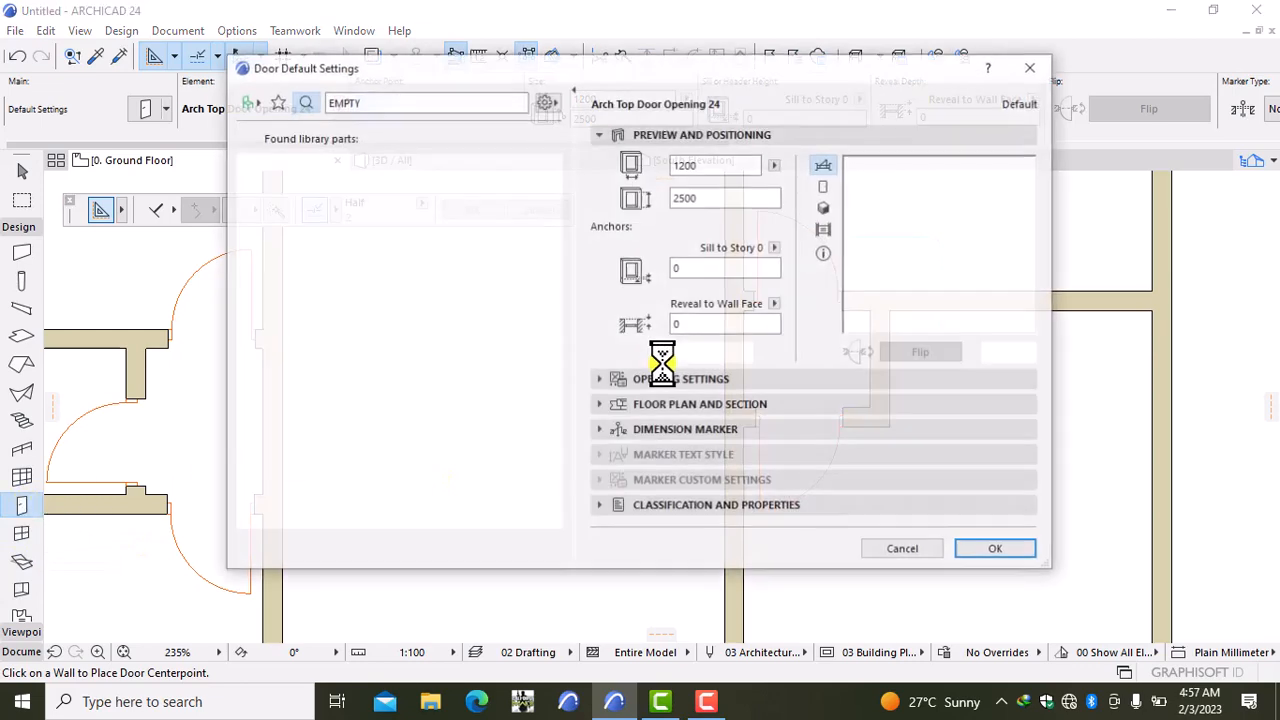
left_click(706, 168)
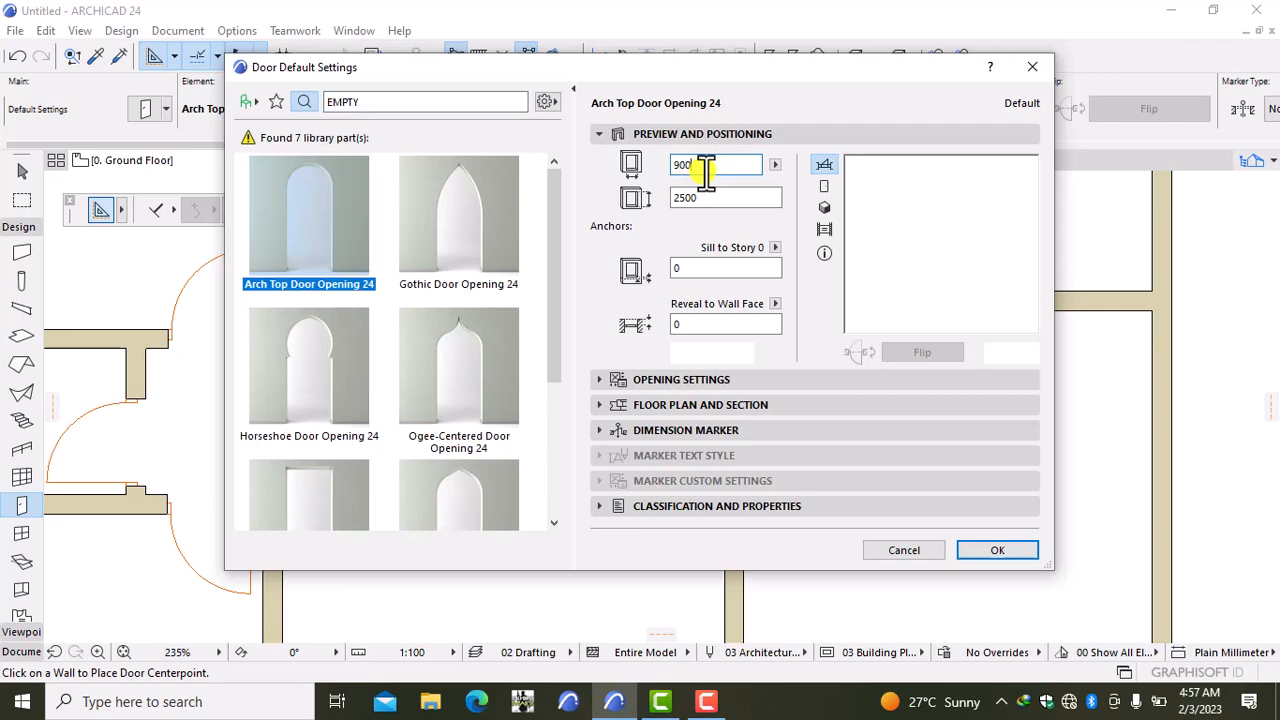
left_click(998, 543)
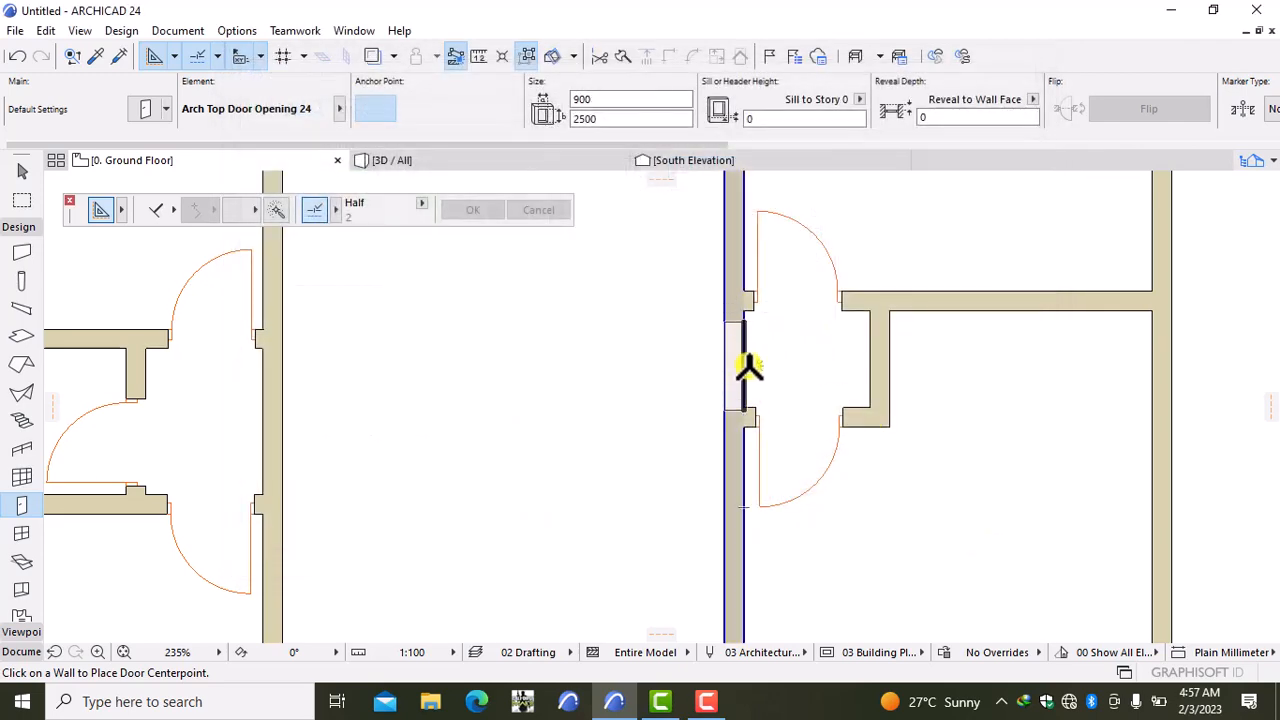
Step: Place the Arch Top Door Opening 24 in the vertical wall between the large central room and the small eastern lobby
left_click(752, 357)
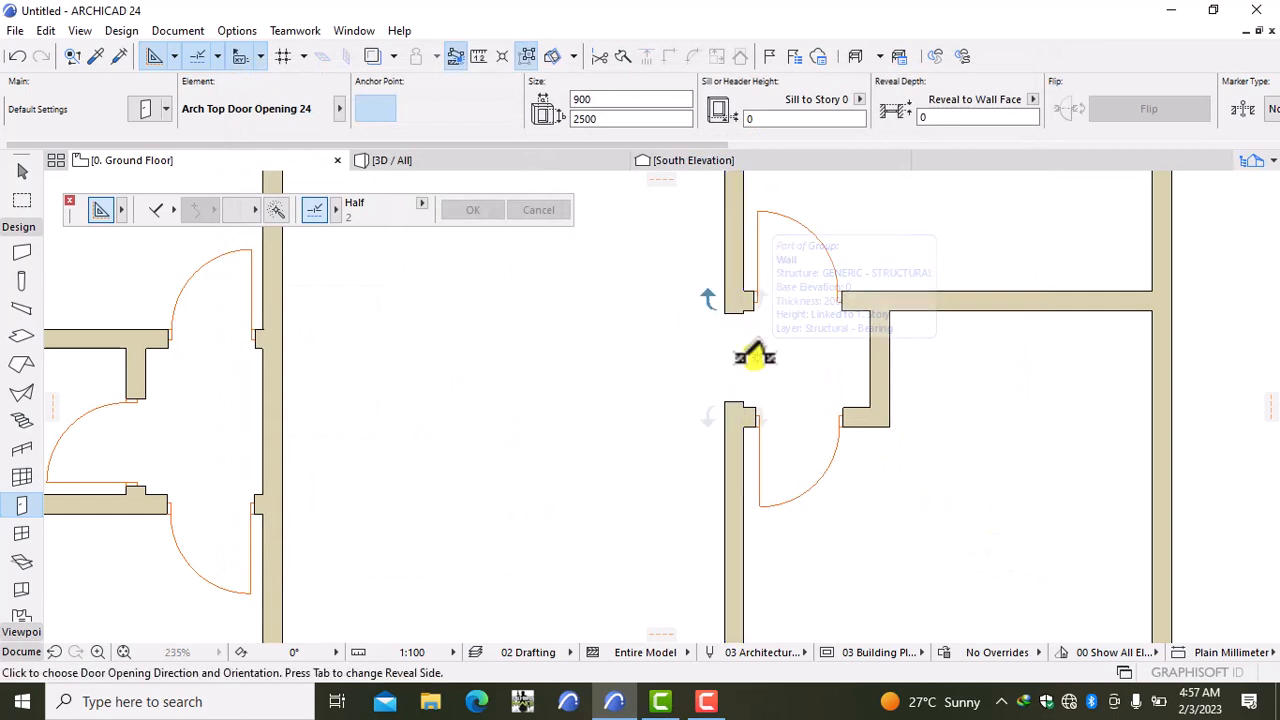
left_click(712, 296)
scroll(700, 430, "down", 4)
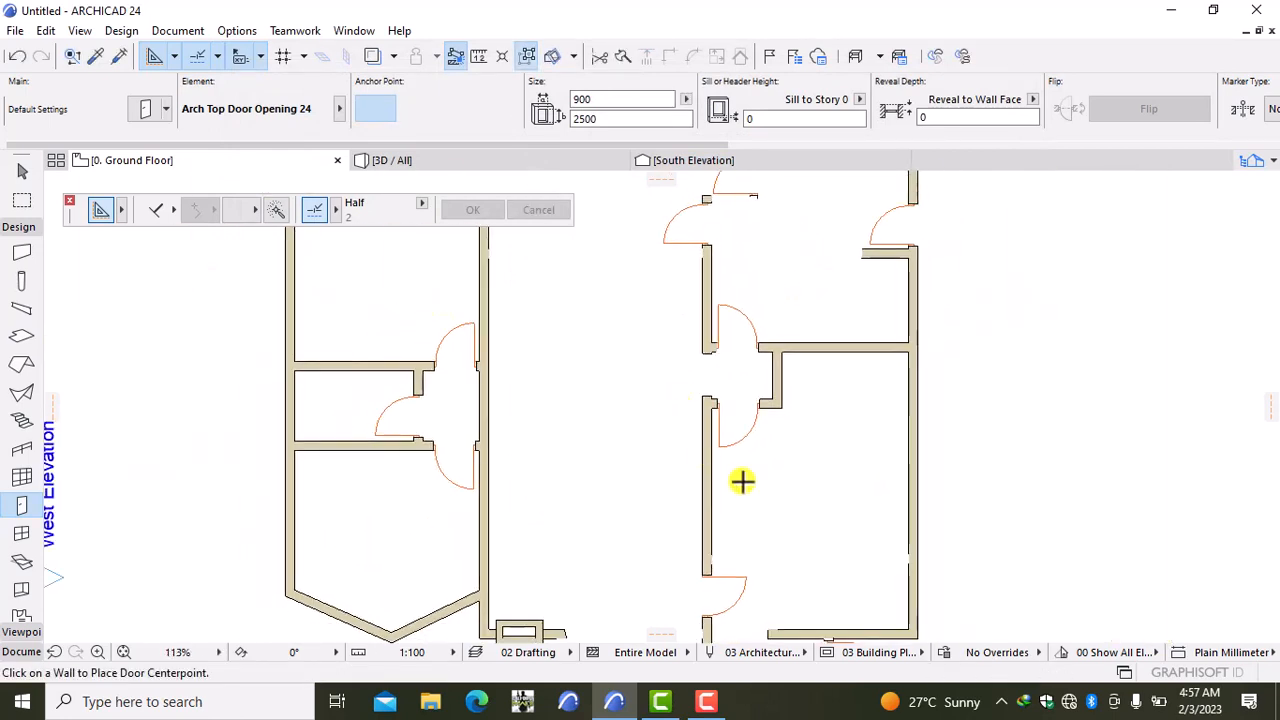
scroll(771, 486, "down", 2)
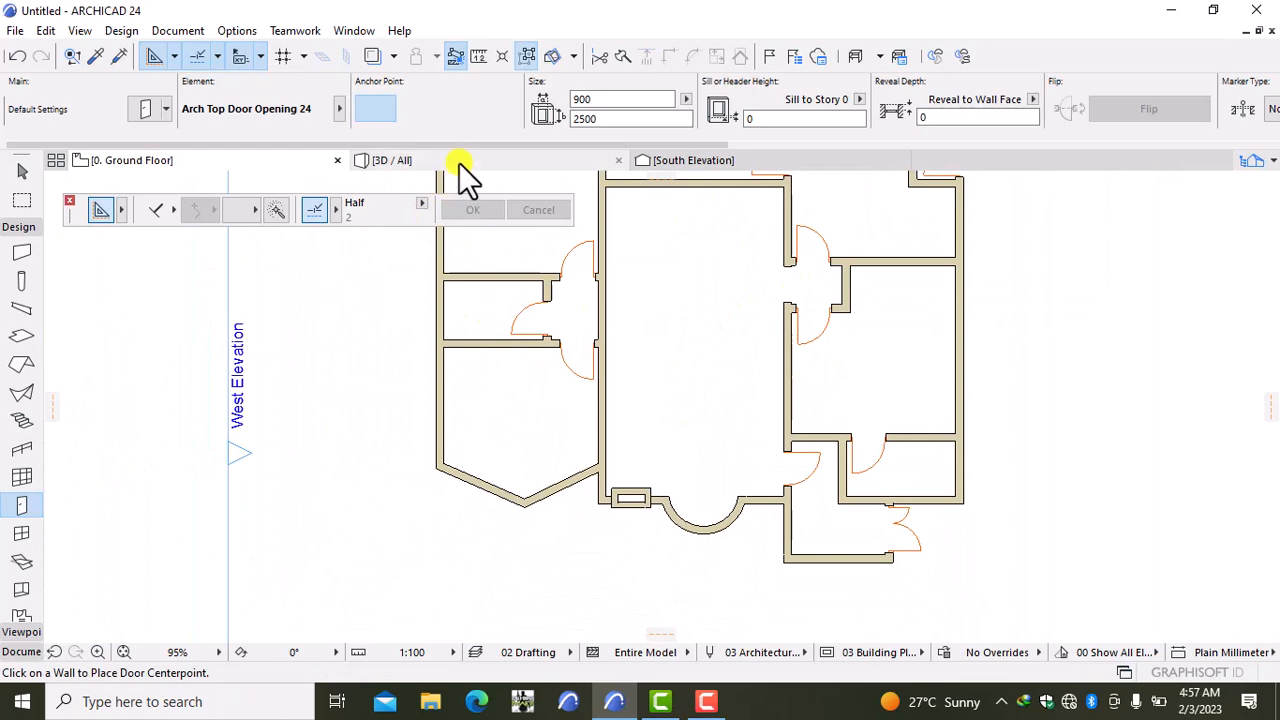
Step: Inspect the house's doors and openings in the 3D view from a higher angle, and return to the ground floor plan
left_click(459, 163)
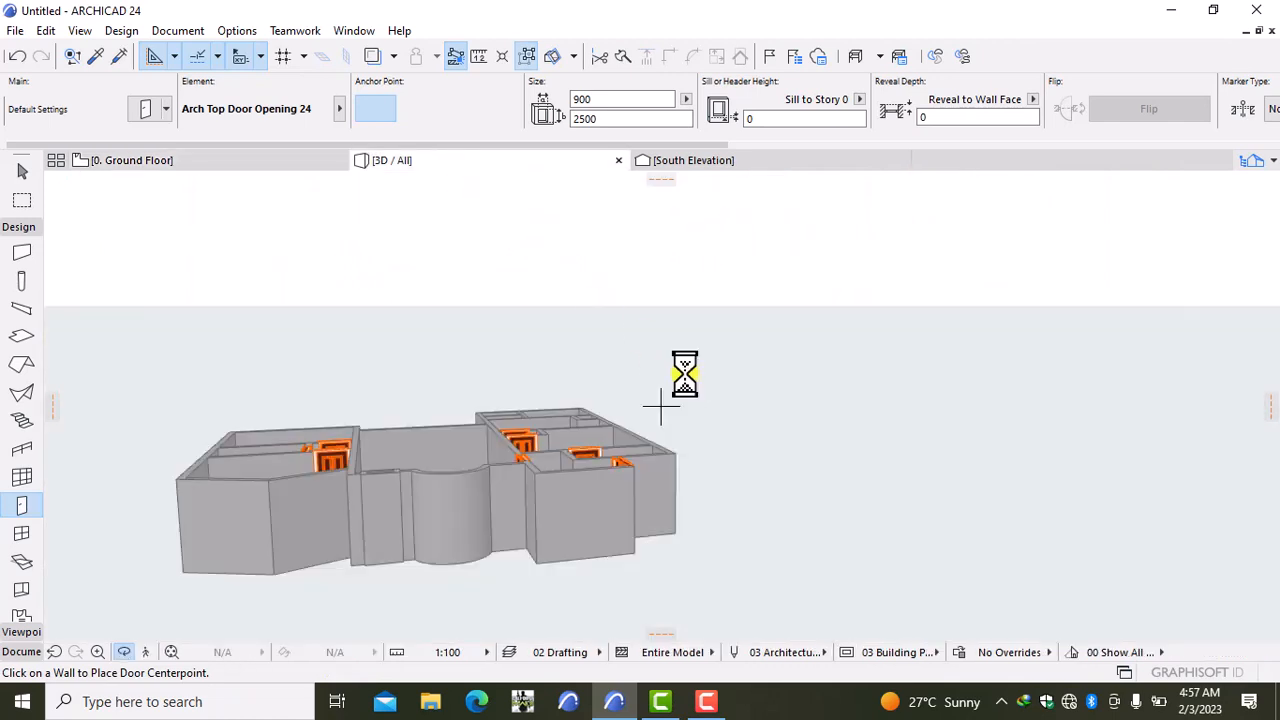
right_click(812, 405)
key("o")
left_click_drag(766, 431, 690, 413)
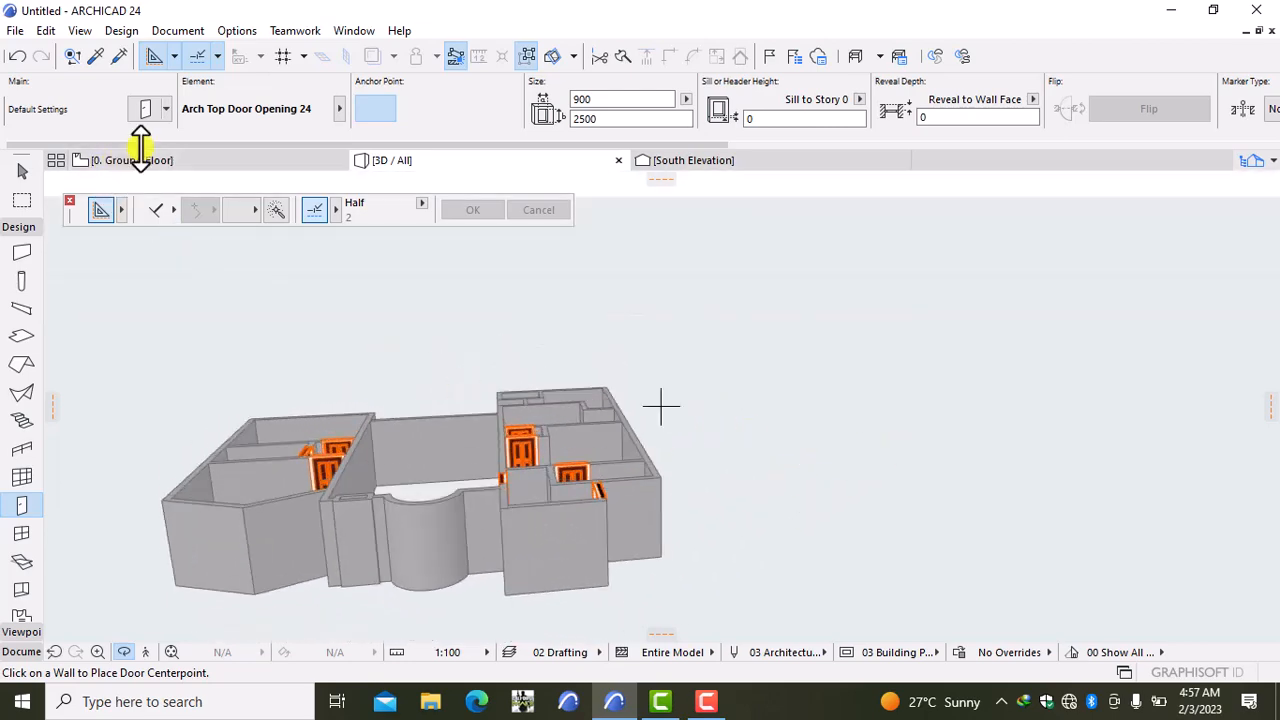
left_click(142, 160)
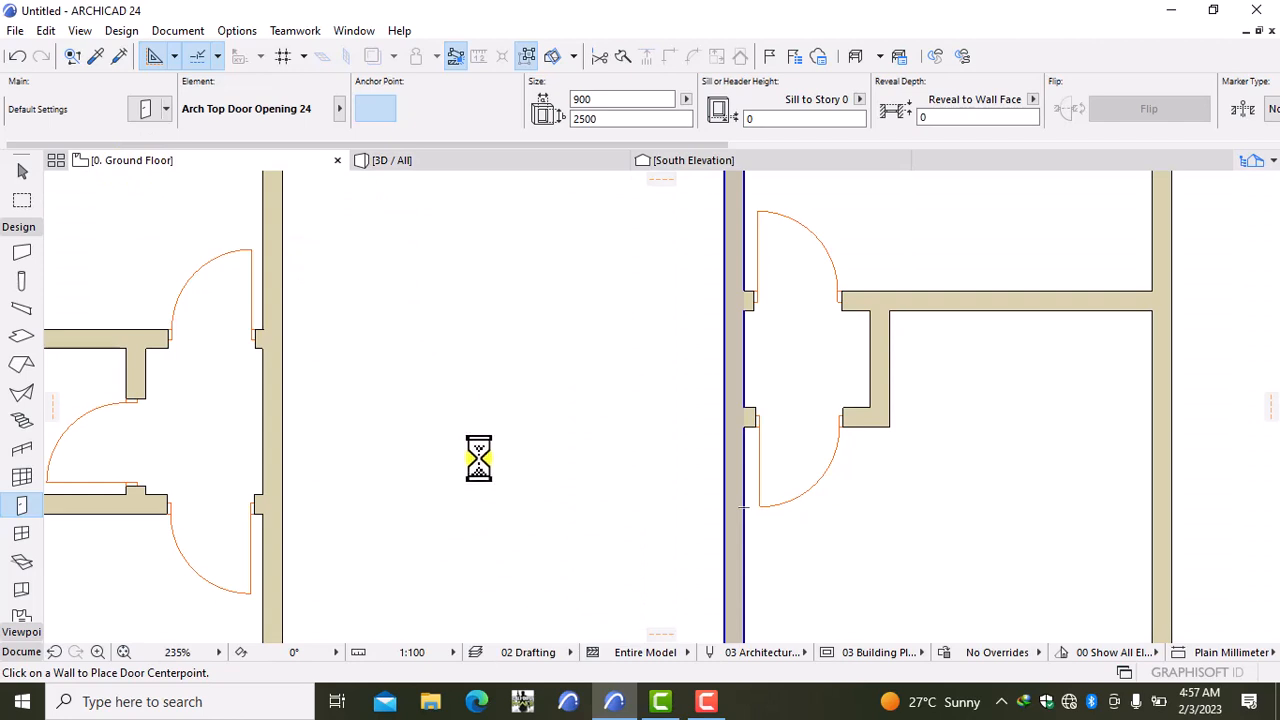
scroll(480, 455, "down", 5)
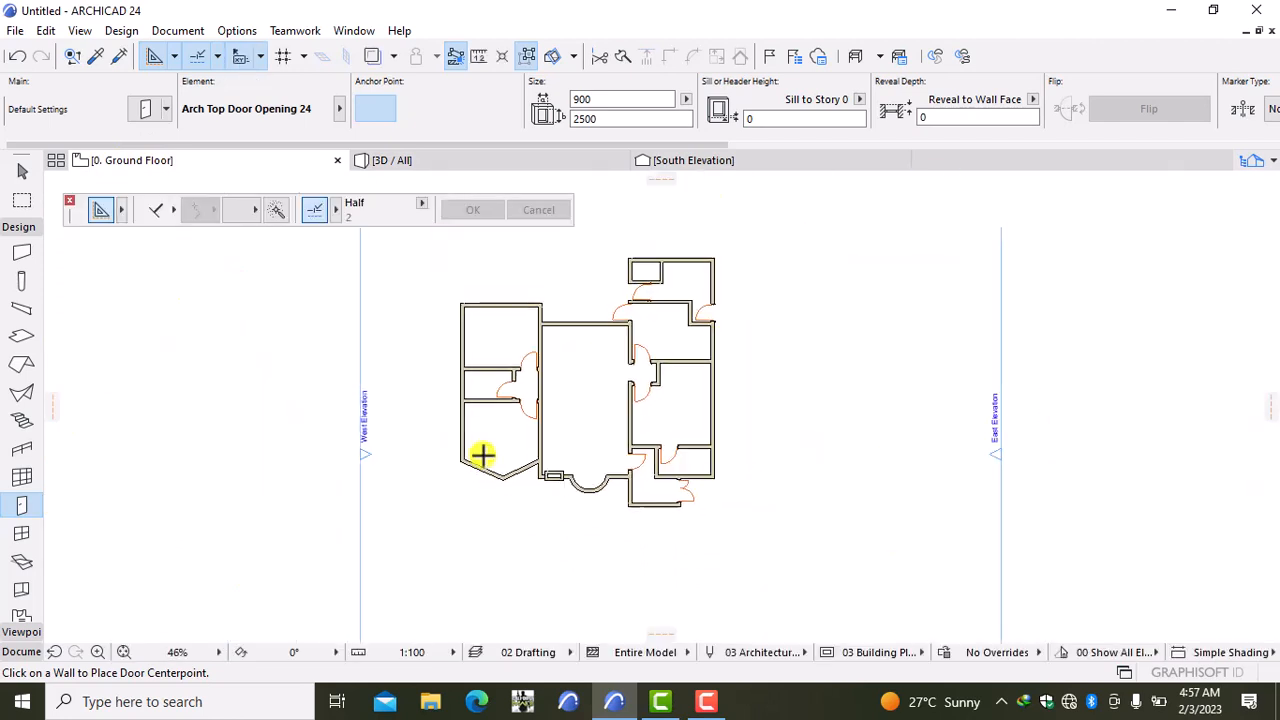
Step: Set the default Window 24 to a width of 1200, a height of 1250 and a sill height of 1250
left_click(14, 540)
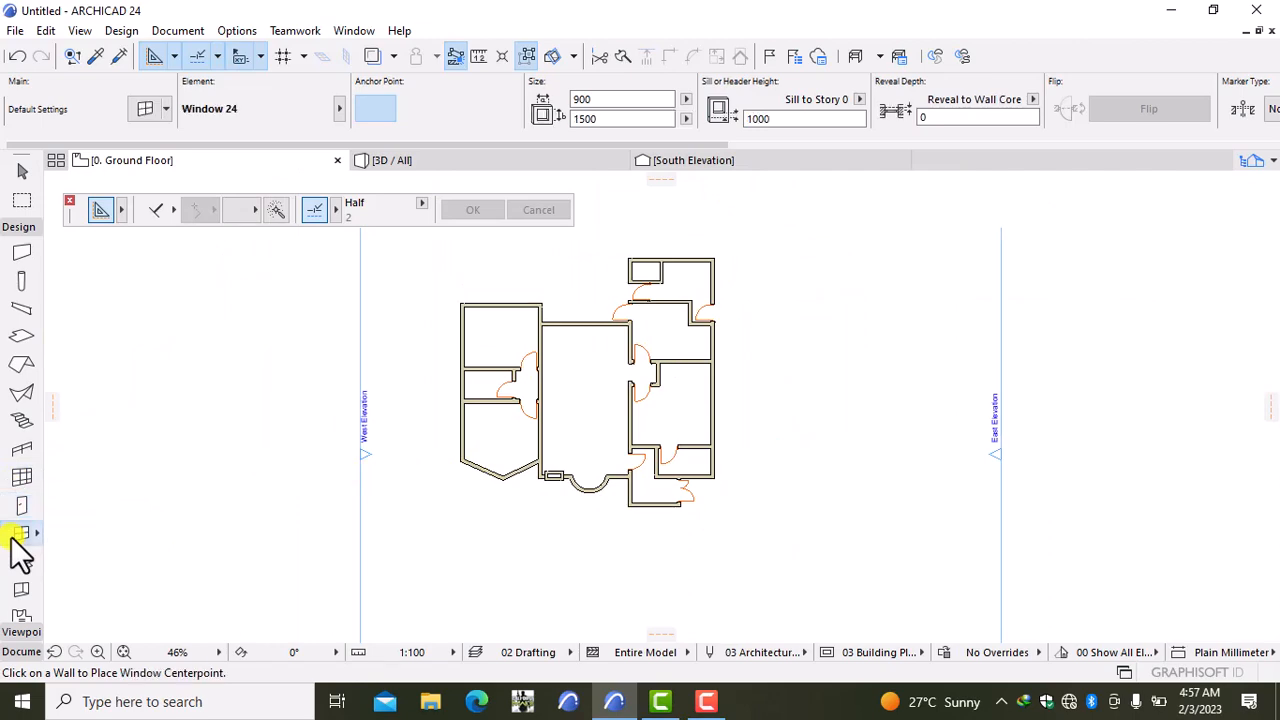
double_click(16, 538)
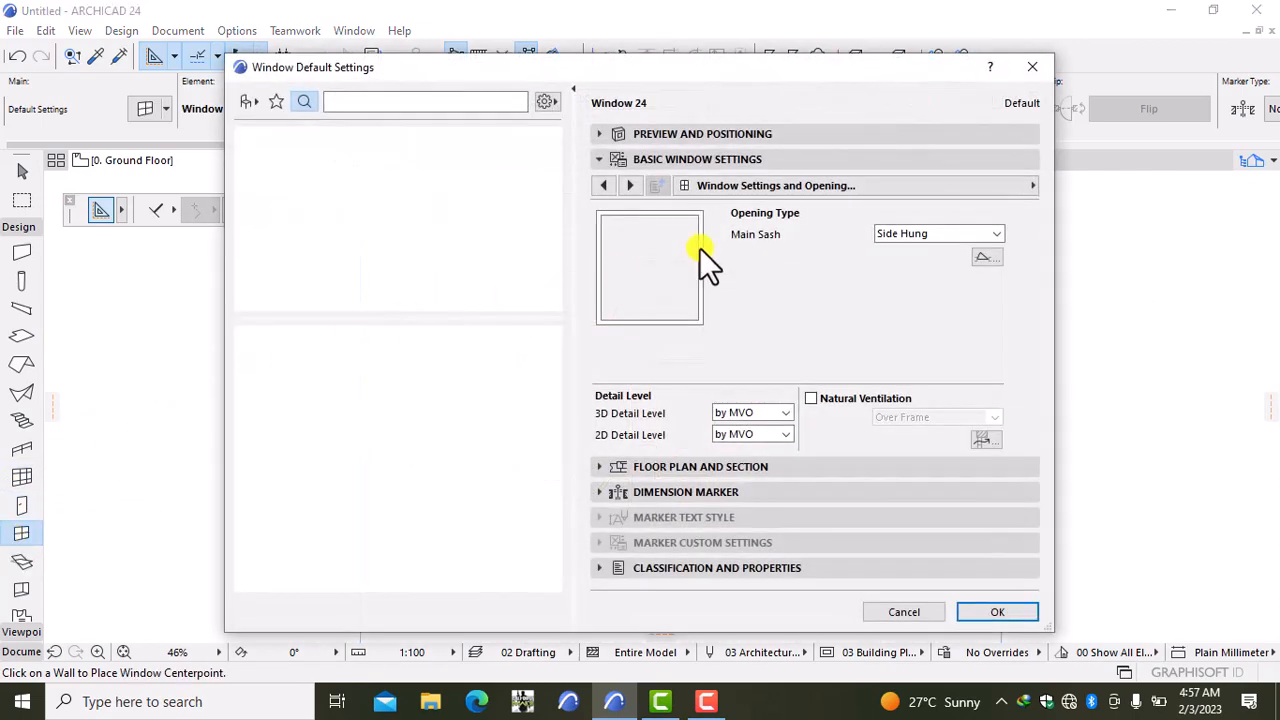
left_click(249, 101)
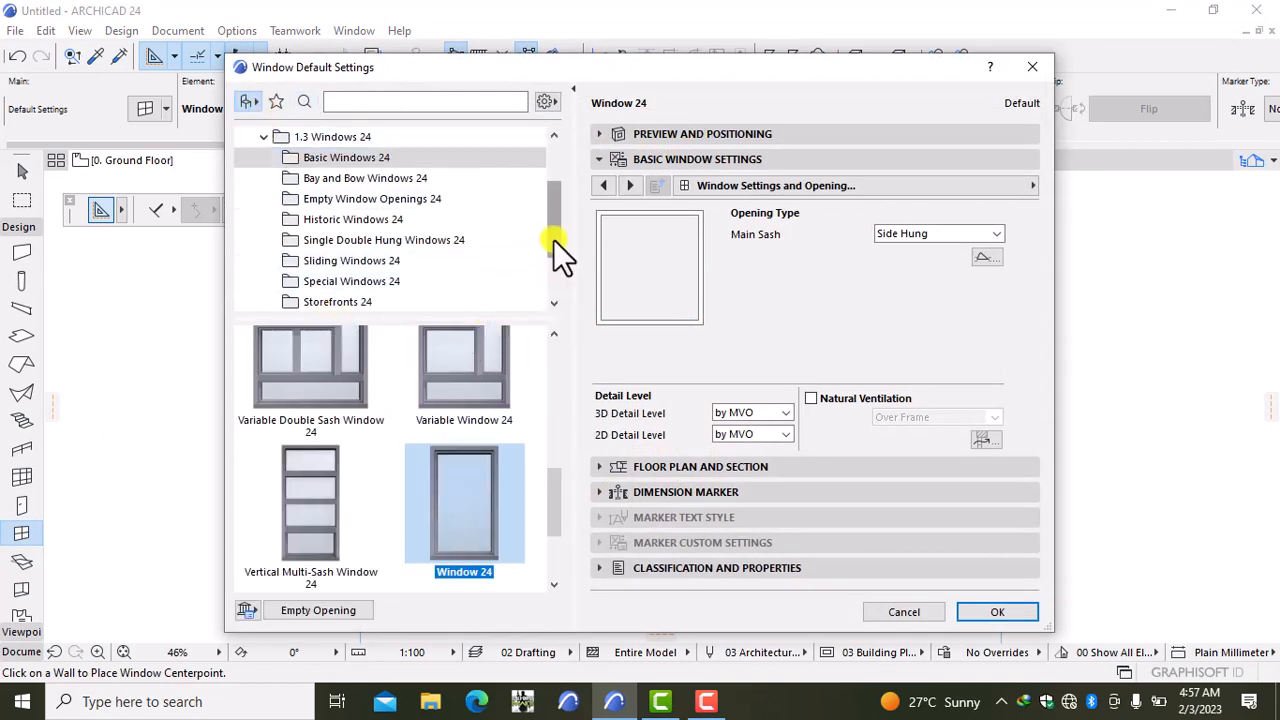
left_click(722, 135)
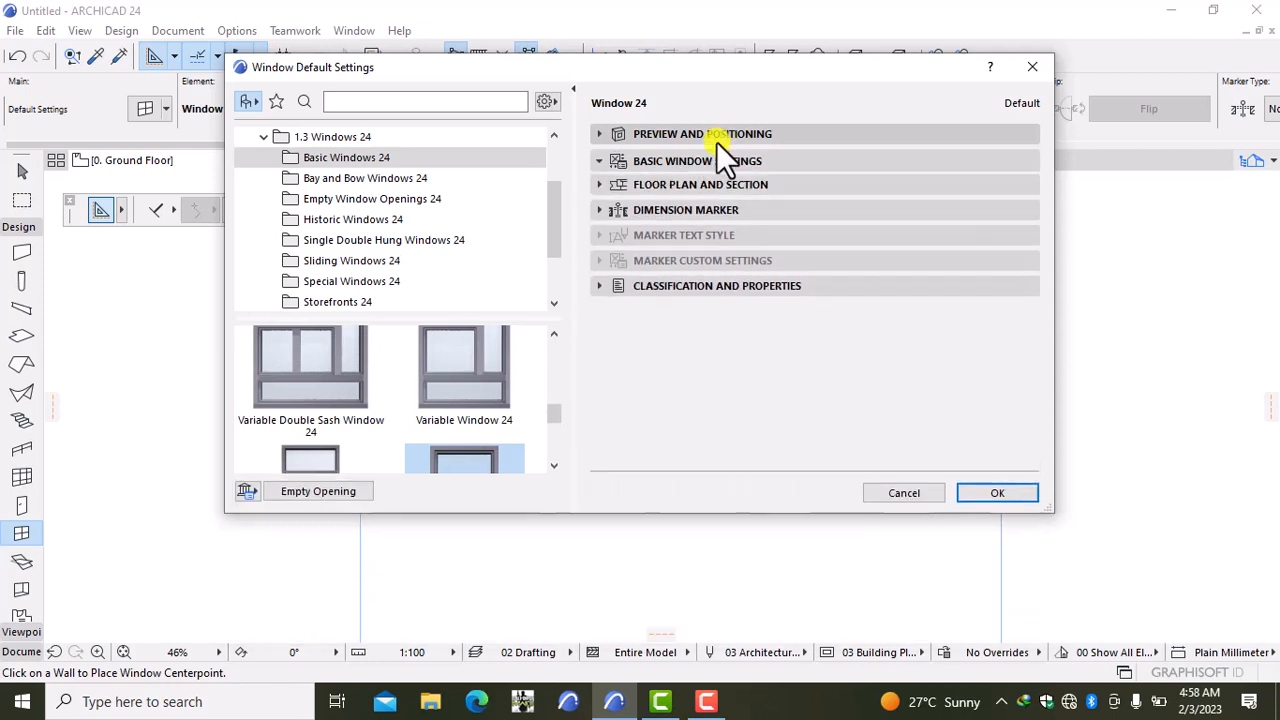
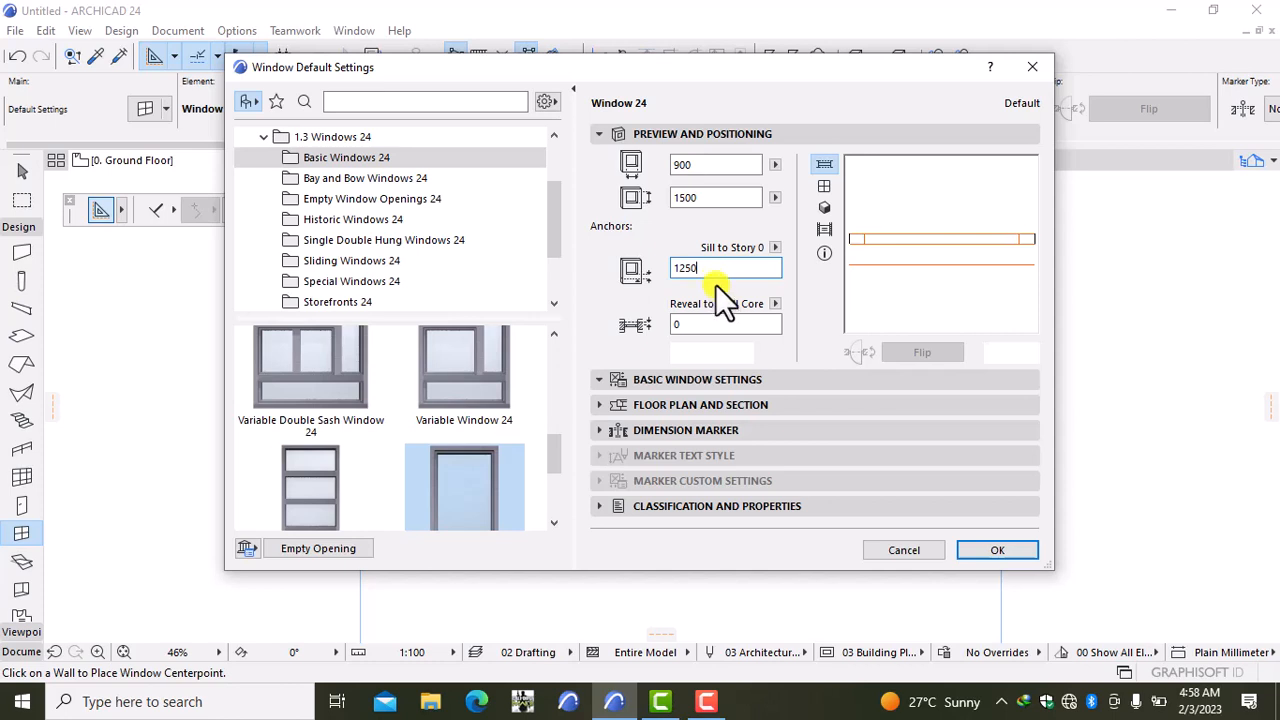
left_click(722, 198)
key("BackSpace")
key("BackSpace")
key("BackSpace")
type("1200")
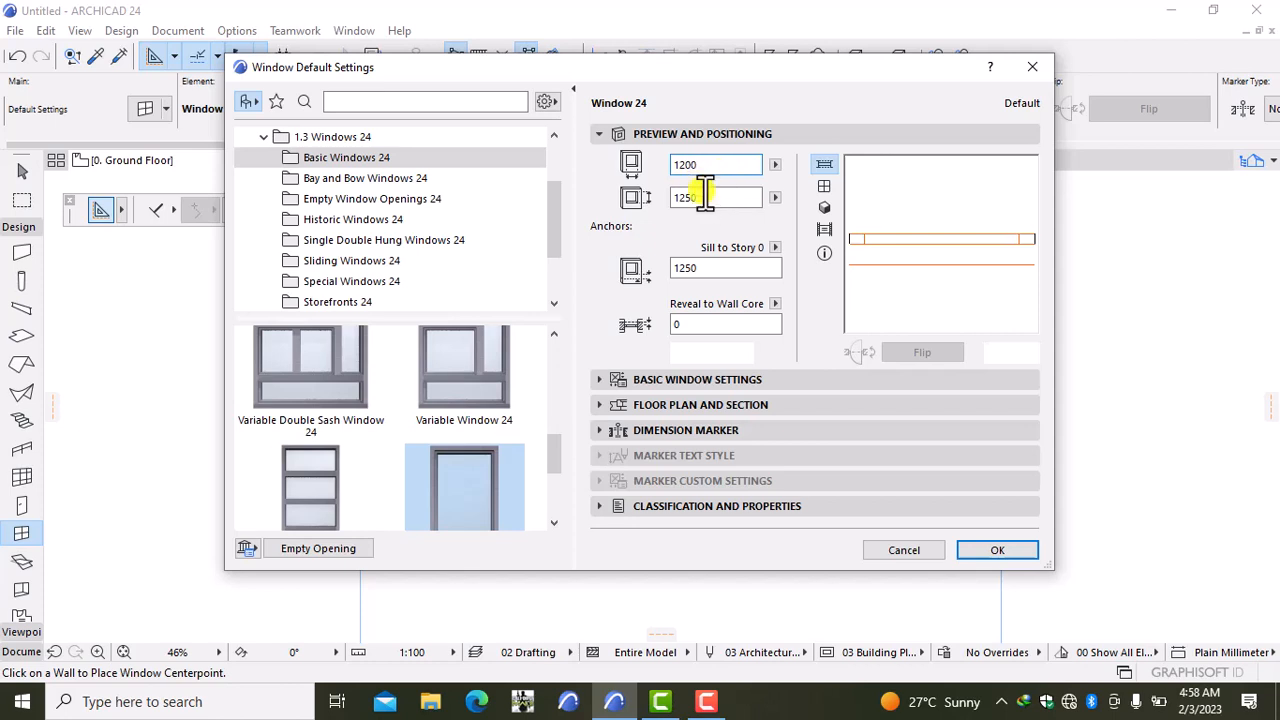
Step: Give the default window an H-V Grid sash with 4 panes vertically
left_click(700, 379)
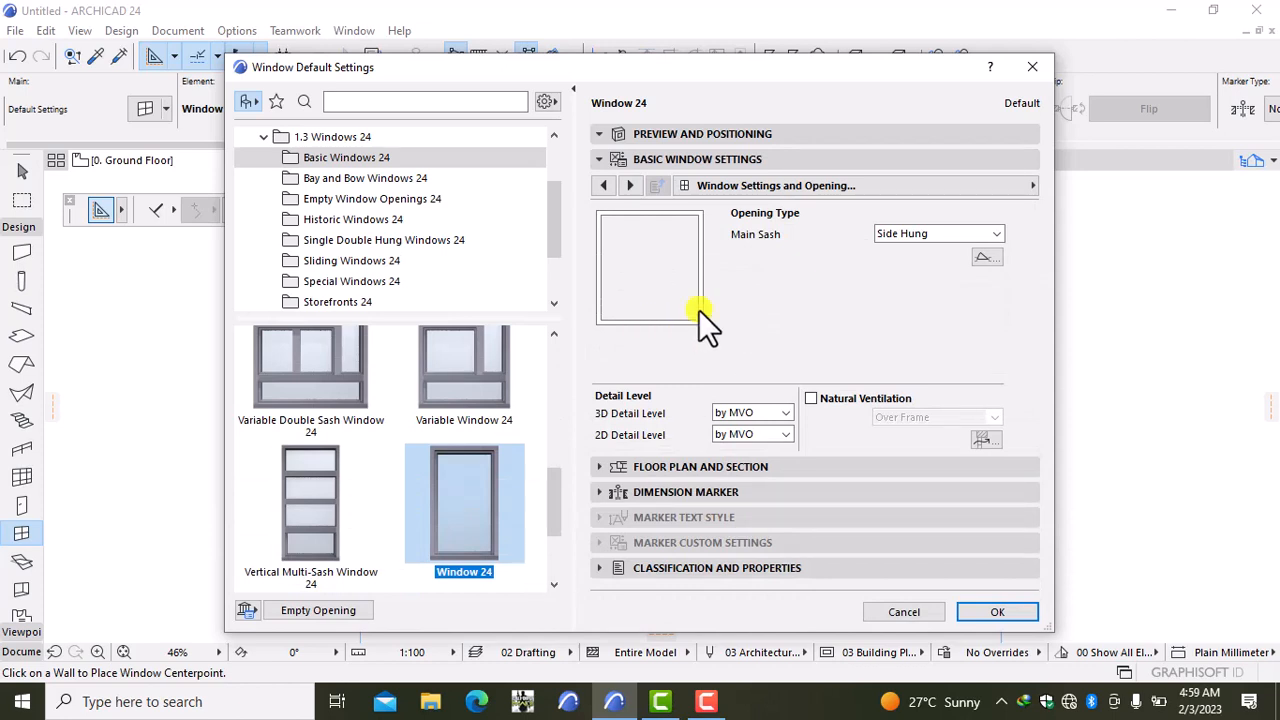
left_click(795, 187)
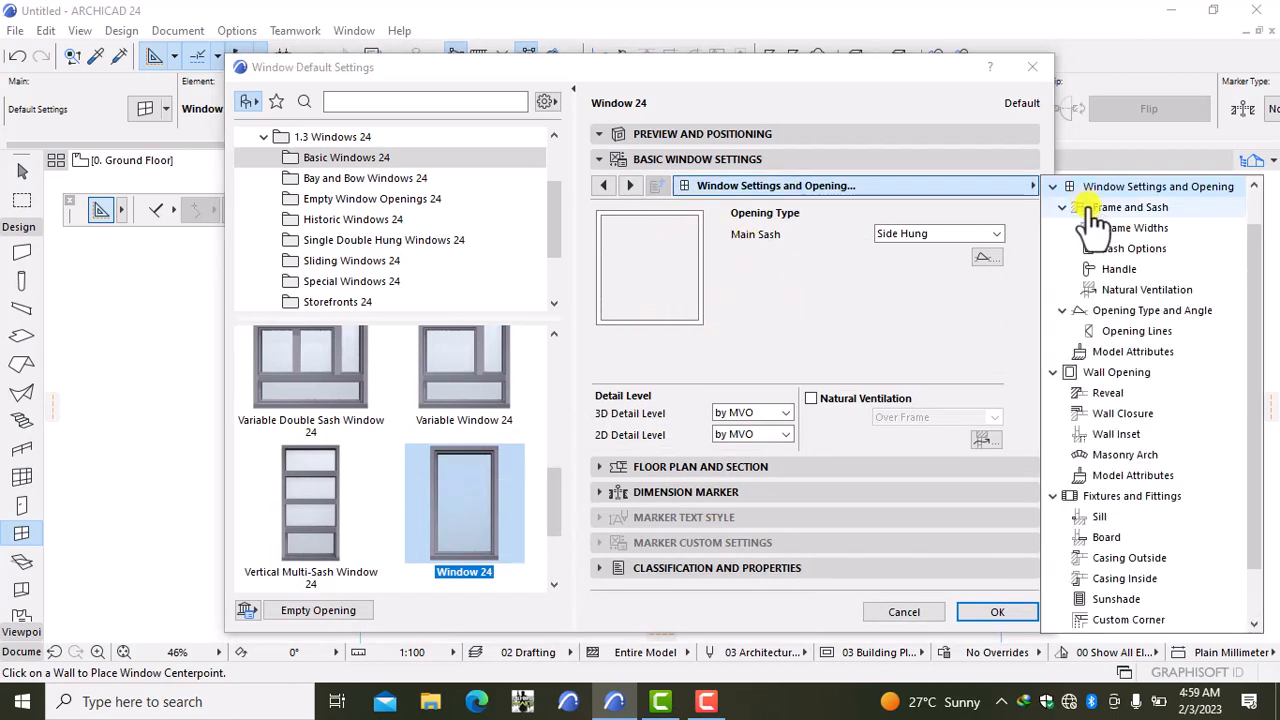
left_click(1110, 249)
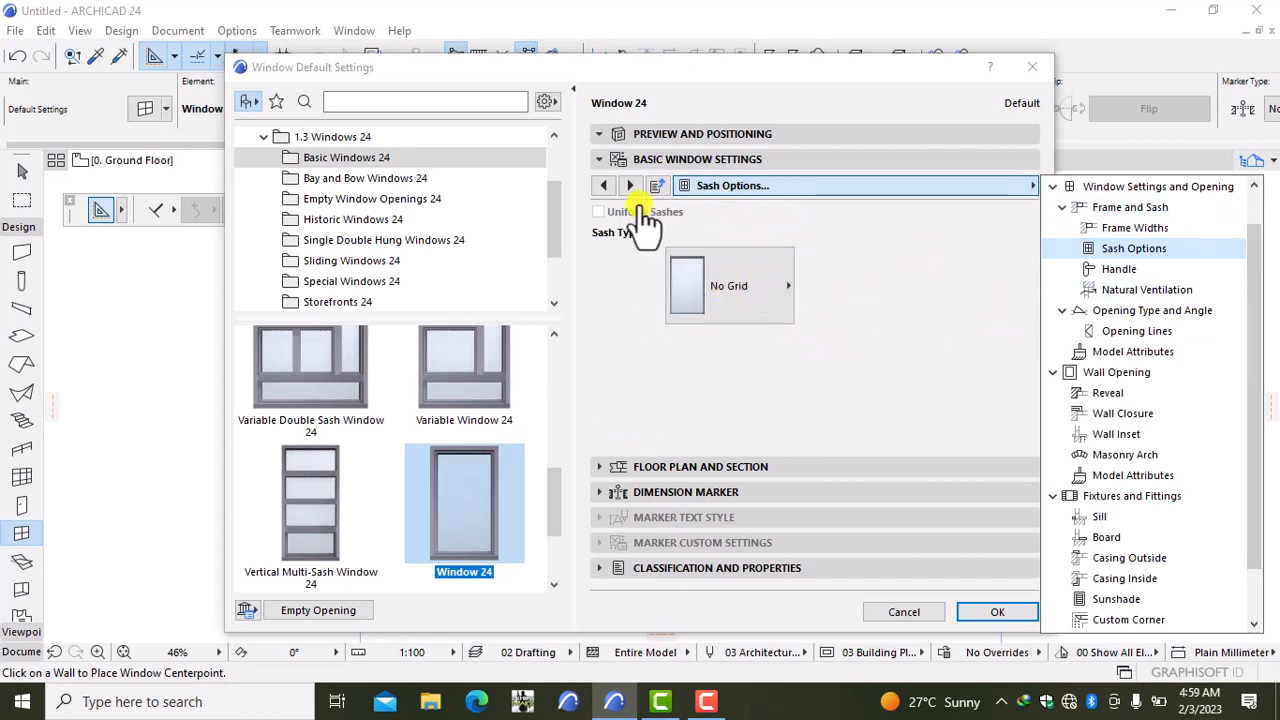
left_click(741, 291)
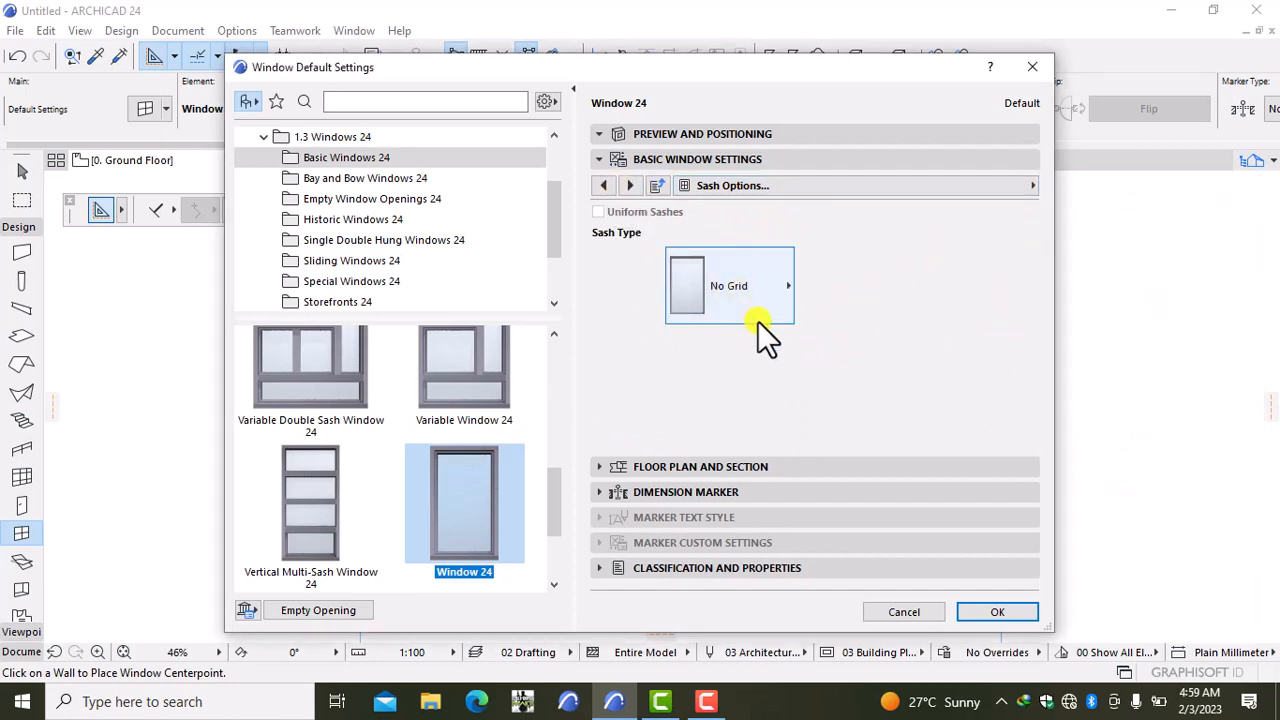
left_click(757, 317)
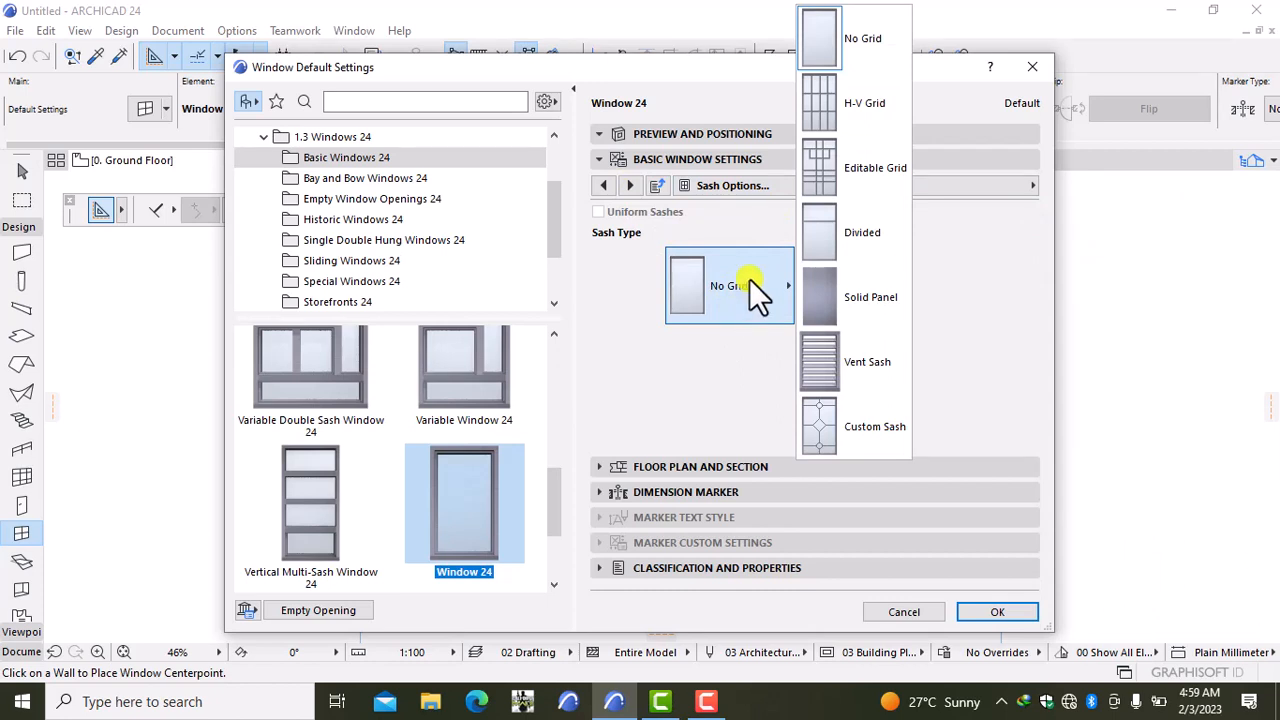
left_click(869, 109)
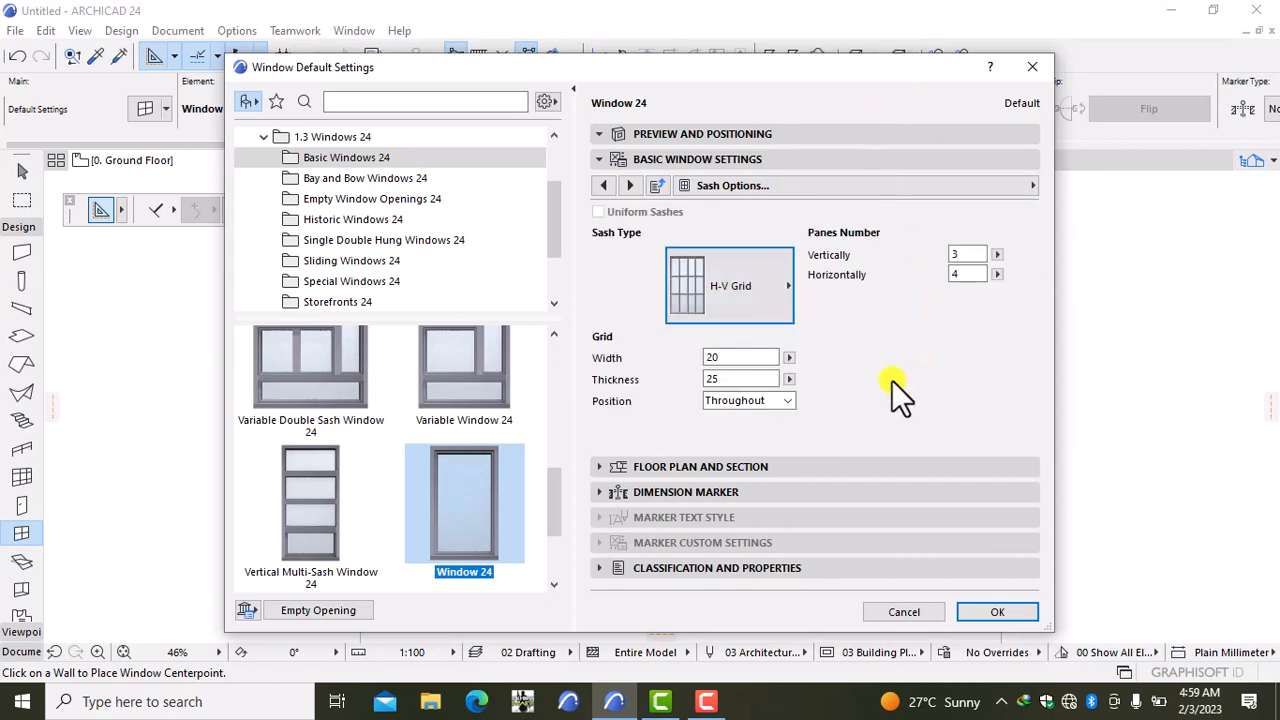
left_click(968, 255)
key("BackSpace")
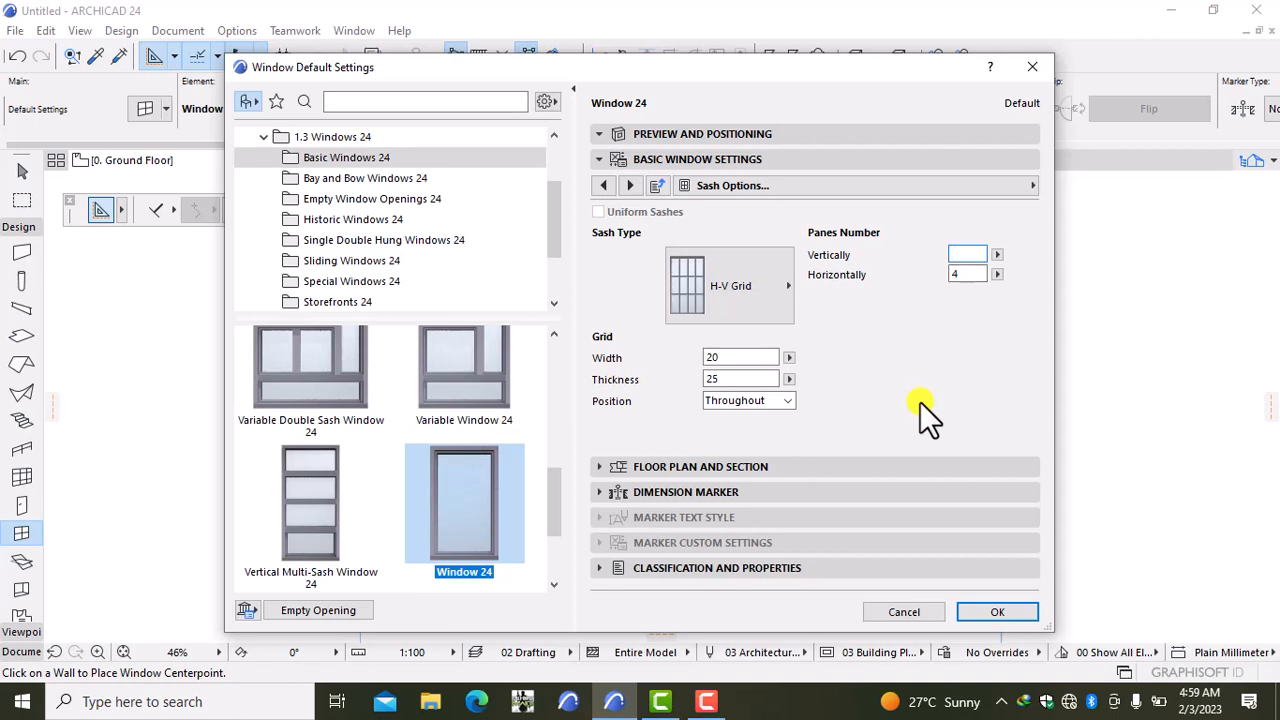
type("4")
key("Return")
Step: Override the model view options for the window's 3D projections and turn off its opening line
left_click(802, 191)
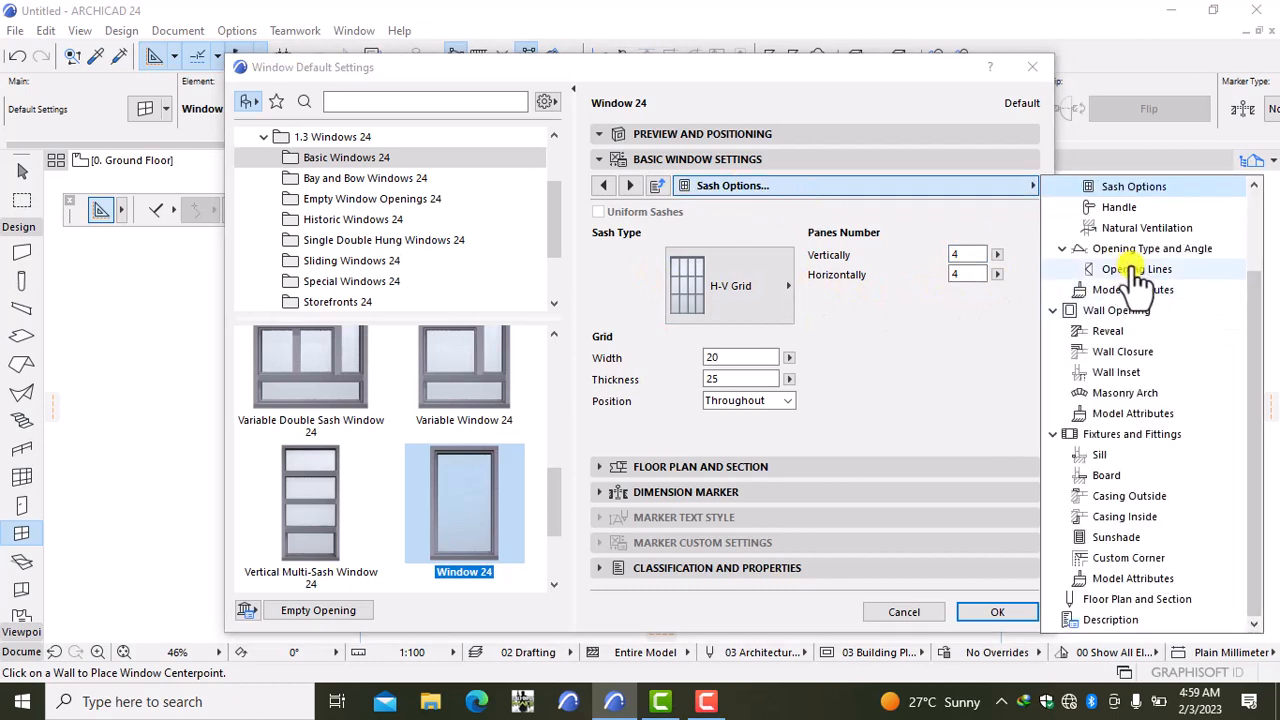
left_click(1137, 269)
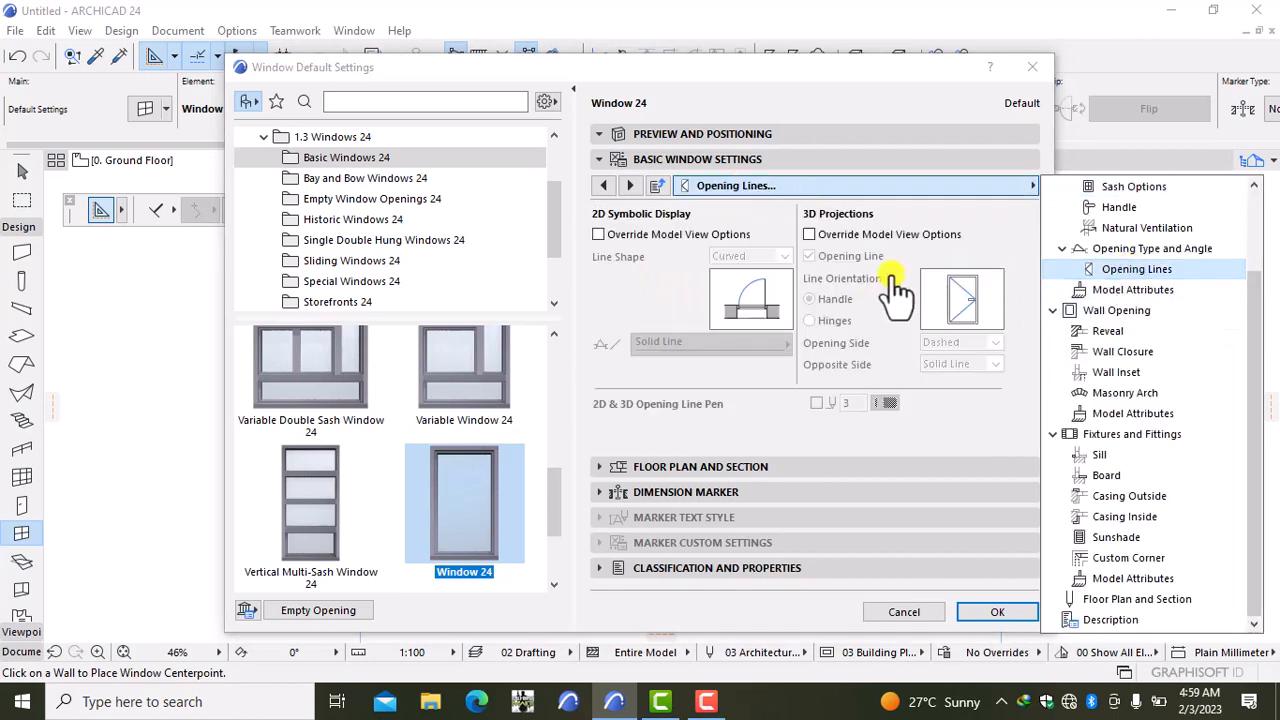
left_click(808, 235)
left_click(809, 256)
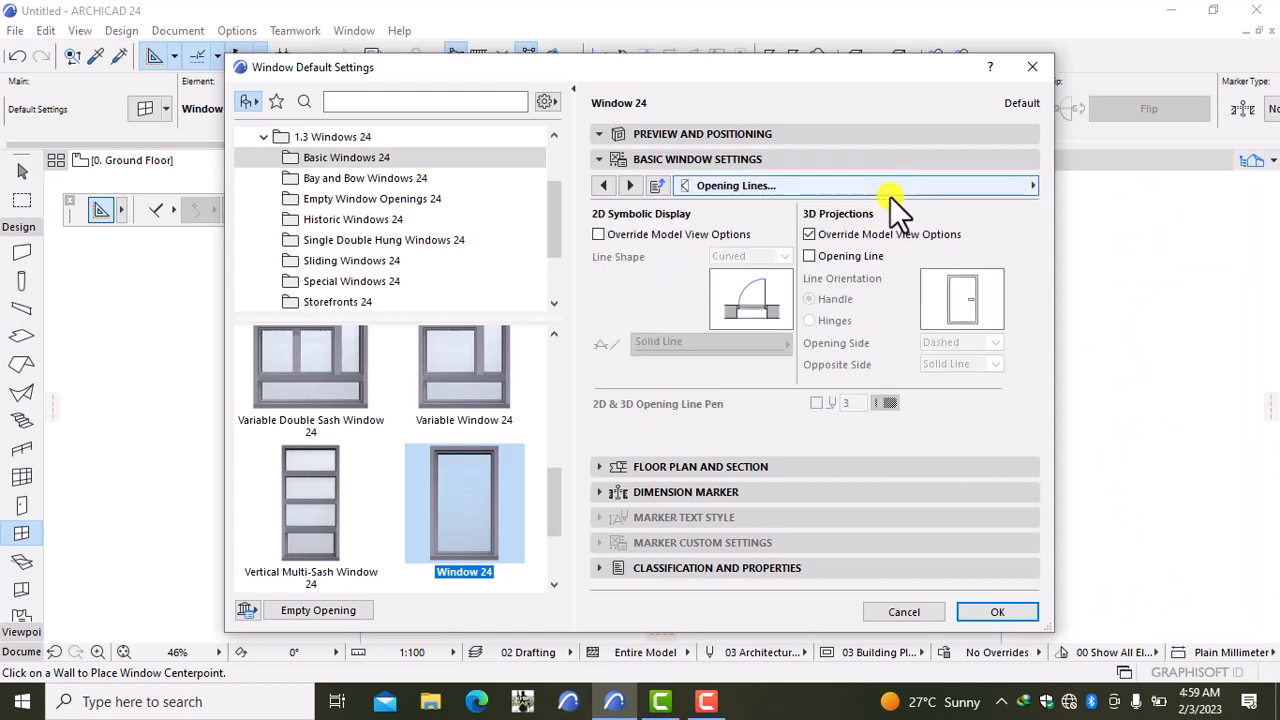
Step: Enable uniform window surfaces and set the frame, sash and grid surfaces to Paint - Ivory Black
left_click(895, 187)
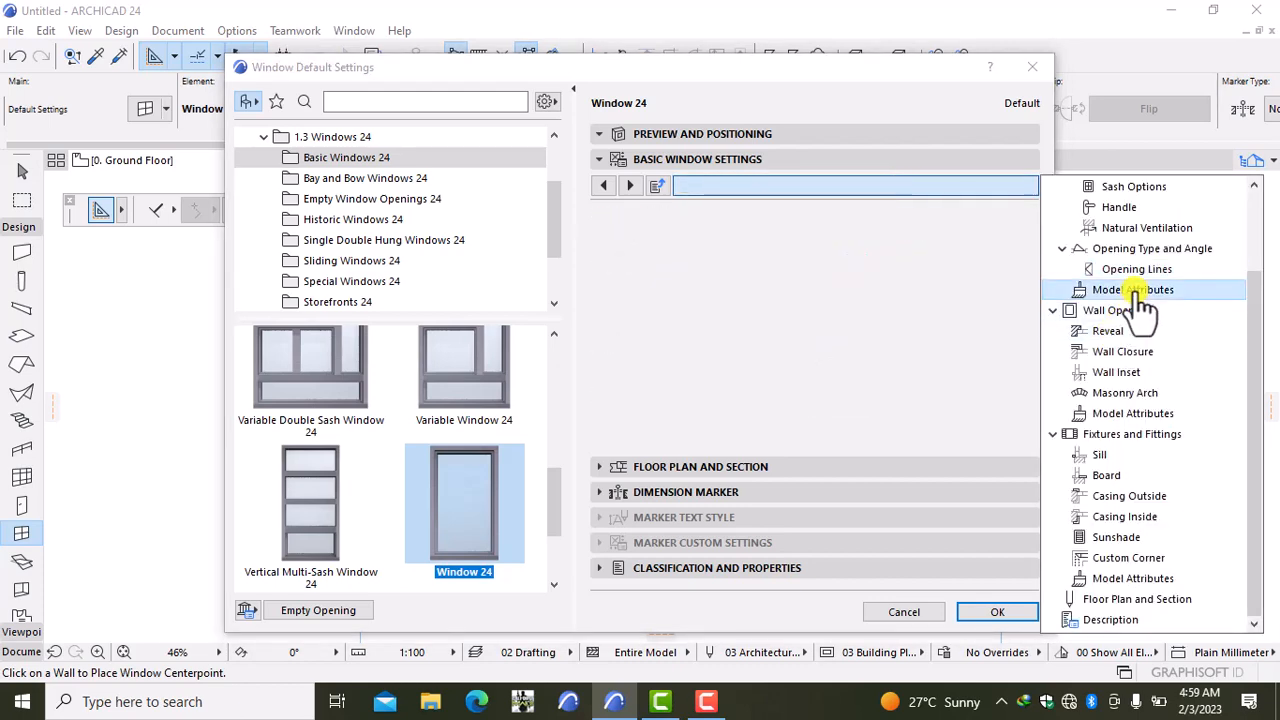
left_click(1138, 291)
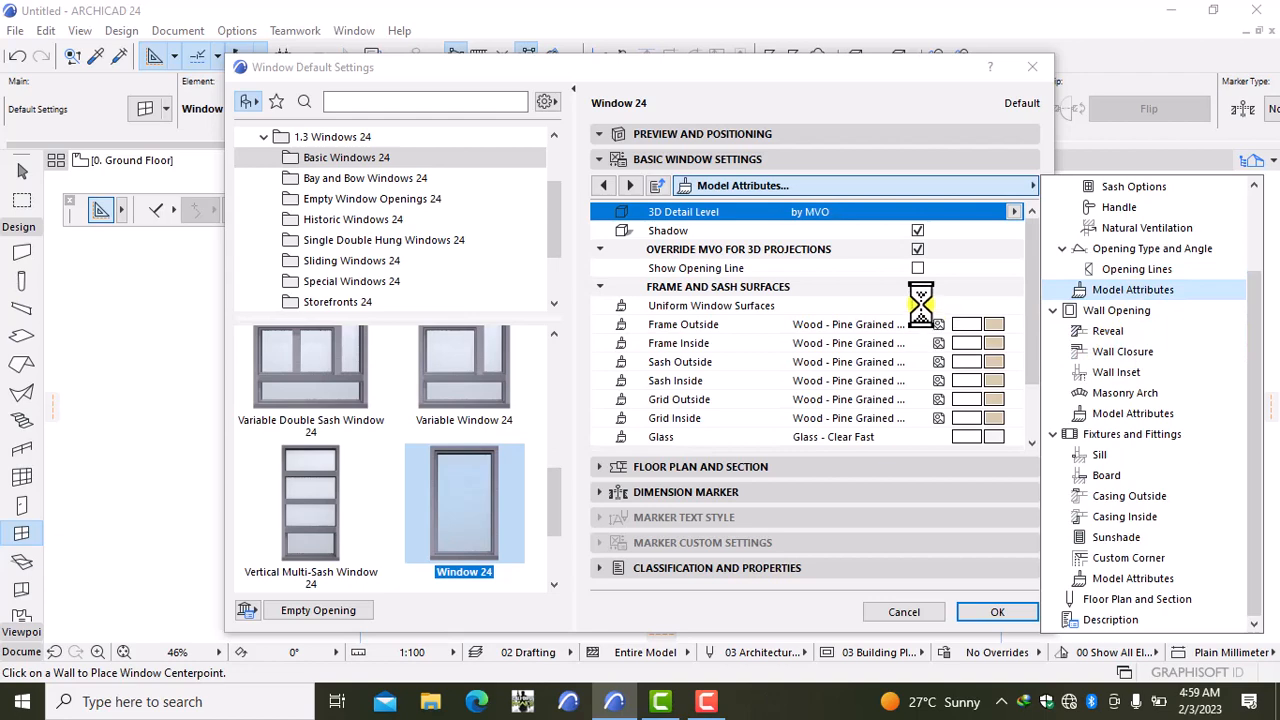
left_click(915, 305)
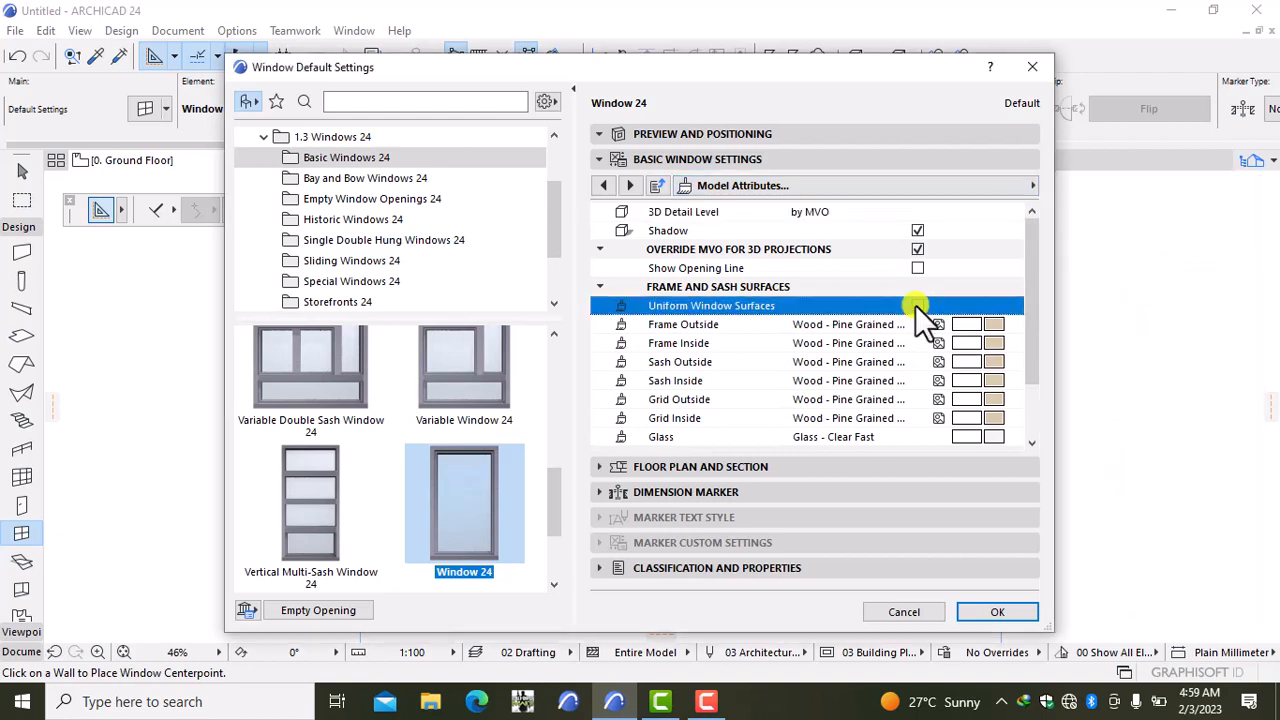
left_click(967, 324)
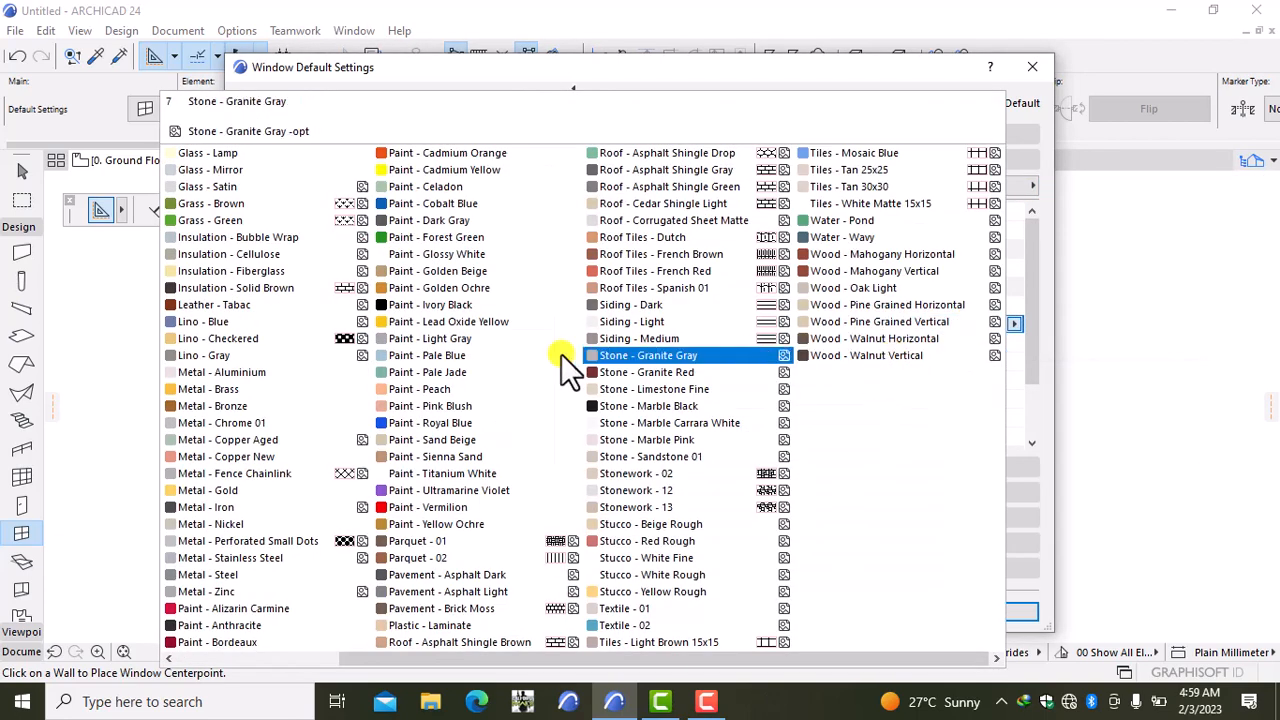
left_click(484, 304)
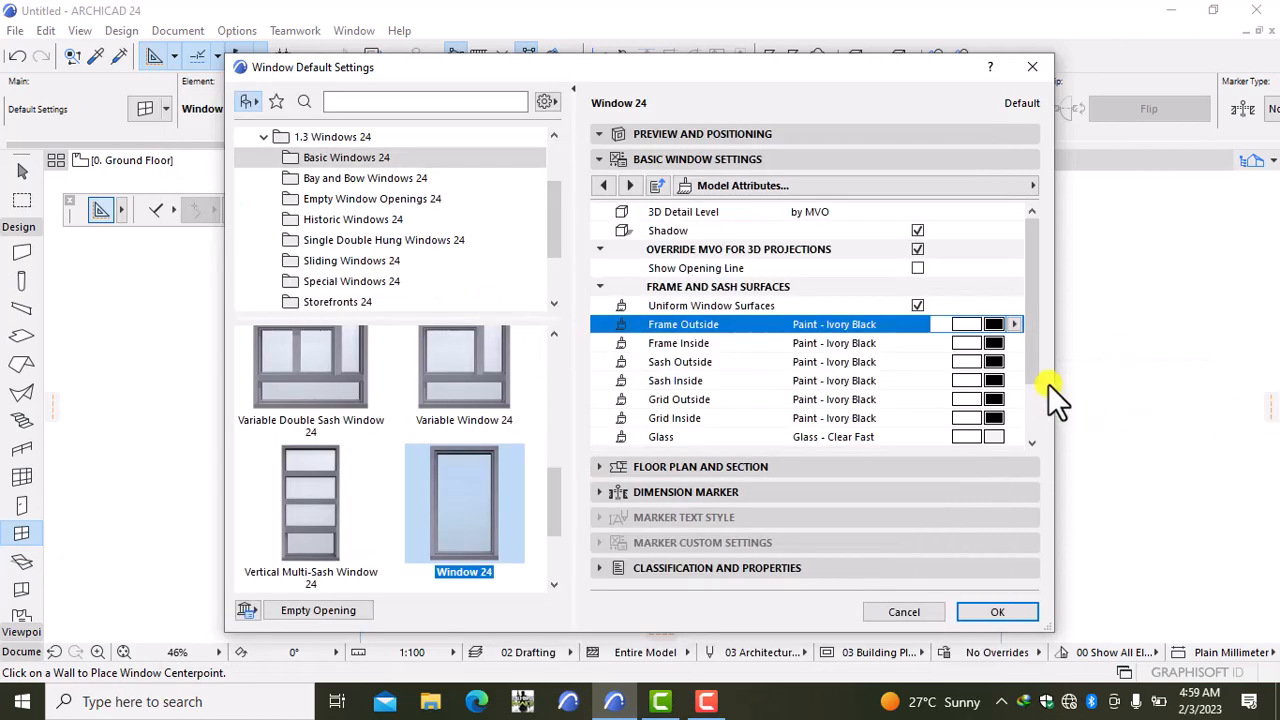
mouse_move(1034, 369)
left_mouse_down()
mouse_move(1020, 430)
mouse_move(1037, 349)
left_mouse_up()
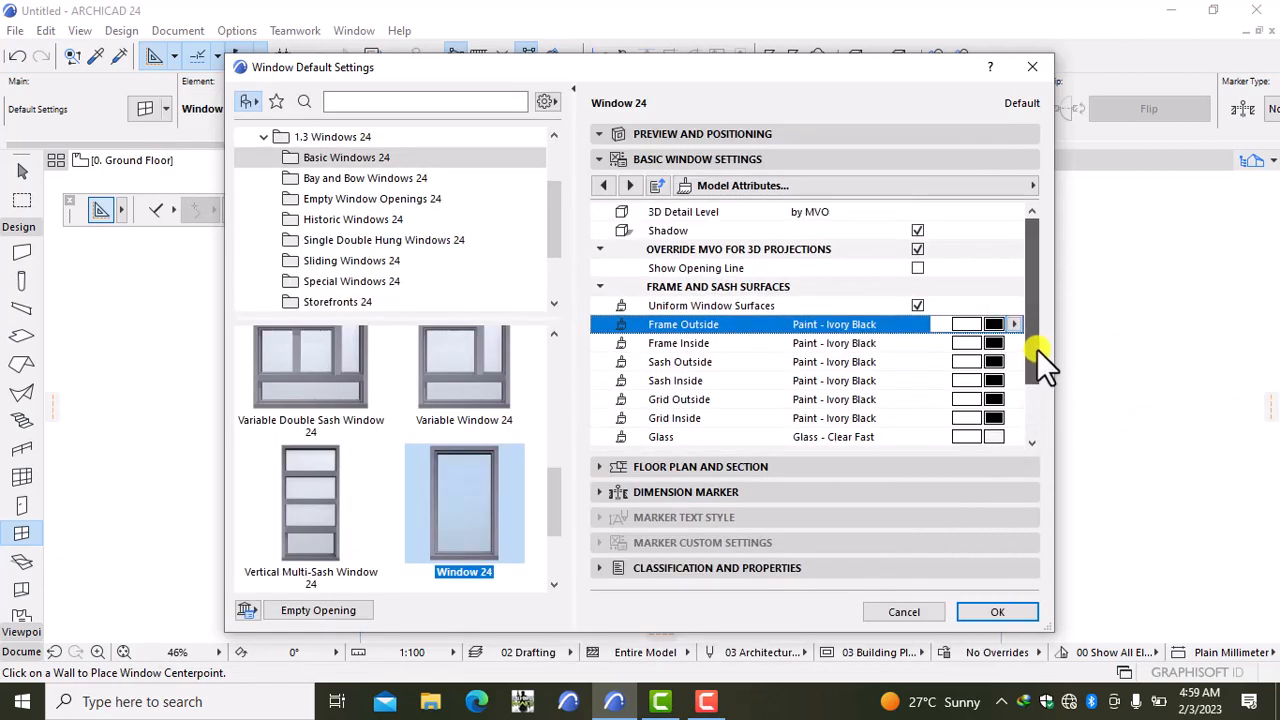
Step: Enable the window's outside casing with non-uniform widths, set its top width to 50, and apply the default settings
left_click(1004, 187)
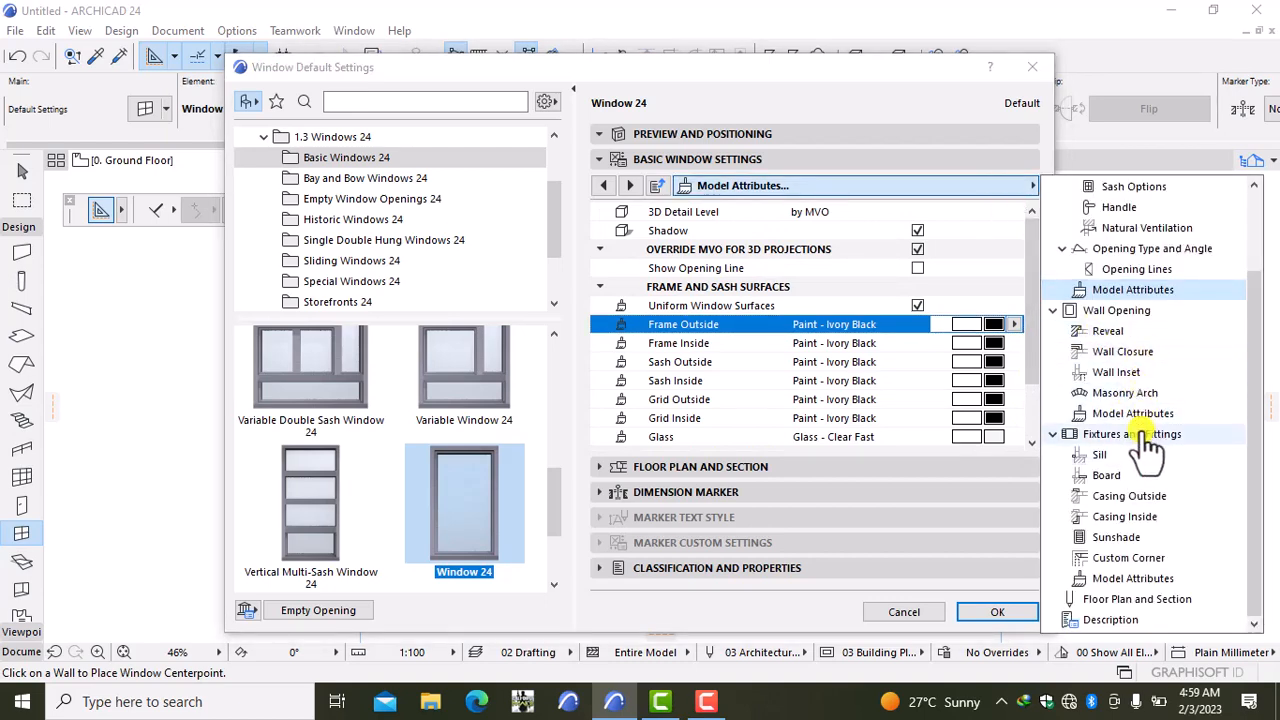
left_click(1127, 495)
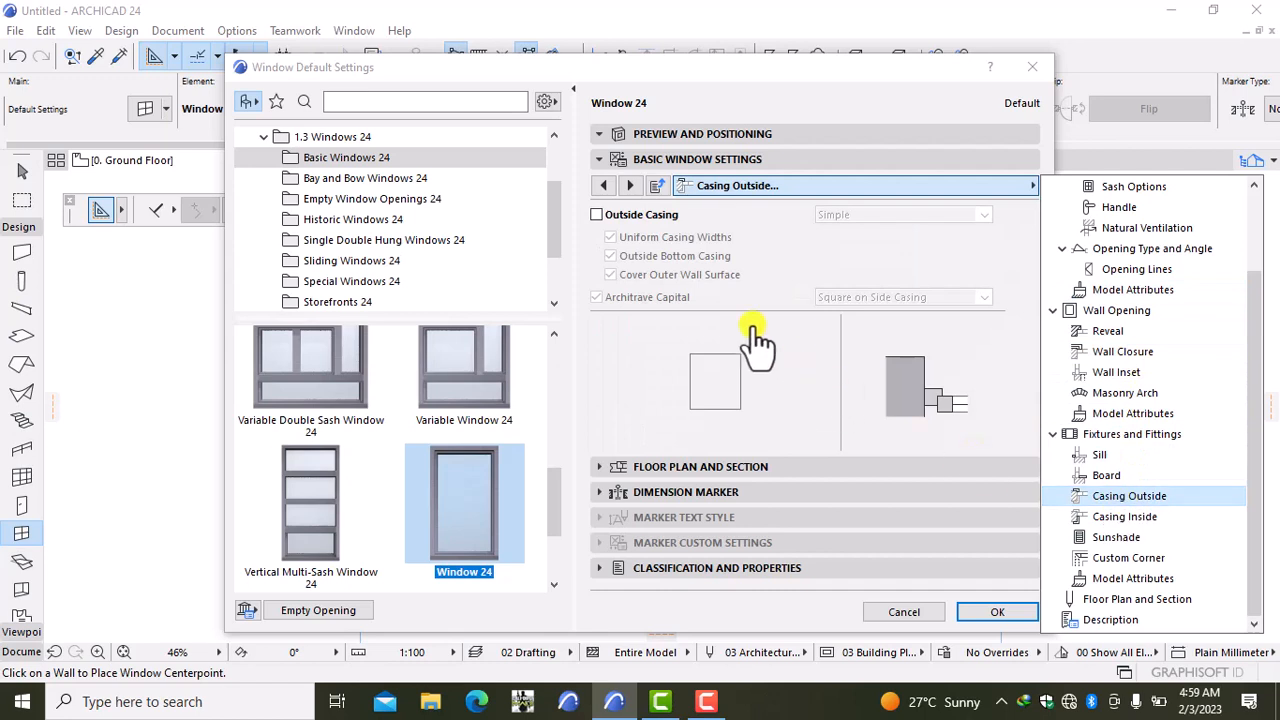
left_click(607, 241)
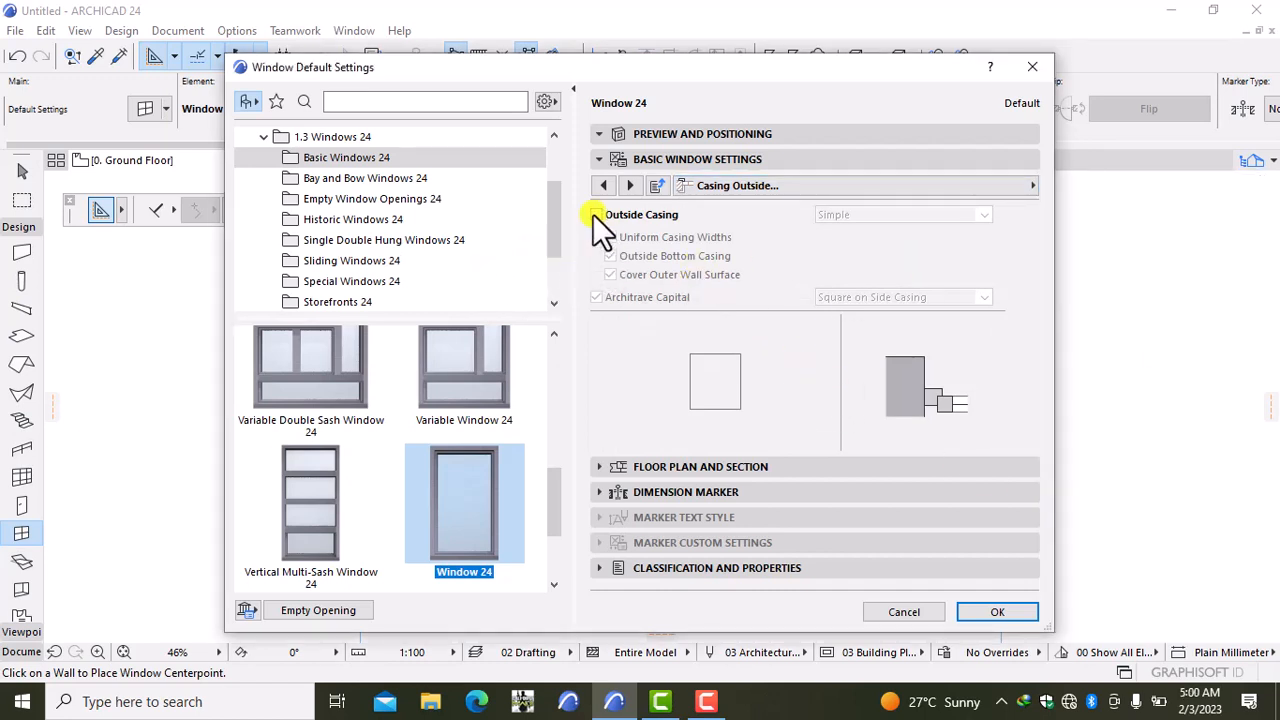
left_click(595, 214)
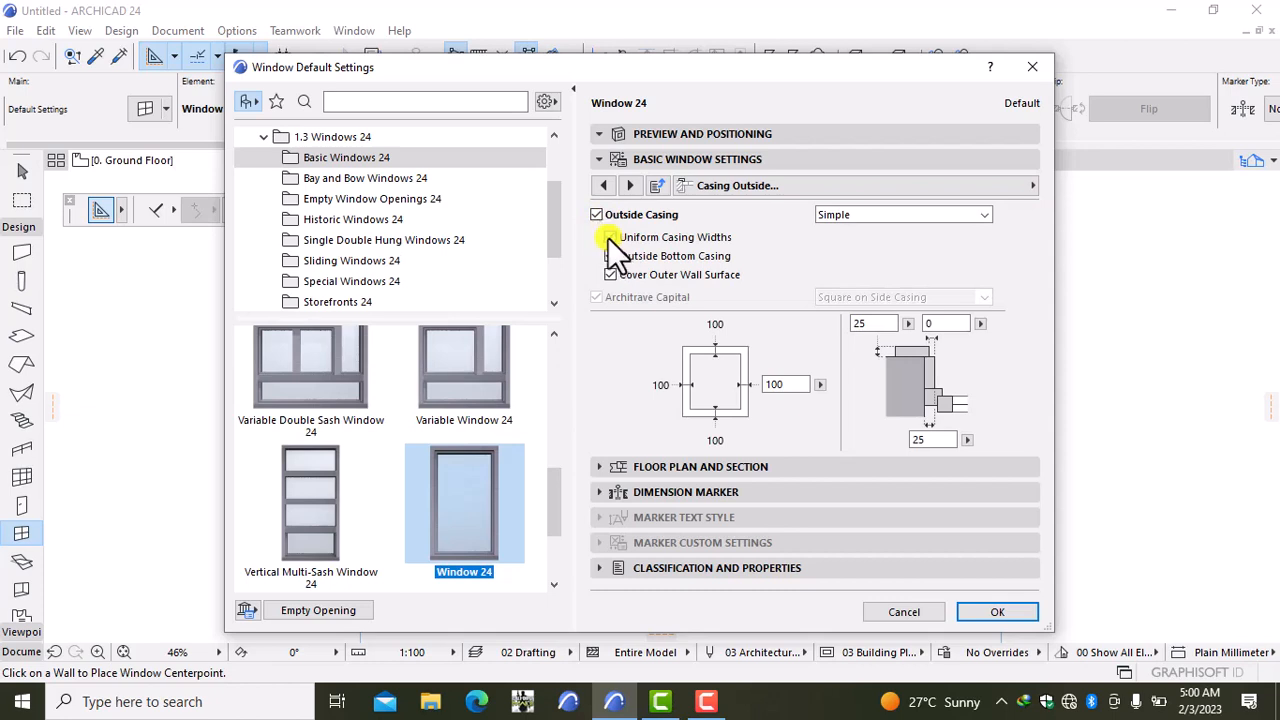
left_click(609, 237)
left_click(797, 385)
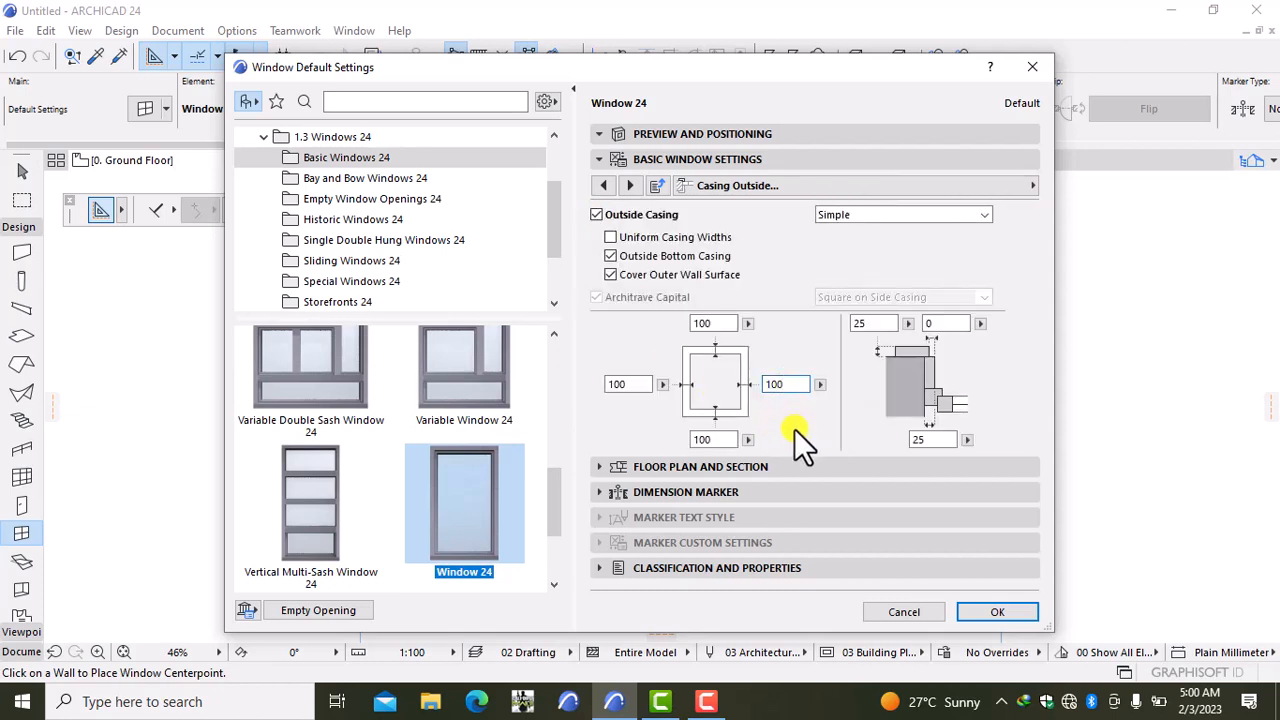
left_click(716, 323)
left_click(1000, 611)
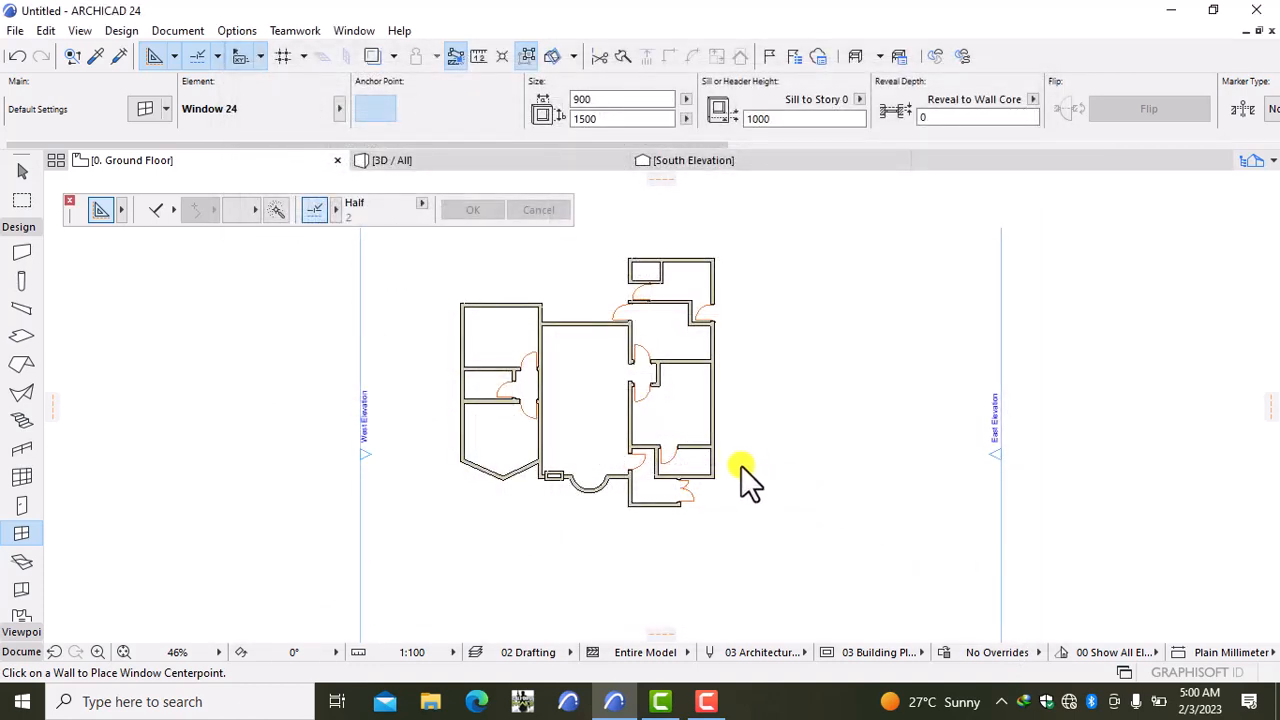
Step: Set the default window's outside casing surface to Paint - Glossy White and apply the settings
double_click(20, 536)
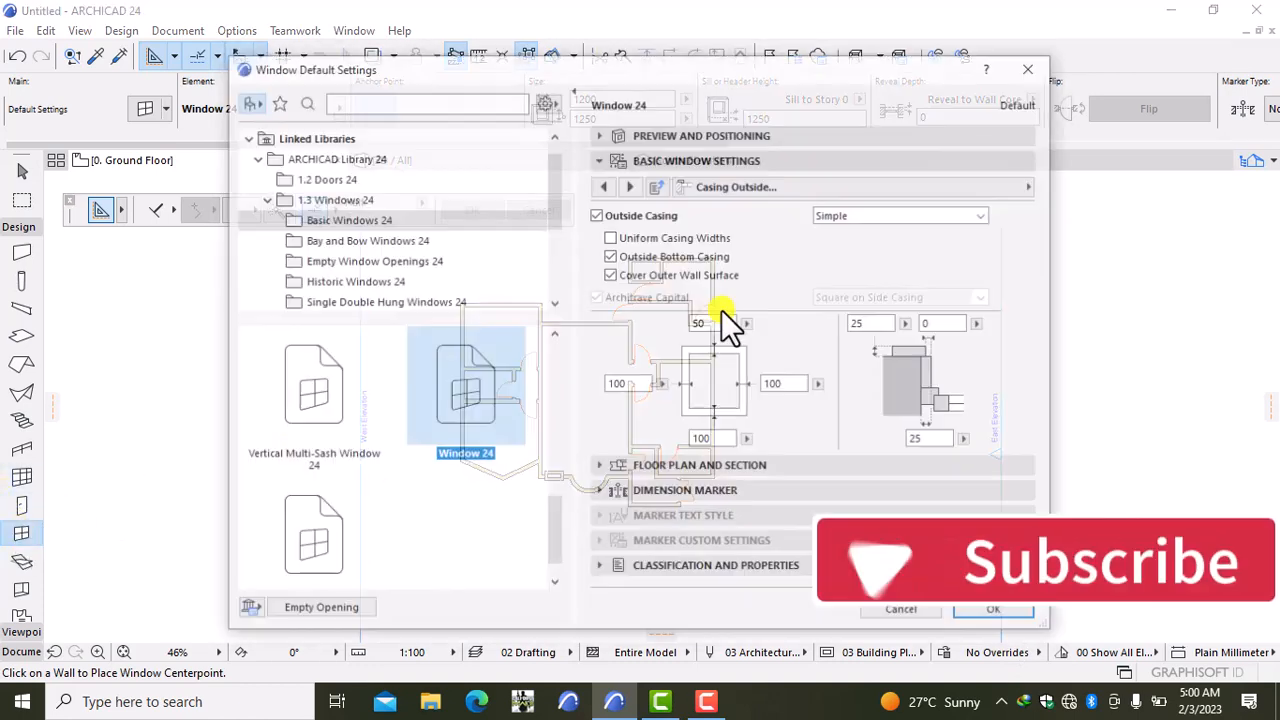
left_click(955, 187)
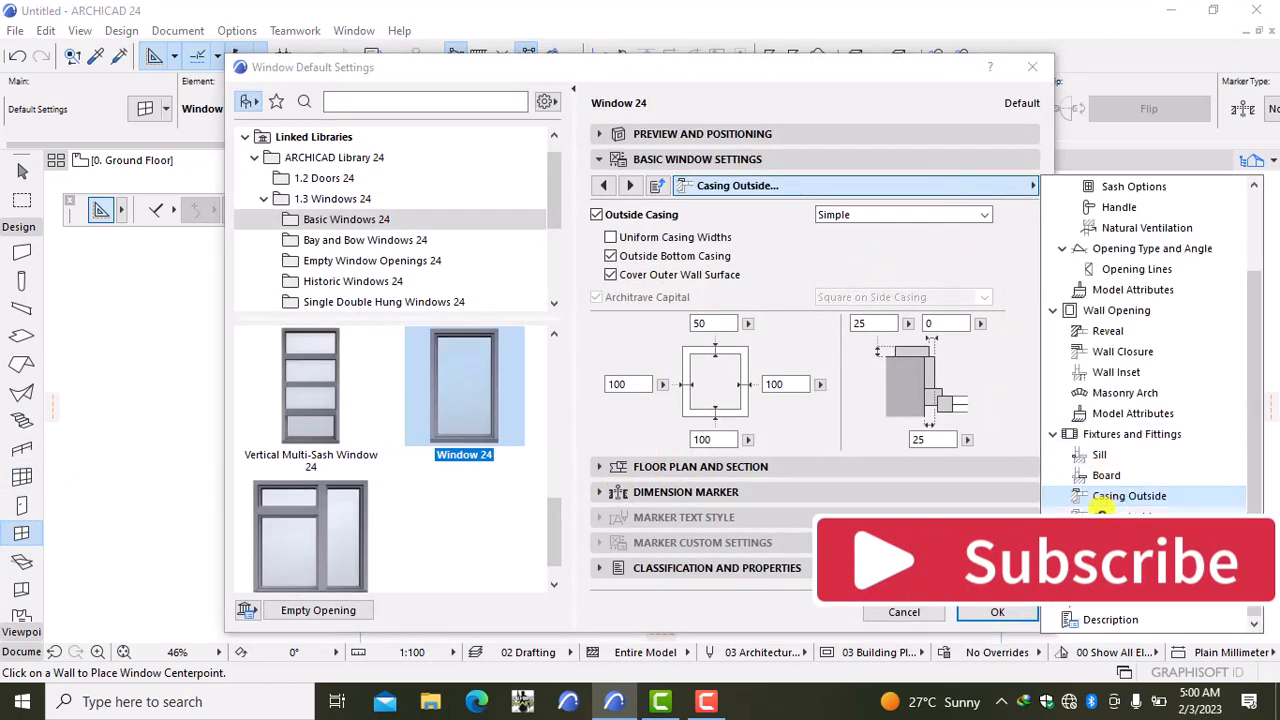
left_click(1138, 580)
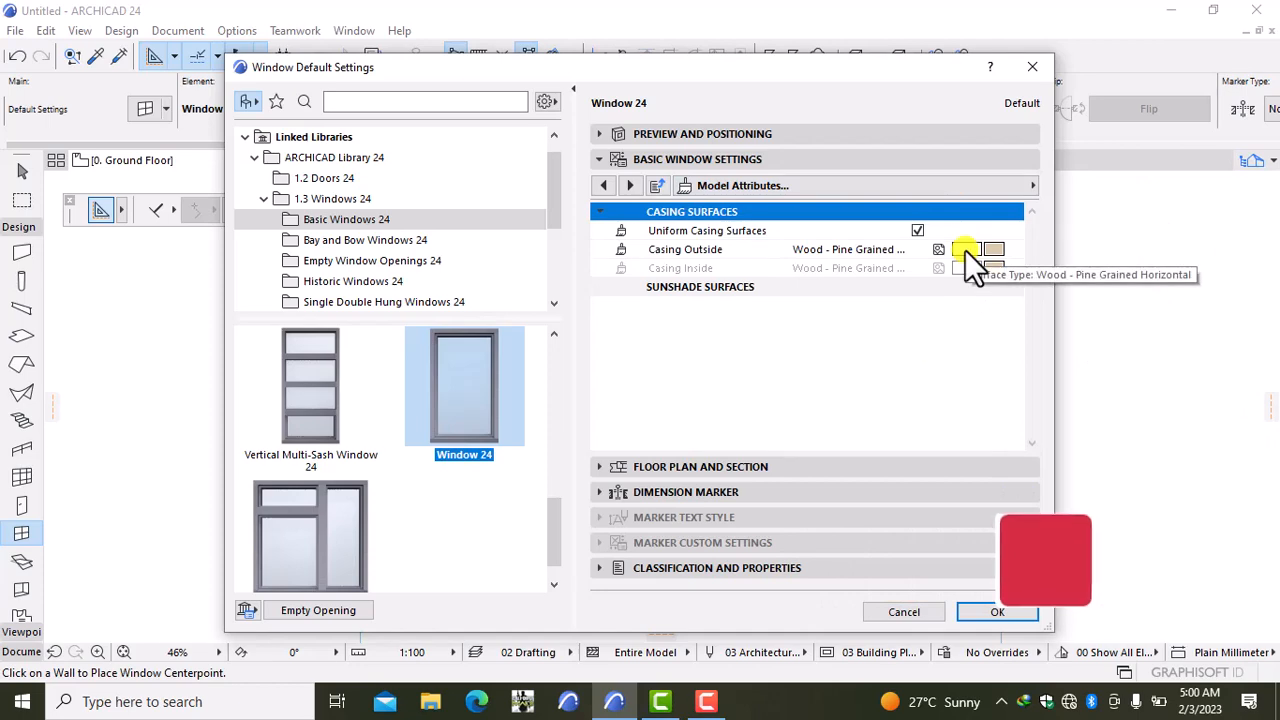
left_click(966, 250)
left_click(489, 252)
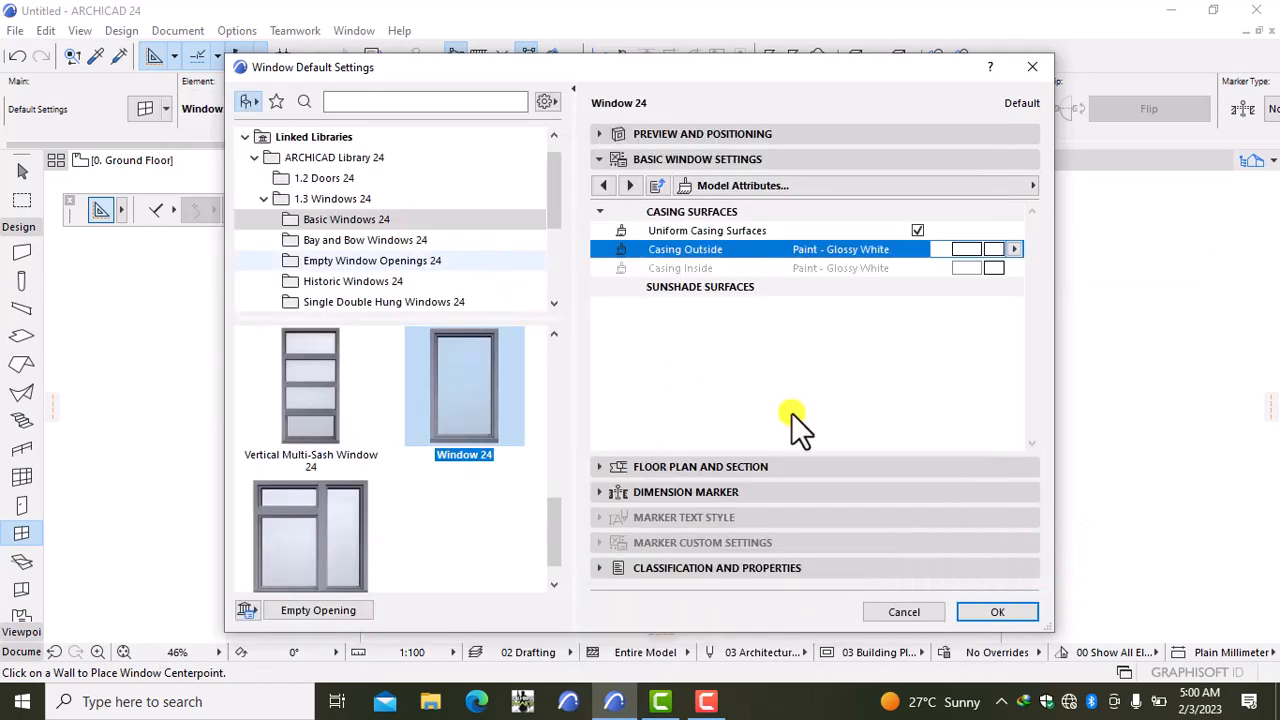
left_click(968, 608)
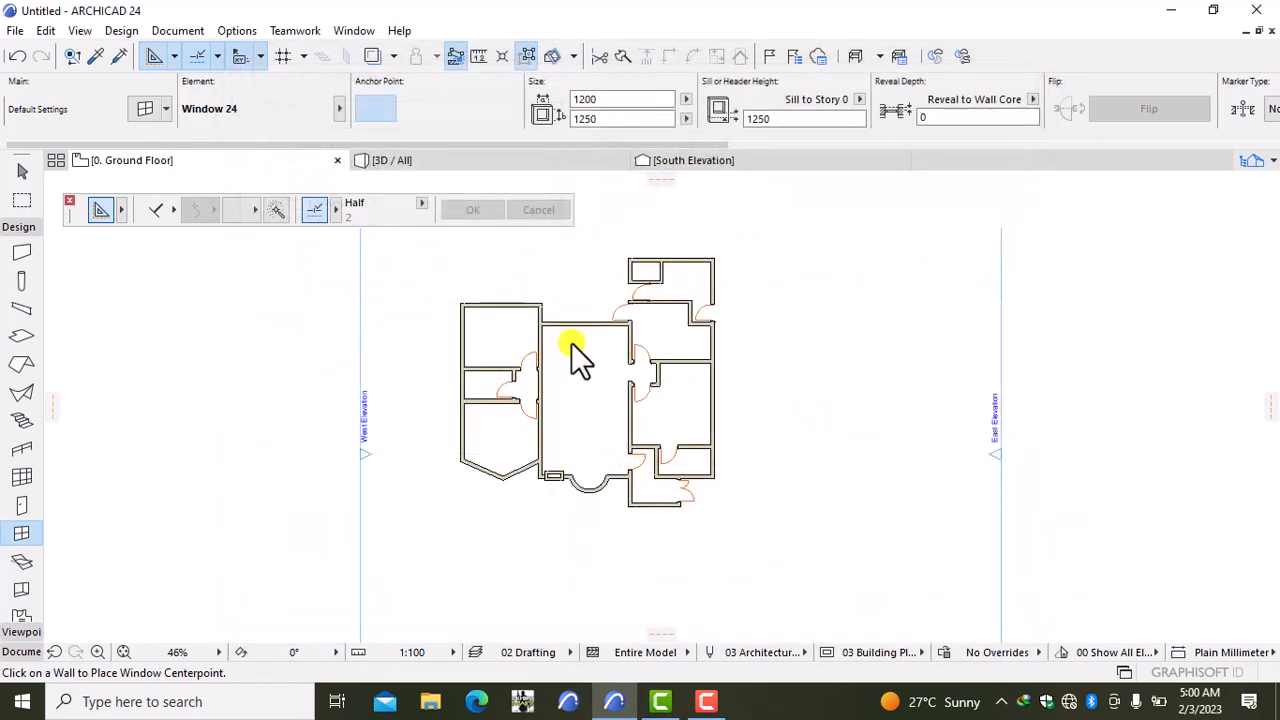
Step: Place windows in the middle of the northwest room's north wall and in the east exterior wall just below the side door
scroll(565, 352, "up", 4)
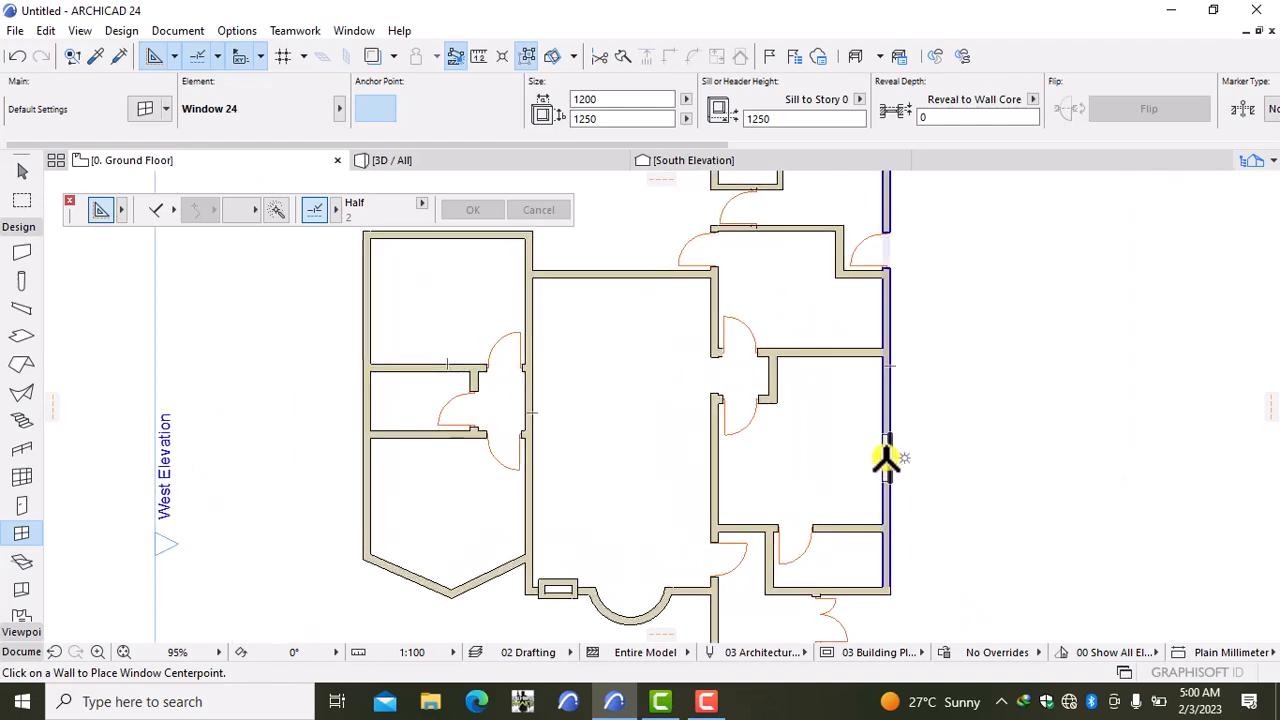
middle_click_drag(879, 470, 971, 540)
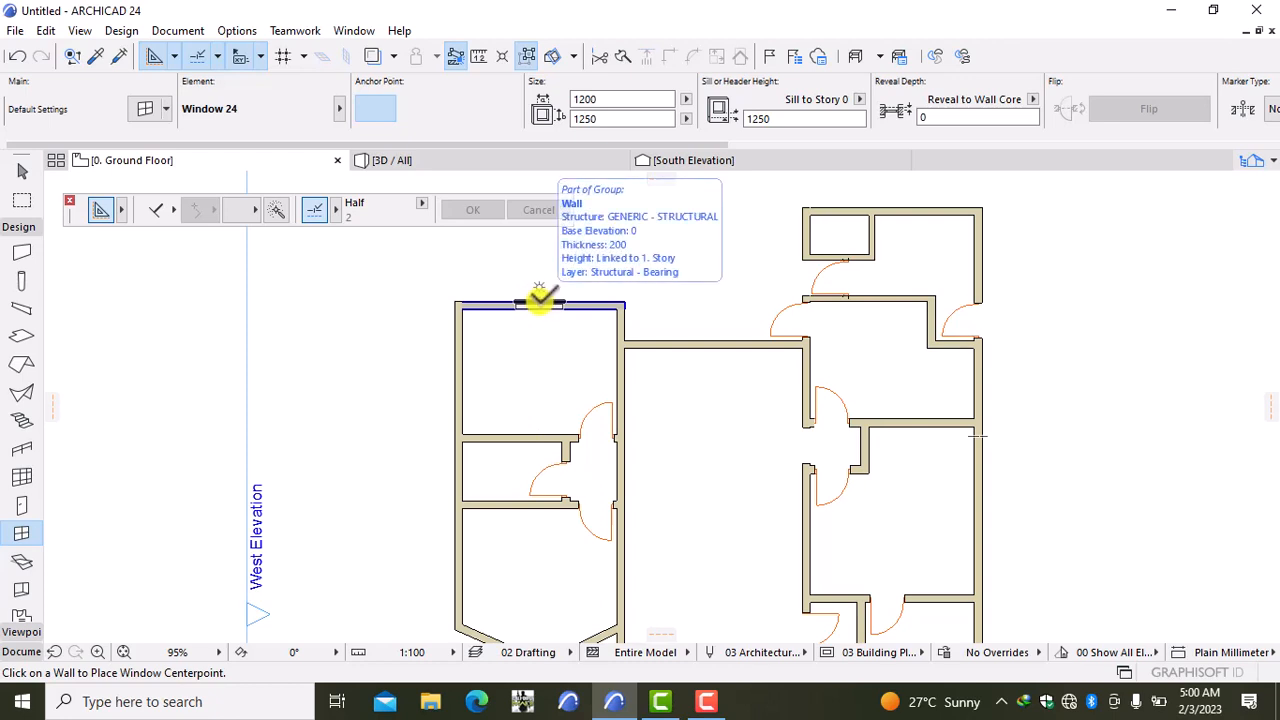
left_click(540, 298)
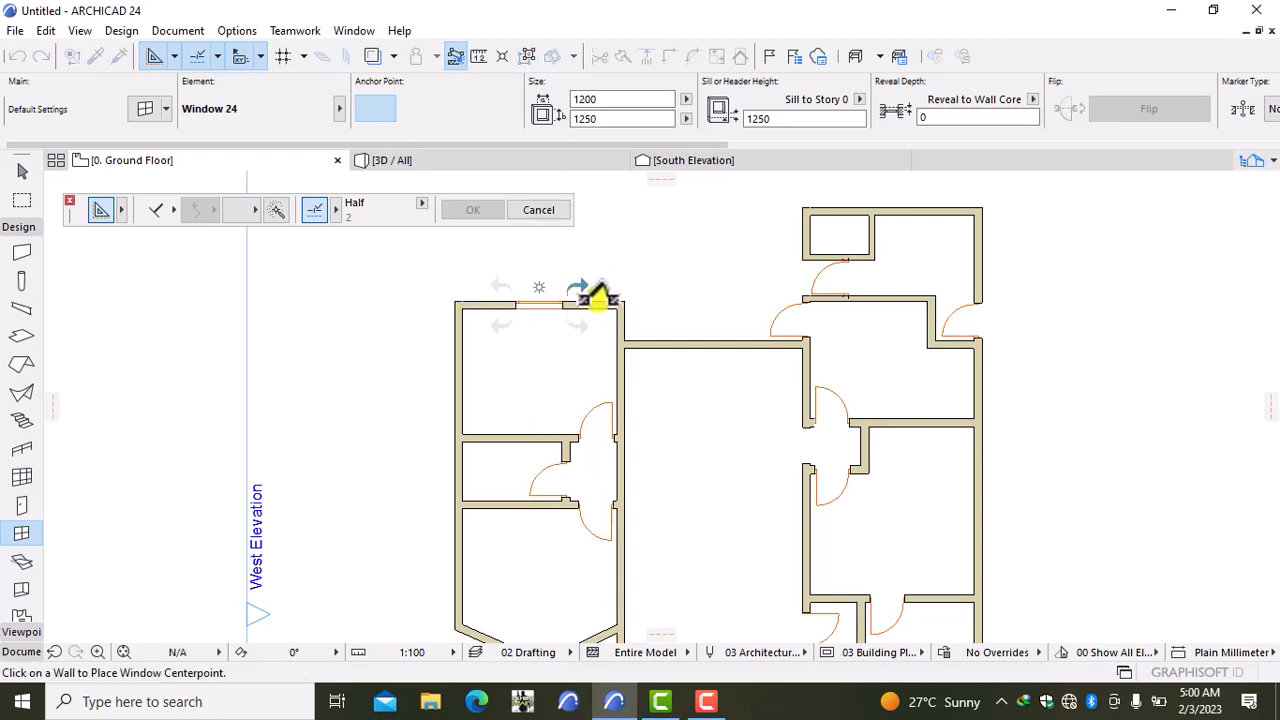
left_click(587, 287)
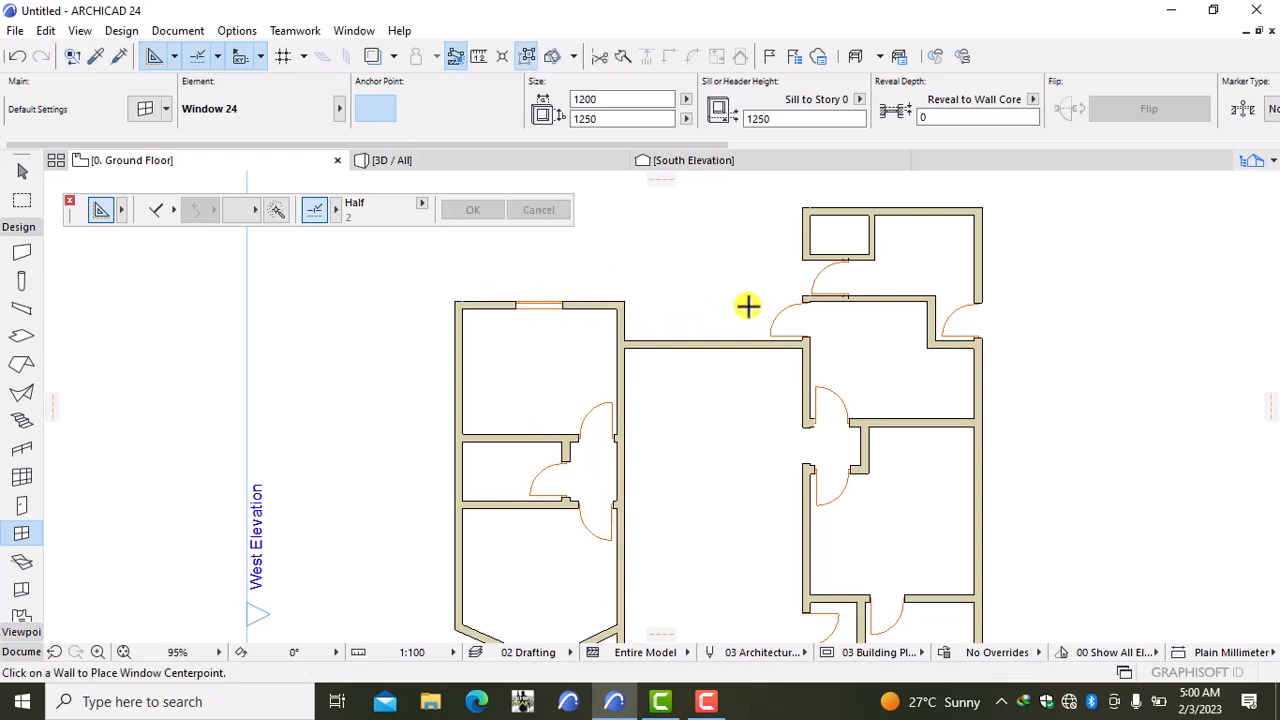
left_click(988, 385)
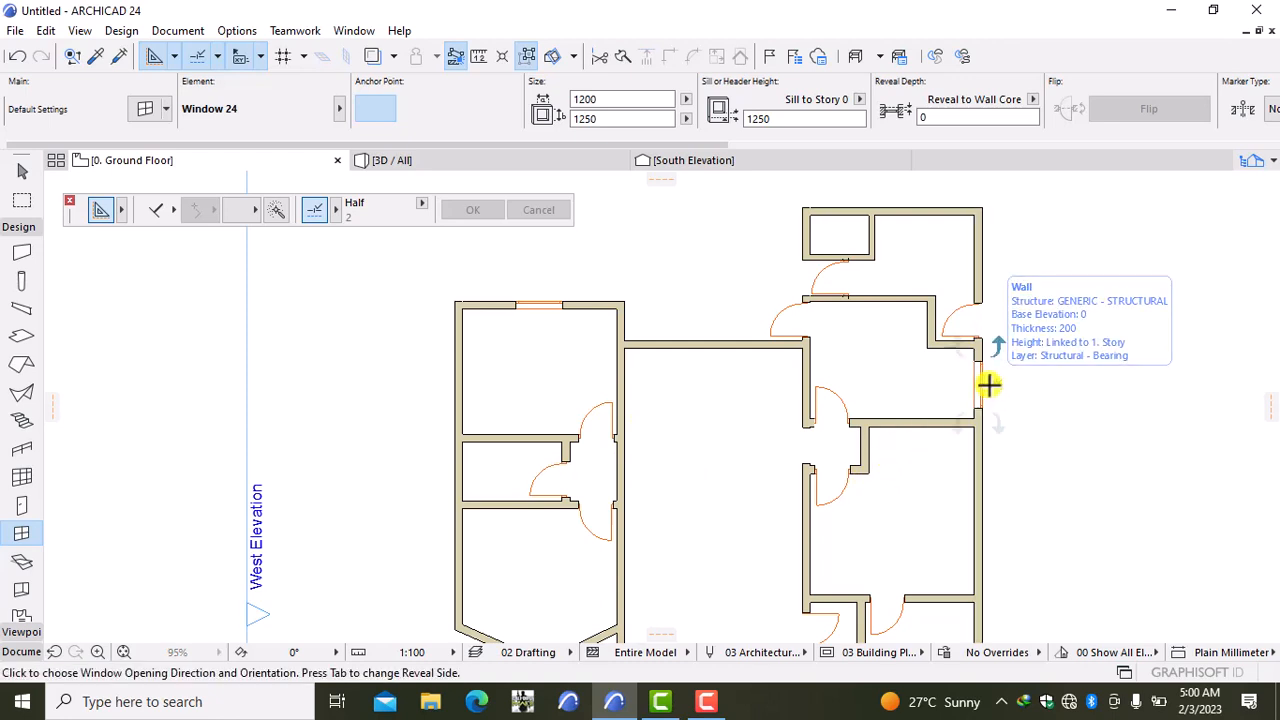
left_click(1033, 330)
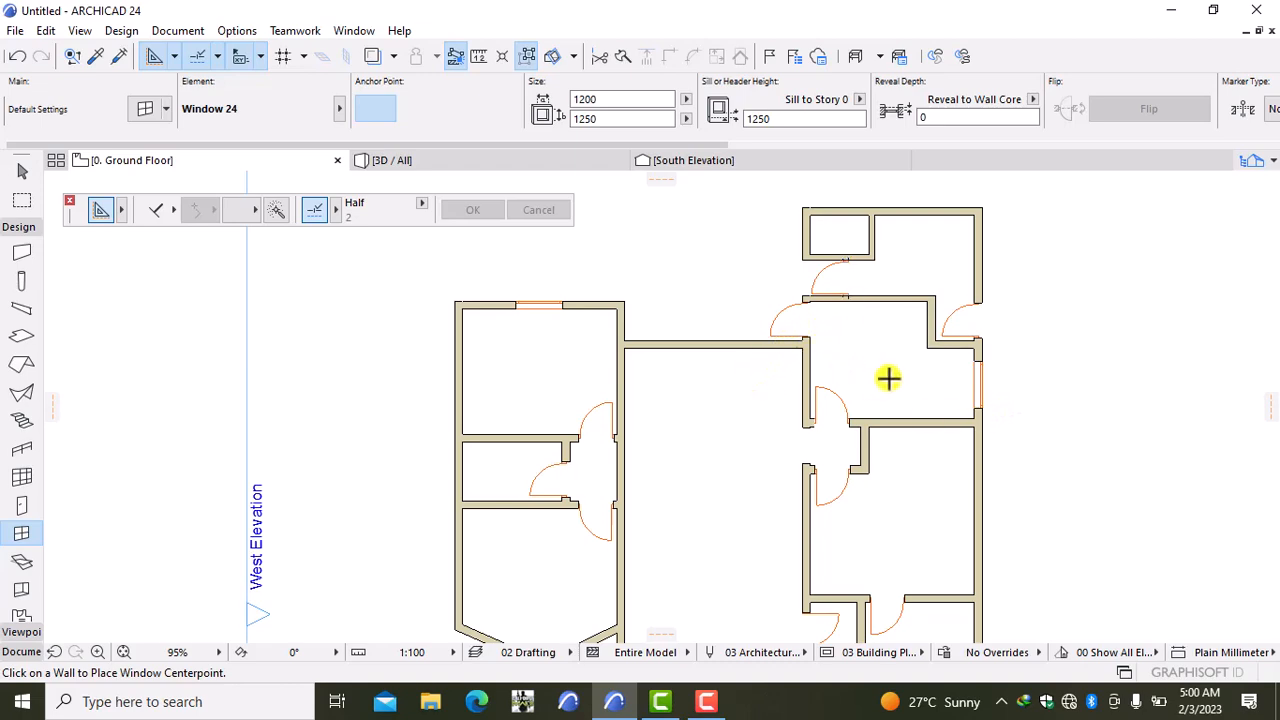
Step: Place another window in the east exterior wall, midway along the large room below the previous window
scroll(920, 526, "down", 2)
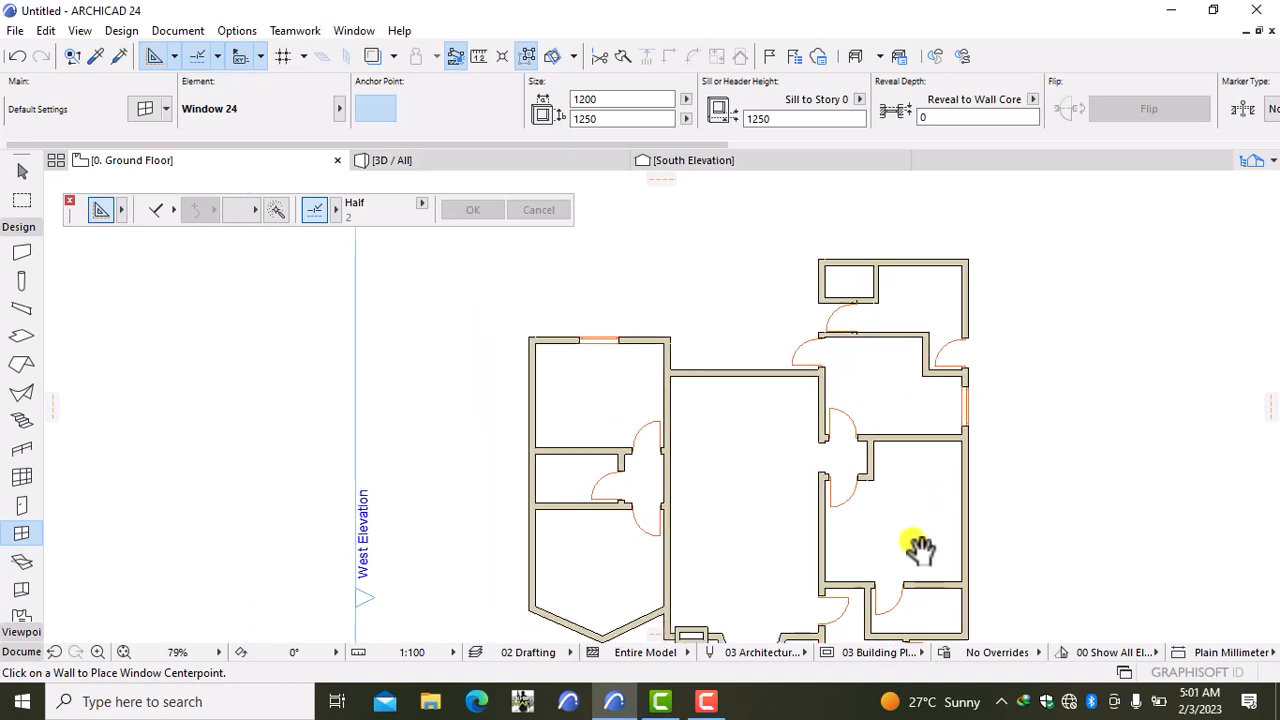
middle_click_drag(920, 546, 680, 494)
scroll(701, 417, "up", 5)
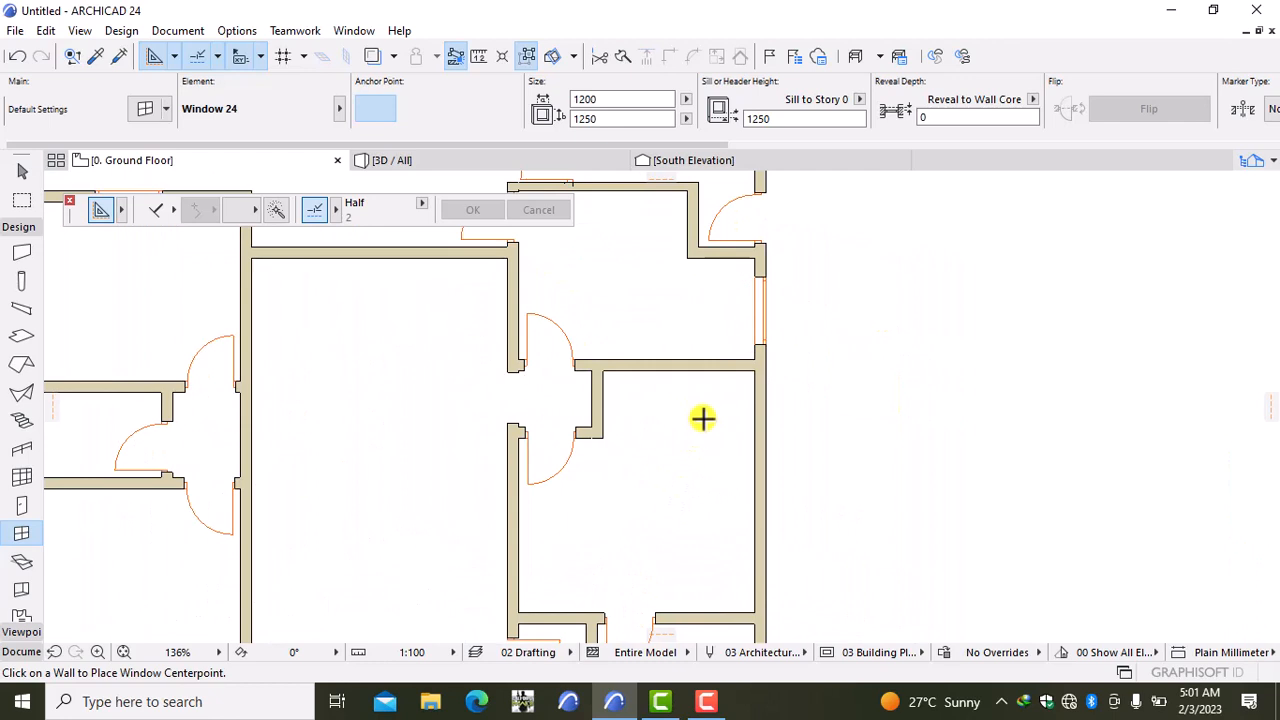
middle_click_drag(703, 418, 683, 473)
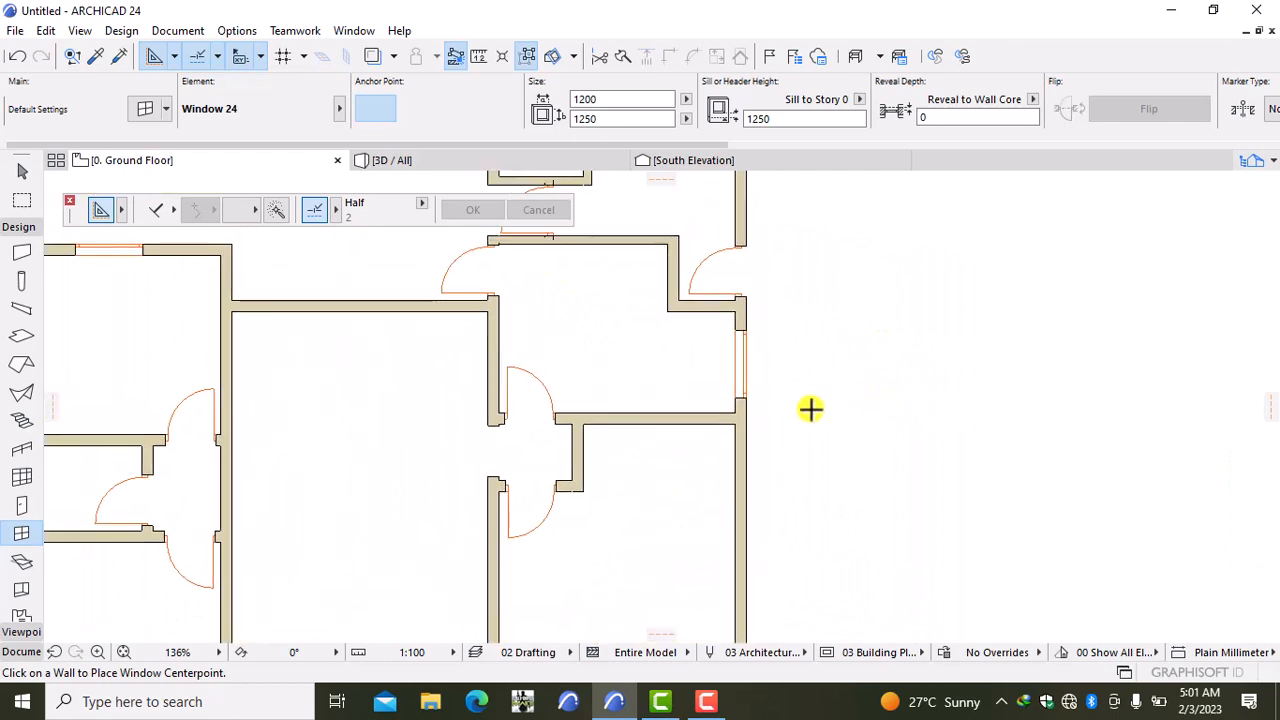
scroll(810, 408, "down", 3)
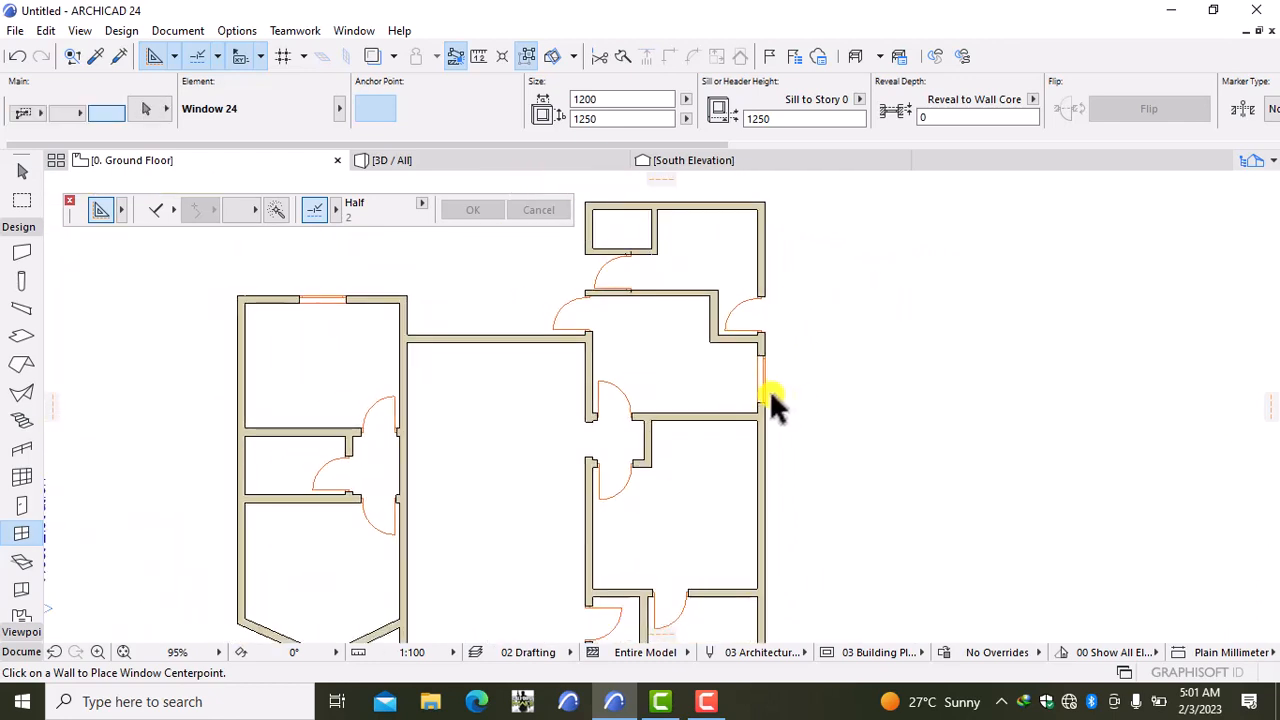
left_click(770, 398)
left_click(766, 402)
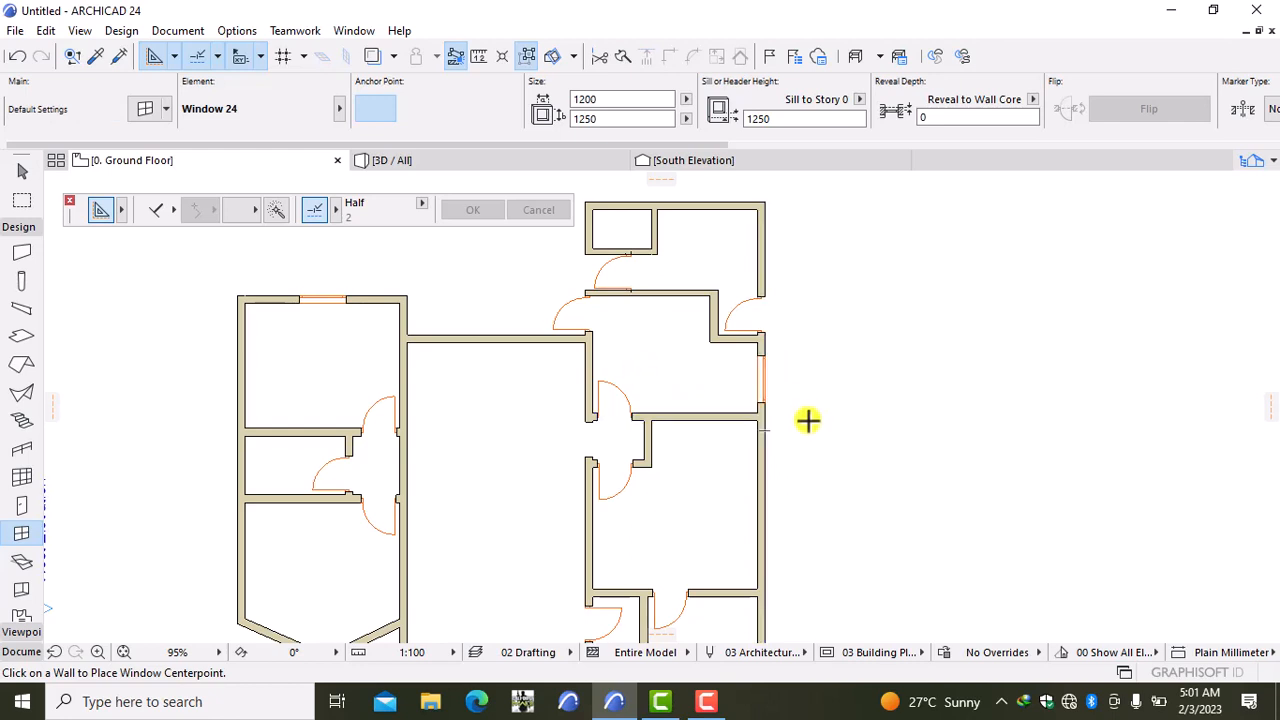
scroll(786, 469, "down", 2)
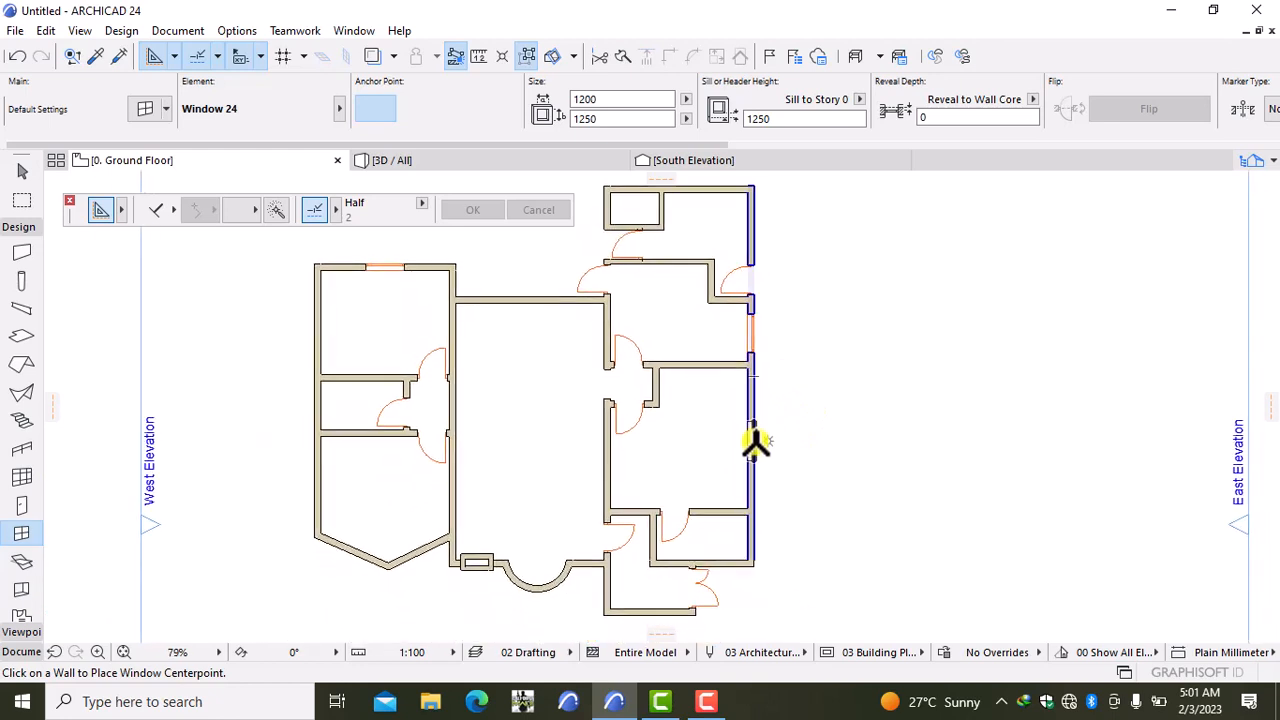
left_click(755, 443)
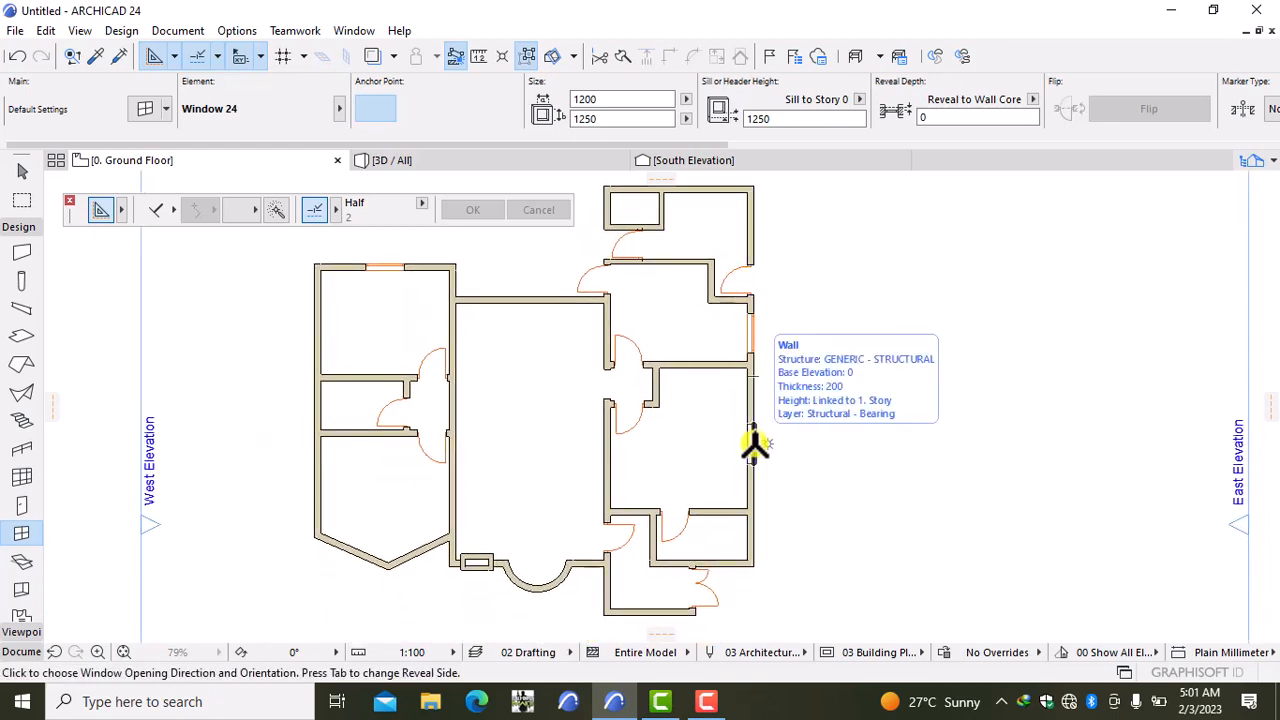
left_click(765, 459)
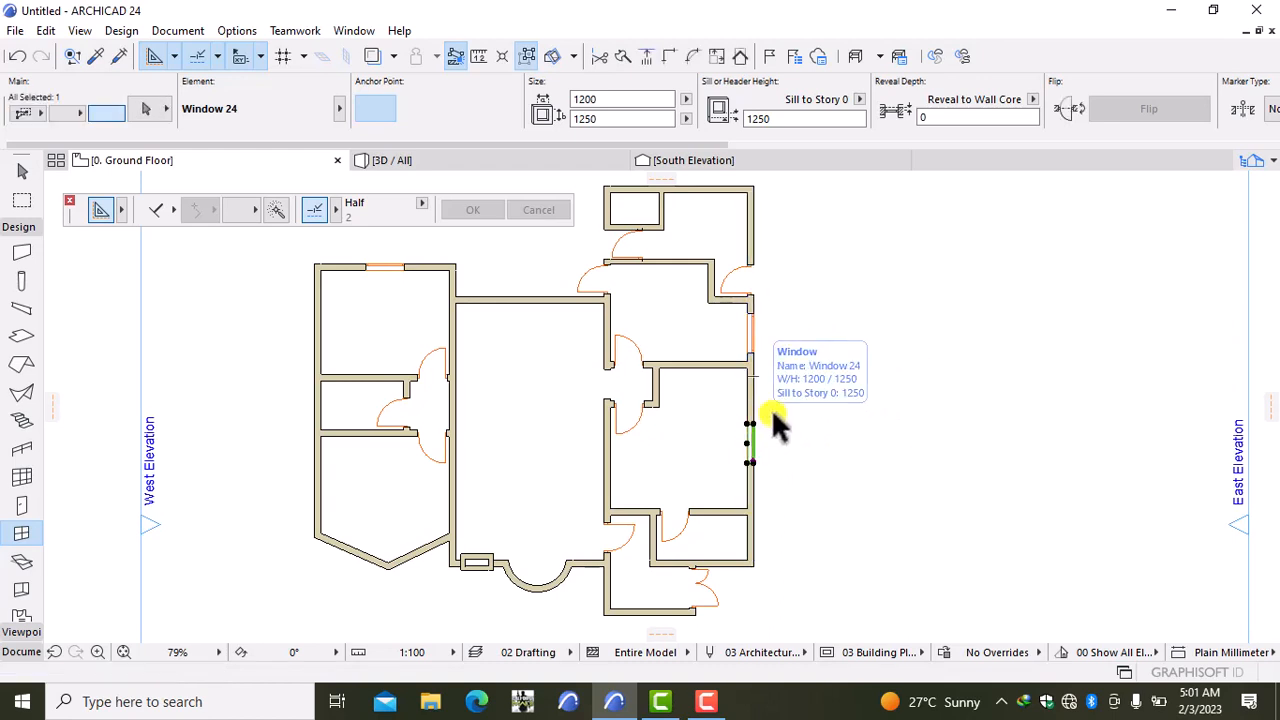
Step: Set the width of the window in the large east room to 1800
left_click(760, 426)
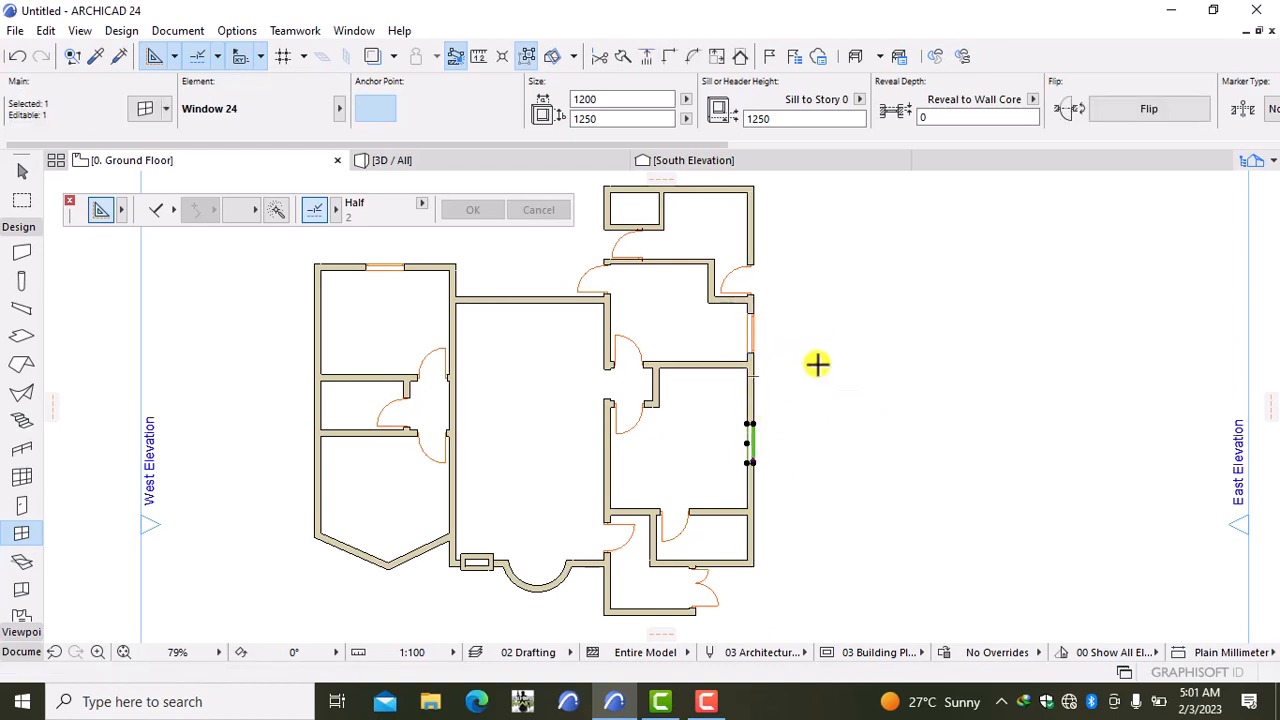
key("ctrl+t")
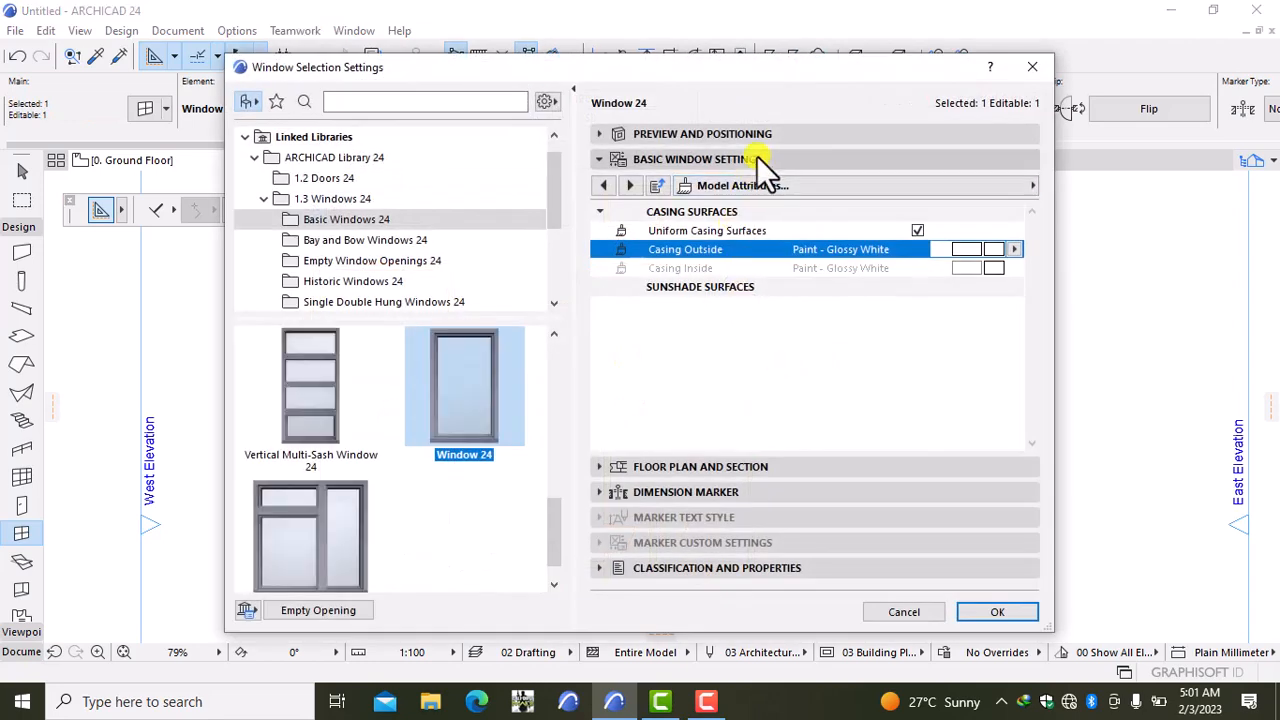
left_click(762, 136)
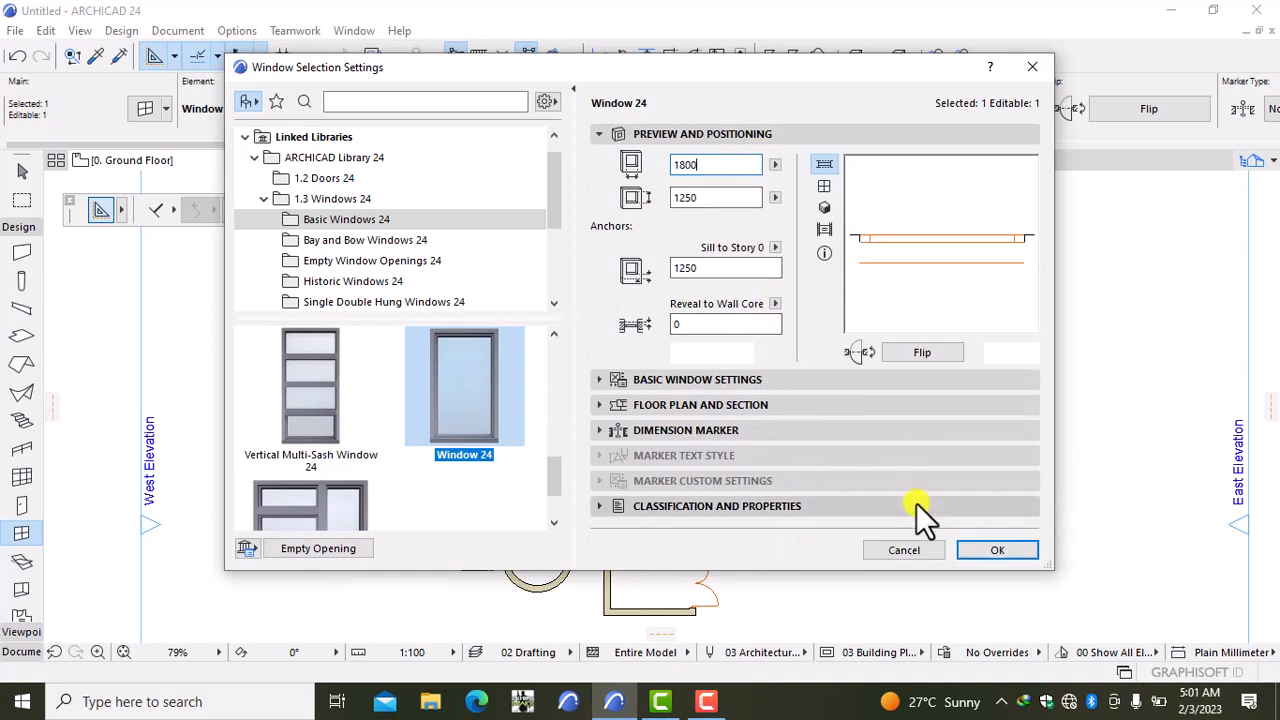
left_click(974, 550)
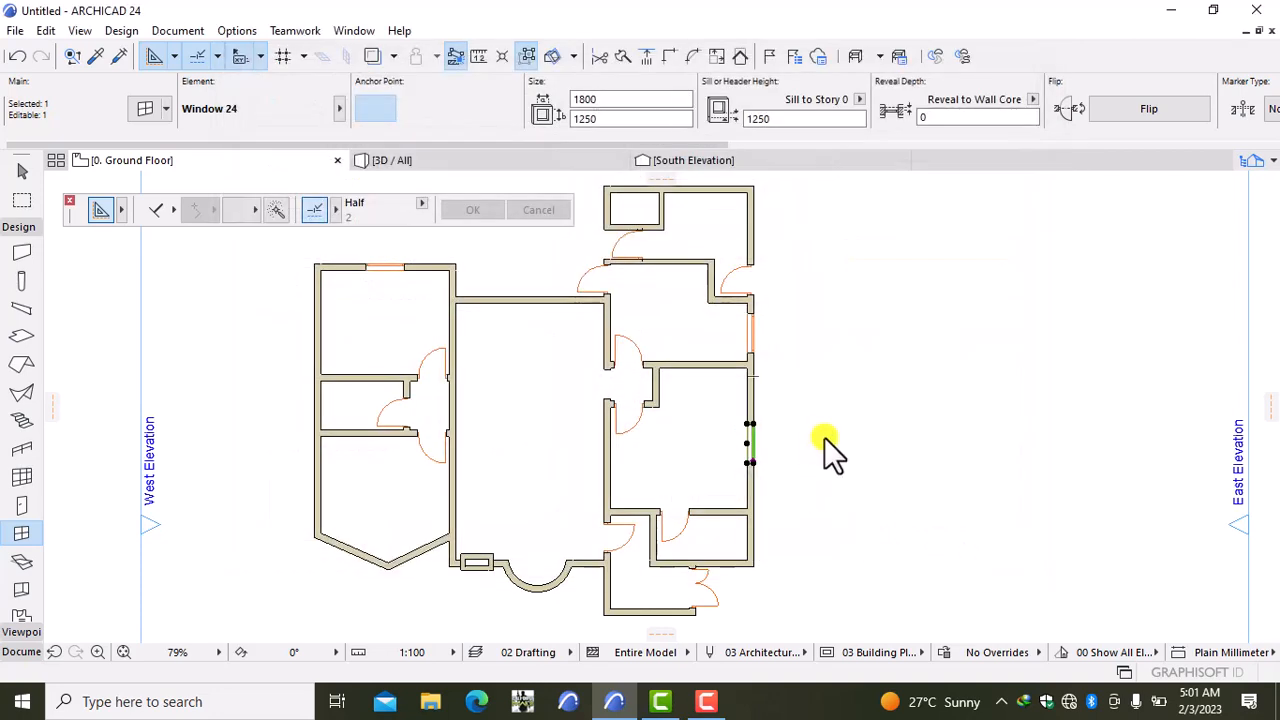
key("Escape")
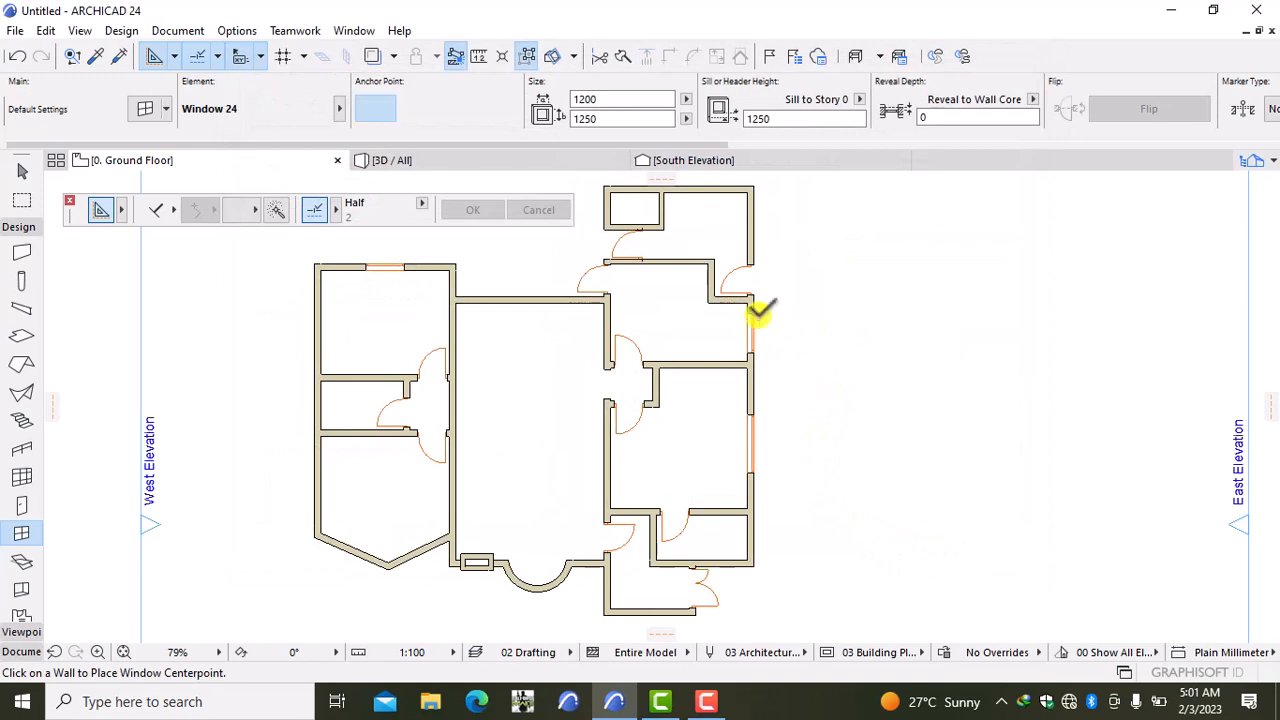
Step: Set the width of the east wall window just below the side door to 1500
left_click(757, 316)
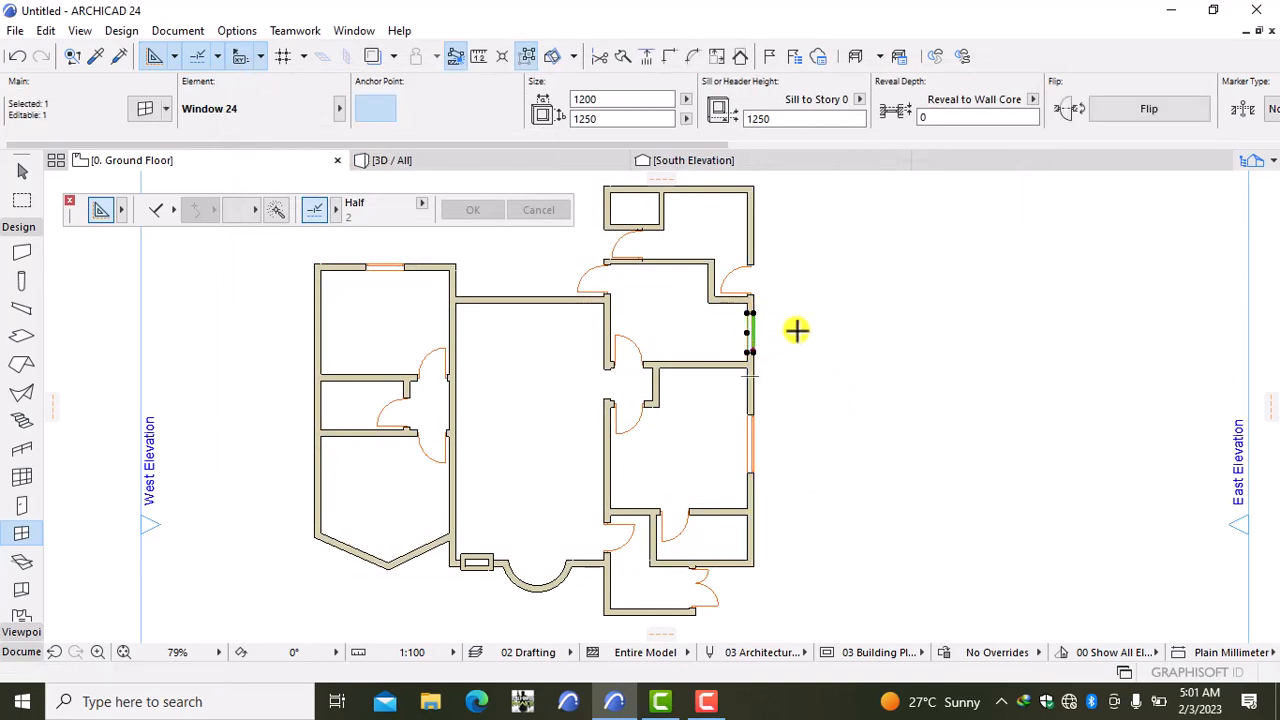
key("ctrl+t")
left_click(709, 165)
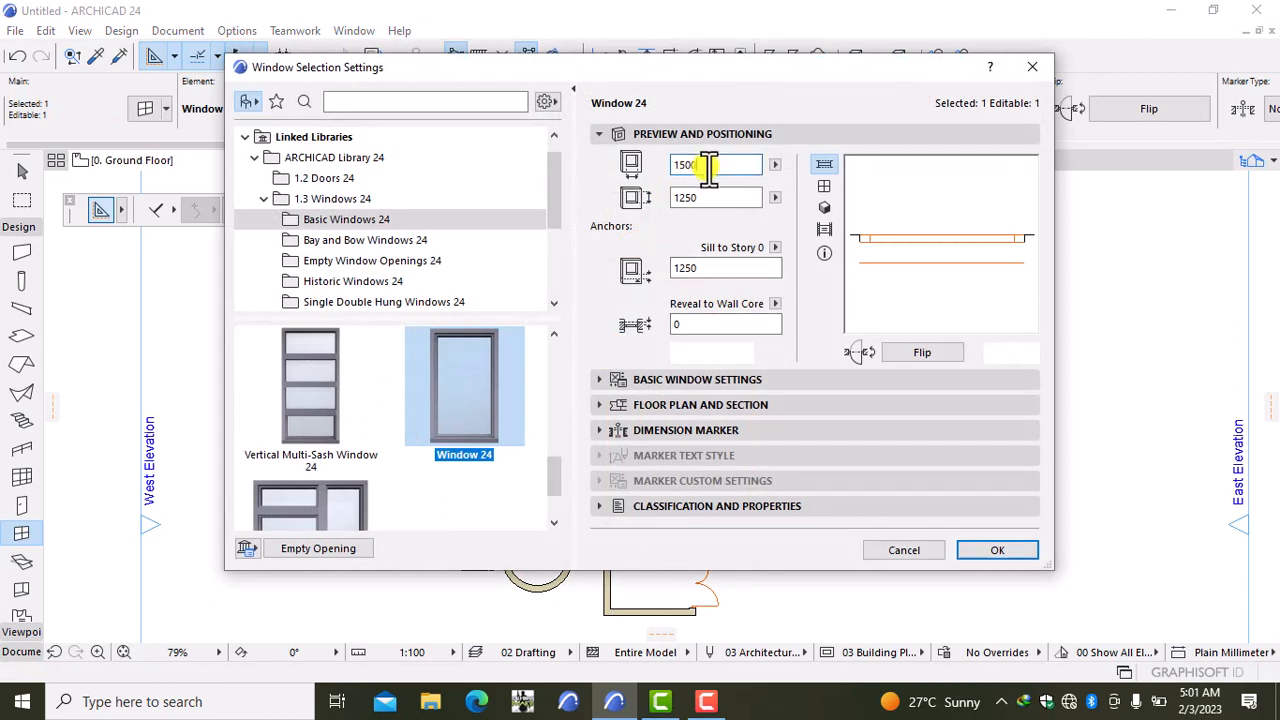
left_click(1003, 550)
key("Escape")
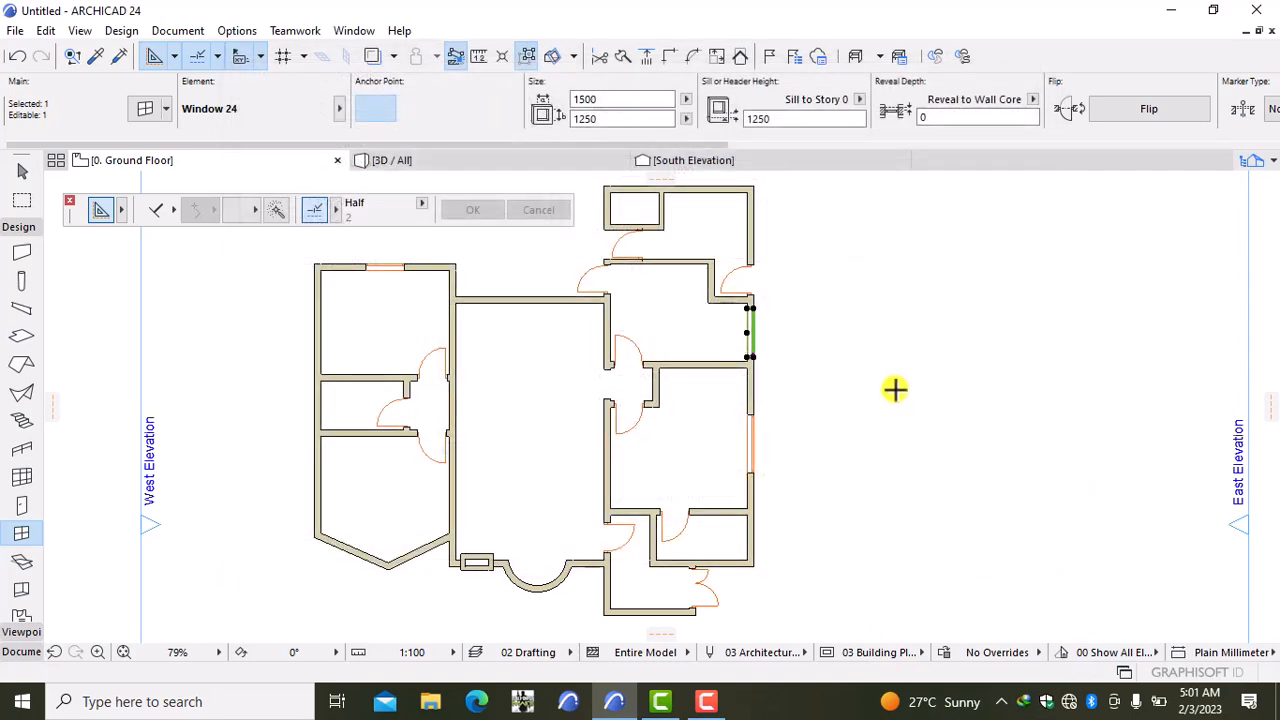
Step: Place a window in each of the two slanted walls of the southwest room, centred and facing outward
scroll(889, 403, "down", 2)
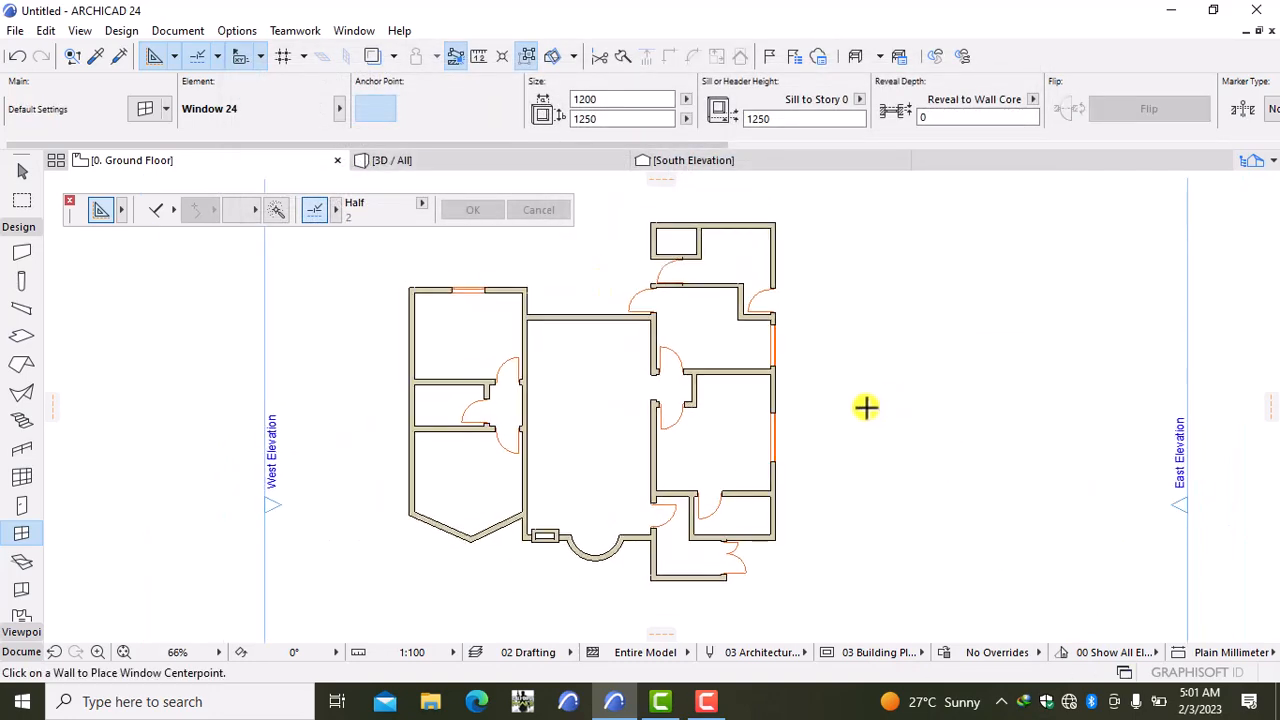
scroll(668, 380, "up", 2)
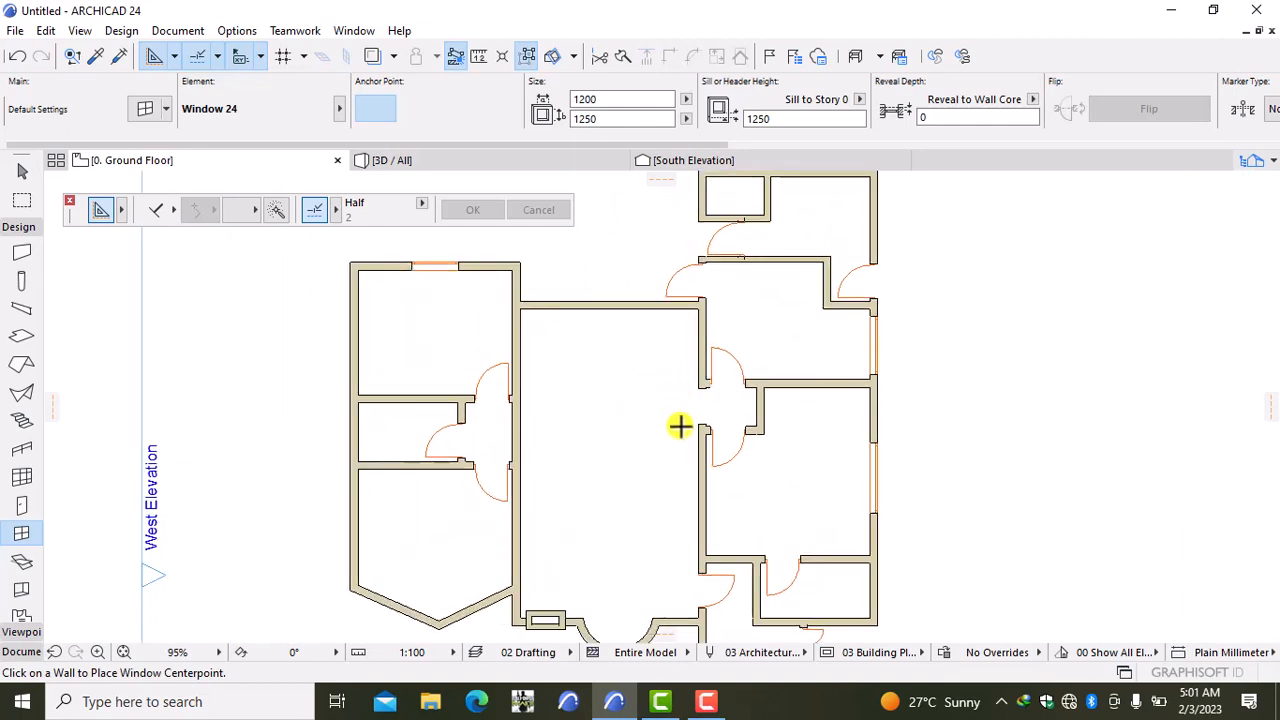
middle_click_drag(700, 449, 700, 388)
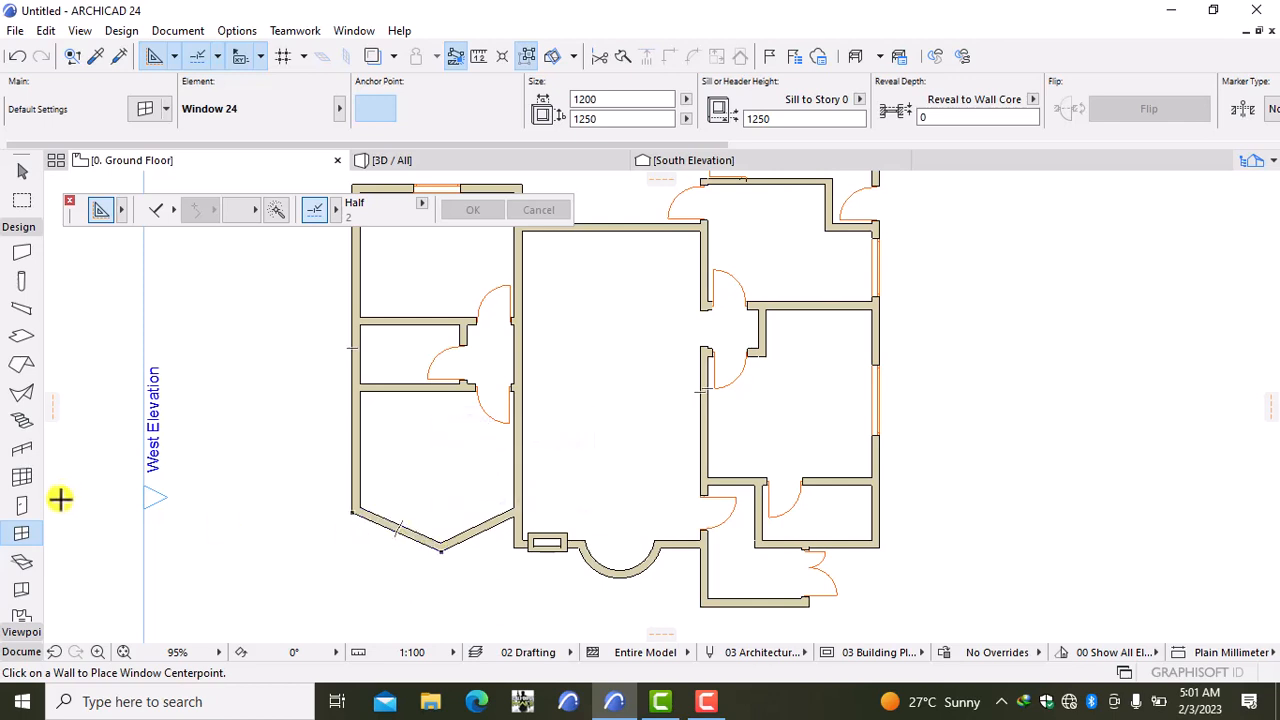
left_click(398, 529)
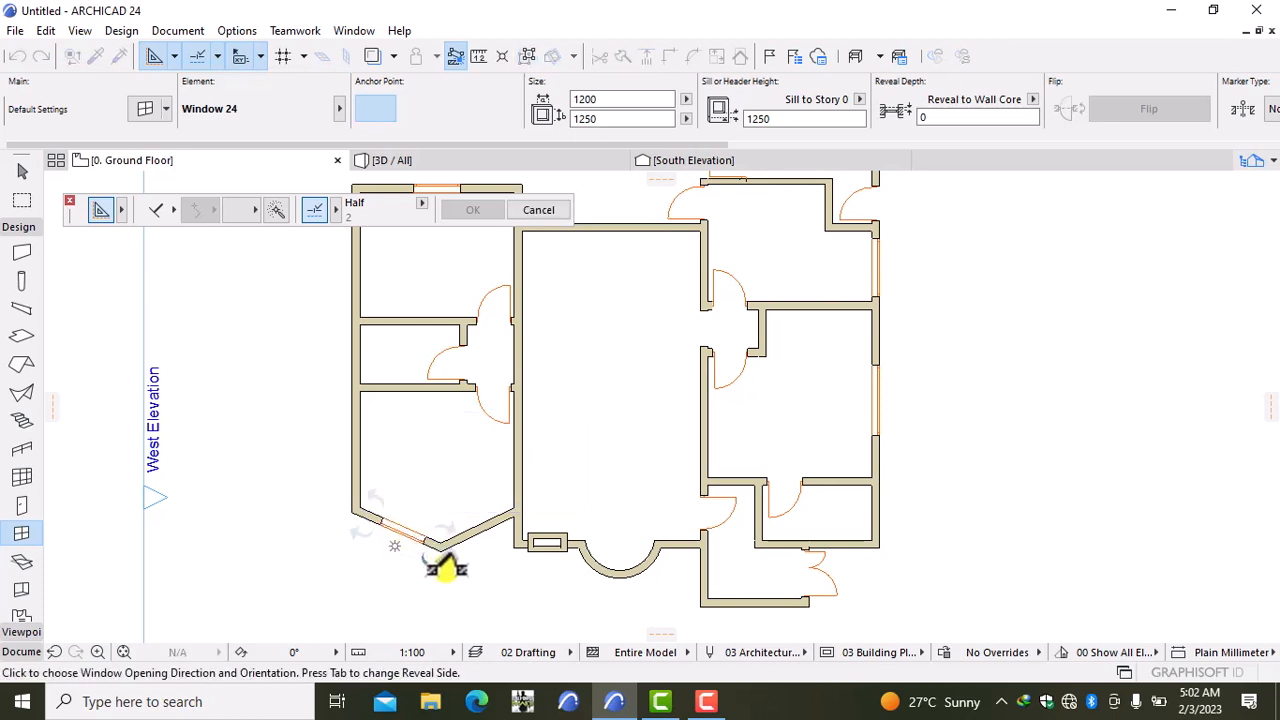
left_click(450, 564)
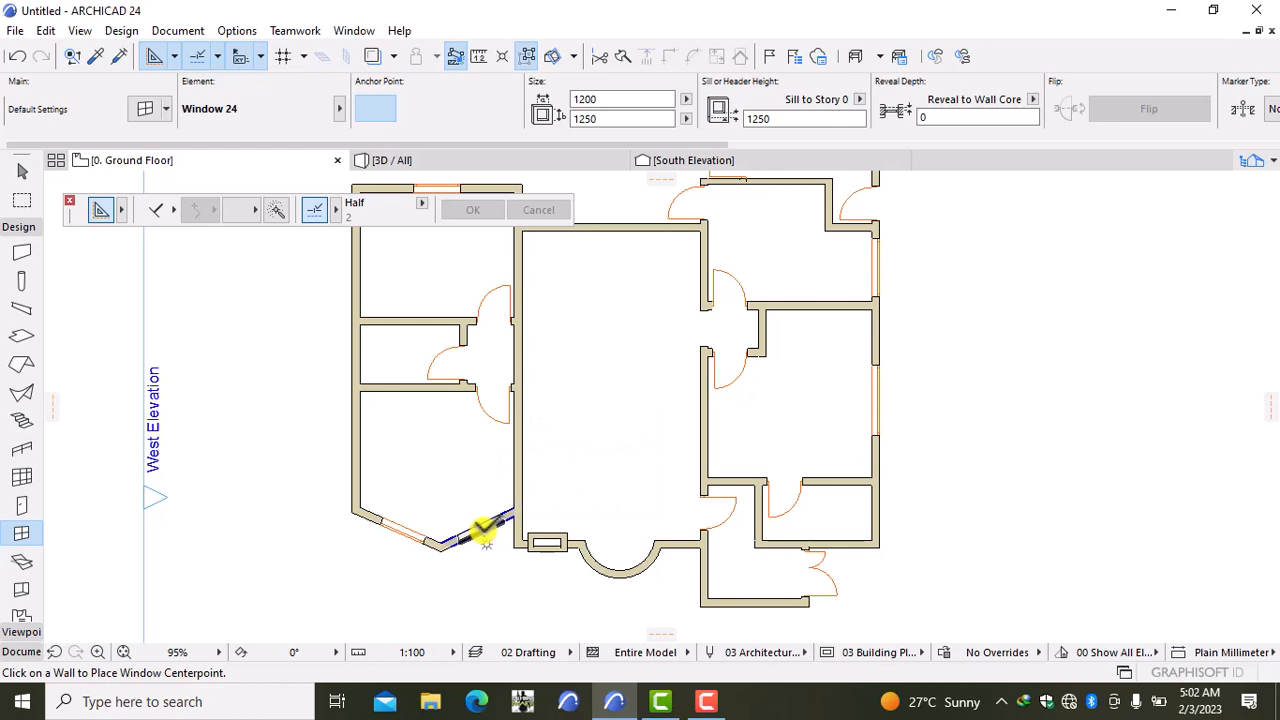
left_click(484, 530)
left_click(430, 536)
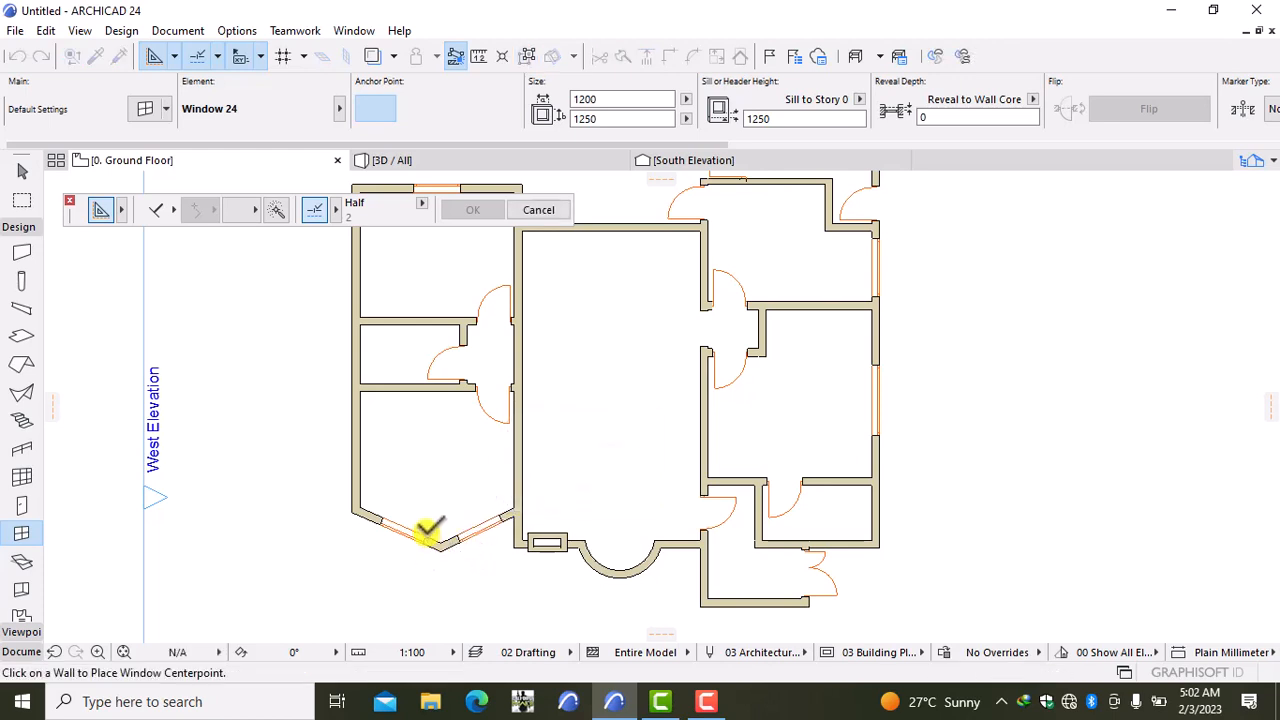
Step: Set the width of the window in the northwest room's north wall to 1500
scroll(428, 515, "down", 3)
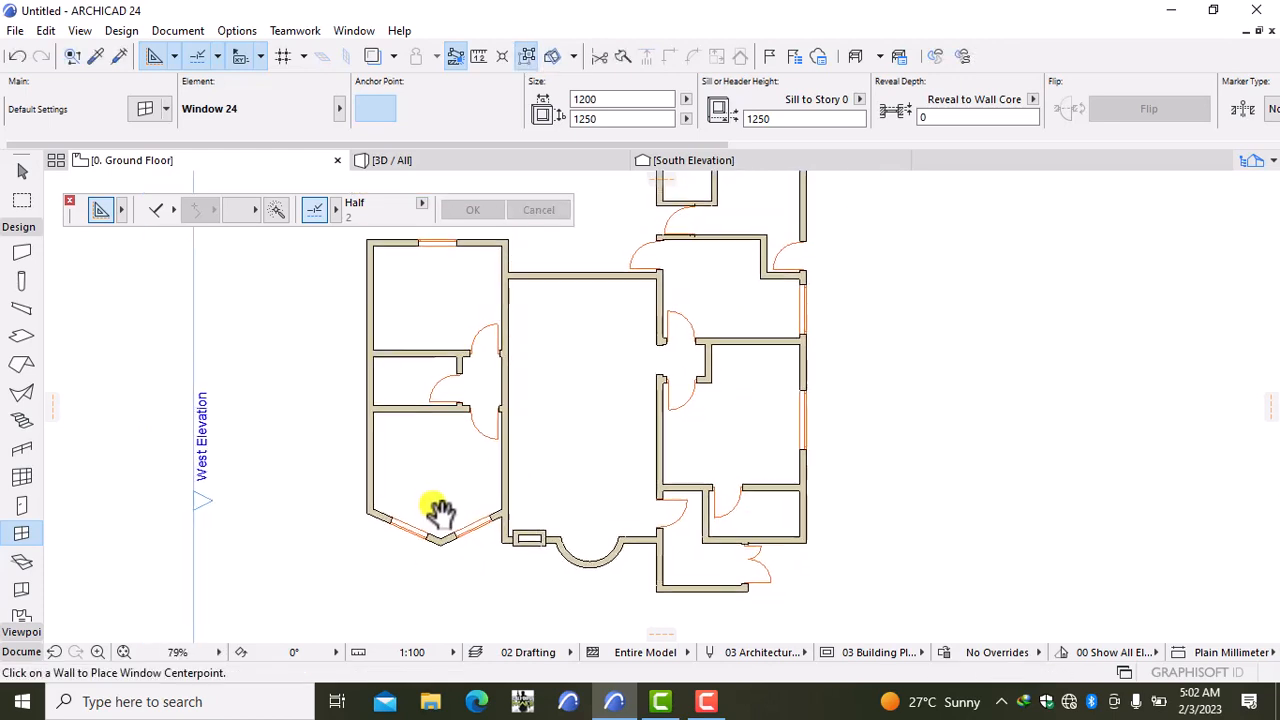
middle_click_drag(440, 512, 594, 583)
scroll(525, 490, "up", 2)
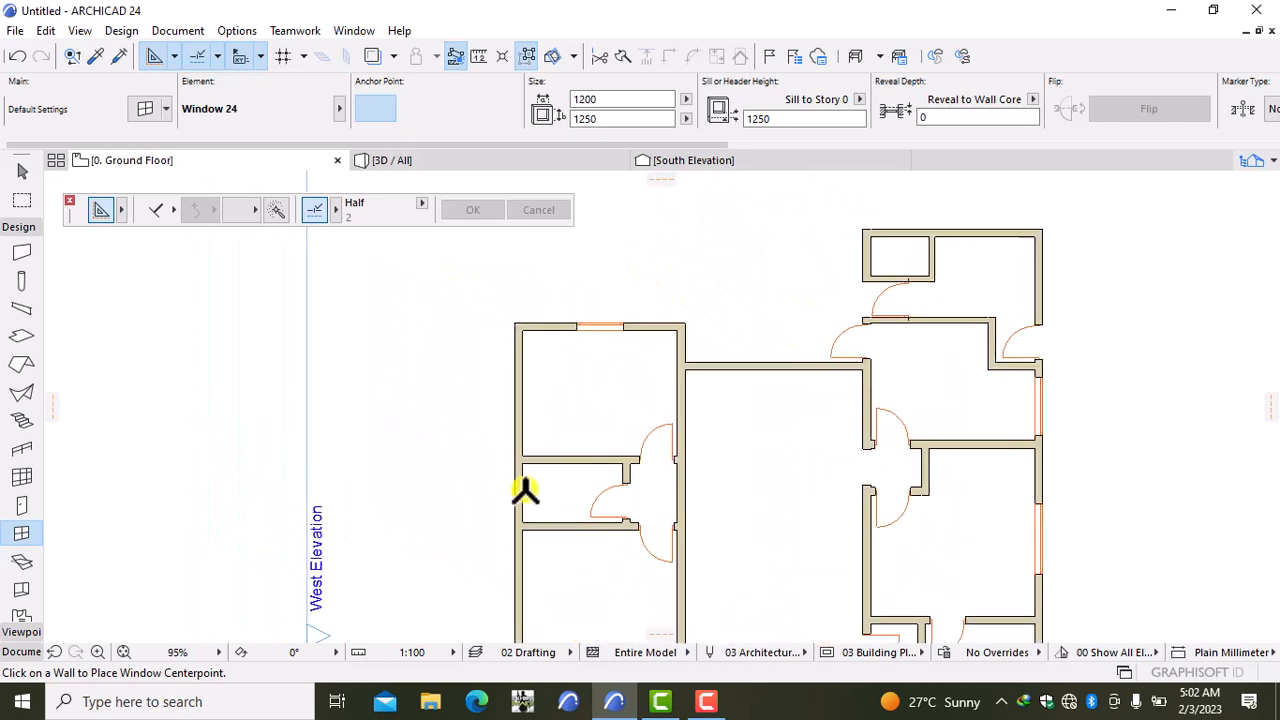
scroll(525, 490, "up", 1)
scroll(549, 426, "up", 2)
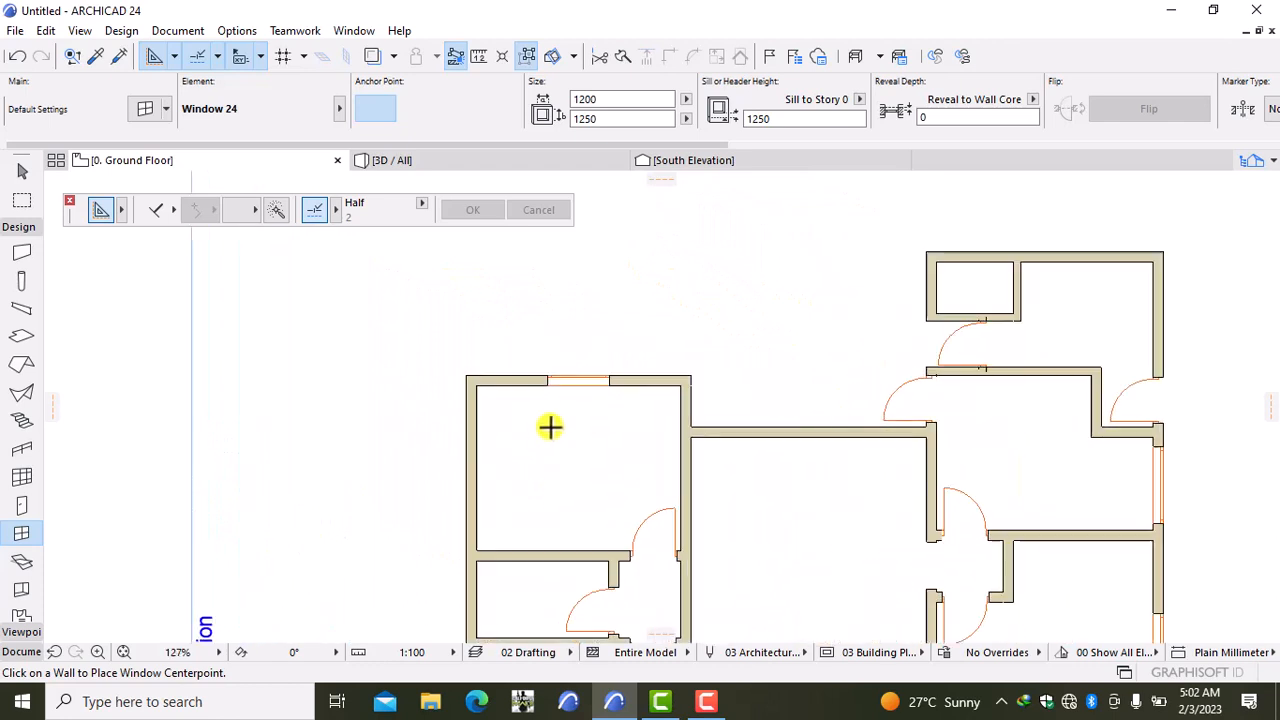
left_click(618, 384)
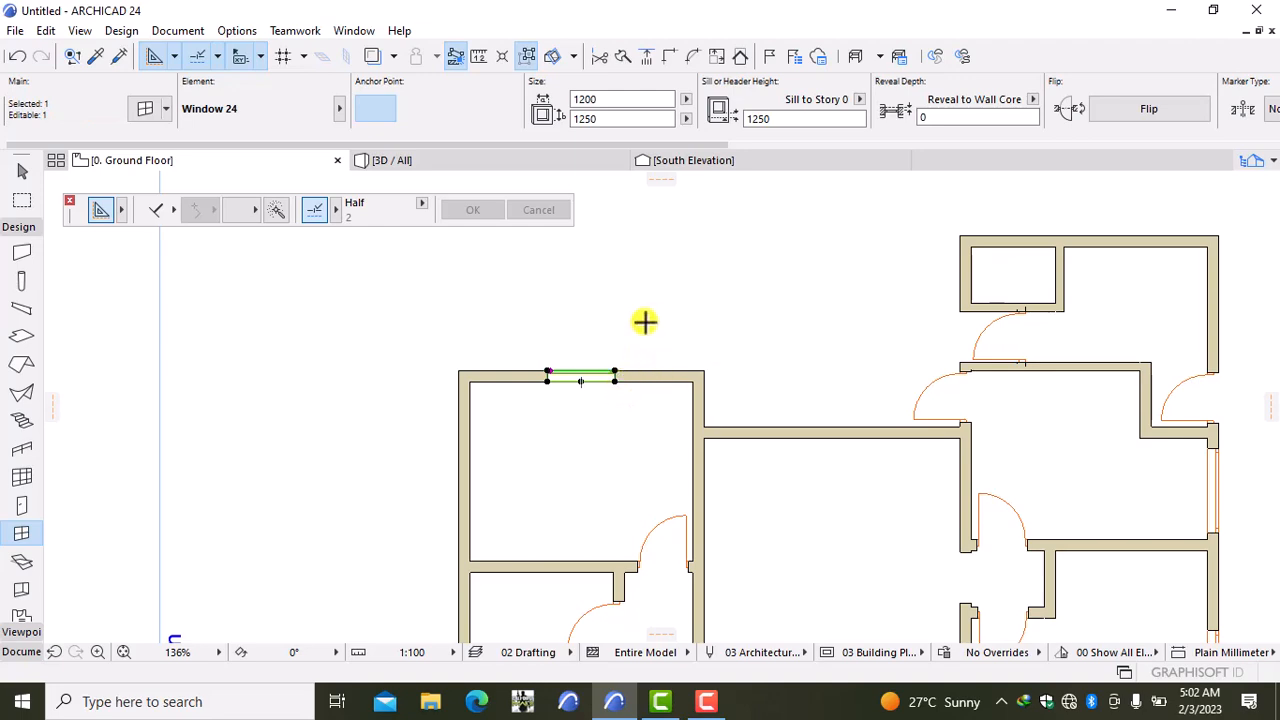
key("ctrl+t")
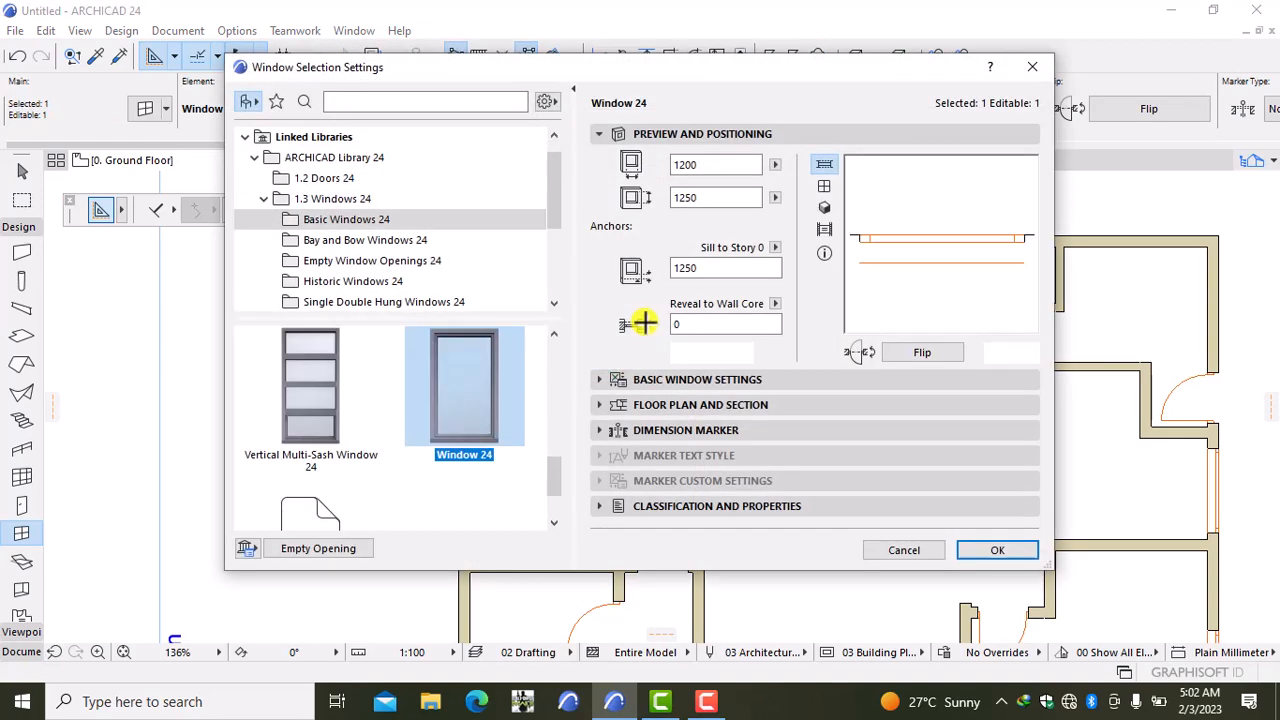
left_click(716, 162)
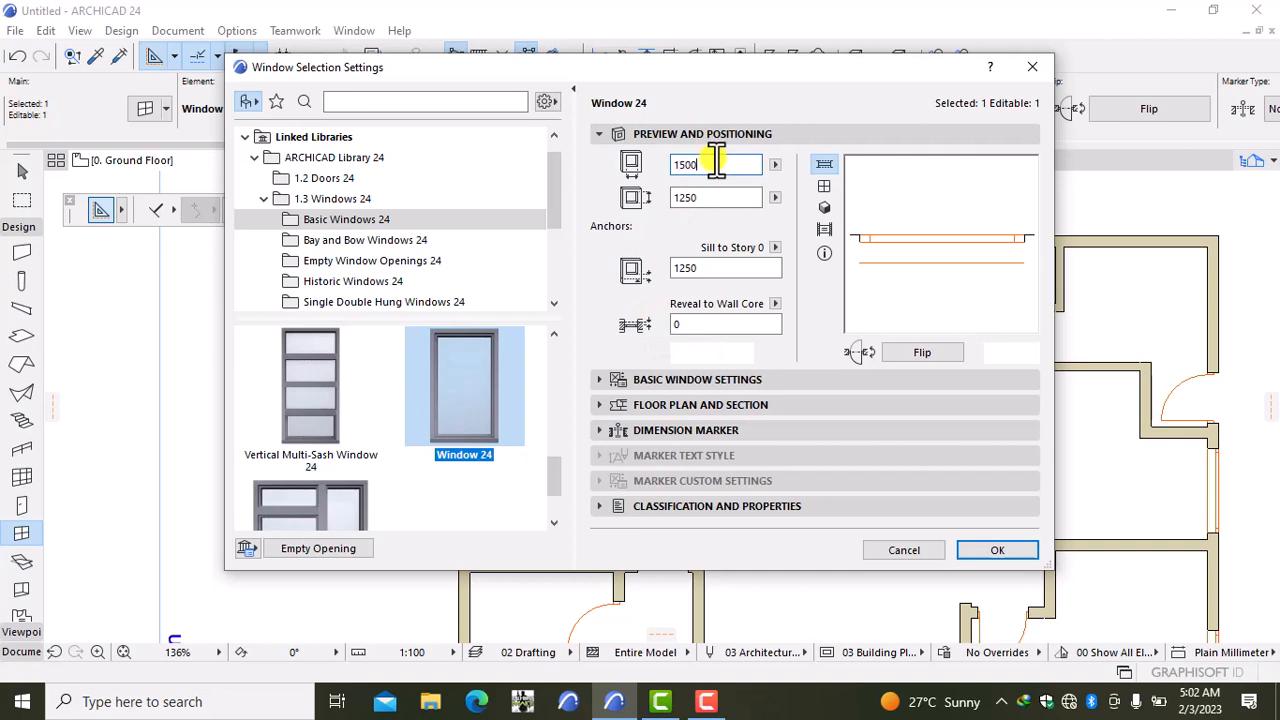
left_click(994, 551)
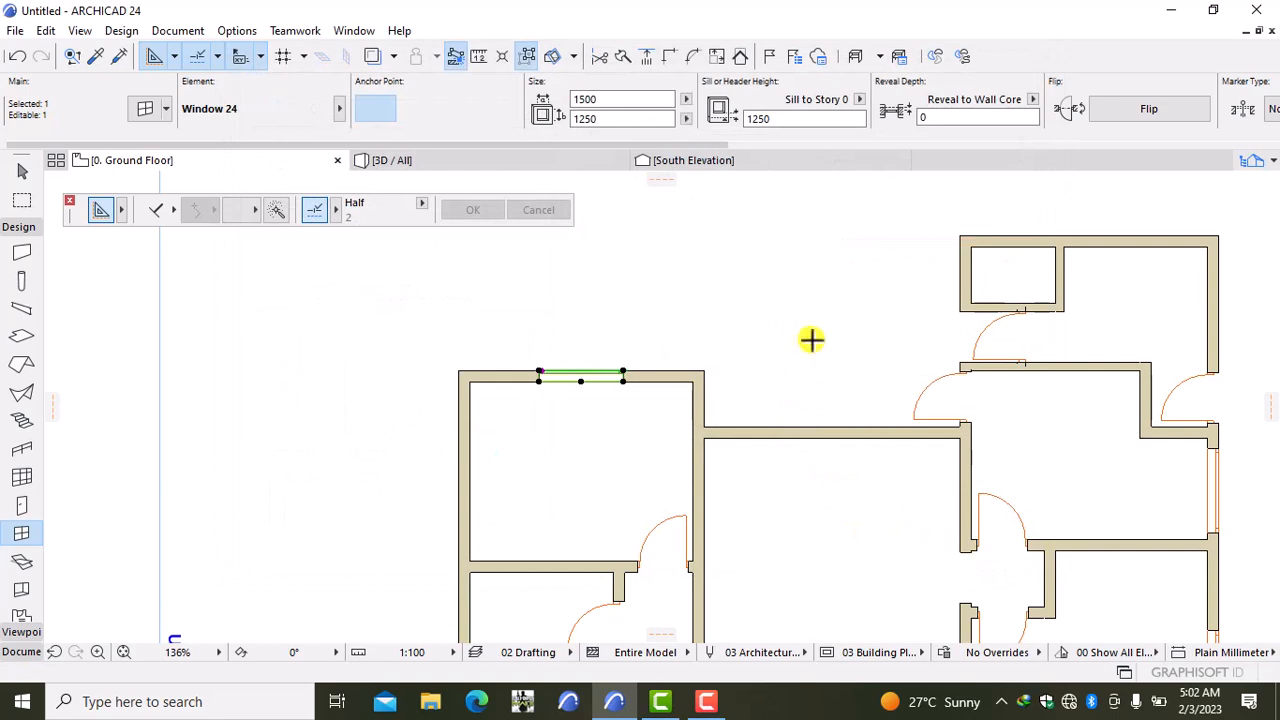
Step: Copy the settings of the northwest room's north window and place a matching outward-facing window in that room's west wall
key("Escape")
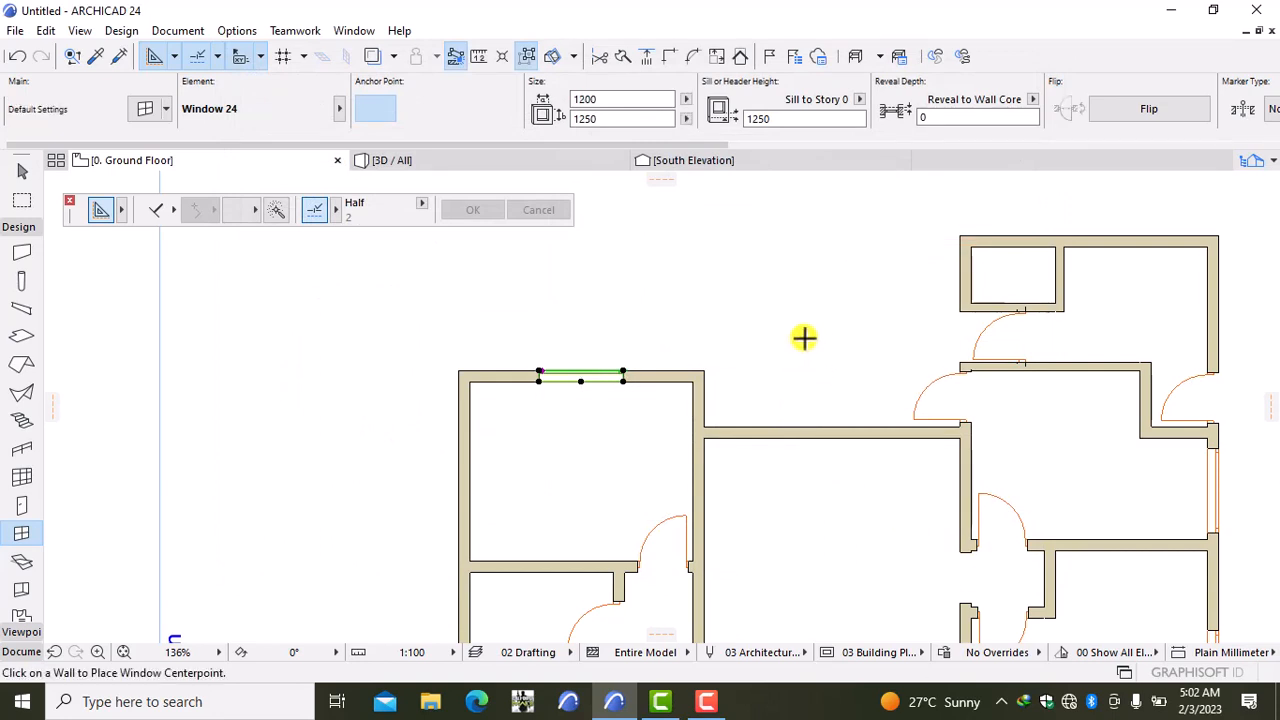
scroll(823, 503, "down", 3)
middle_click_drag(824, 513, 804, 443)
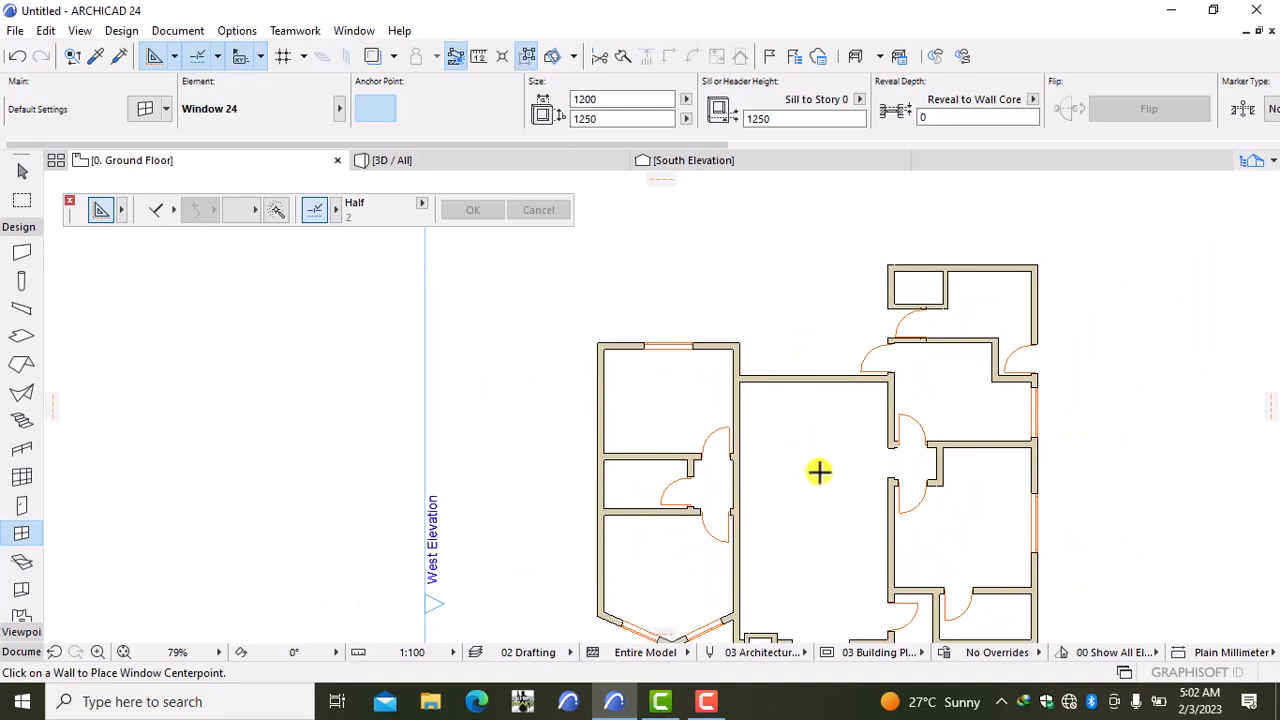
scroll(801, 482, "up", 1)
middle_click_drag(801, 482, 646, 424)
scroll(655, 391, "down", 2)
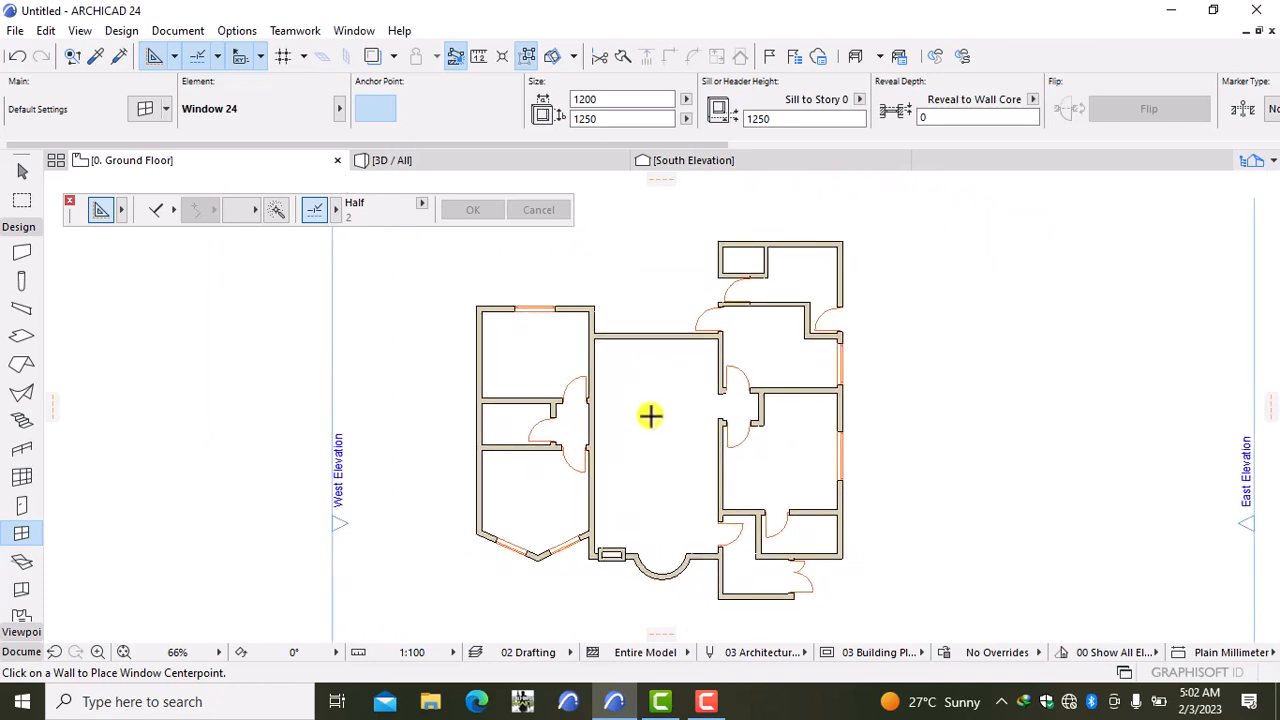
scroll(477, 345, "up", 1)
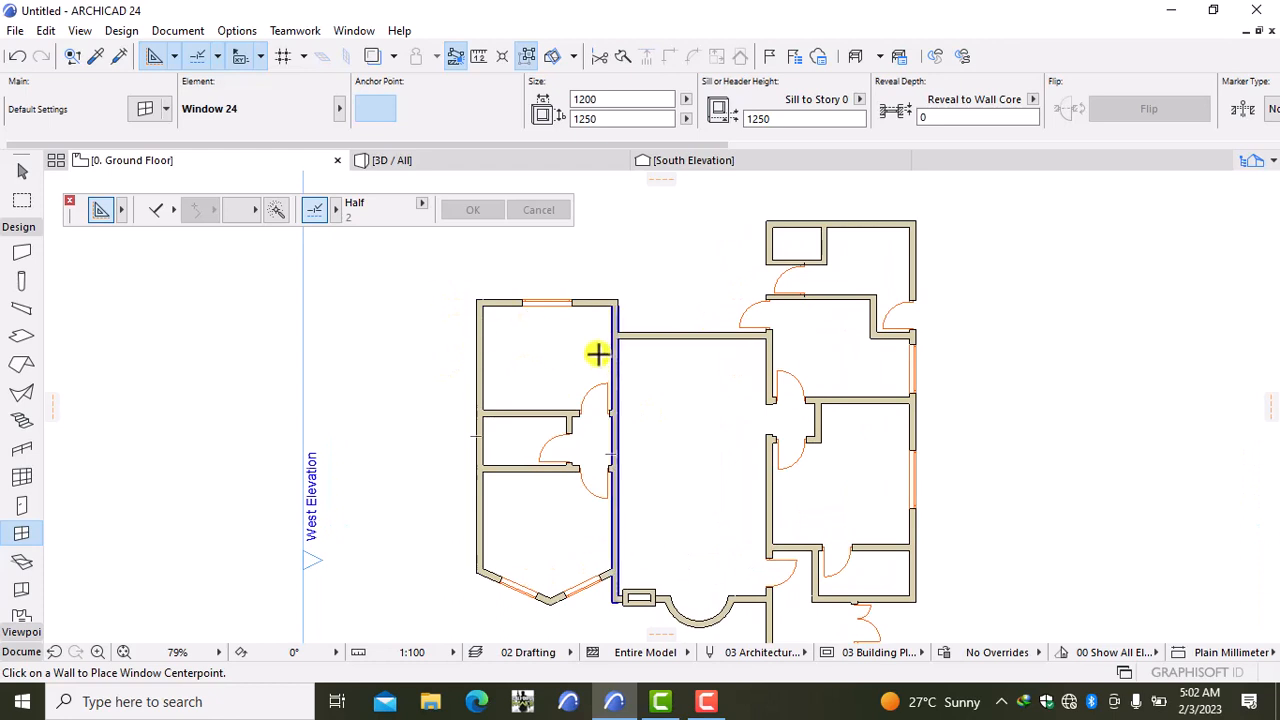
left_click(572, 302, "alt")
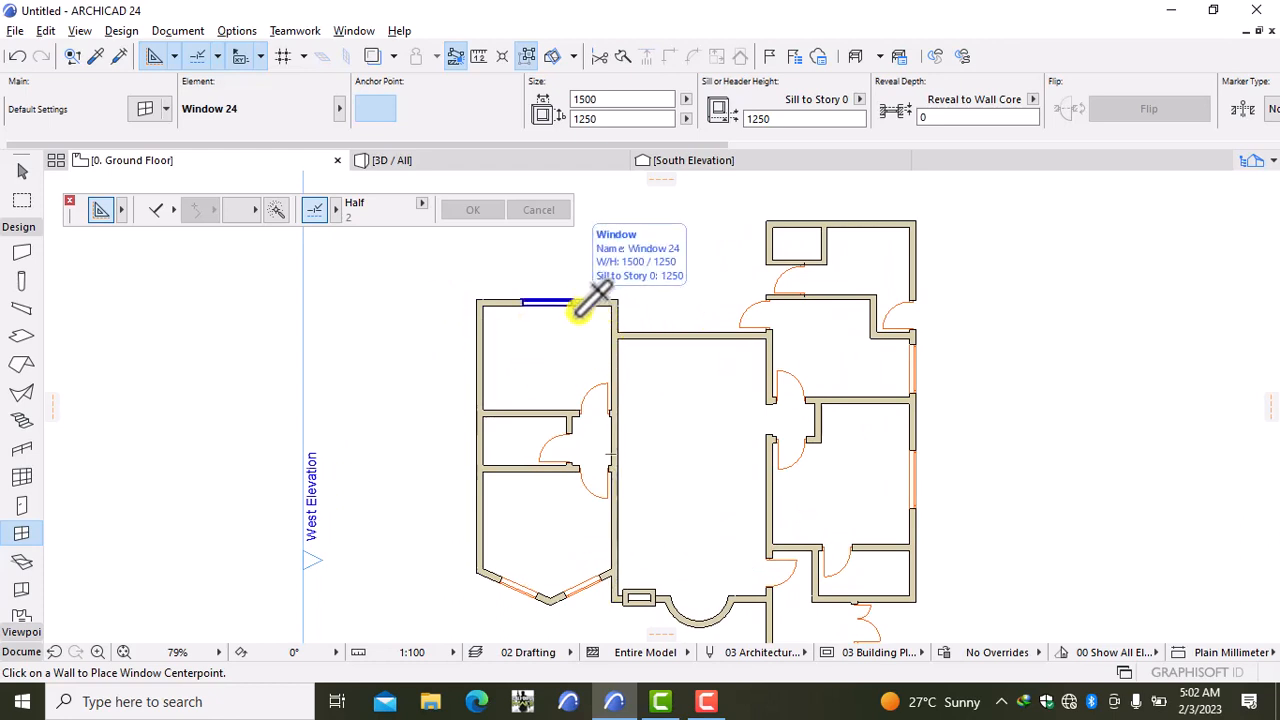
left_click(473, 359)
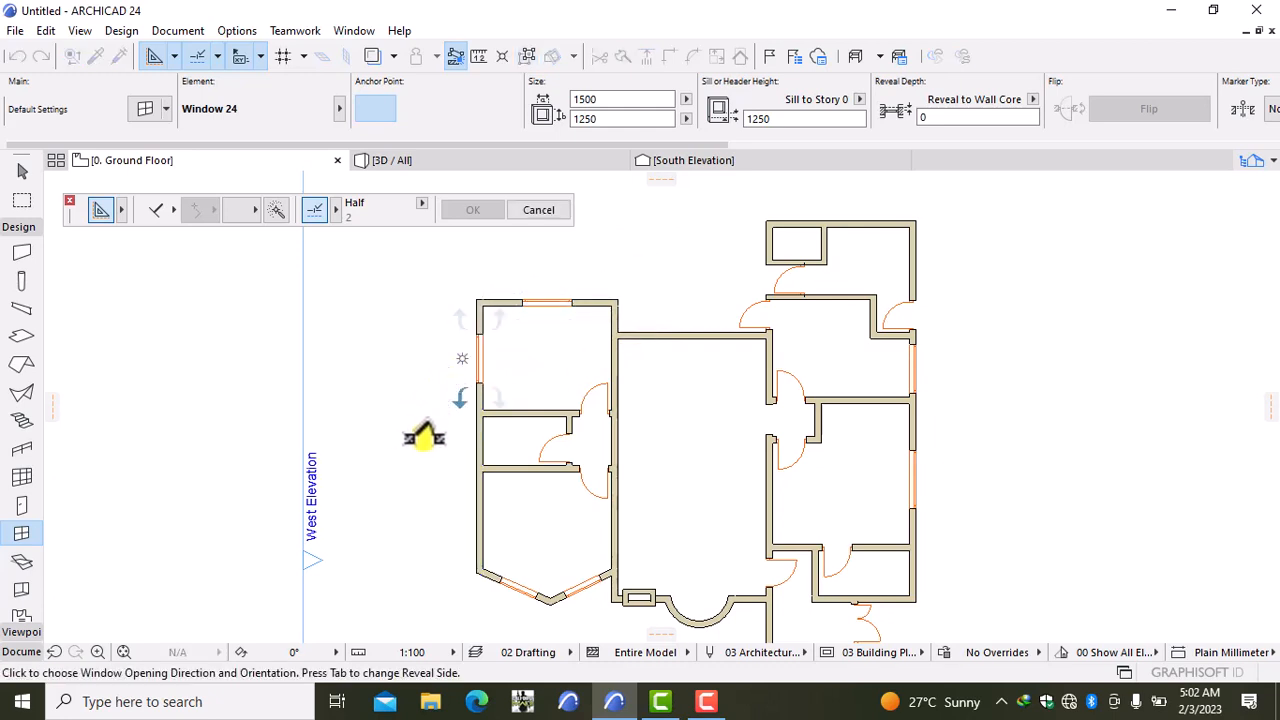
left_click(424, 436)
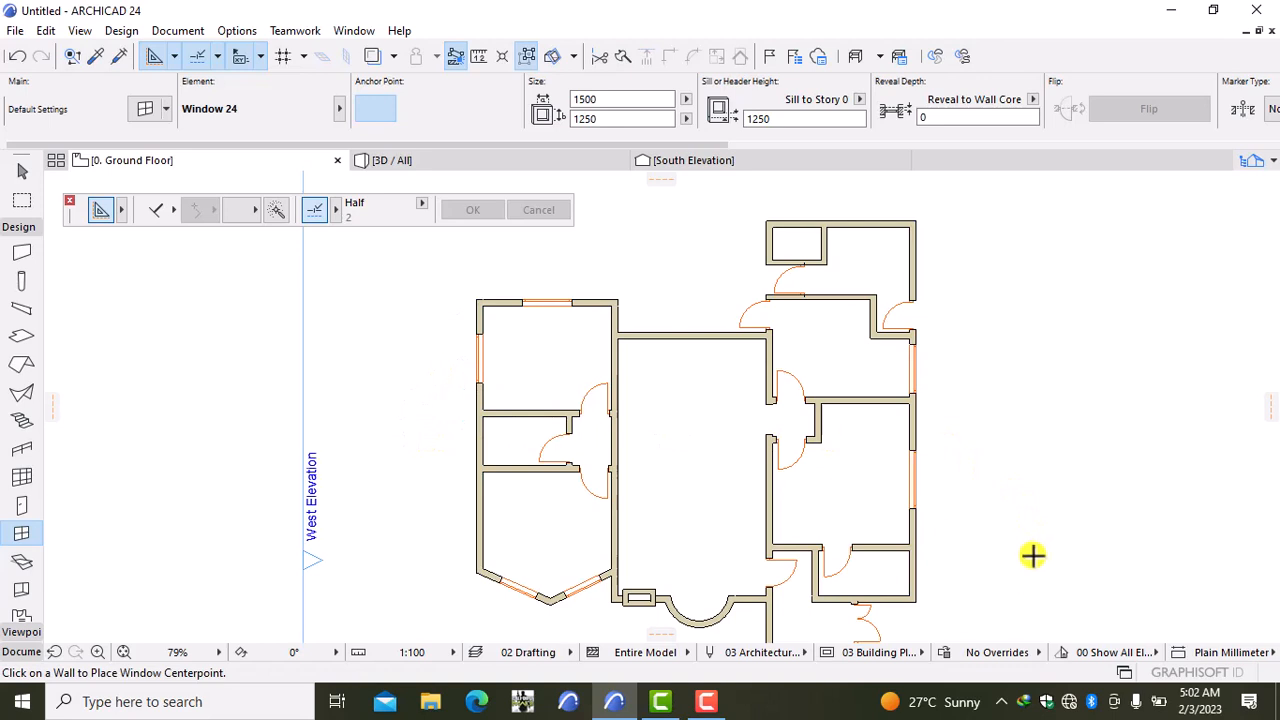
Step: Place a 1500 wide window in the north wall of the northeast room, facing outward
middle_click_drag(1015, 545, 891, 564)
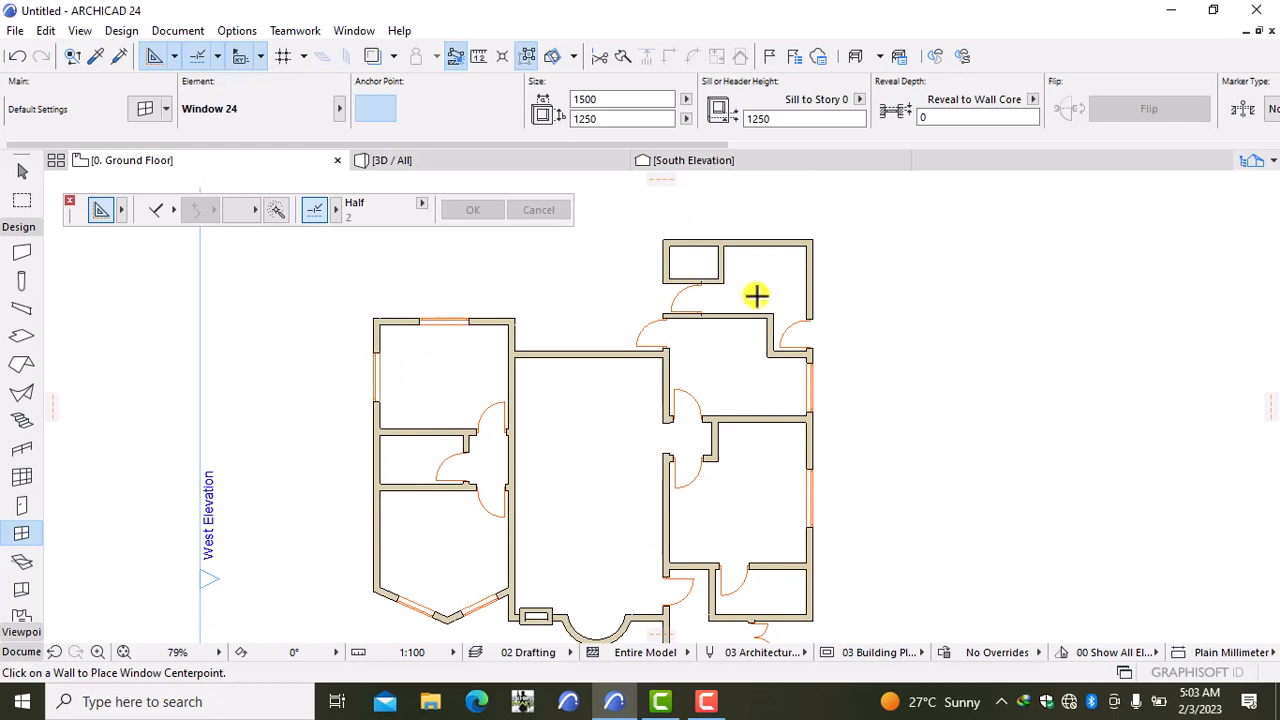
scroll(756, 295, "up", 3)
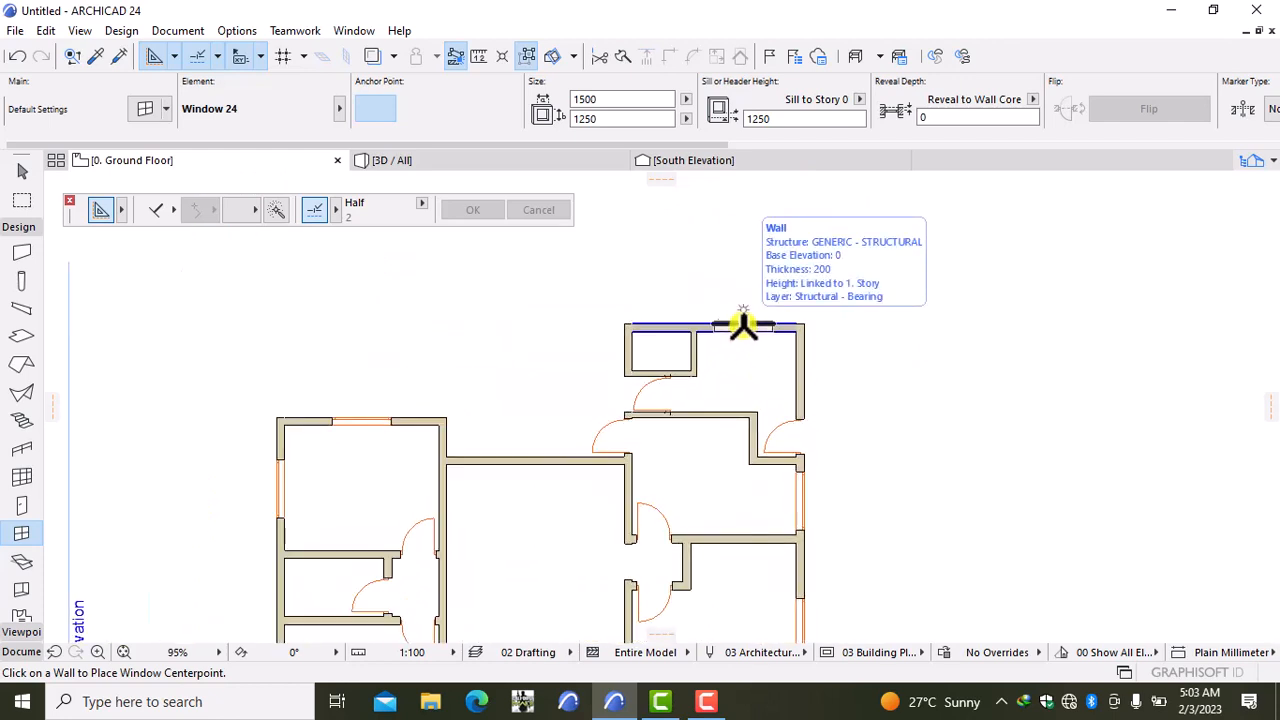
left_click(750, 325)
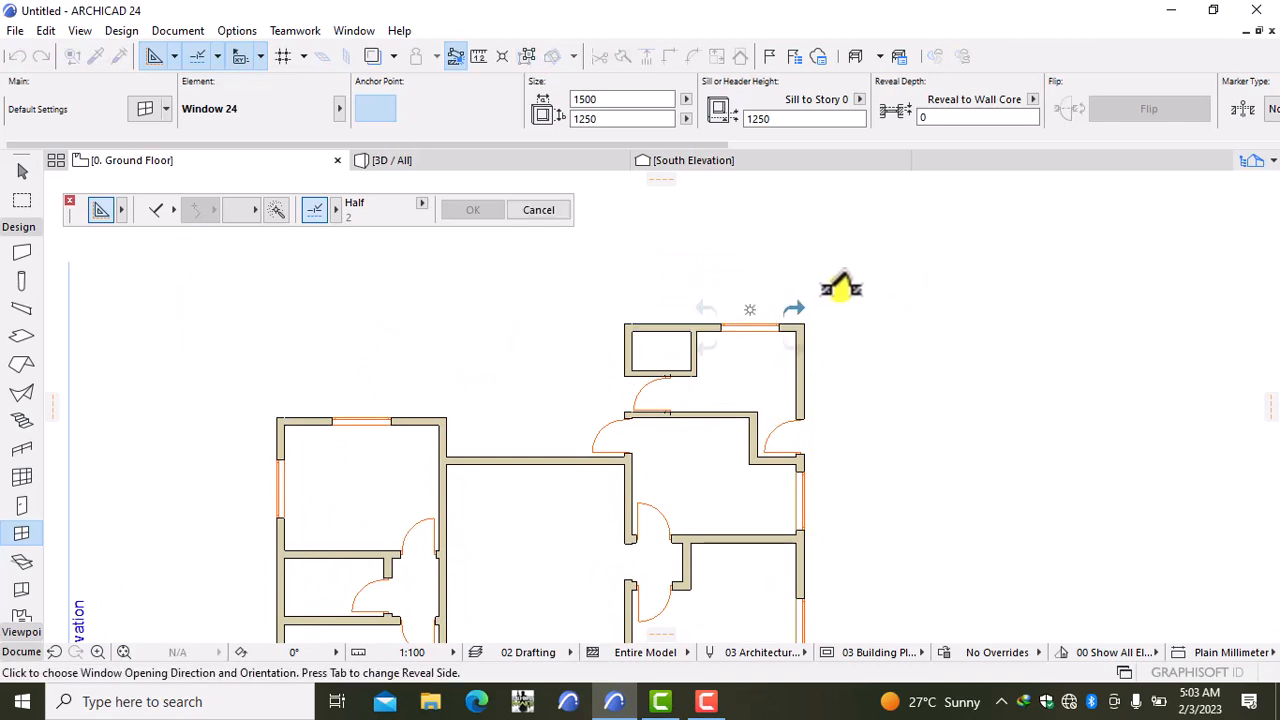
left_click(840, 290)
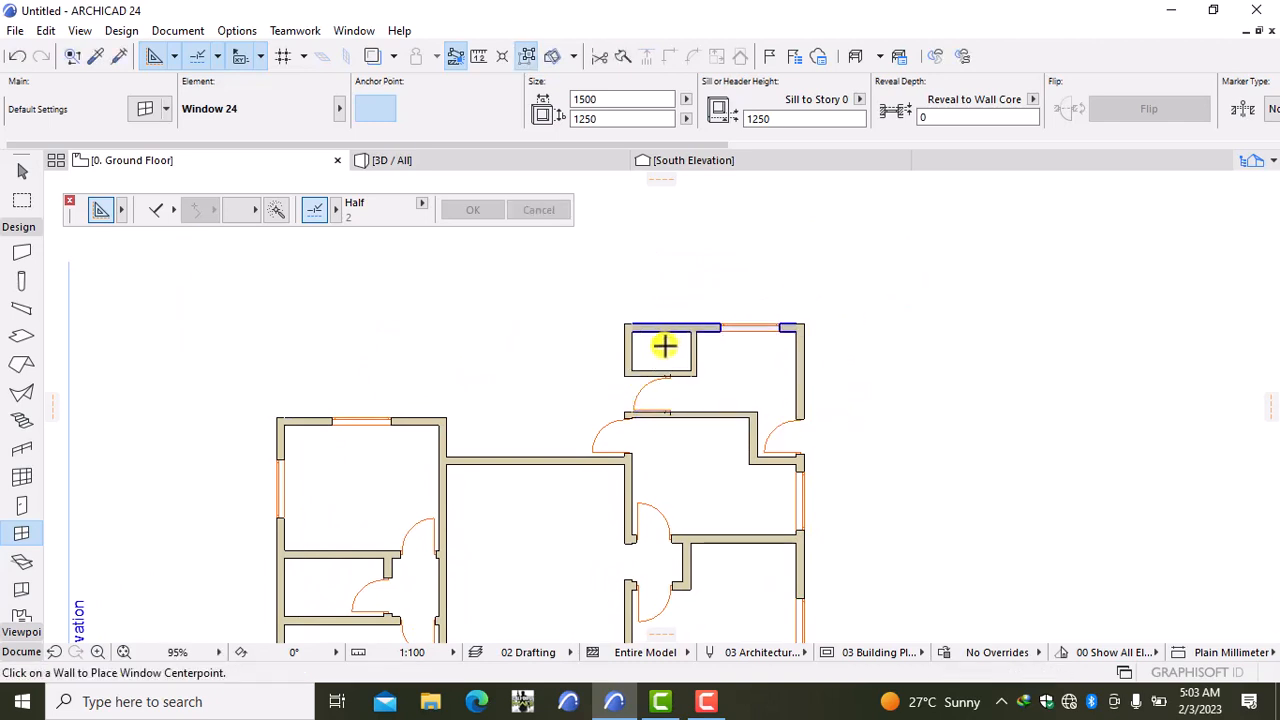
Step: Inspect the placed windows in the 3D view from a different angle and return to the ground floor plan
scroll(714, 420, "down", 3)
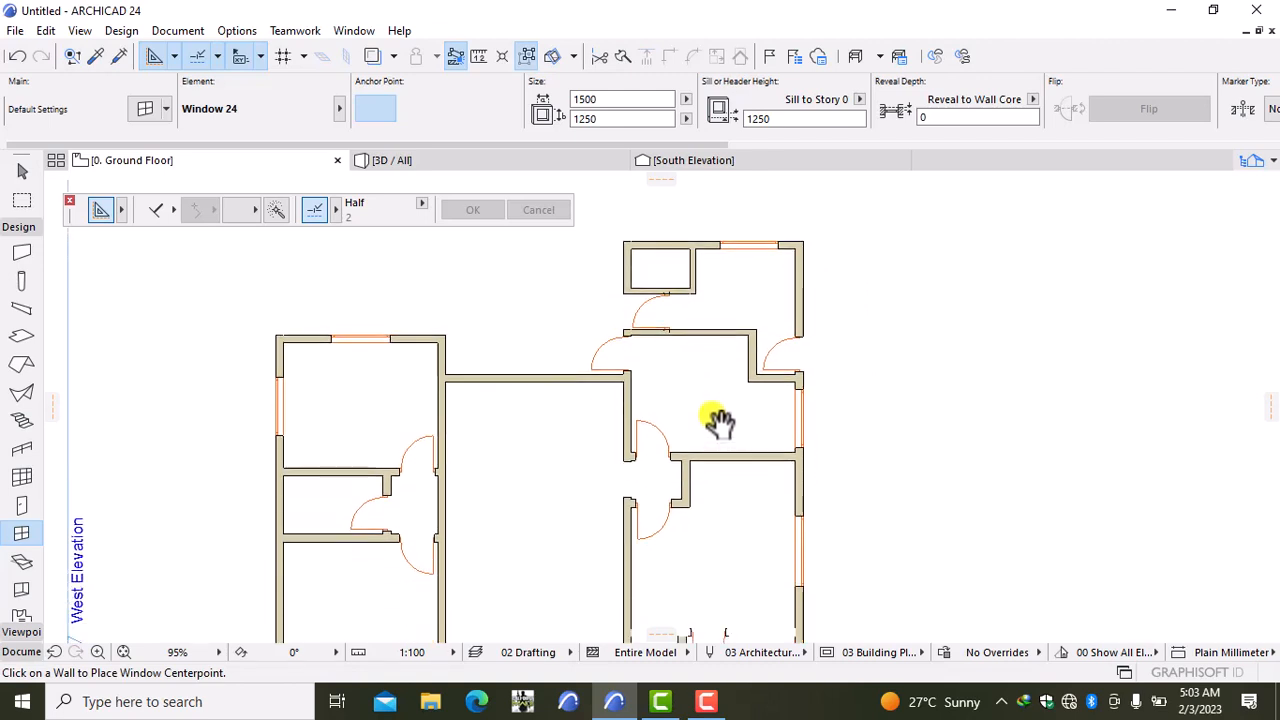
middle_click_drag(729, 449, 734, 371)
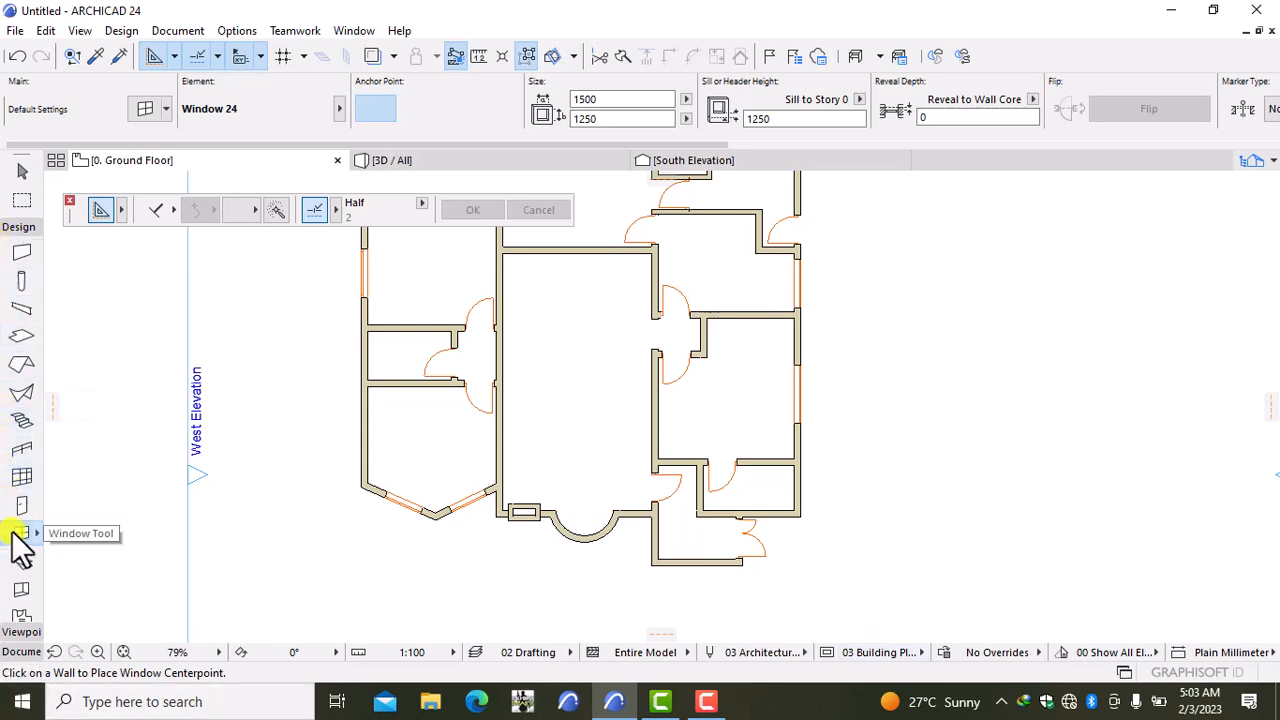
left_click(466, 163)
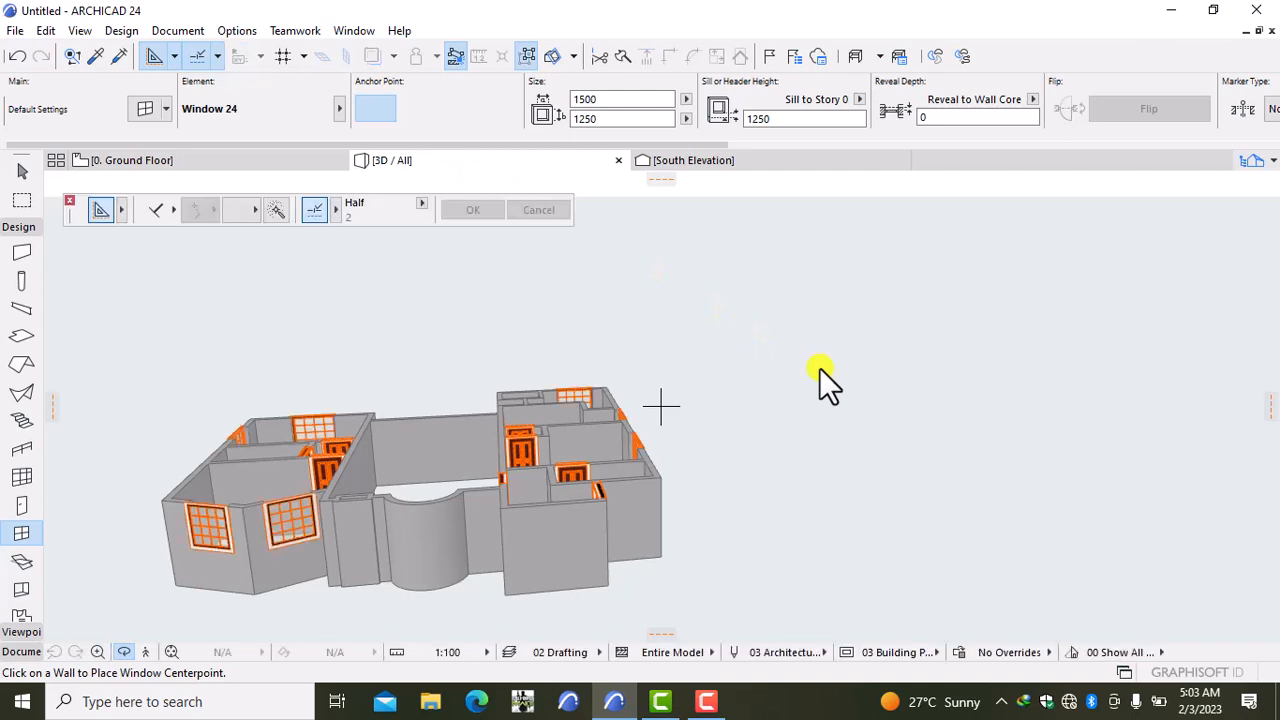
right_click(845, 470)
left_click(829, 505)
left_click_drag(931, 422, 960, 434)
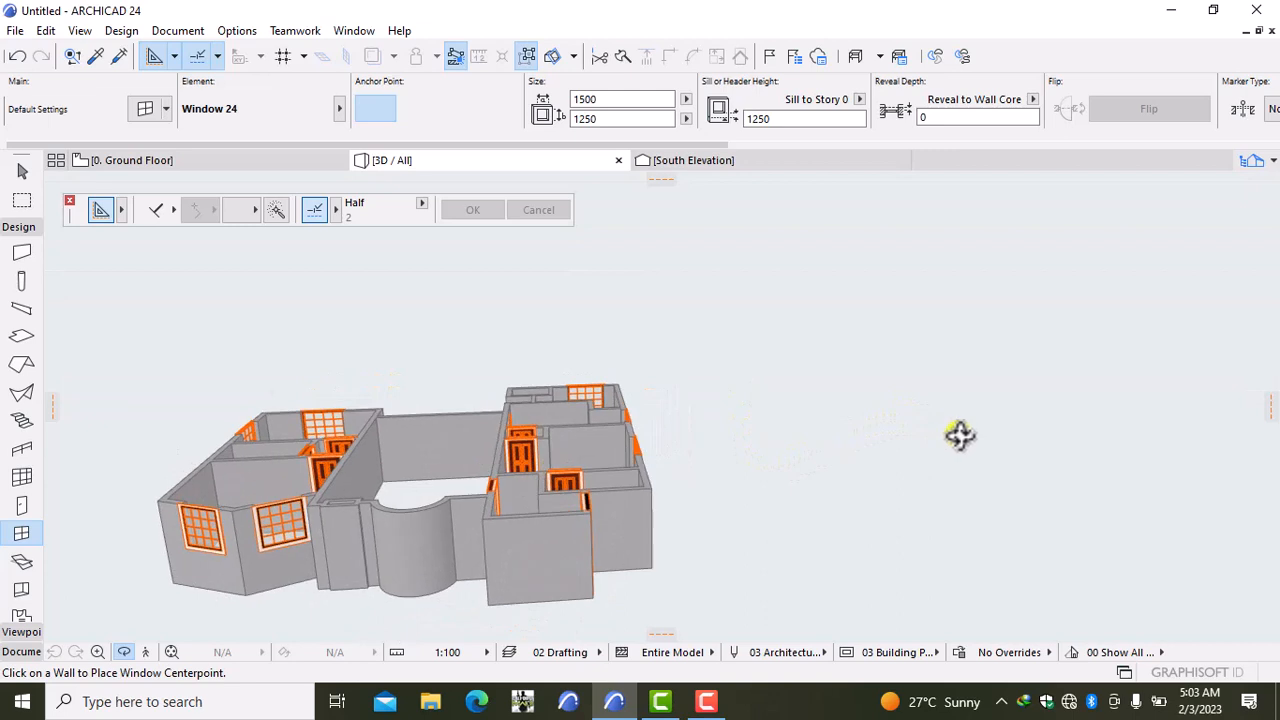
left_click(190, 161)
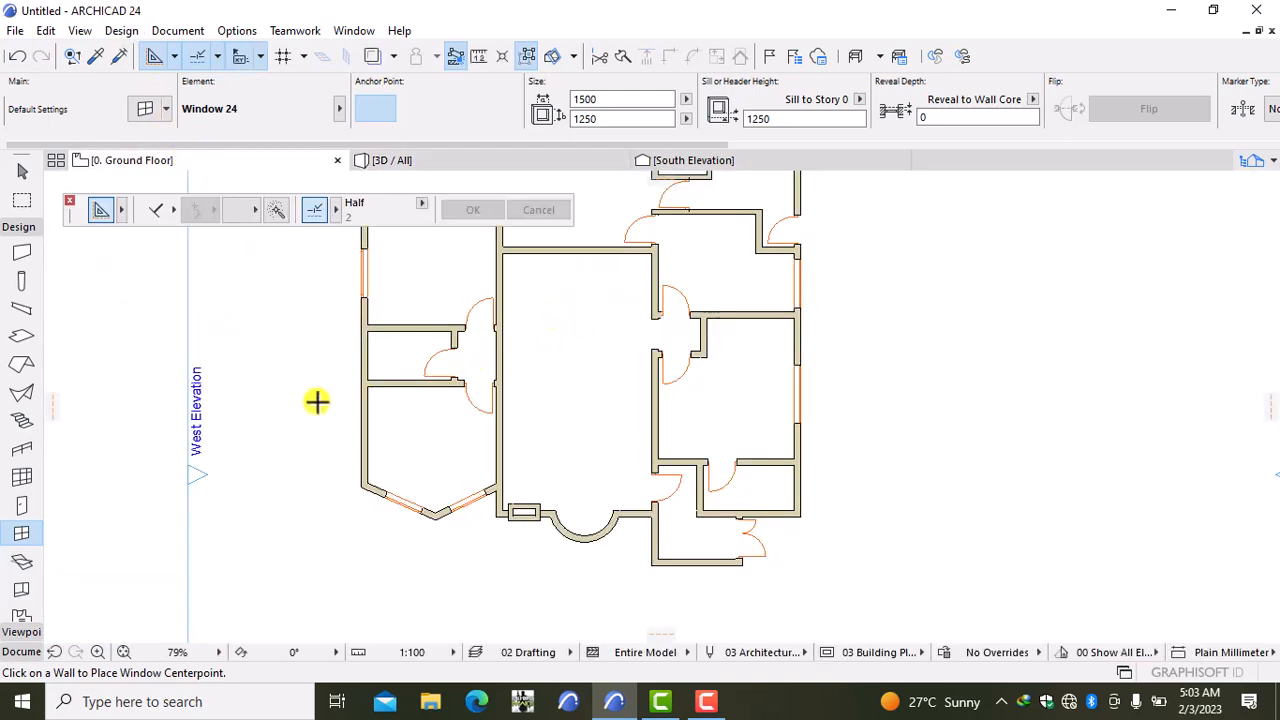
Step: Set the default window size to 900 wide by 750 high with a sill height of 1750
double_click(20, 533)
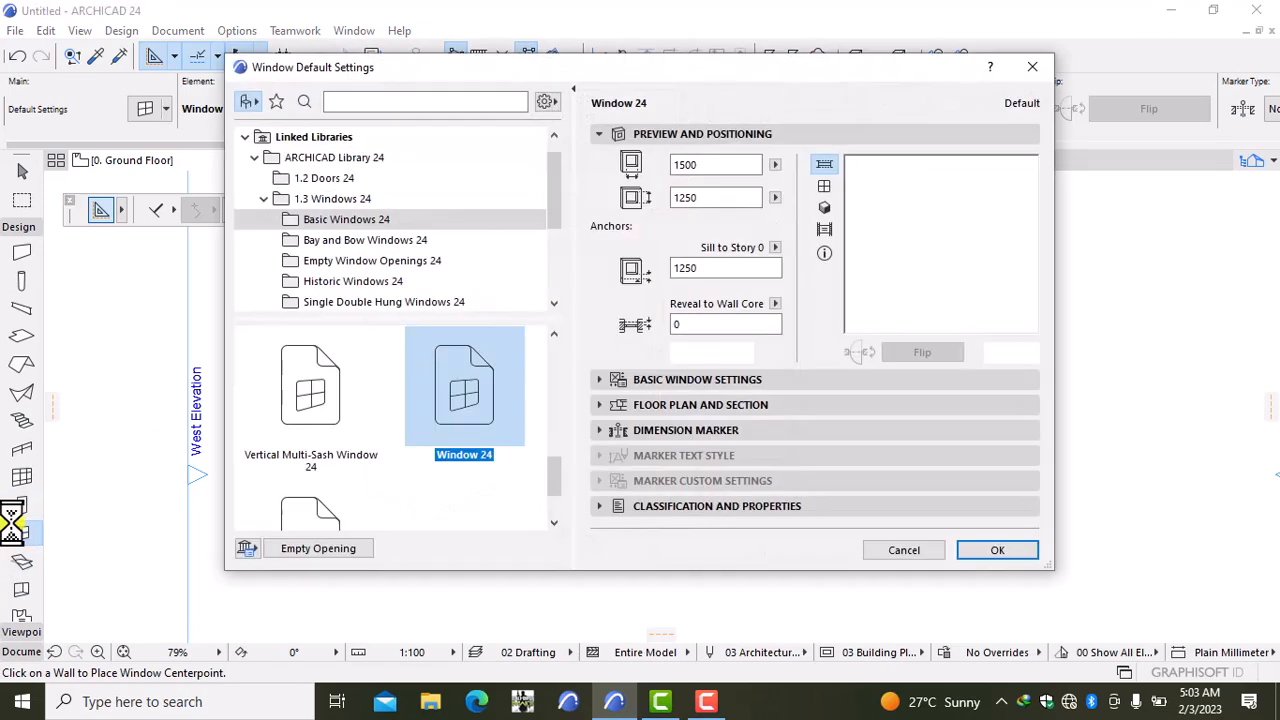
left_click(721, 199)
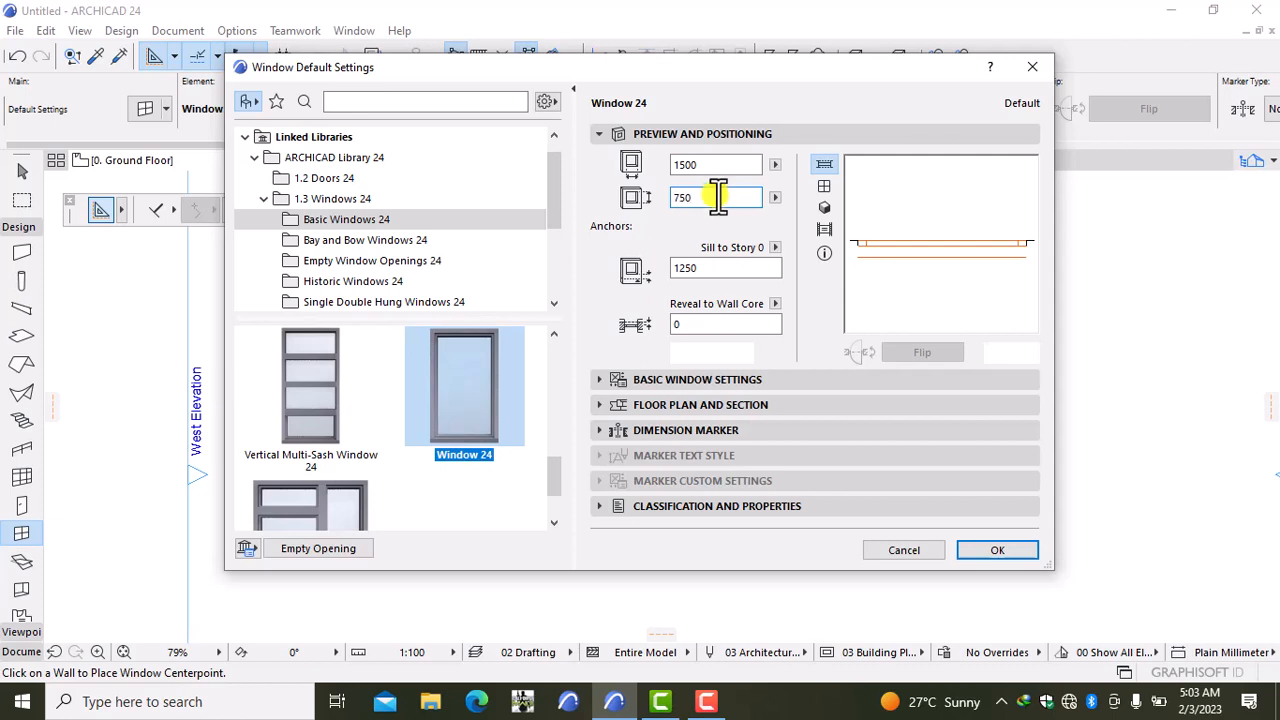
left_click(720, 165)
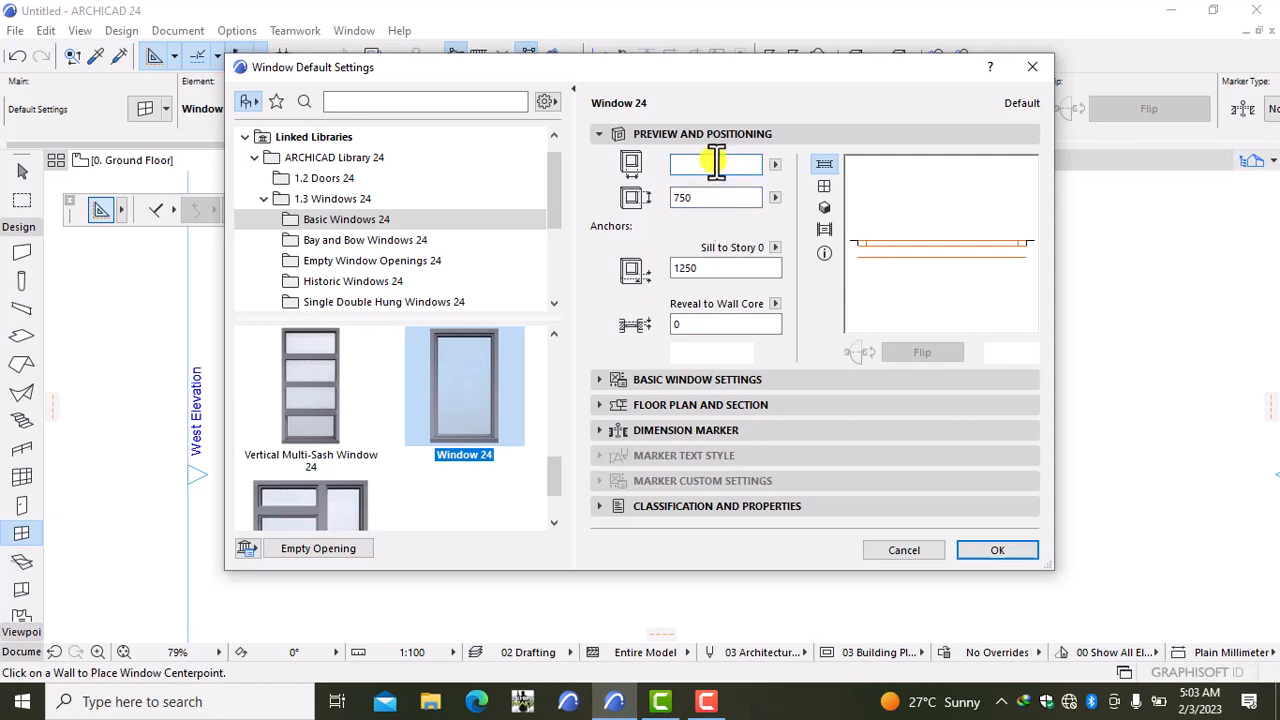
left_click(727, 200)
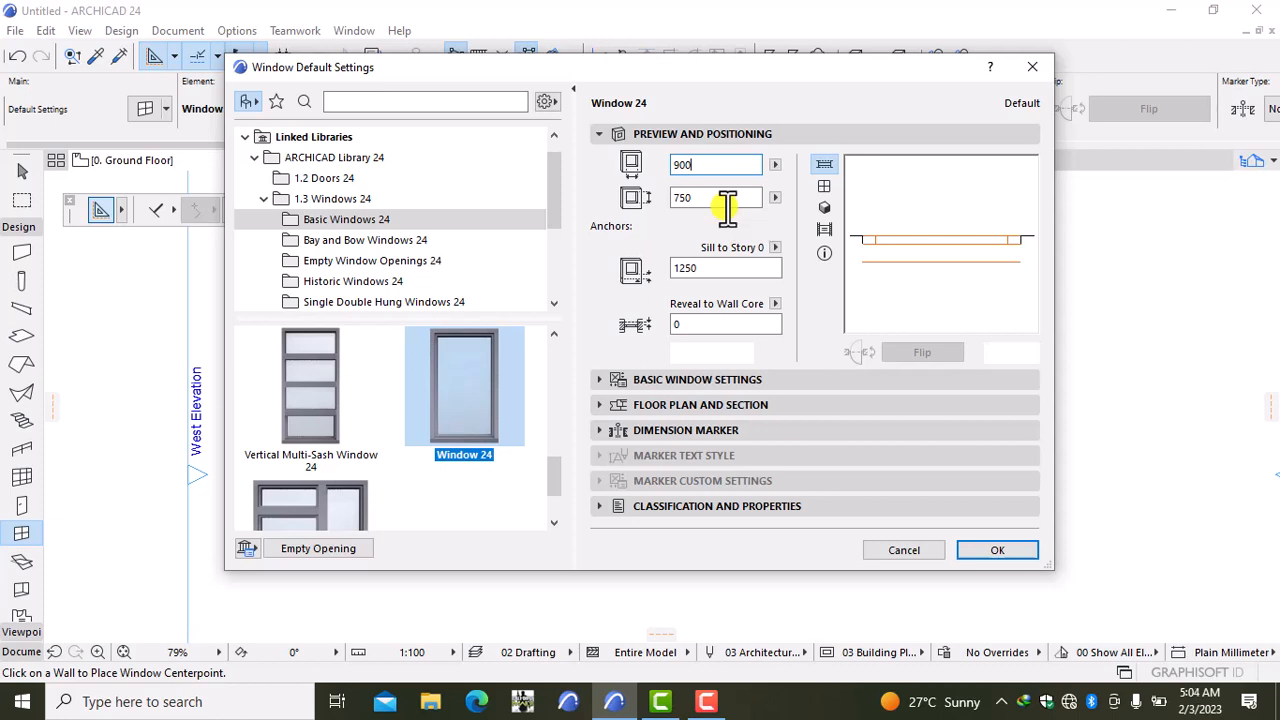
left_click(724, 269)
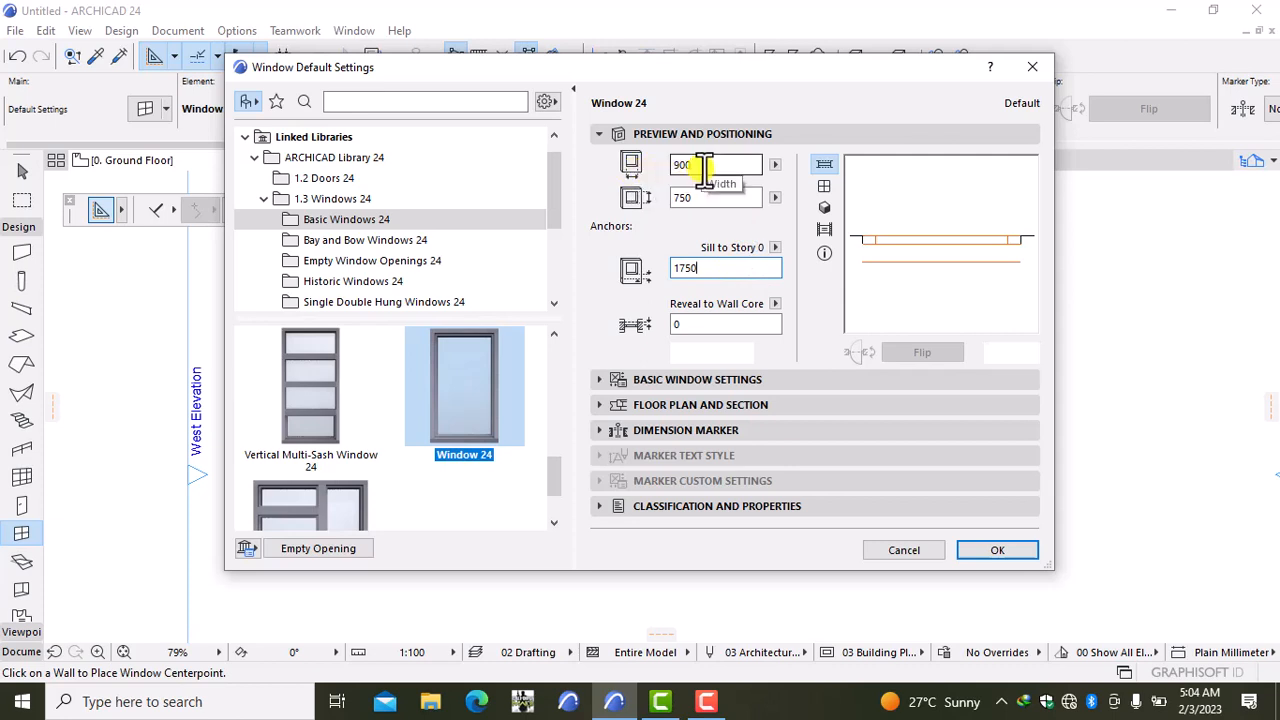
Step: Set the default window's sash grid to 2 panes vertically and 2 horizontally
left_click(724, 382)
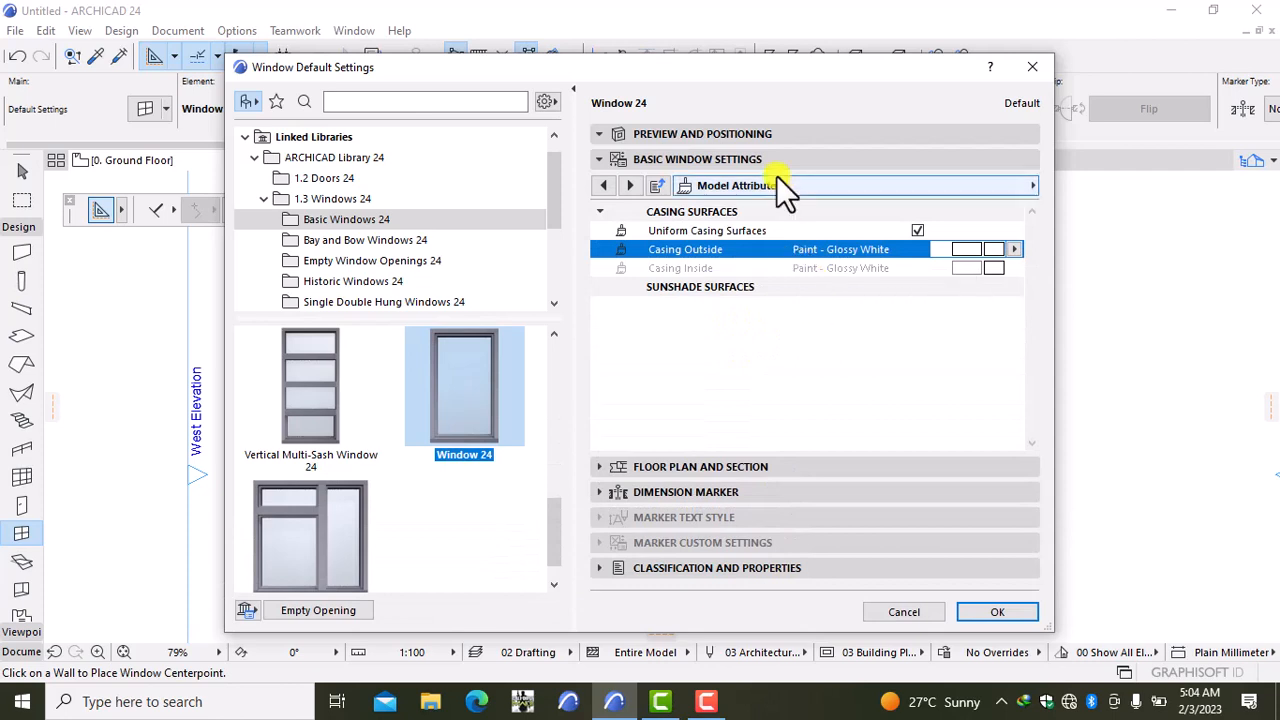
left_click(790, 183)
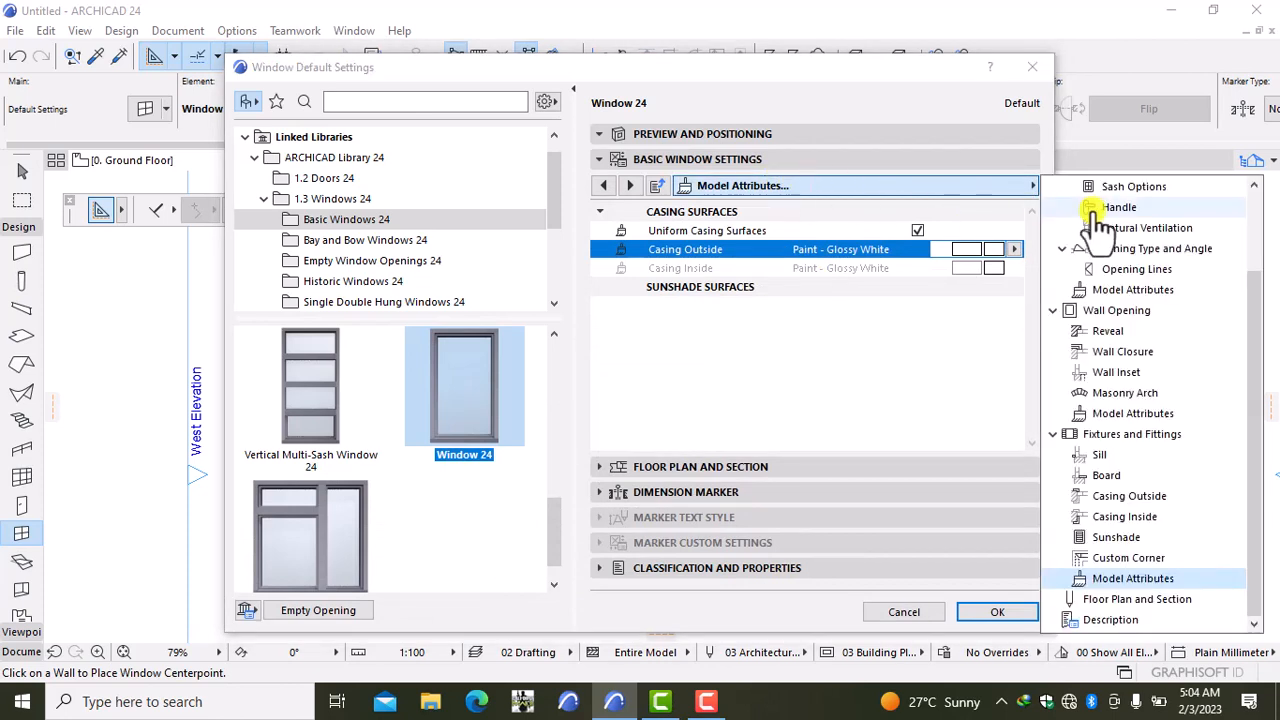
left_click(1120, 190)
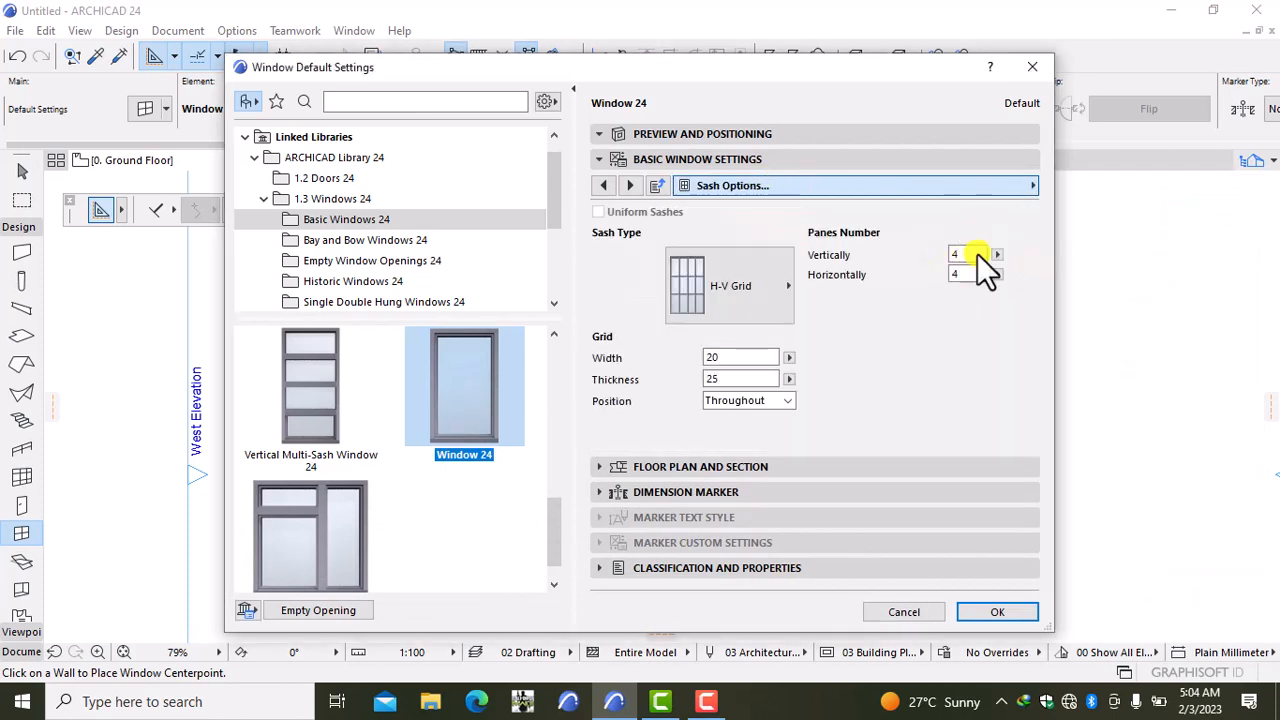
key("BackSpace")
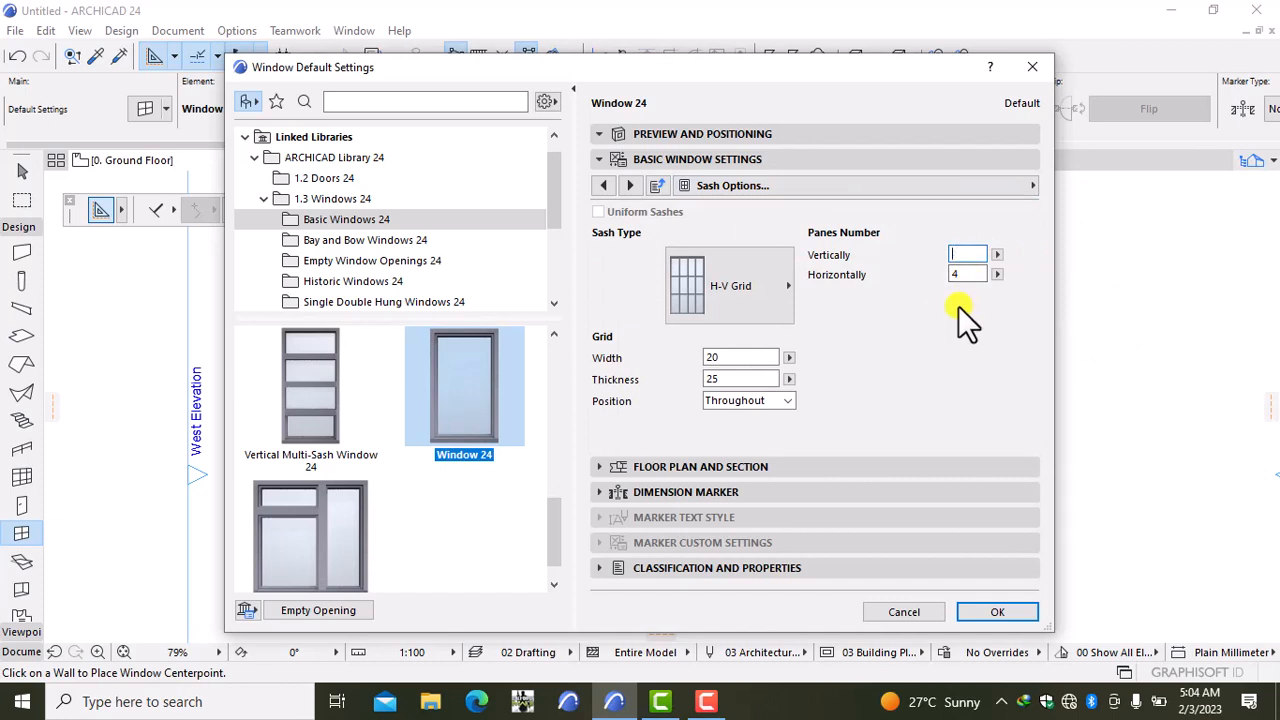
type("2")
left_click(966, 275)
Step: Check the default window's opening lines and frame surface attributes, and apply the window settings
left_click(908, 193)
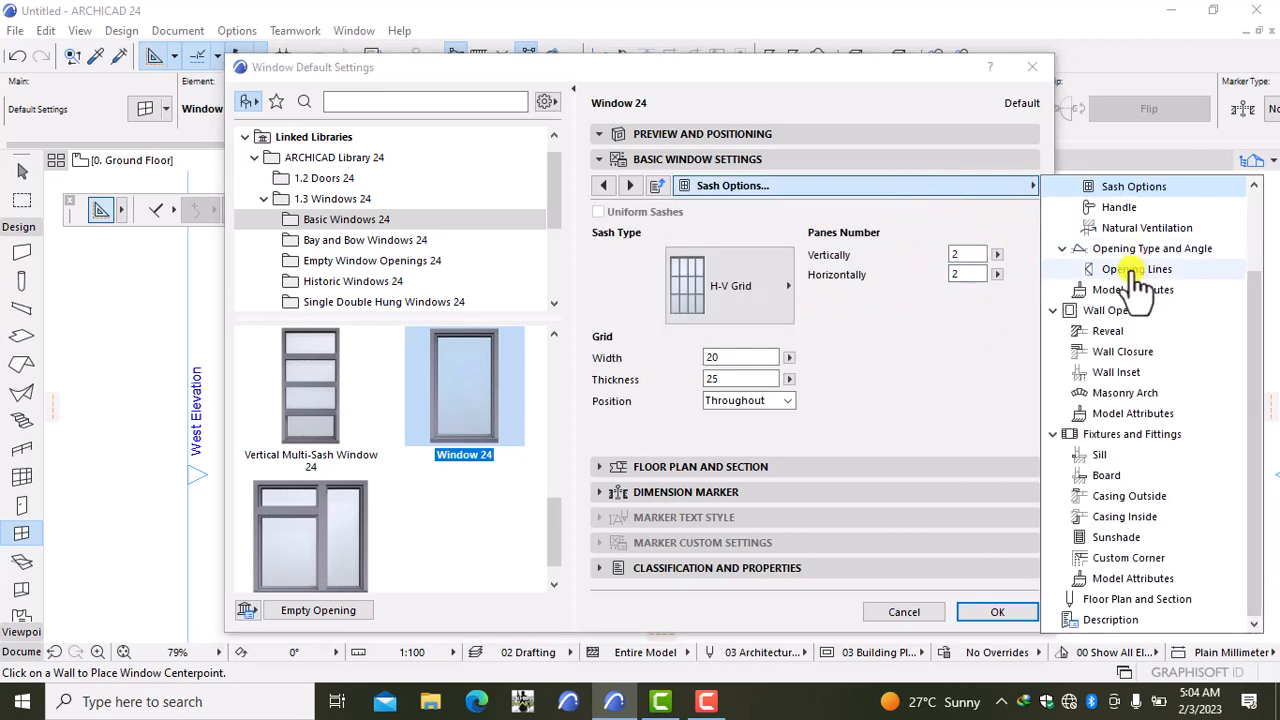
left_click(1100, 269)
left_click(835, 259)
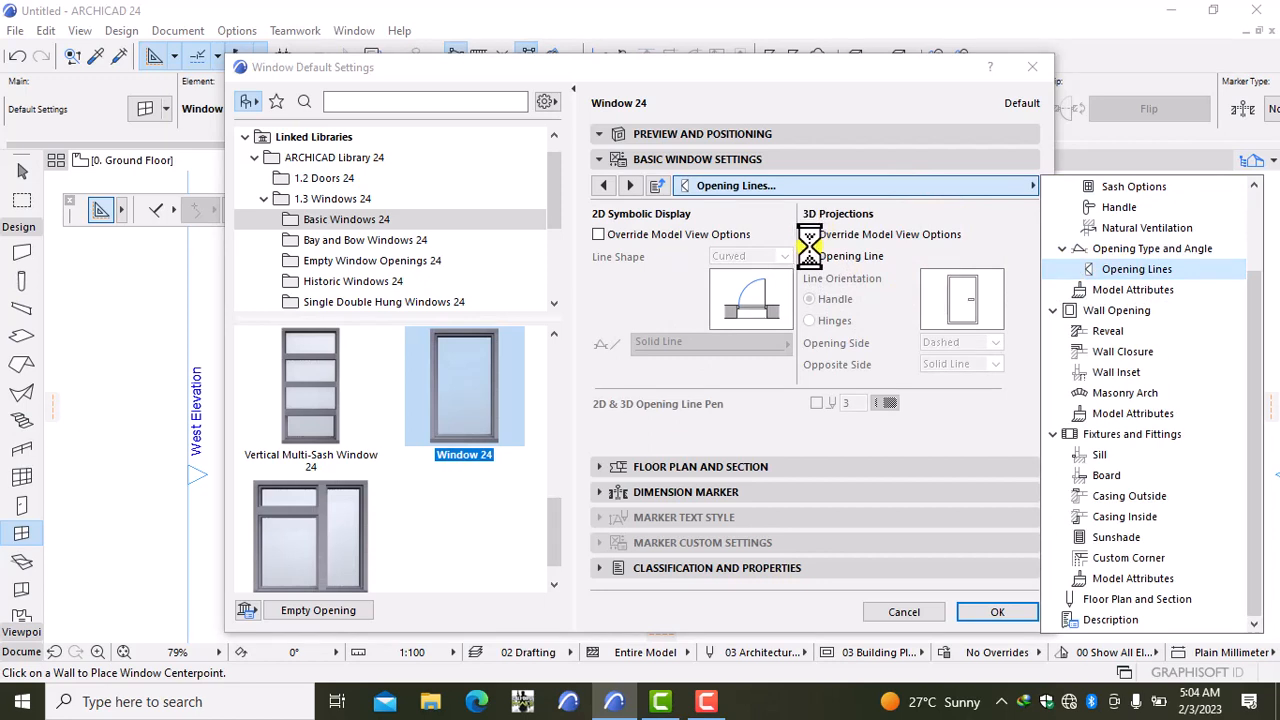
left_click(1140, 290)
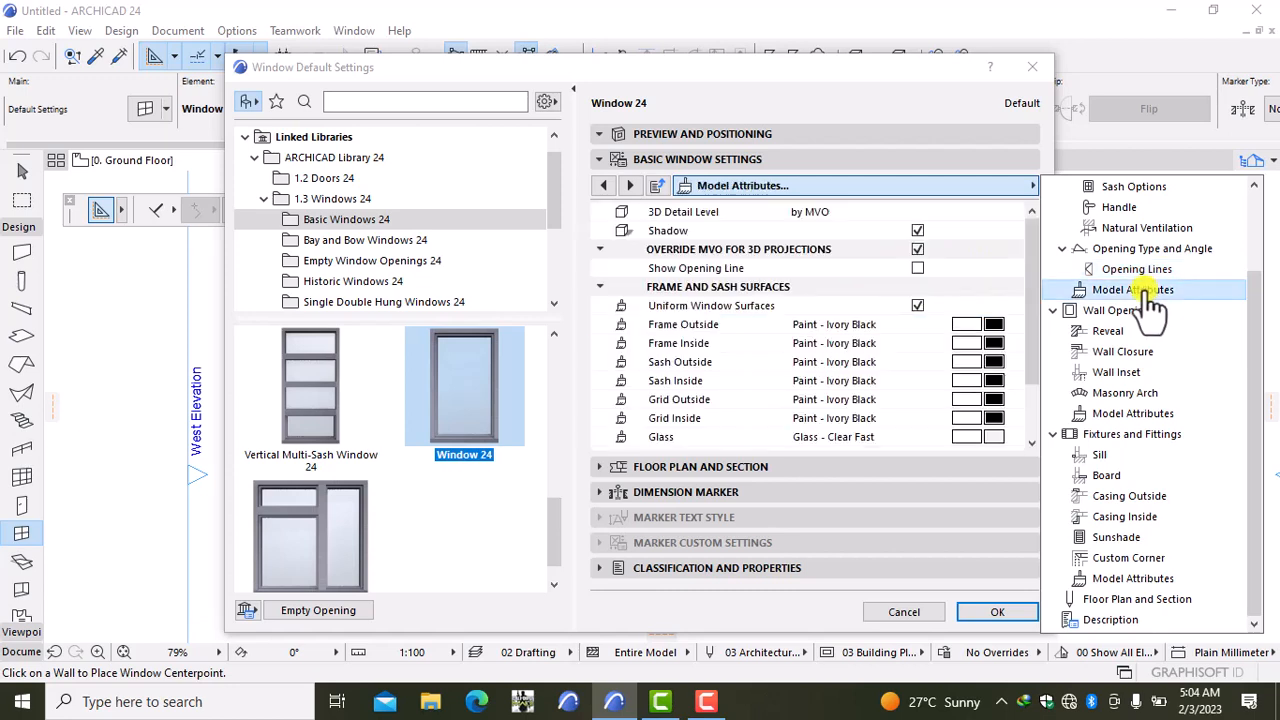
left_click(945, 322)
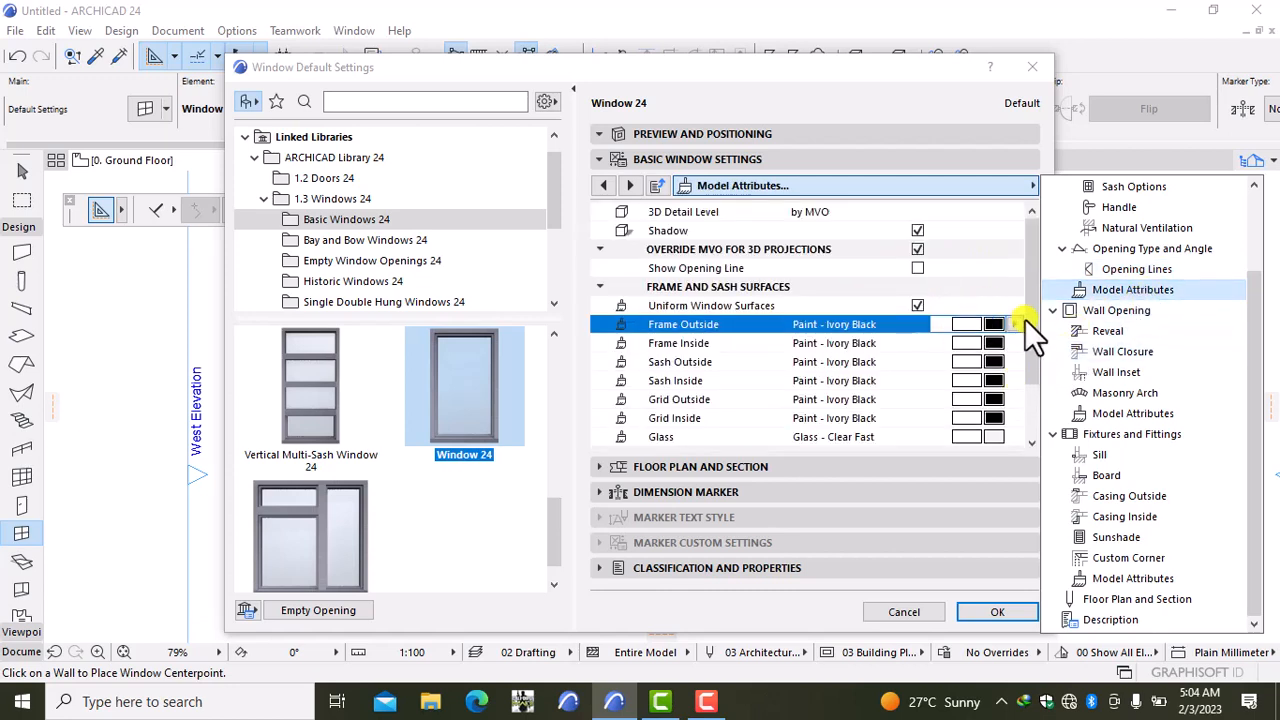
left_click(1006, 607)
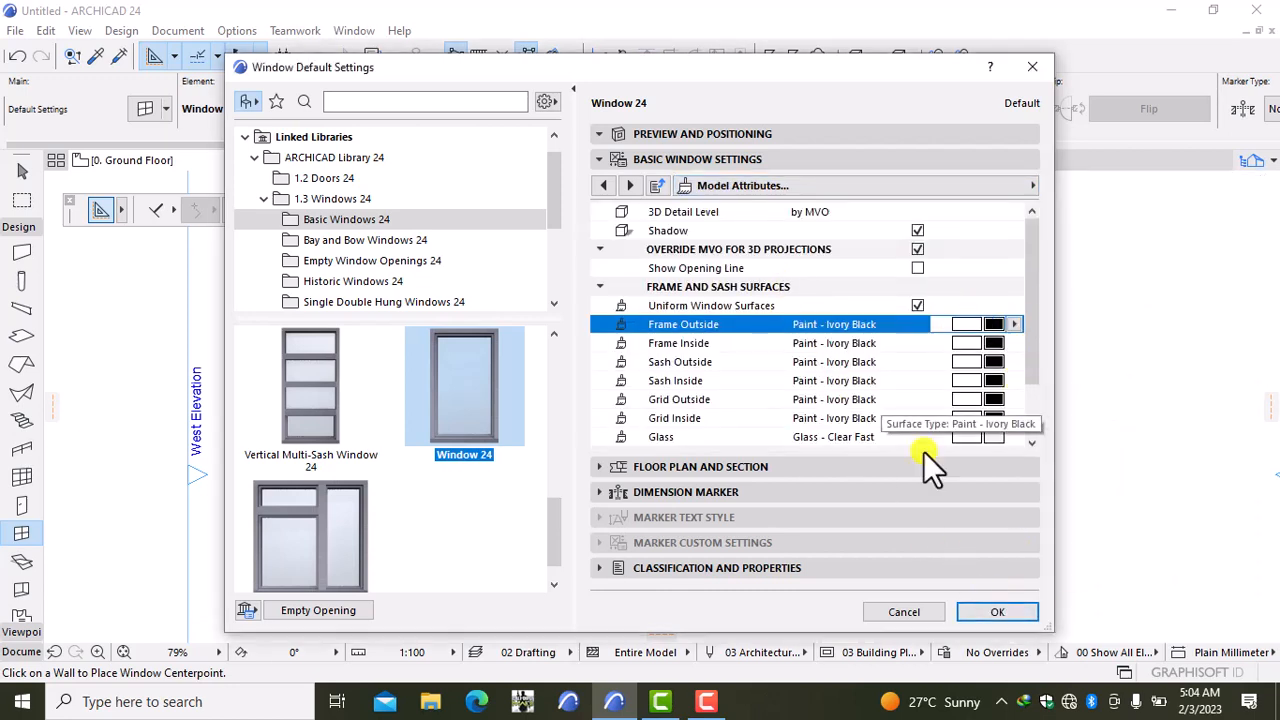
left_click(998, 611)
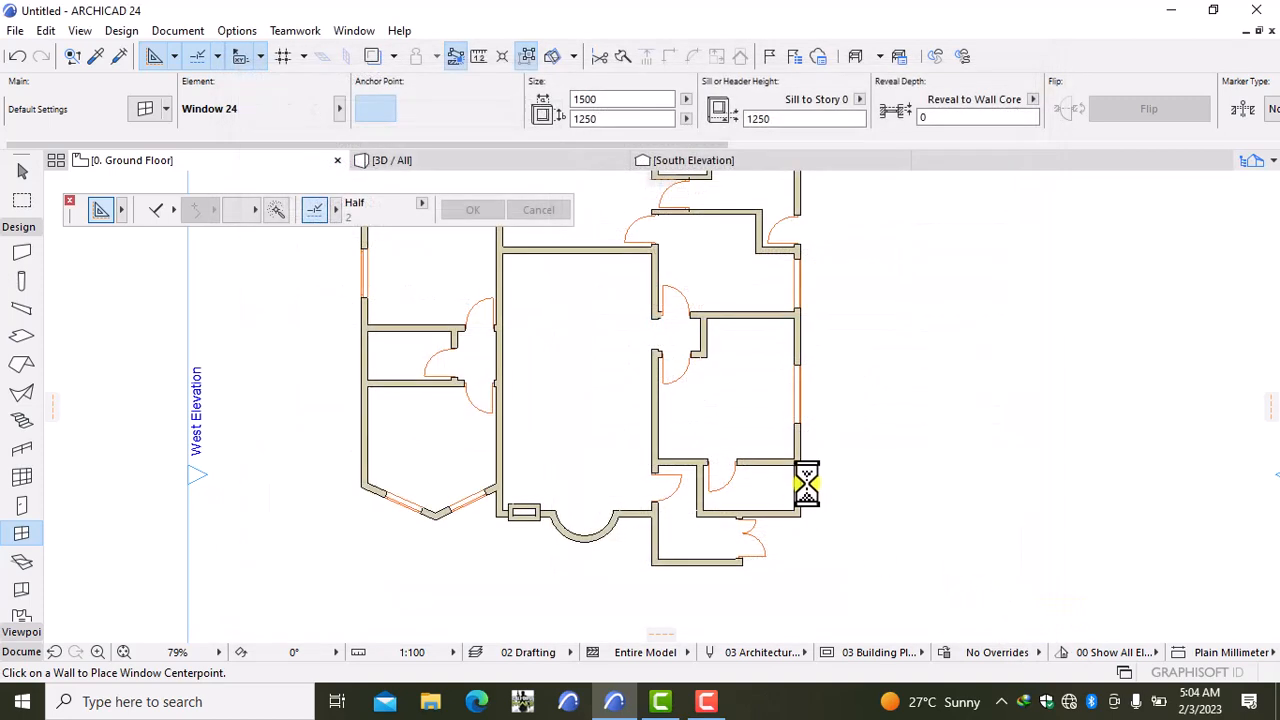
Step: Place a 900 by 750 window in the east wall of the small southeast room, facing outward
scroll(800, 490, "up", 3)
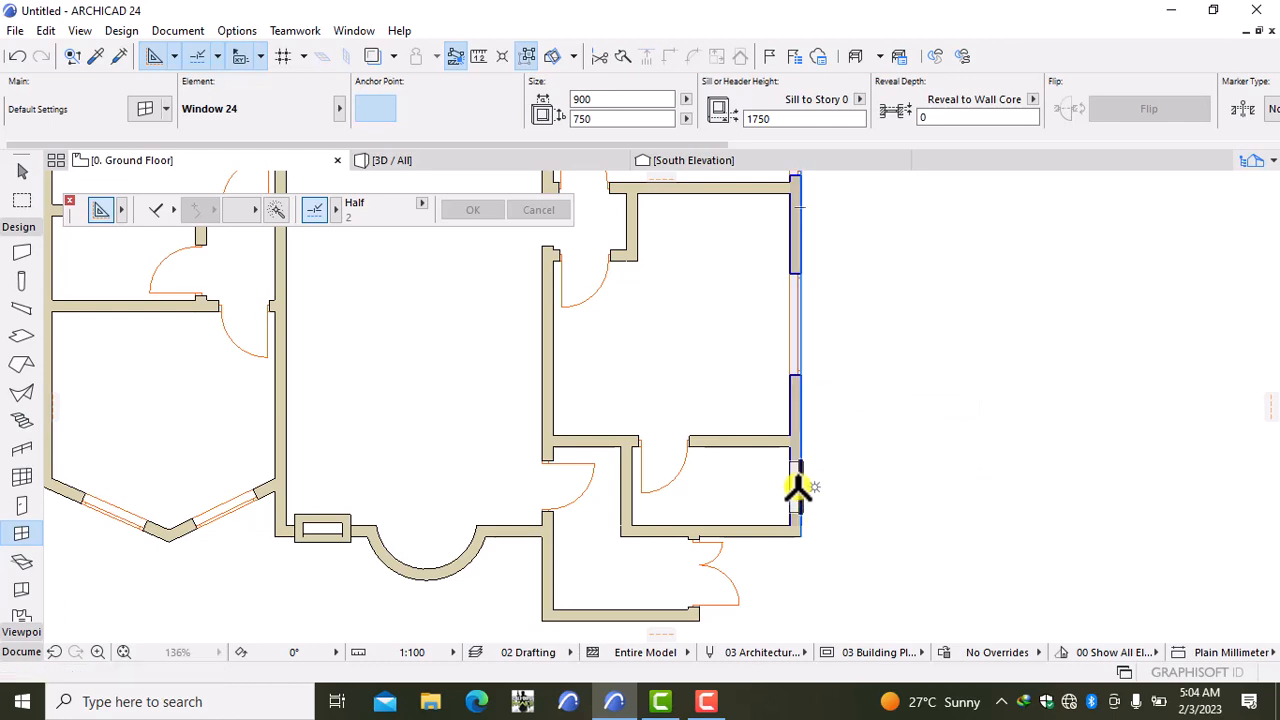
left_click(799, 483)
left_click(838, 470)
scroll(840, 471, "down", 3)
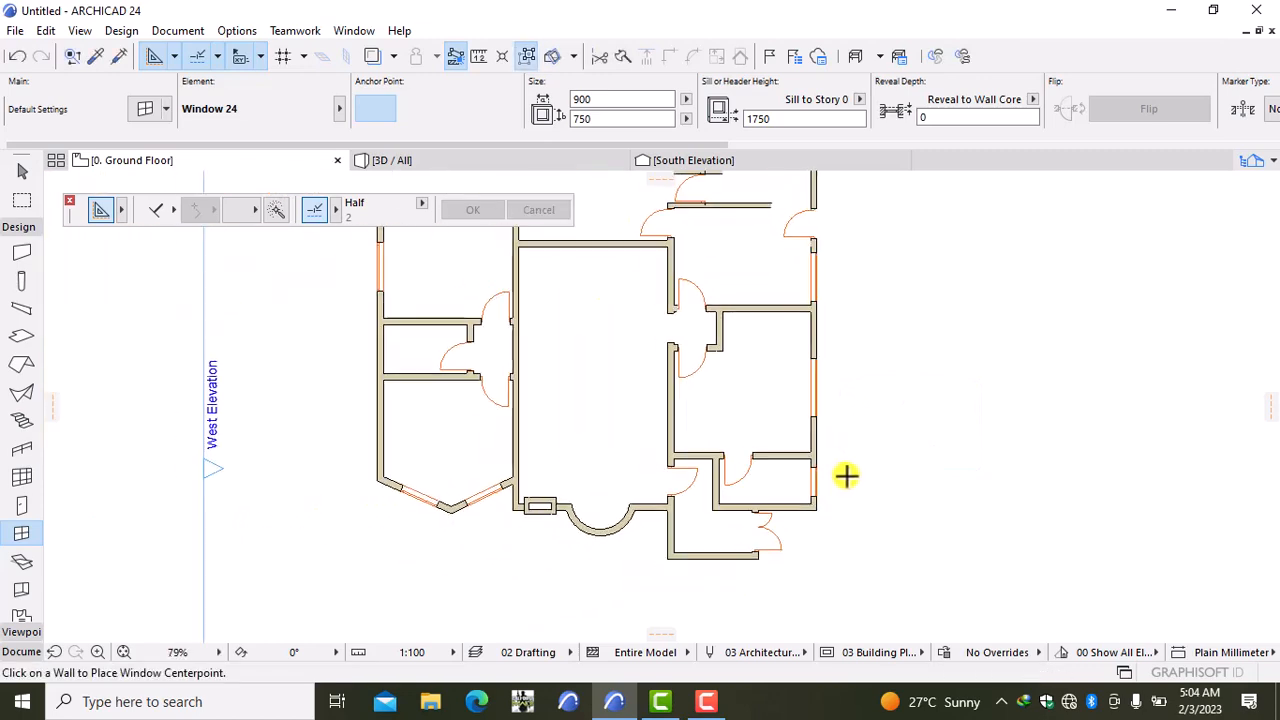
Step: Place a 900 by 750 window in the west wall of the small room between the two western rooms, facing outward
mouse_move(451, 451)
middle_mouse_down()
mouse_move(523, 523)
mouse_move(540, 467)
middle_mouse_up()
scroll(540, 467, "up", 3)
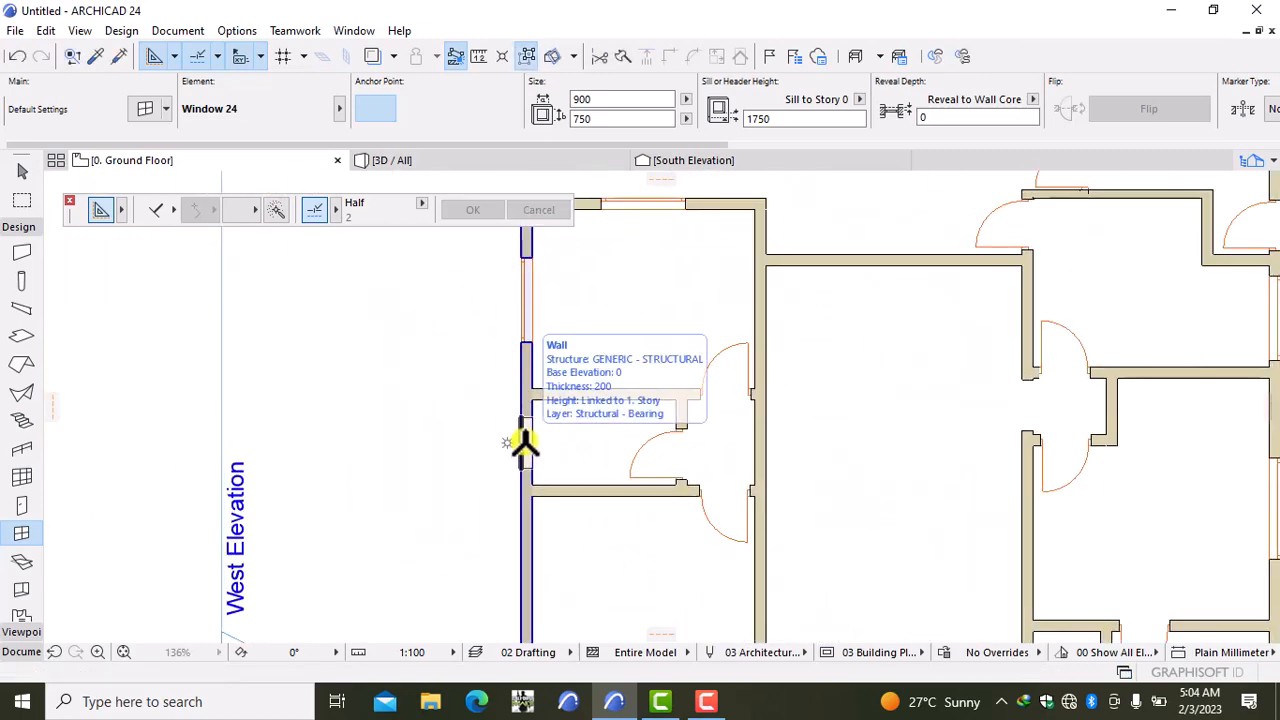
left_click(522, 440)
left_click(500, 382)
scroll(726, 428, "down", 4)
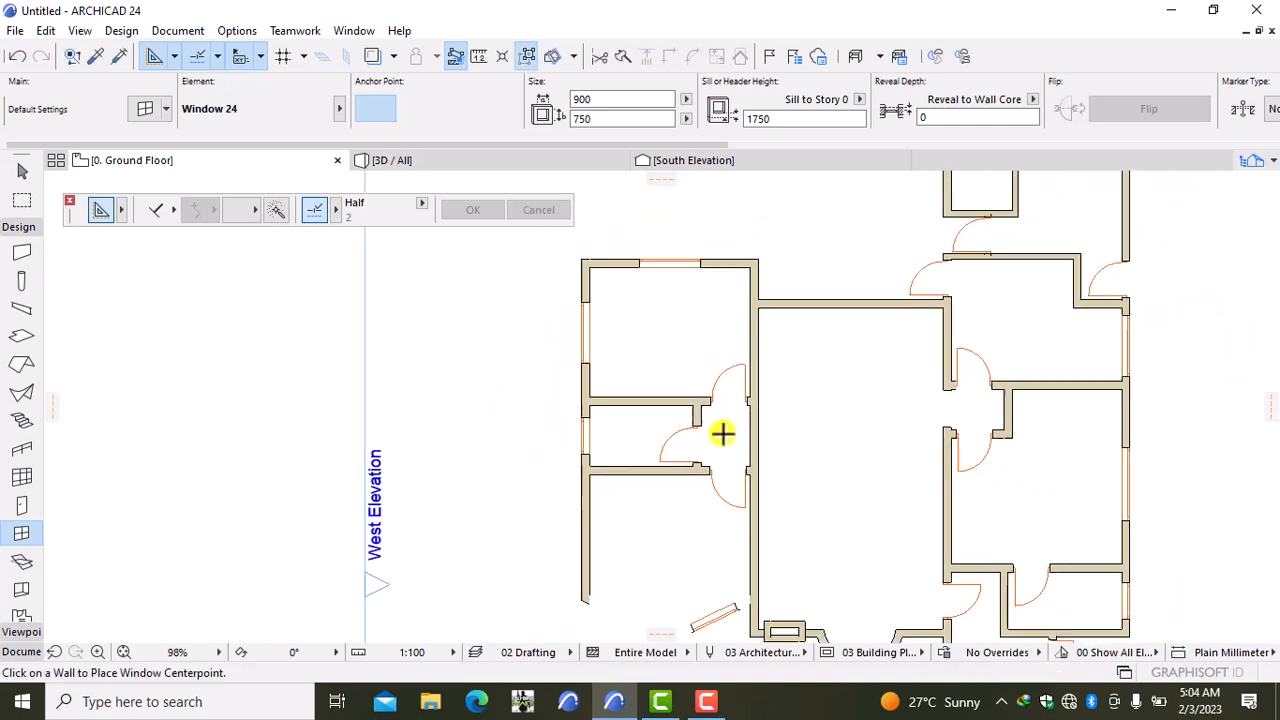
Step: Place a 900 by 750 window in the west wall of the small room at the building's north end, facing outward
middle_click_drag(768, 366, 658, 514)
scroll(755, 402, "up", 6)
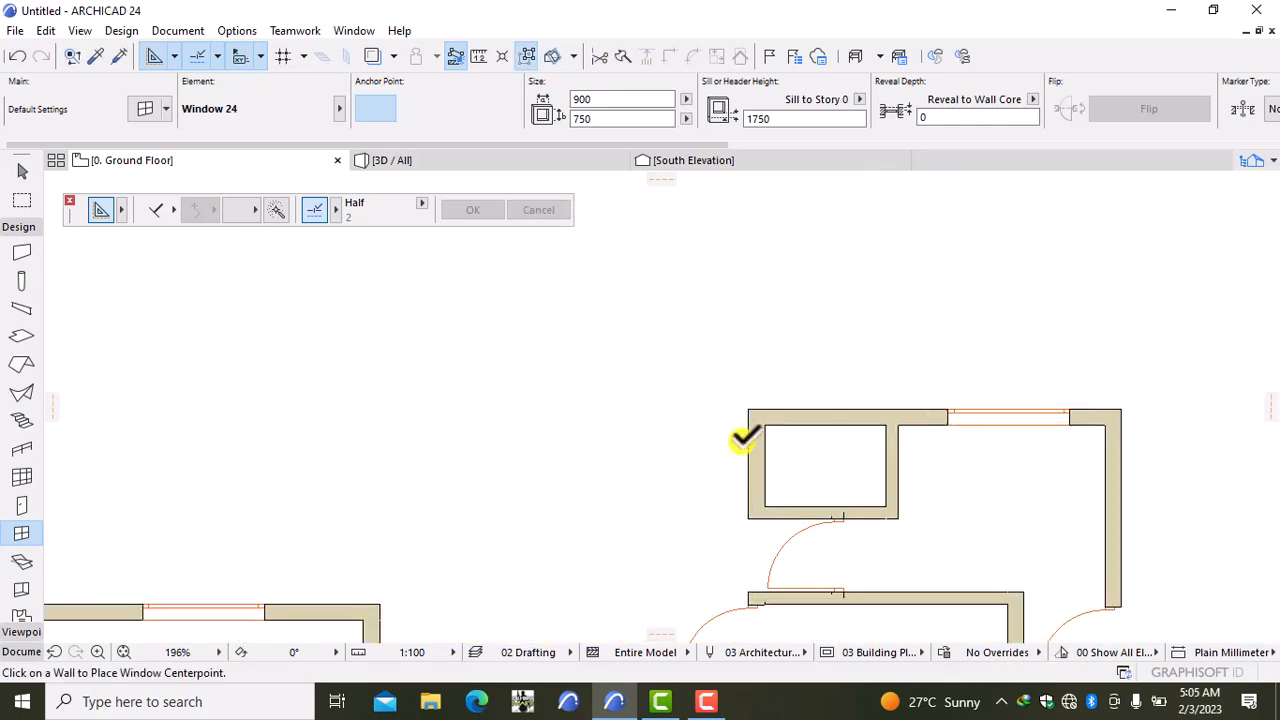
left_click(752, 465)
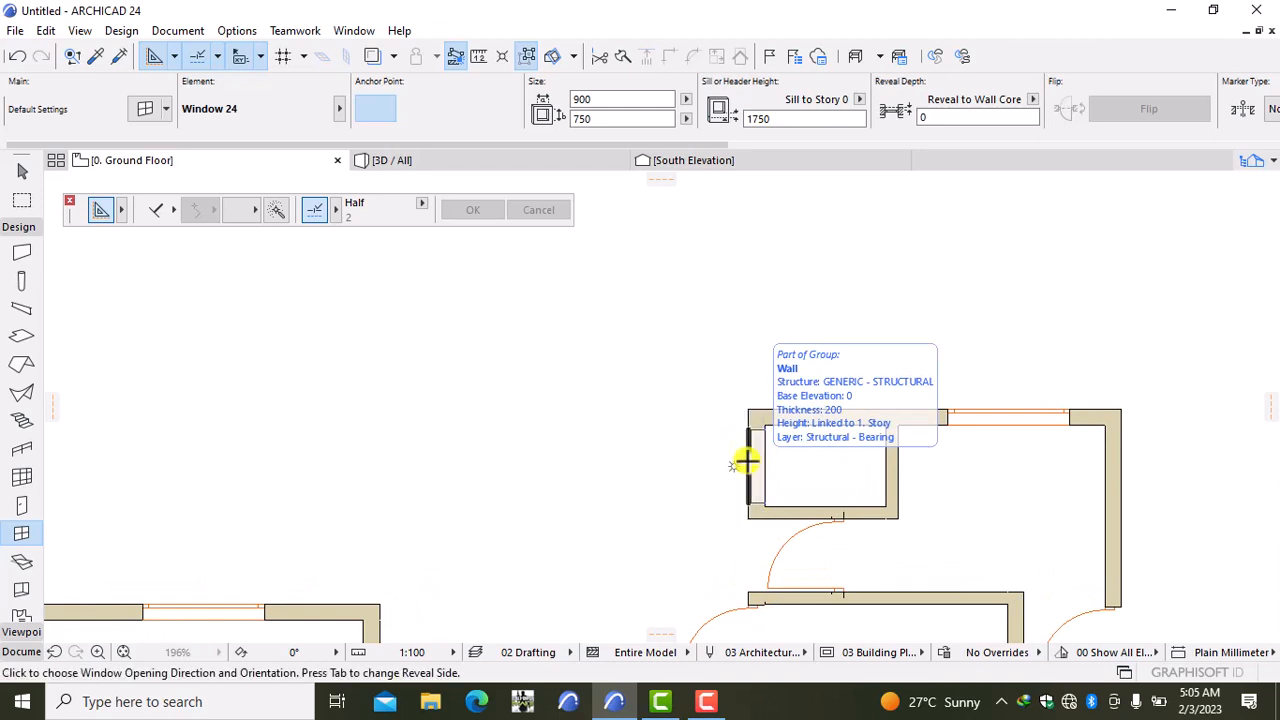
left_click(735, 372)
scroll(811, 523, "down", 5)
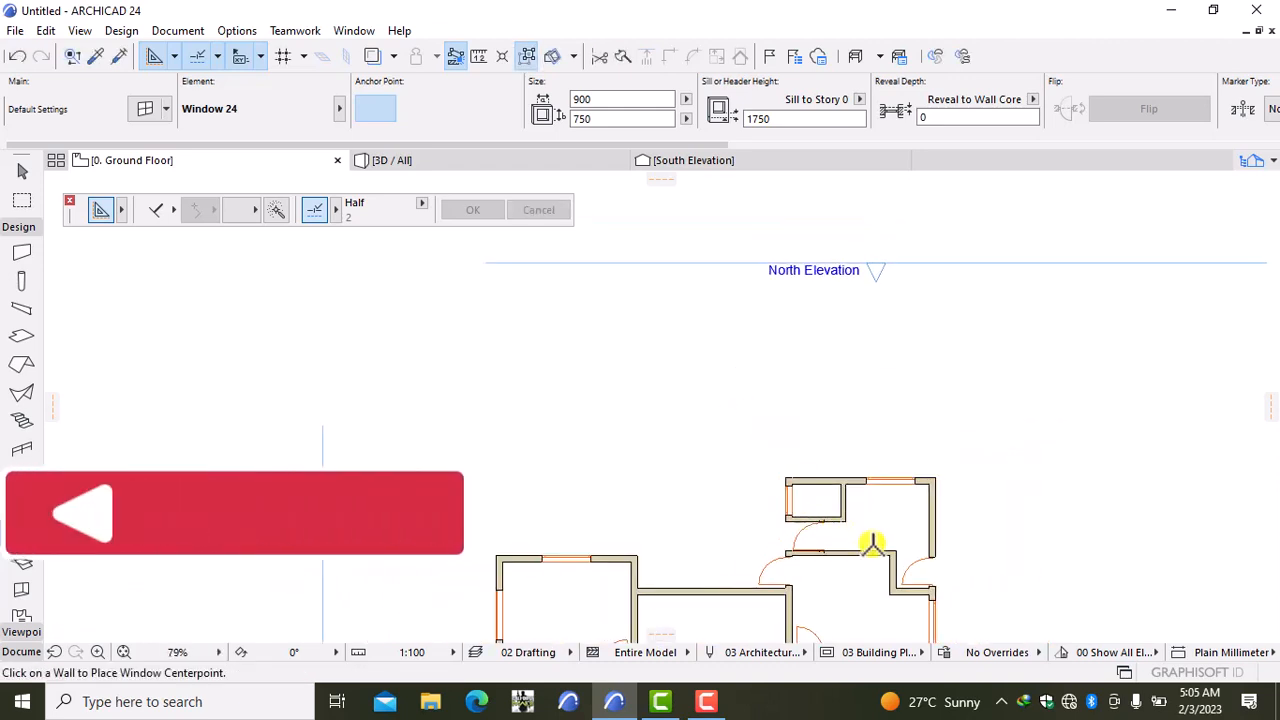
Step: Pick up the 900 by 2100 exterior door's settings and place one in the small north room's east wall, hinged north and opening inward
scroll(815, 485, "up", 7)
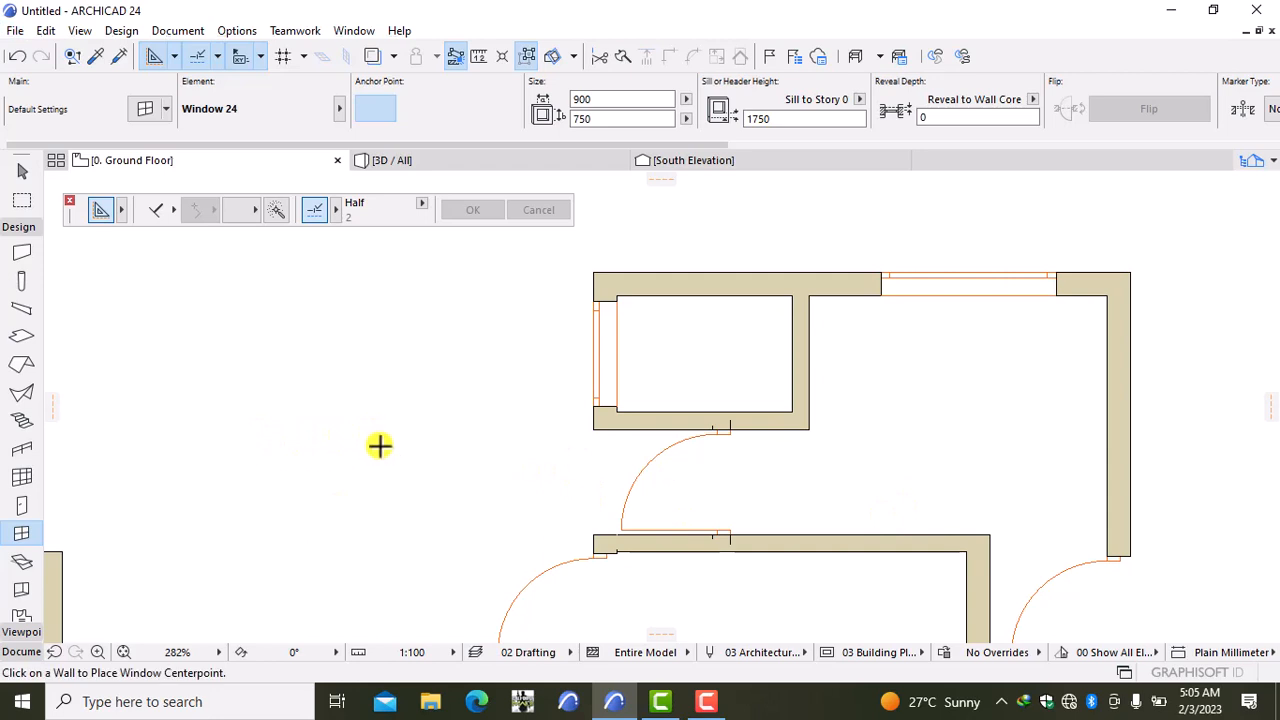
scroll(486, 443, "down", 3)
scroll(580, 457, "up", 3)
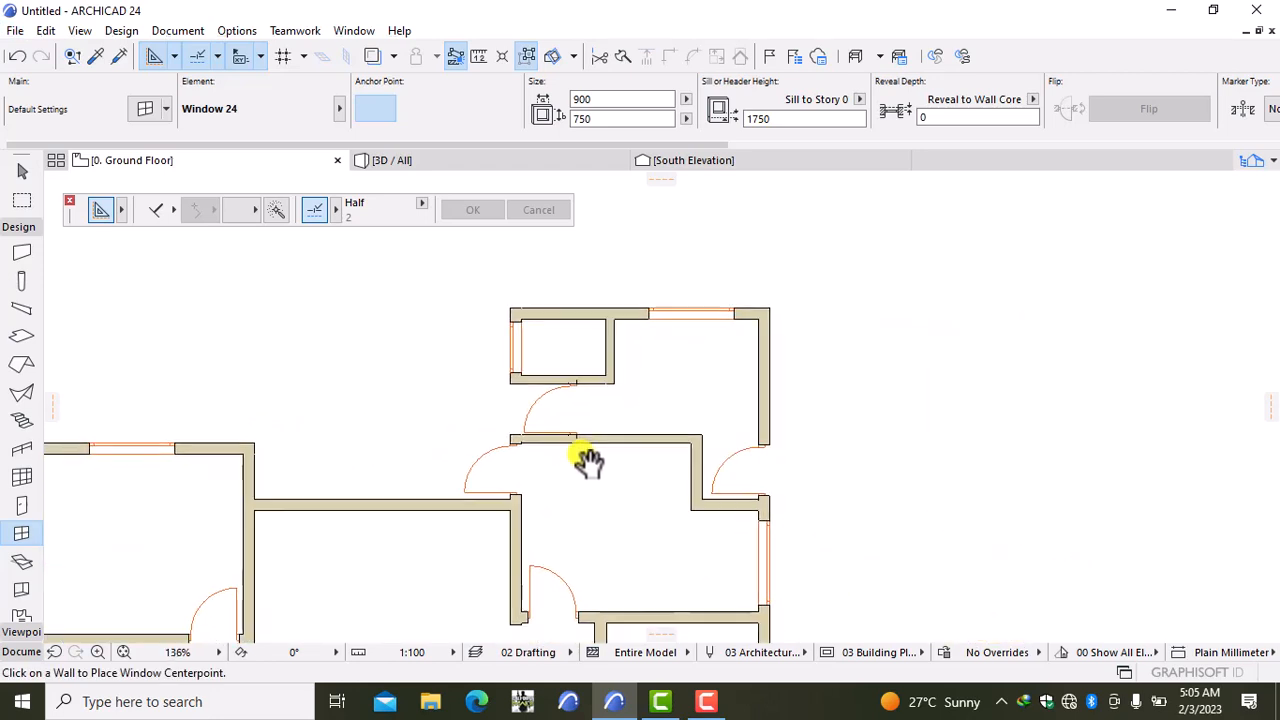
scroll(571, 454, "up", 2)
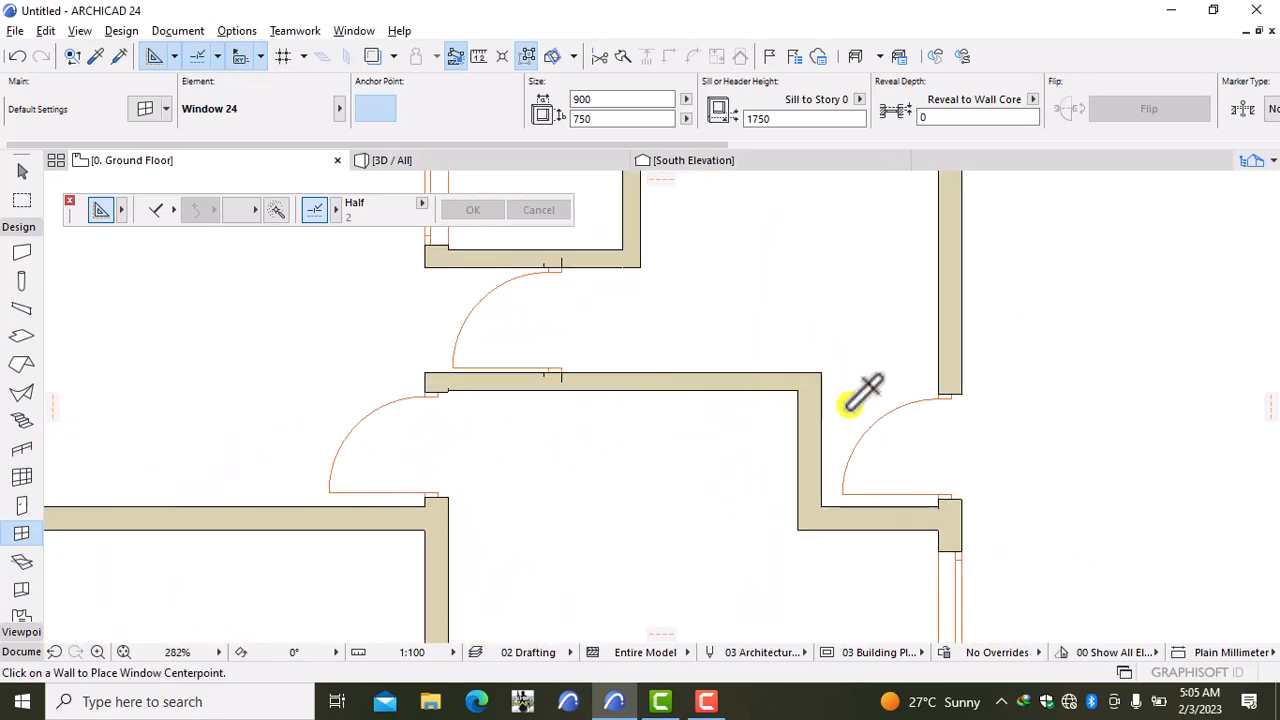
left_click(950, 390, "alt")
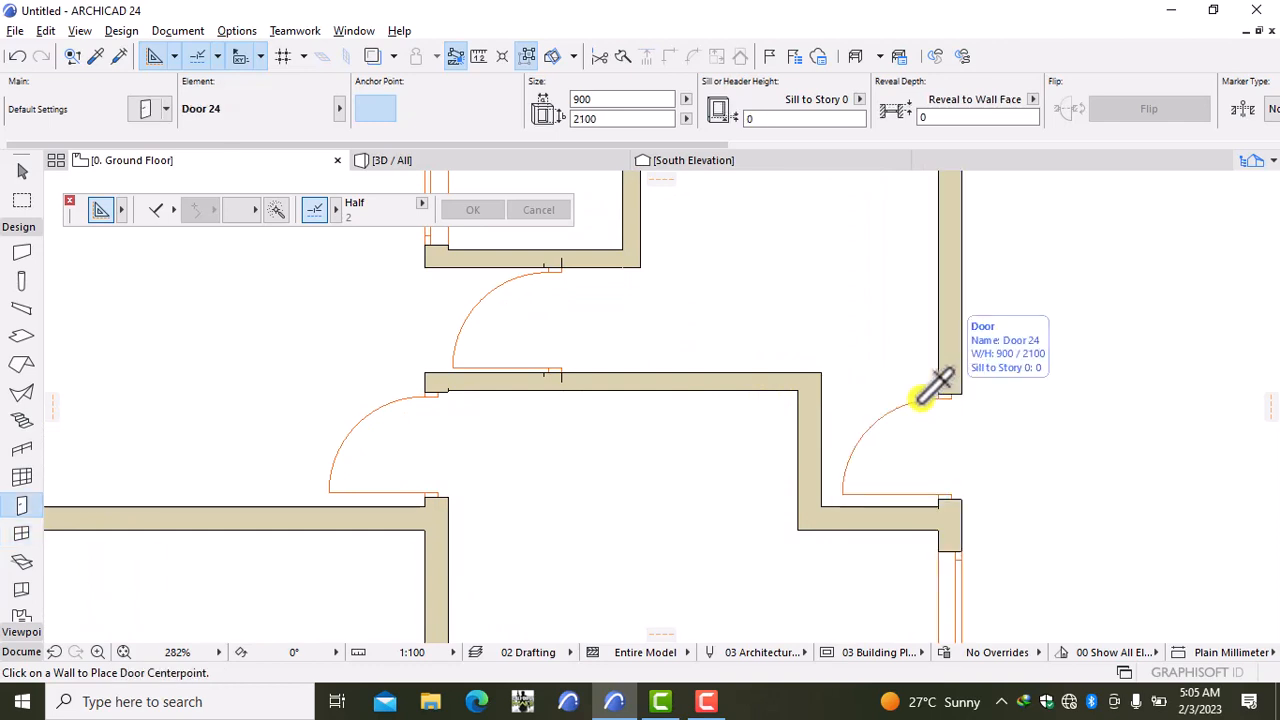
scroll(868, 343, "down", 2)
middle_click_drag(866, 343, 894, 527)
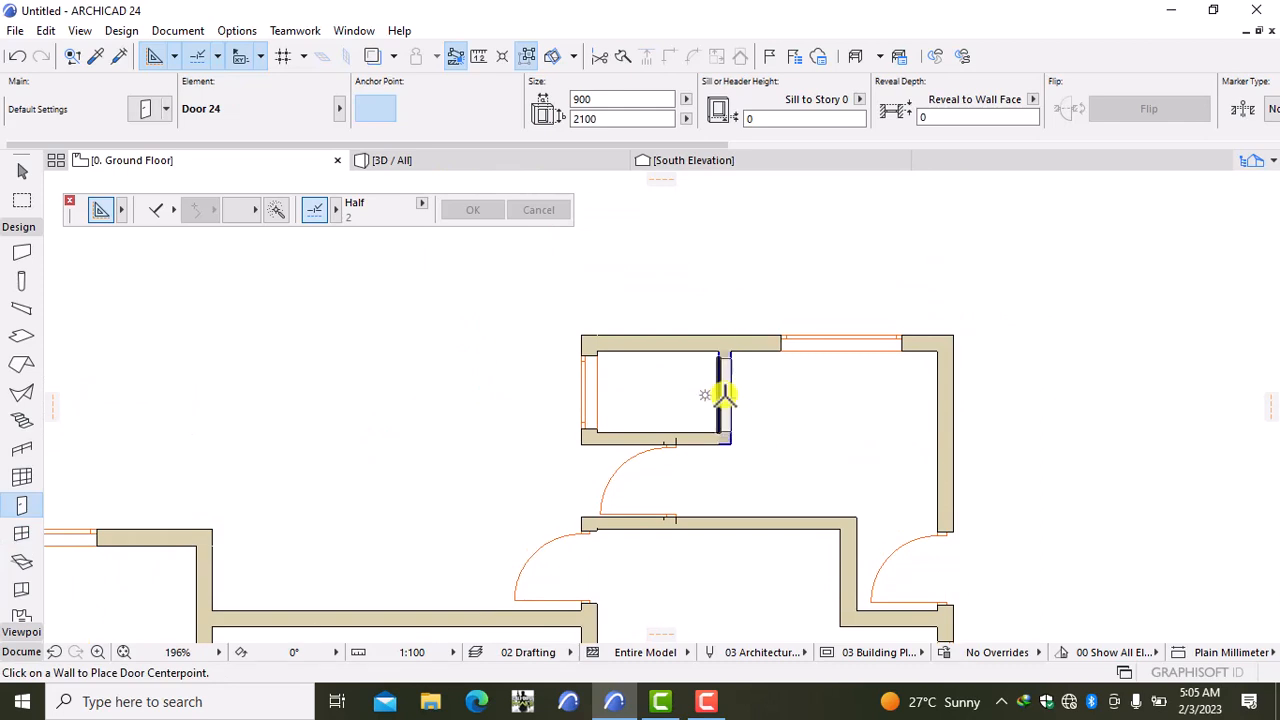
left_click(723, 391)
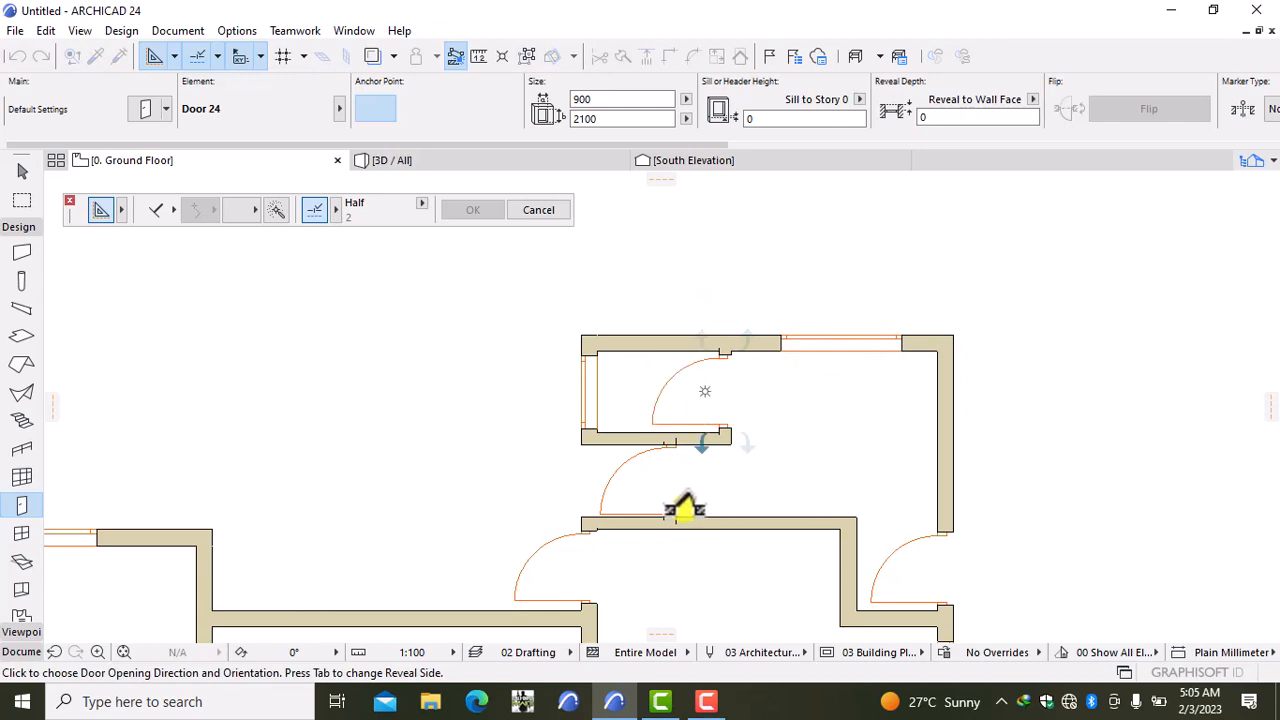
left_click(660, 245)
scroll(786, 430, "down", 3)
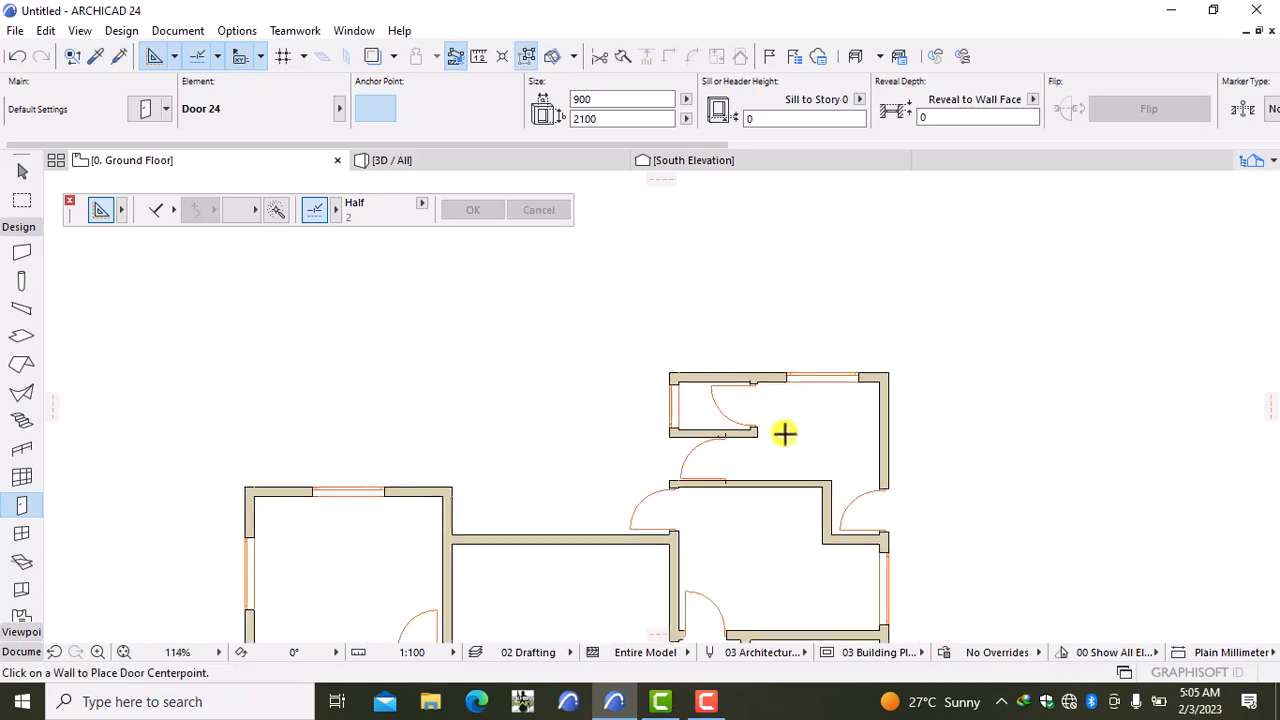
Step: Inspect the placed doors and windows across the whole floor plan and in the 3D view, and return to the ground floor plan
scroll(778, 444, "down", 5)
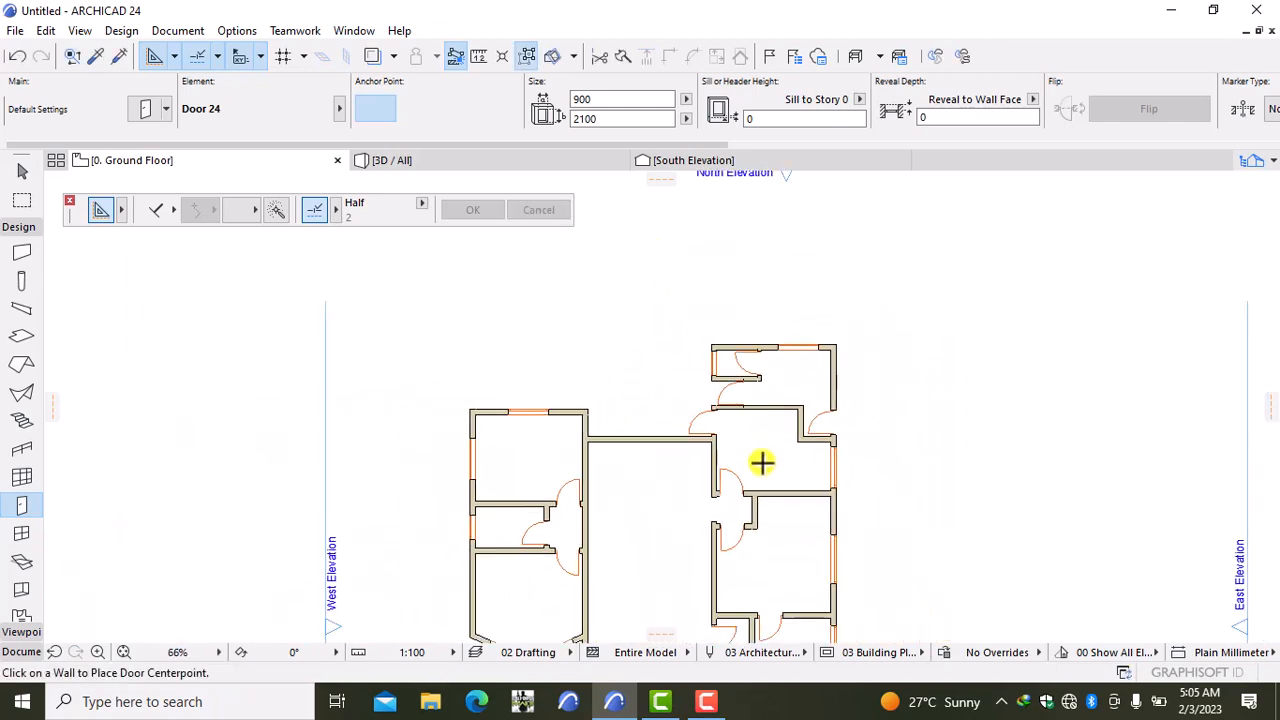
middle_click_drag(761, 476, 753, 378)
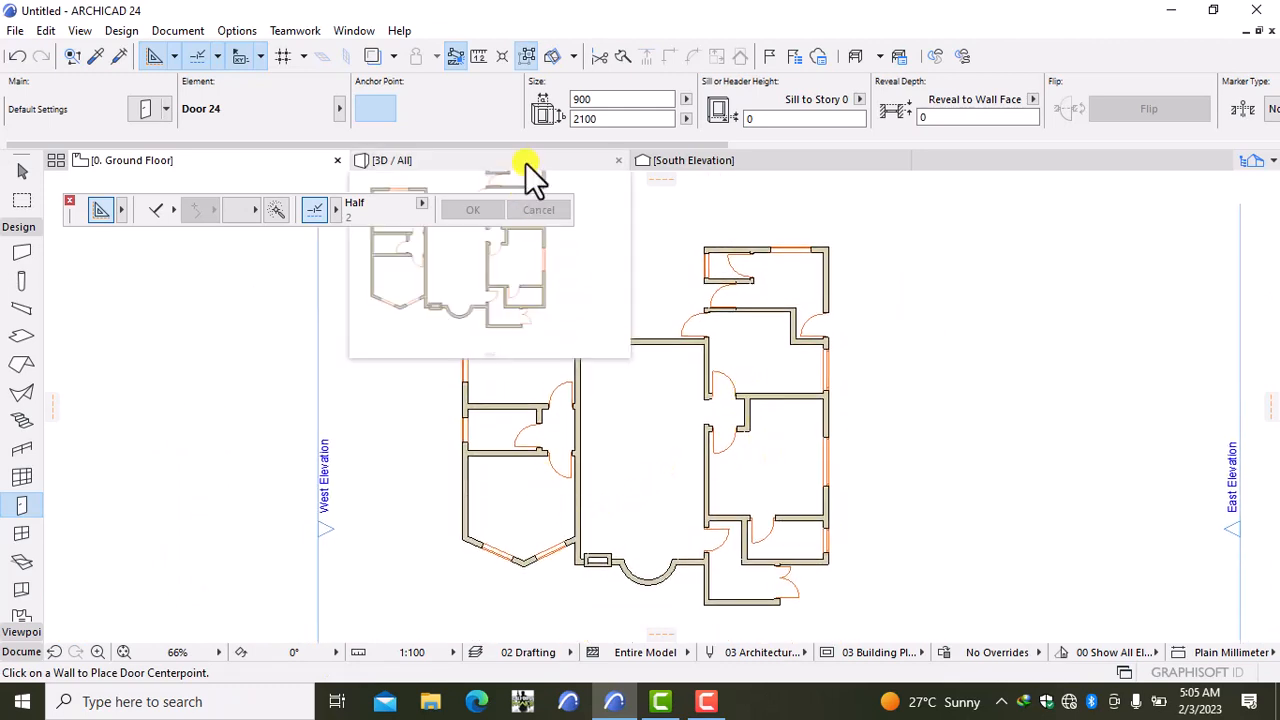
left_click(525, 162)
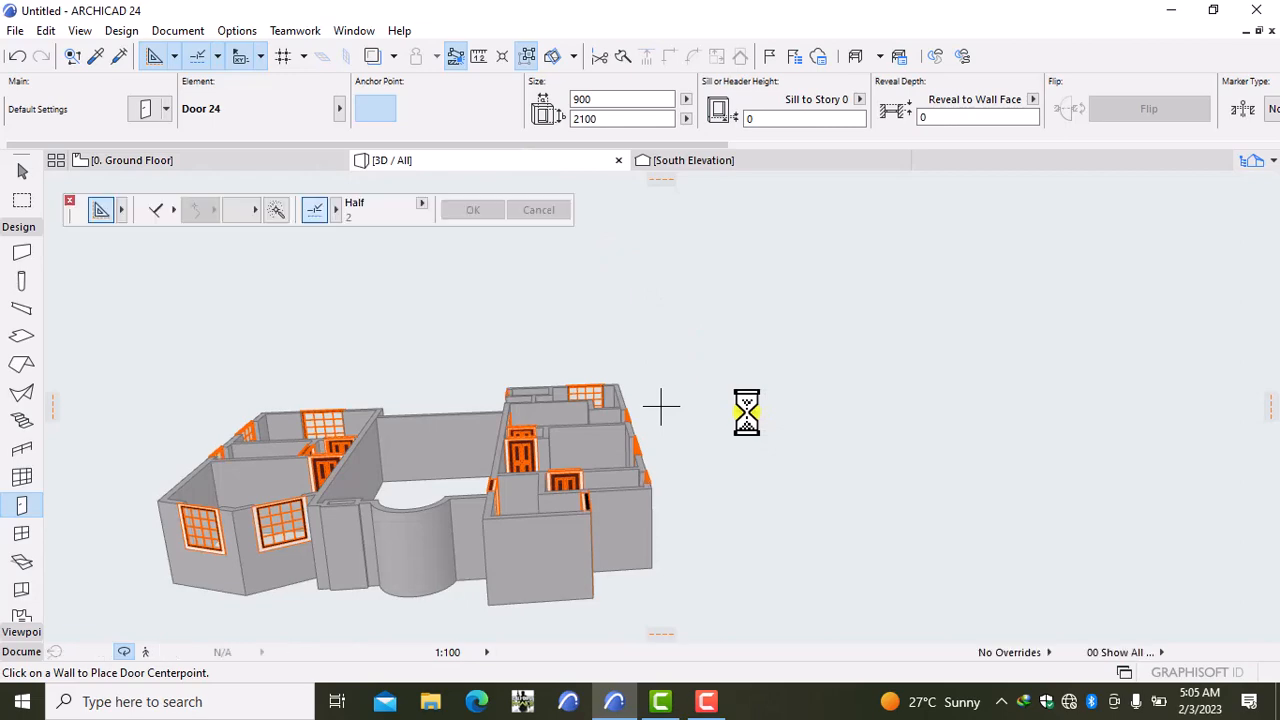
right_click(857, 436)
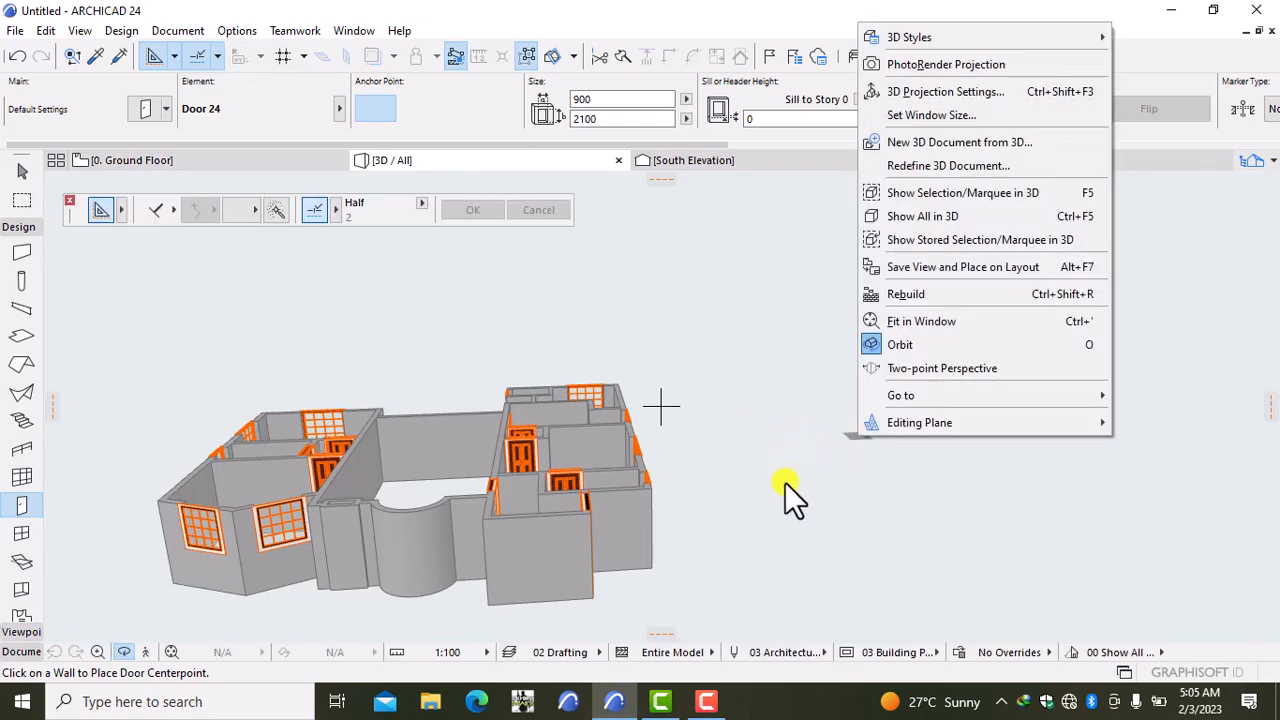
key("o")
left_click_drag(785, 480, 761, 400)
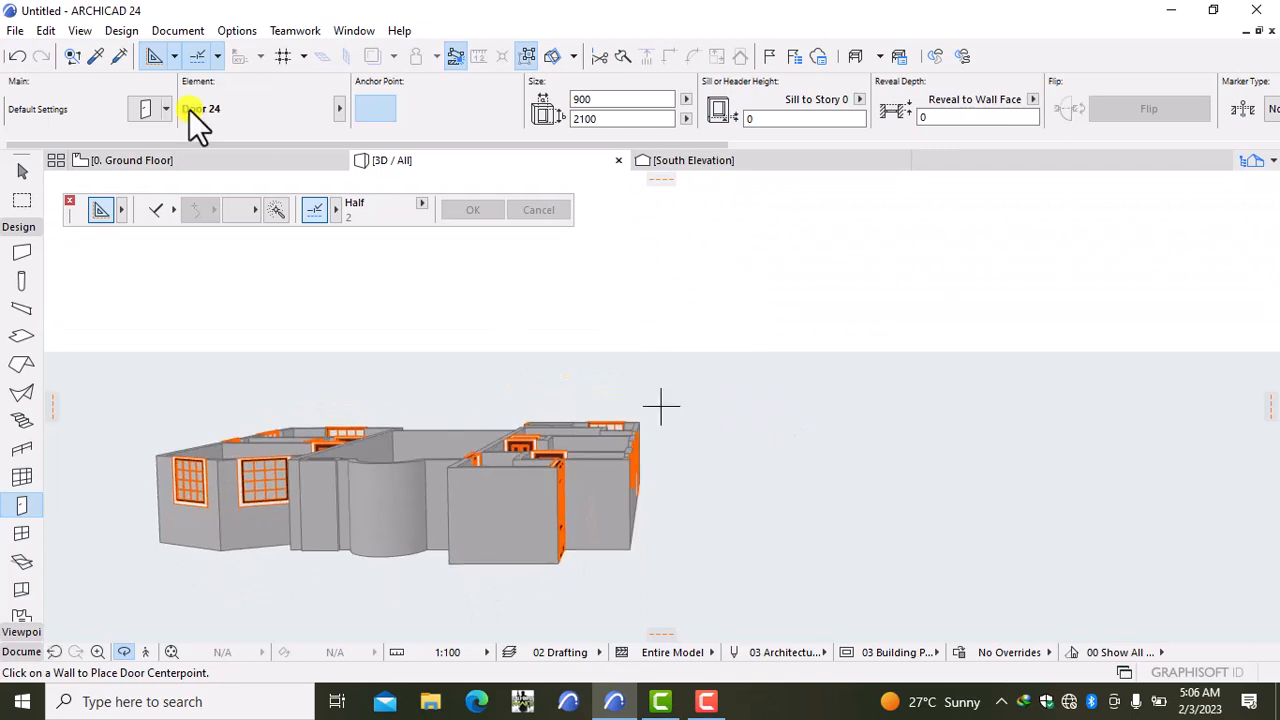
left_click(186, 163)
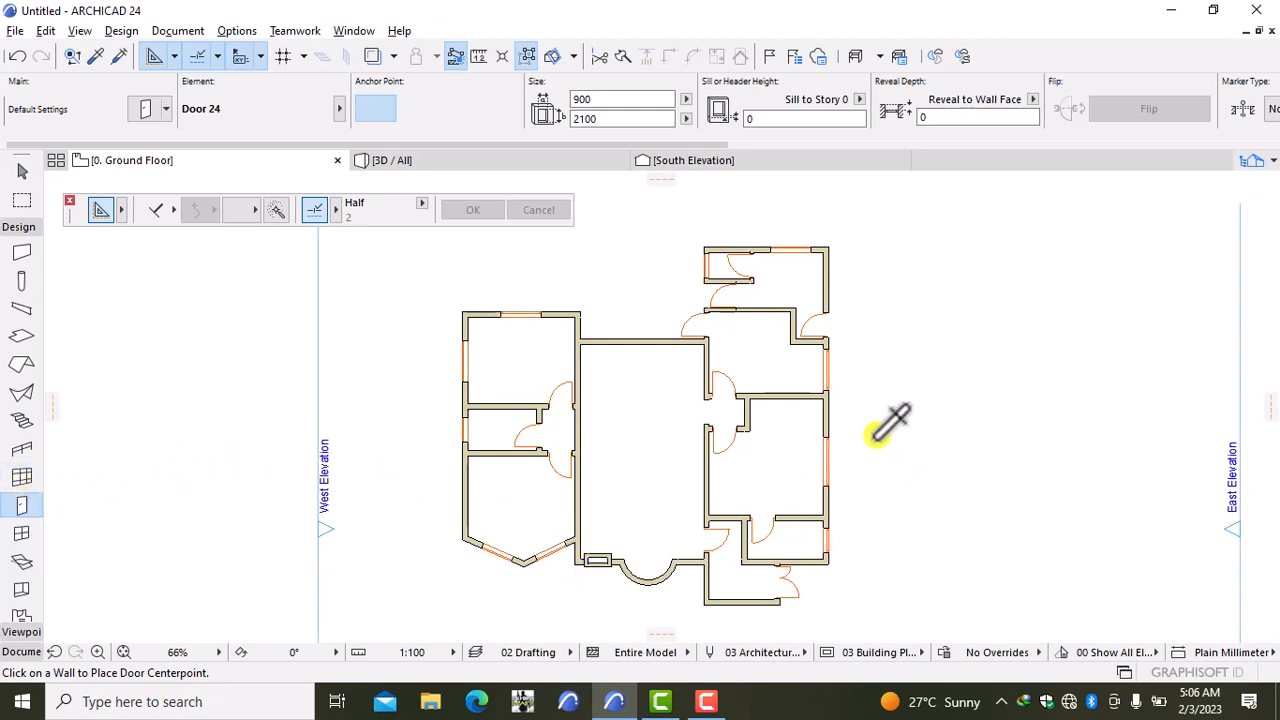
Step: Pick up the 1800 by 1250 window's settings and try placing it in the curved bay wall, testing center and side anchor points
left_click(829, 436, "alt")
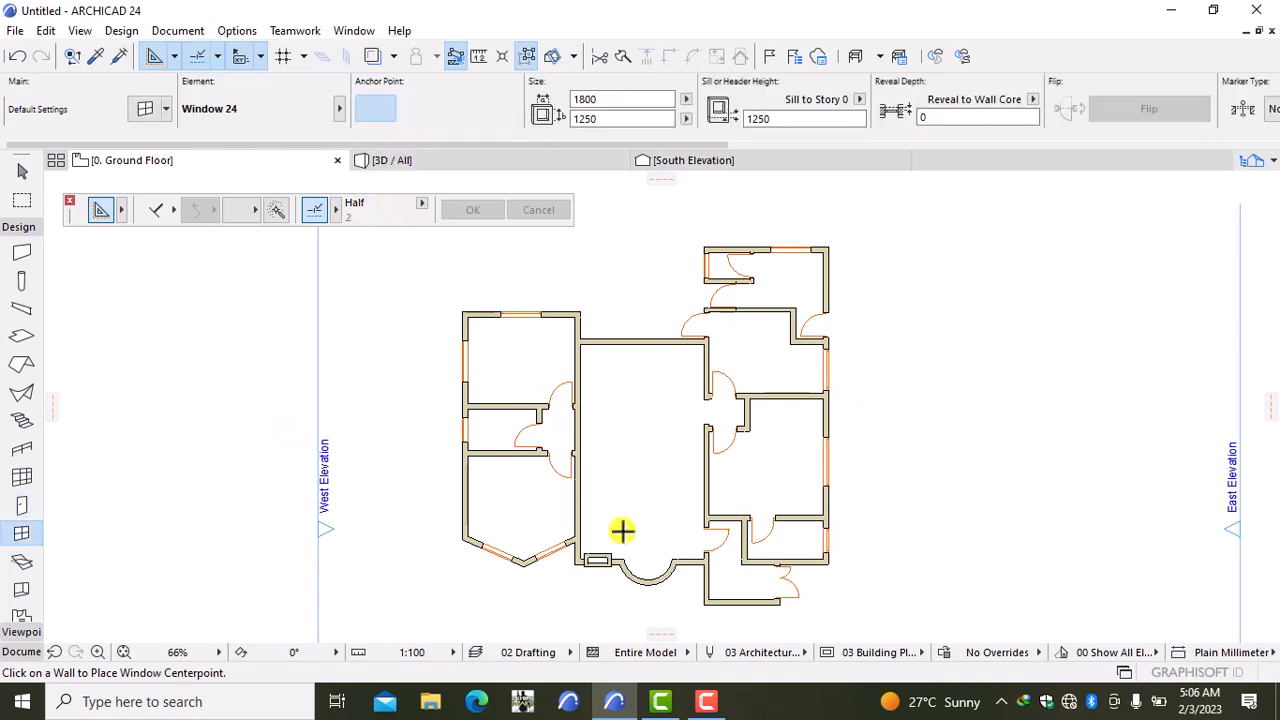
middle_click_drag(640, 550, 482, 434)
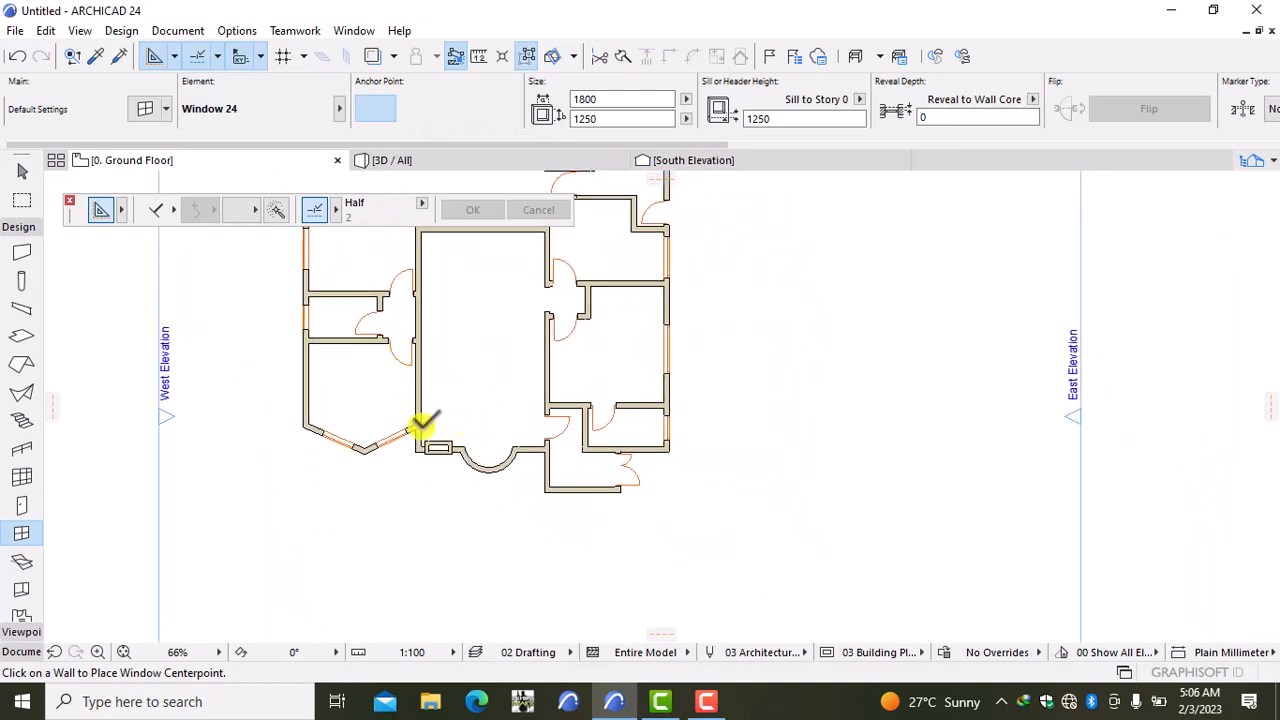
scroll(437, 437, "up", 3)
scroll(437, 441, "up", 1)
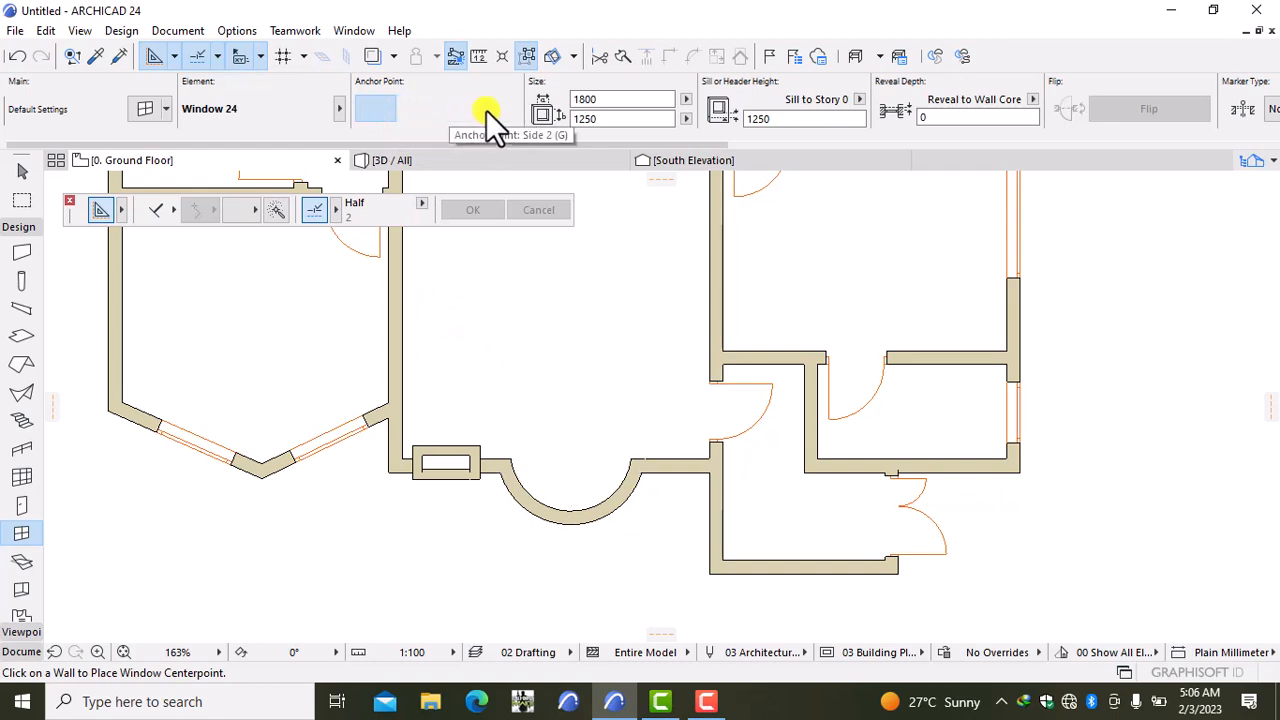
left_click(420, 112)
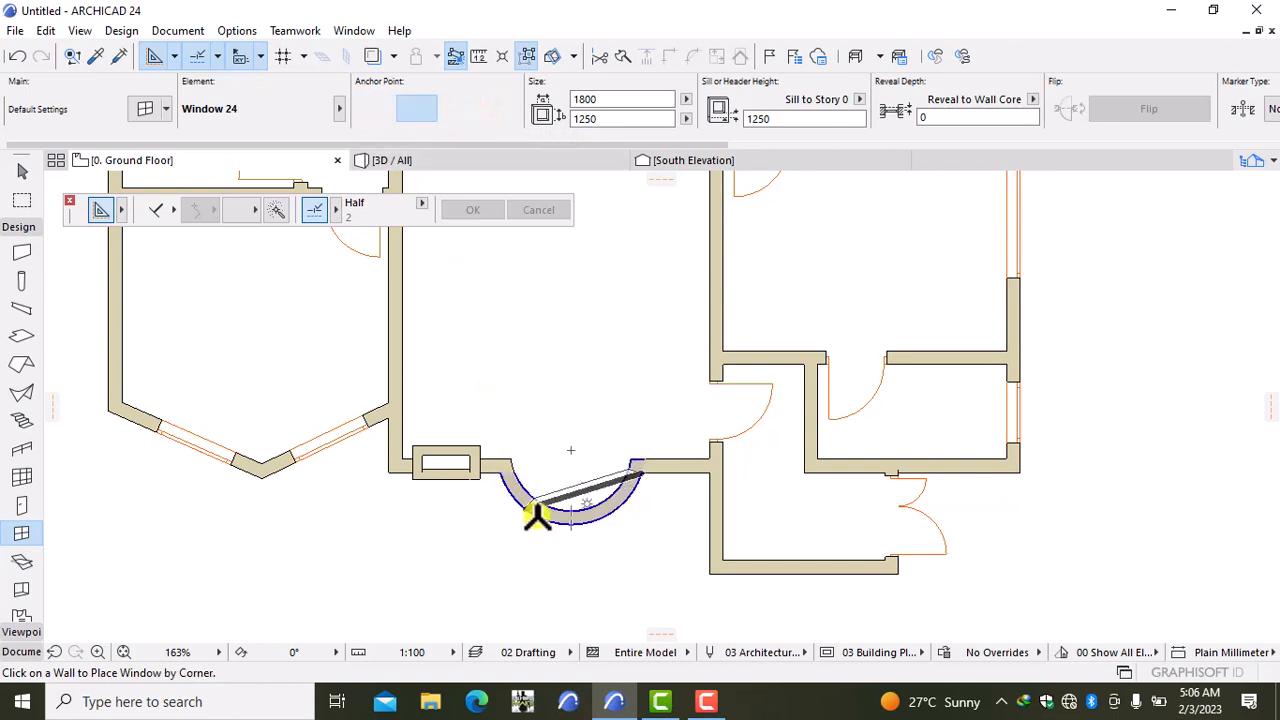
left_click(572, 511)
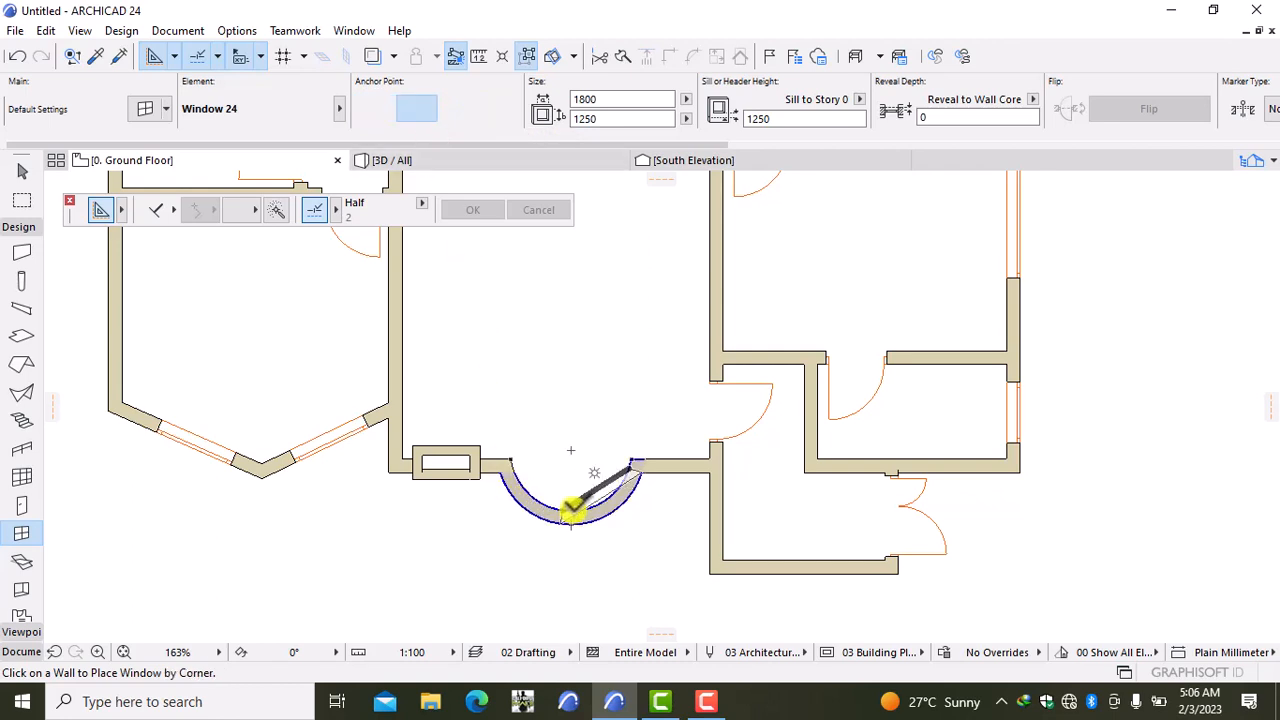
left_click(455, 116)
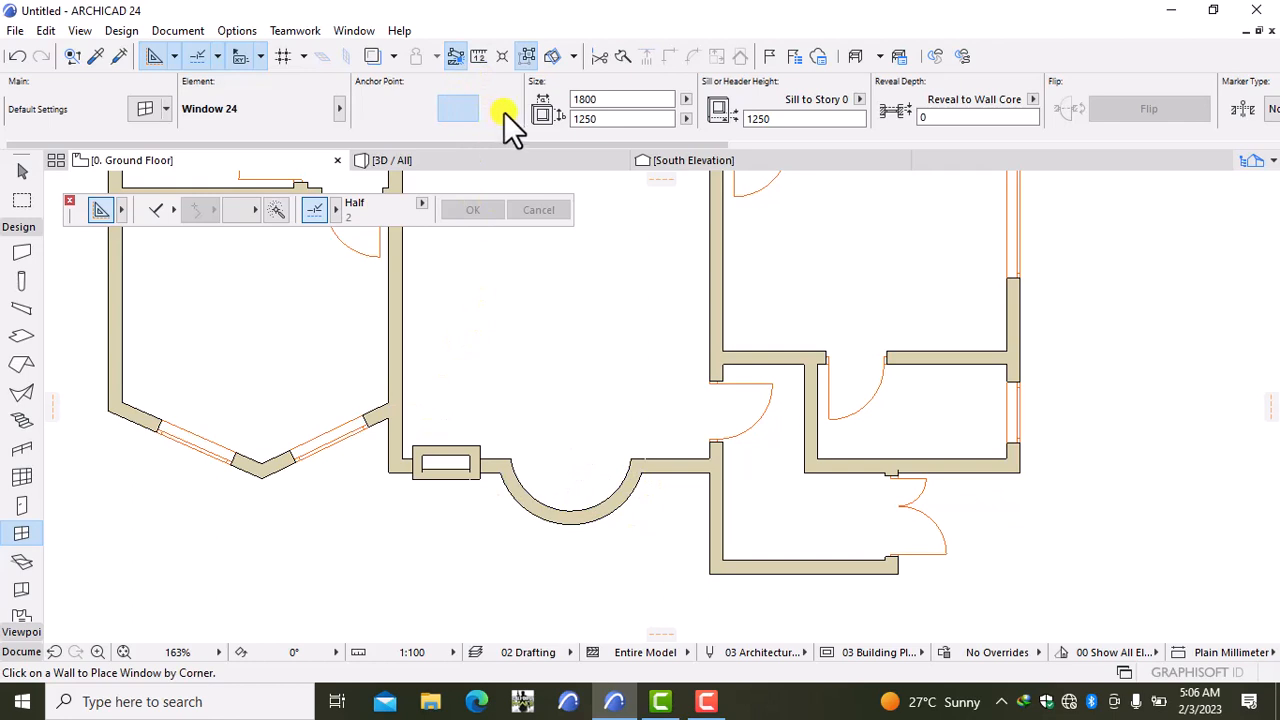
left_click(415, 110)
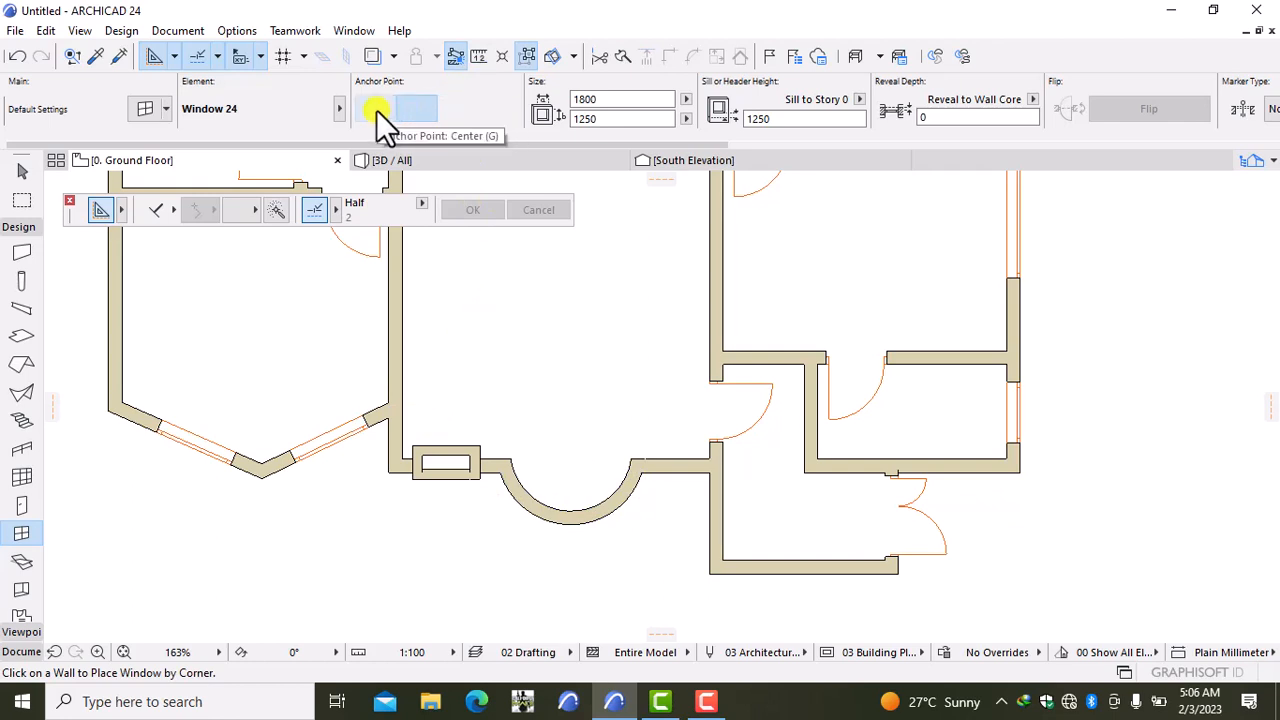
left_click(376, 110)
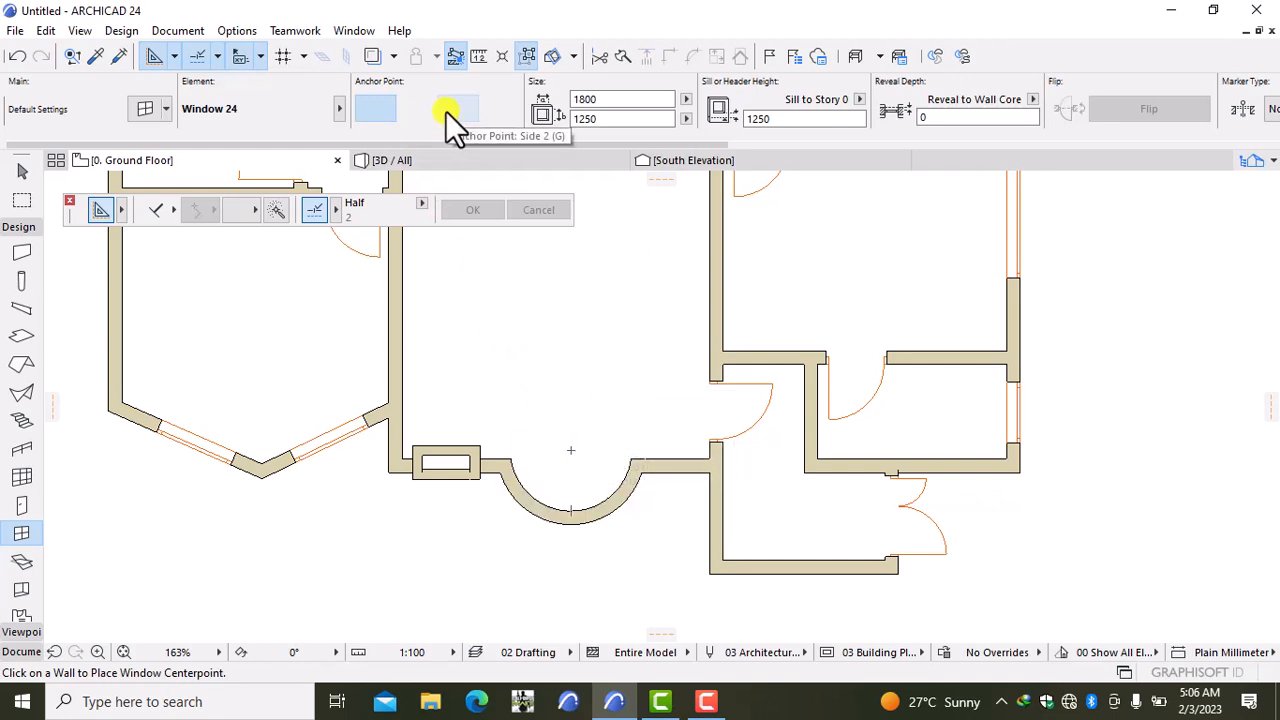
left_click(422, 108)
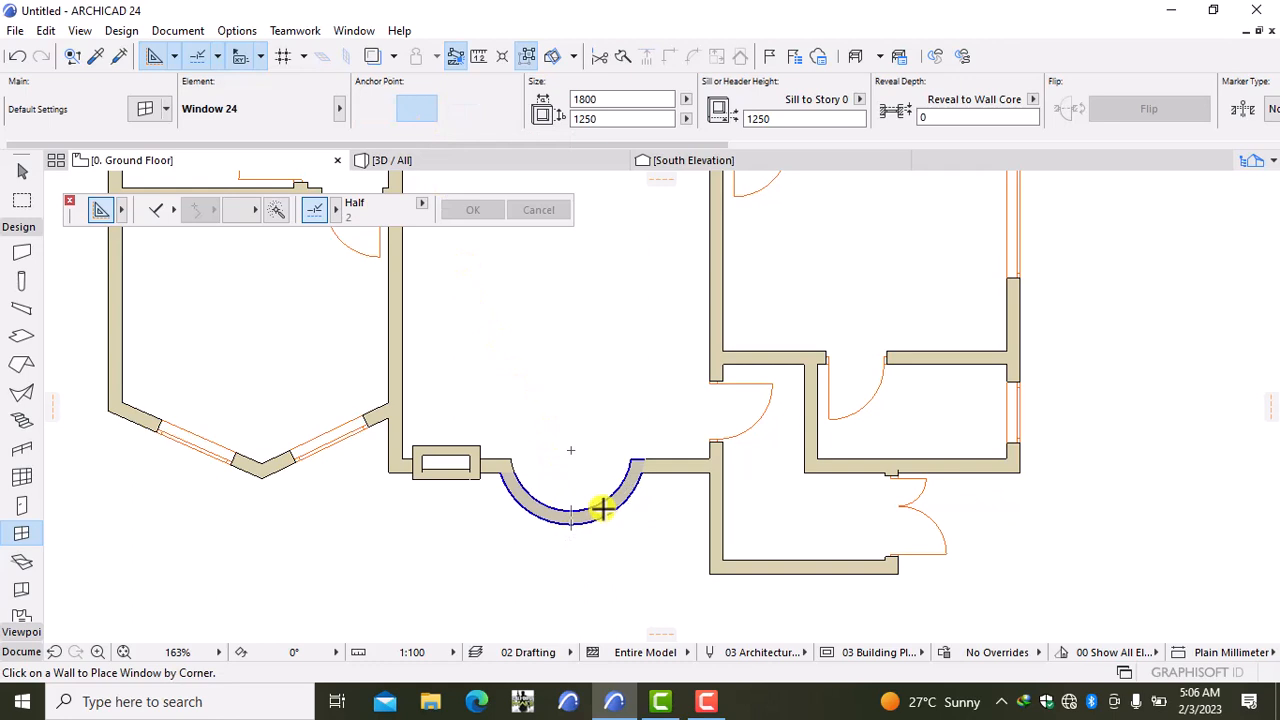
left_click(707, 702)
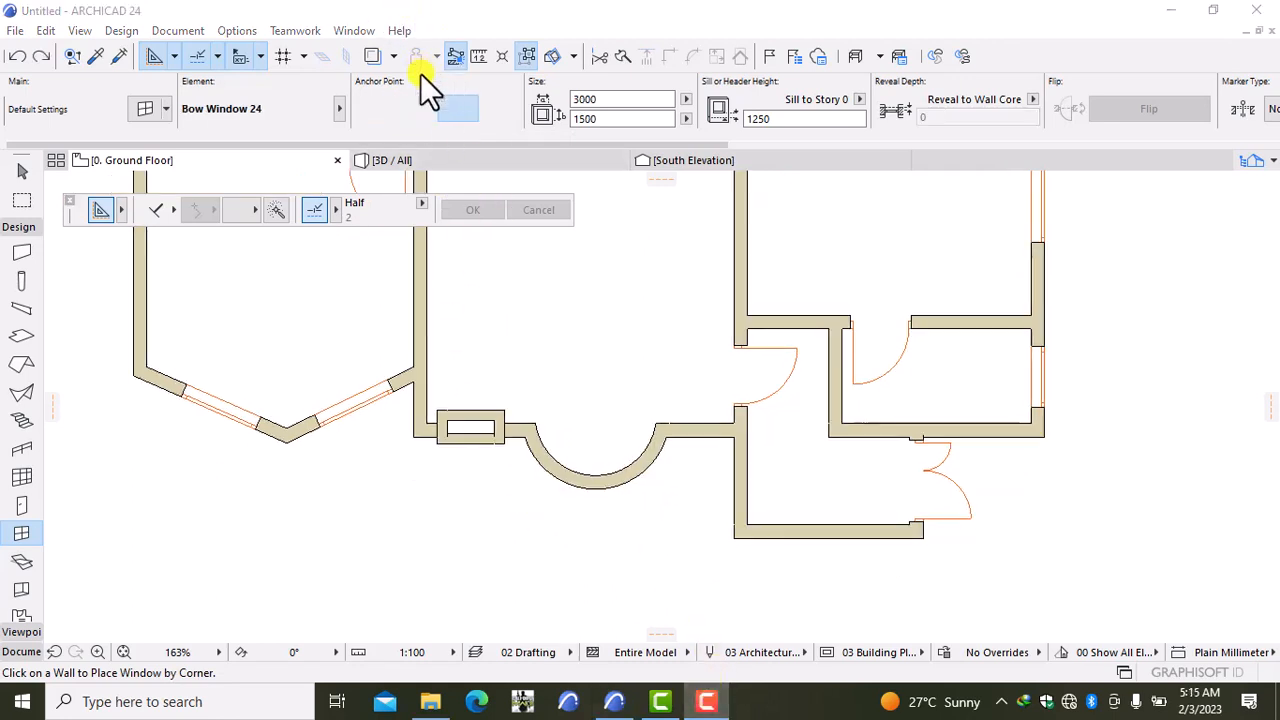
Step: Examine the full floor plan and orbit around the 3D model to check the doors and windows from several sides
scroll(607, 290, "down", 3)
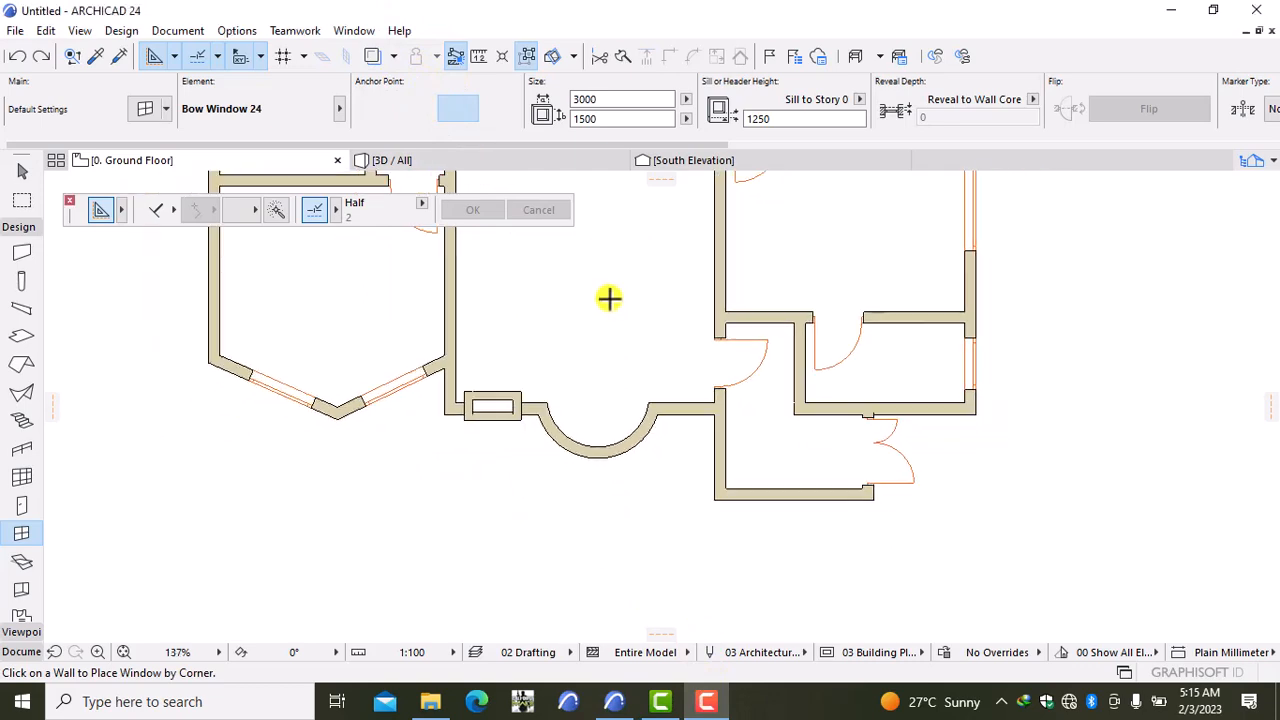
middle_click_drag(601, 291, 569, 477)
scroll(526, 385, "down", 2)
scroll(526, 385, "down", 1)
middle_click_drag(528, 363, 515, 455)
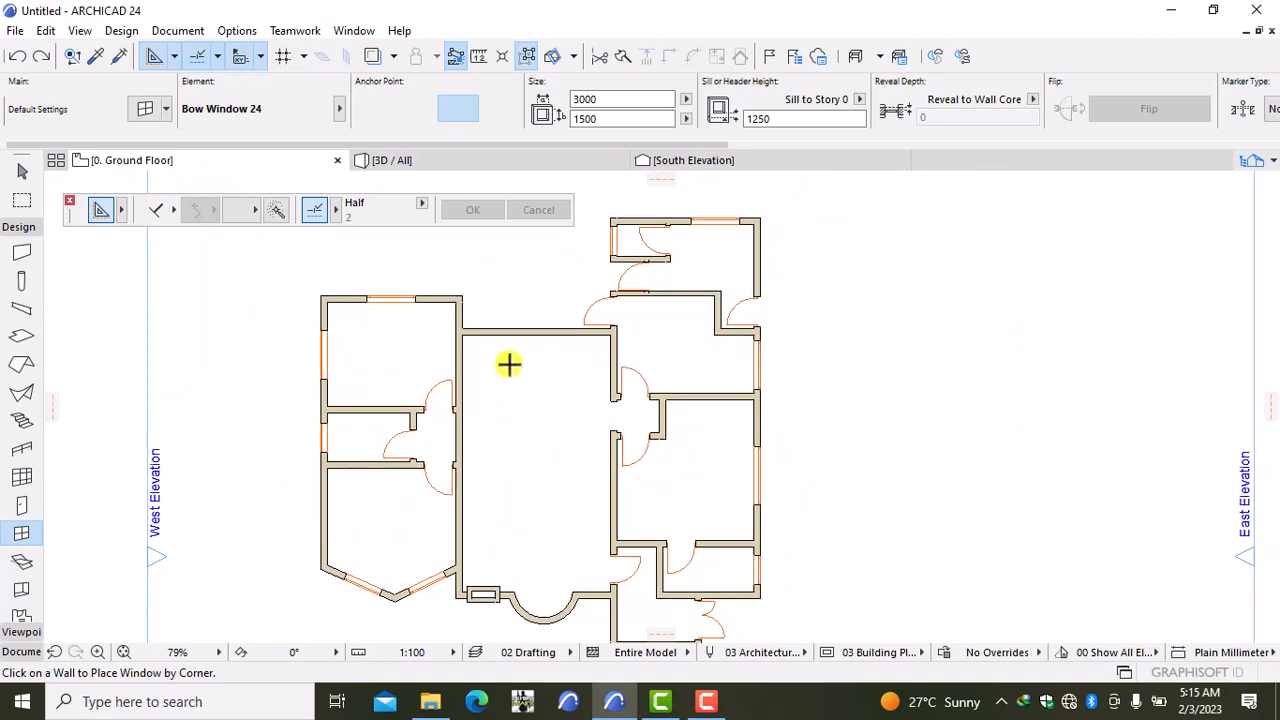
middle_click_drag(509, 364, 421, 362)
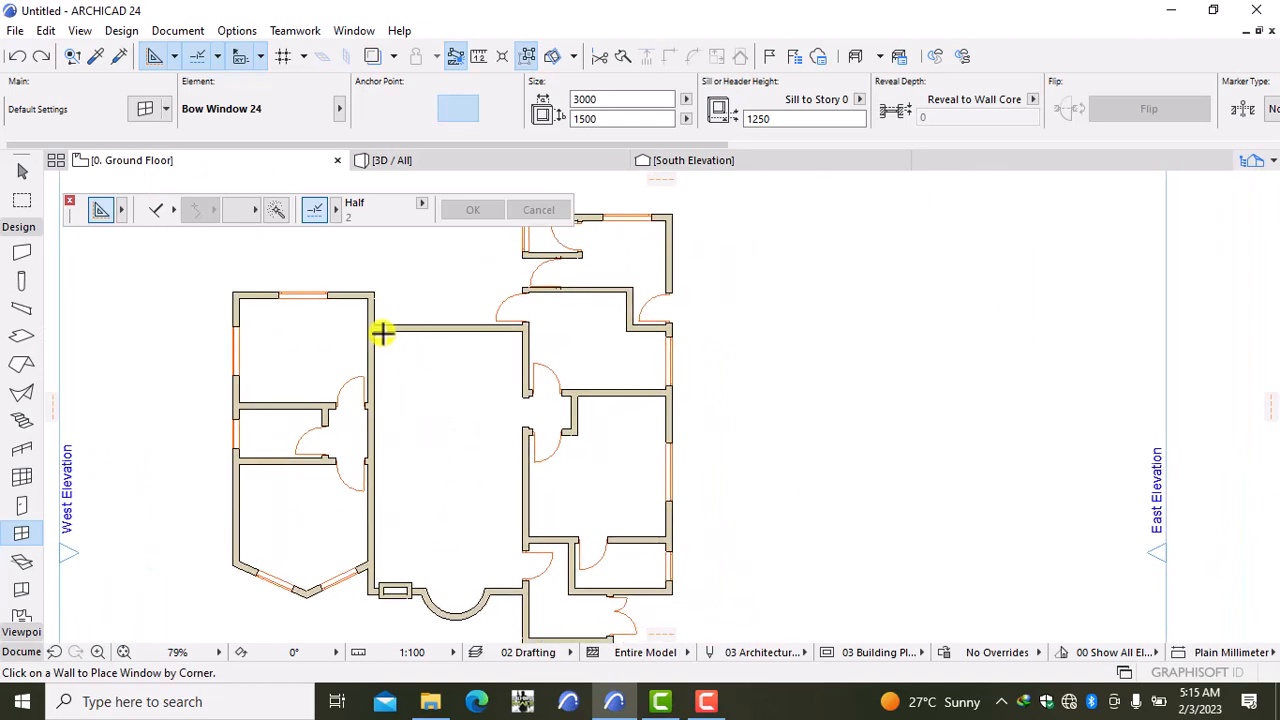
left_click(421, 159)
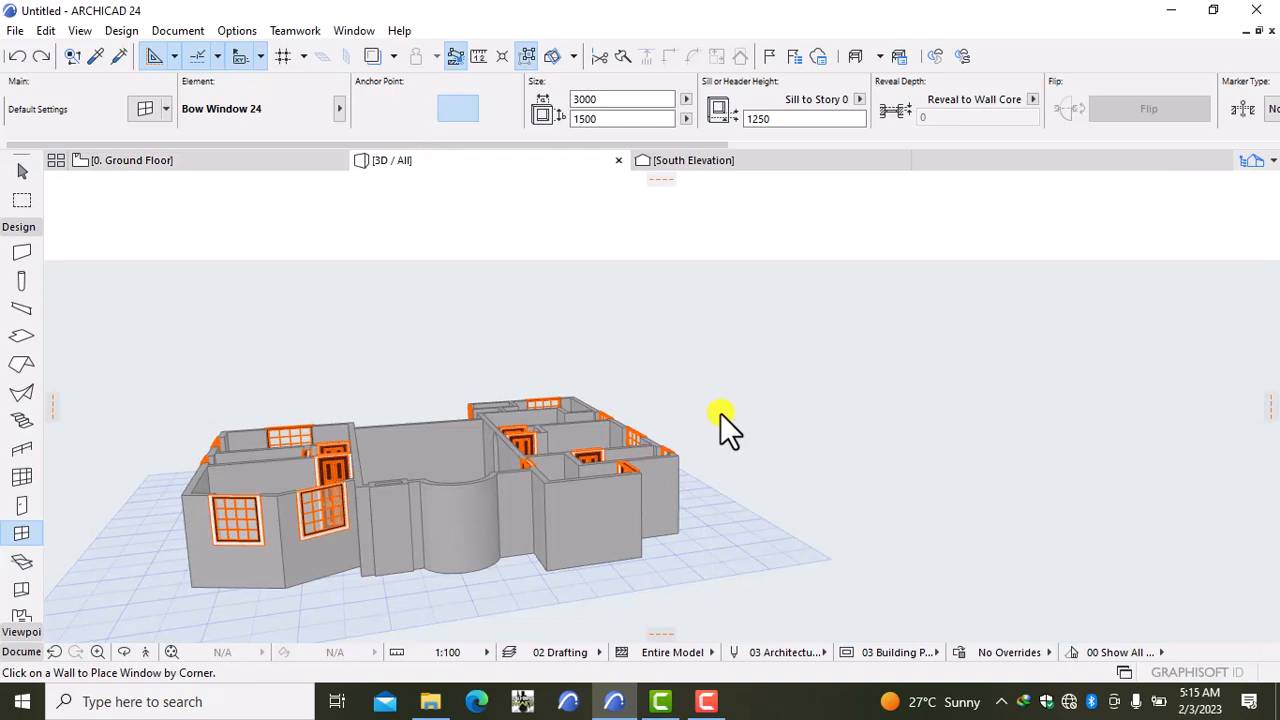
right_click(740, 361)
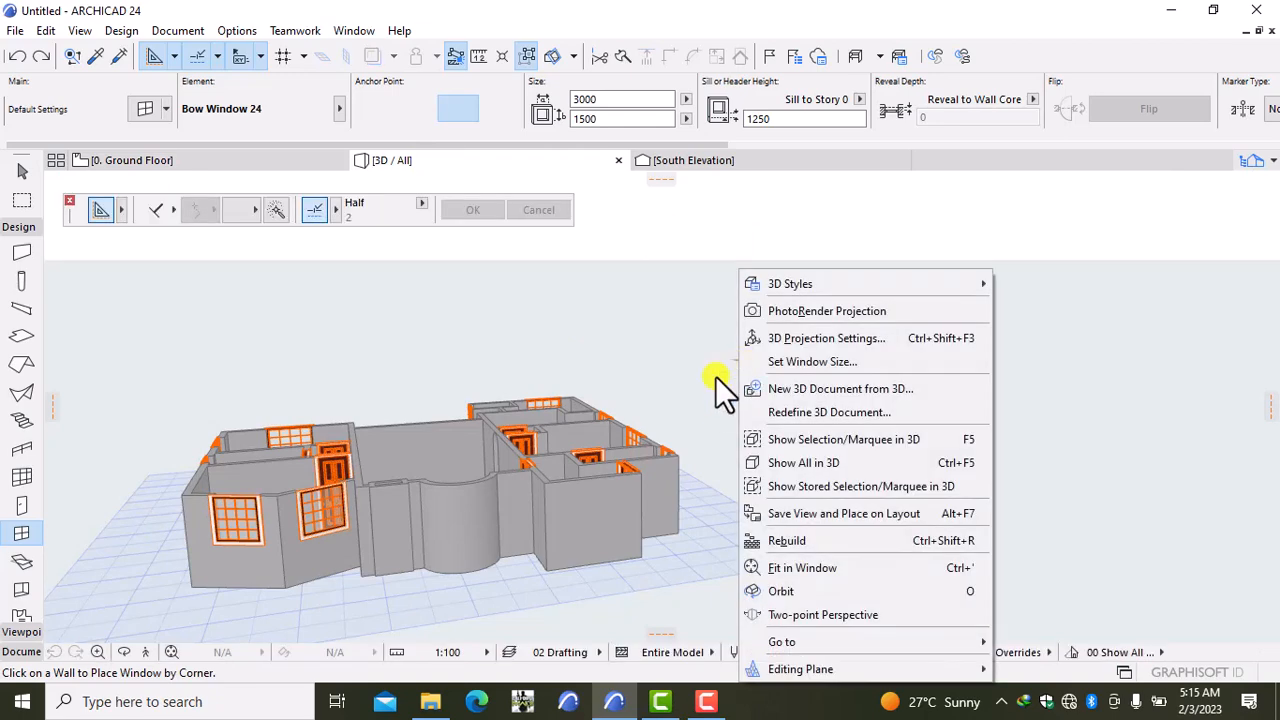
left_click(768, 589)
left_click_drag(920, 371, 1186, 300)
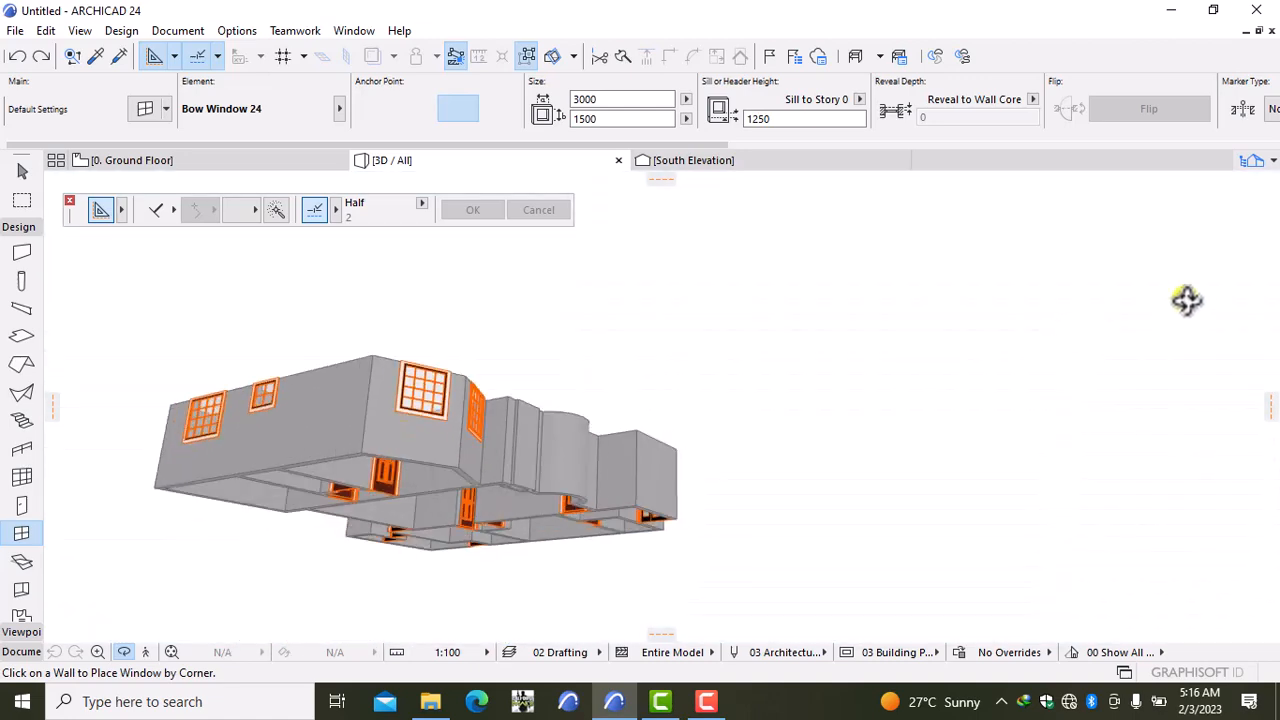
left_click_drag(1074, 271, 771, 434)
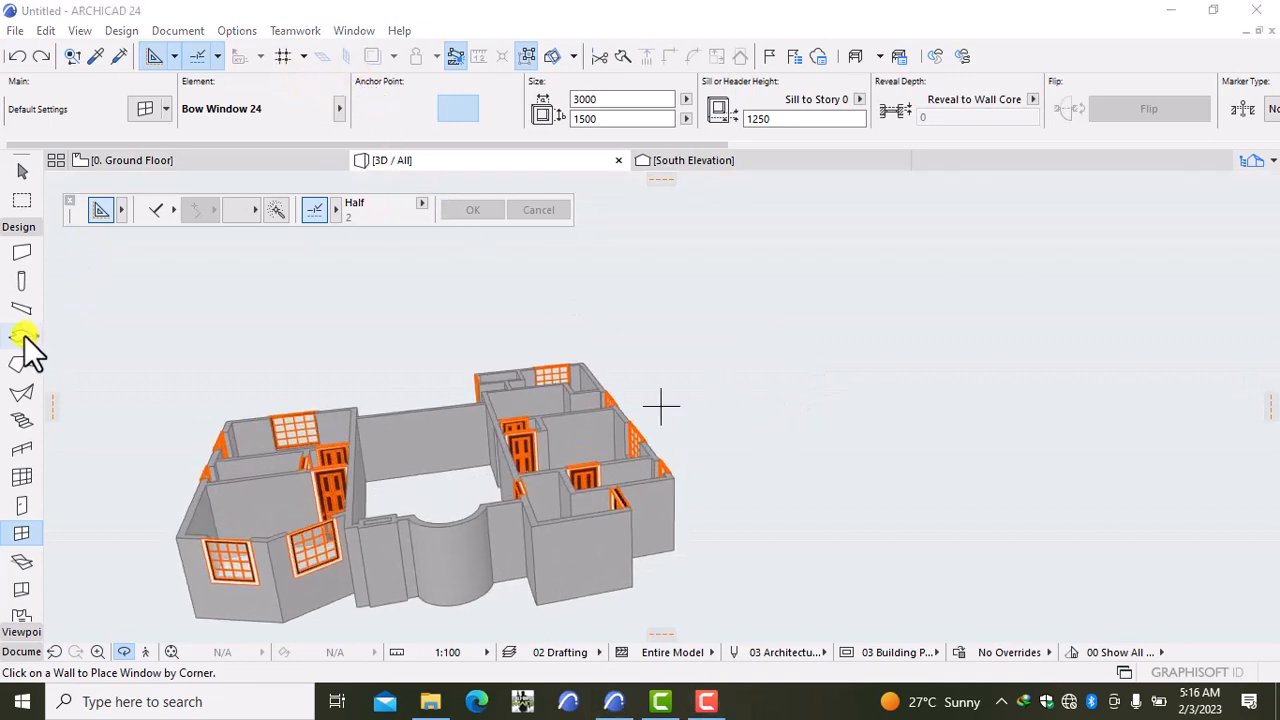
Step: On the ground floor plan, set the slab defaults to a basic Concrete - Structural structure 150 mm thick
left_click(211, 159)
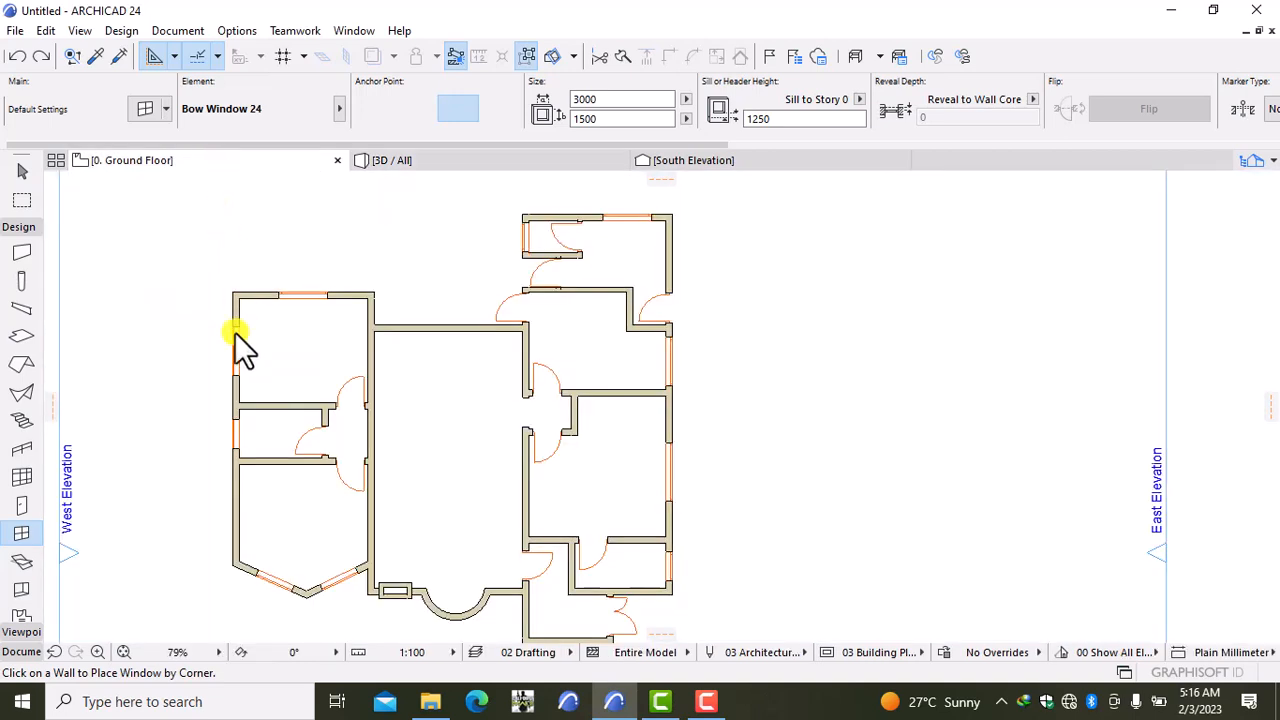
left_click(16, 334)
double_click(16, 332)
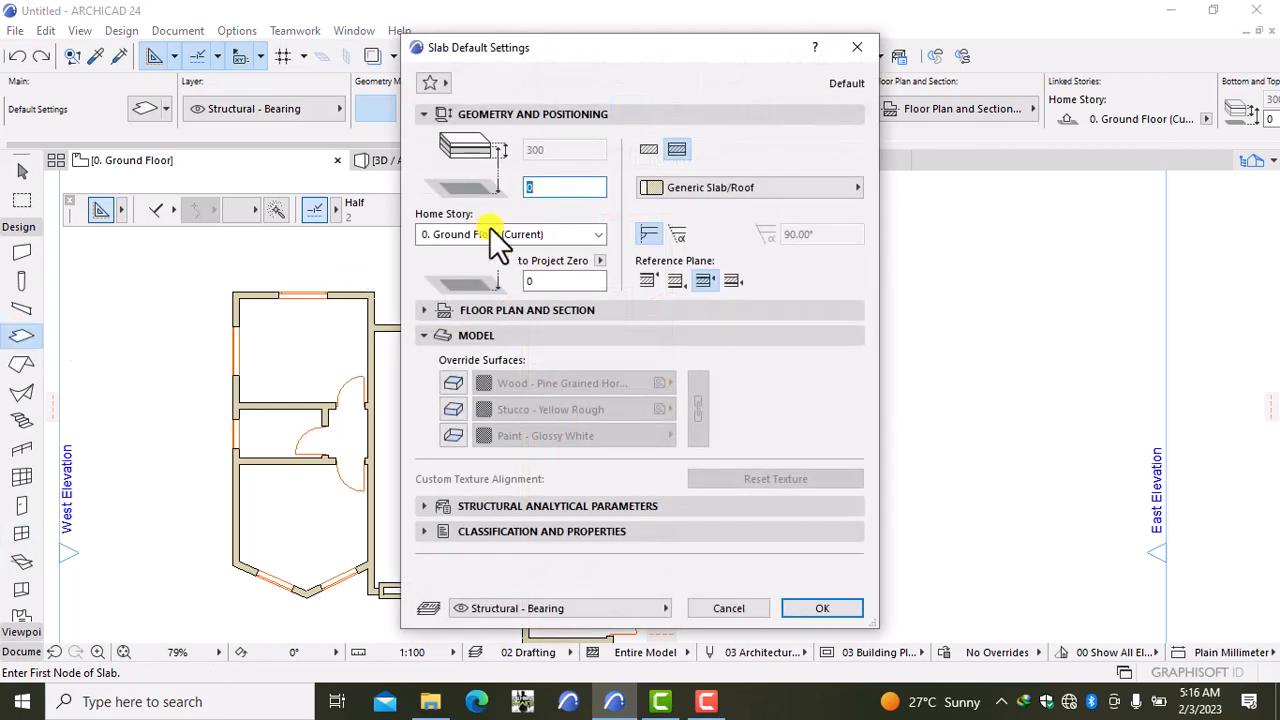
left_click(649, 149)
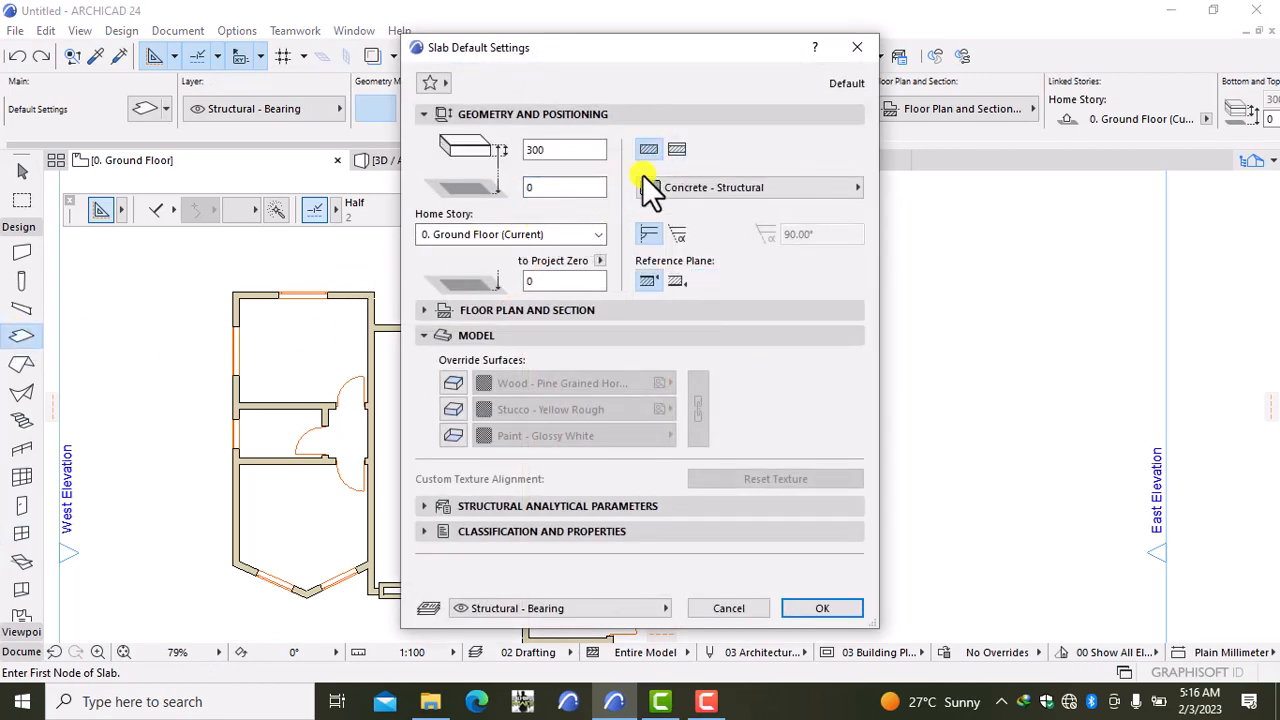
left_click(584, 149)
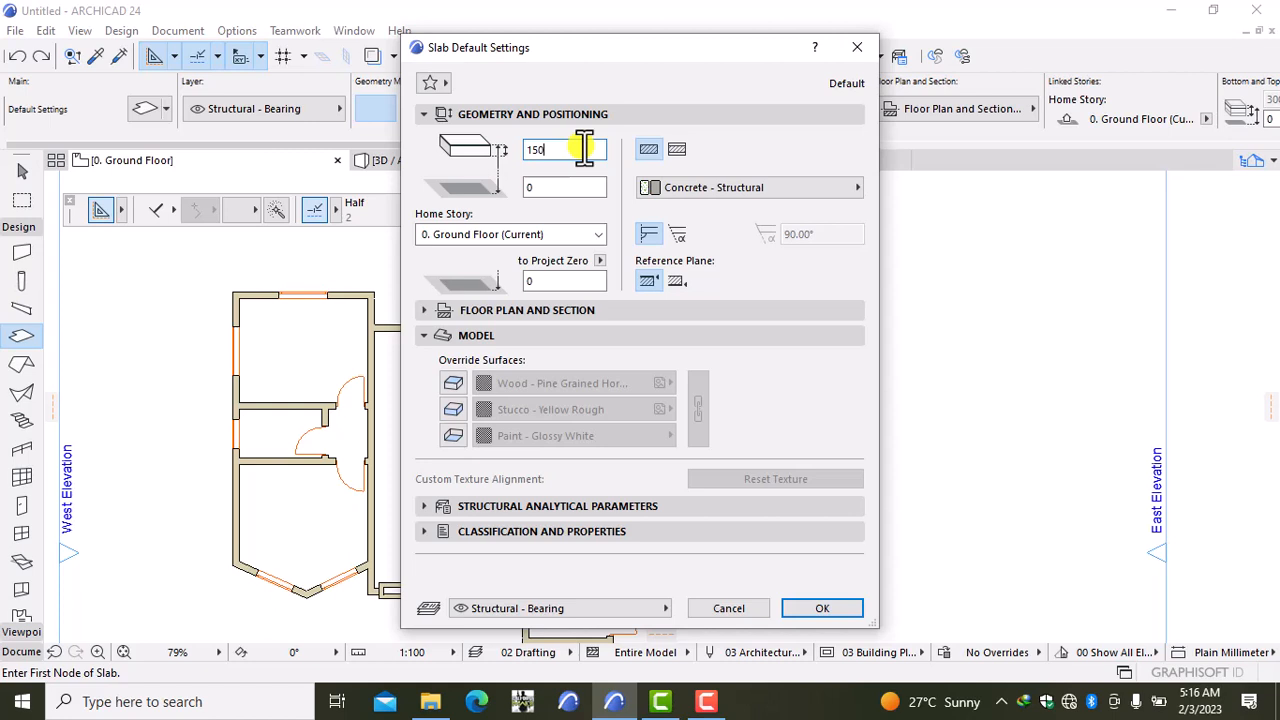
Step: Override the slab's top surface with Floorboards - 01, its edge with Stucco - Yellow Rough and its bottom with Paint - Glossy White
left_click(453, 383)
left_click(531, 383)
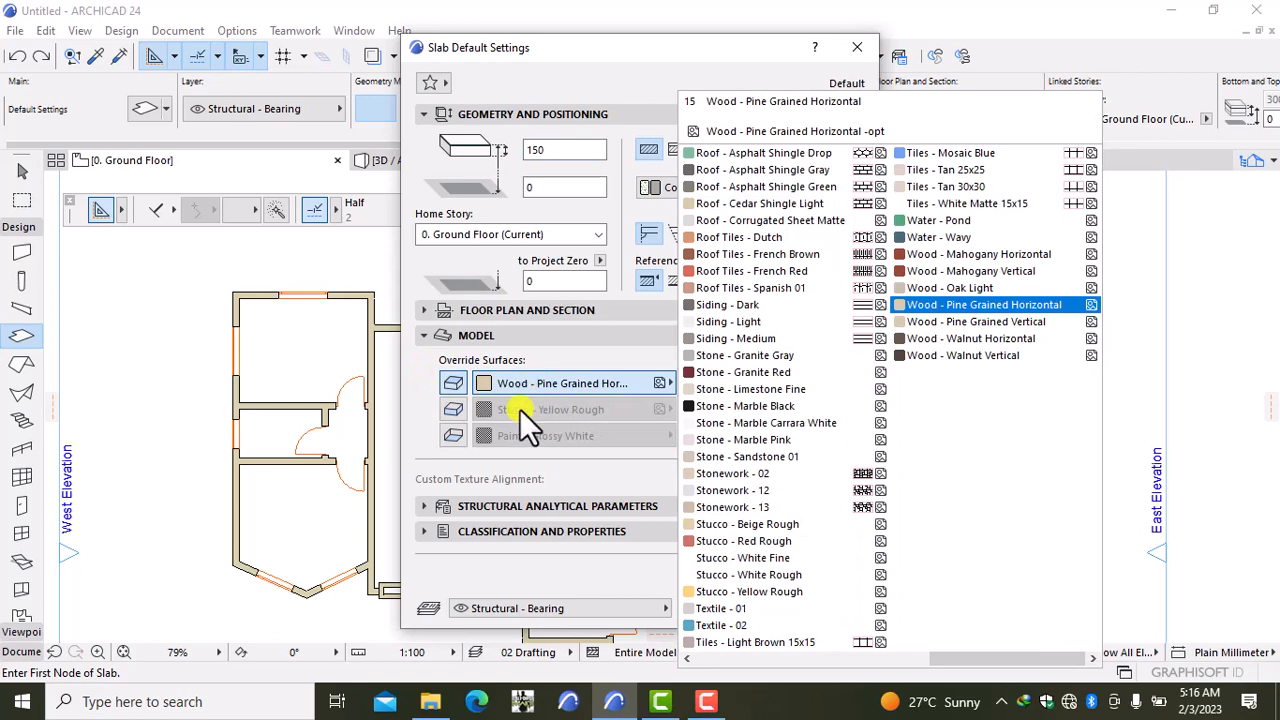
left_click(807, 659)
left_click(748, 659)
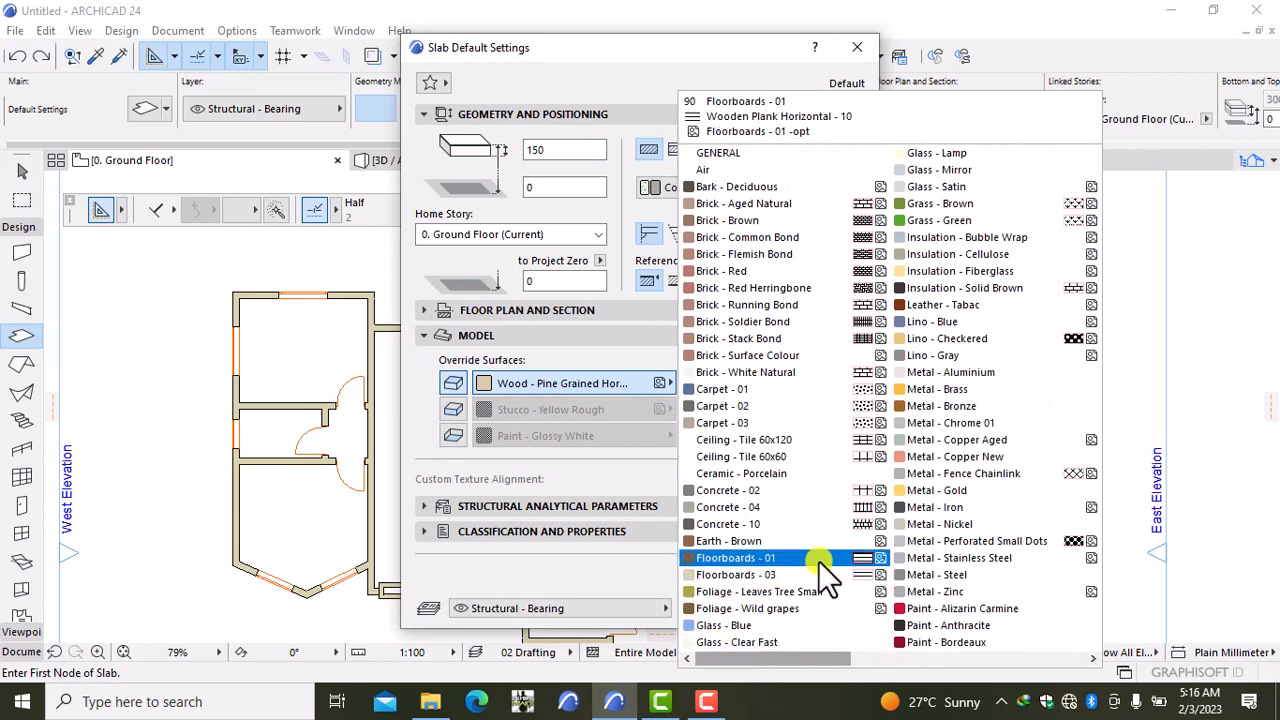
left_click(820, 559)
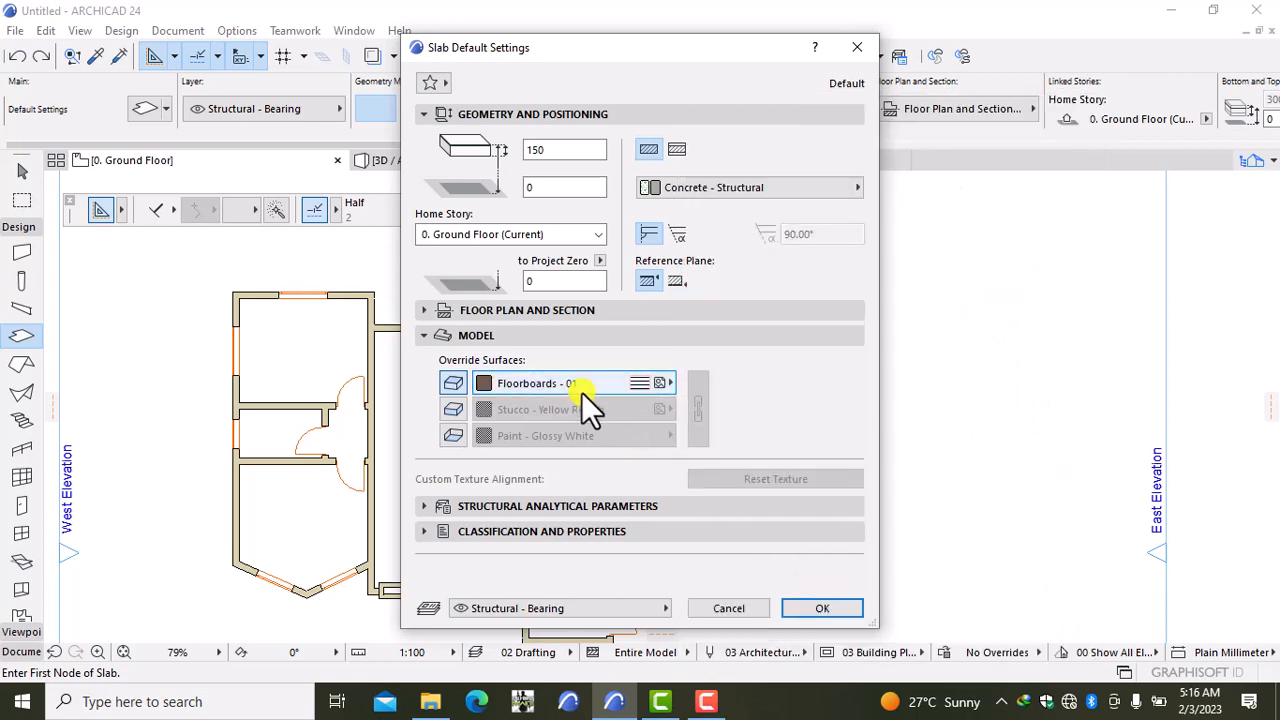
left_click(454, 414)
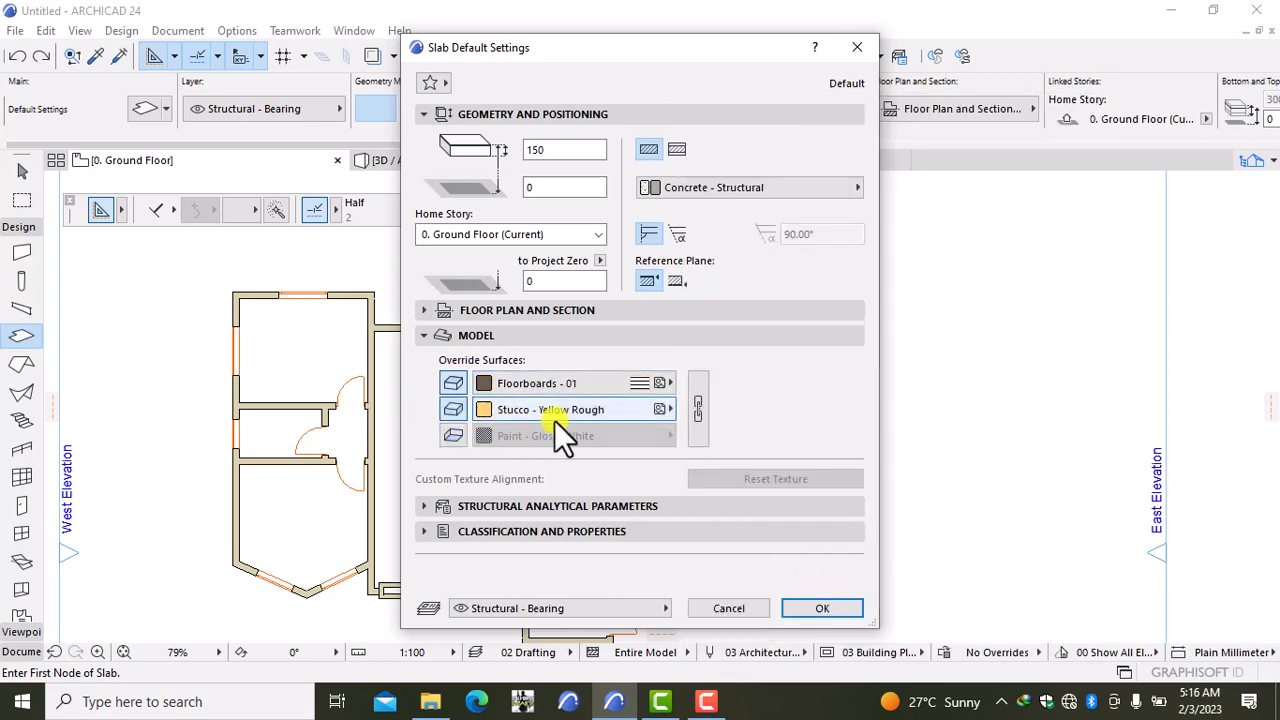
left_click(452, 433)
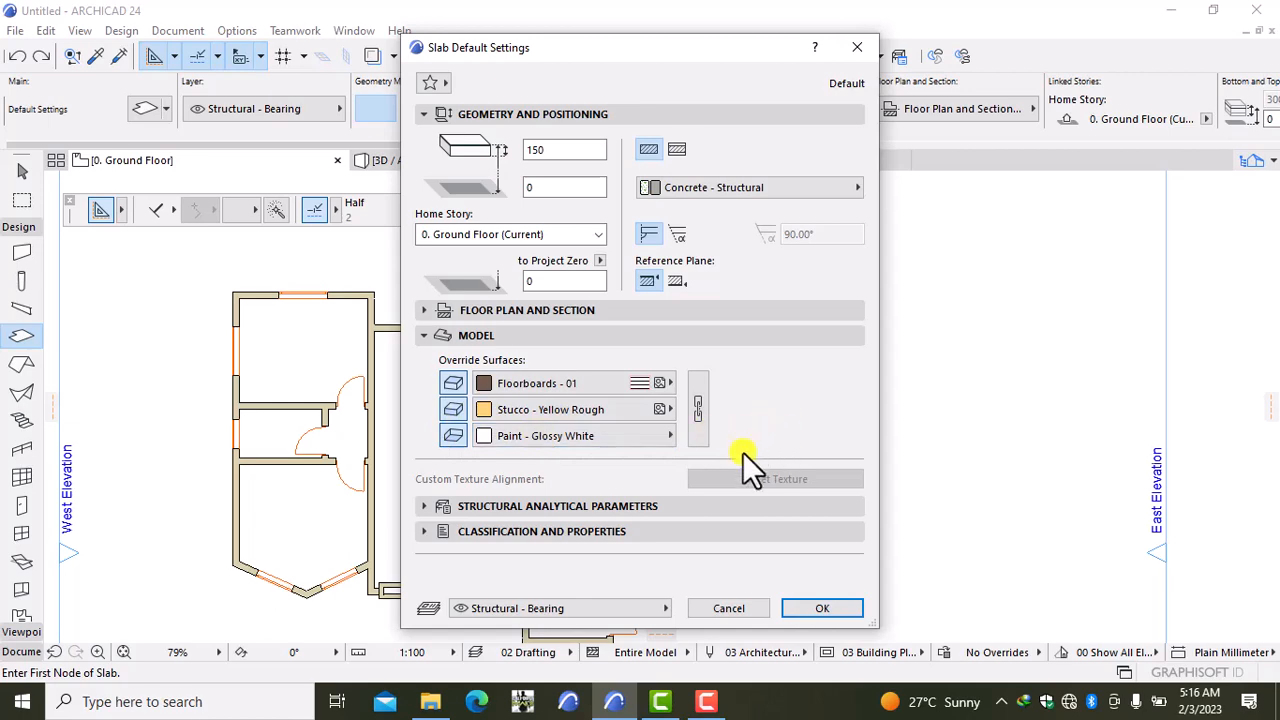
left_click(814, 606)
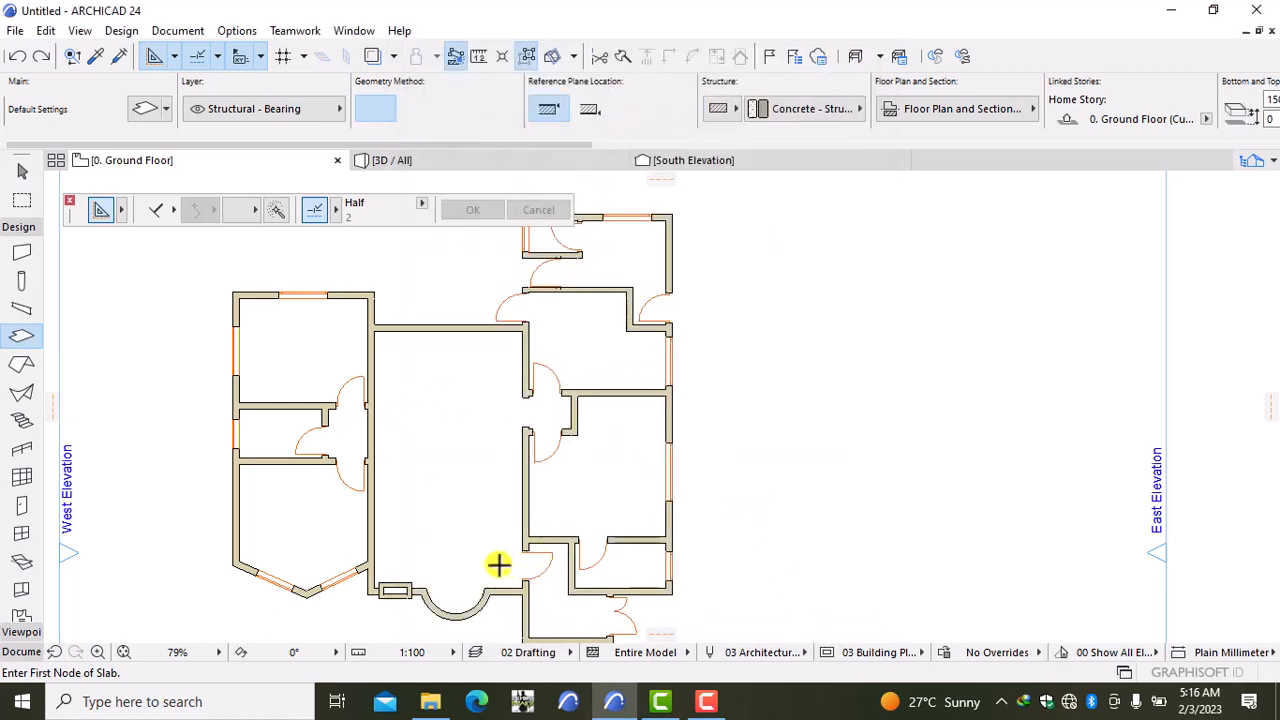
Step: Start the slab outline at the west wing's northwest outer corner and trace the north walls to the house's northeast corner
middle_click_drag(456, 561, 606, 505)
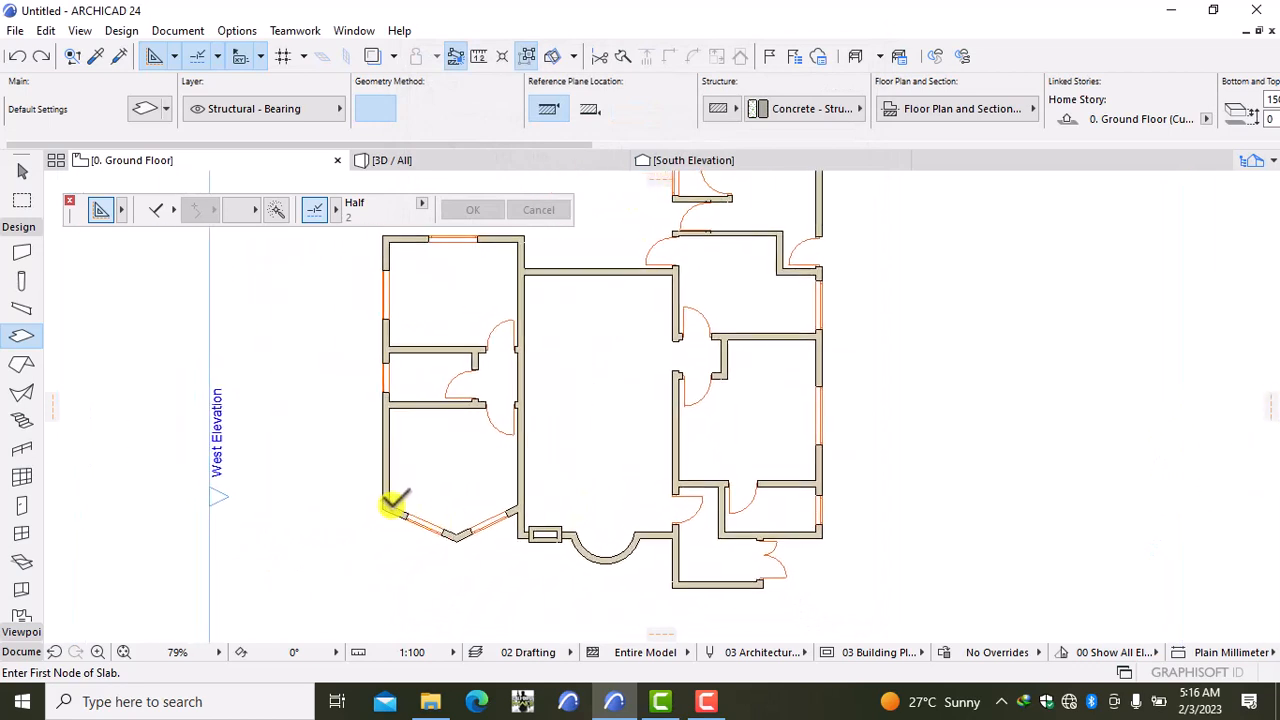
middle_click_drag(437, 314, 447, 422)
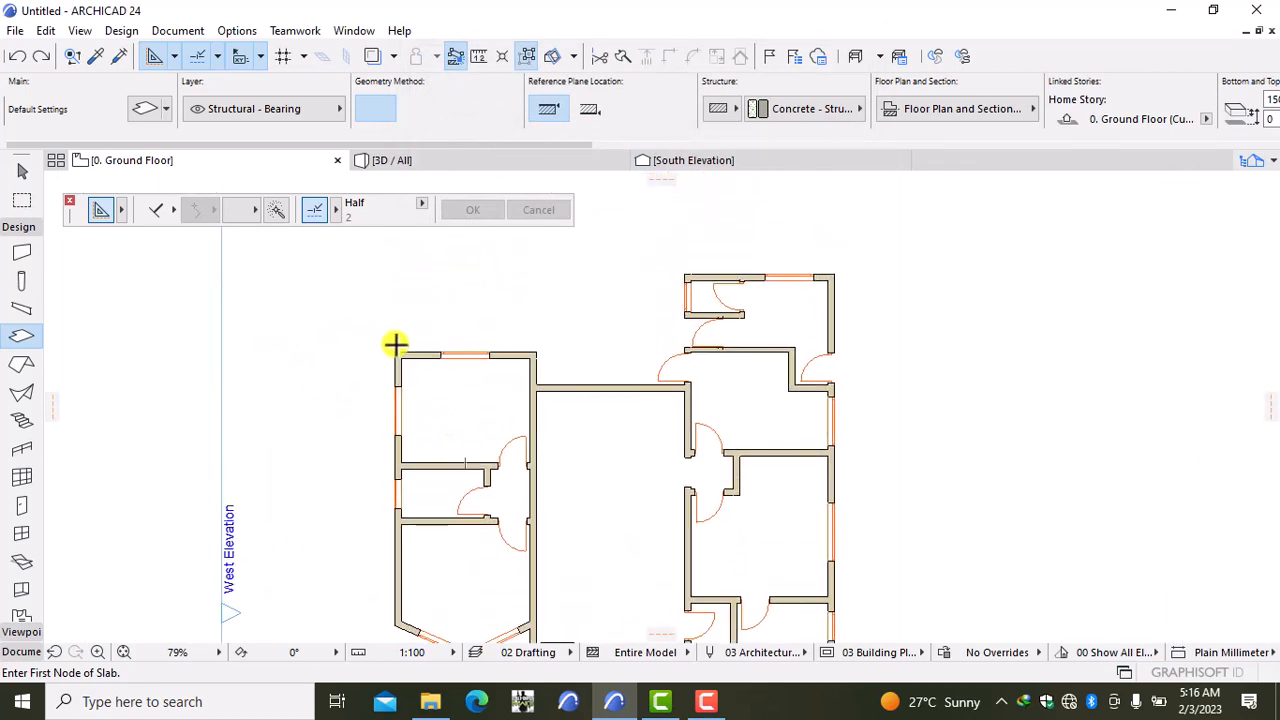
left_click(396, 350)
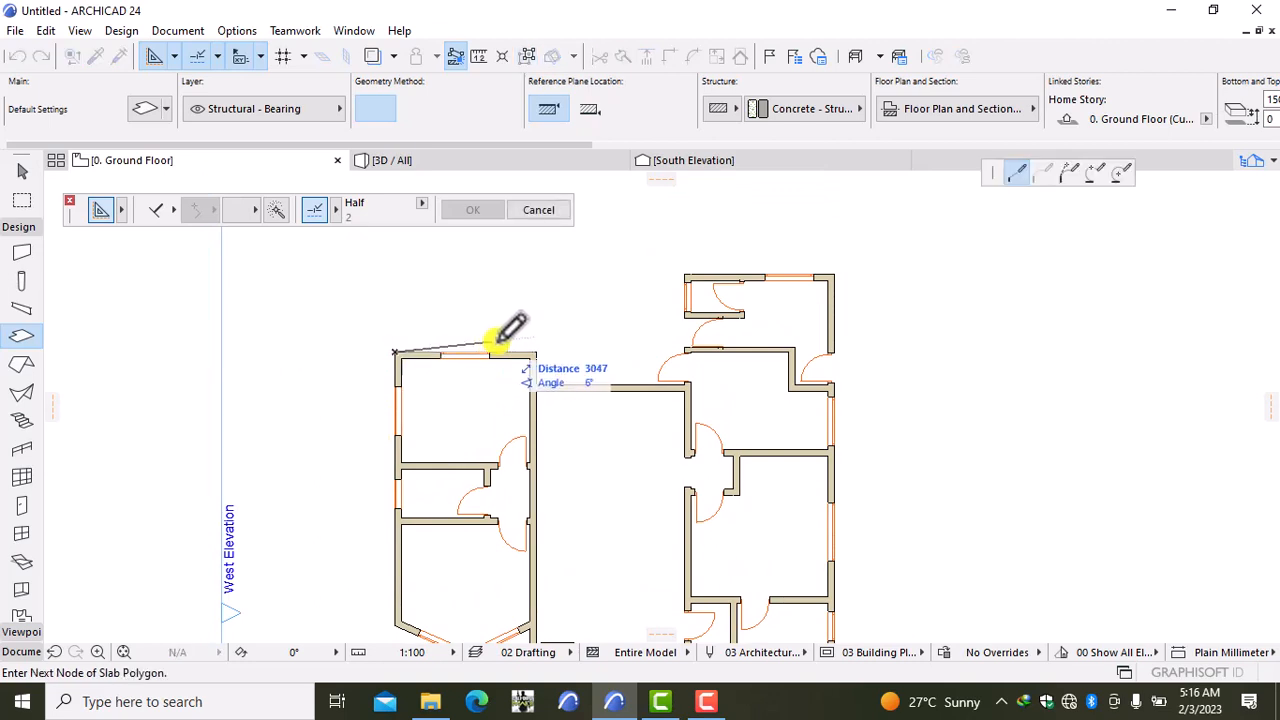
left_click(536, 352)
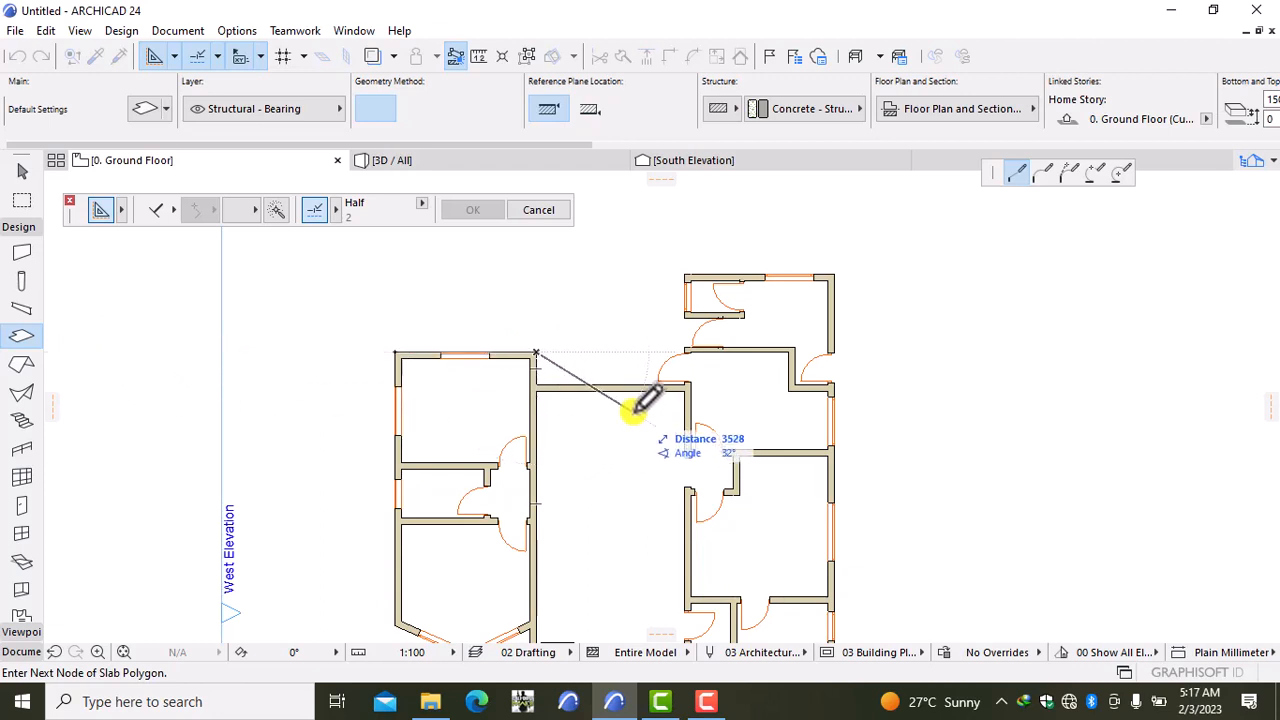
scroll(540, 368, "up", 2)
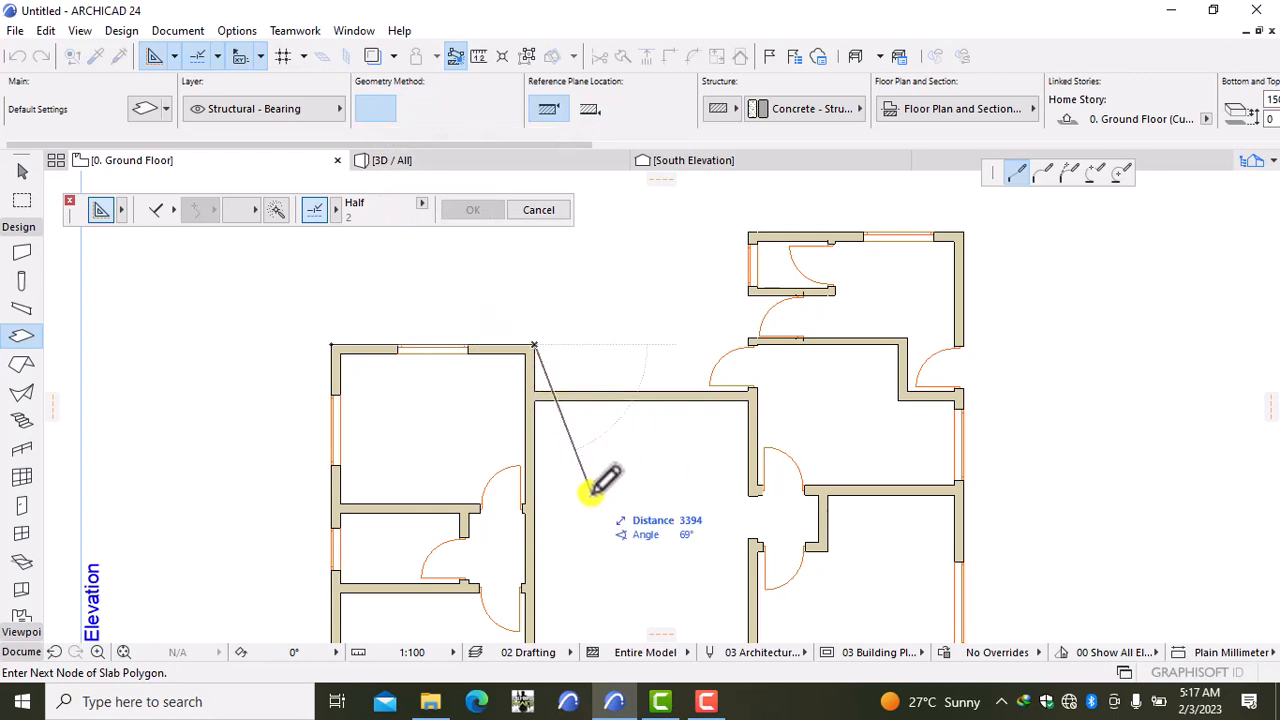
left_click(535, 392)
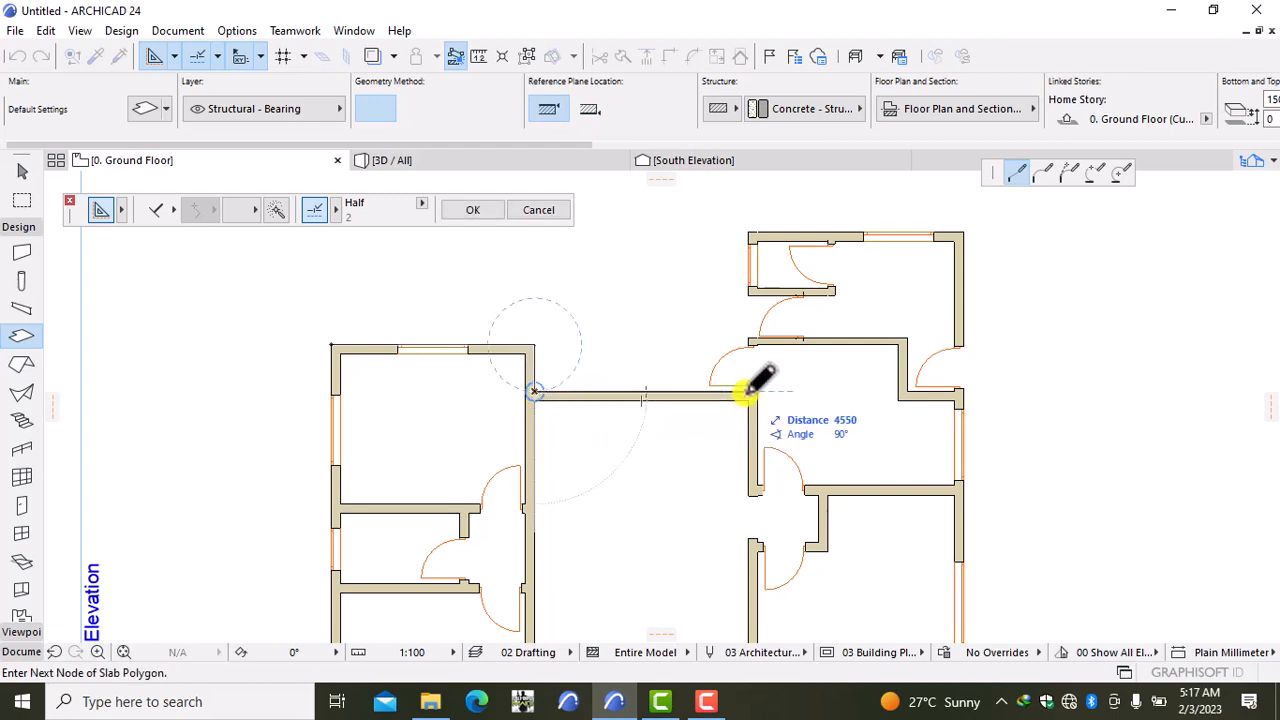
left_click(747, 392)
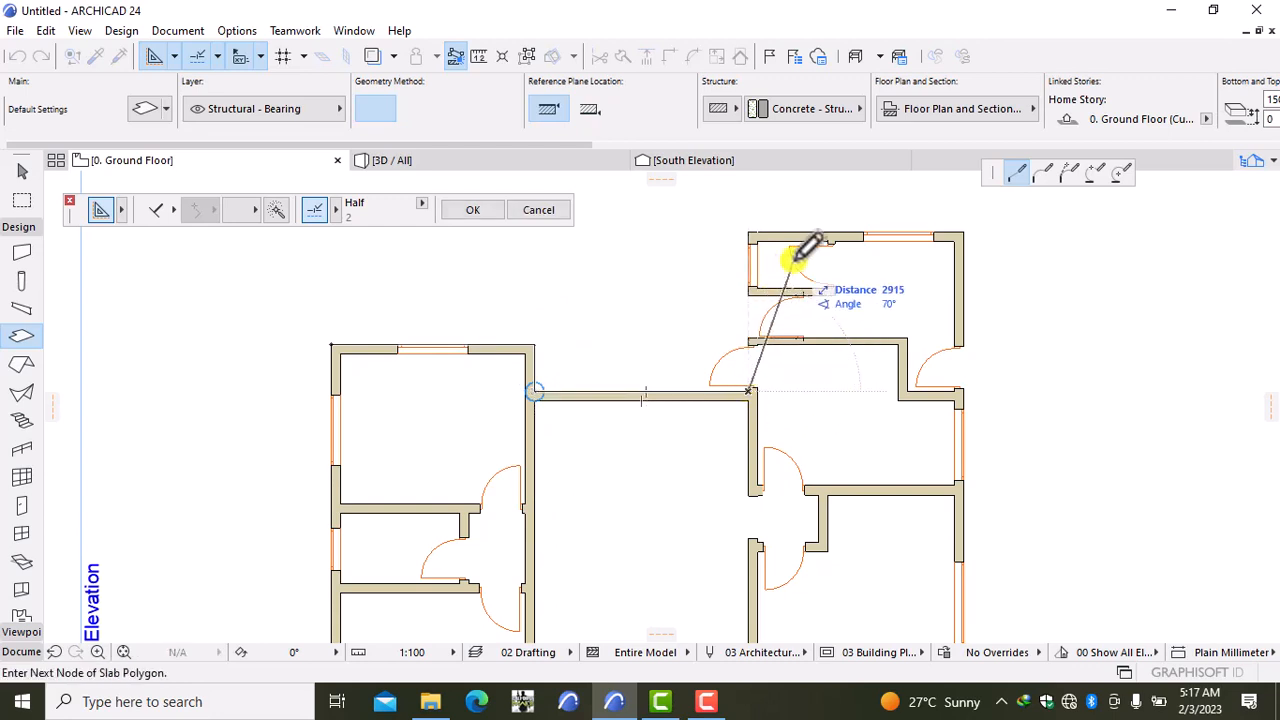
left_click(746, 231)
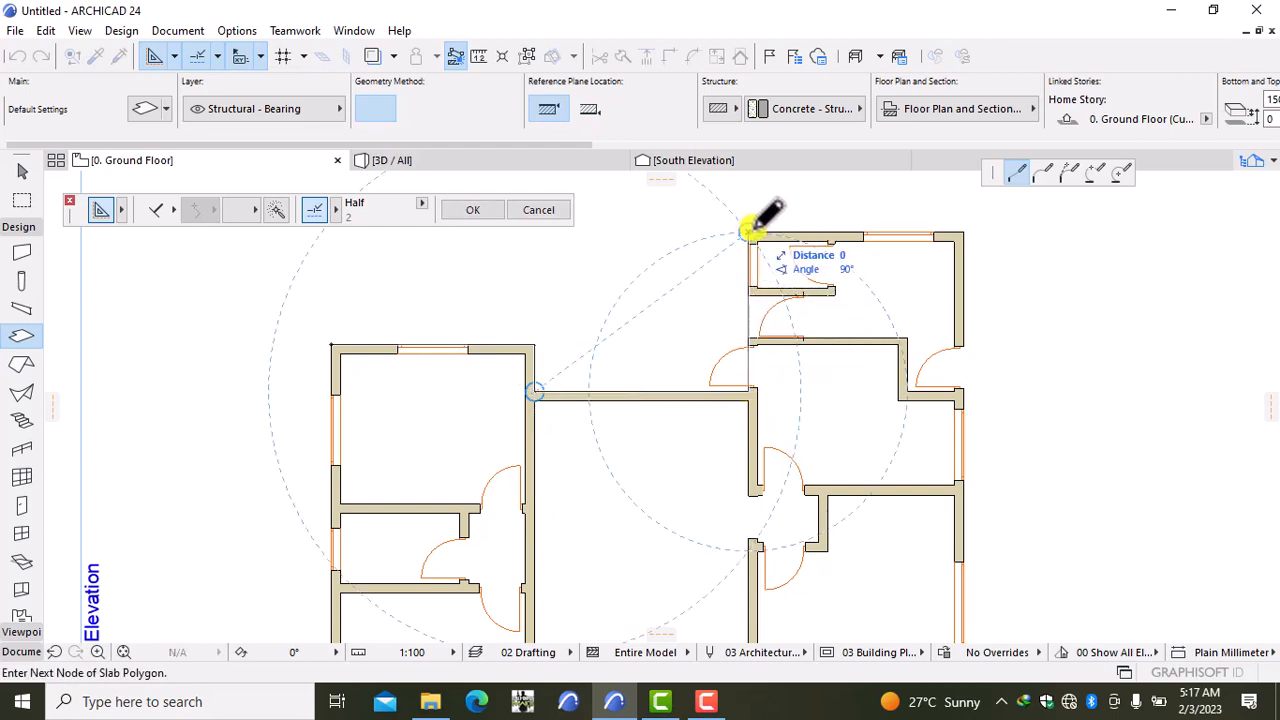
left_click(963, 232)
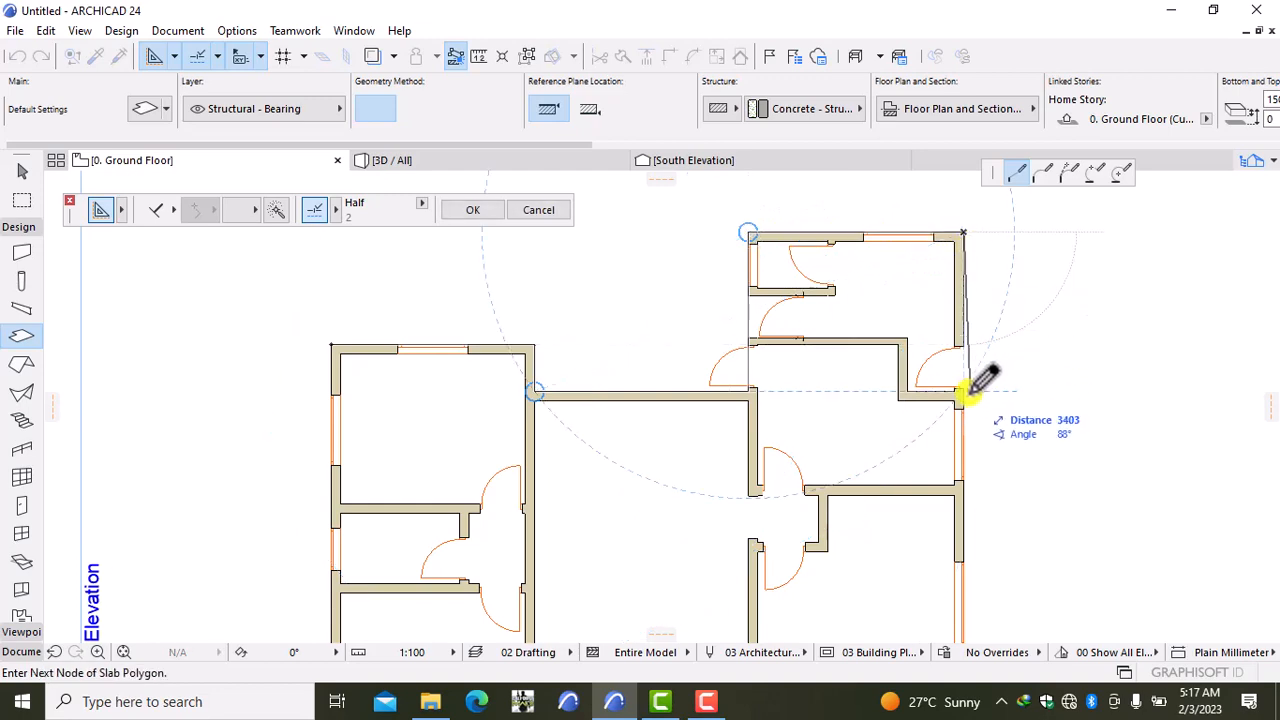
Step: Continue the slab outline down the east wall, along the south wall and around the entrance porch to its southwest corner
scroll(967, 410, "up", 3)
scroll(986, 340, "down", 5)
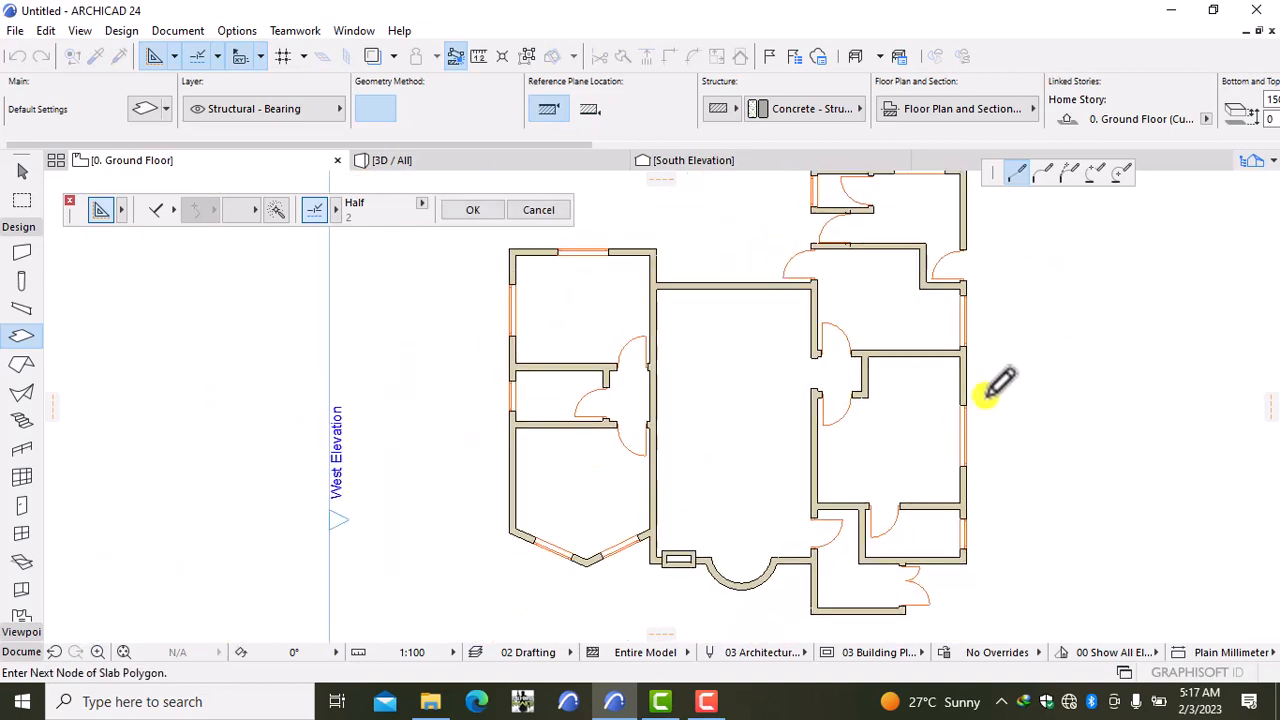
middle_click_drag(967, 388, 915, 285)
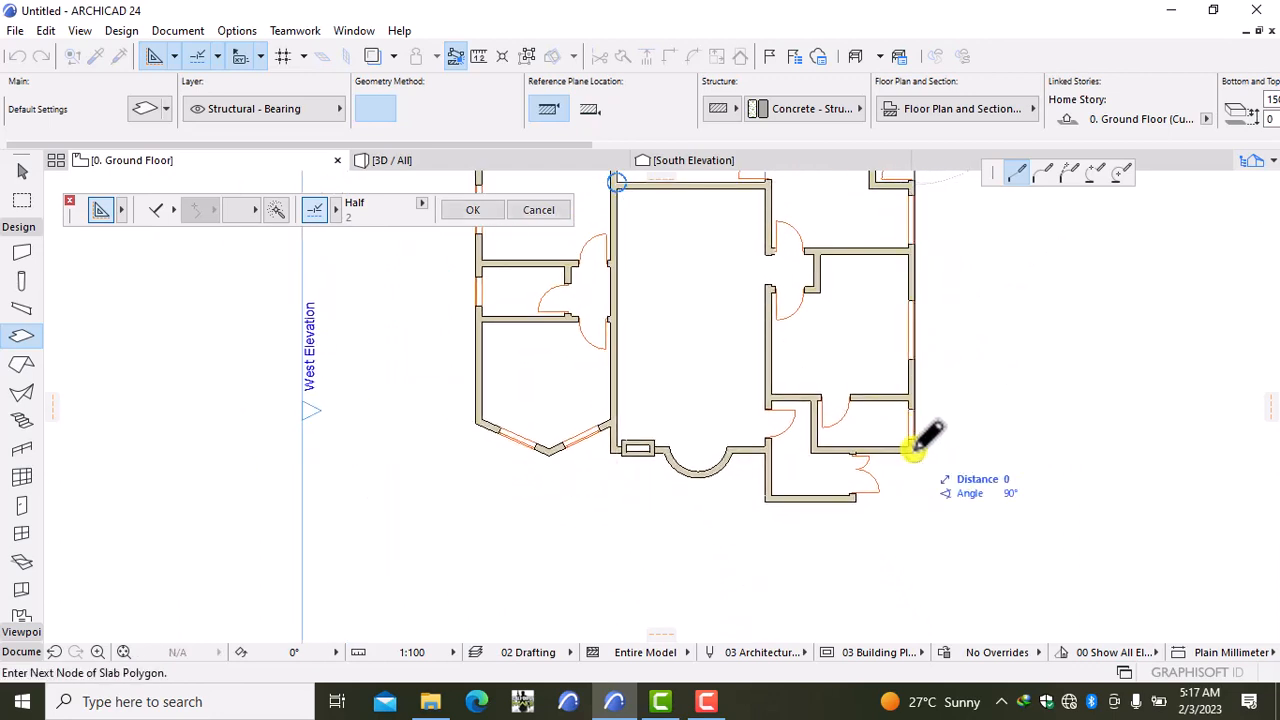
scroll(860, 445, "up", 3)
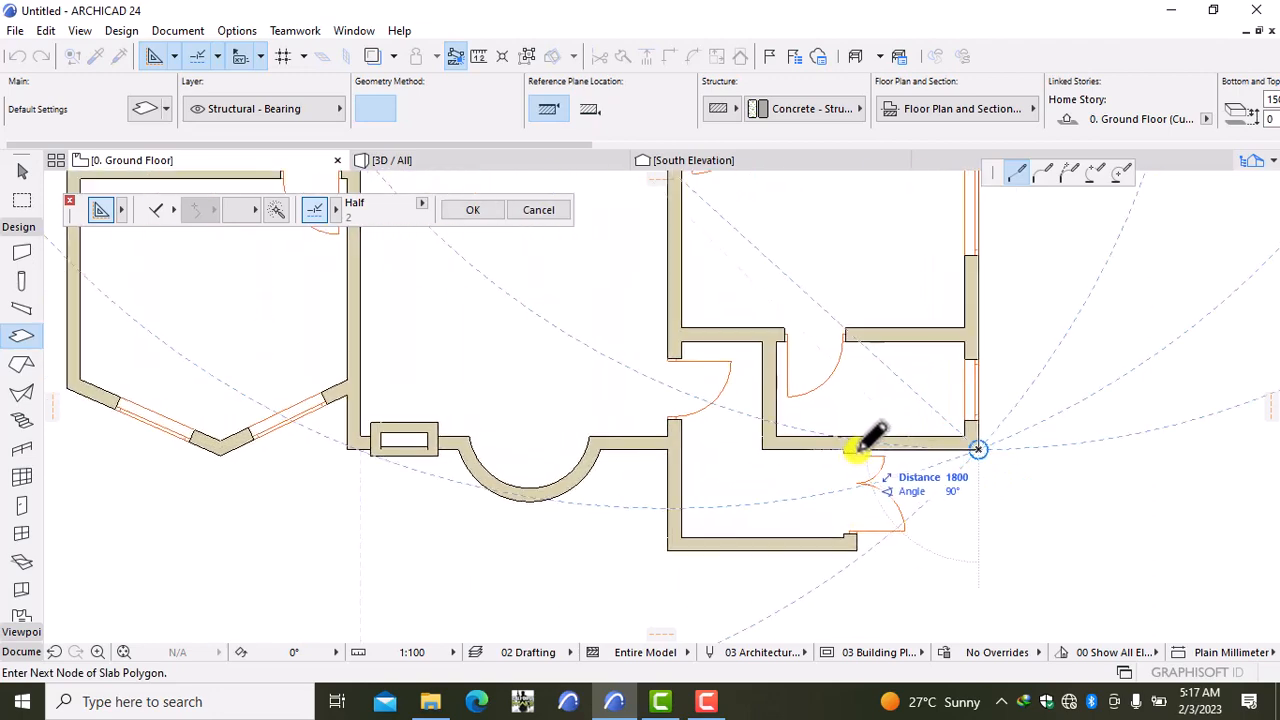
left_click(856, 449)
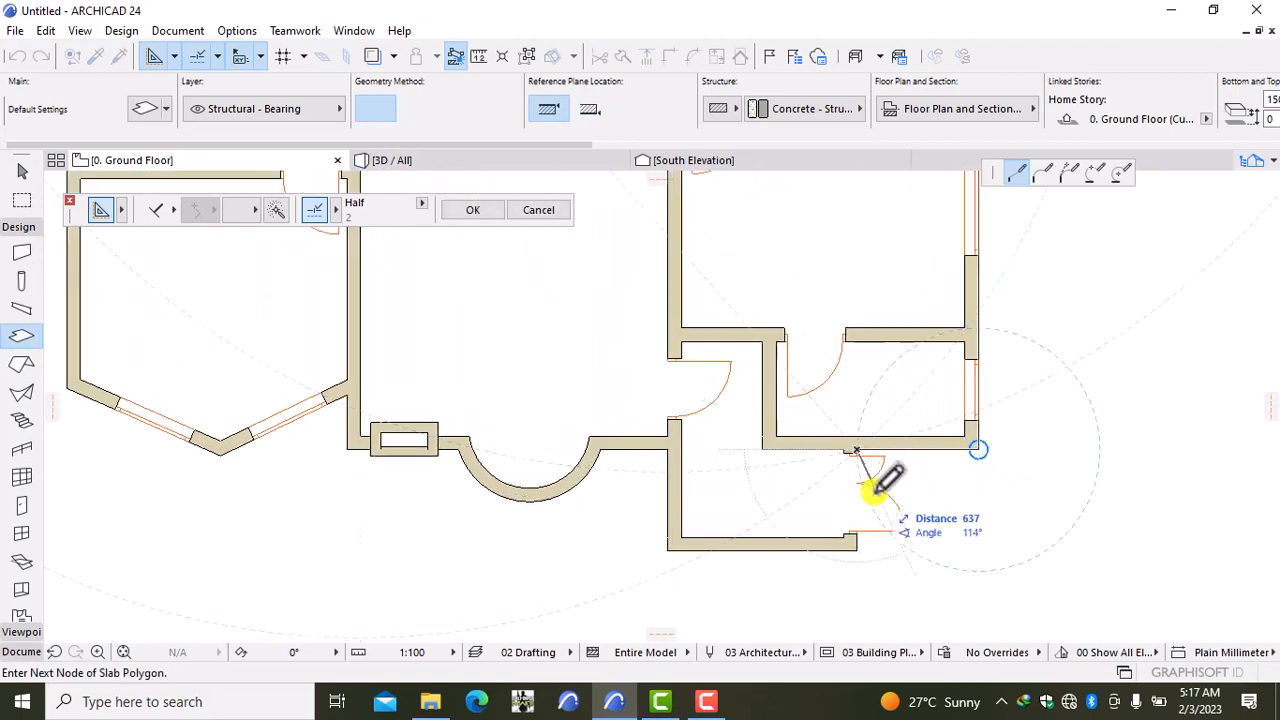
left_click(856, 548)
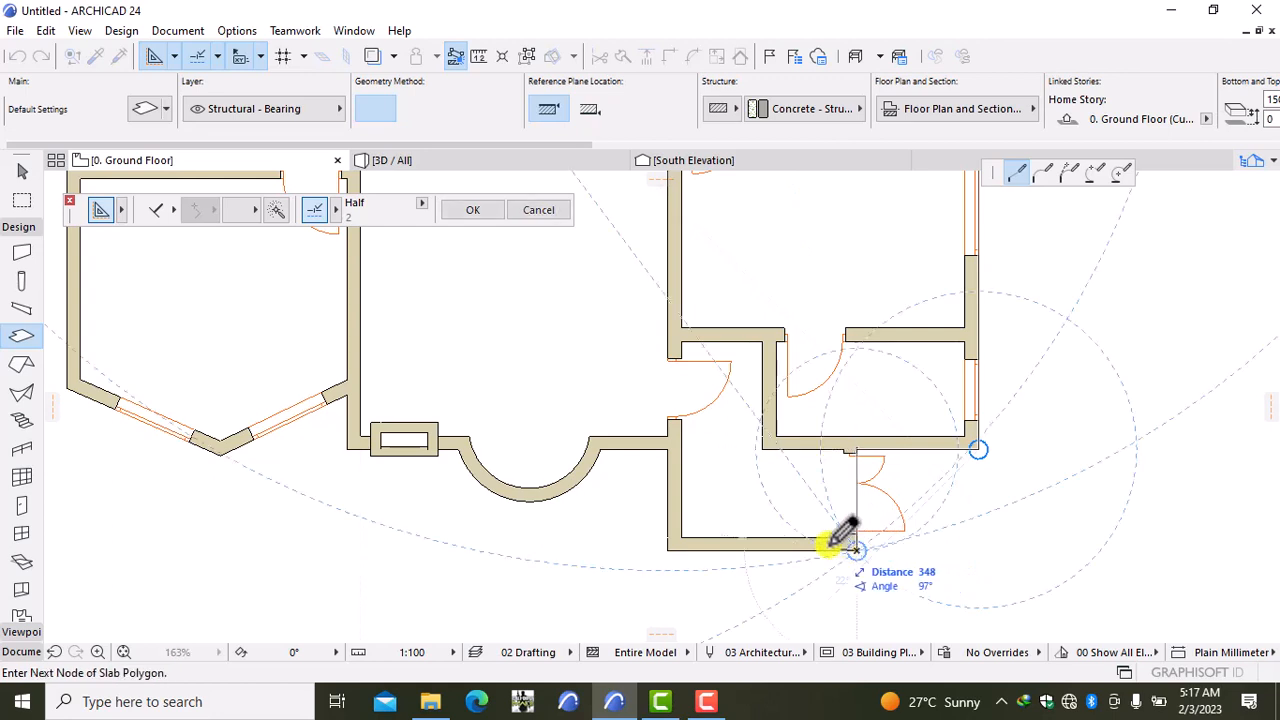
left_click(667, 548)
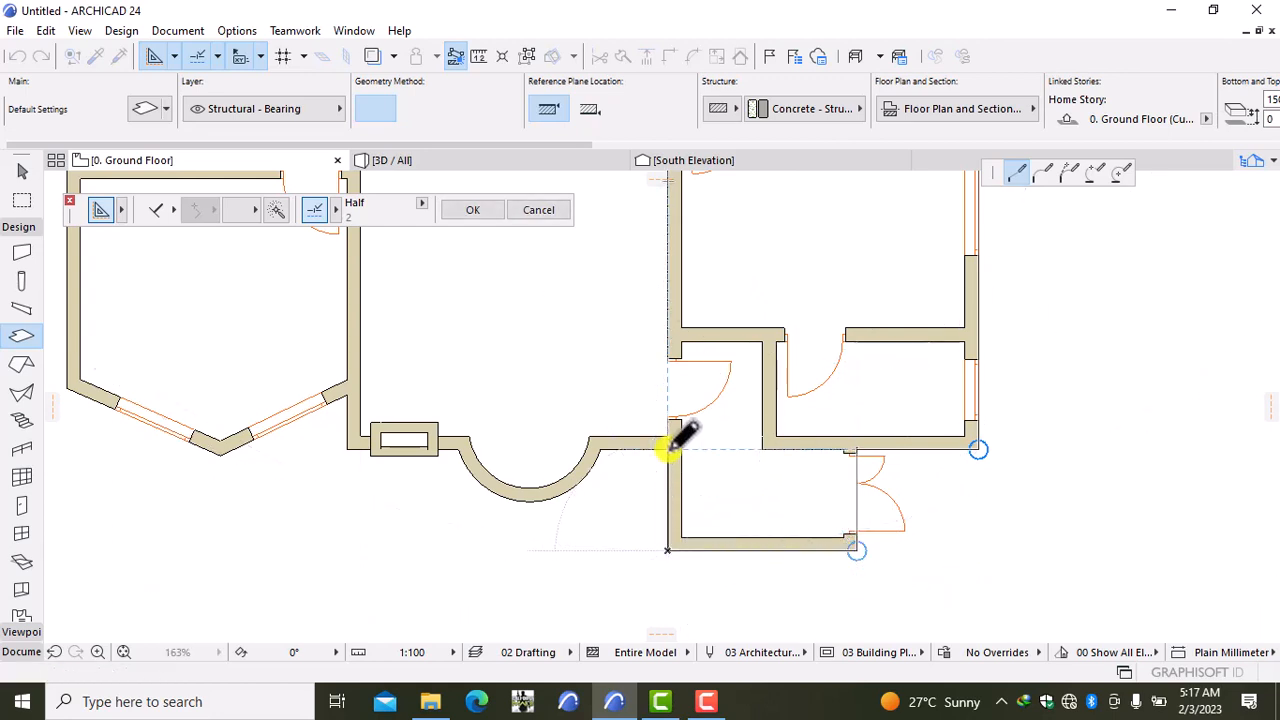
Step: Extend the slab outline from the porch up to the living room's south wall and straight across the curved bay's opening
left_click(667, 449)
left_click(598, 446)
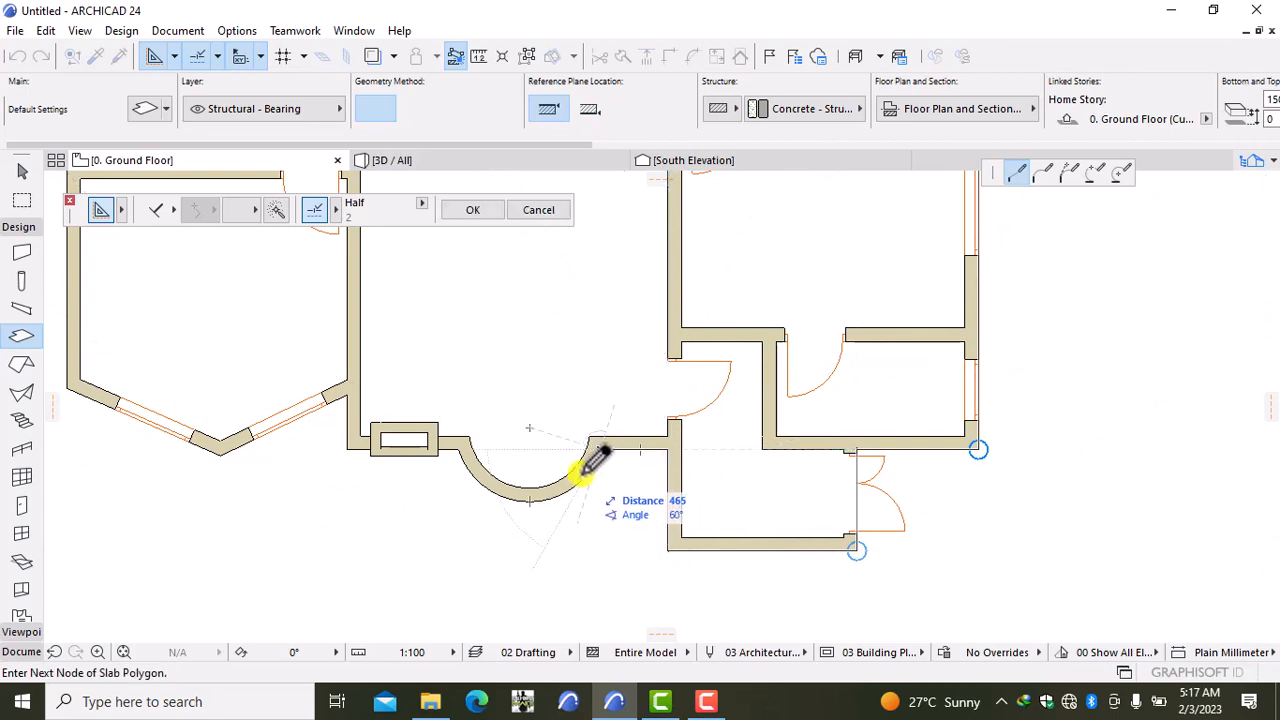
left_click(1043, 174)
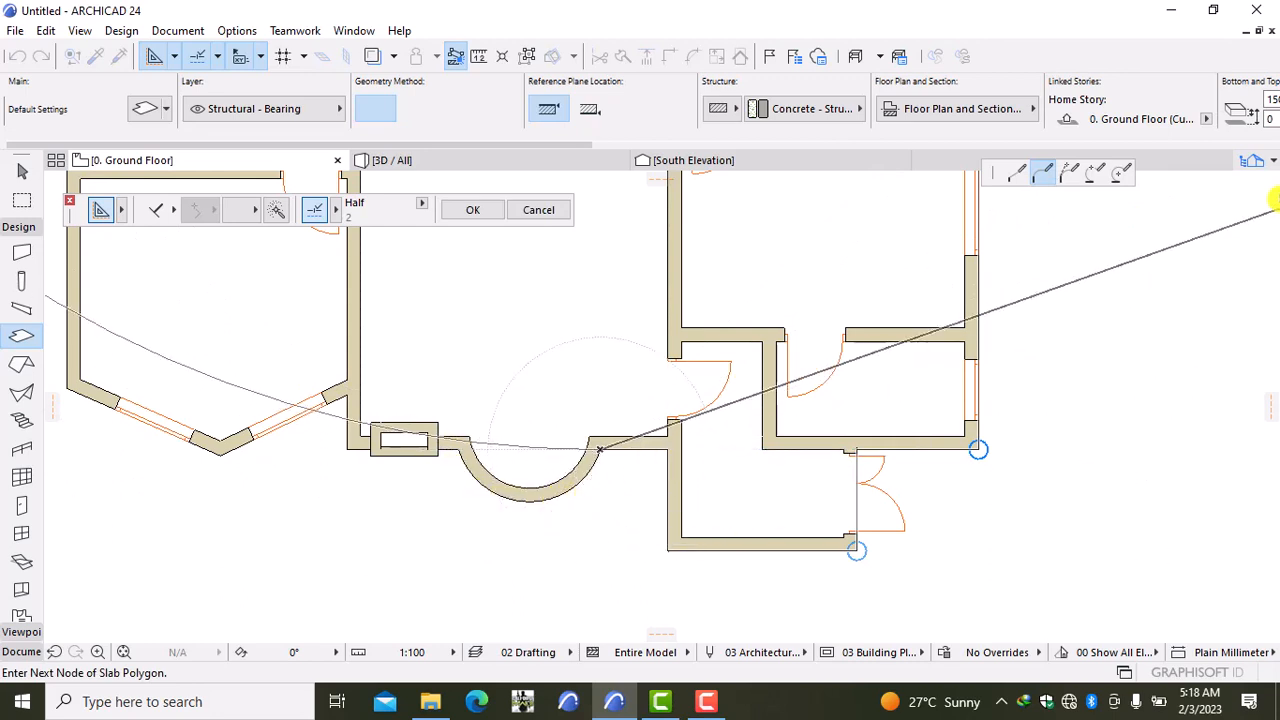
left_click(1020, 174)
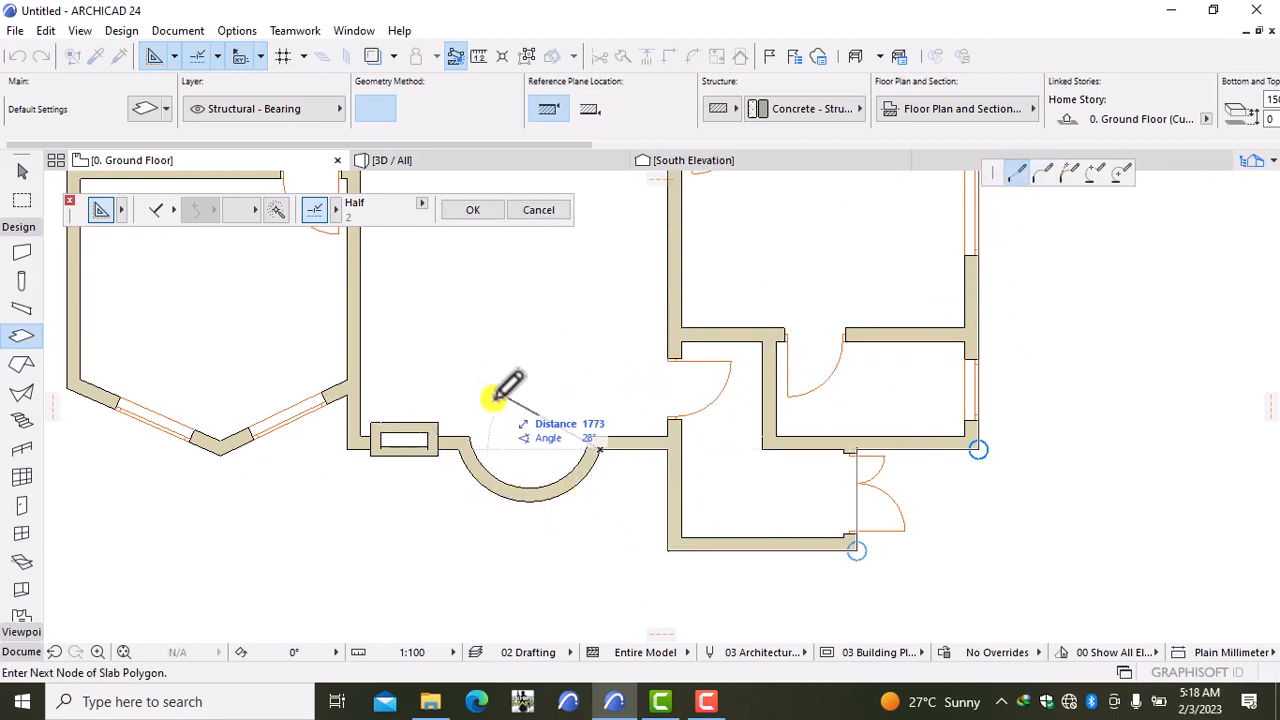
left_click(458, 447)
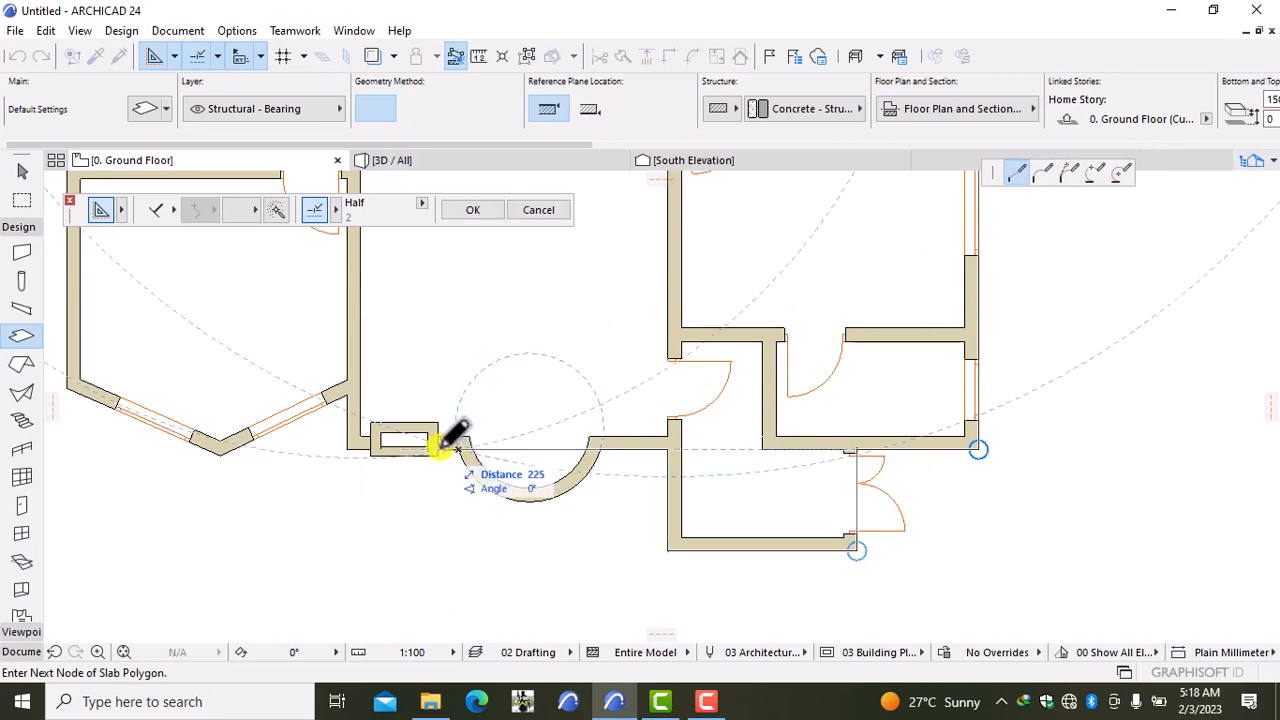
Step: Continue the slab outline around the rectangular chimney projection to the living room's southwest outer corner
scroll(457, 440, "up", 2)
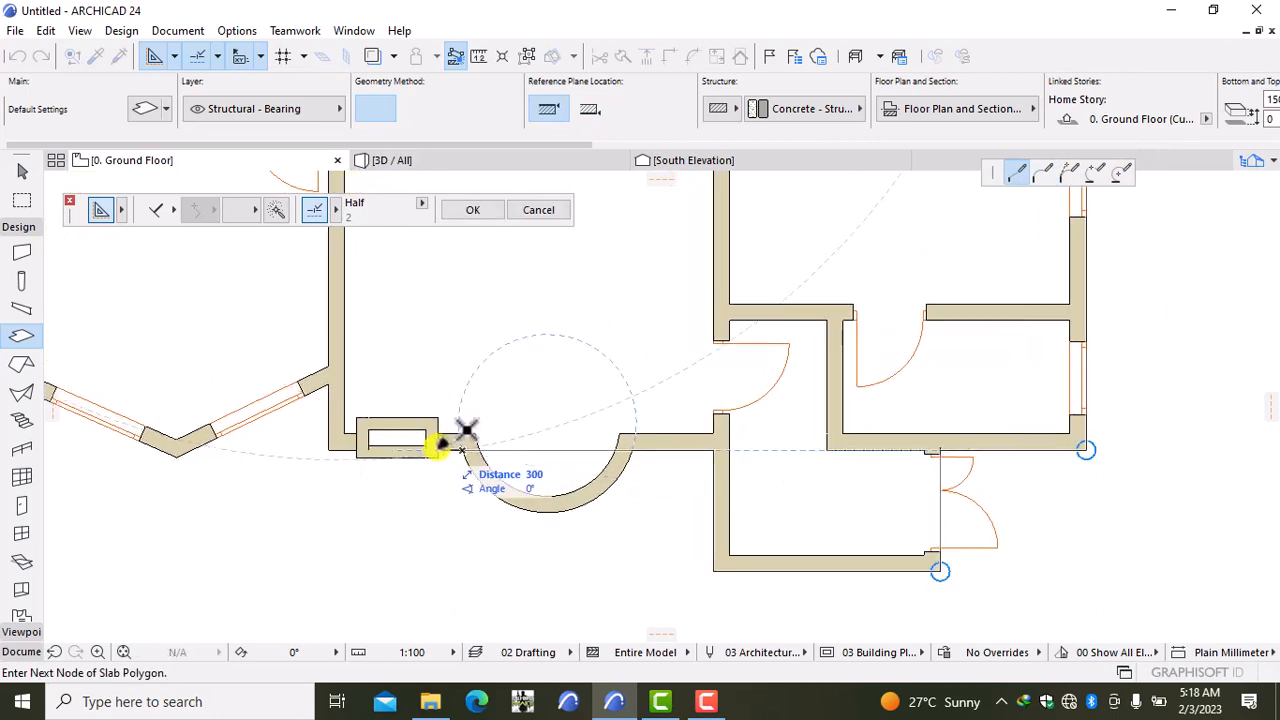
scroll(440, 456, "up", 3)
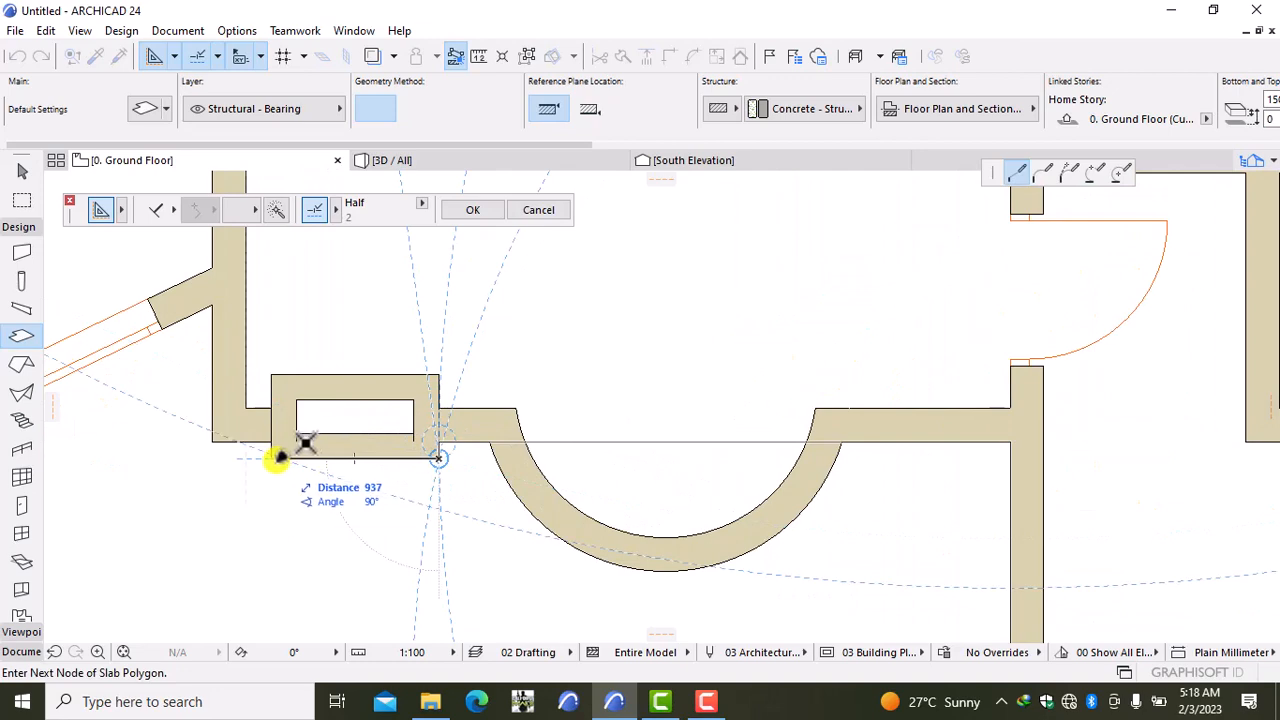
left_click(276, 455)
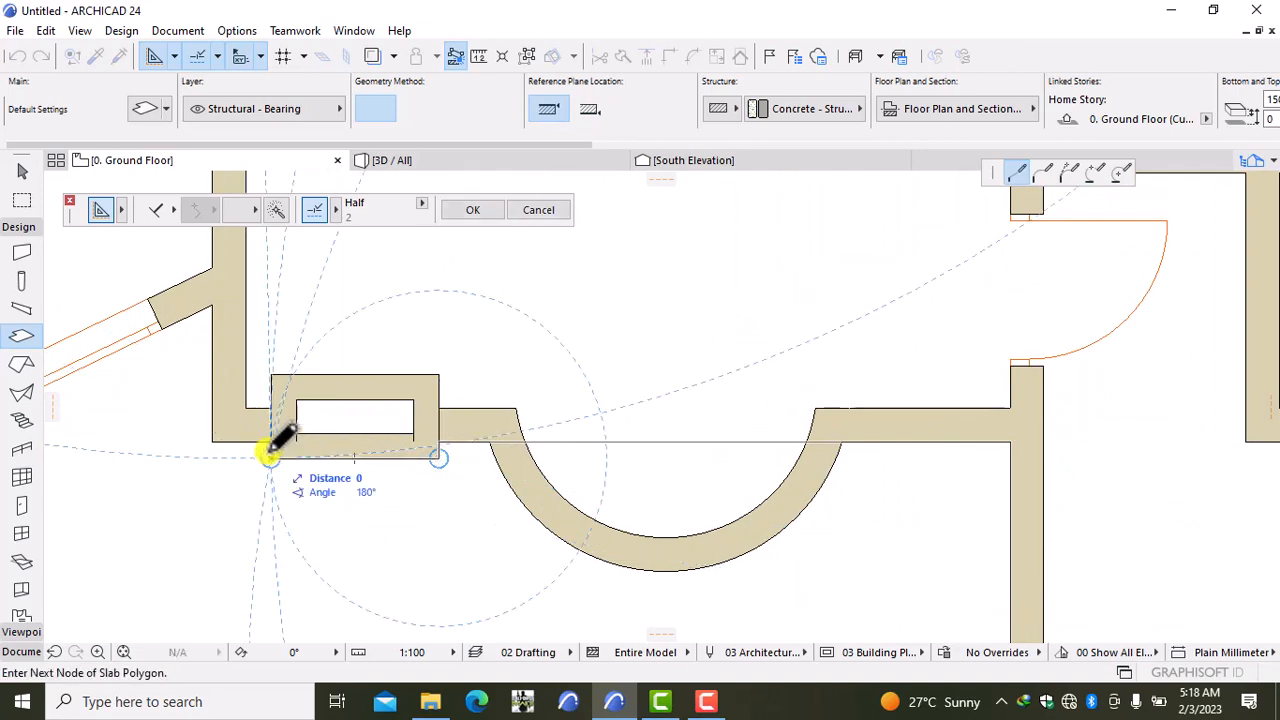
scroll(280, 449, "down", 3)
middle_click_drag(284, 446, 784, 530)
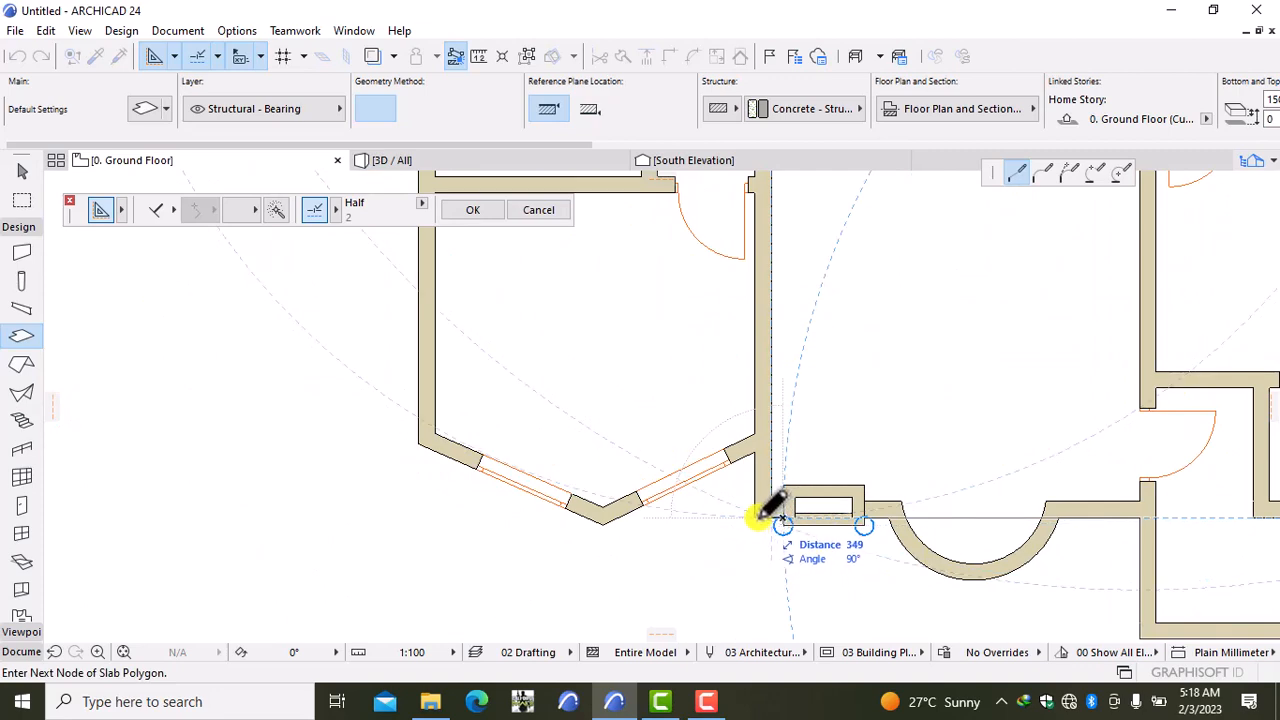
left_click(755, 516)
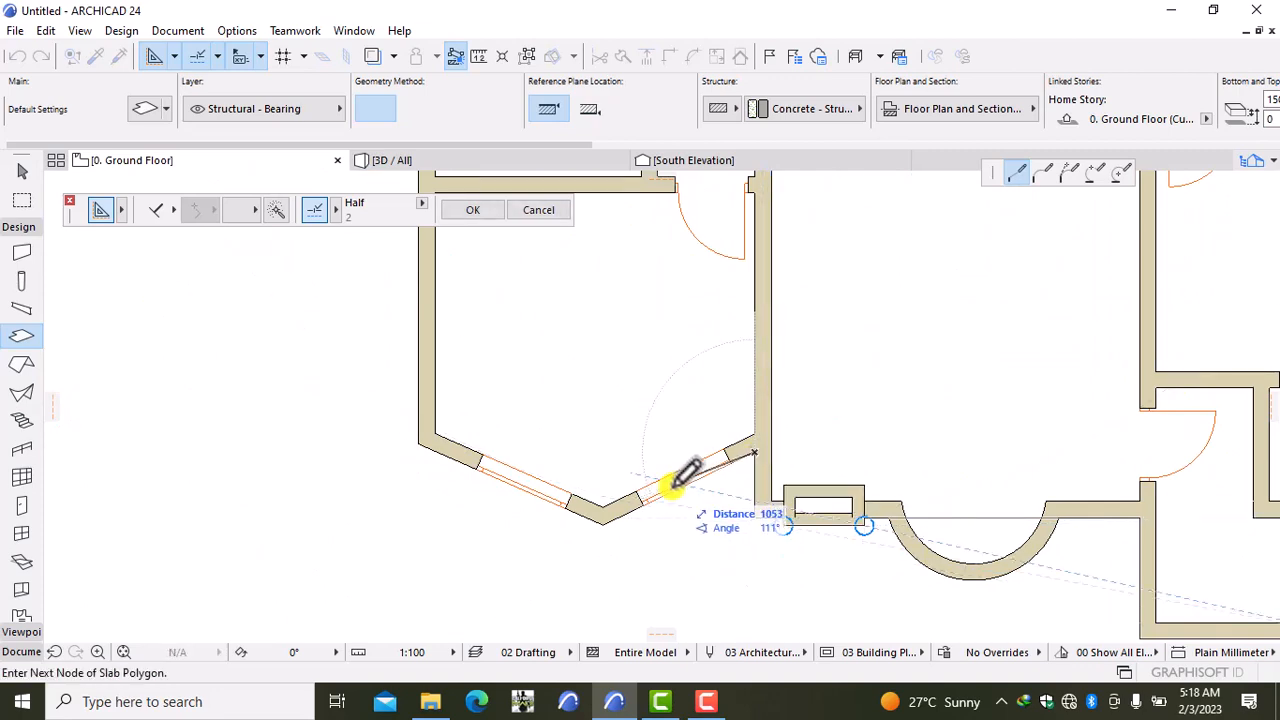
Step: Trace the slab outline around the west wing's angled bay and up its west wall, closing it at the northwest corner
scroll(709, 517, "down", 1)
middle_click_drag(709, 519, 854, 407)
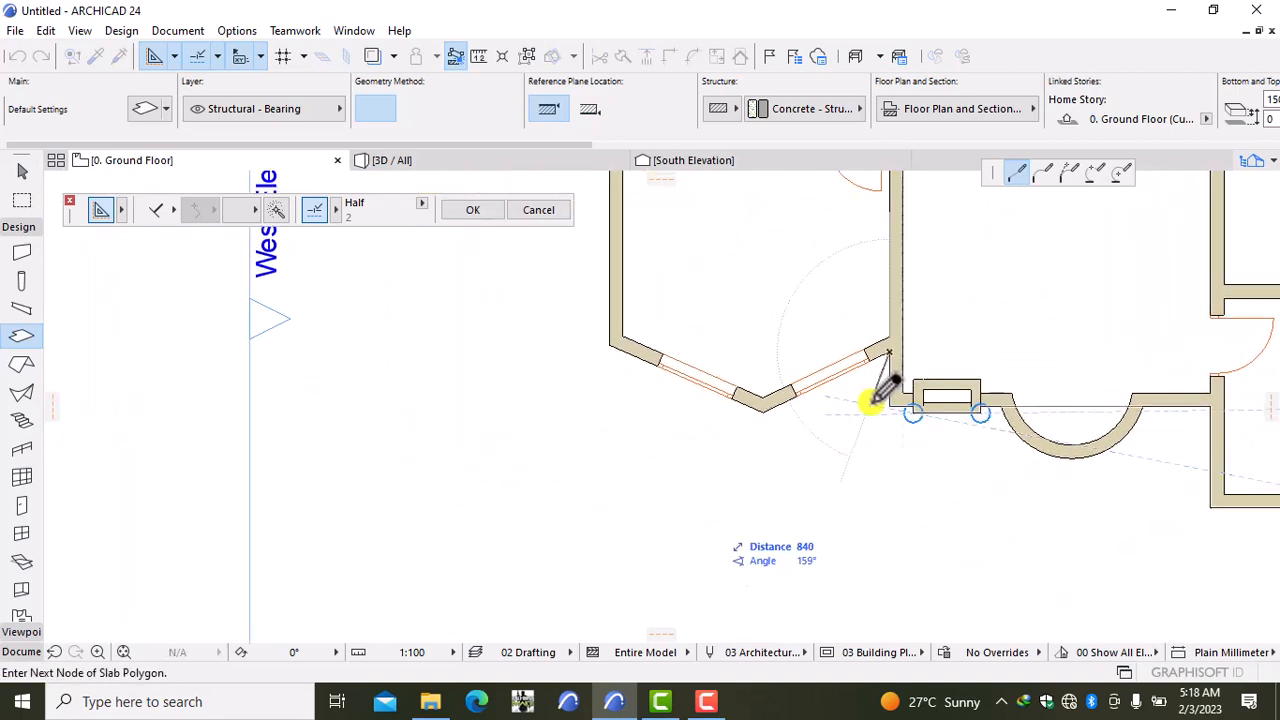
left_click(765, 406)
middle_click_drag(909, 491, 1143, 487)
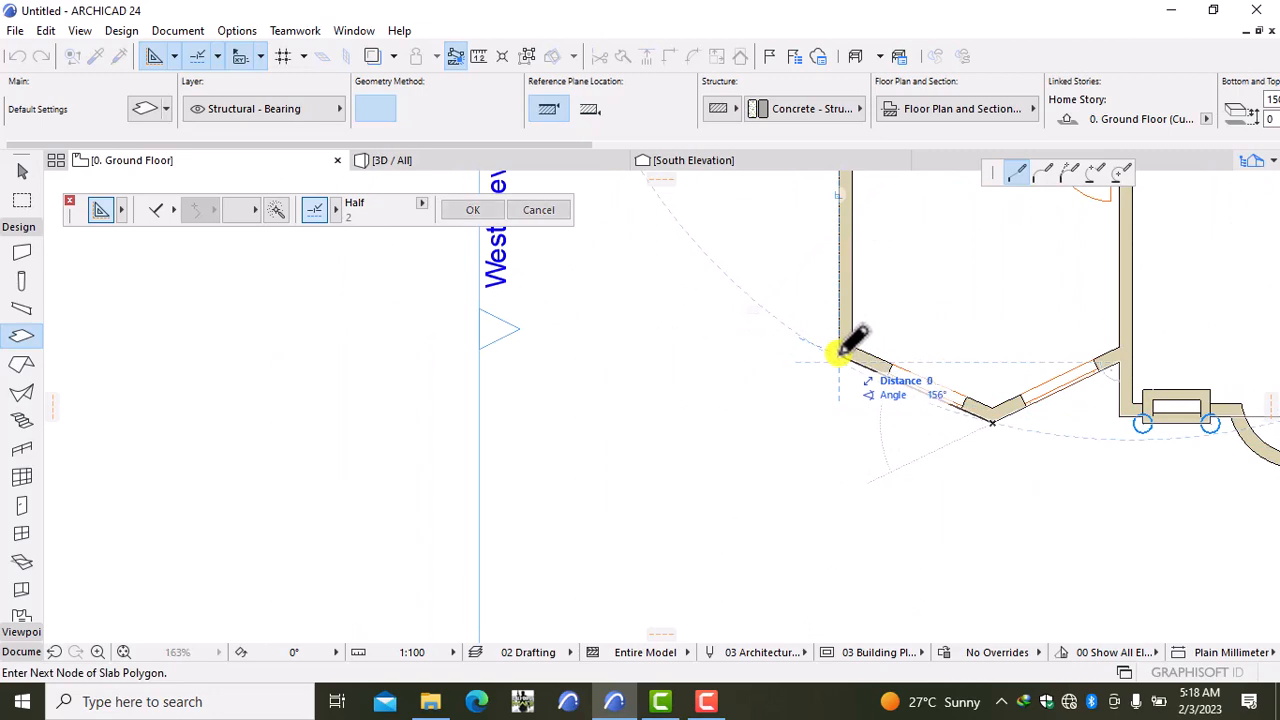
scroll(840, 350, "down", 3)
mouse_move(826, 429)
middle_mouse_down()
mouse_move(897, 410)
mouse_move(800, 615)
middle_mouse_up()
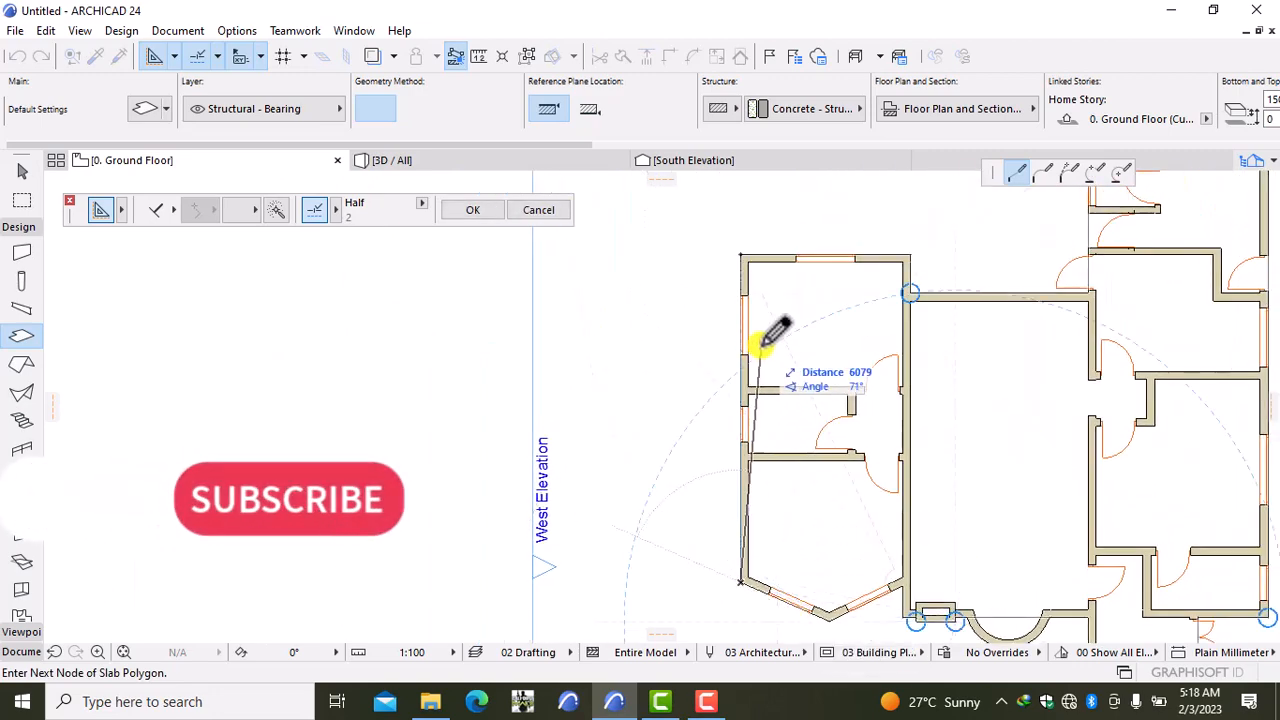
left_click(741, 251)
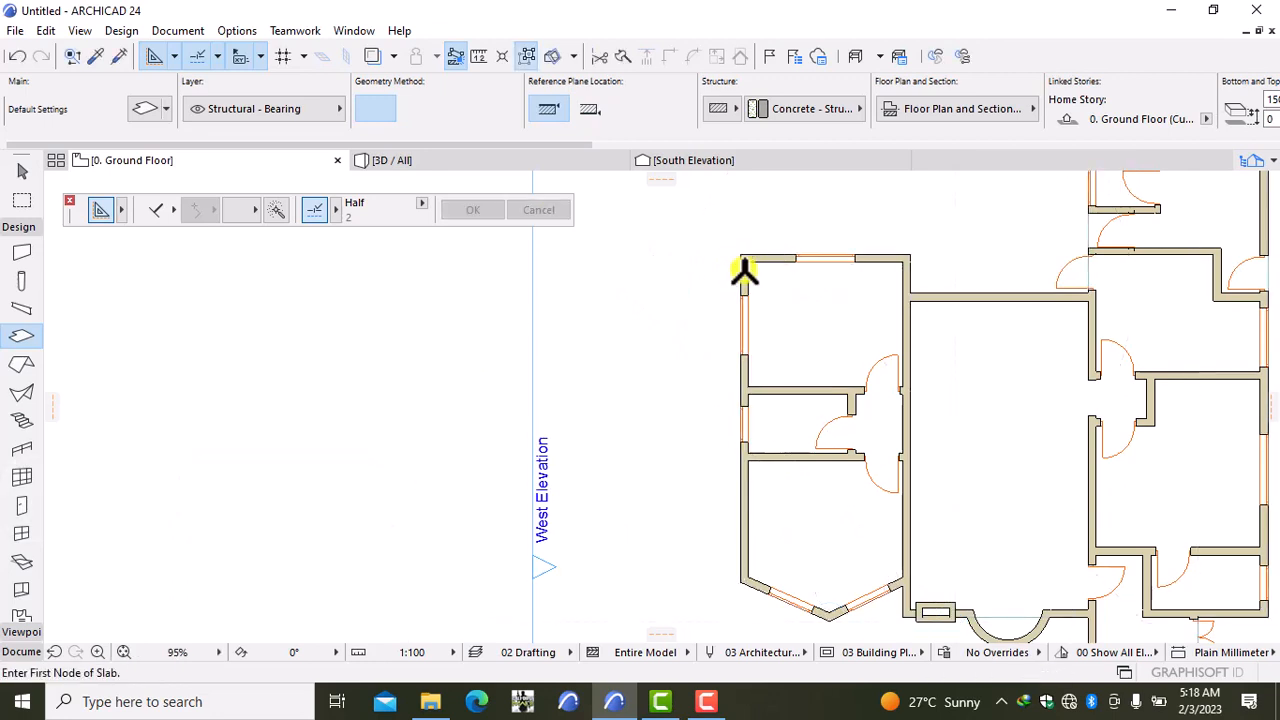
Step: Check the new floor slab beneath the house walls in the 3D view
left_click(581, 162)
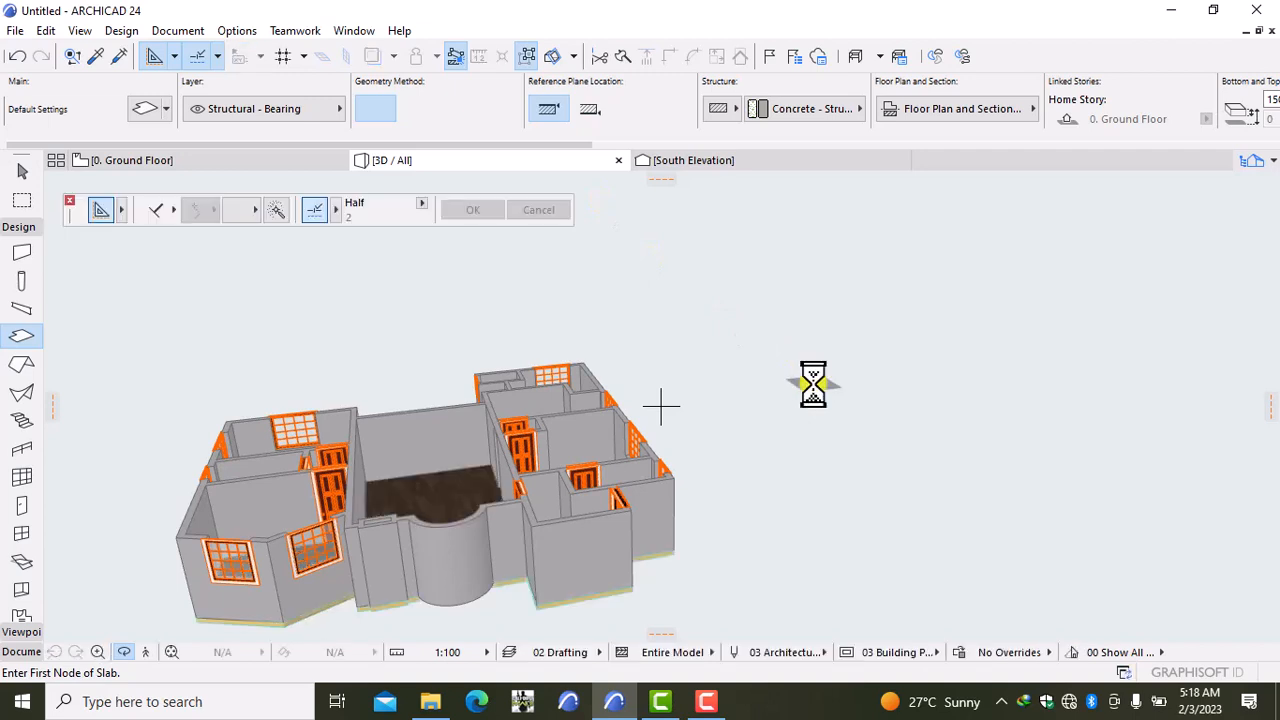
right_click(960, 412)
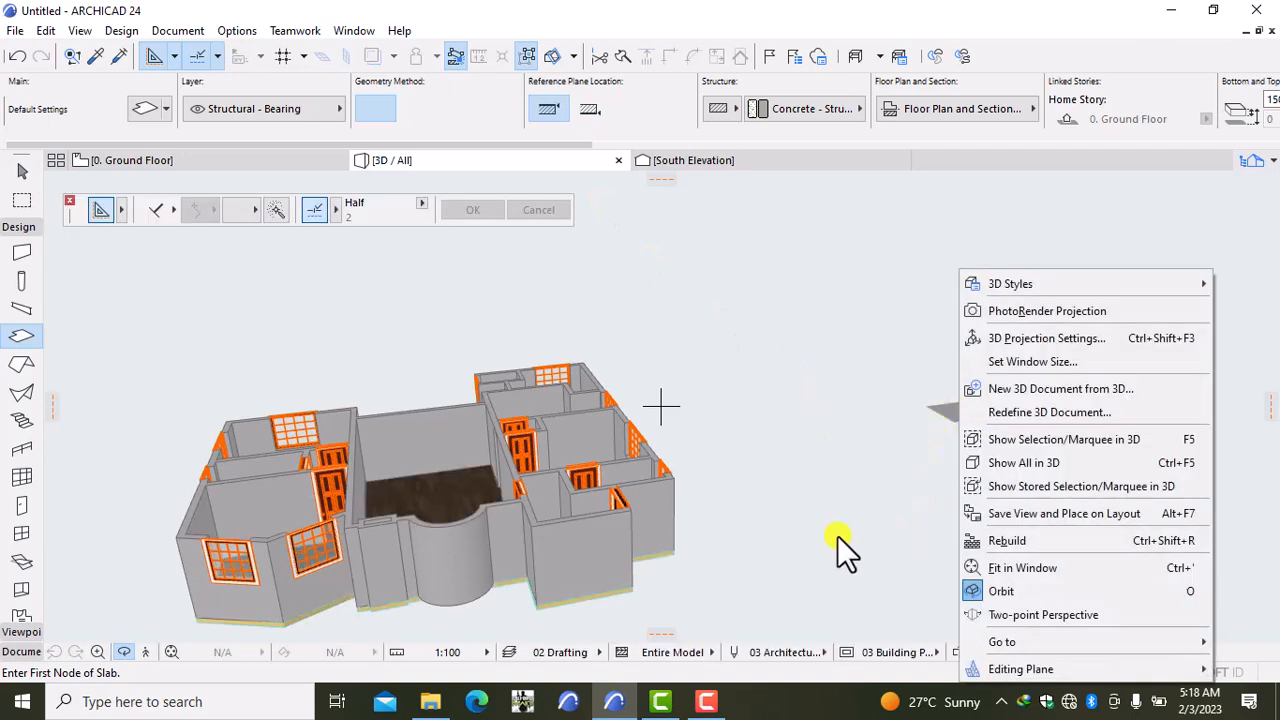
left_click(815, 481)
left_click_drag(836, 409, 841, 335)
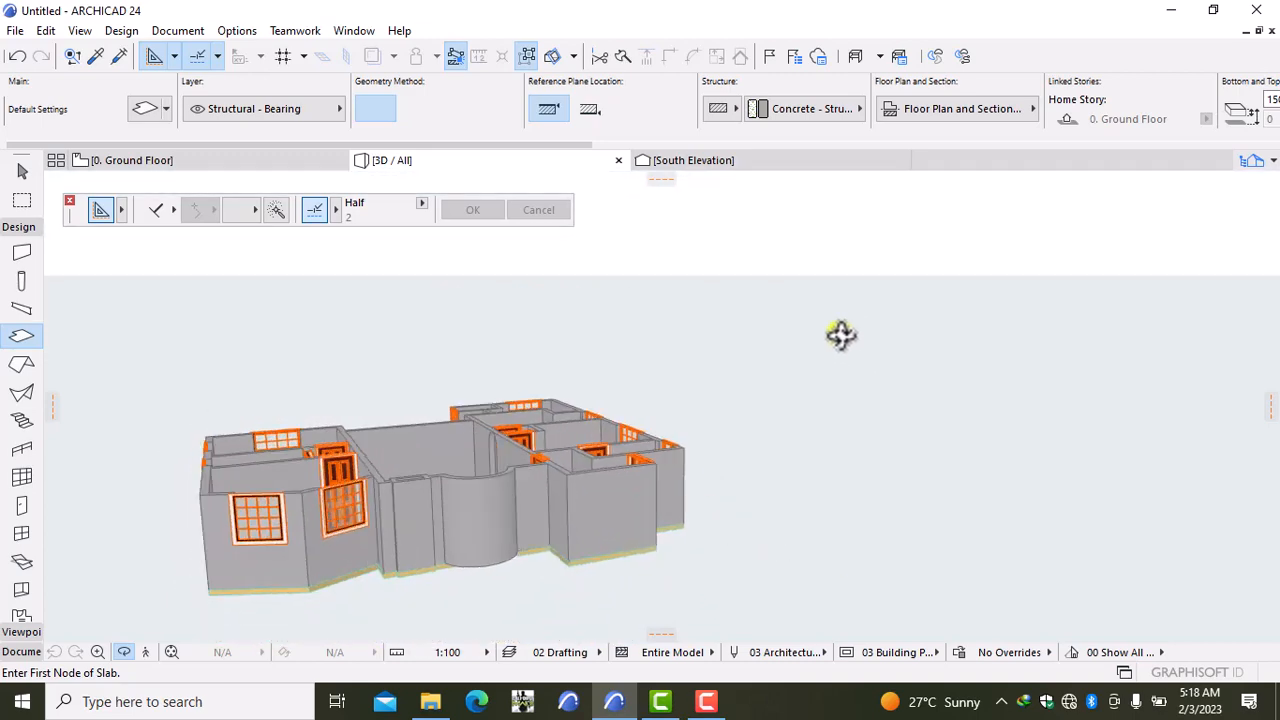
Step: Curve the slab's straight edge across the living room bay to follow the curved wall's outer face, on the ground floor plan
left_click(300, 160)
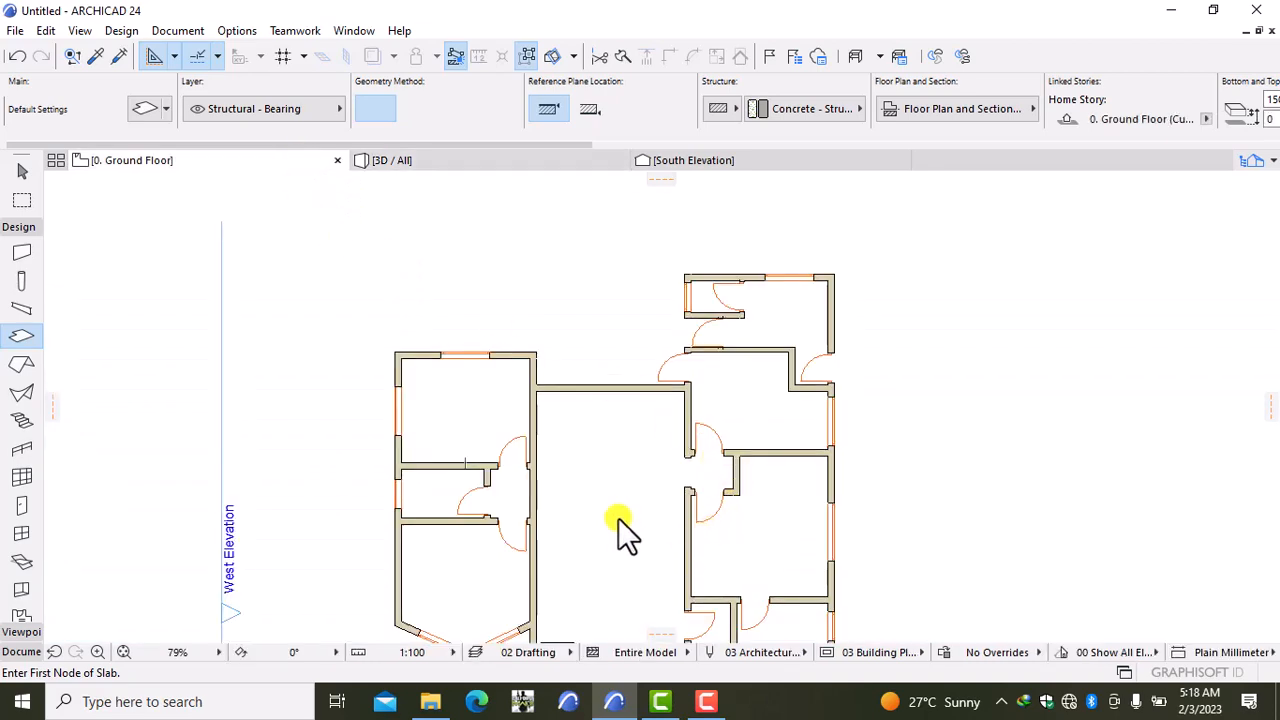
scroll(608, 545, "down", 3)
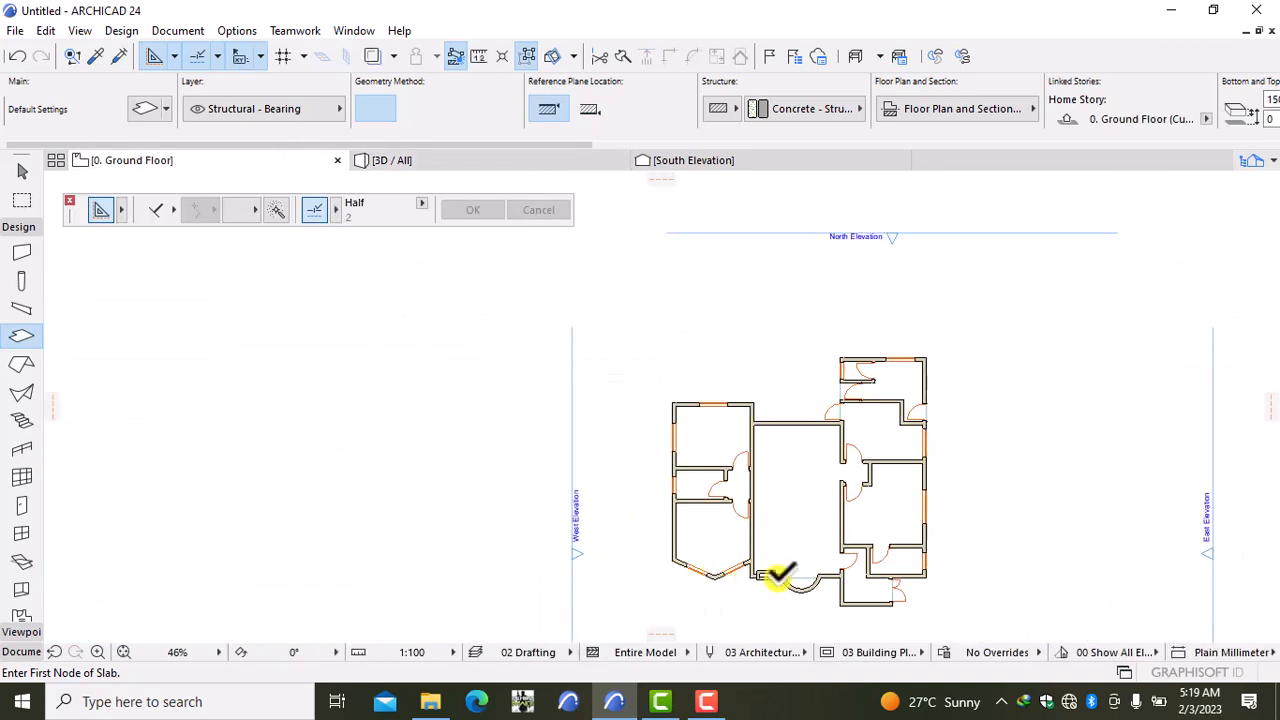
middle_click_drag(778, 575, 437, 443)
scroll(434, 440, "up", 6)
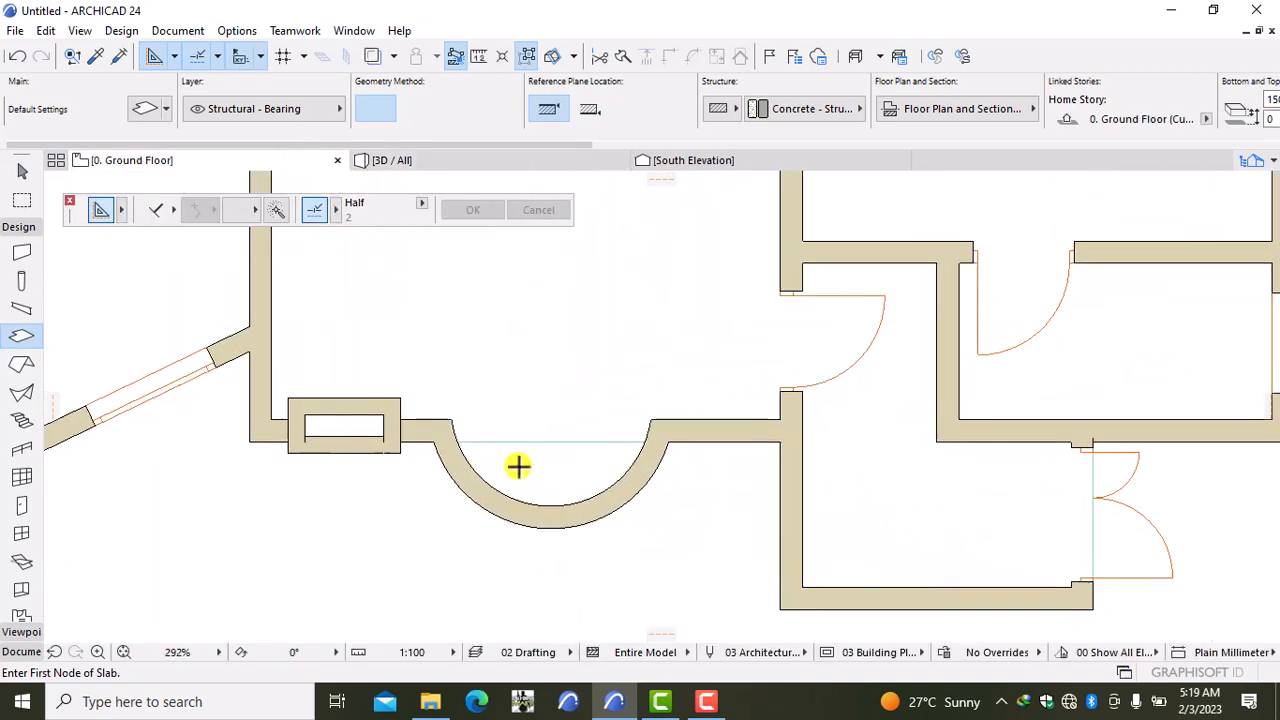
scroll(519, 466, "up", 1)
left_click(548, 428, "shift")
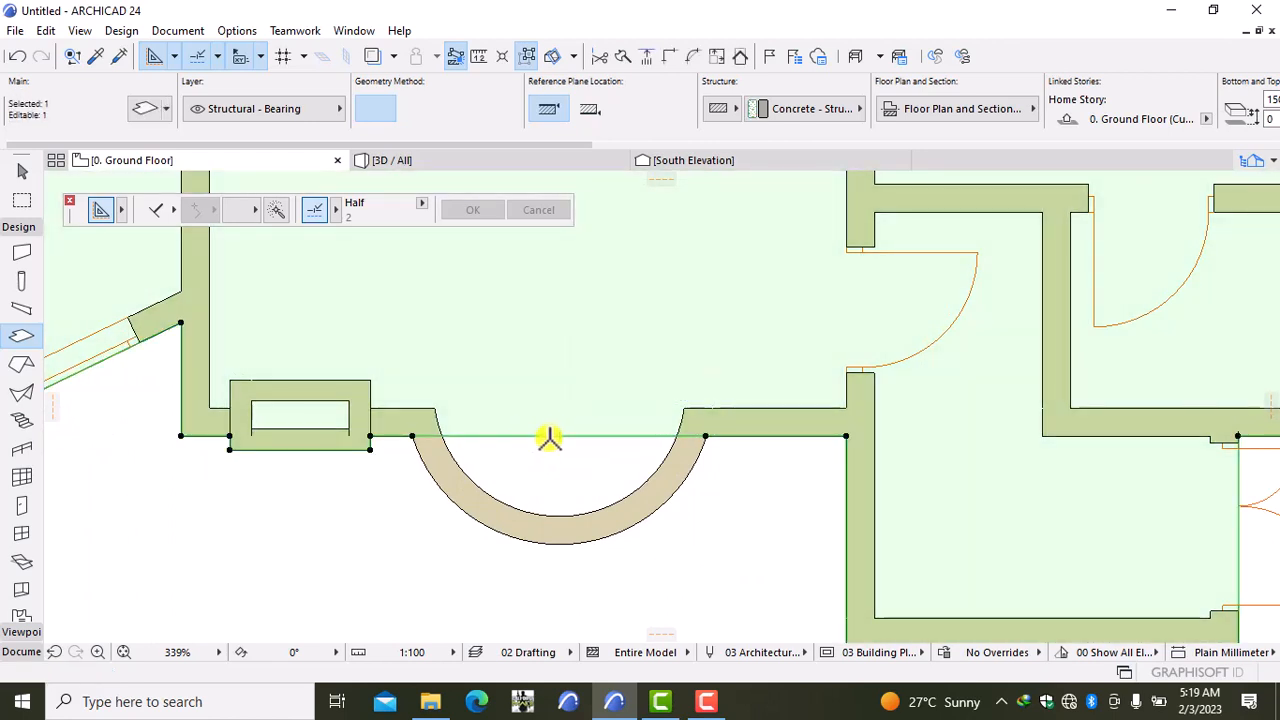
left_click(549, 437)
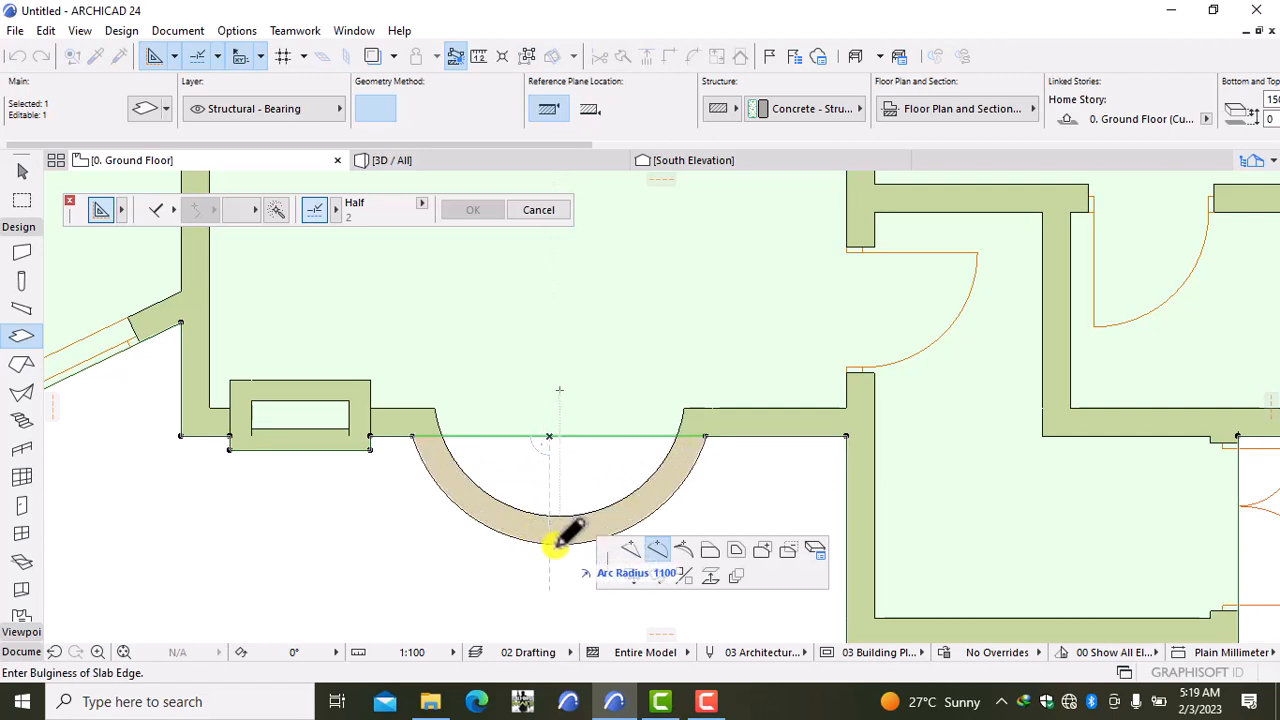
left_click(561, 537)
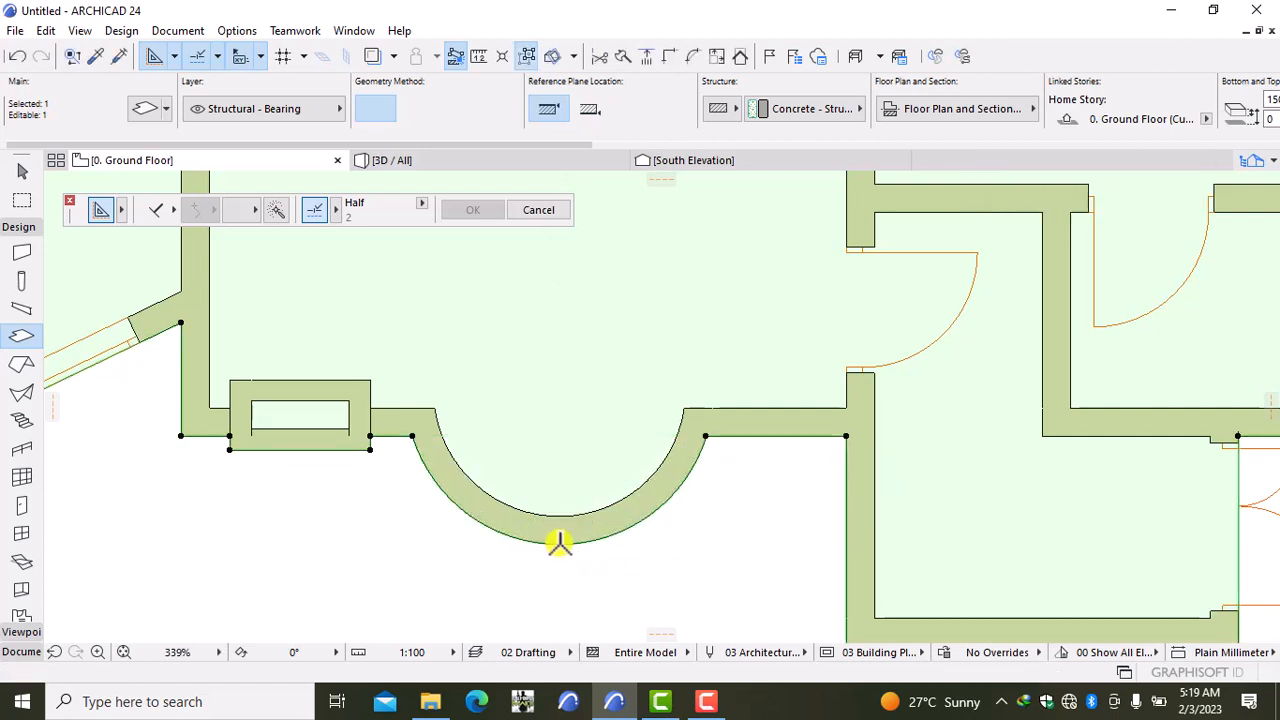
key("Escape")
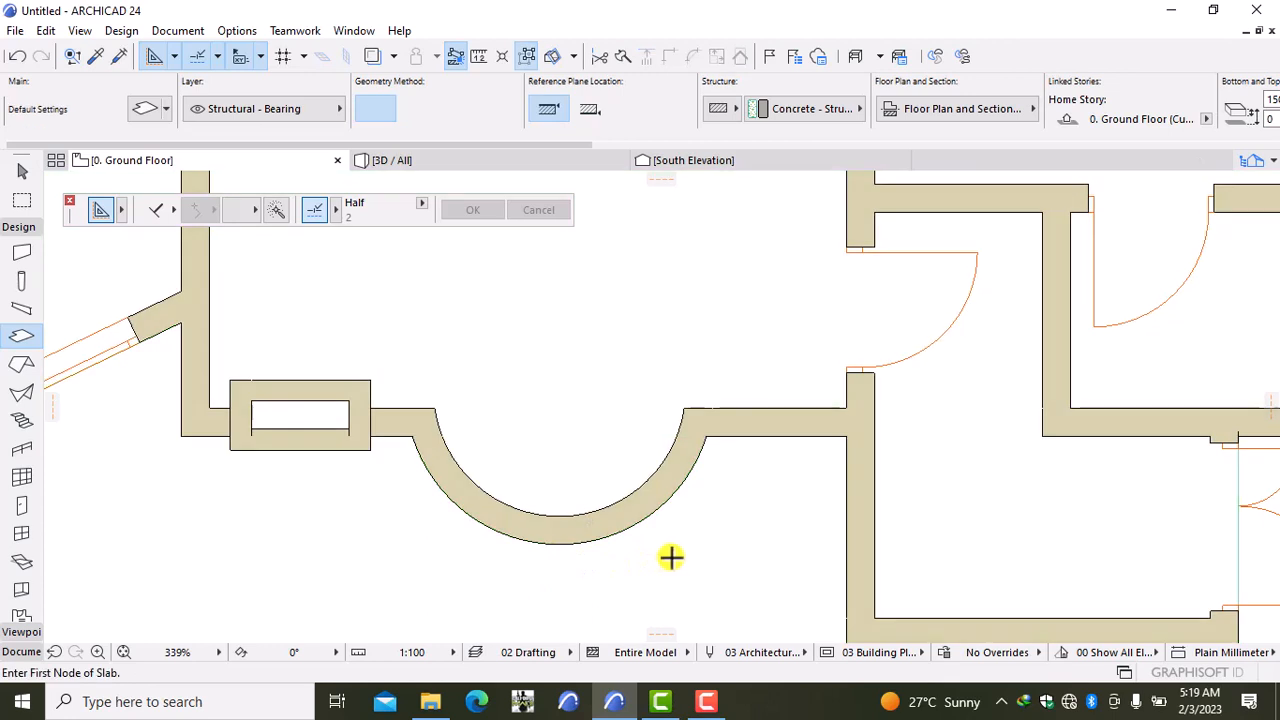
Step: Rebuild the 3D view and inspect the slab's curved edge beneath the living room bay
left_click(503, 161)
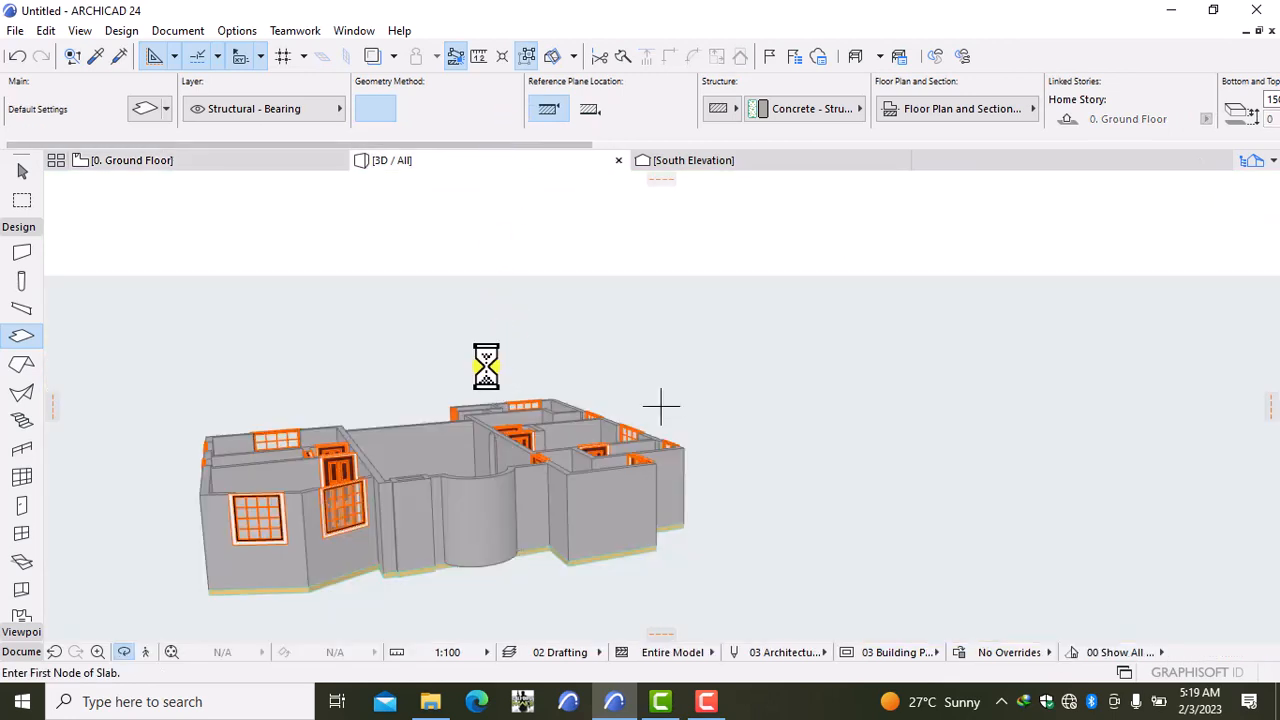
right_click(461, 349)
left_click(510, 540)
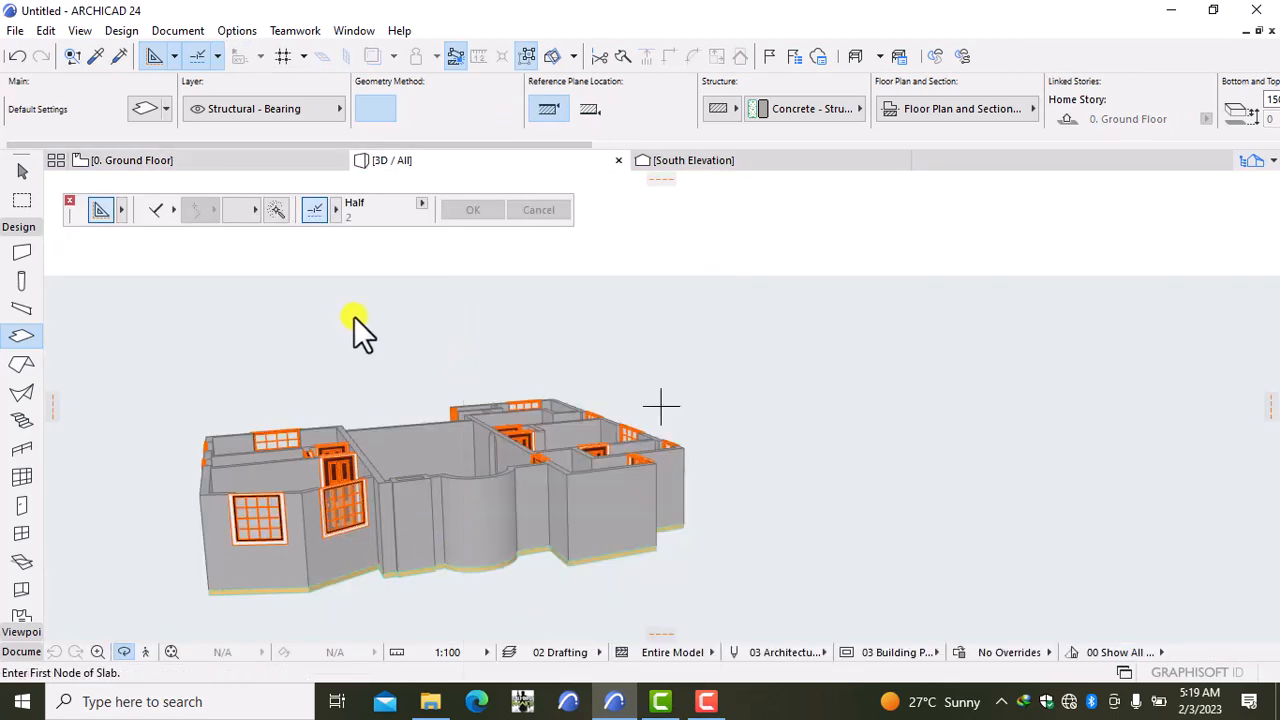
middle_click_drag(354, 318, 169, 332, "shift")
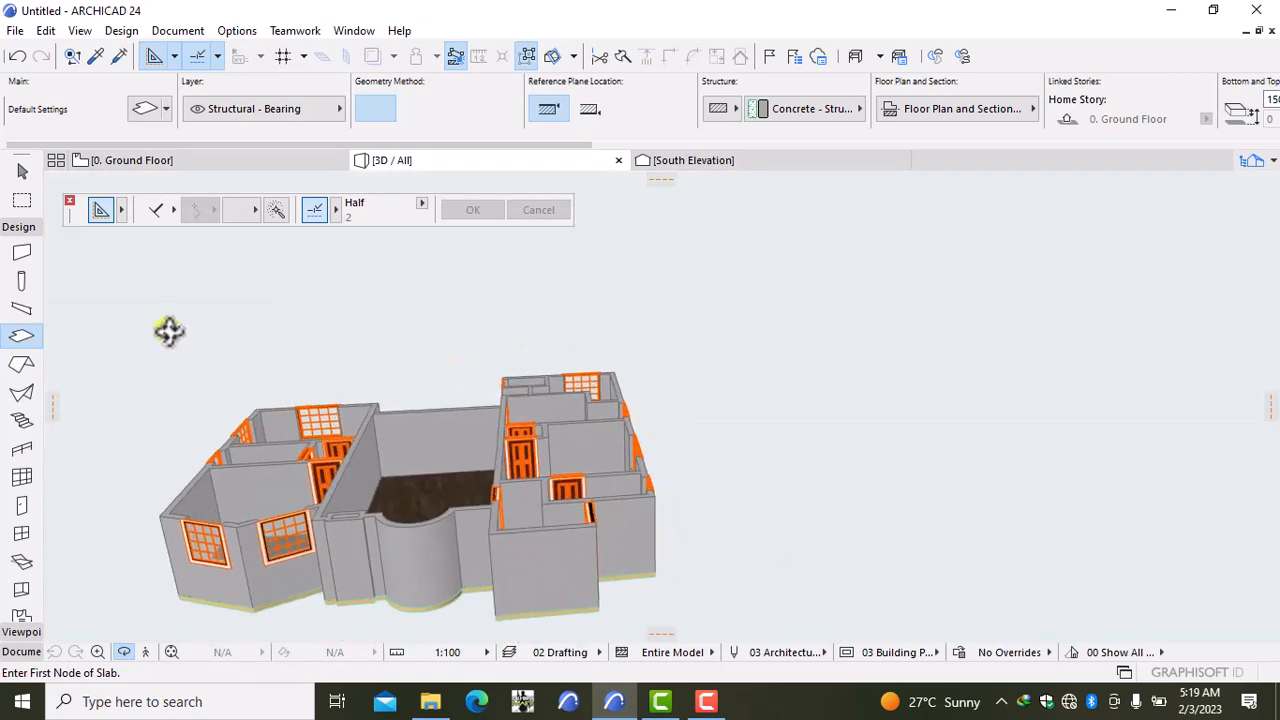
Step: Return to the ground floor plan, open the Surfaces settings and choose the Floorboards - 01 surface for editing
left_click(202, 163)
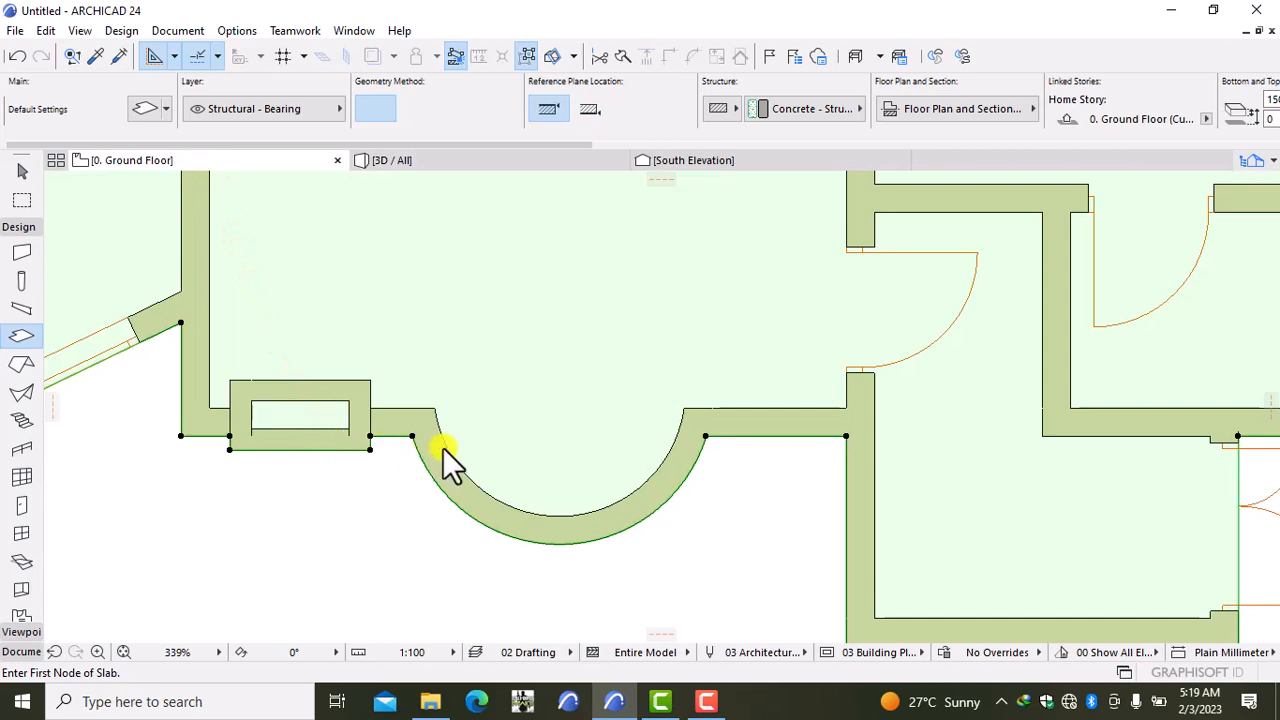
scroll(443, 460, "down", 4)
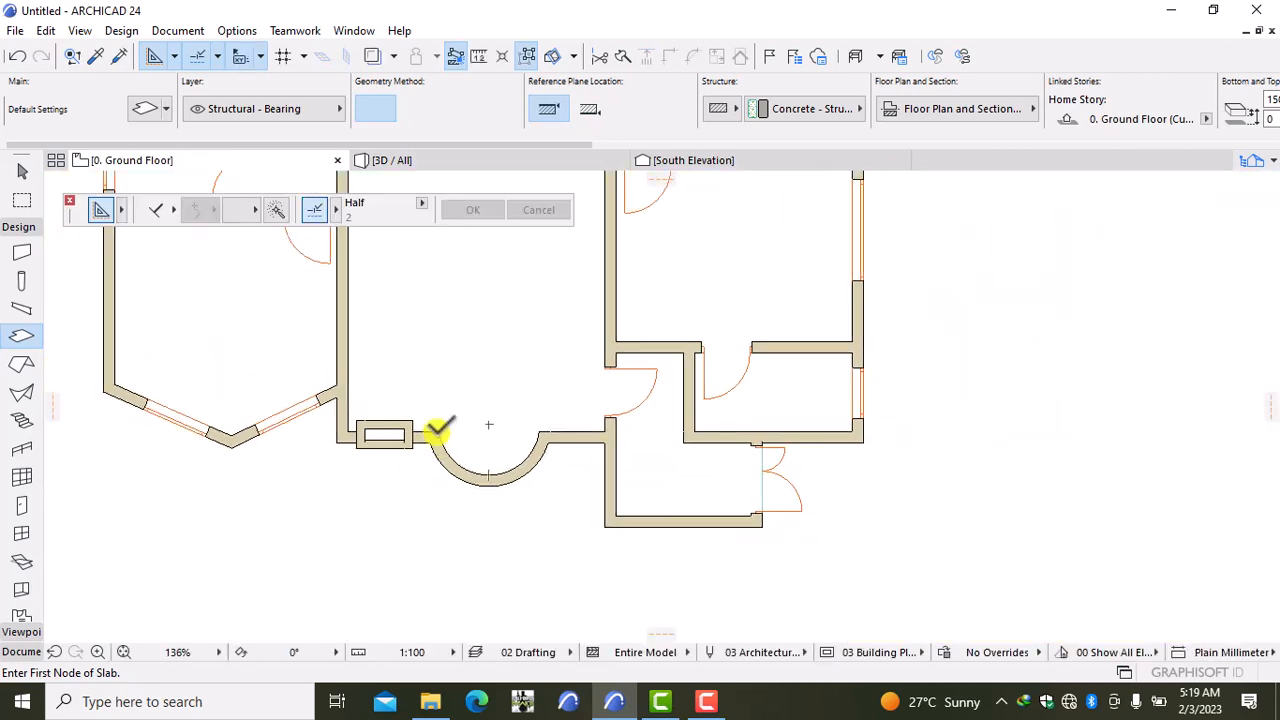
key("space")
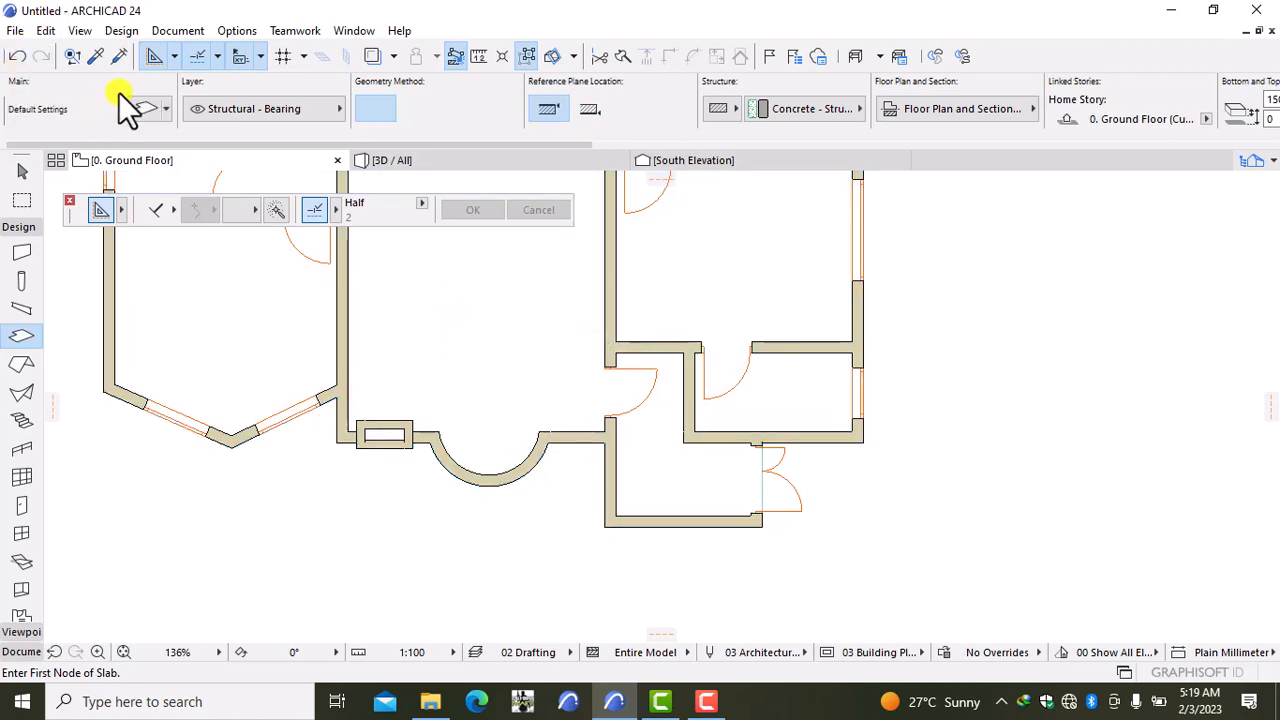
left_click(240, 31)
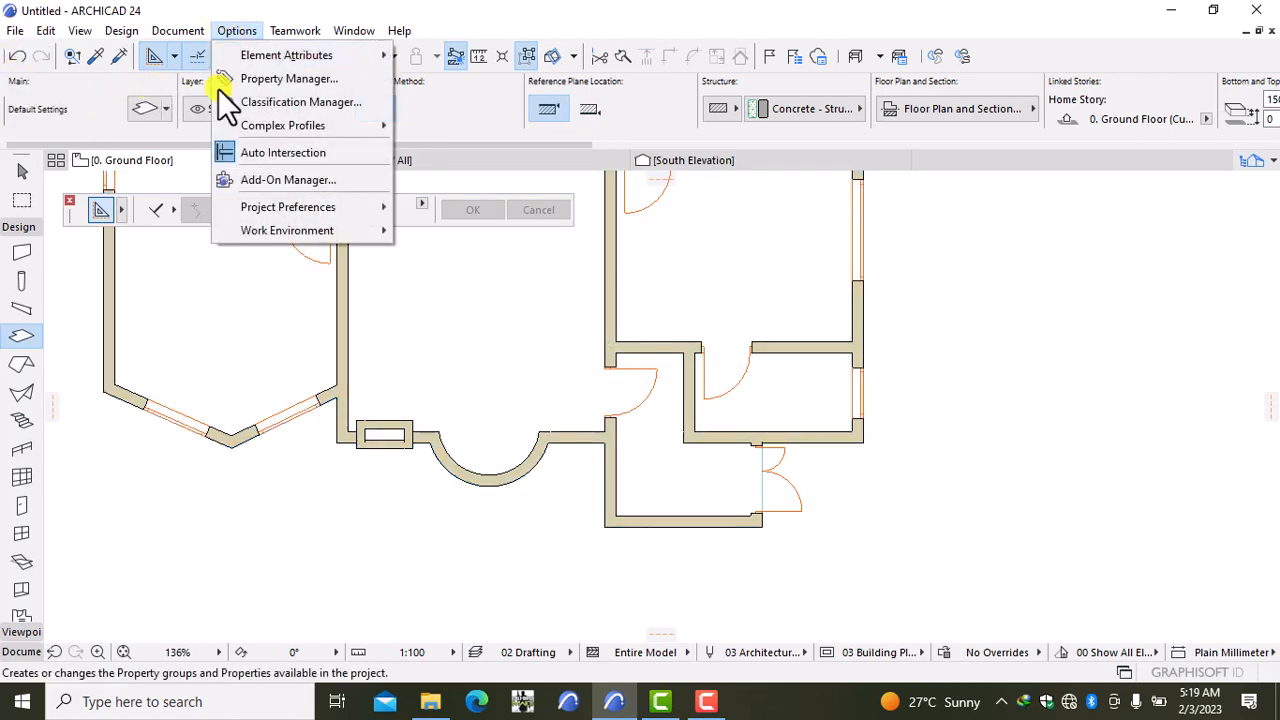
left_click(160, 480)
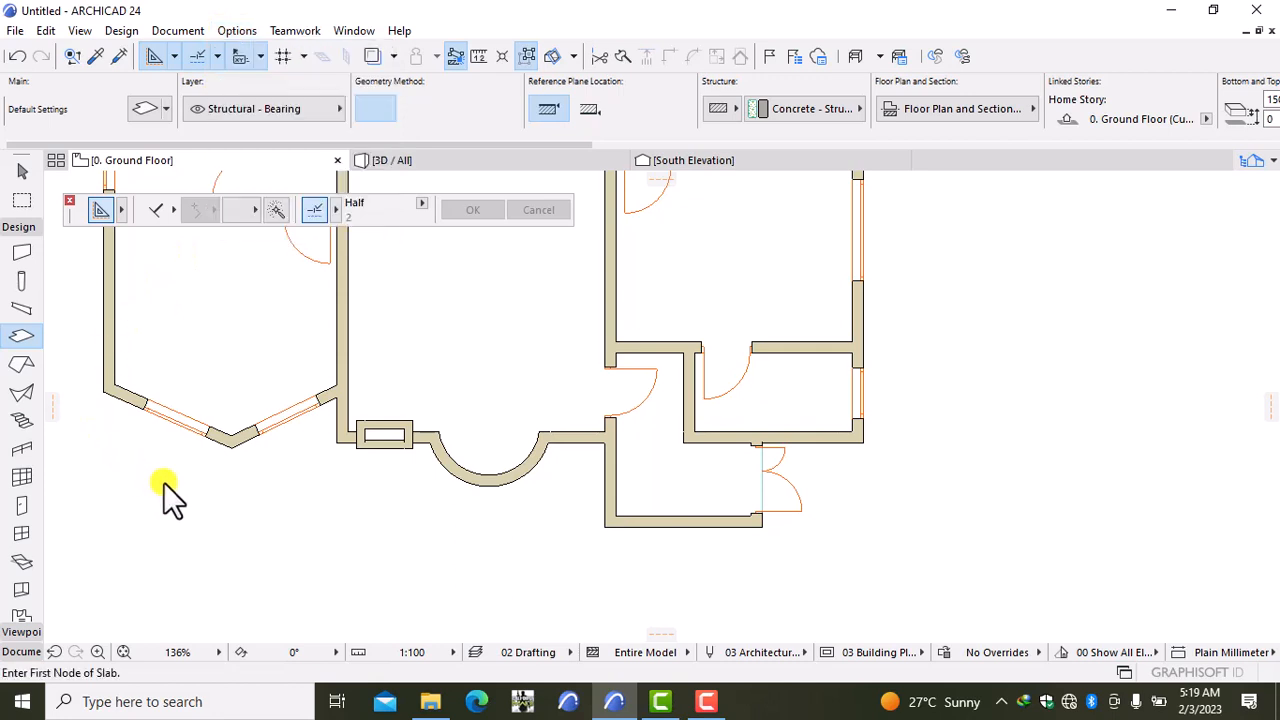
left_click(249, 26)
mouse_move(254, 52)
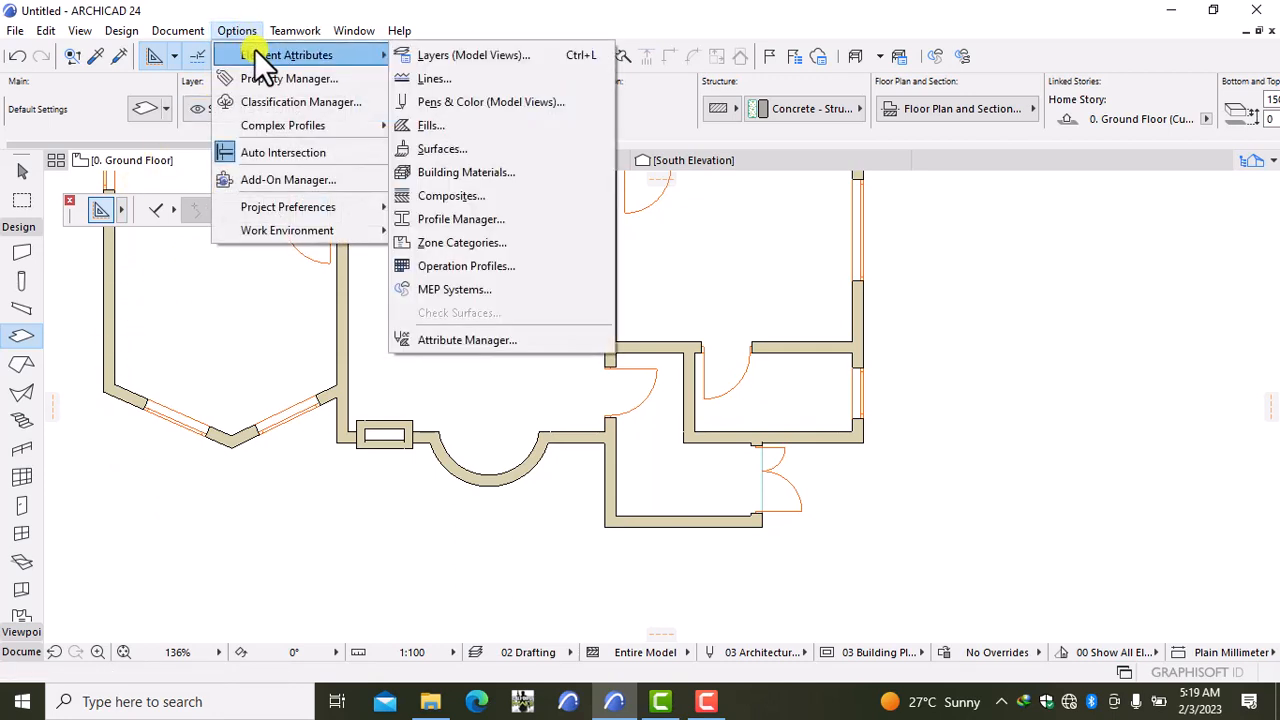
left_click(451, 150)
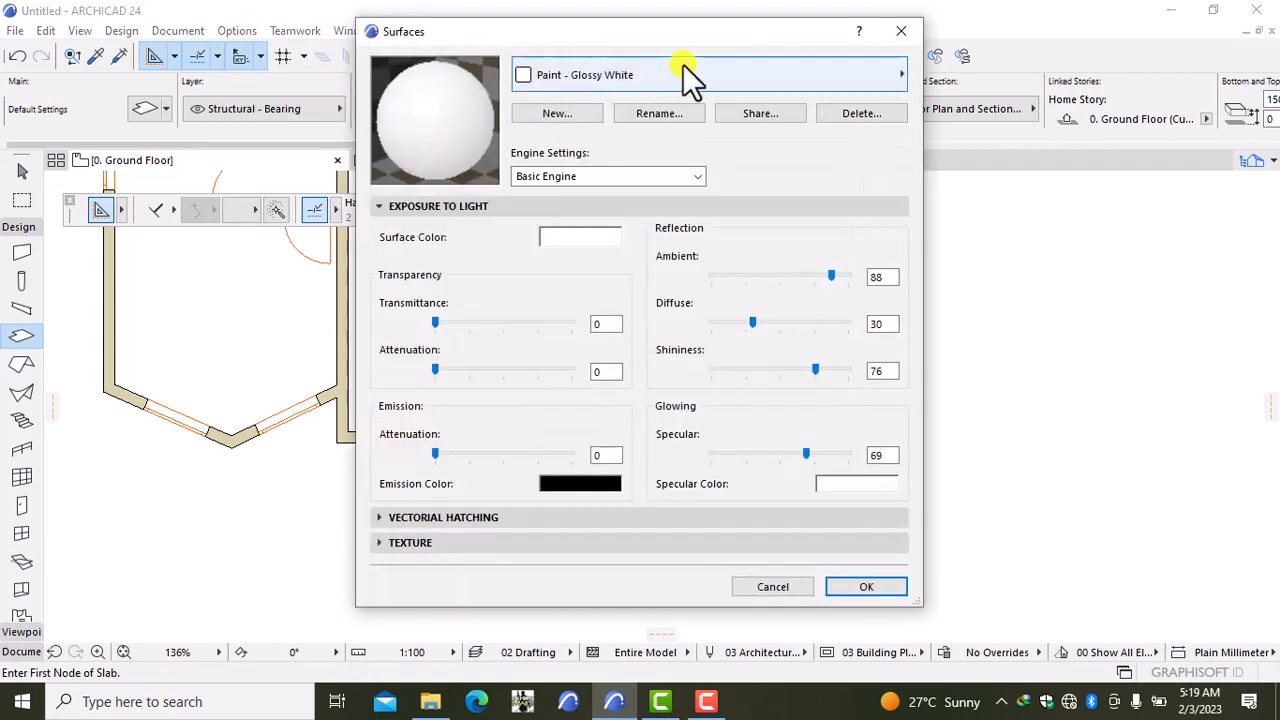
left_click(659, 69)
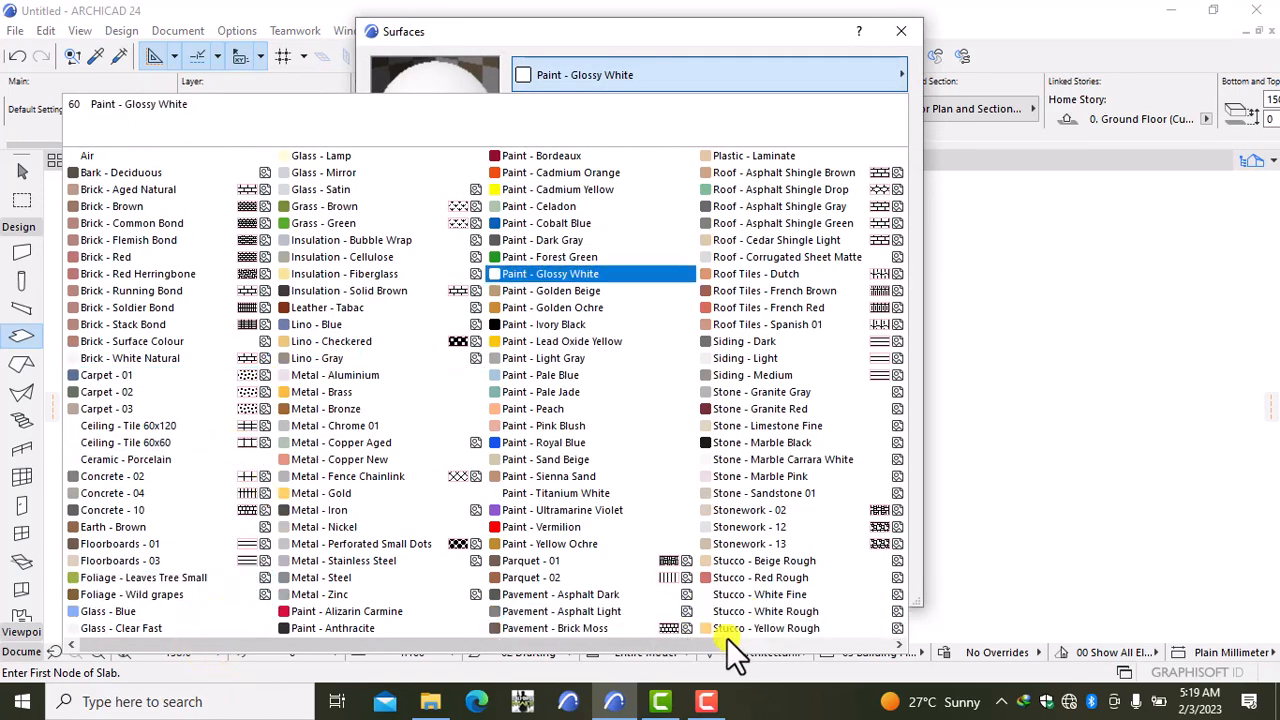
left_click(98, 545)
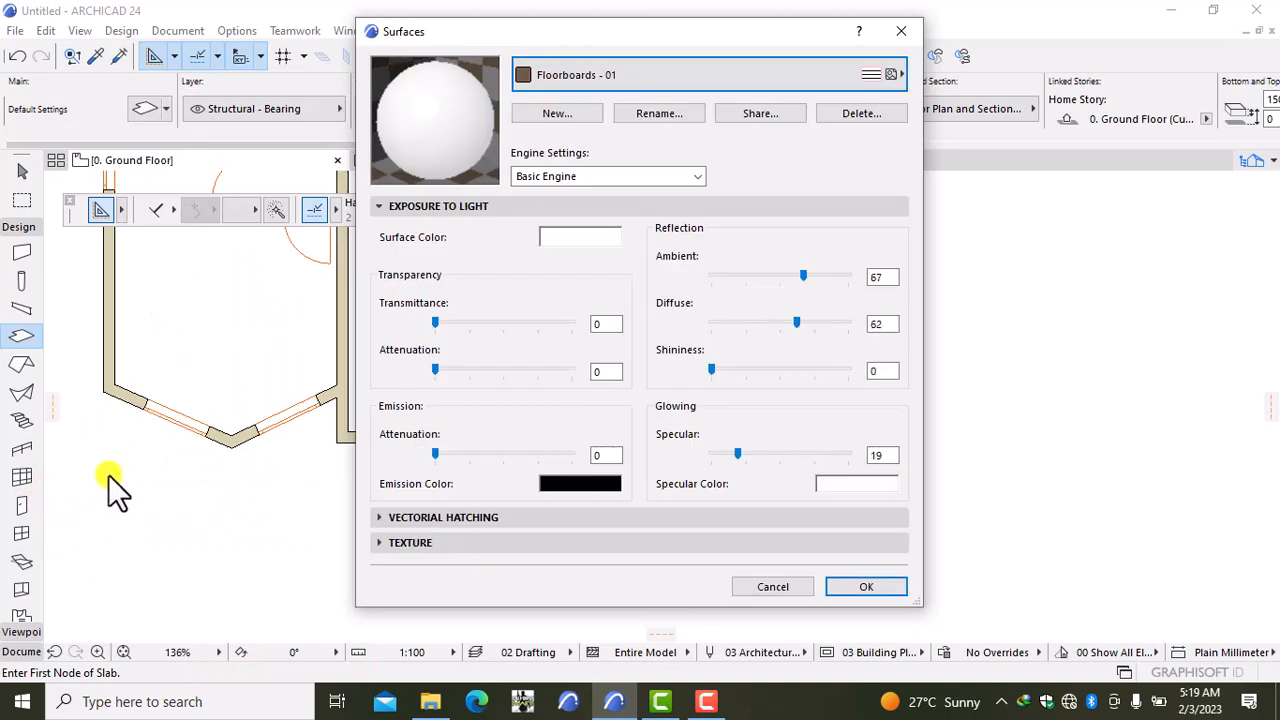
Step: Open the texture image library for the Floorboards - 01 surface and preview the Floorboards - 01 image variants
left_click(442, 543)
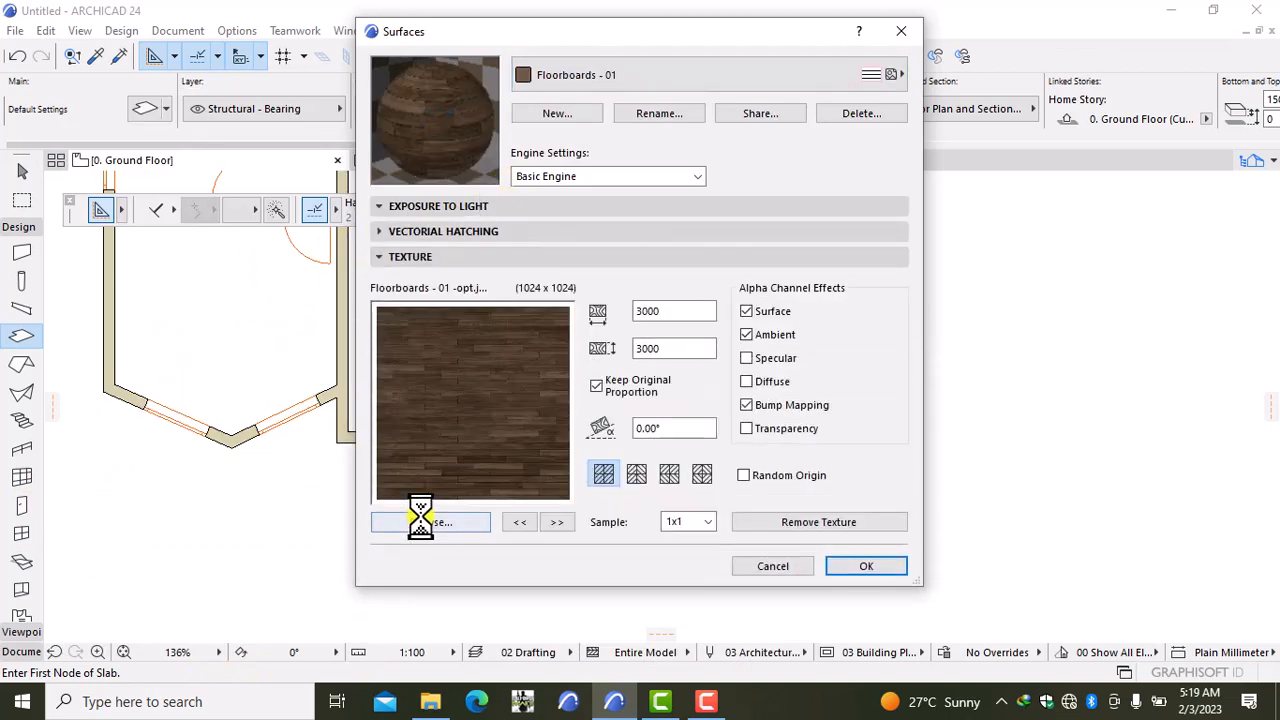
left_click(419, 527)
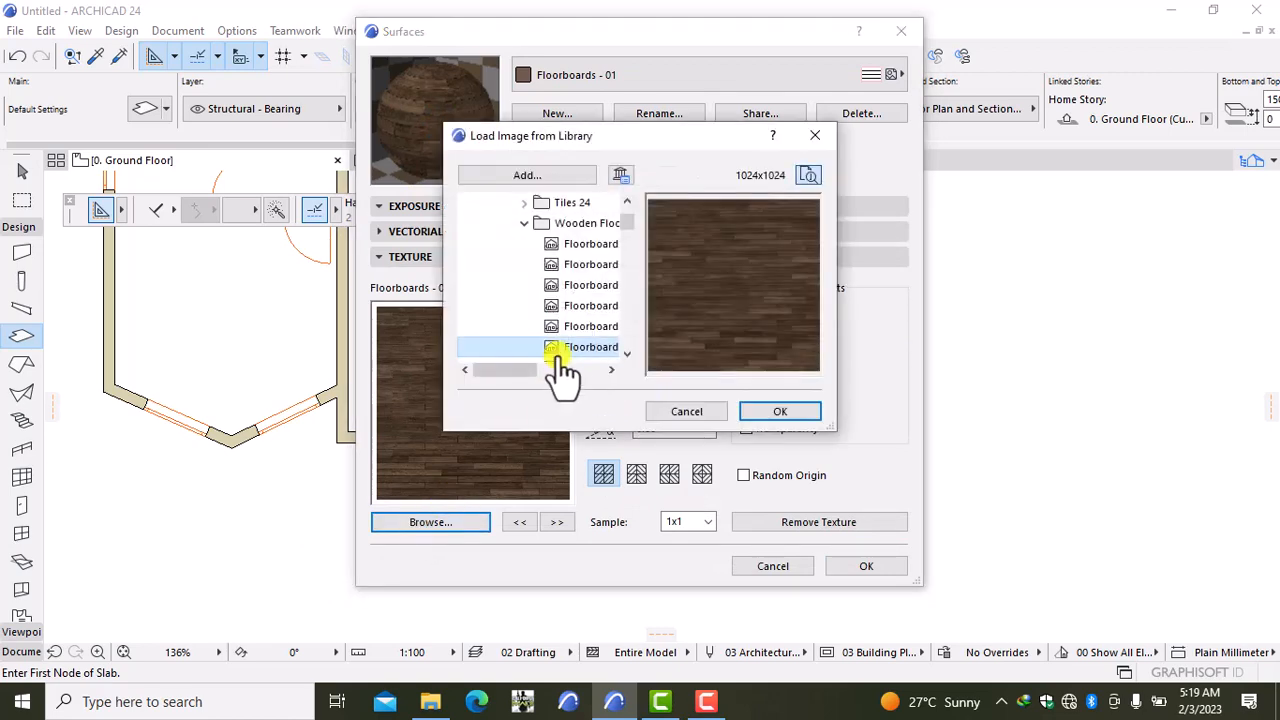
left_click(578, 326)
left_click(572, 306)
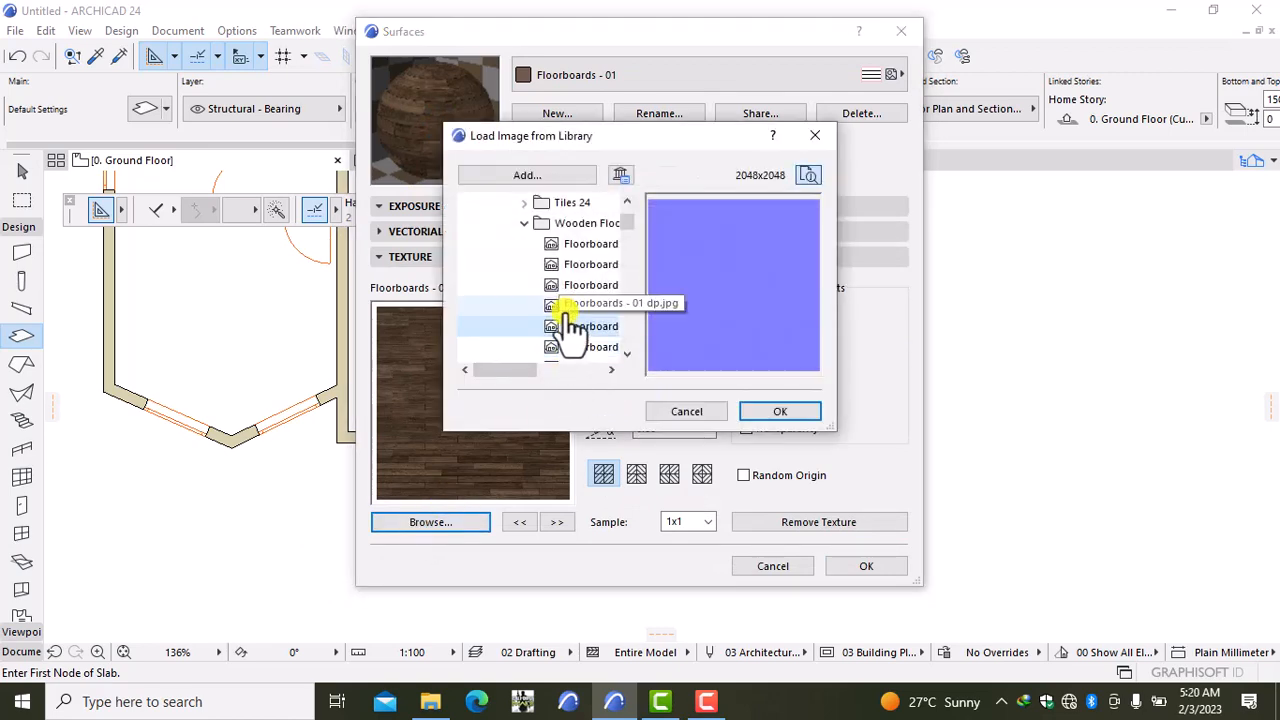
left_click(585, 287)
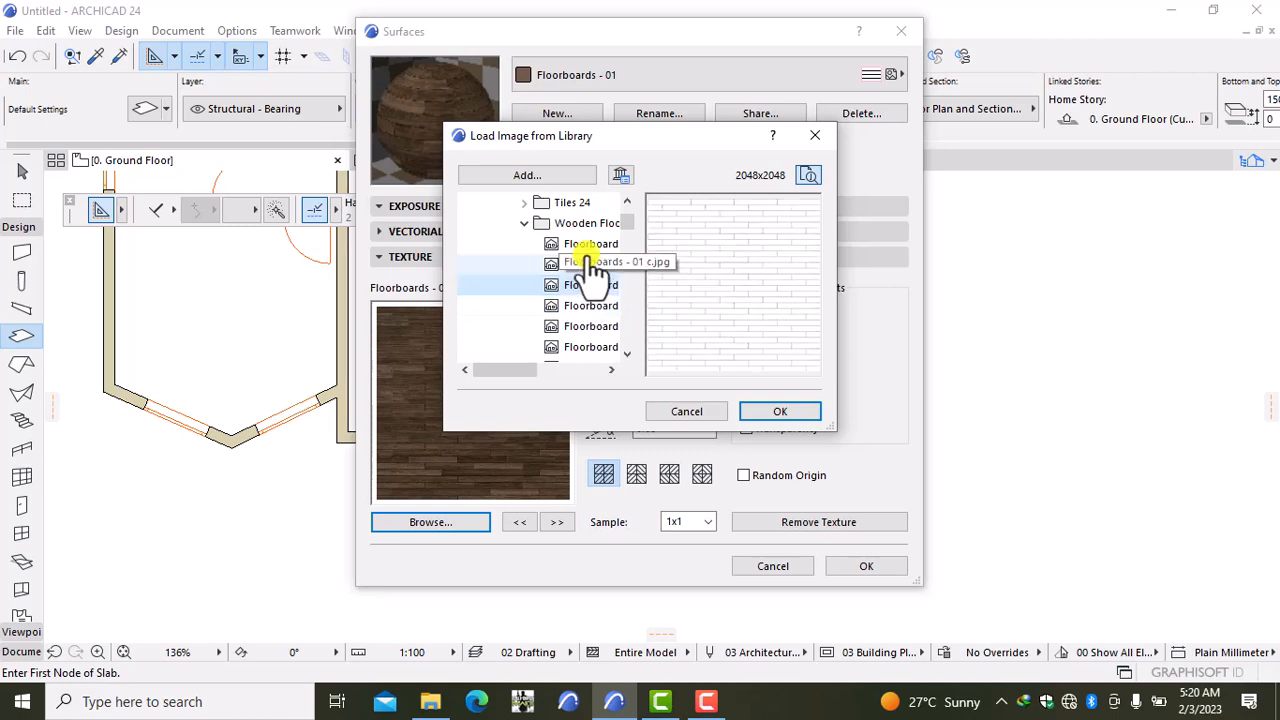
left_click(590, 268)
left_click(591, 244)
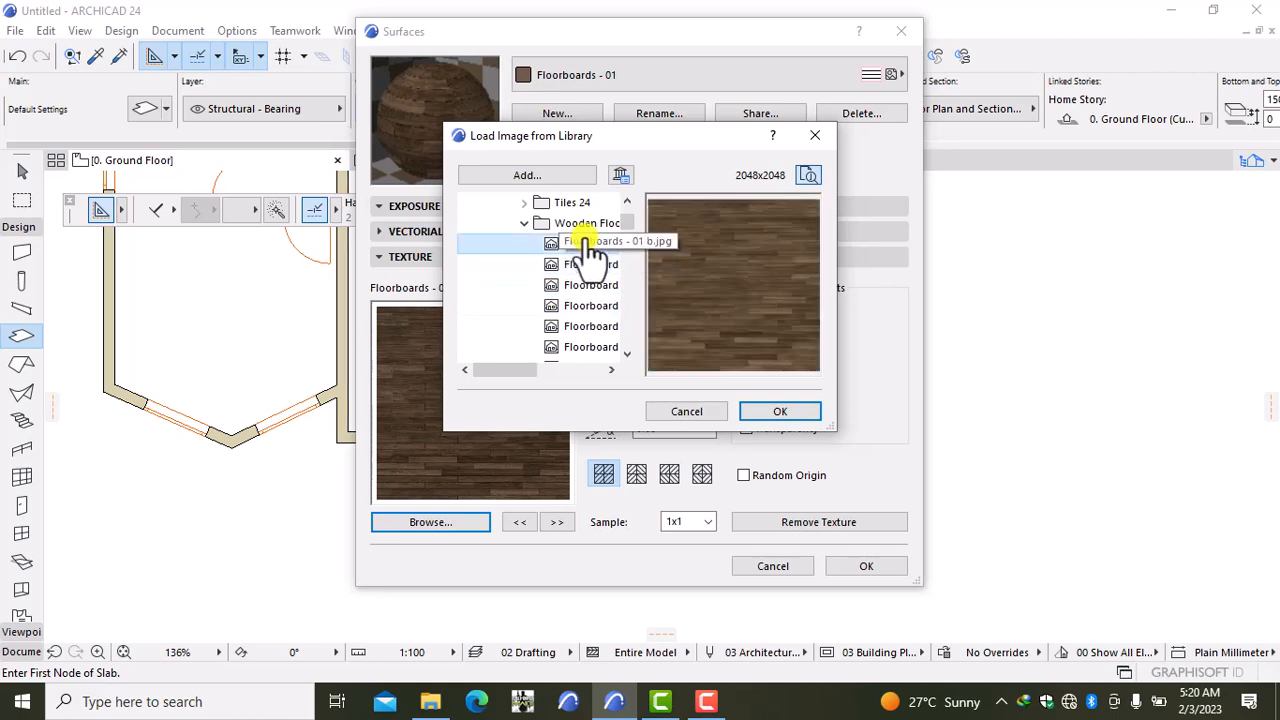
Step: Browse the wooden flooring textures and preview the Floorboards - 03 and Floorboards - 04 images
left_click_drag(624, 222, 625, 238)
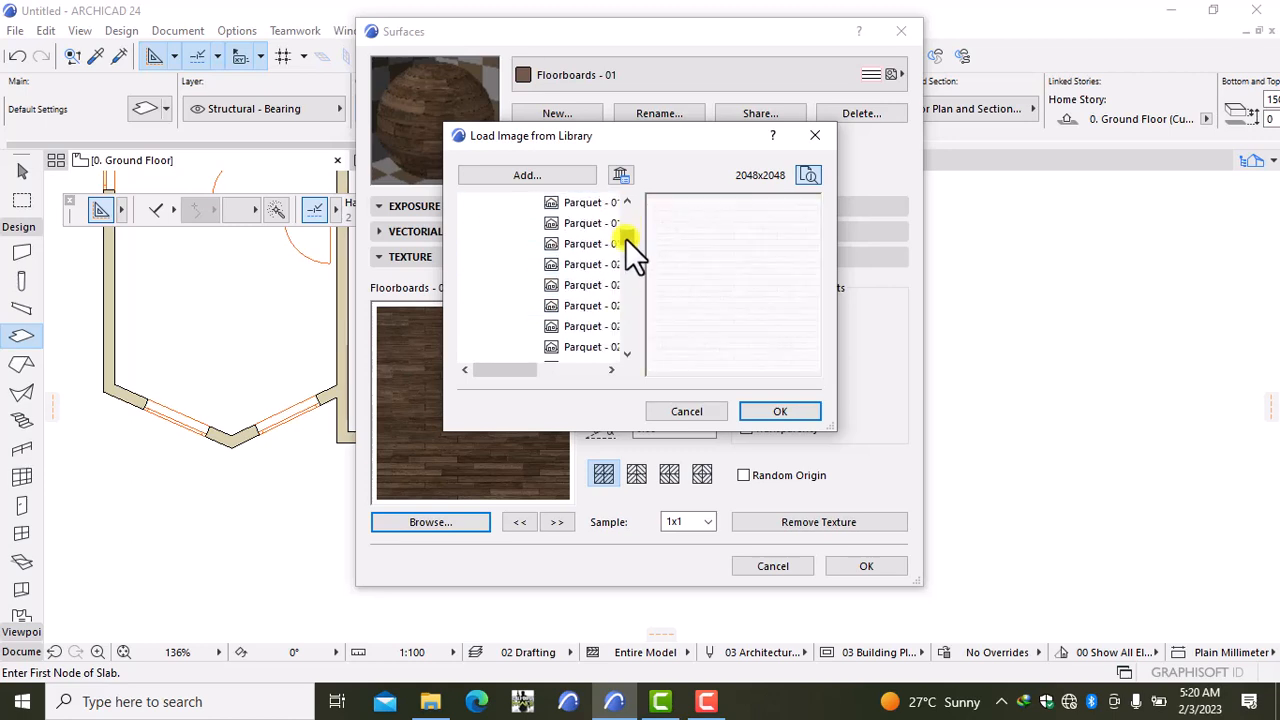
left_click(578, 245)
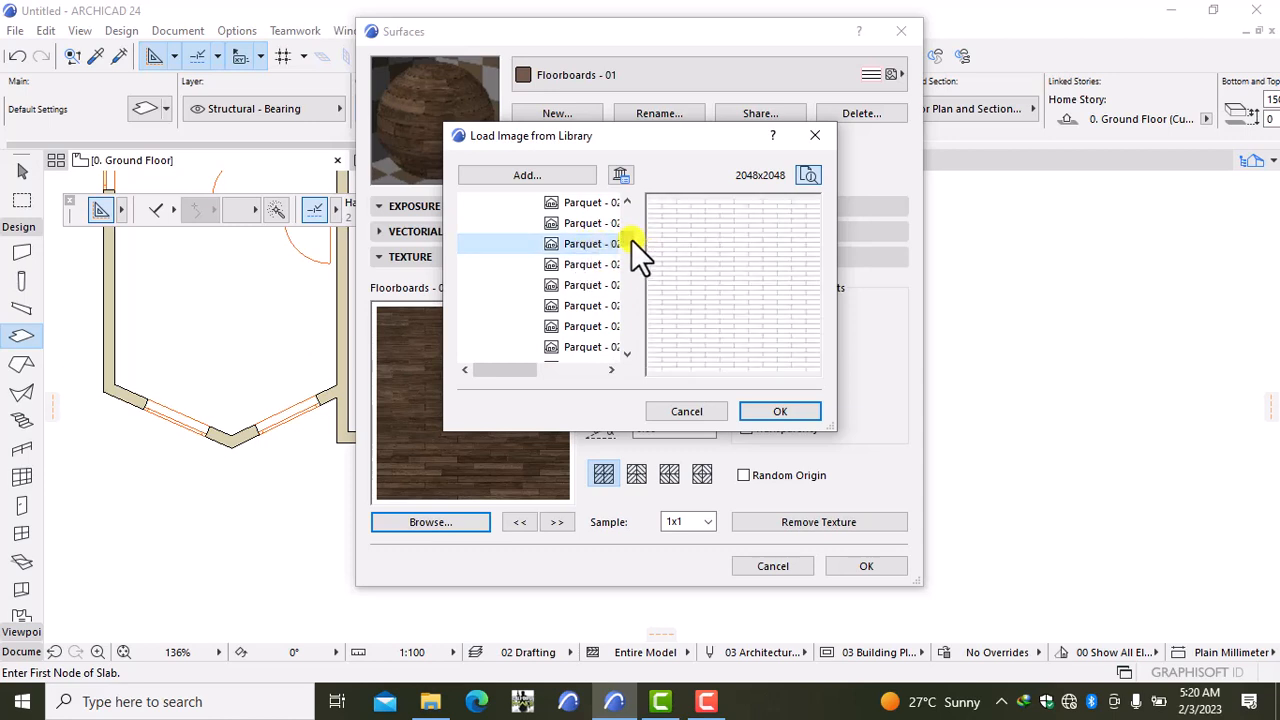
left_click_drag(631, 239, 630, 233)
left_click(597, 246)
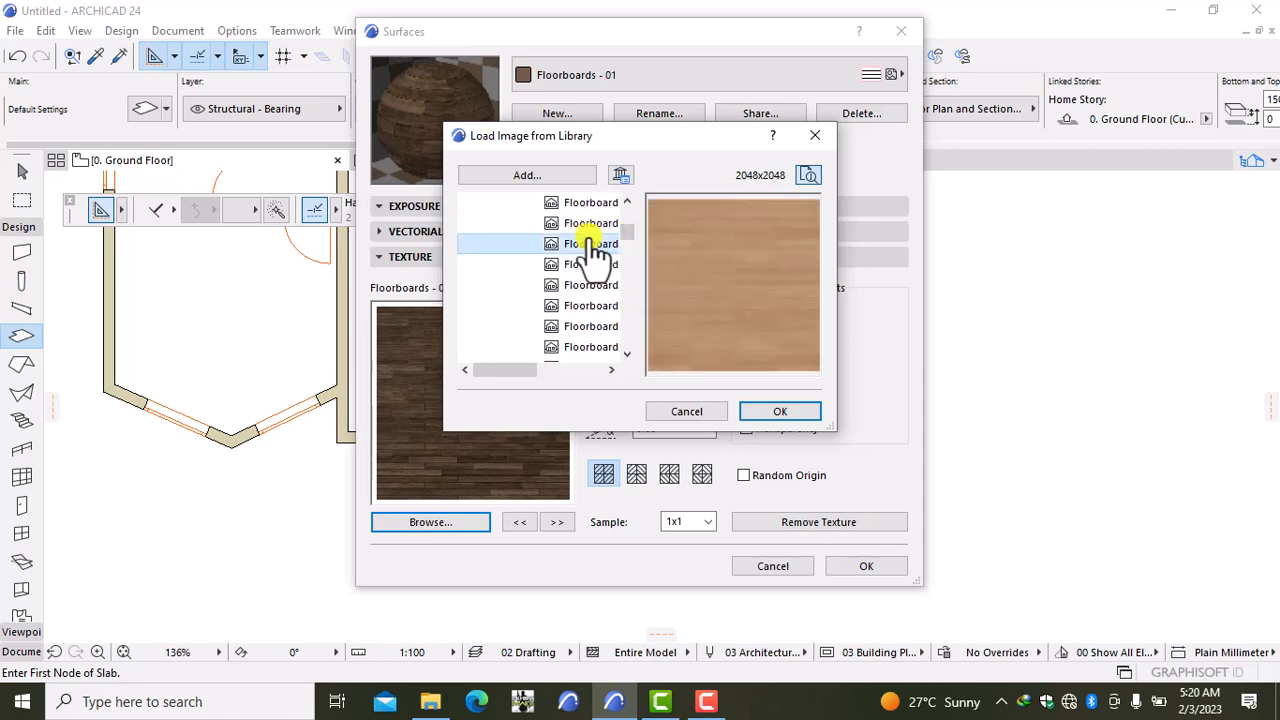
left_click(590, 224)
left_click(585, 206)
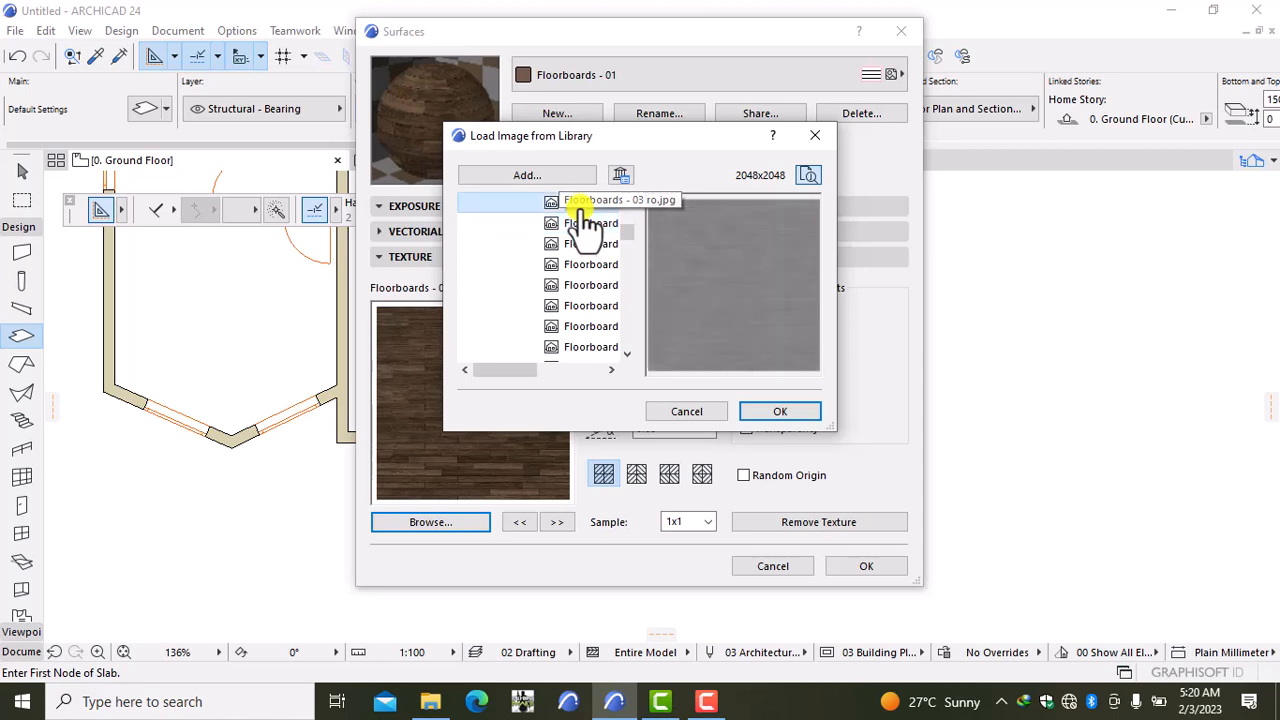
left_click(580, 265)
left_click(589, 287)
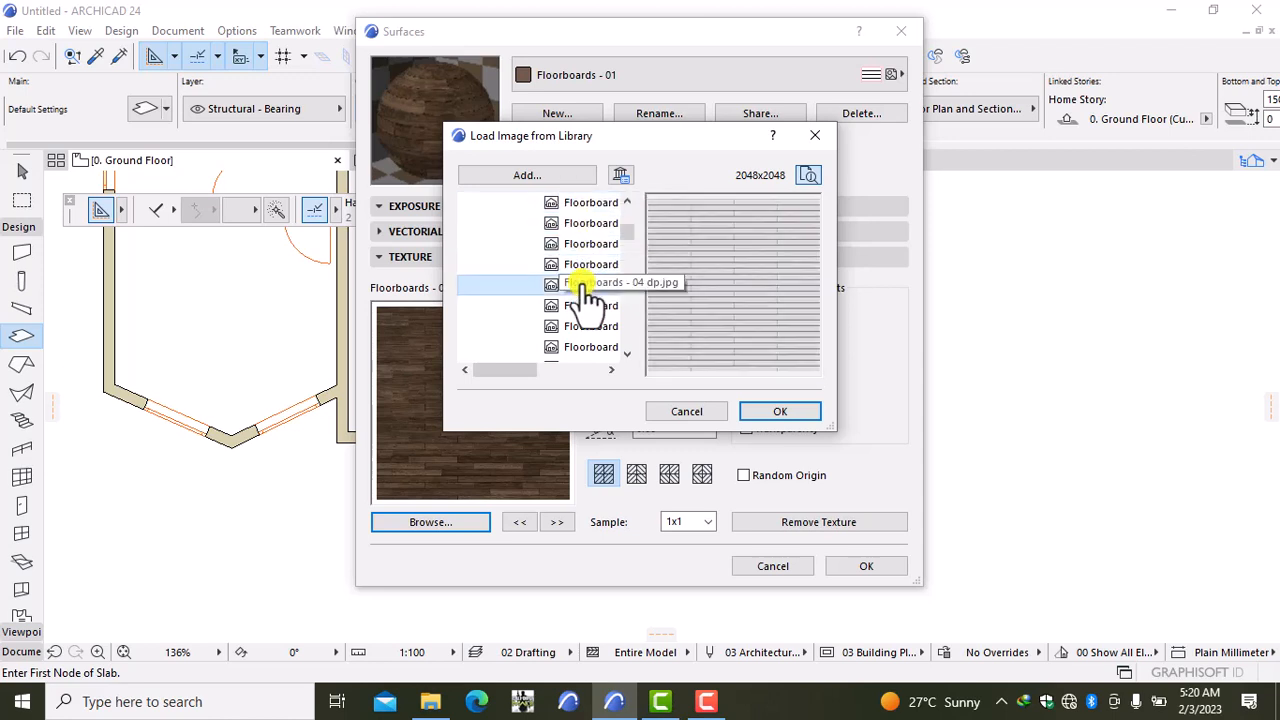
left_click(584, 306)
left_click(582, 327)
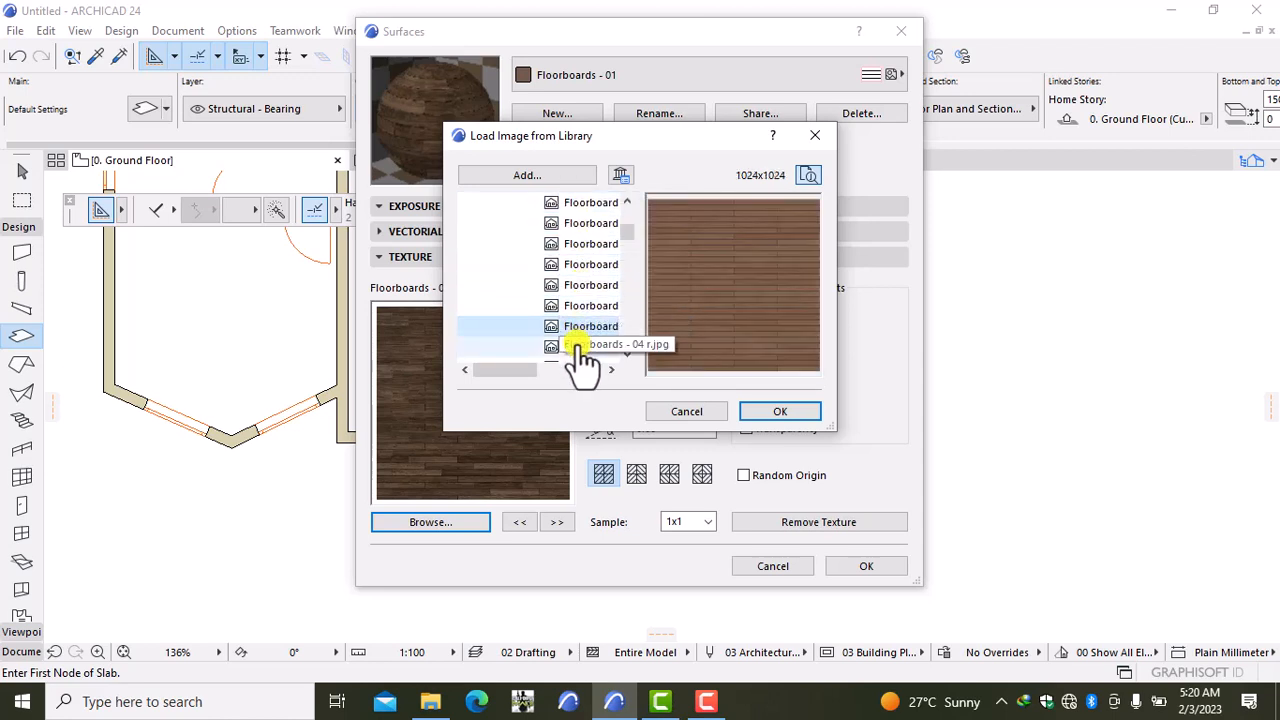
left_click(578, 346)
mouse_move(628, 233)
left_mouse_down()
mouse_move(630, 245)
mouse_move(634, 206)
mouse_move(630, 233)
left_mouse_up()
left_click(598, 224)
left_click(591, 204)
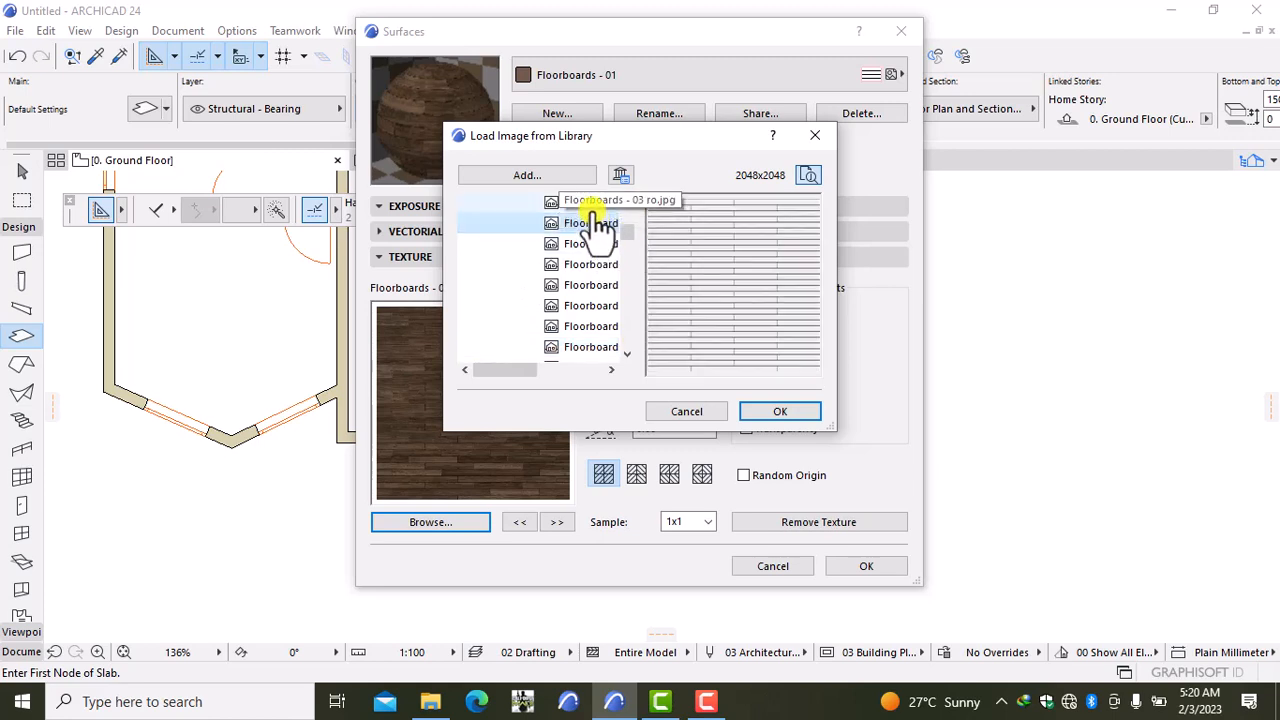
left_click(583, 246)
left_click(578, 264)
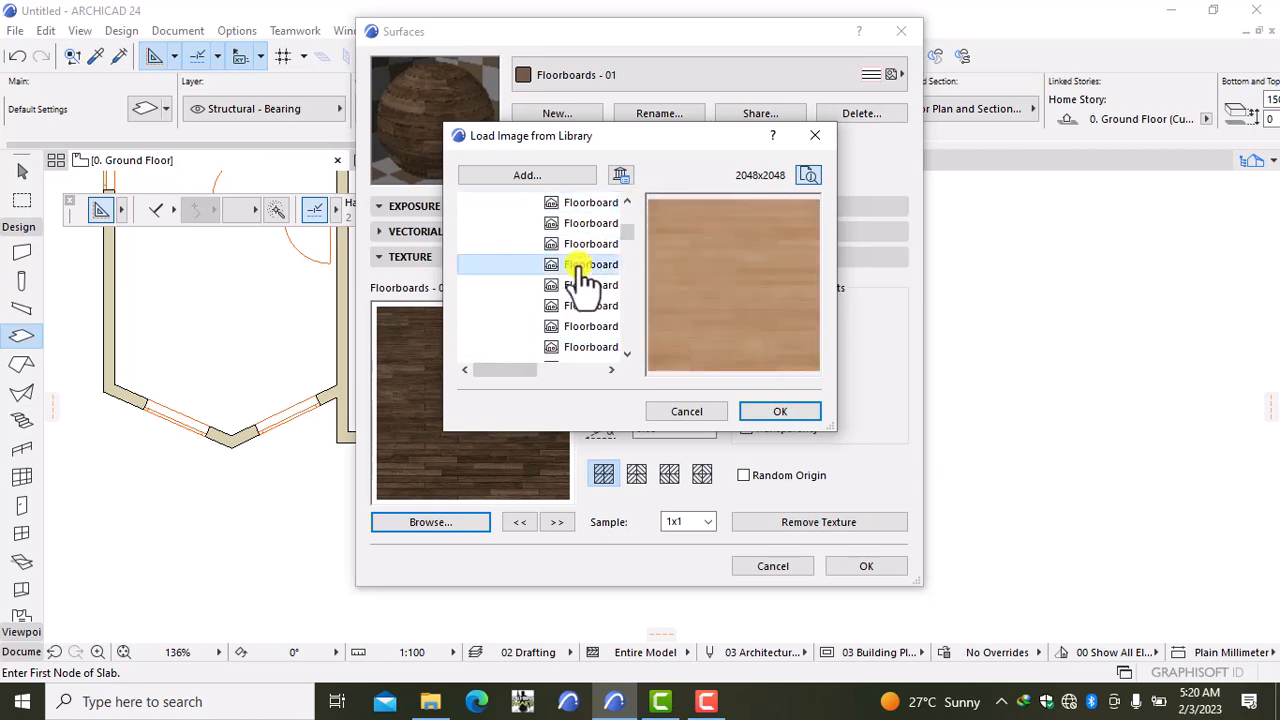
left_click(578, 285)
left_click(577, 305)
left_click(578, 326)
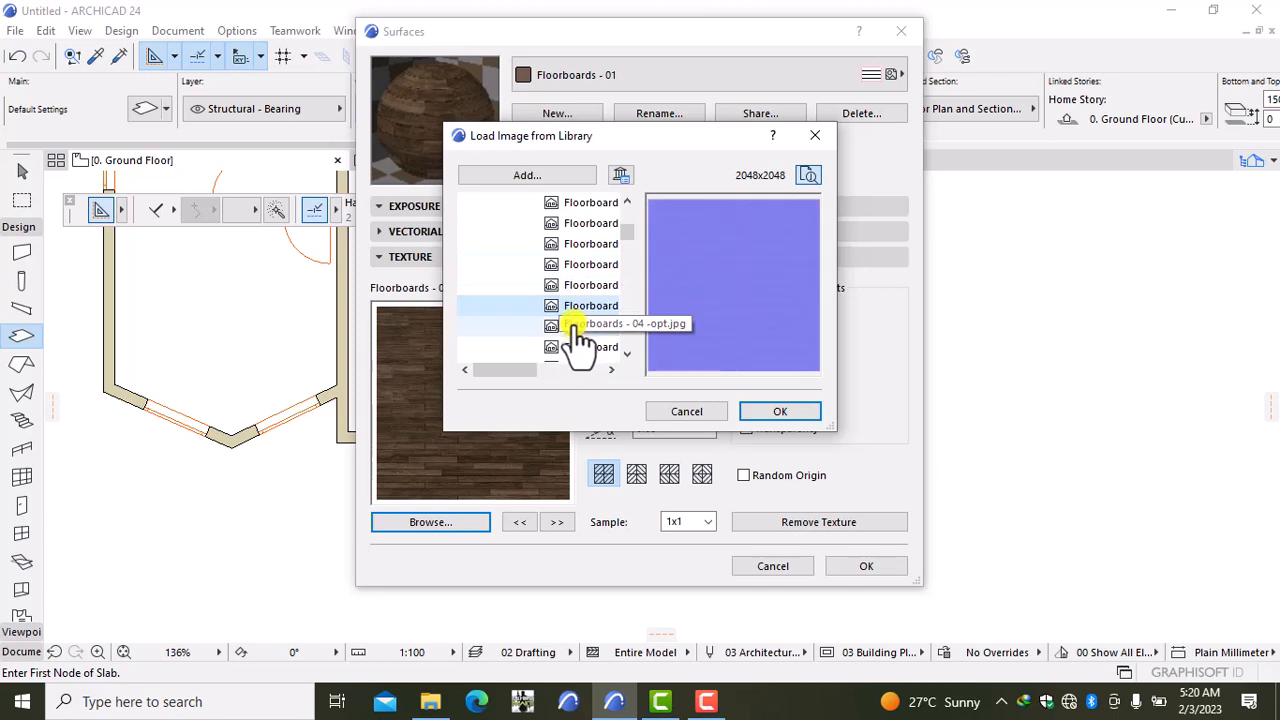
left_click(580, 347)
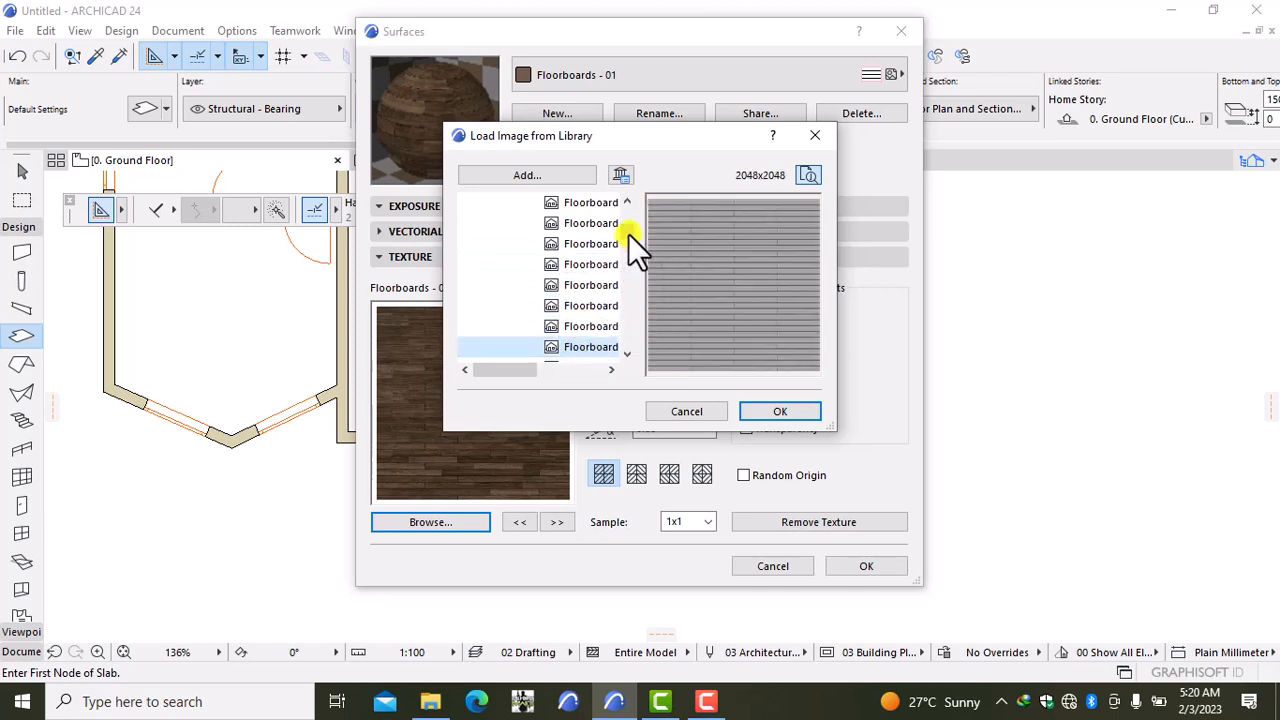
Step: Compare the Parquet - 01 and Parquet - 02 images and load Parquet - 02 c.jpg as the Floorboards - 01 surface texture
left_click_drag(628, 233, 629, 238)
left_click(592, 228)
left_click(585, 246)
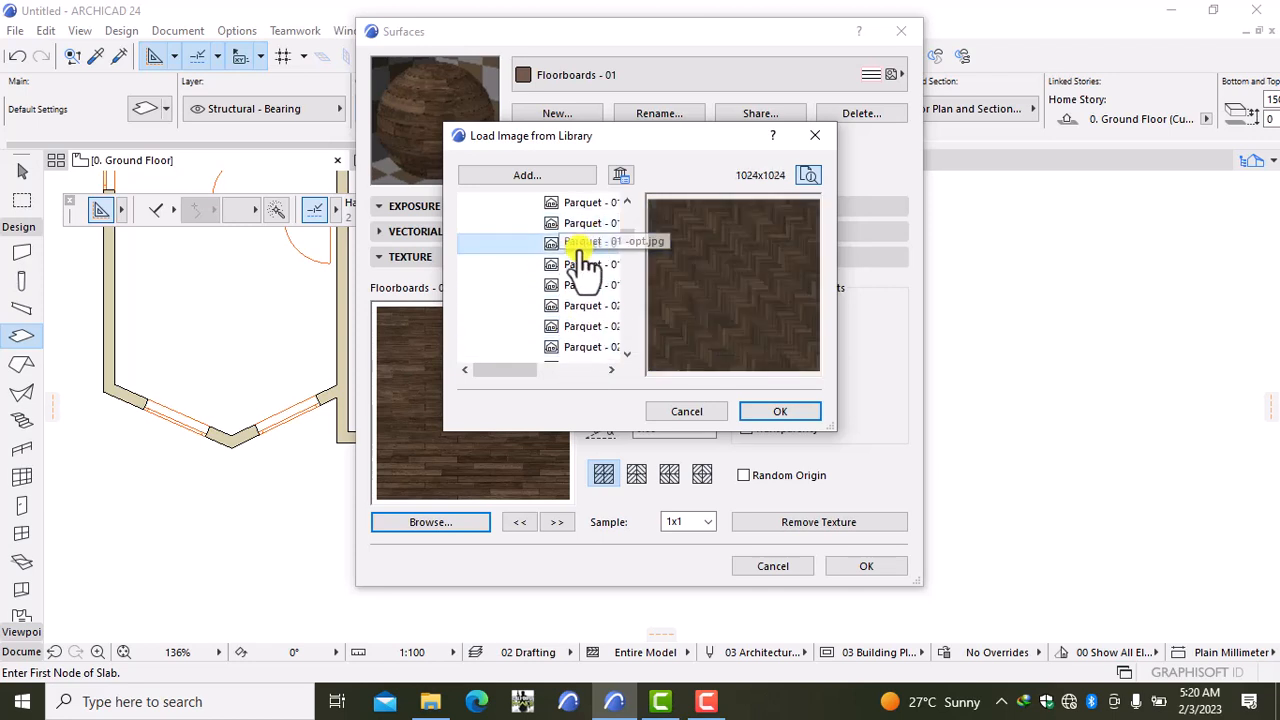
left_click(585, 267)
left_click(578, 285)
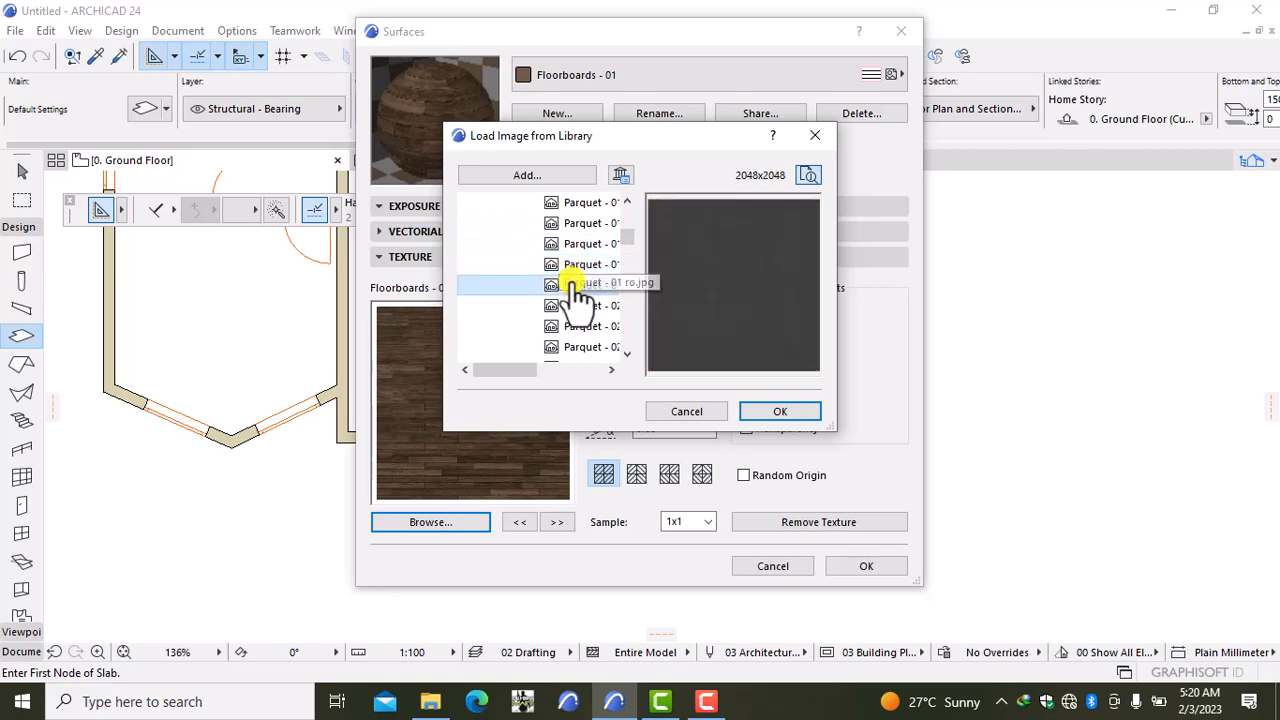
left_click(580, 305)
left_click(578, 328)
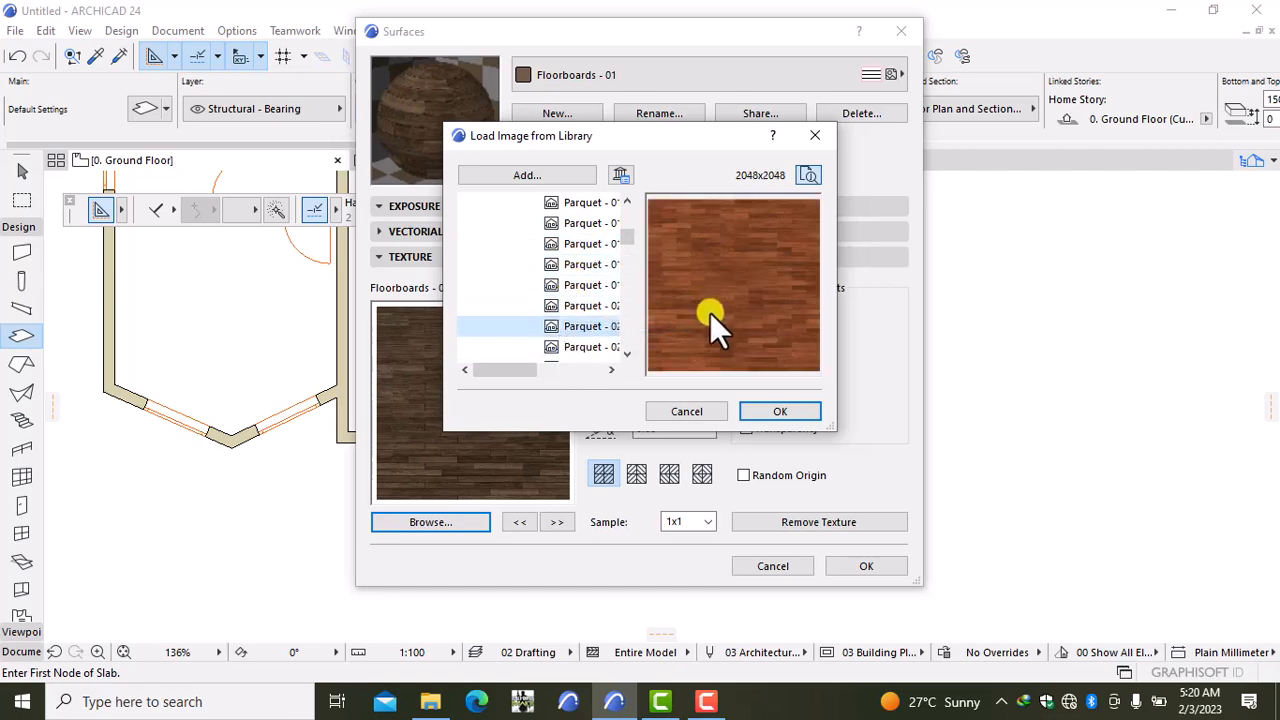
left_click(580, 346)
left_click(578, 327)
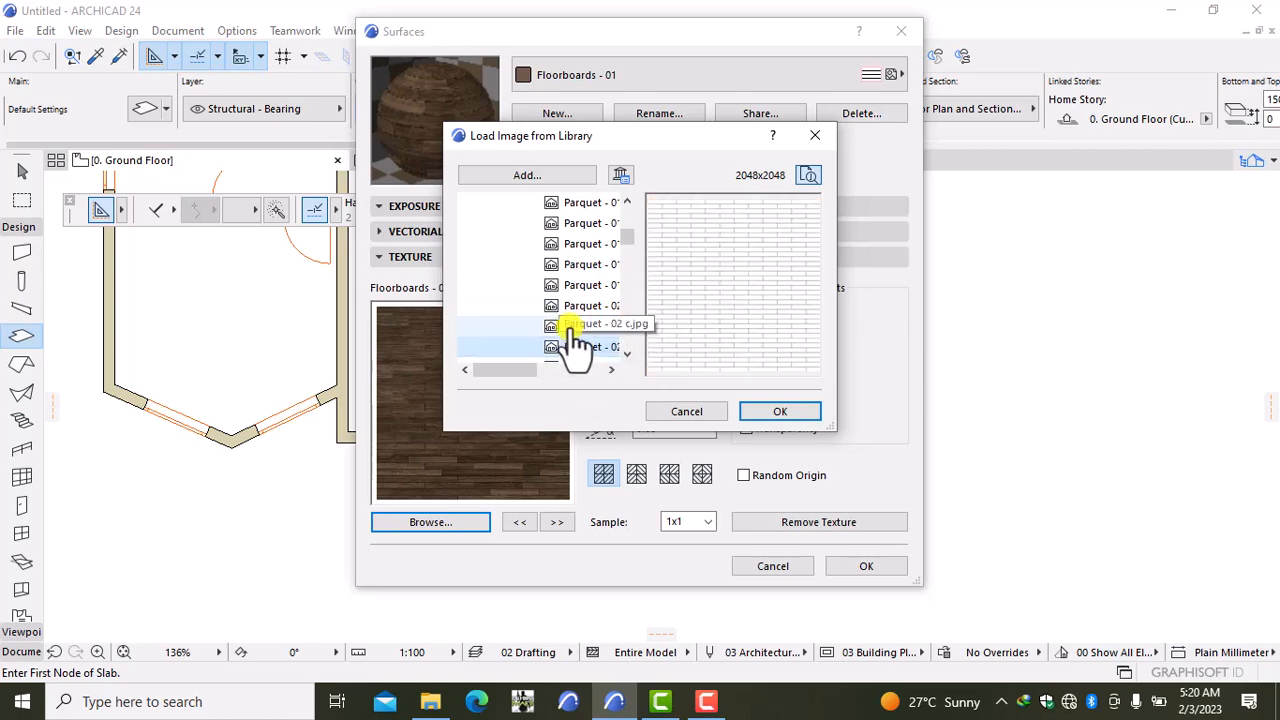
left_click(780, 412)
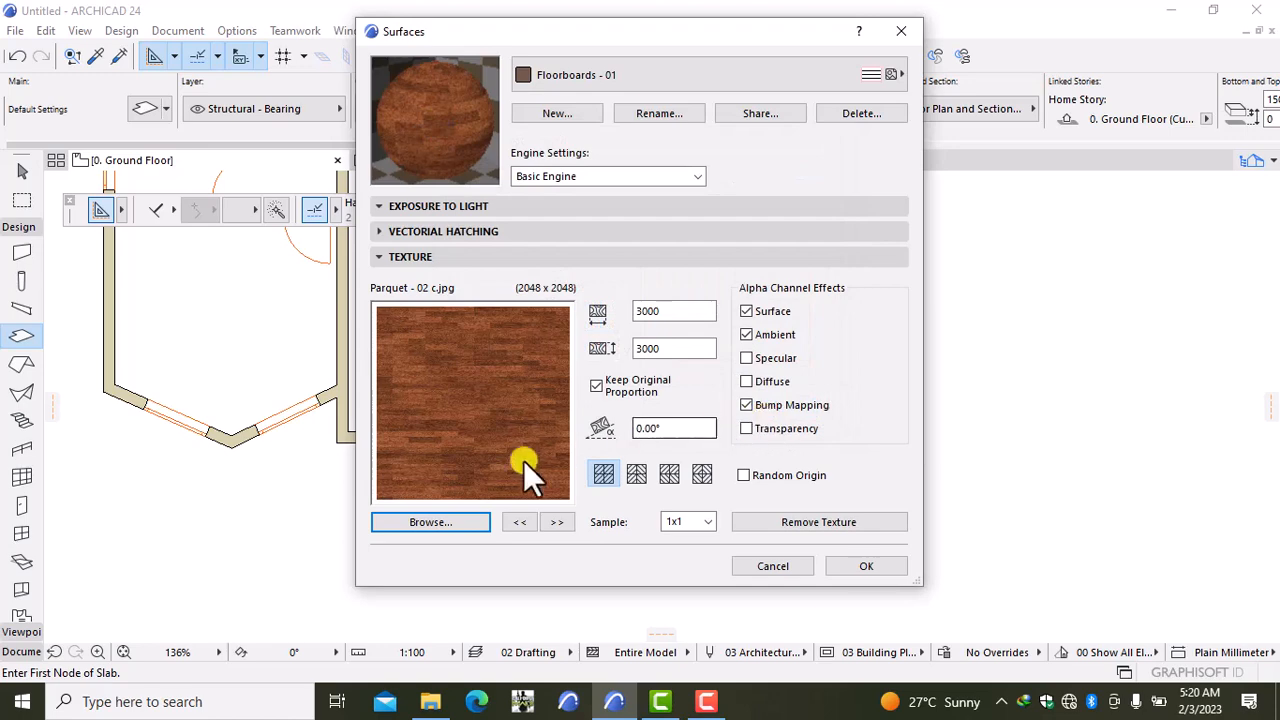
Step: Duplicate the Floorboards - 01 surface as a new surface under the suggested name and accept the surface settings
left_click(549, 114)
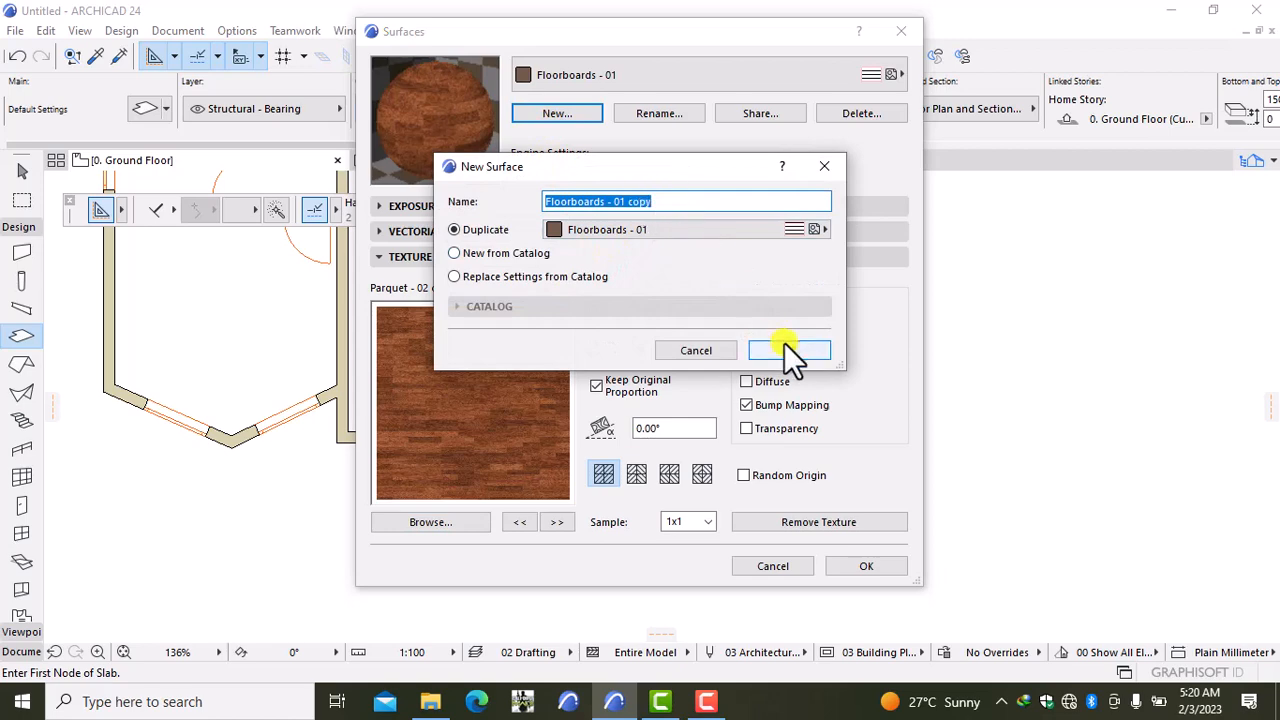
left_click(784, 348)
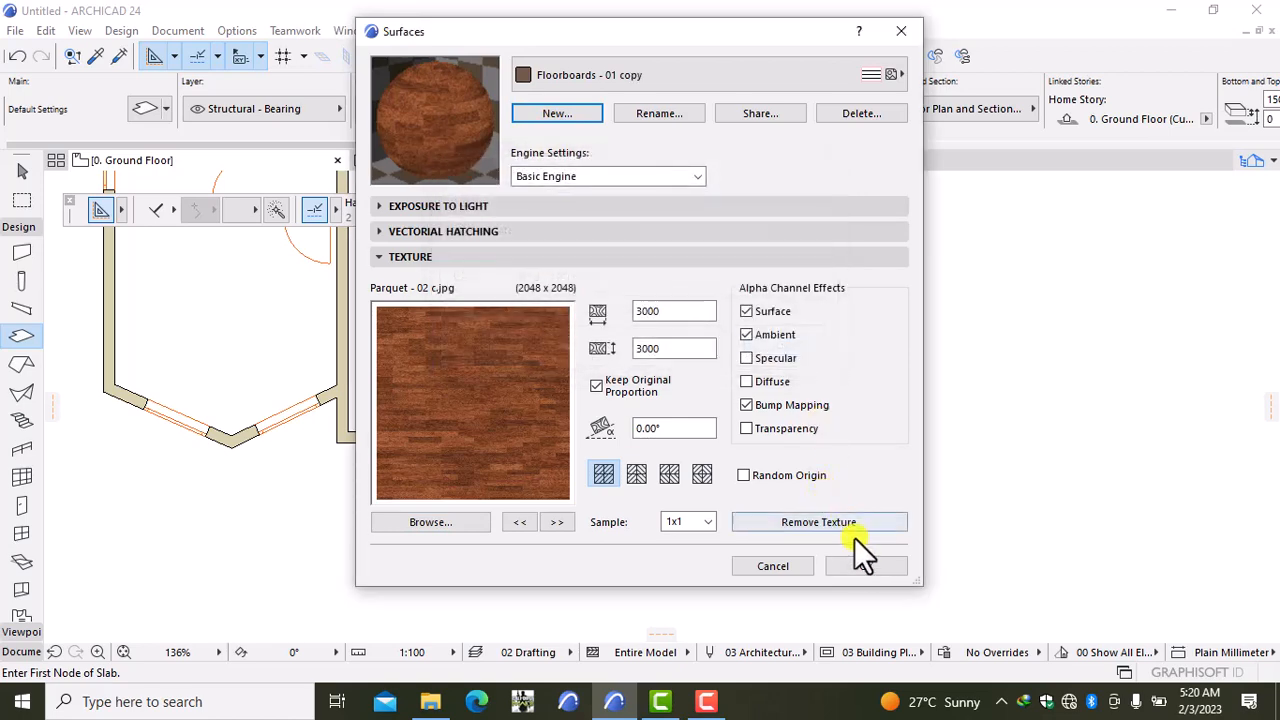
left_click(860, 566)
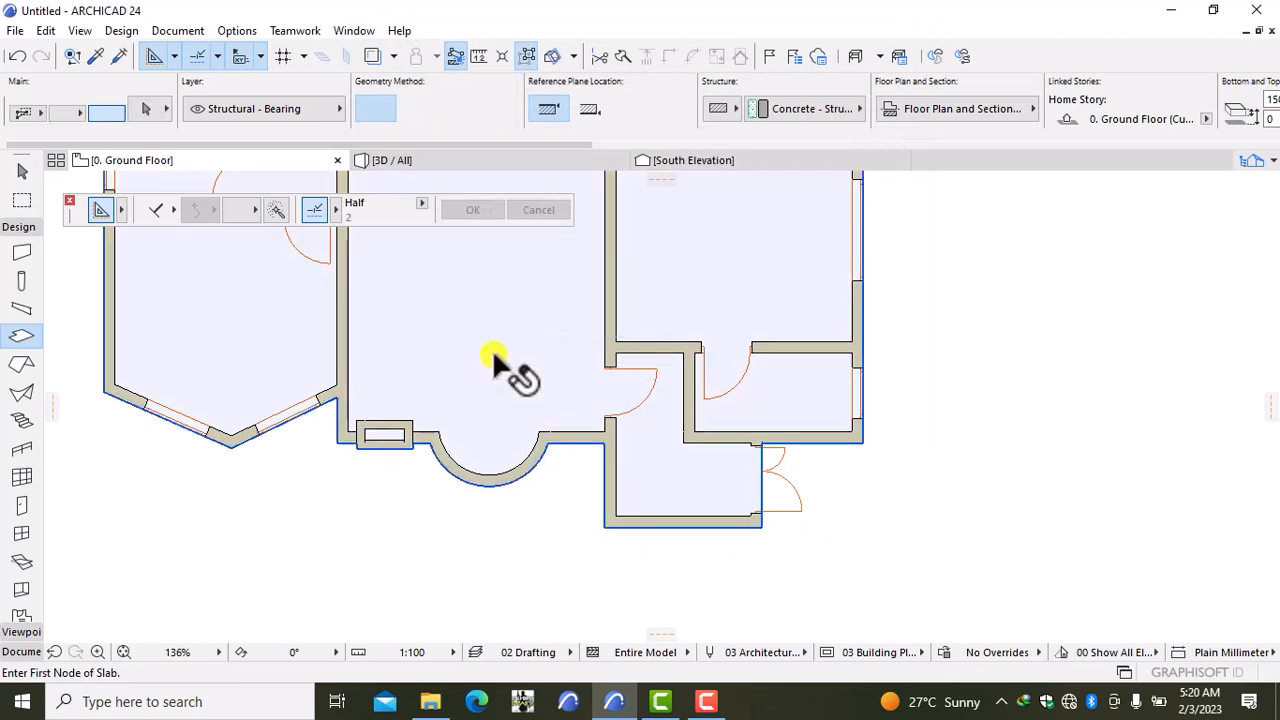
Step: Set the top surface override of the ground floor slab to Floorboards - 01 copy
left_click(457, 366)
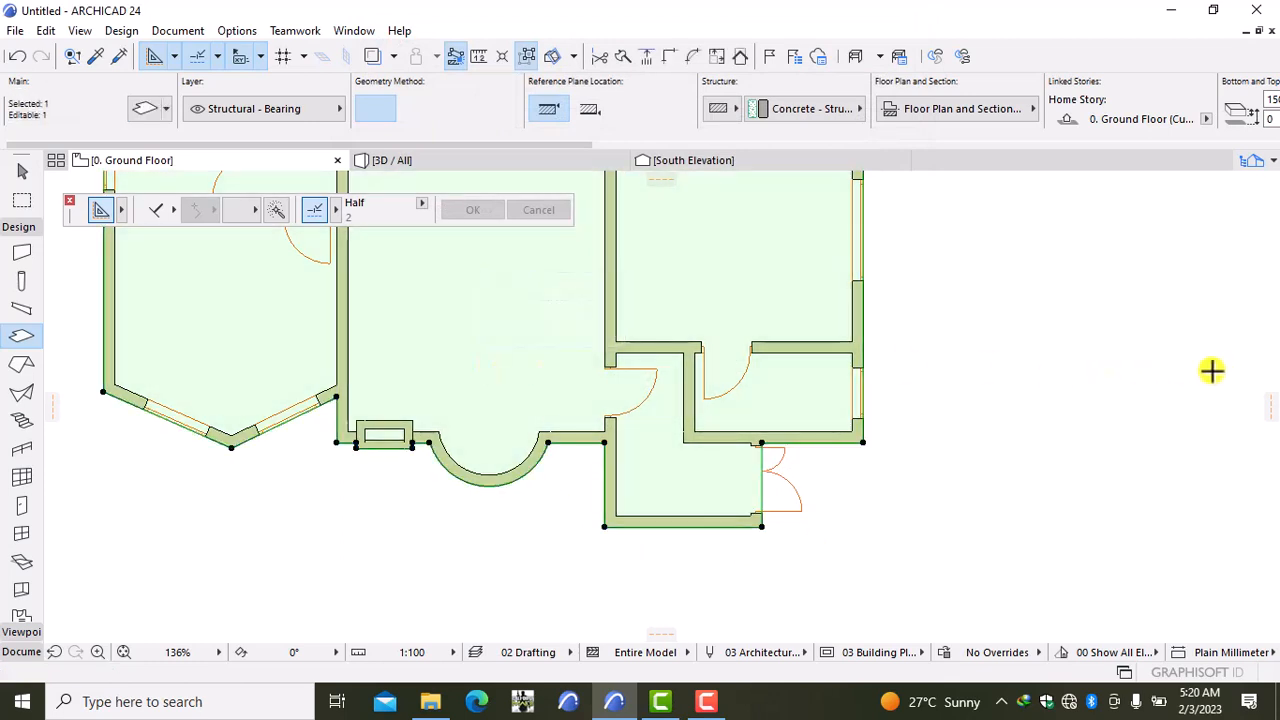
key("ctrl+t")
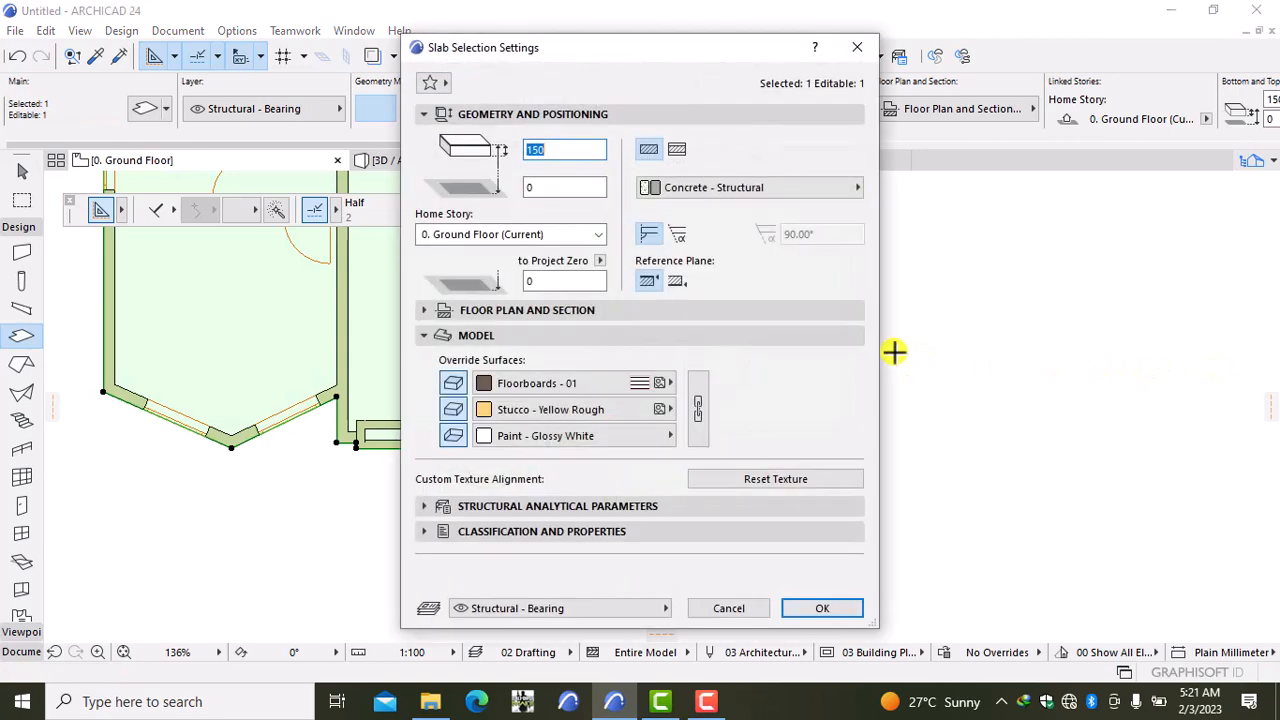
left_click(490, 380)
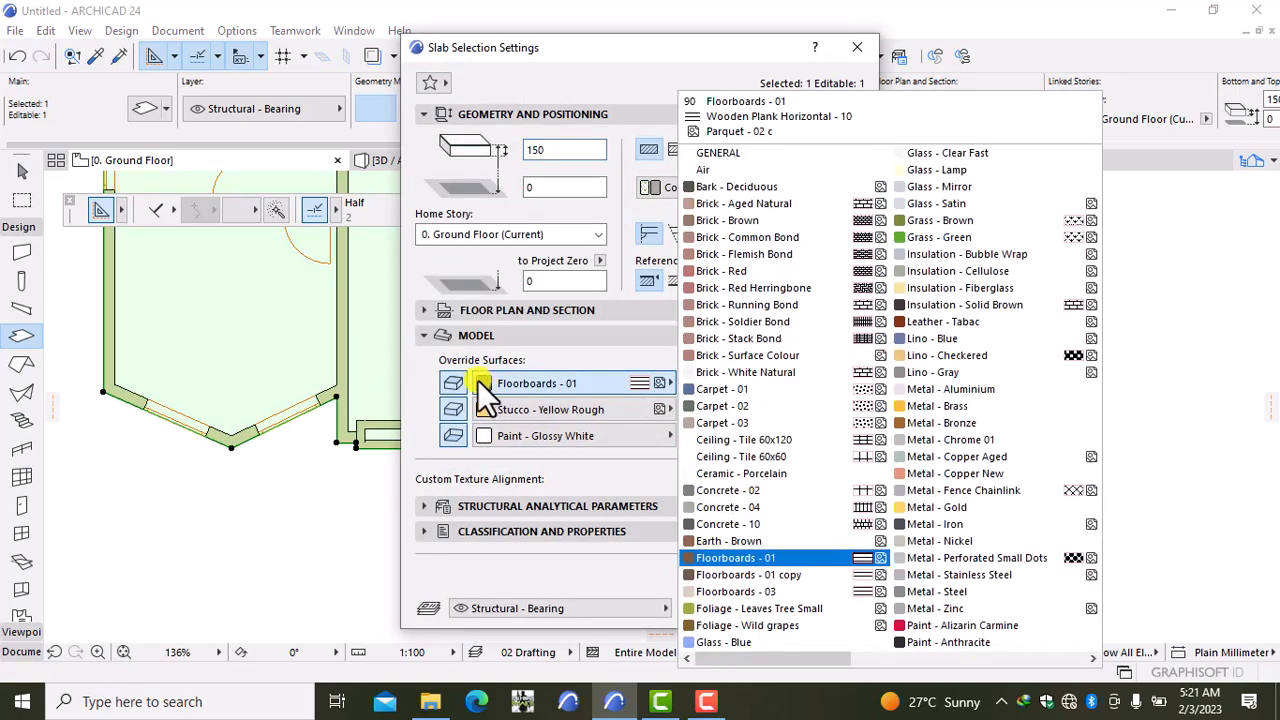
left_click(745, 573)
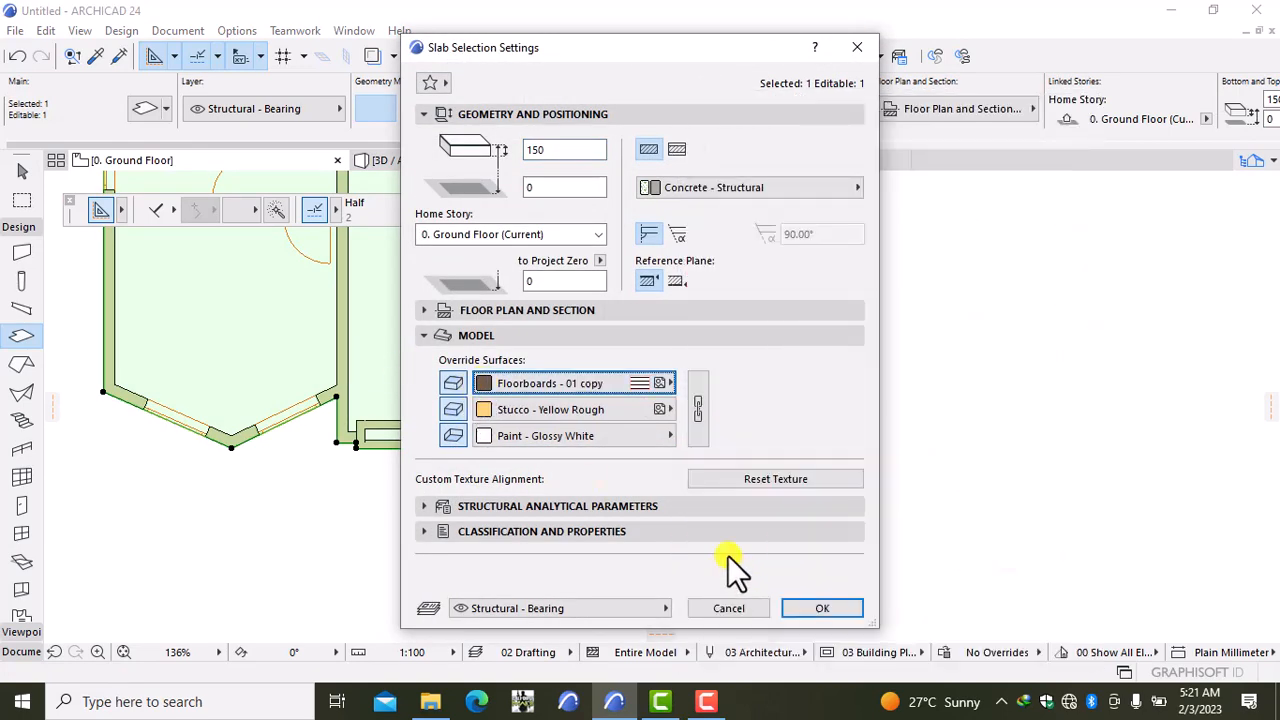
left_click(803, 606)
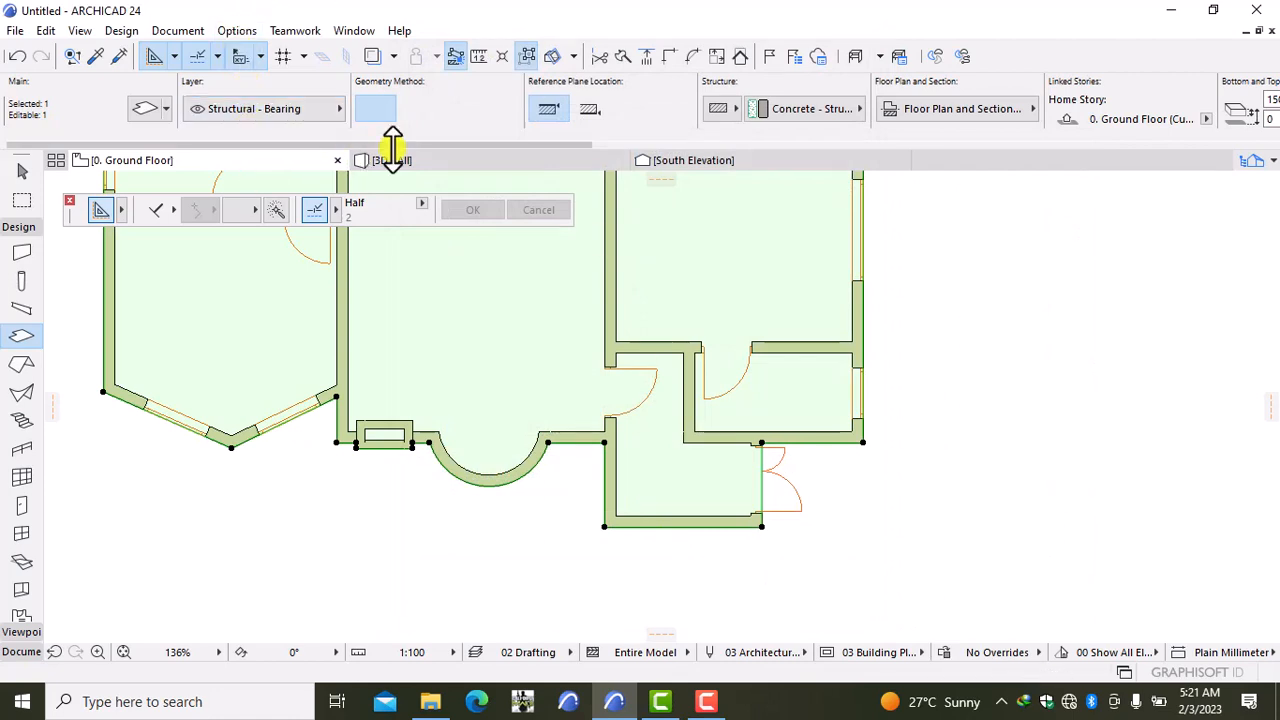
Step: Fly through the 3D model with 3D Explore to examine the parquet floor in the hall, curved bay and surrounding rooms
left_click(422, 158)
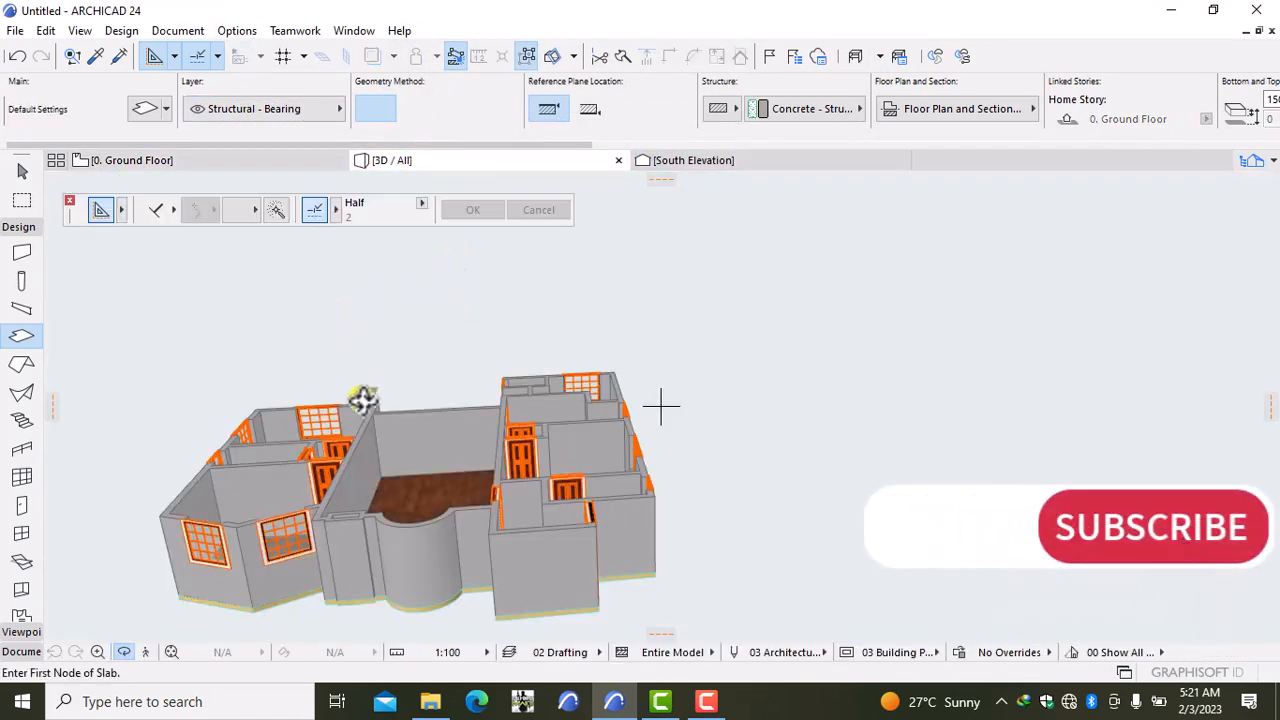
left_click(142, 650)
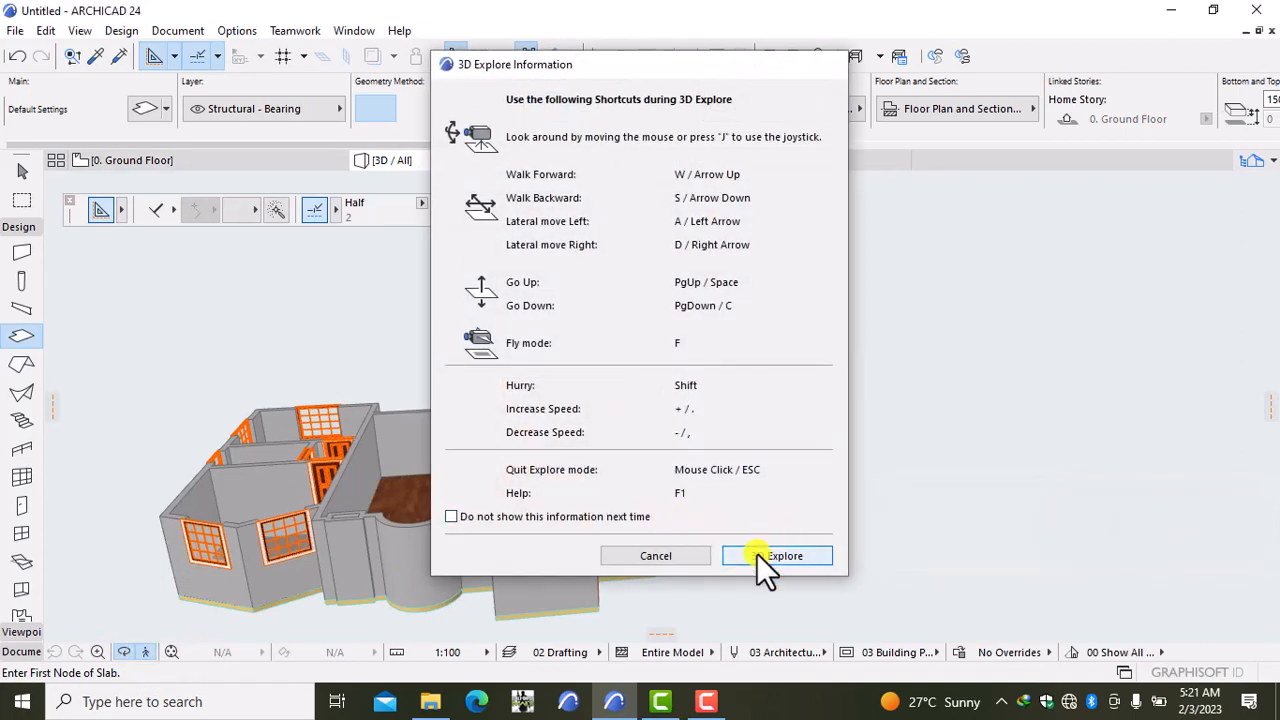
left_click(757, 552)
key("Up")
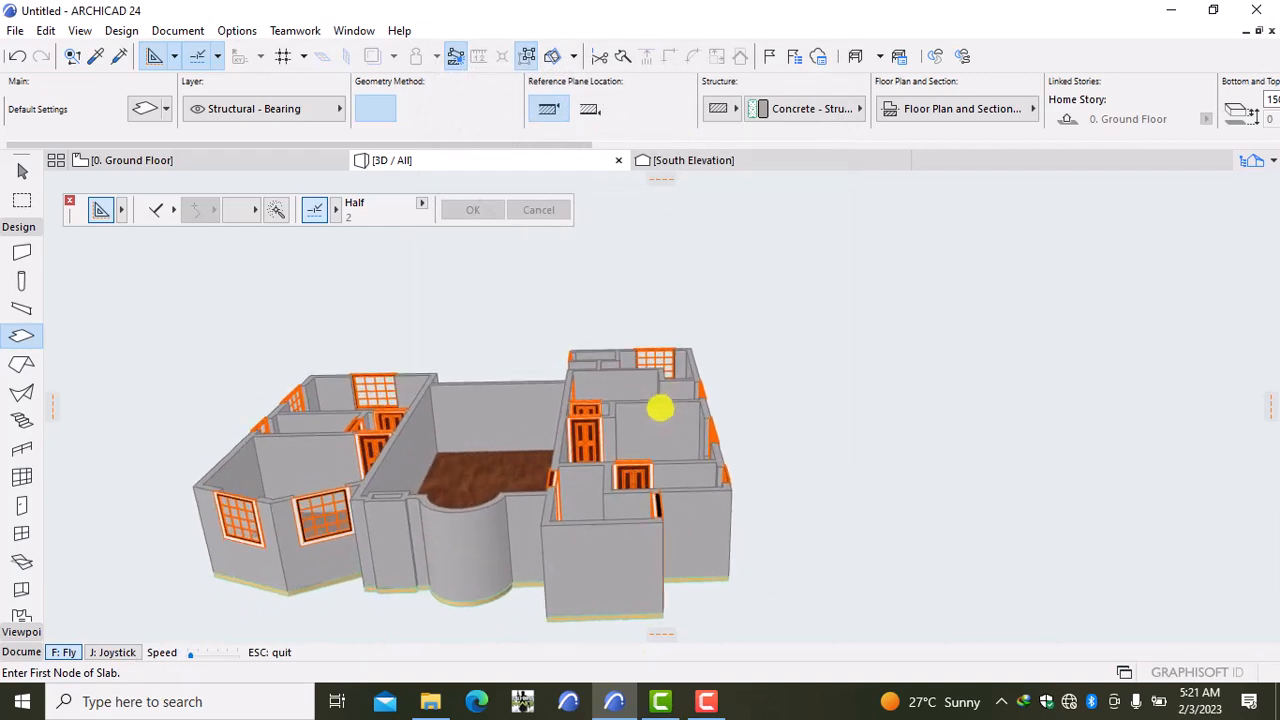
key("Up")
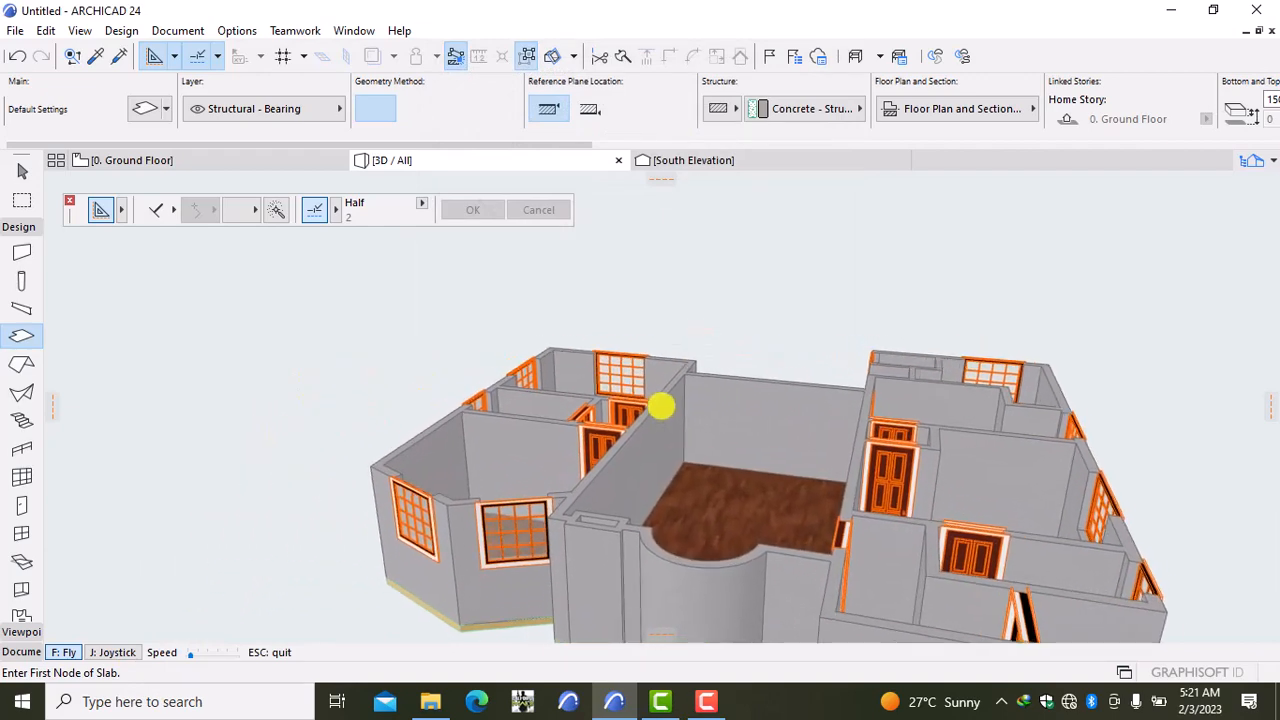
key("Up")
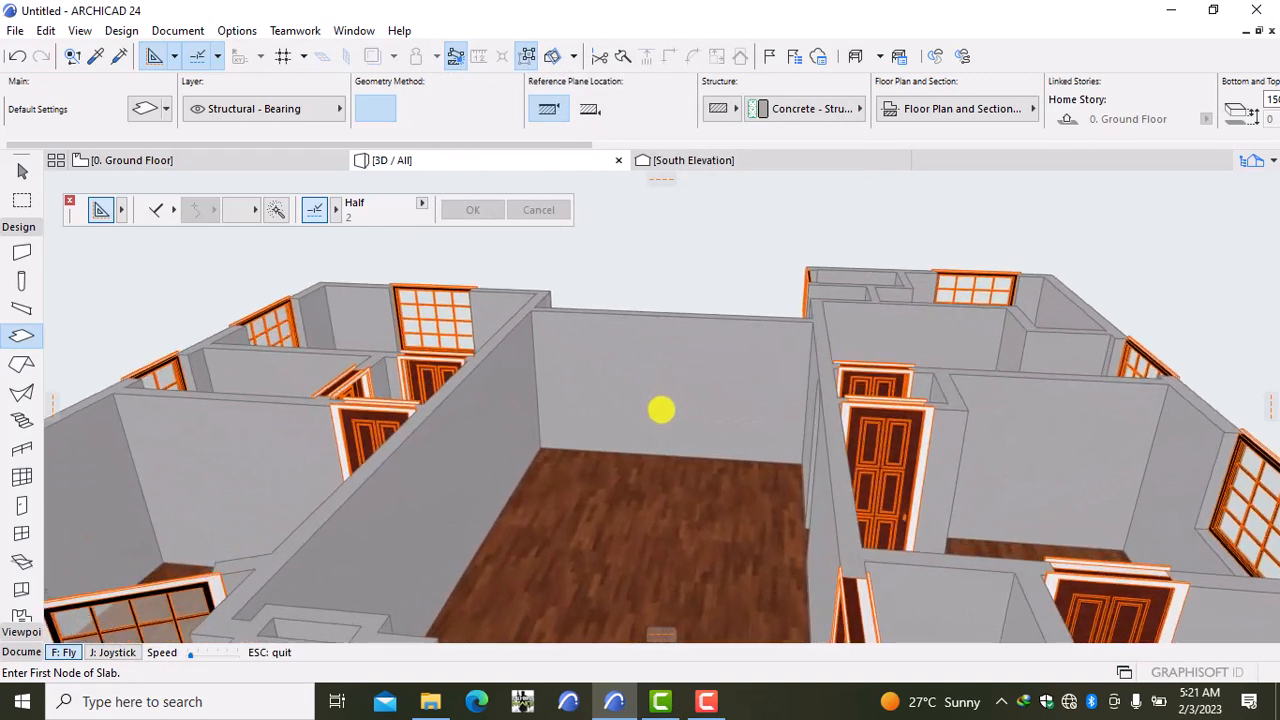
key("Up")
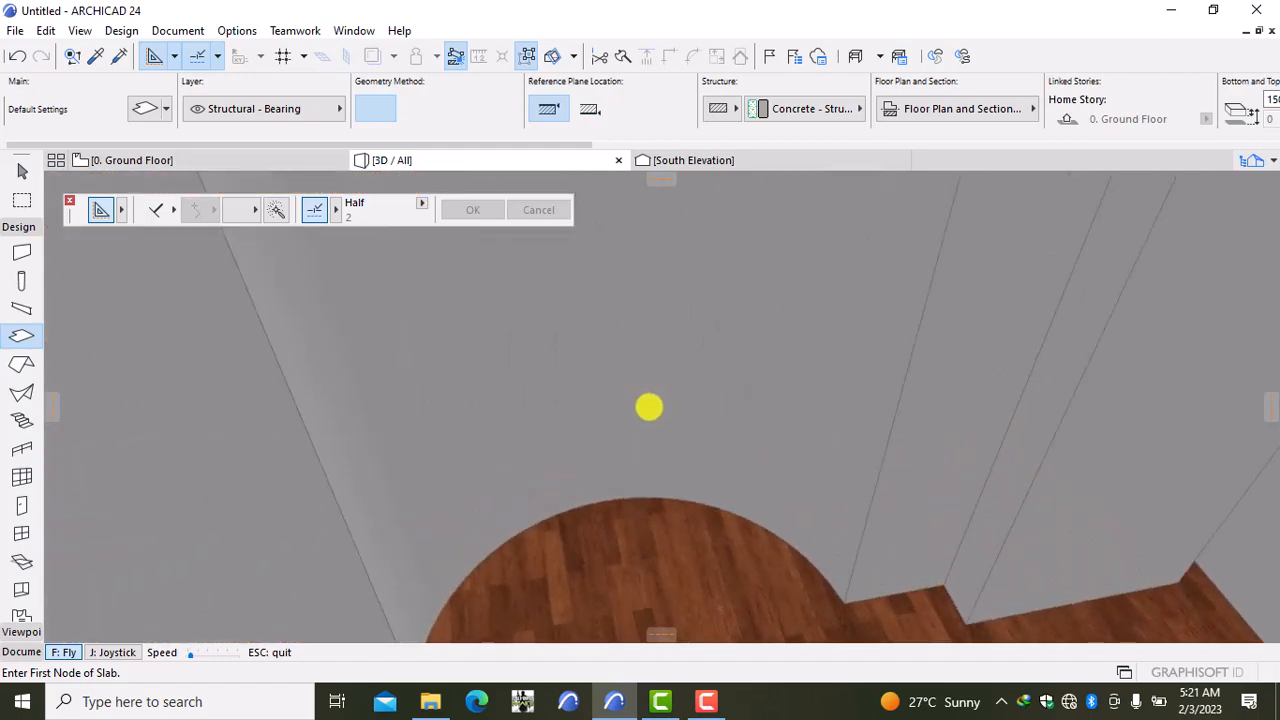
key("Down")
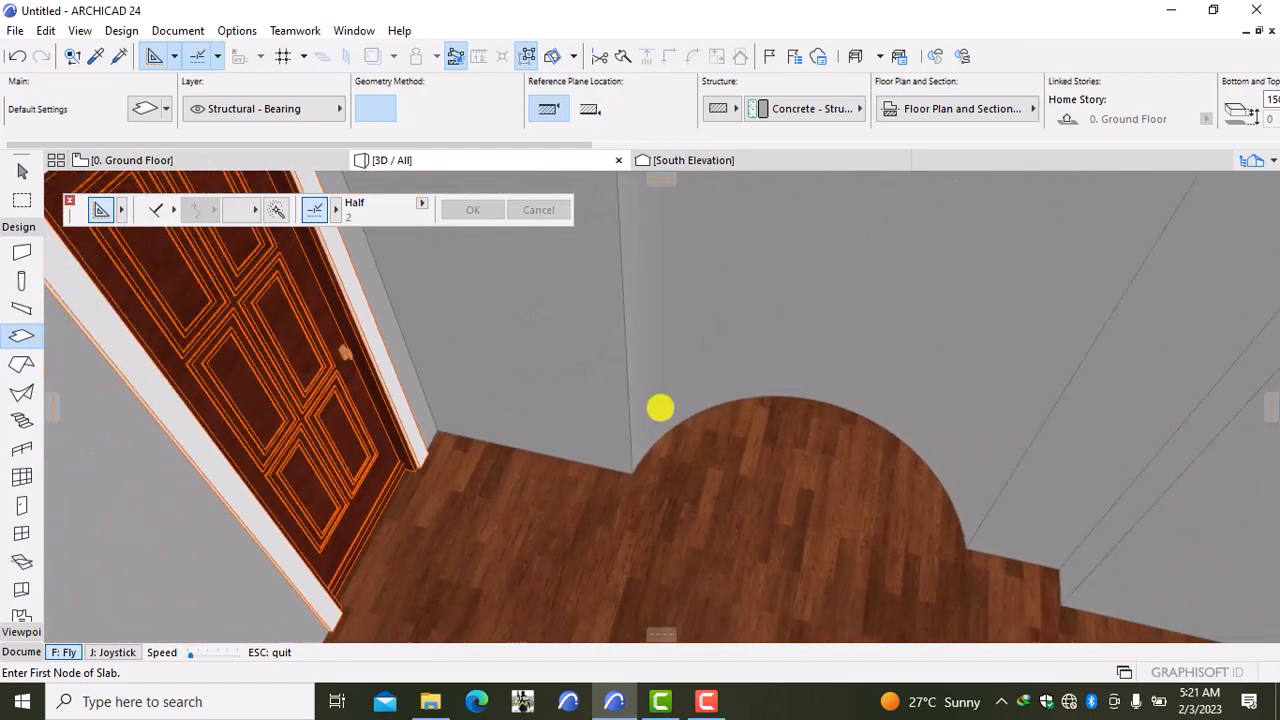
key("Down")
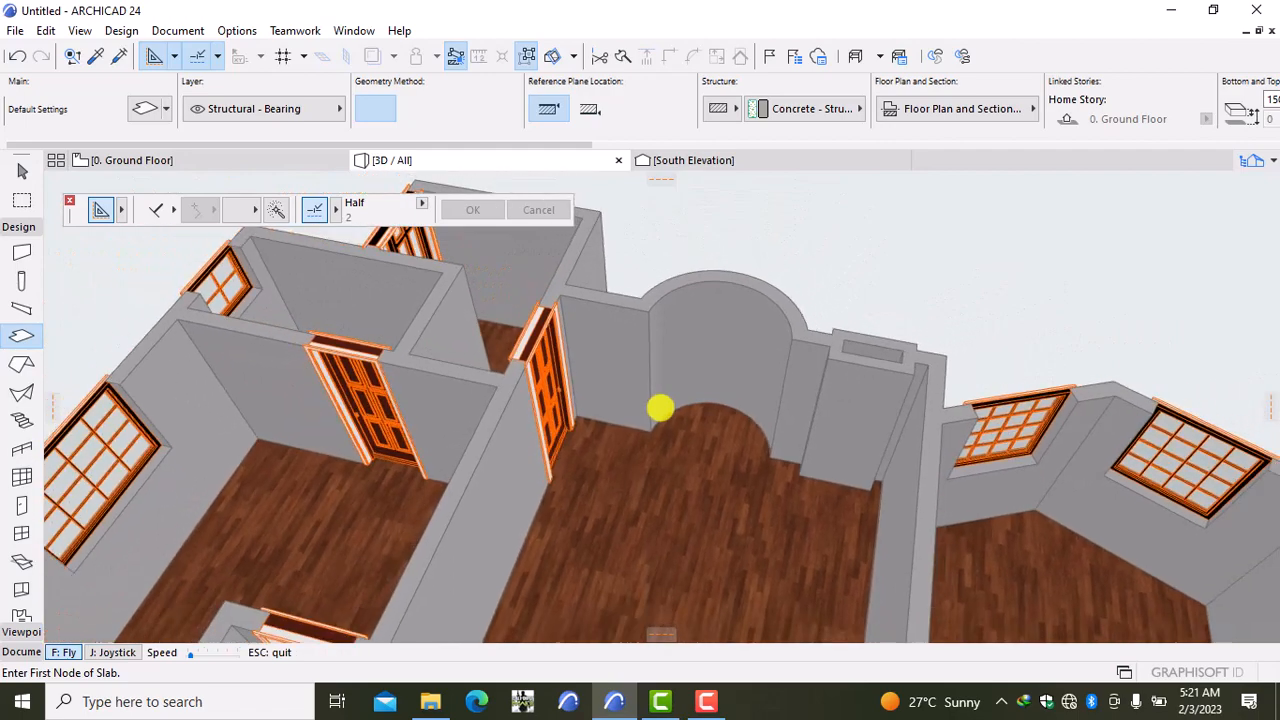
key("Down")
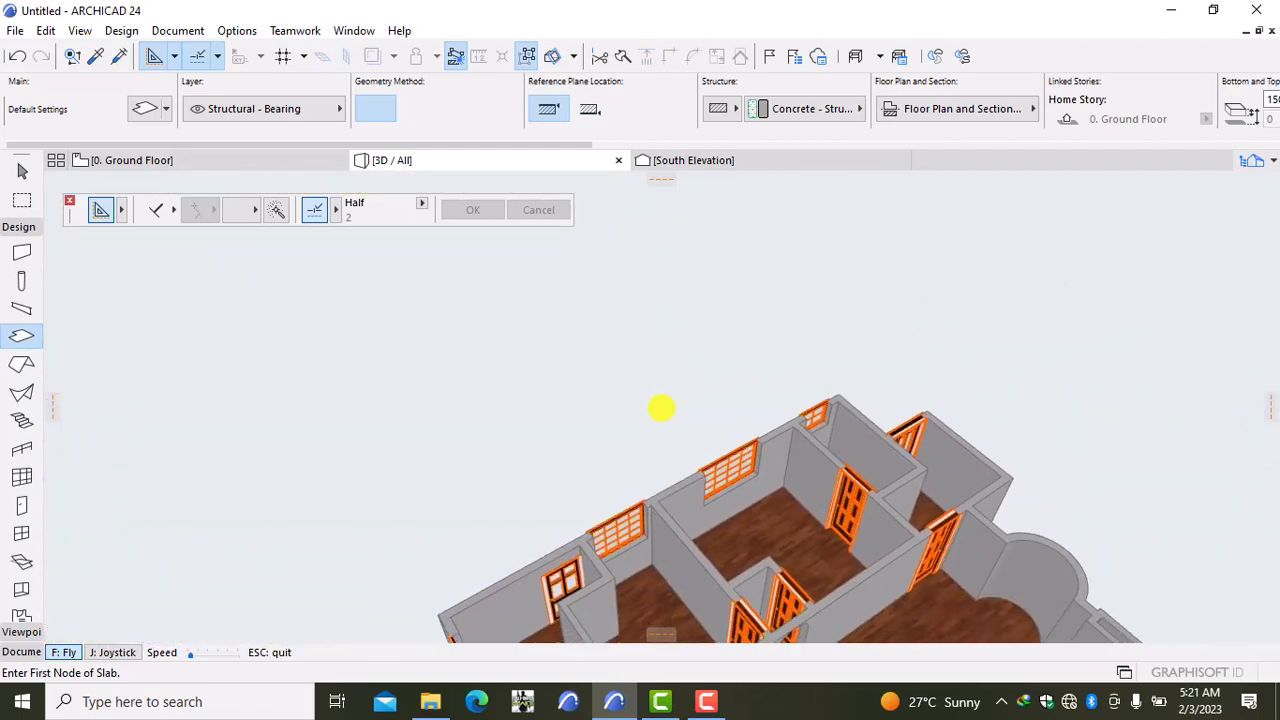
key("Escape")
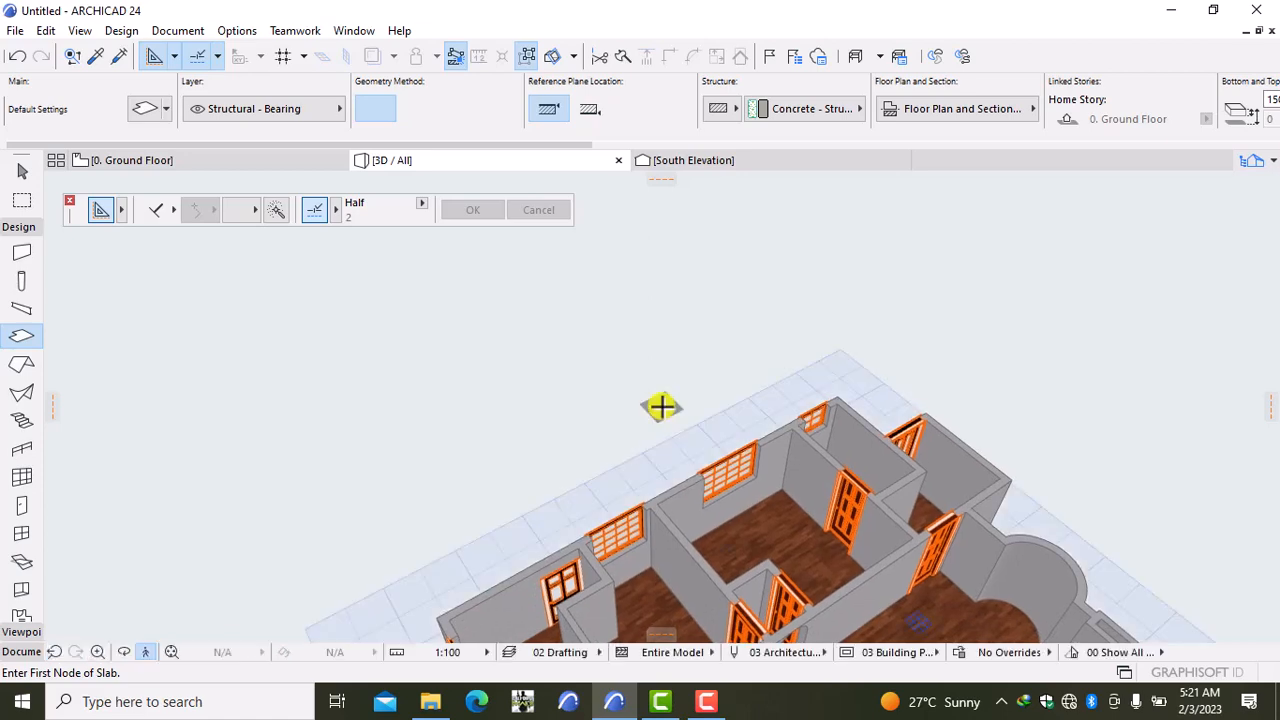
Step: Orbit the 3D model and move back with 3D Explore to examine the house's exterior walls and slab edge
right_click(848, 325)
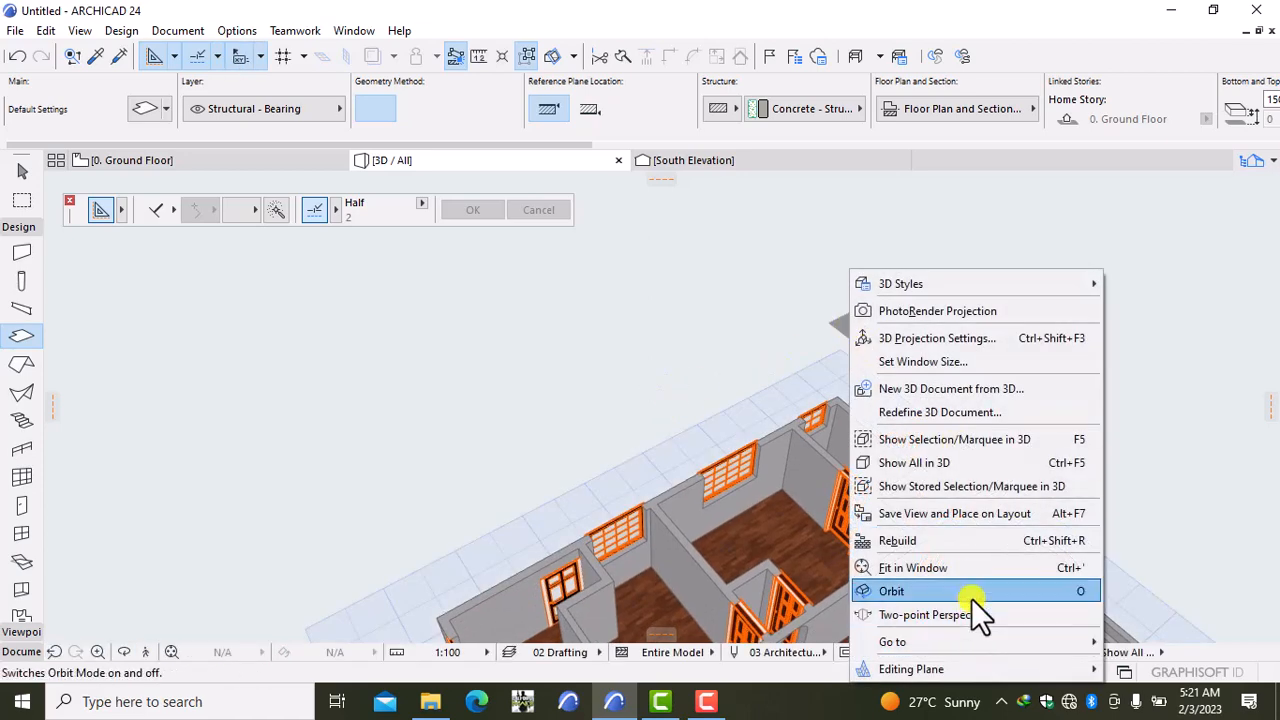
left_click(971, 596)
left_click_drag(1135, 547, 398, 392)
key("Escape")
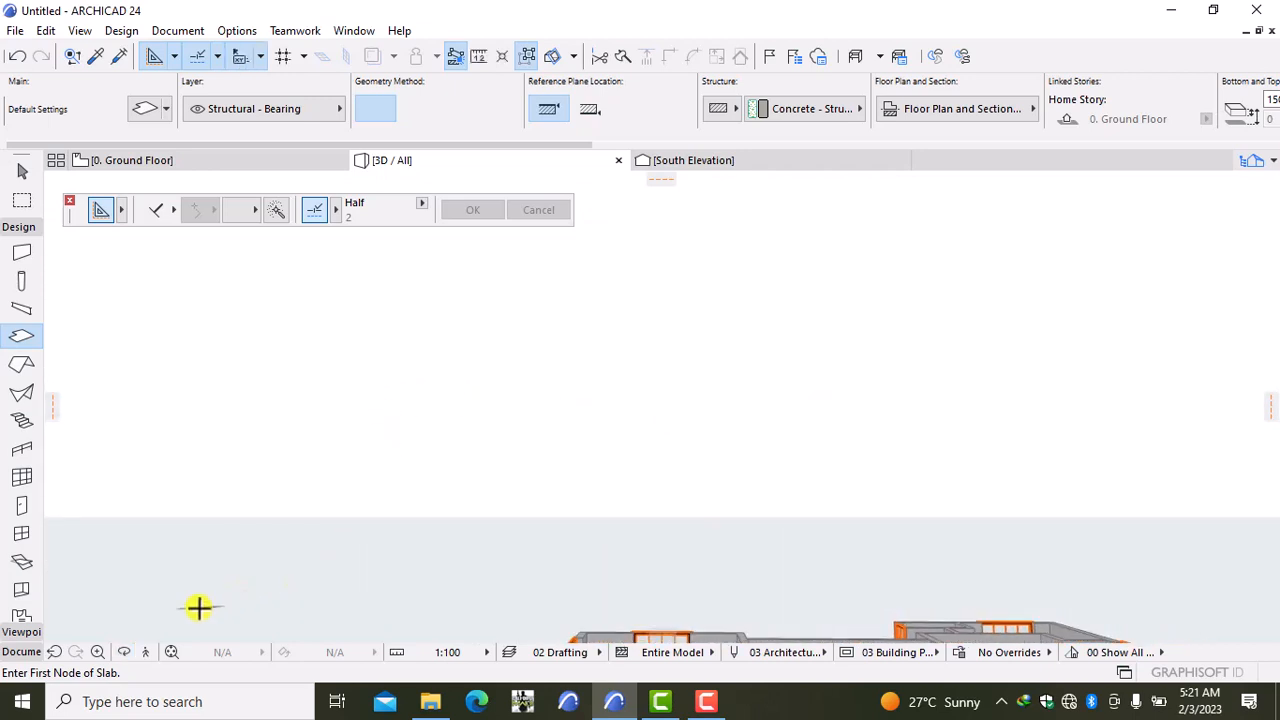
left_click(145, 652)
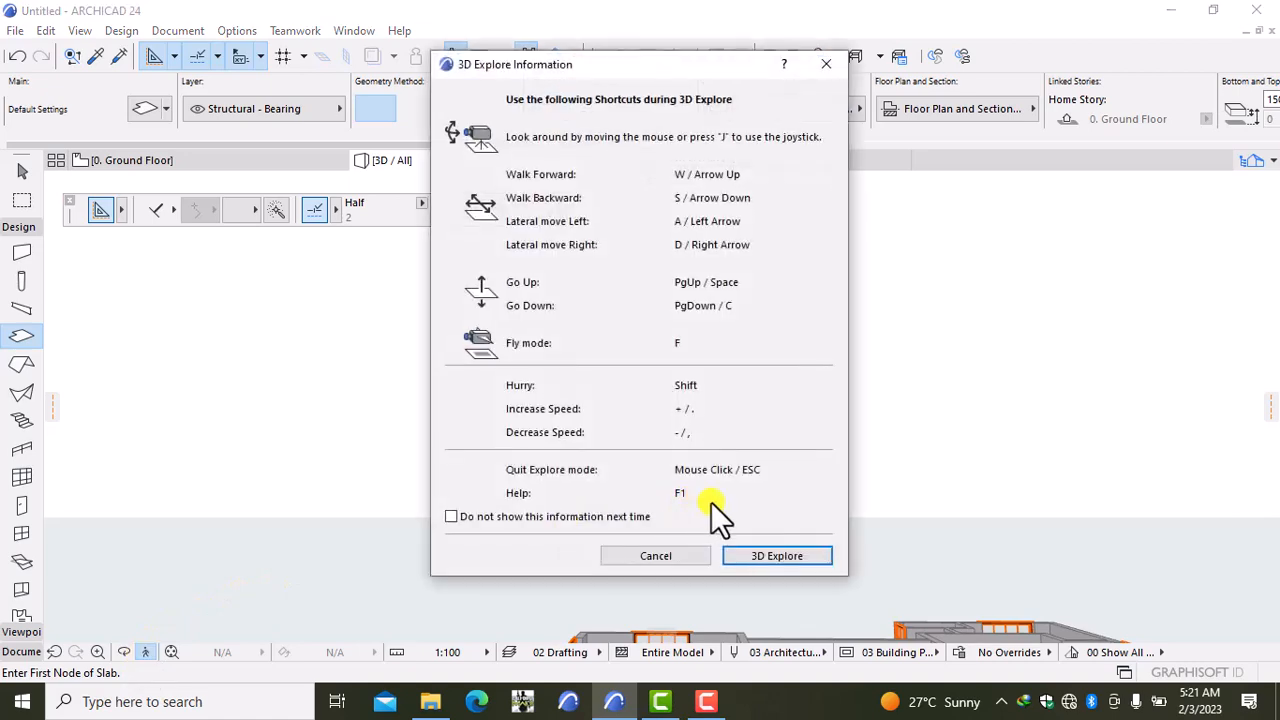
left_click(777, 555)
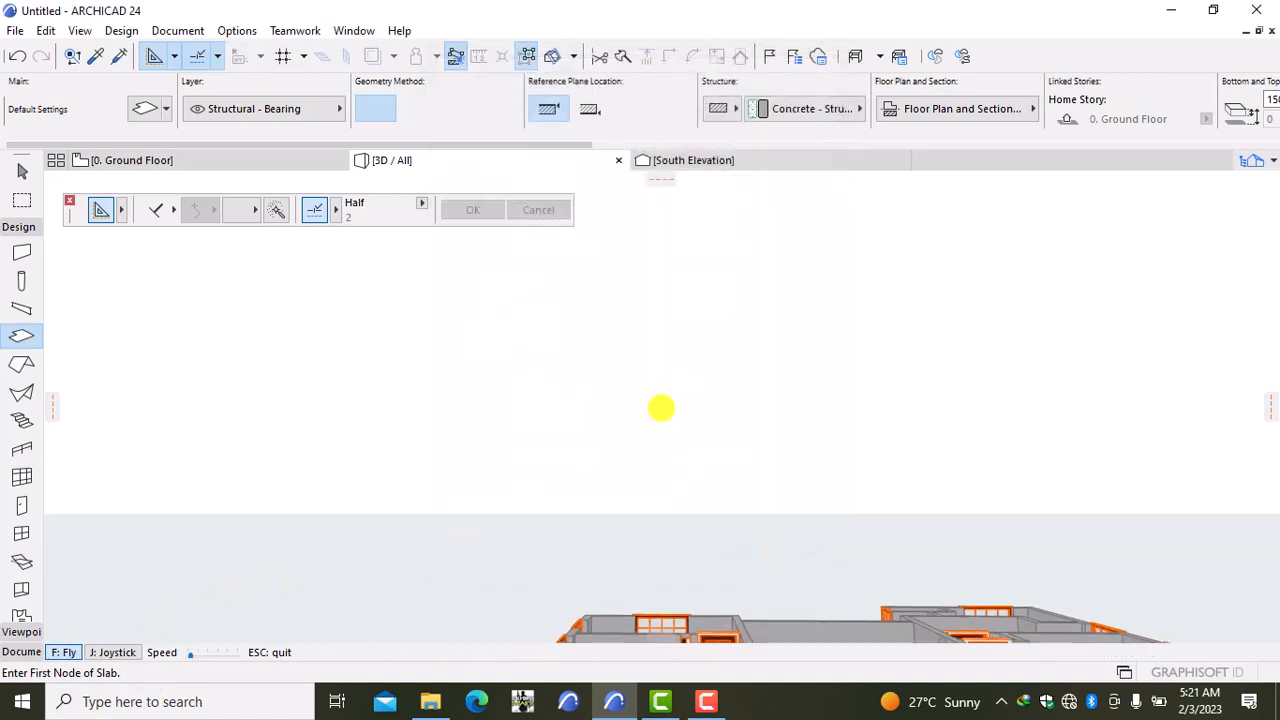
key("Down")
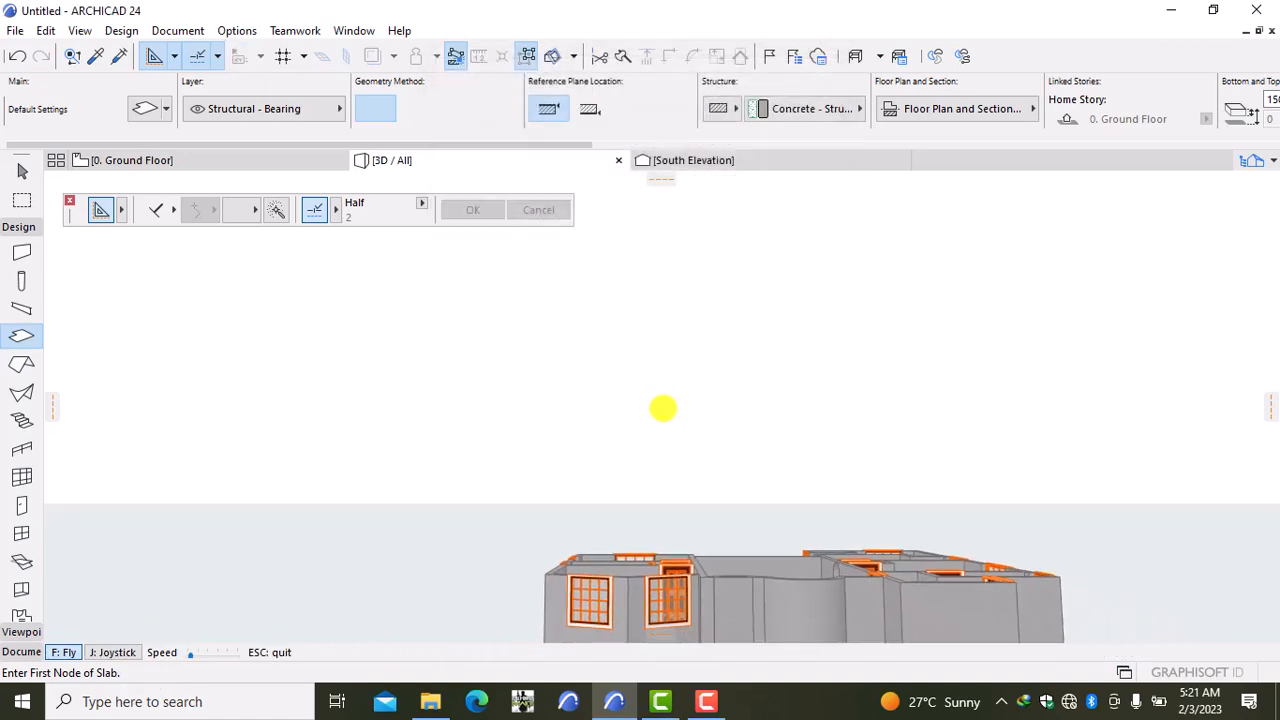
key("Down")
key("Escape")
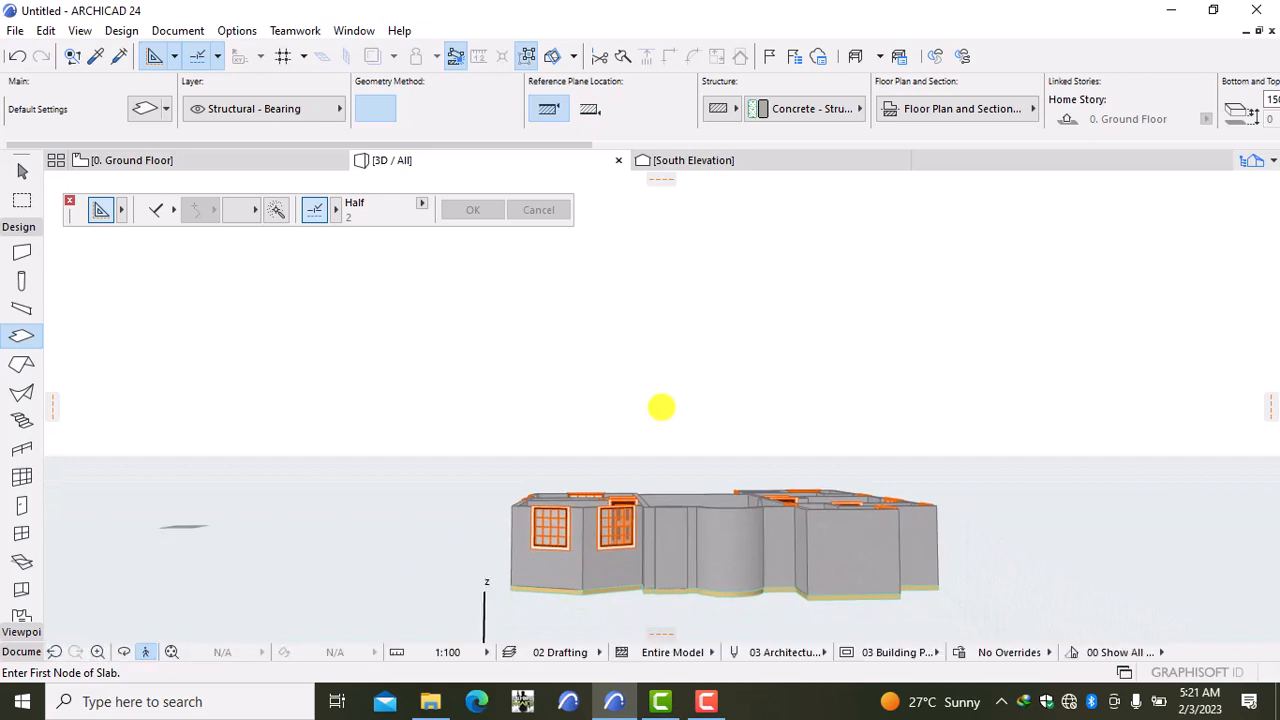
Step: Return to the ground floor plan and examine the overall layout and the small room between the two west rooms
left_click(243, 162)
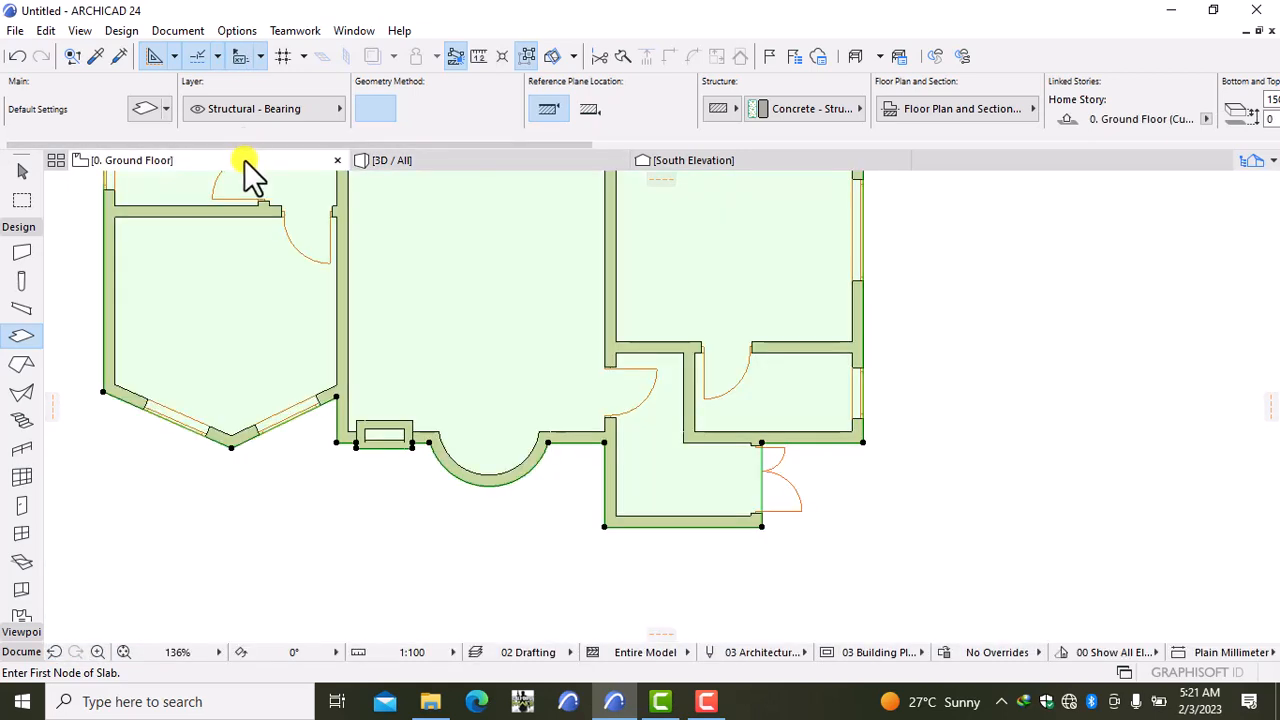
left_click(367, 441)
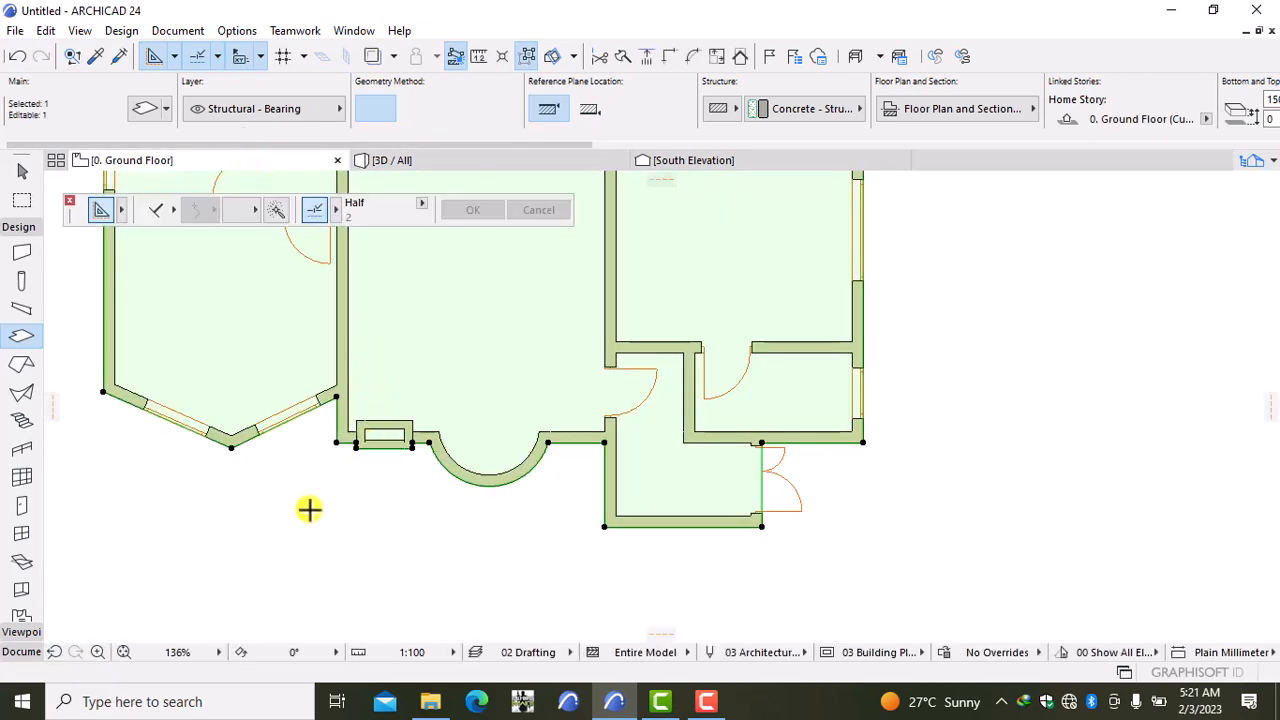
scroll(300, 512, "down", 2)
scroll(291, 505, "down", 3)
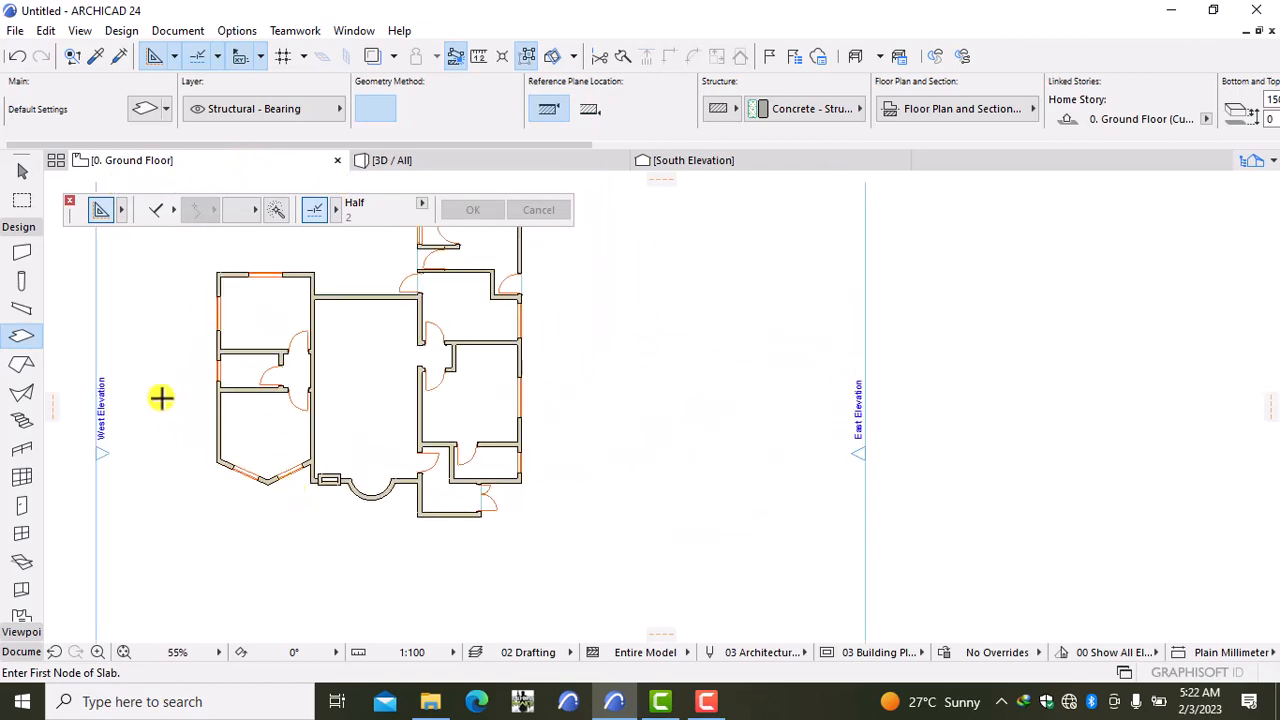
middle_click_drag(161, 398, 323, 450)
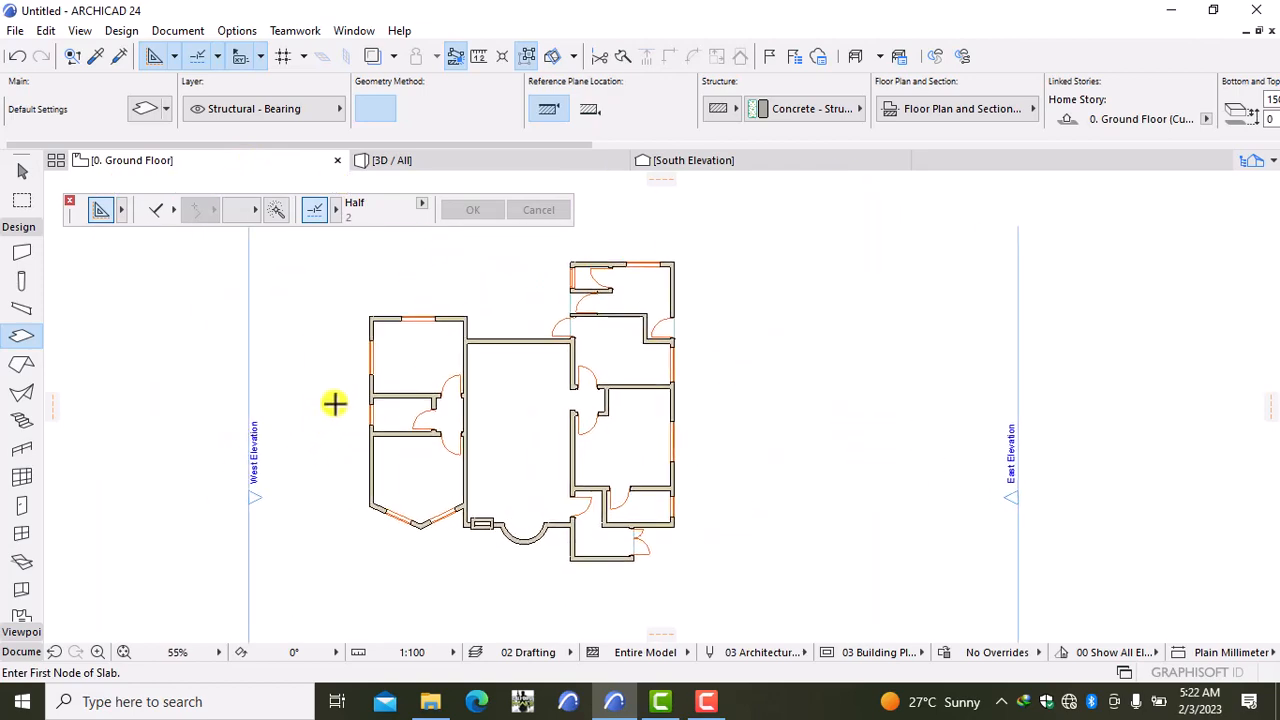
scroll(335, 403, "up", 2)
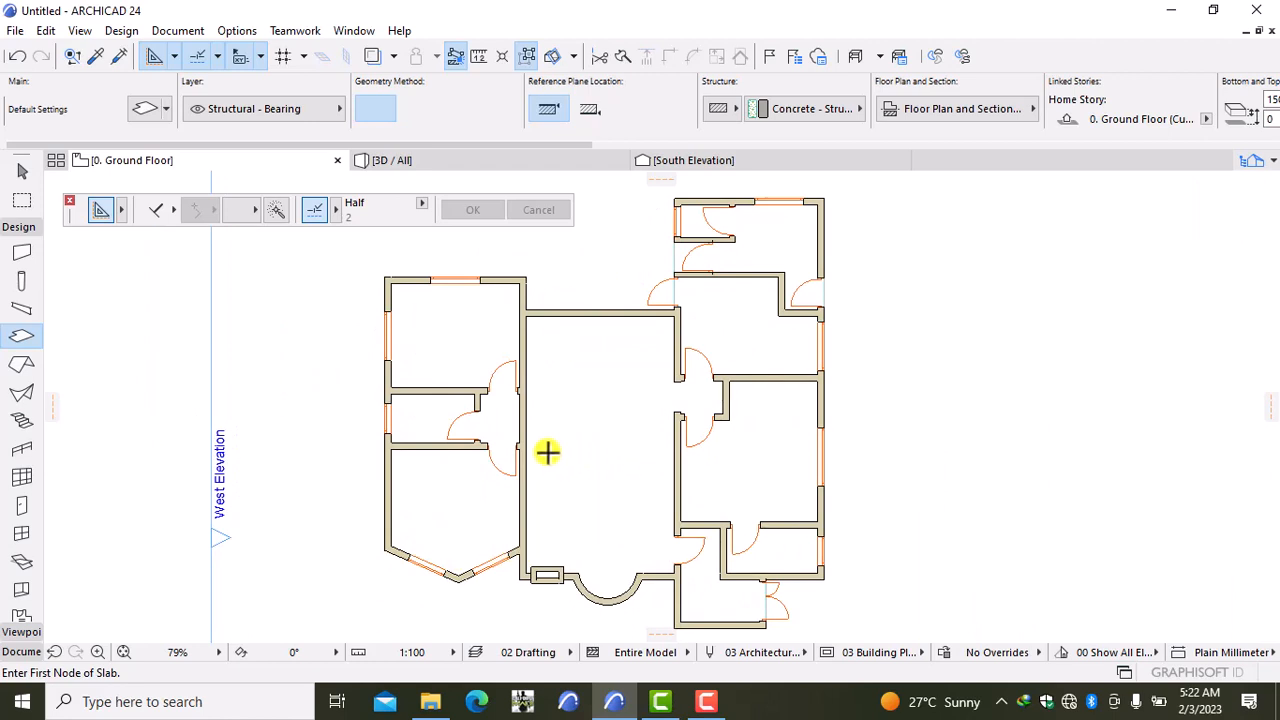
scroll(452, 406, "up", 2)
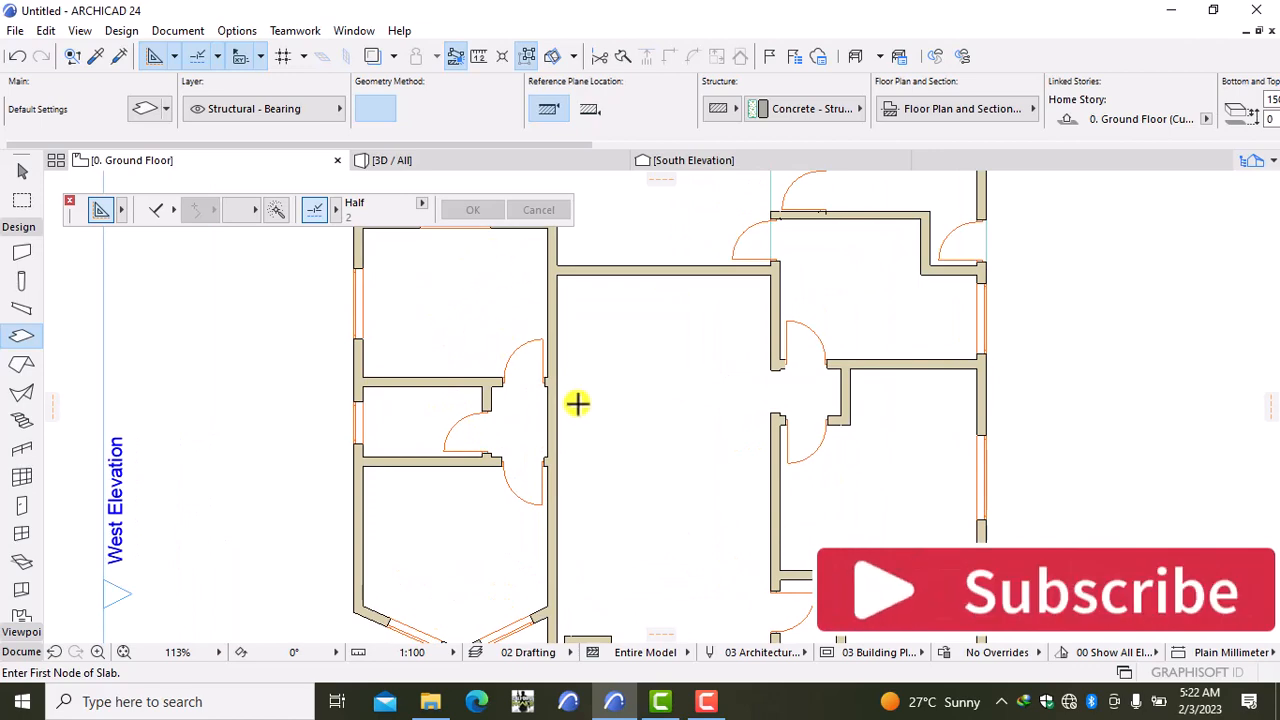
scroll(425, 420, "up", 3)
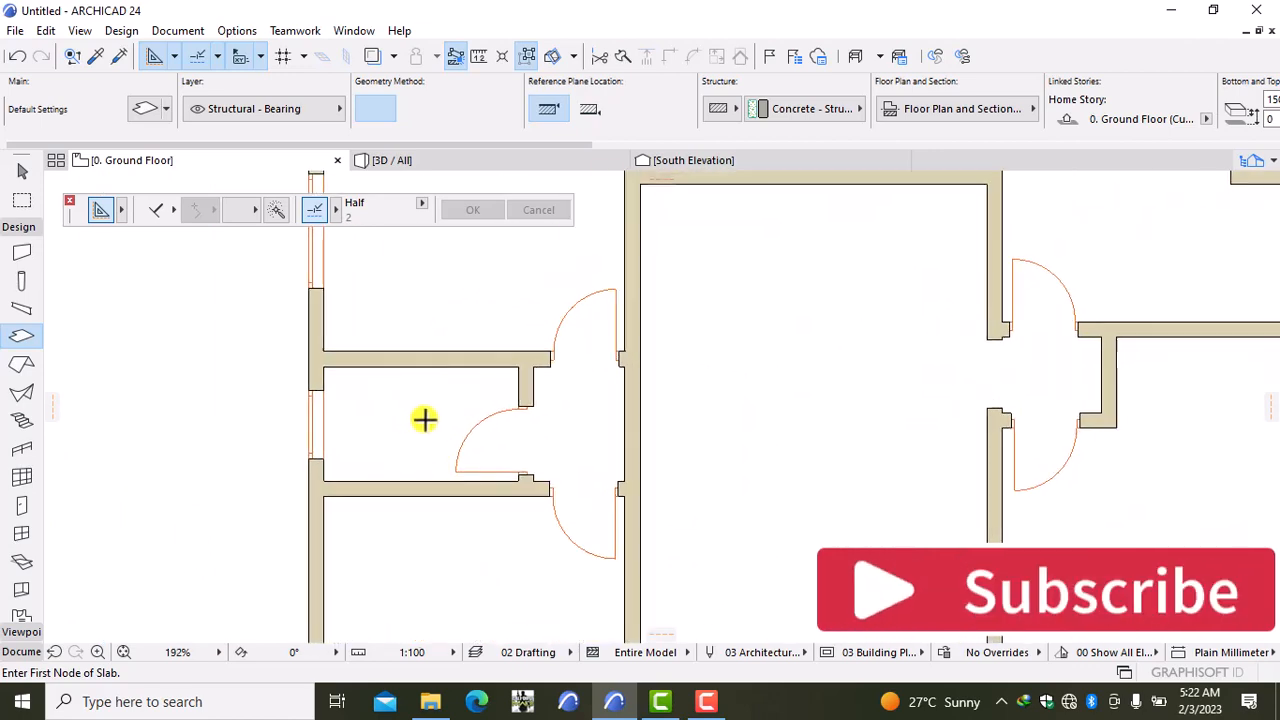
Step: Examine the east-side rooms, passage and entrance on the ground floor plan, ending with the whole house in view
scroll(425, 420, "down", 3)
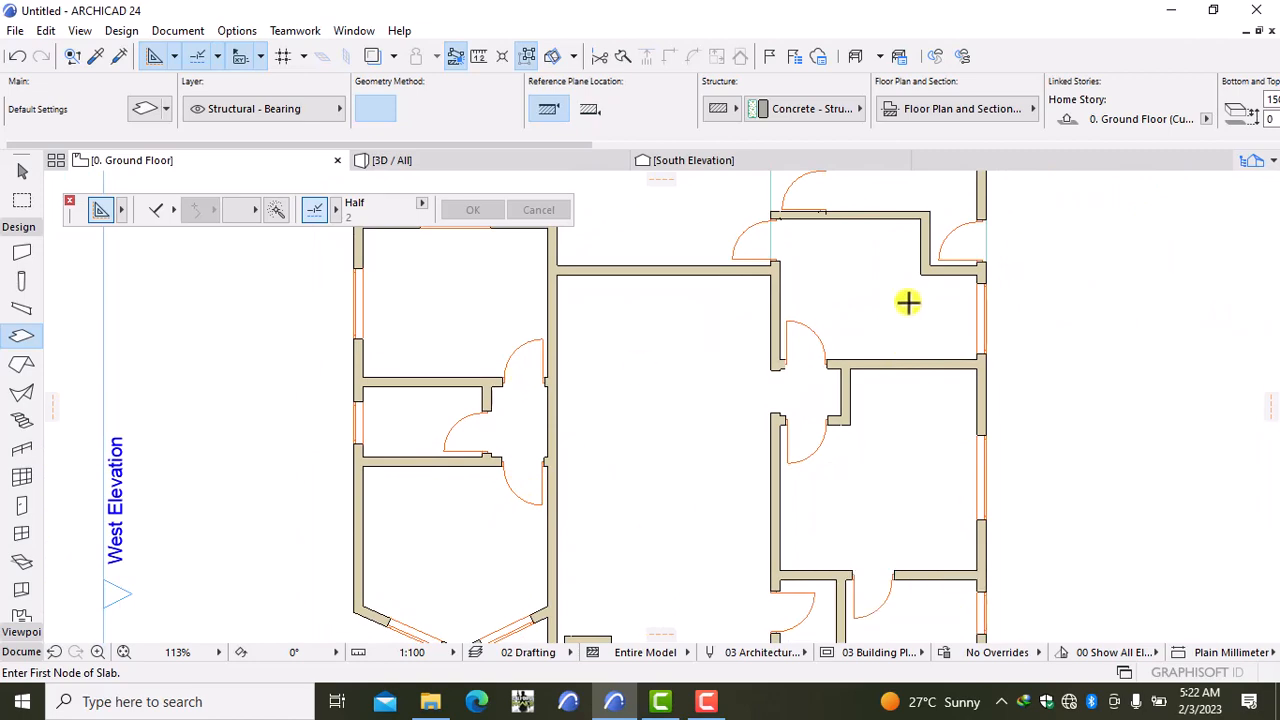
scroll(903, 497, "down", 1)
scroll(920, 580, "up", 1)
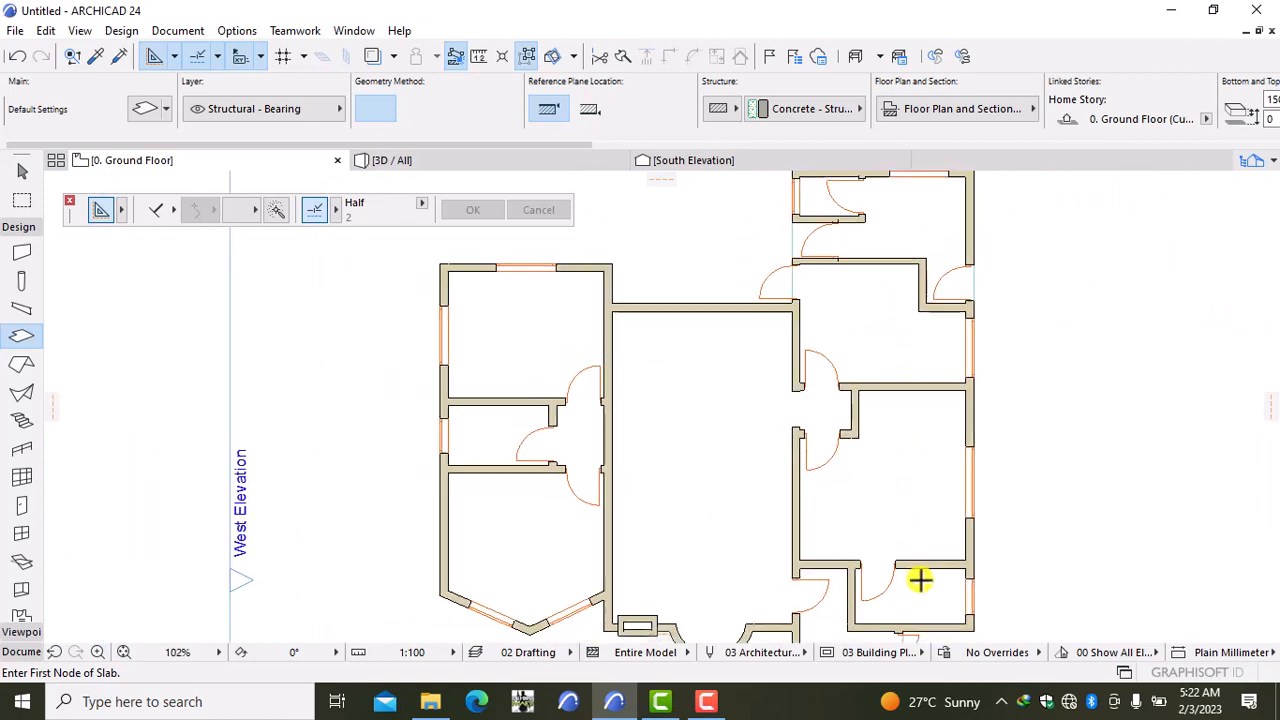
middle_click_drag(920, 580, 775, 535)
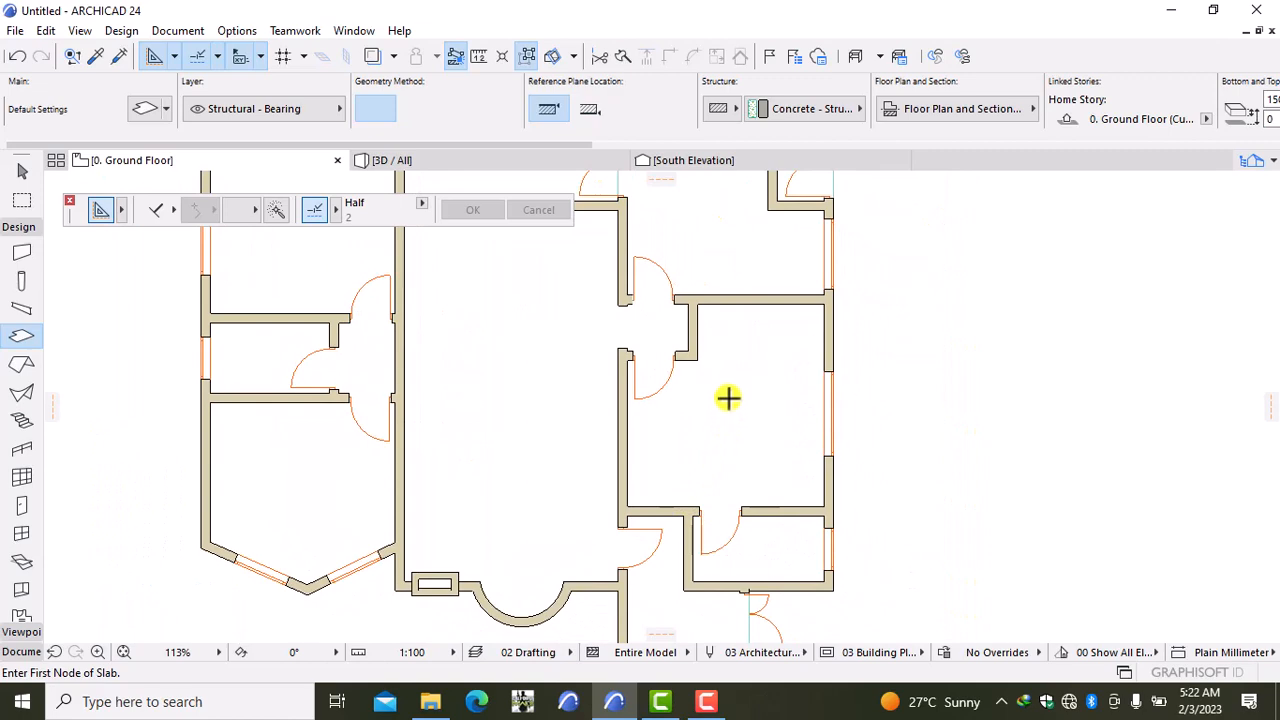
scroll(674, 451, "down", 2)
middle_click_drag(674, 451, 692, 553)
scroll(701, 359, "up", 1)
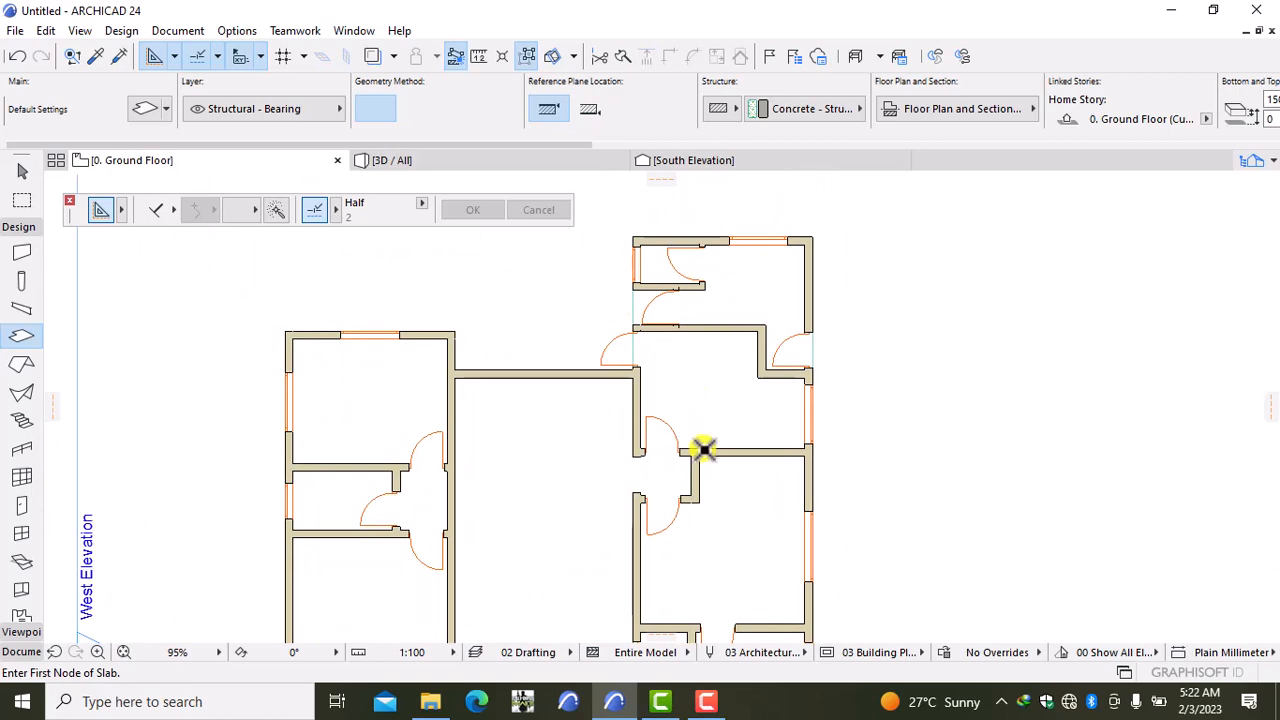
scroll(704, 450, "down", 2)
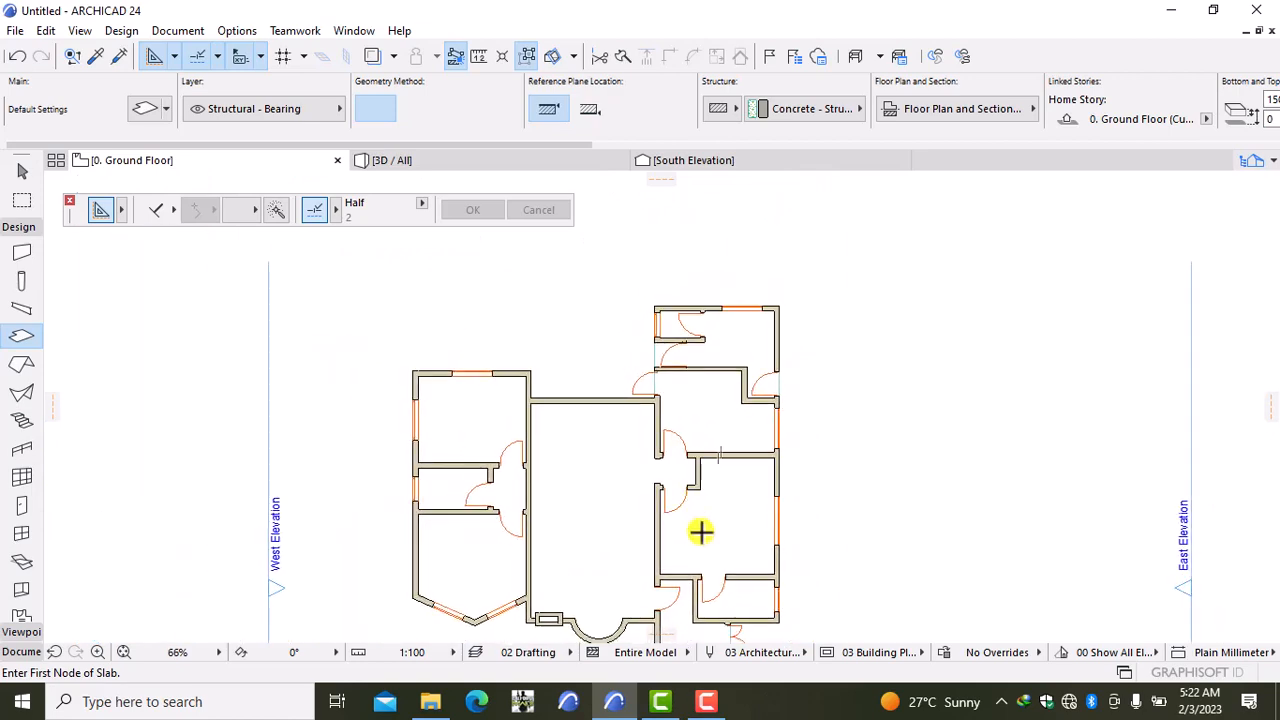
middle_click_drag(700, 531, 686, 454)
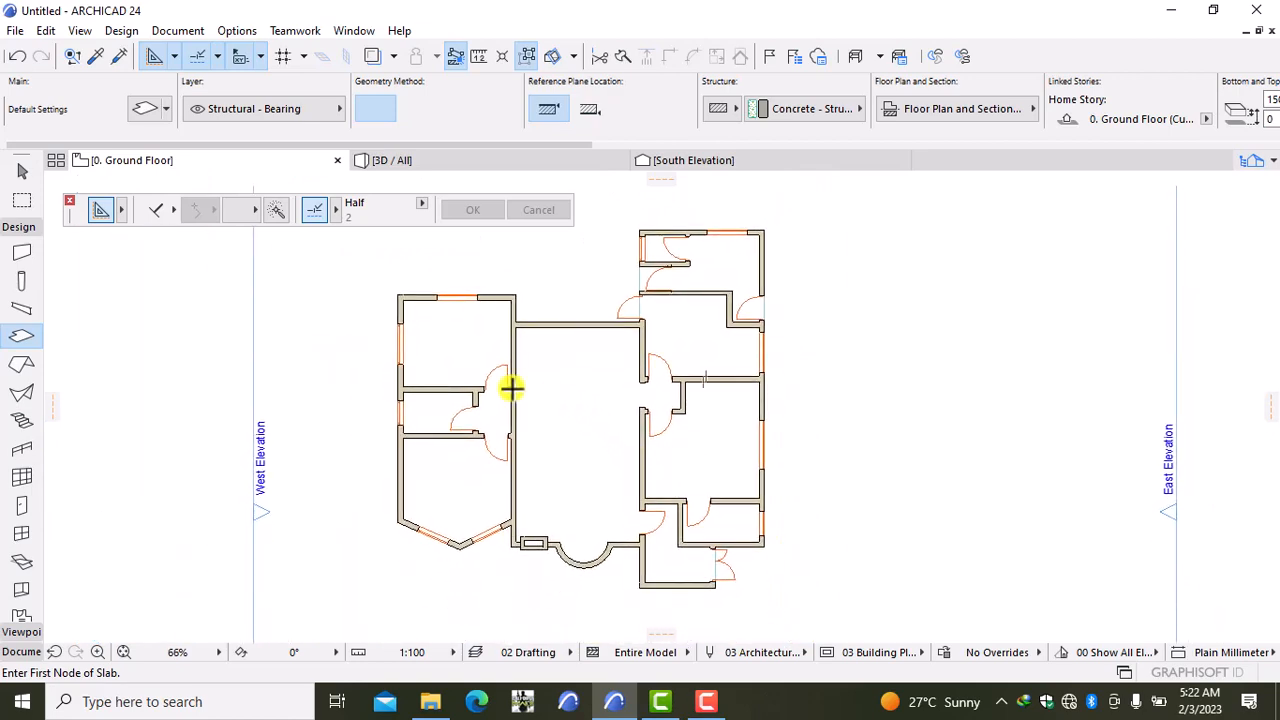